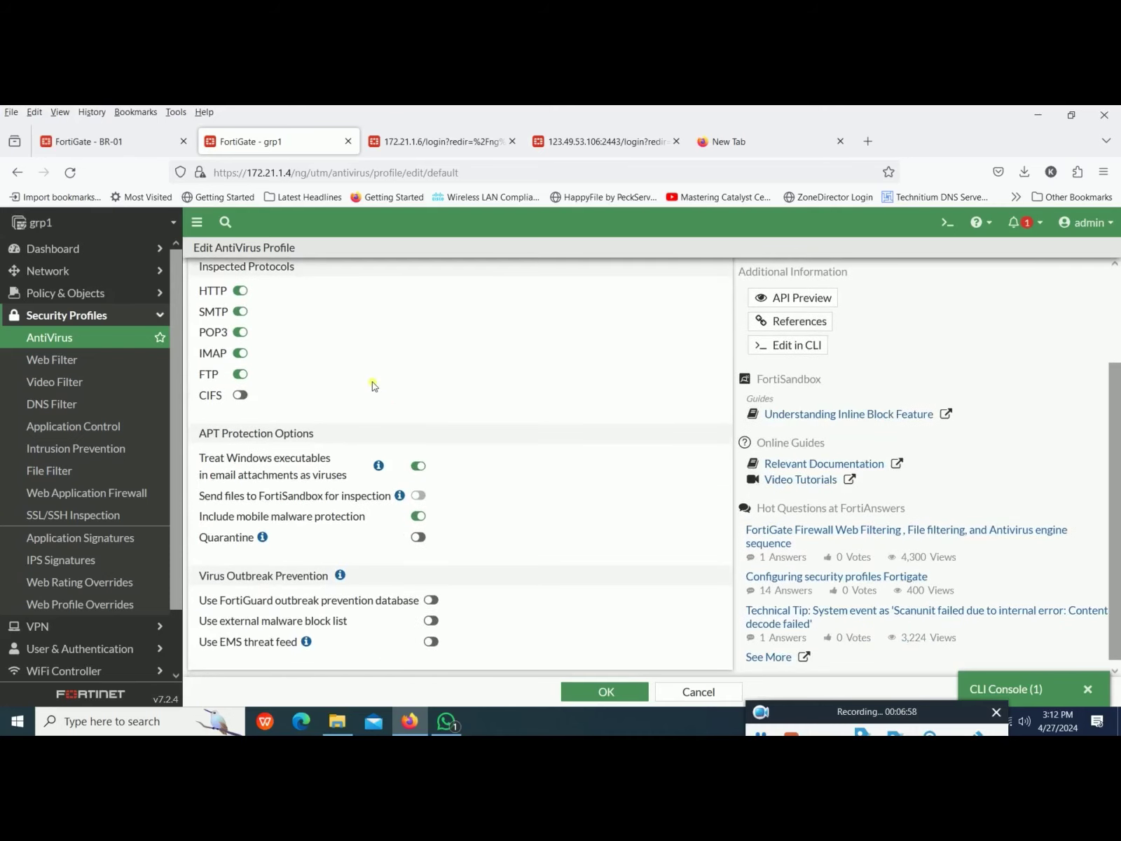
Step: Try the Proxy-based feature set with SSH inspection enabled in the default antivirus profile, and switch back to Flow-based
scroll(421, 601, "up", 4)
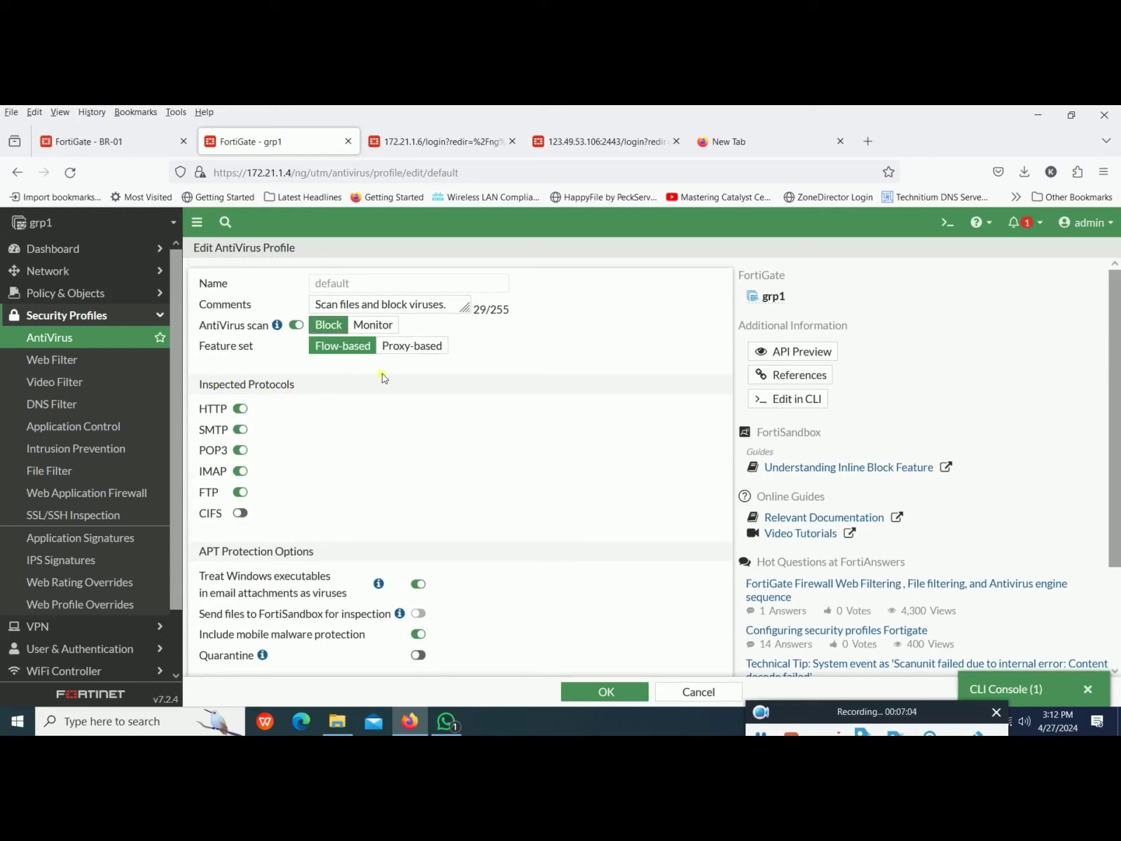
left_click(412, 345)
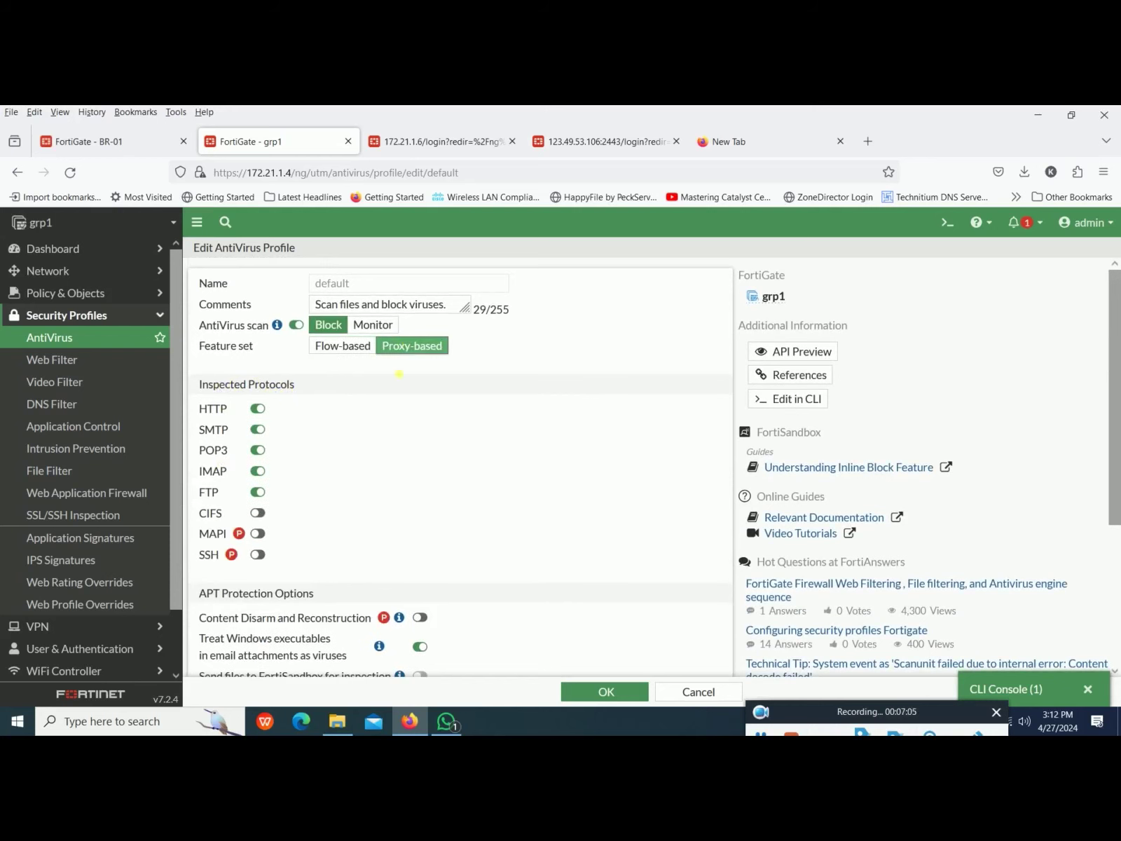
left_click(258, 555)
scroll(421, 545, "down", 3)
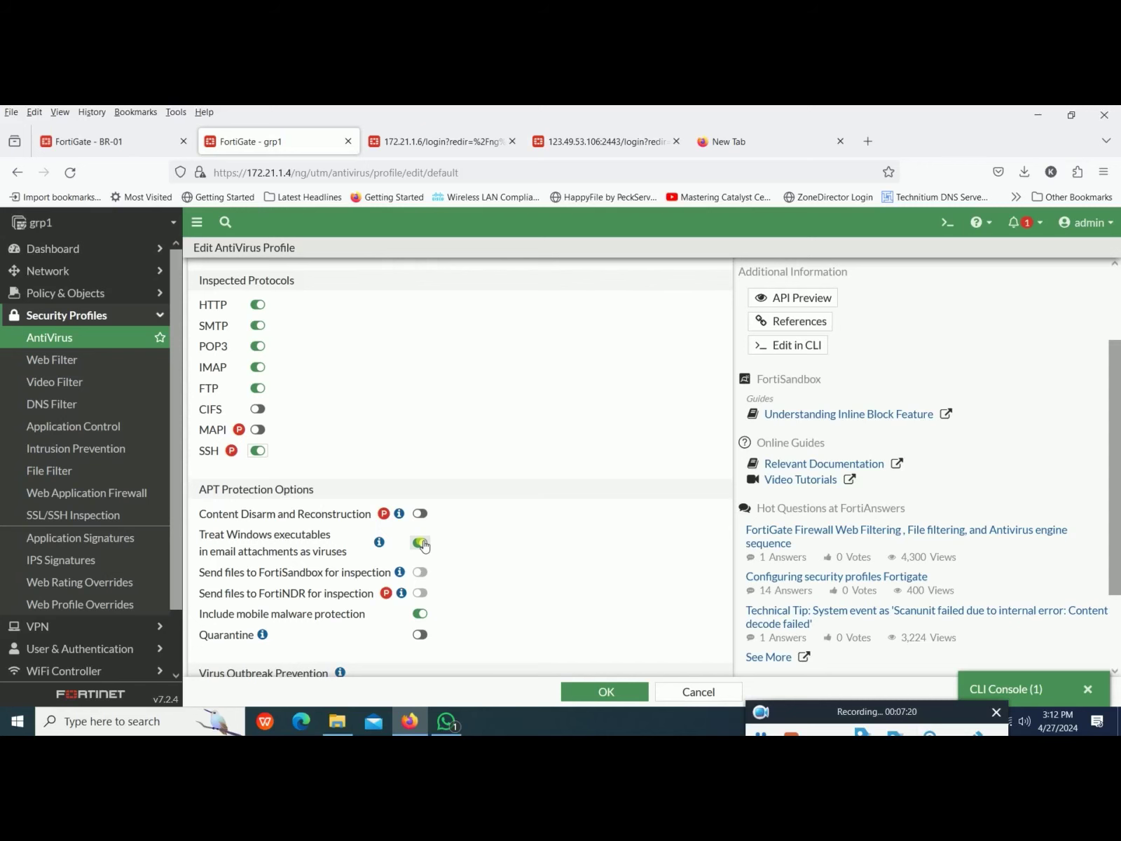
scroll(423, 544, "up", 3)
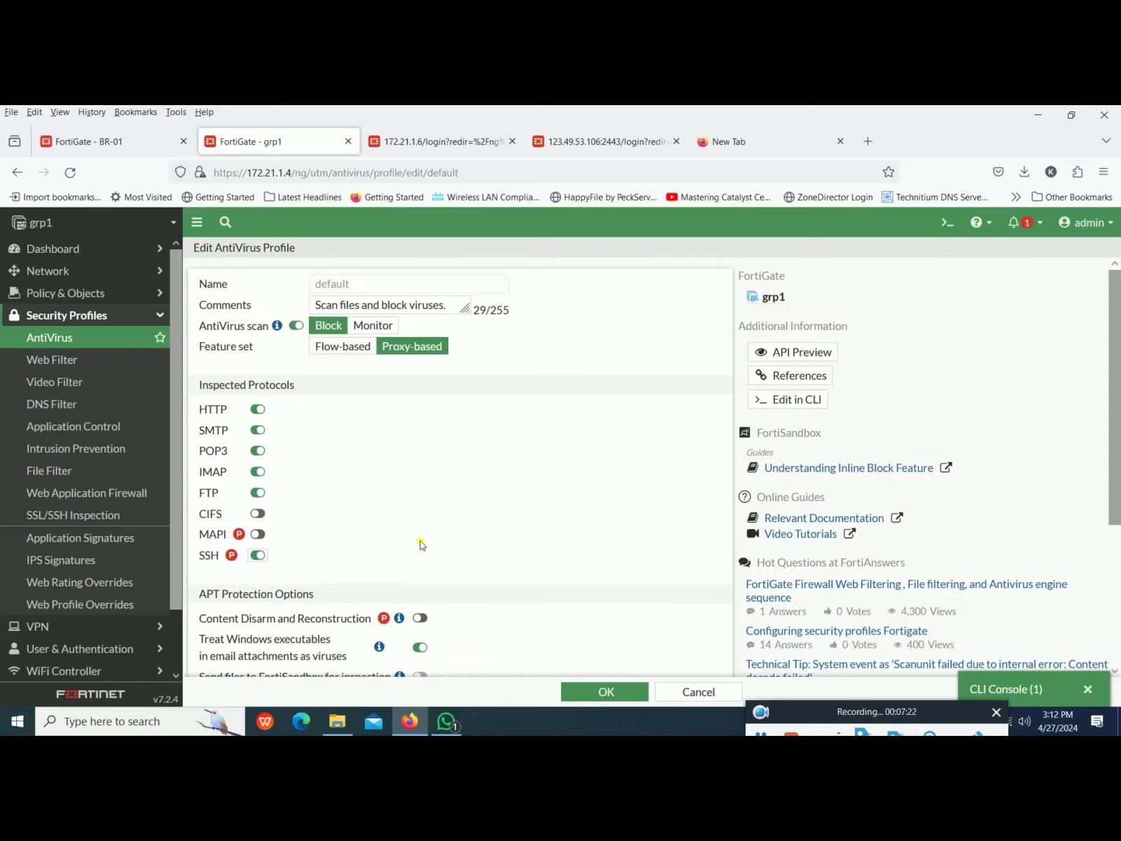
left_click(361, 354)
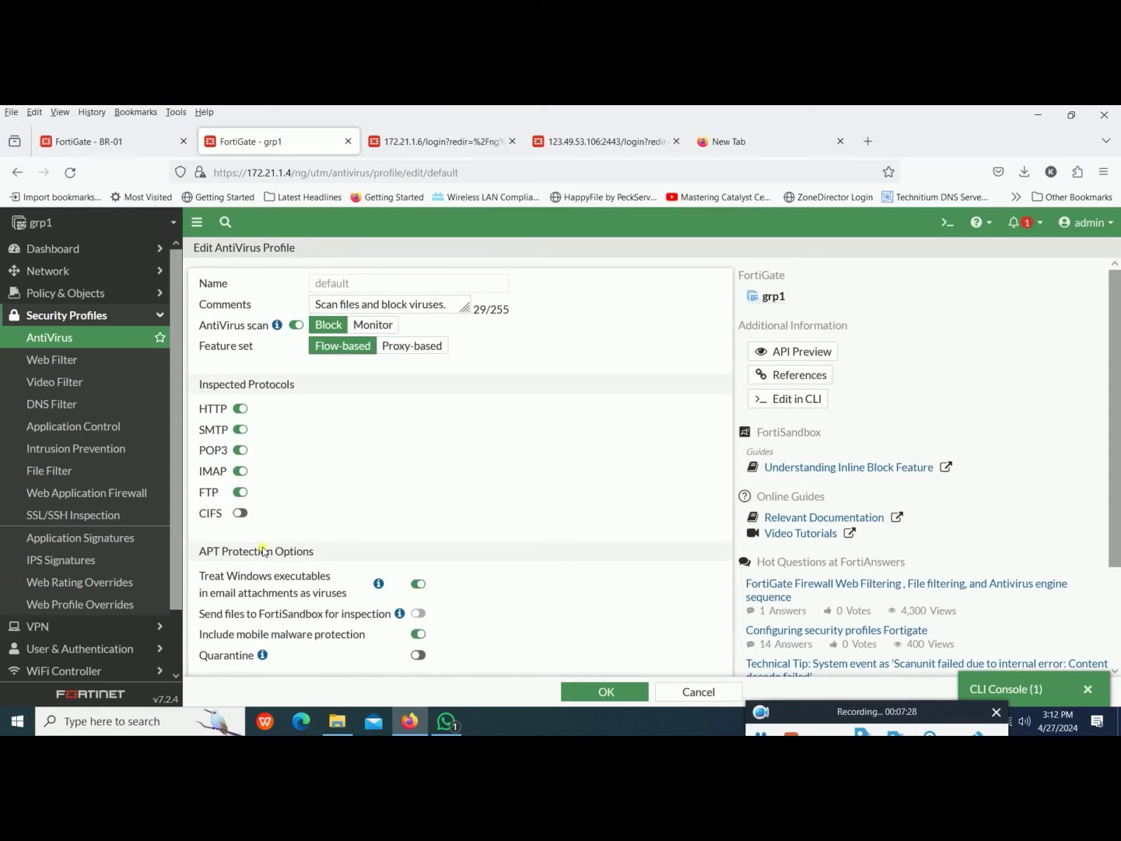
Step: Set the default antivirus profile's feature set to Proxy-based and enable SSH as an inspected protocol
mouse_move(276, 327)
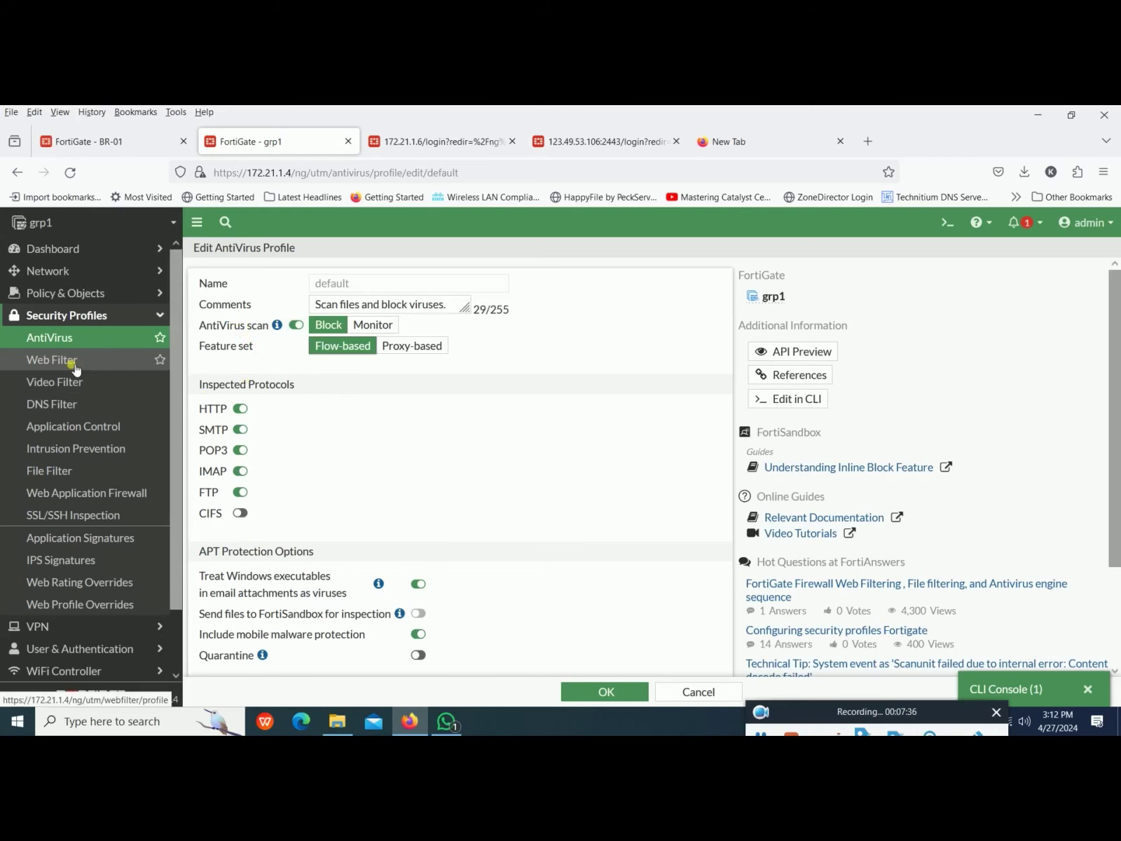
scroll(421, 406, "down", 2)
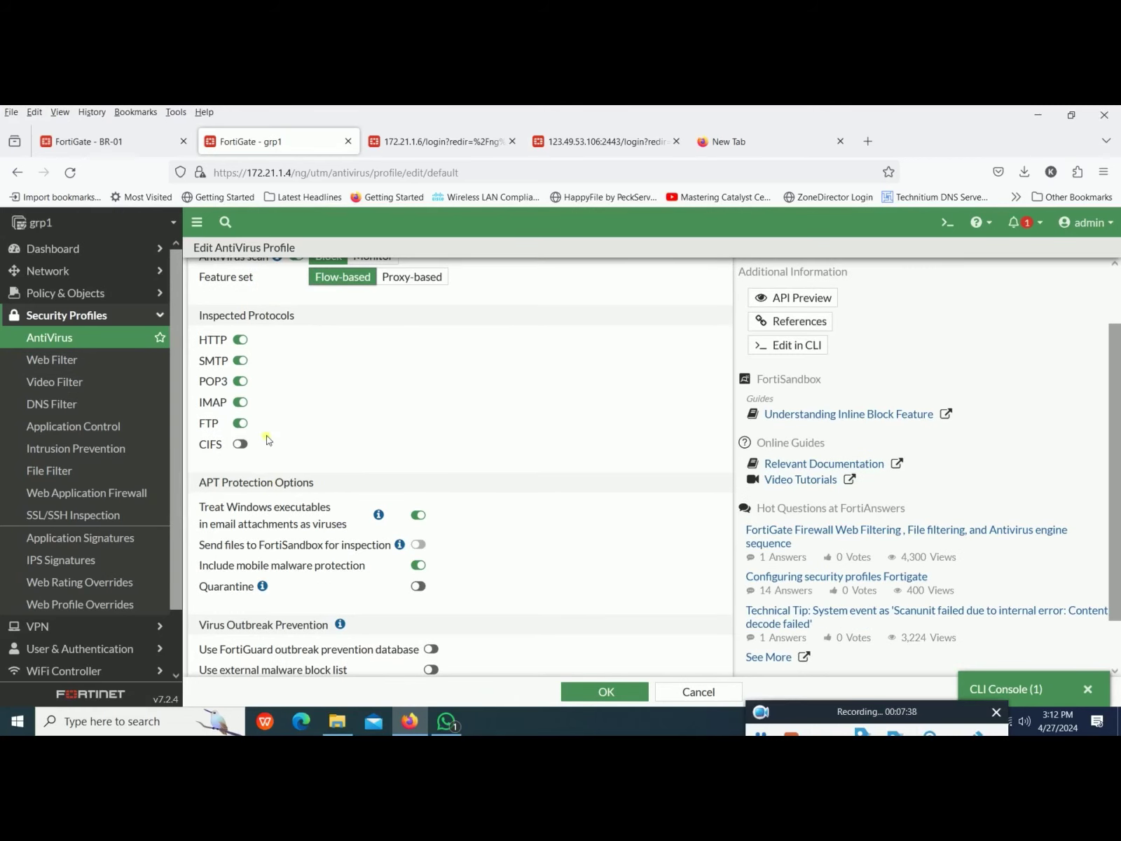
left_click(389, 276)
left_click(258, 486)
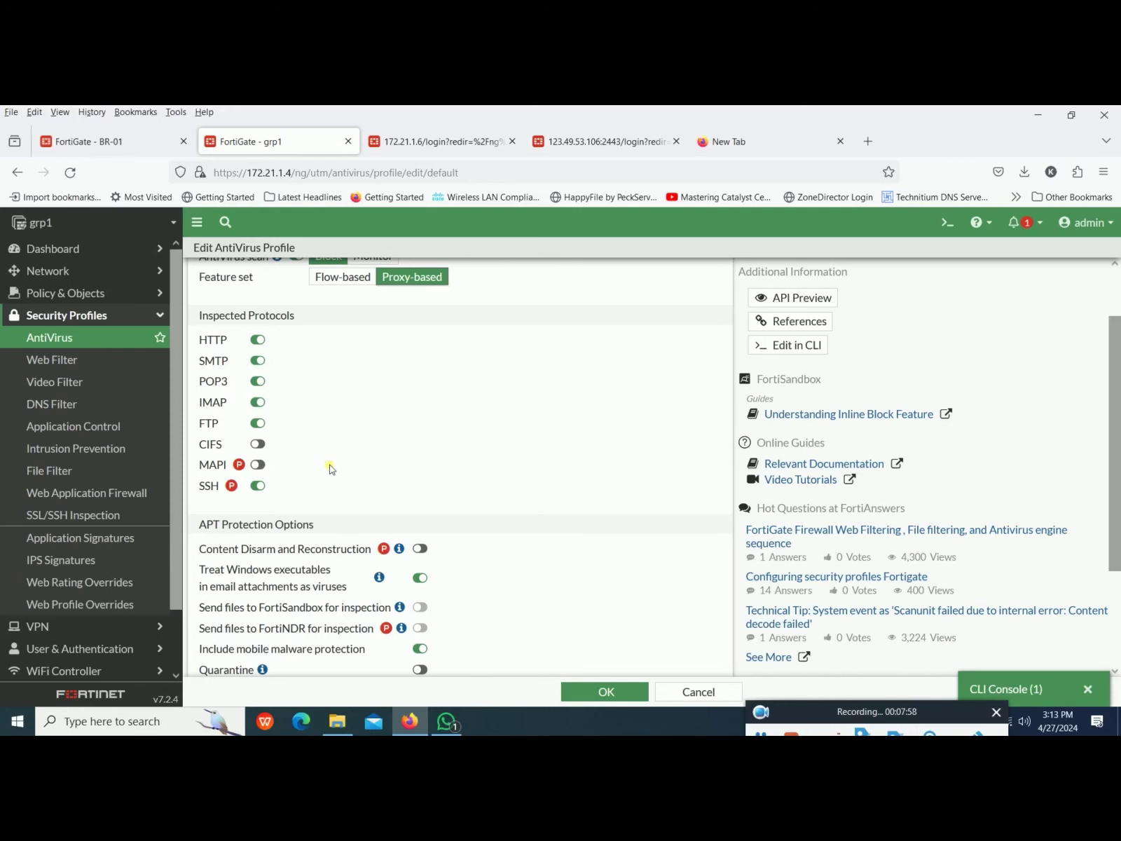
Step: Turn off mobile malware protection in the APT Protection Options
scroll(331, 468, "down", 2)
left_click_drag(200, 384, 345, 520)
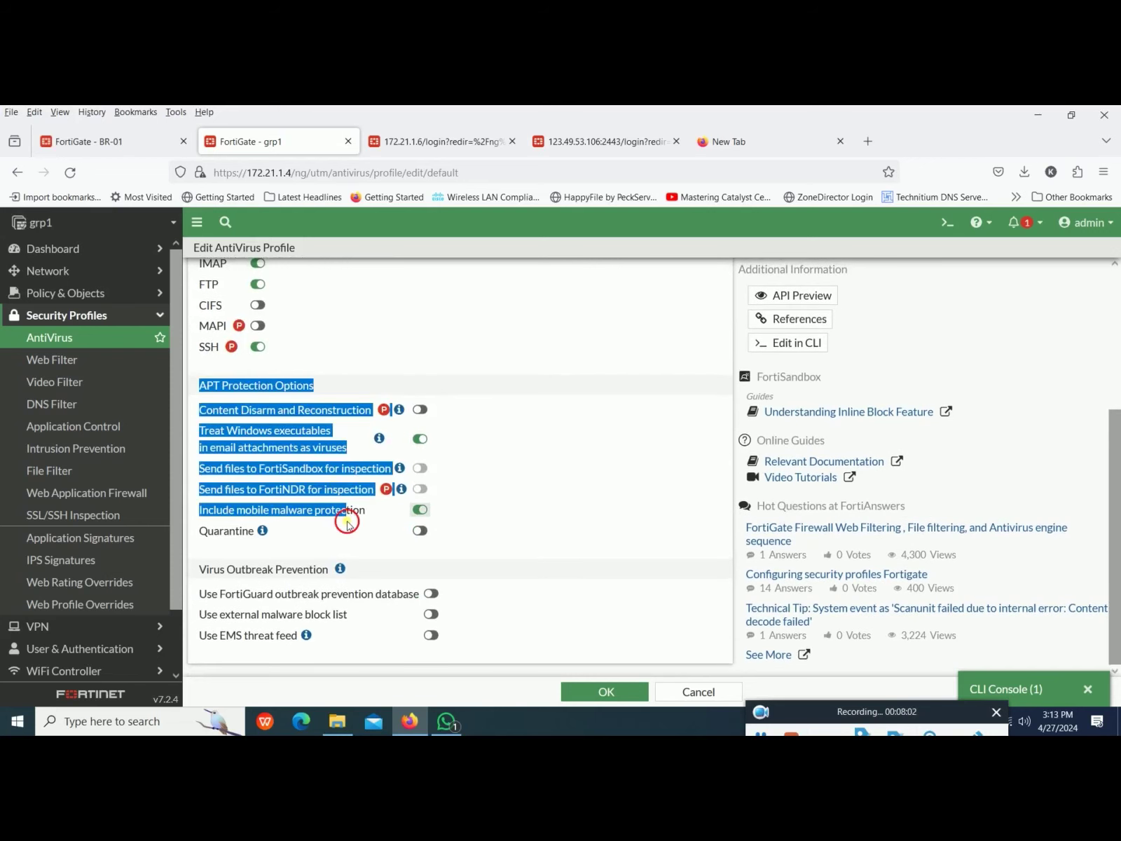
left_click(346, 518)
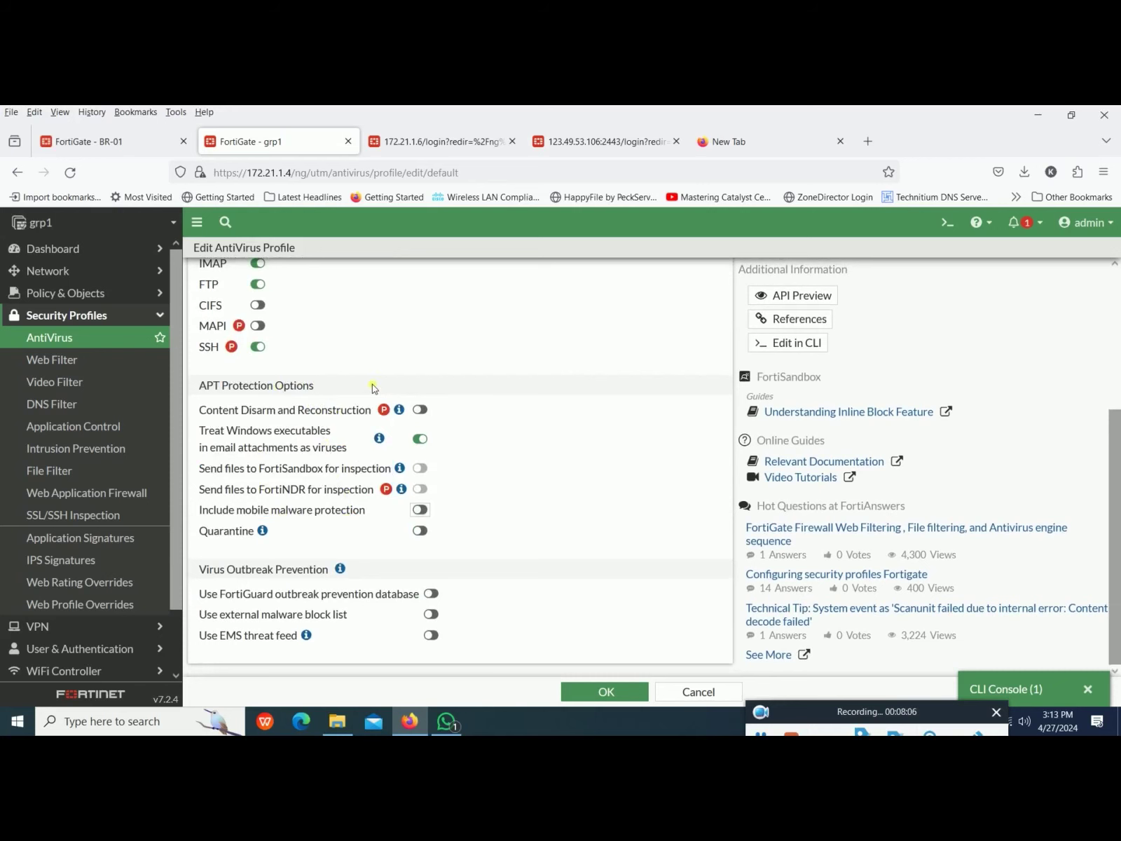
Step: Examine the APT Protection Options for content disarm, Windows executables in email attachments and sending files to FortiSandbox
scroll(377, 389, "up", 2)
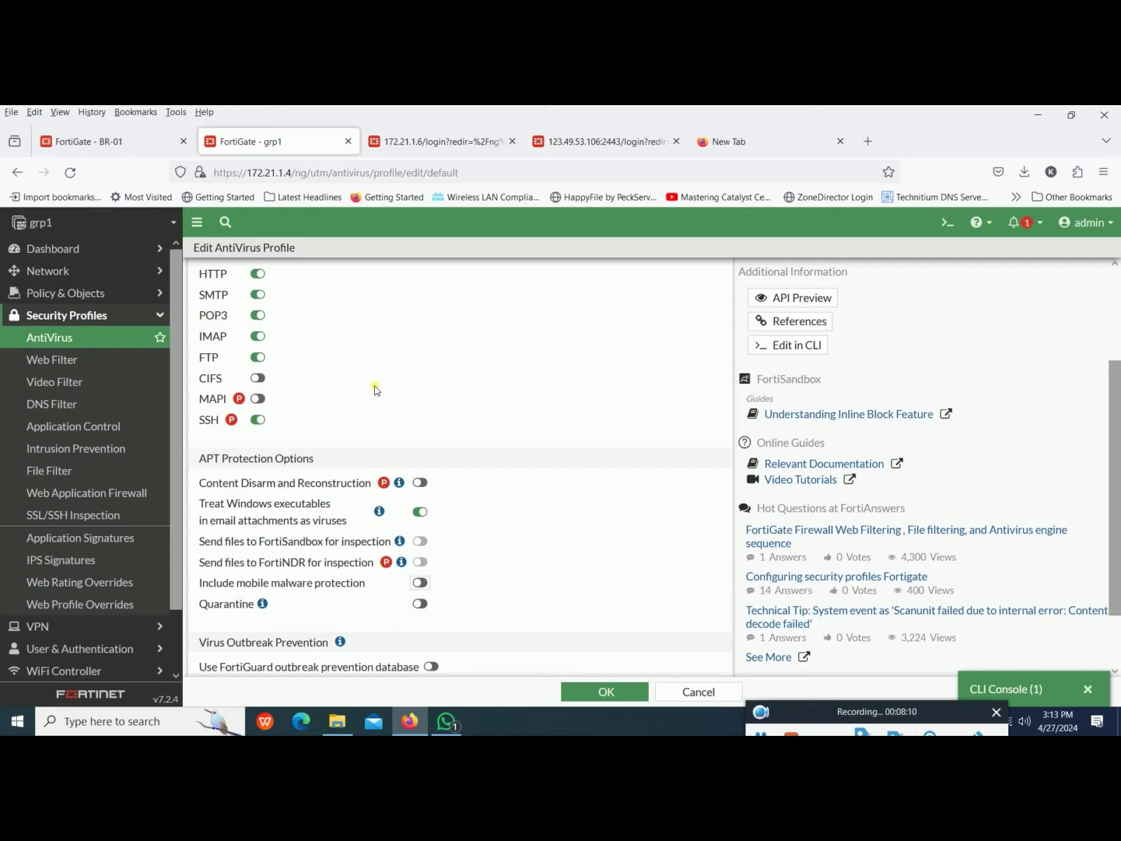
mouse_move(383, 483)
mouse_move(199, 484)
left_mouse_down()
mouse_move(283, 492)
mouse_move(267, 505)
mouse_move(198, 506)
left_mouse_up()
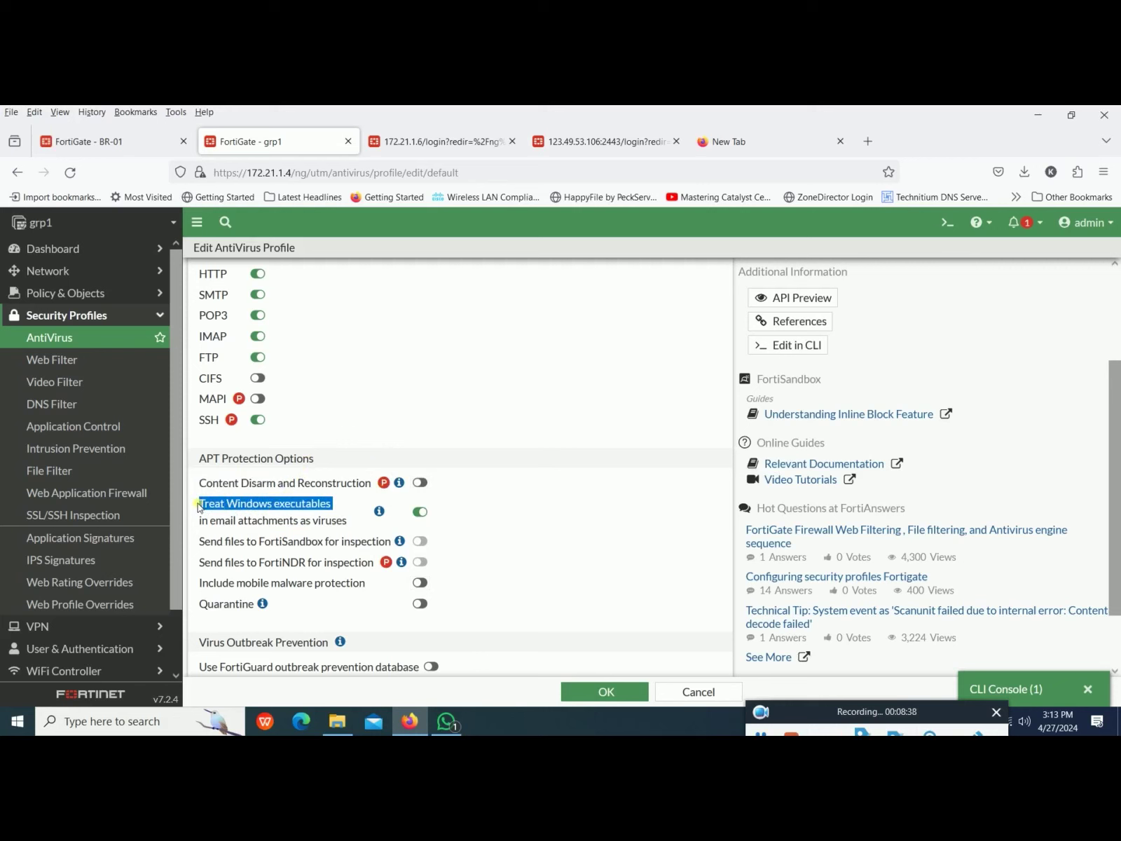
left_click_drag(354, 525, 194, 505)
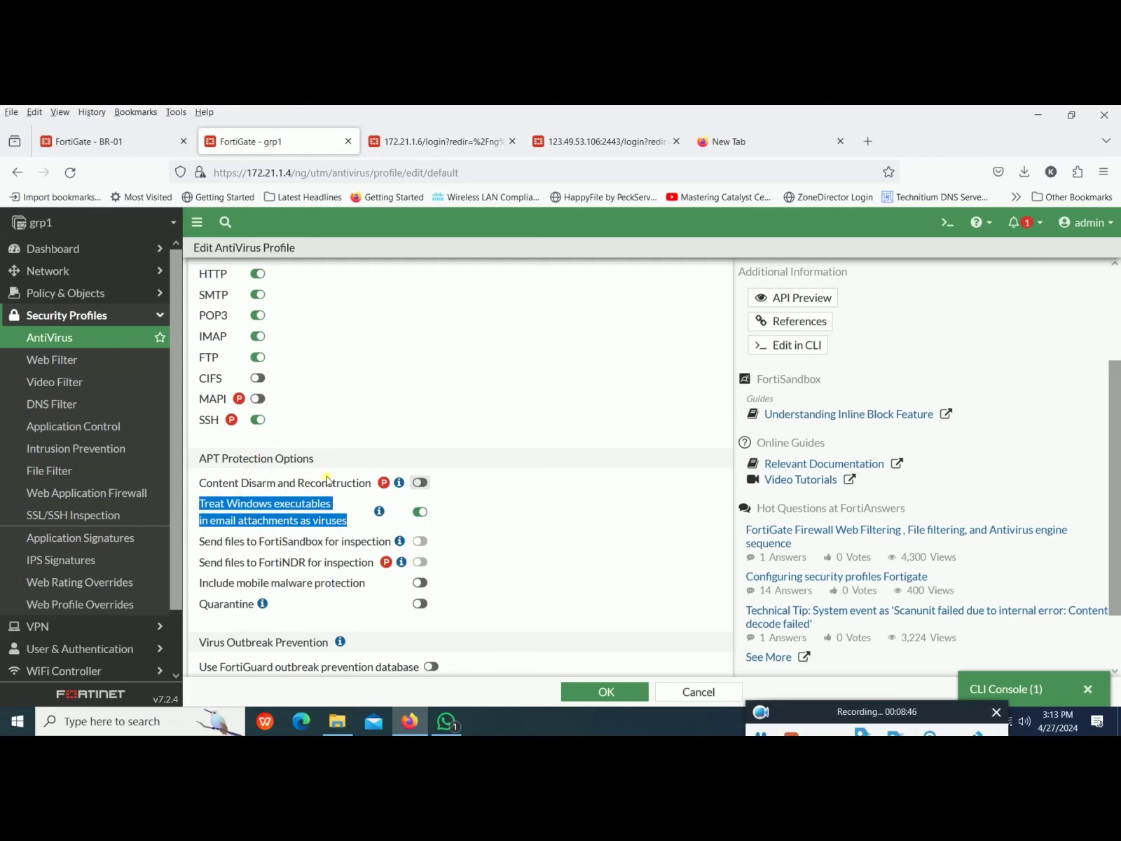
scroll(328, 479, "down", 2)
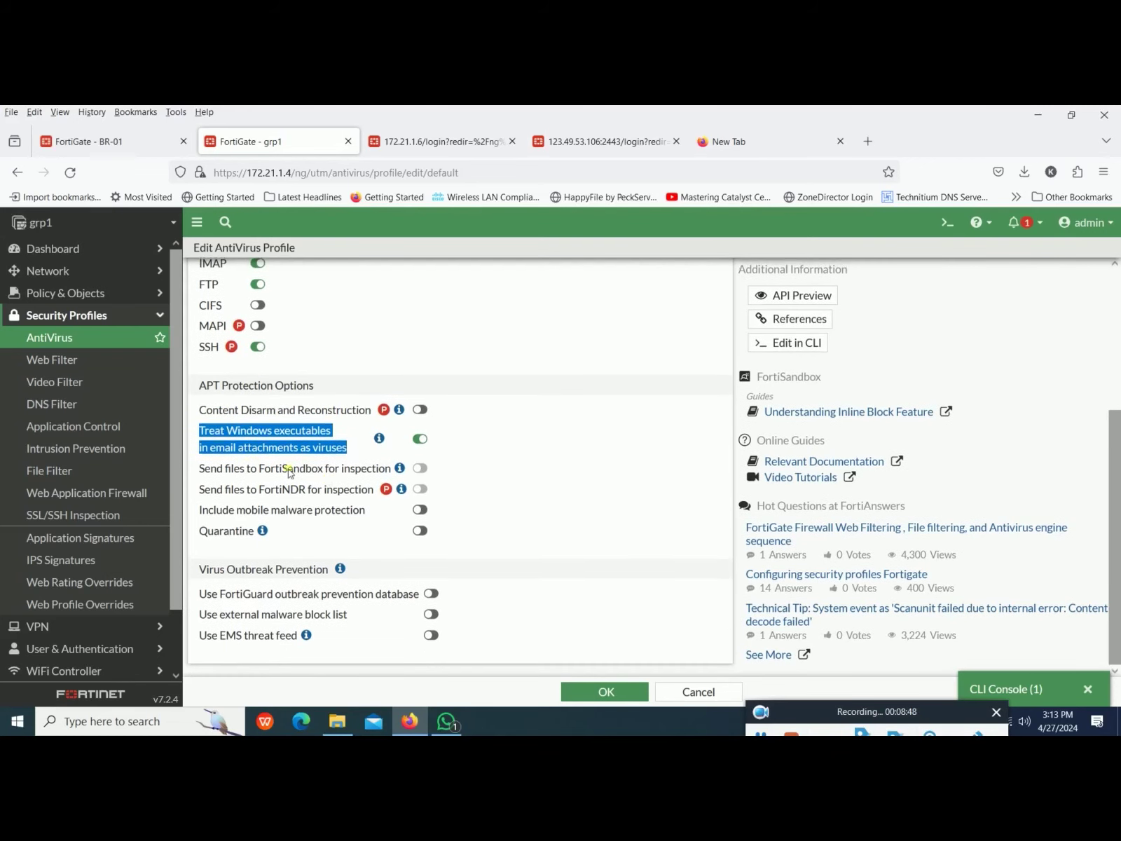
triple_click(323, 468)
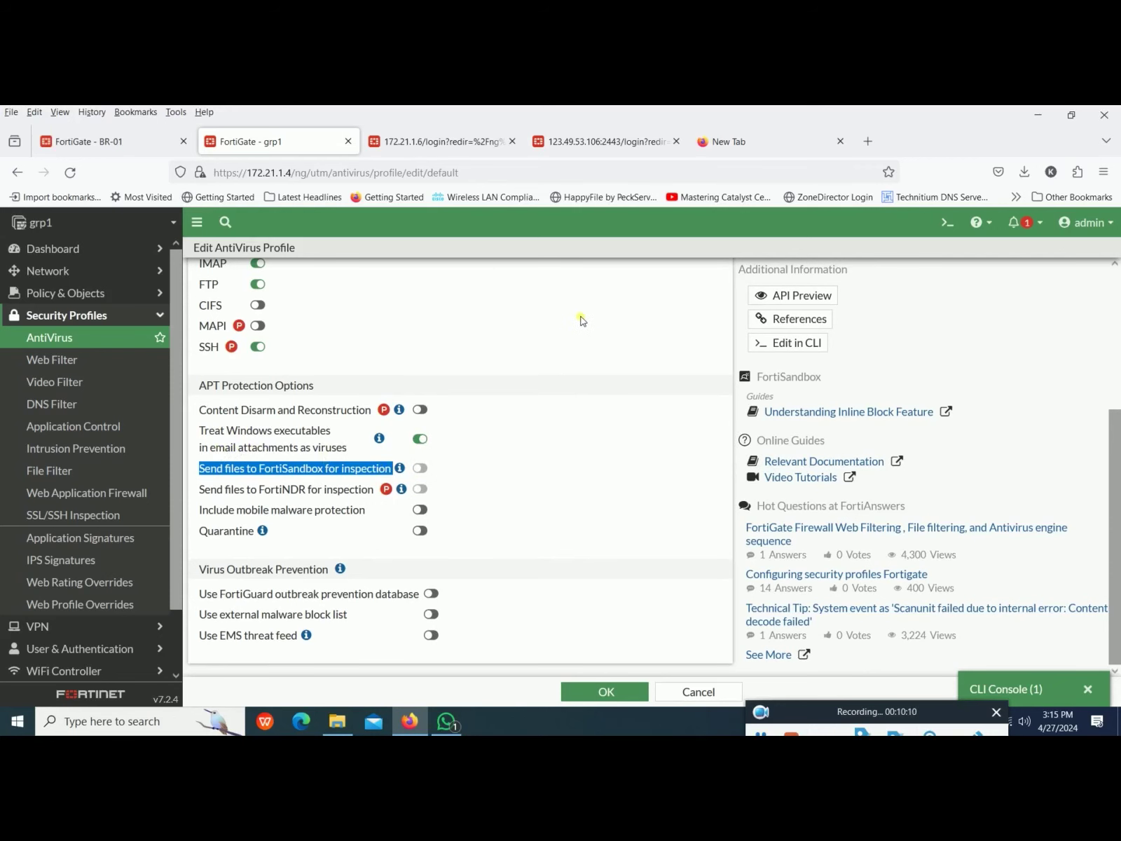
Step: Enable mobile malware protection and Quarantine, and set the profile's feature set to Flow-based
left_click(422, 512)
scroll(399, 533, "up", 2)
scroll(398, 533, "up", 1)
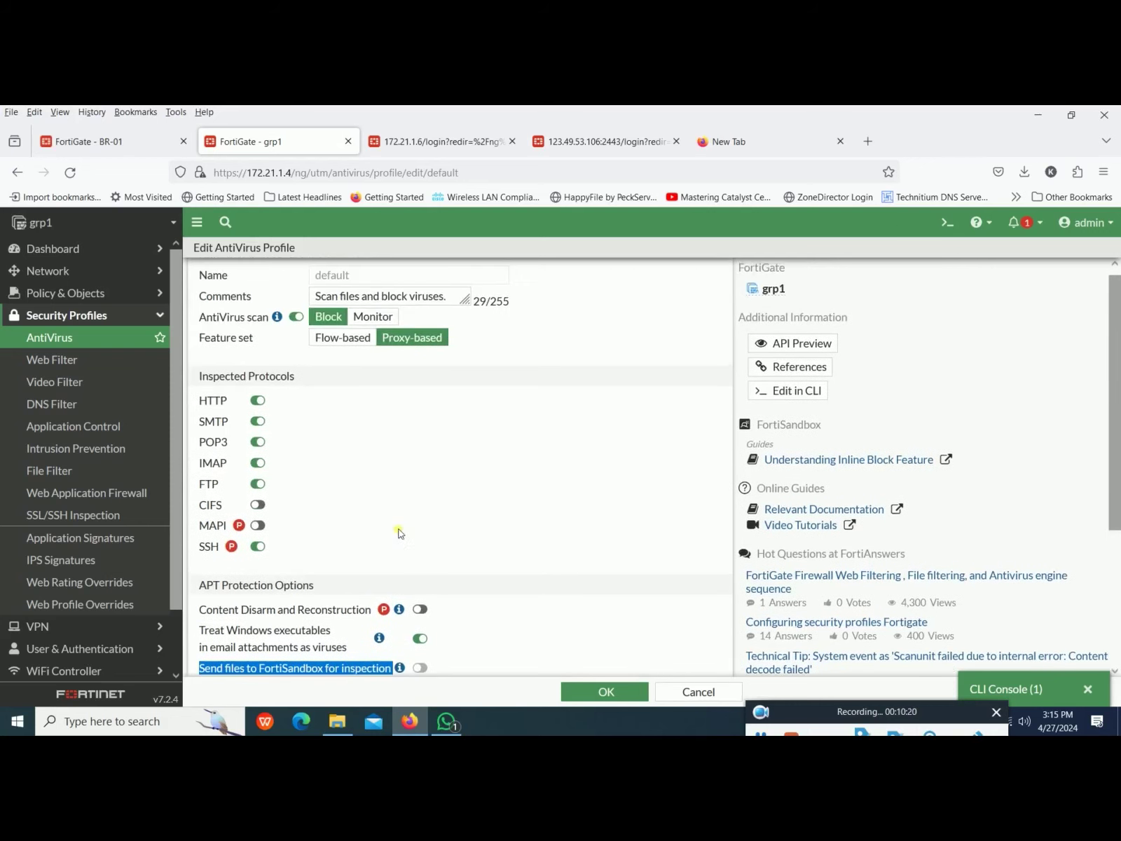
left_click(343, 338)
Step: Enable the FortiGuard outbreak prevention database with the Block action under Virus Outbreak Prevention
scroll(501, 529, "down", 2)
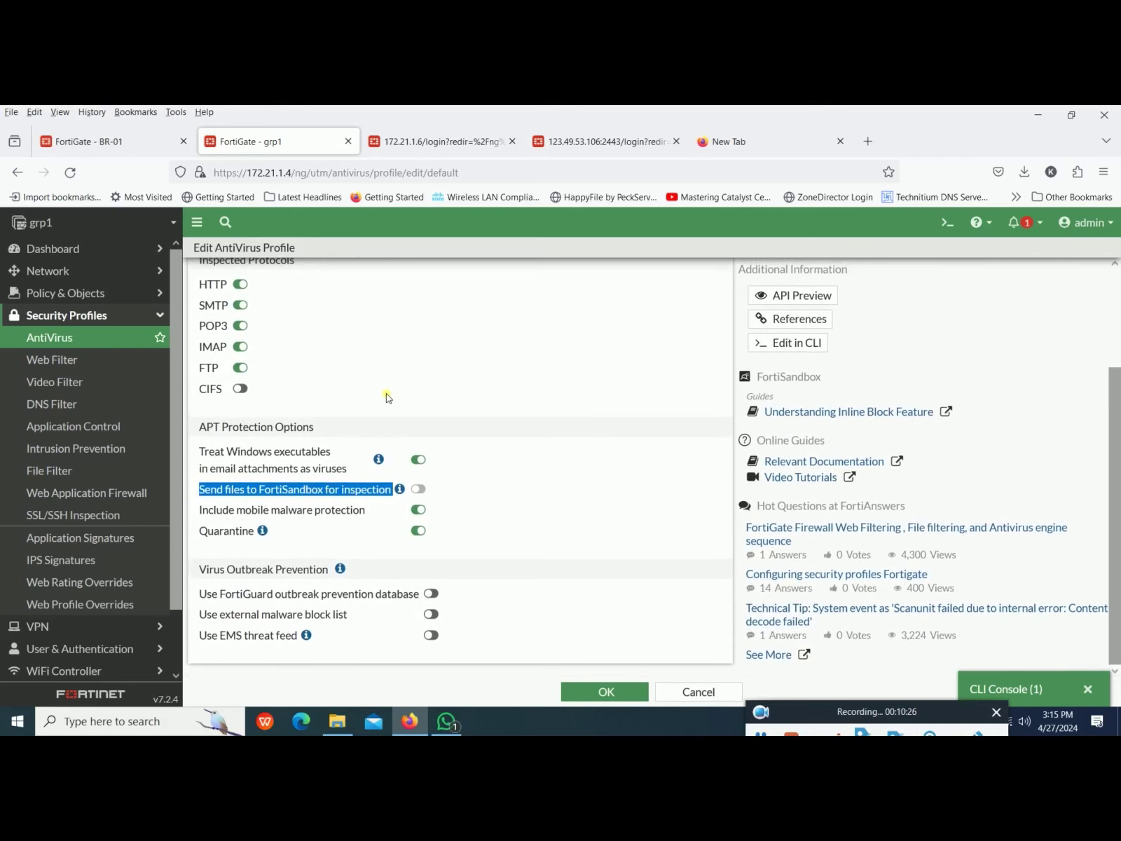
left_click(430, 594)
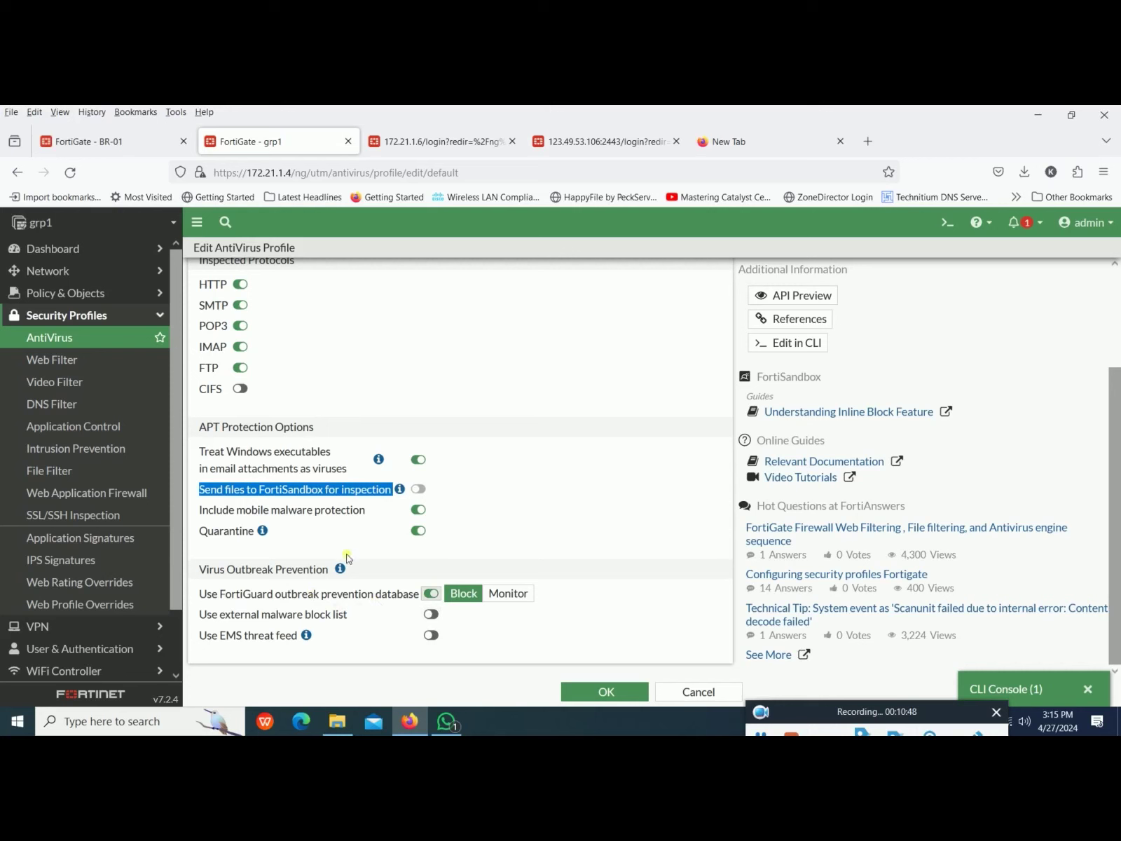
scroll(607, 511, "down", 1)
scroll(607, 510, "up", 1)
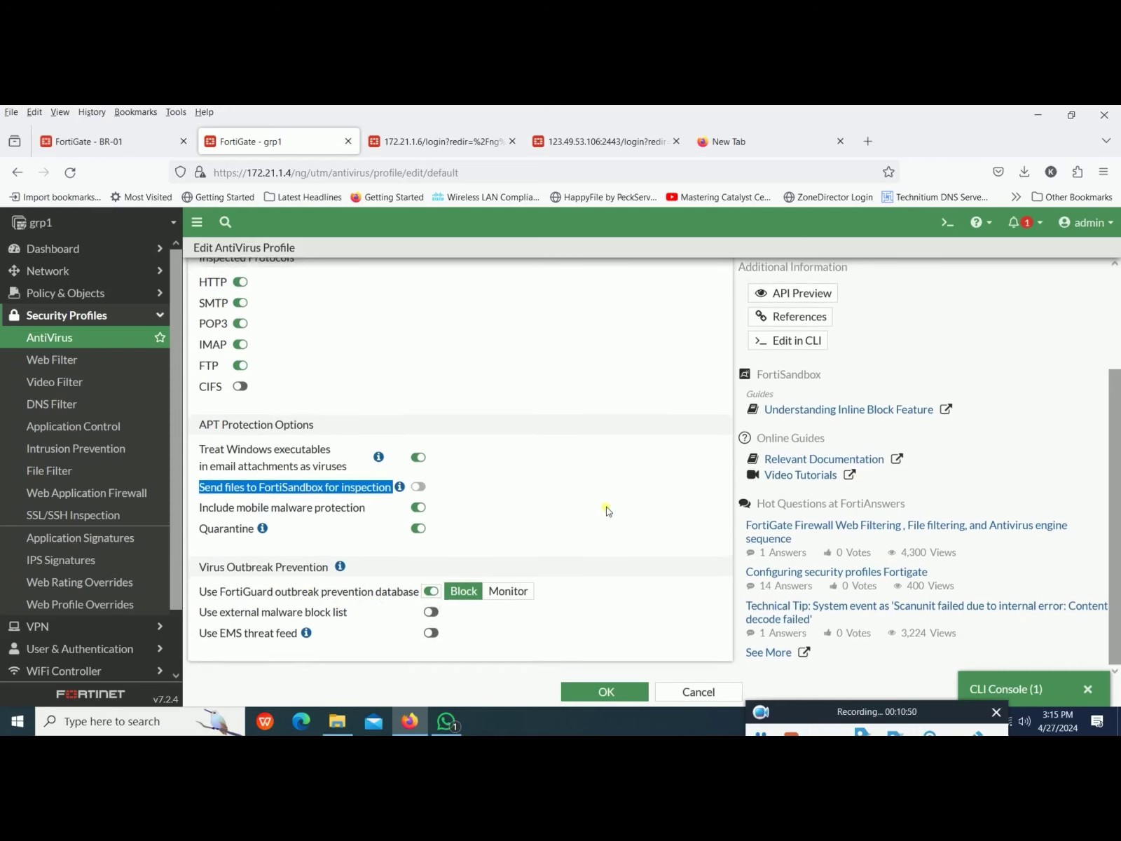
Step: Enable the external malware block list with the Block action and apply it to All
left_click(430, 615)
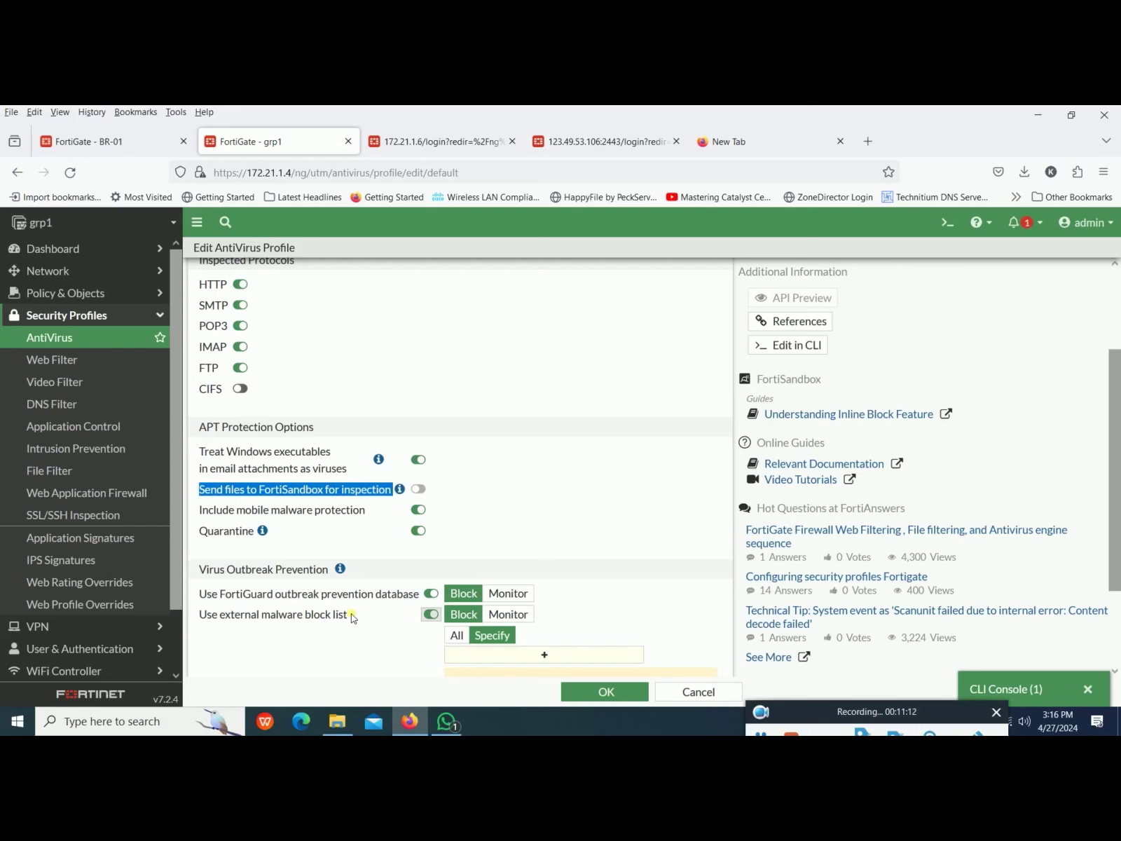
scroll(351, 613, "down", 1)
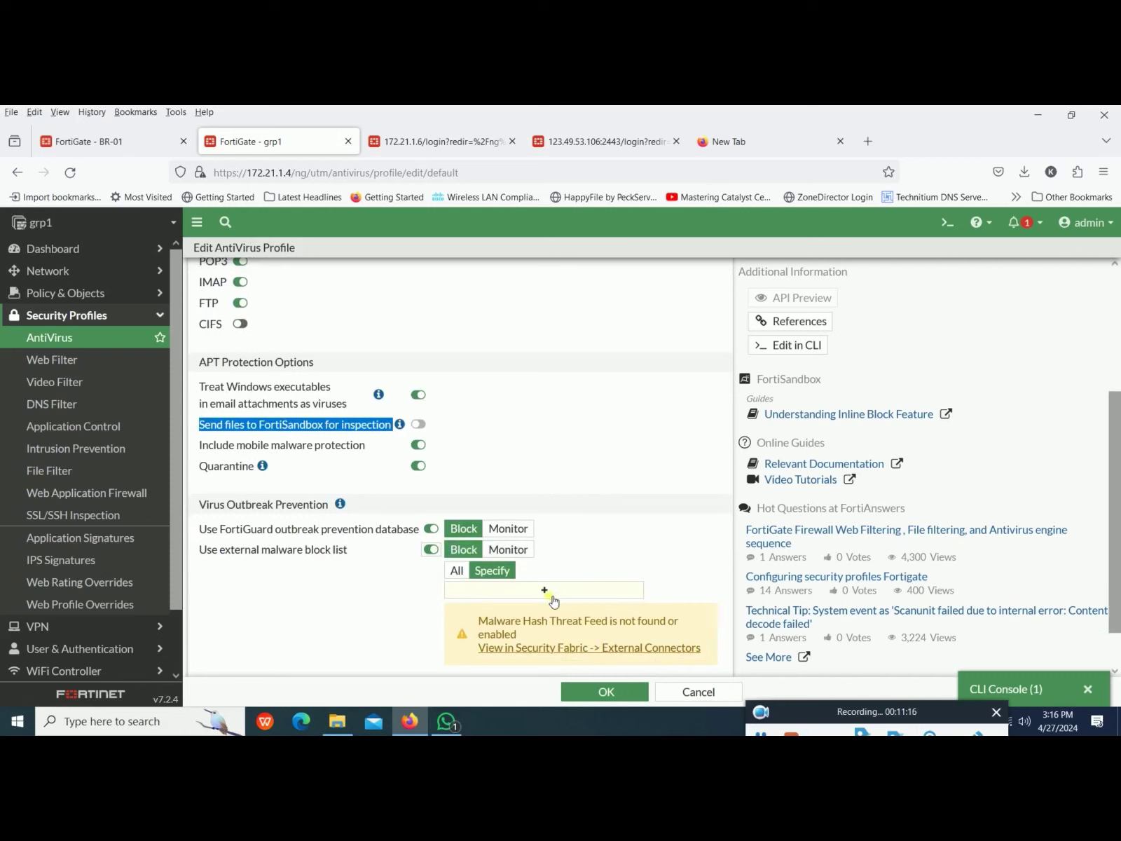
scroll(554, 601, "down", 1)
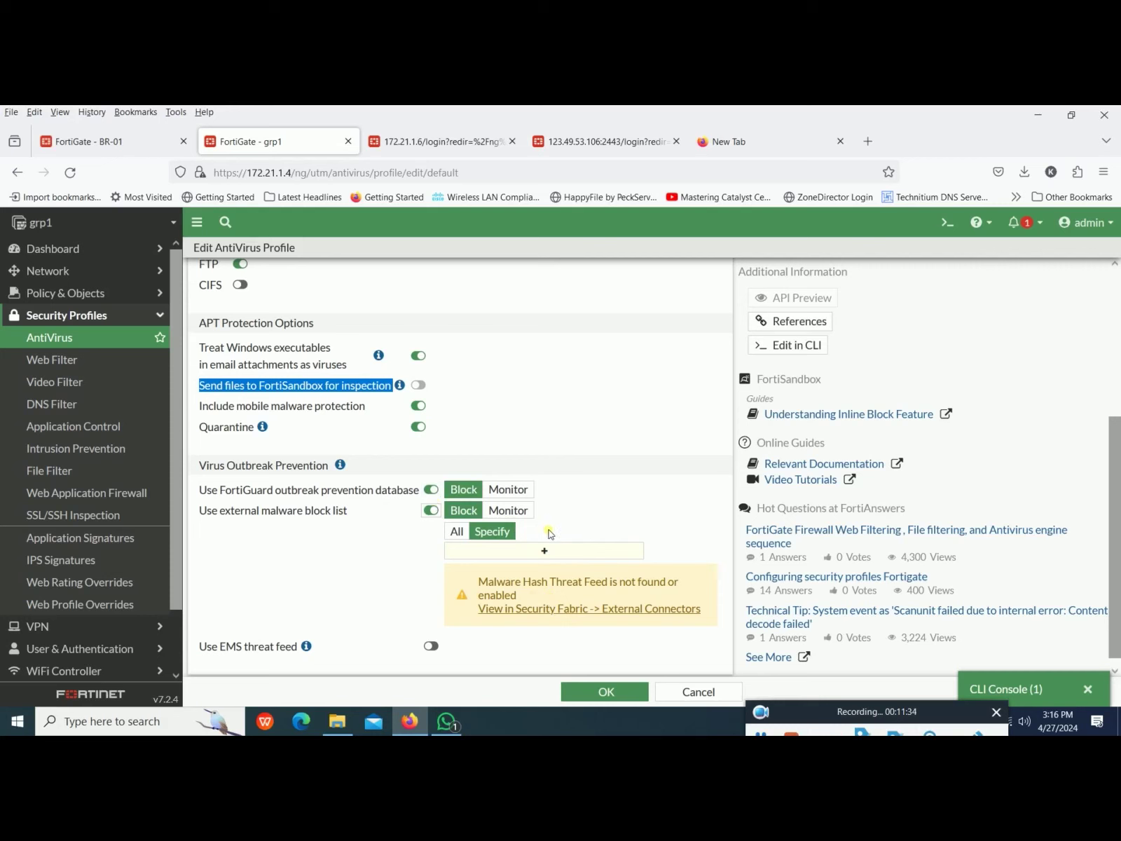
scroll(545, 536, "down", 1)
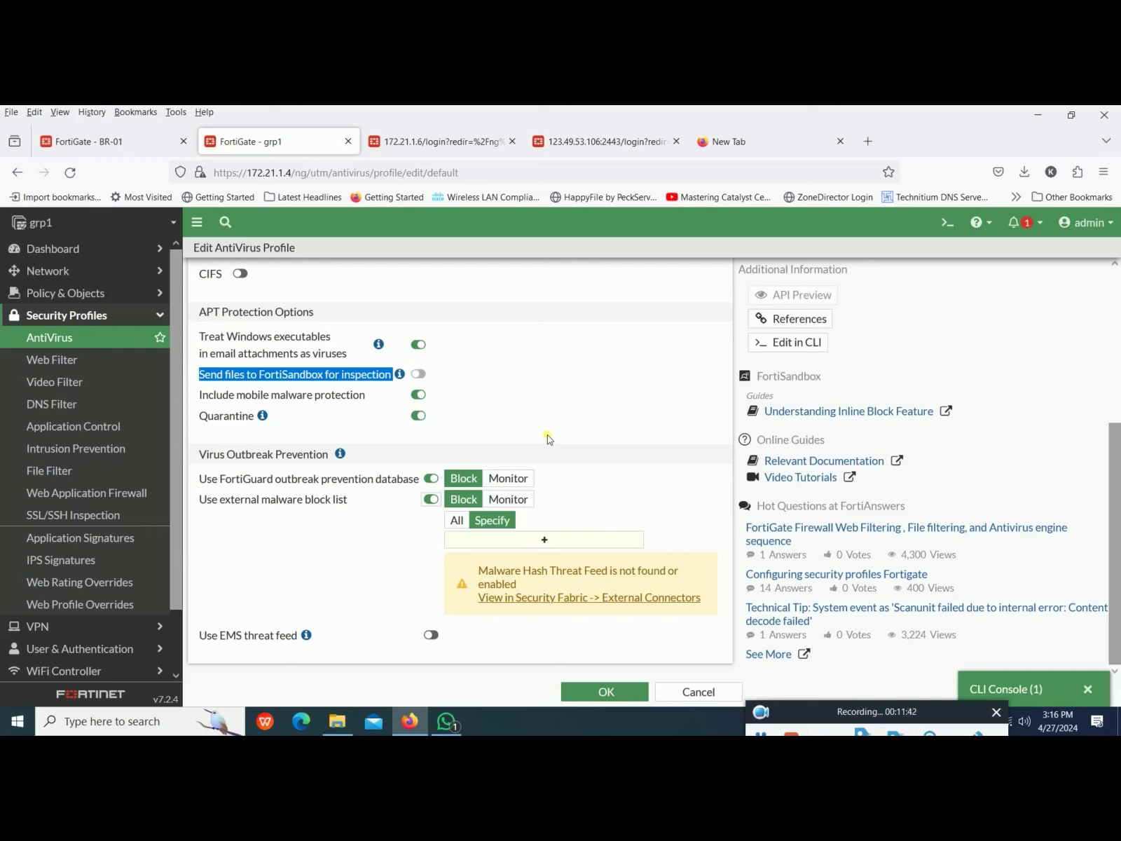
left_click(456, 520)
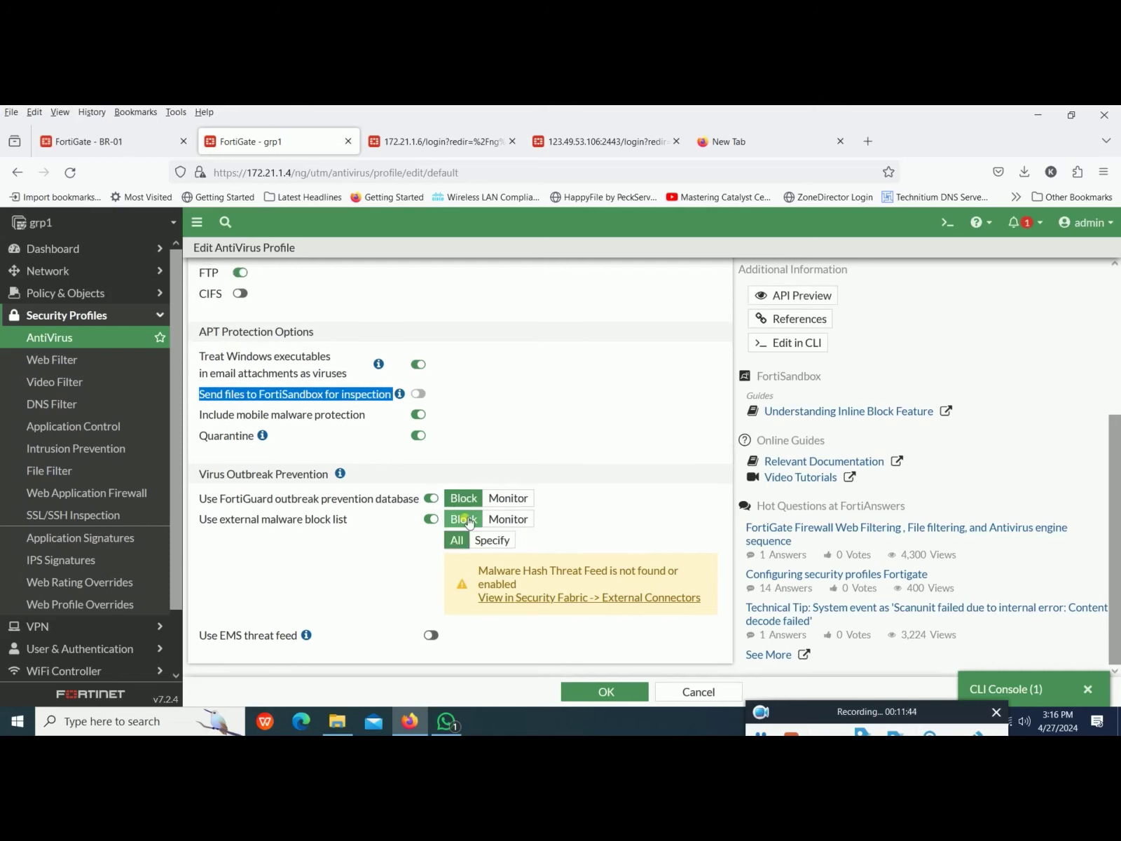
Step: Review the whole antivirus profile: scan mode, feature set, inspected protocols, APT protection and virus outbreak prevention settings
scroll(530, 372, "up", 3)
scroll(530, 372, "down", 2)
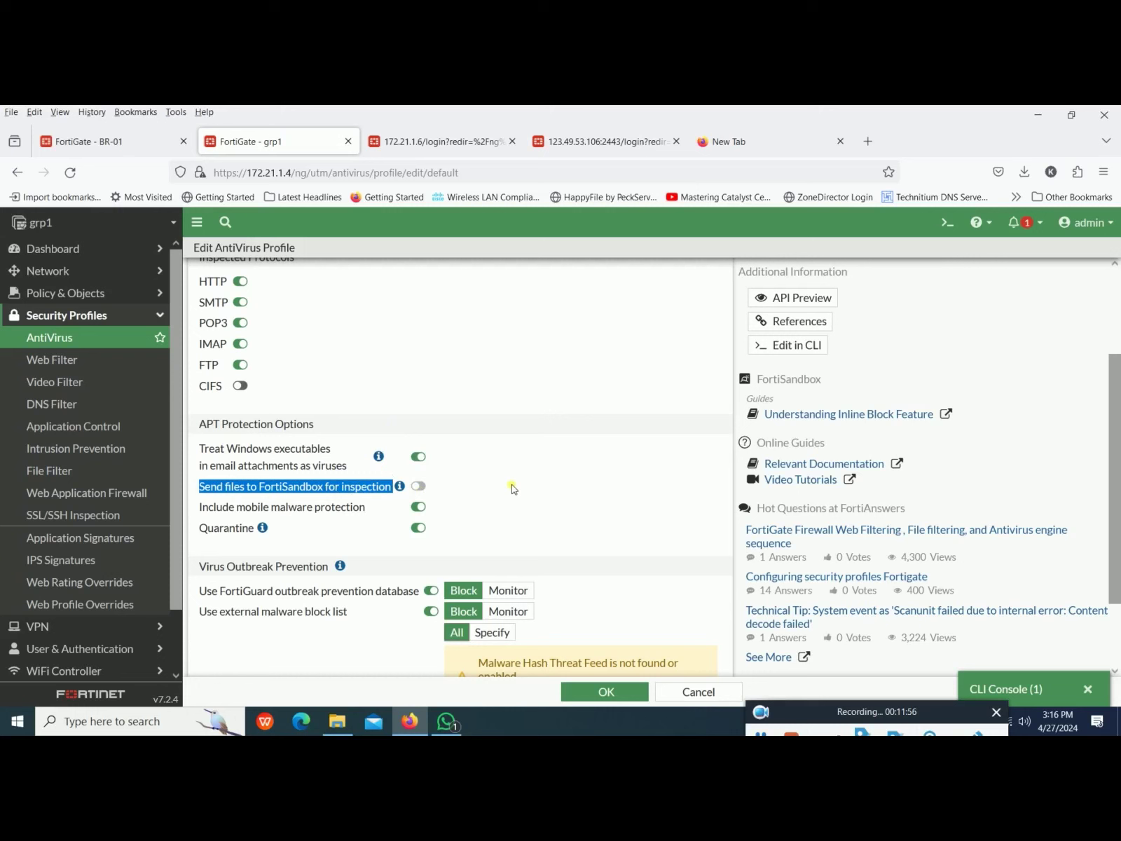
scroll(512, 488, "down", 1)
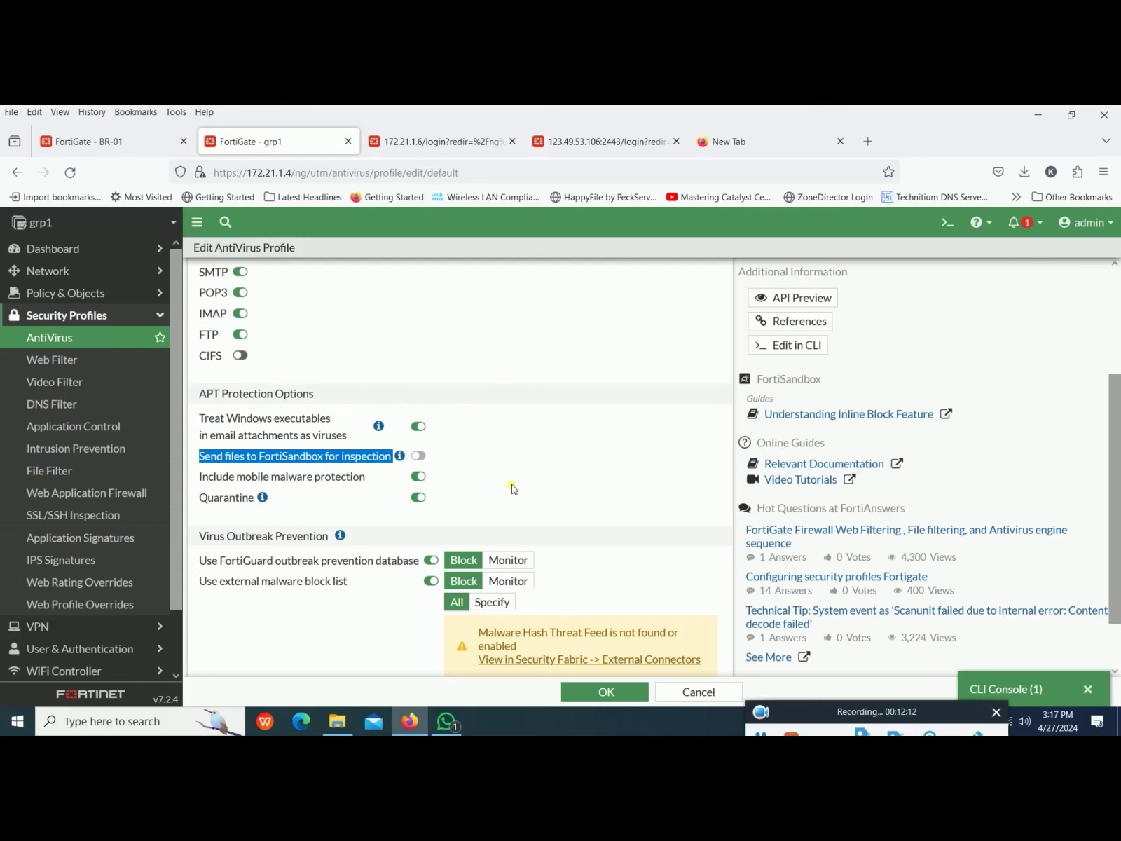
scroll(512, 488, "up", 3)
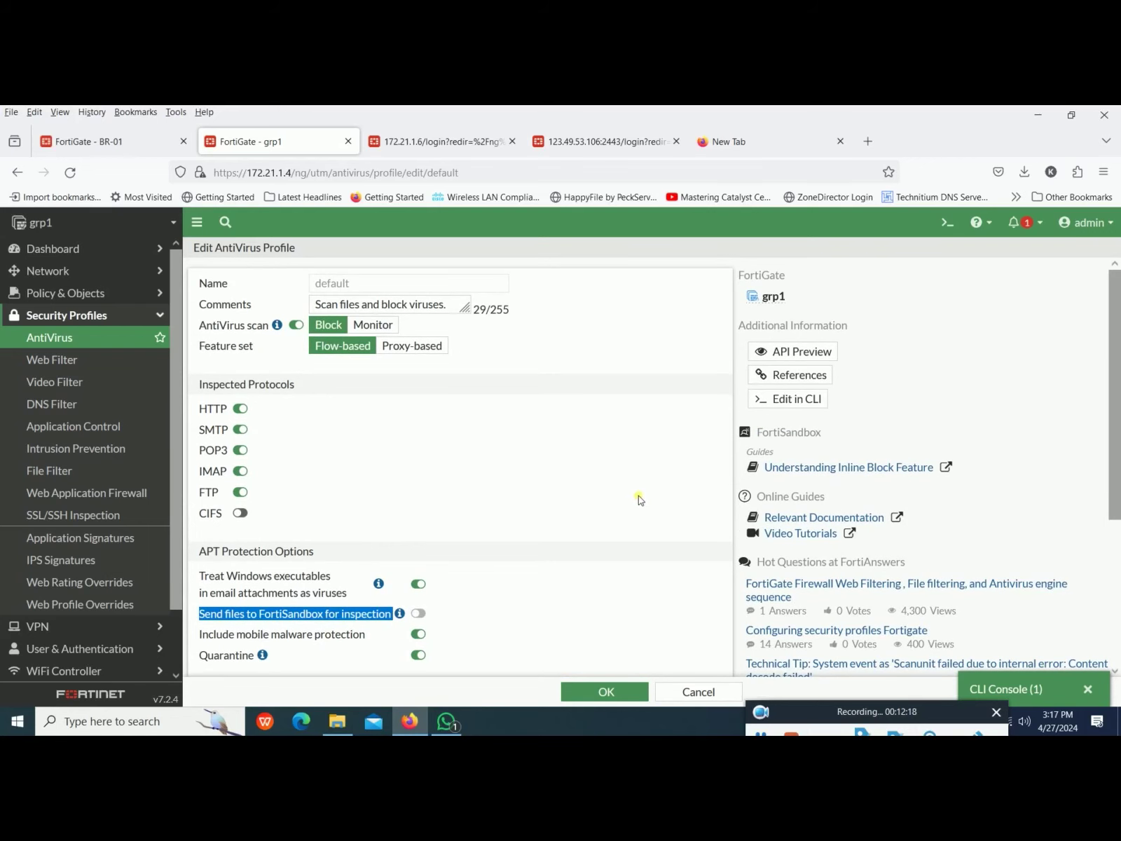
scroll(638, 496, "down", 4)
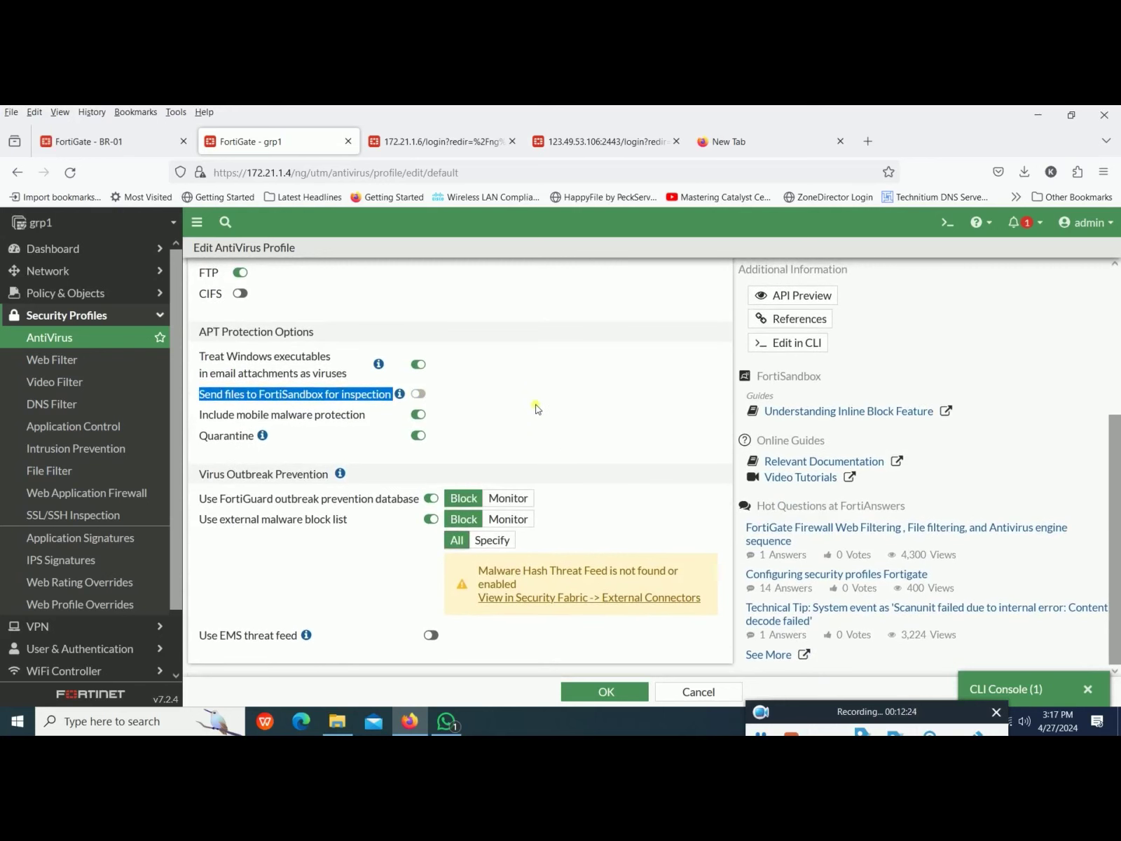
scroll(561, 414, "up", 4)
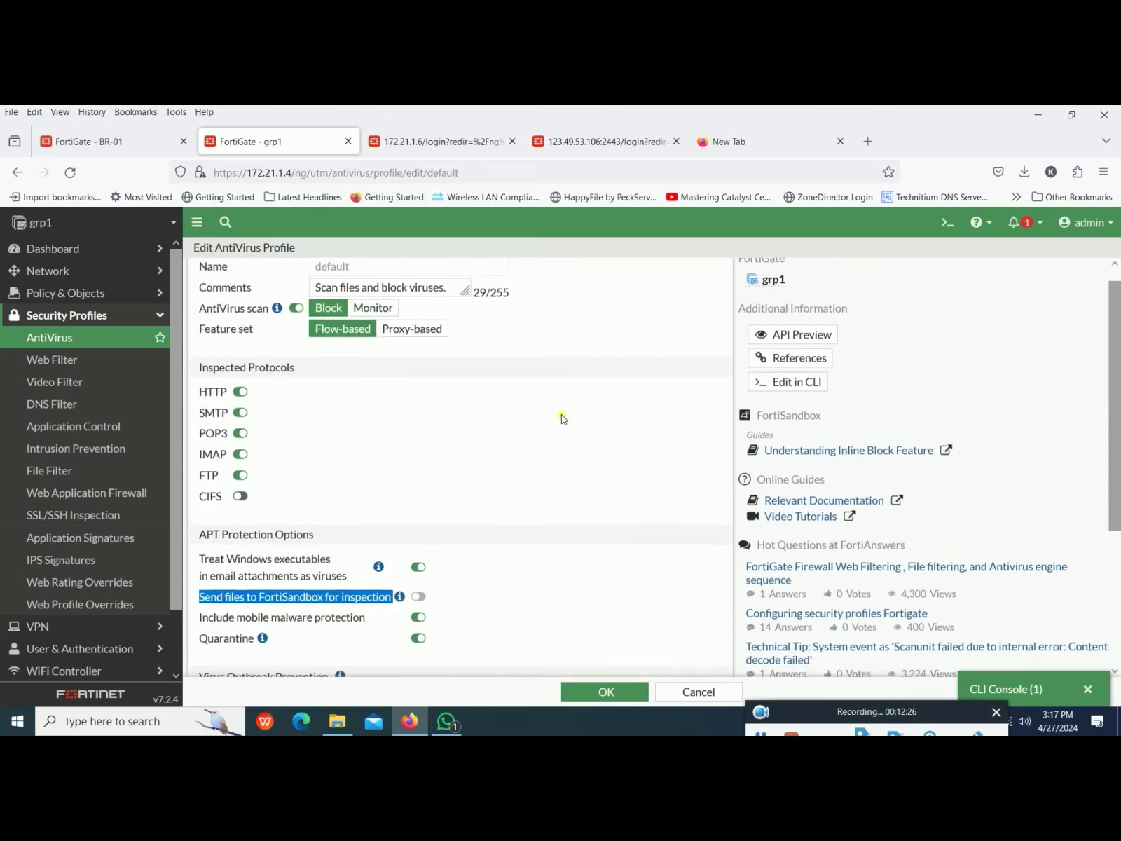
scroll(561, 414, "down", 4)
scroll(561, 414, "up", 2)
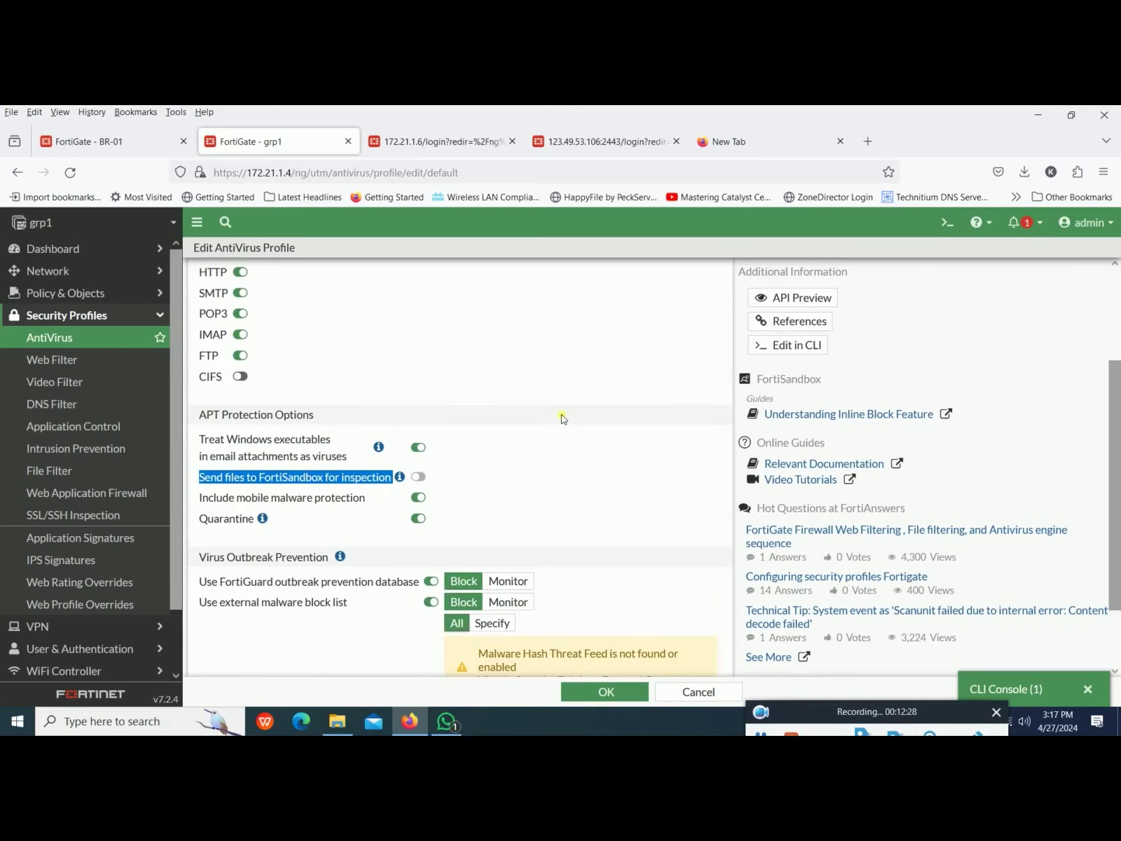
scroll(561, 414, "down", 2)
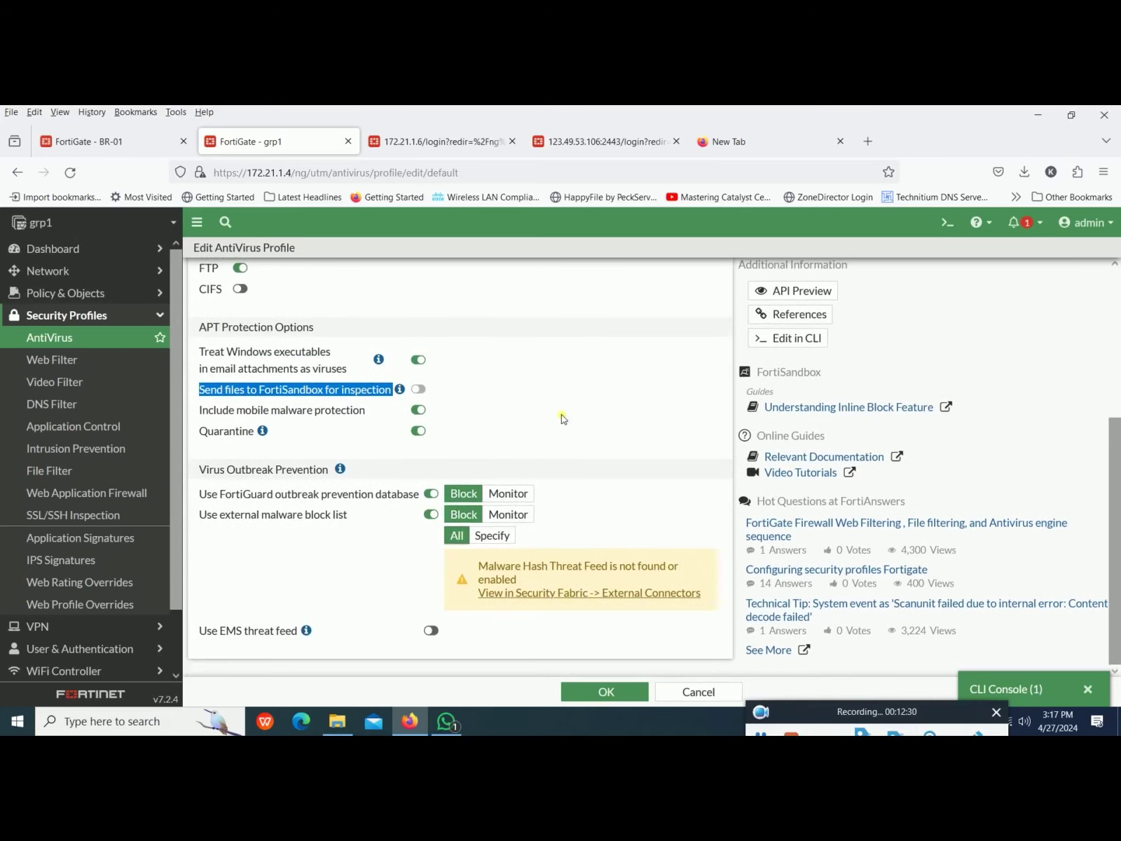
scroll(561, 415, "up", 3)
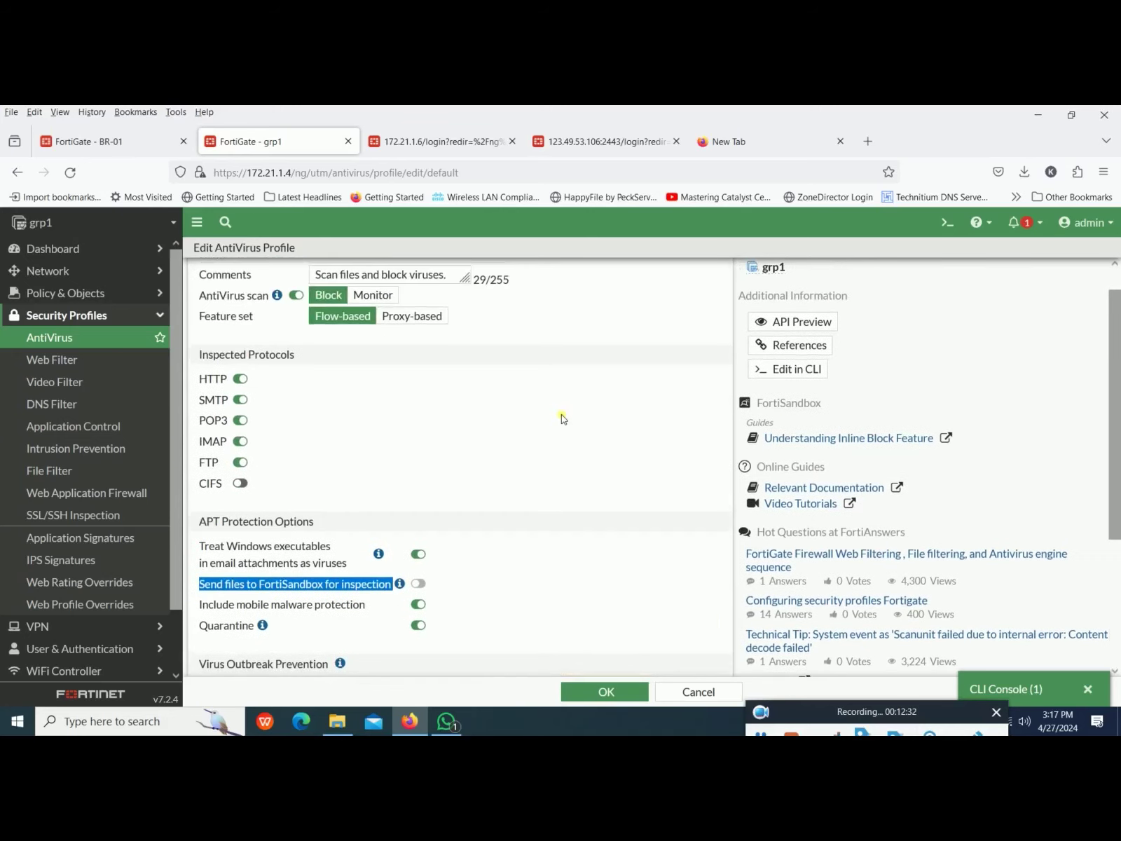
scroll(562, 415, "up", 1)
scroll(562, 415, "down", 1)
scroll(562, 415, "up", 1)
scroll(561, 416, "down", 3)
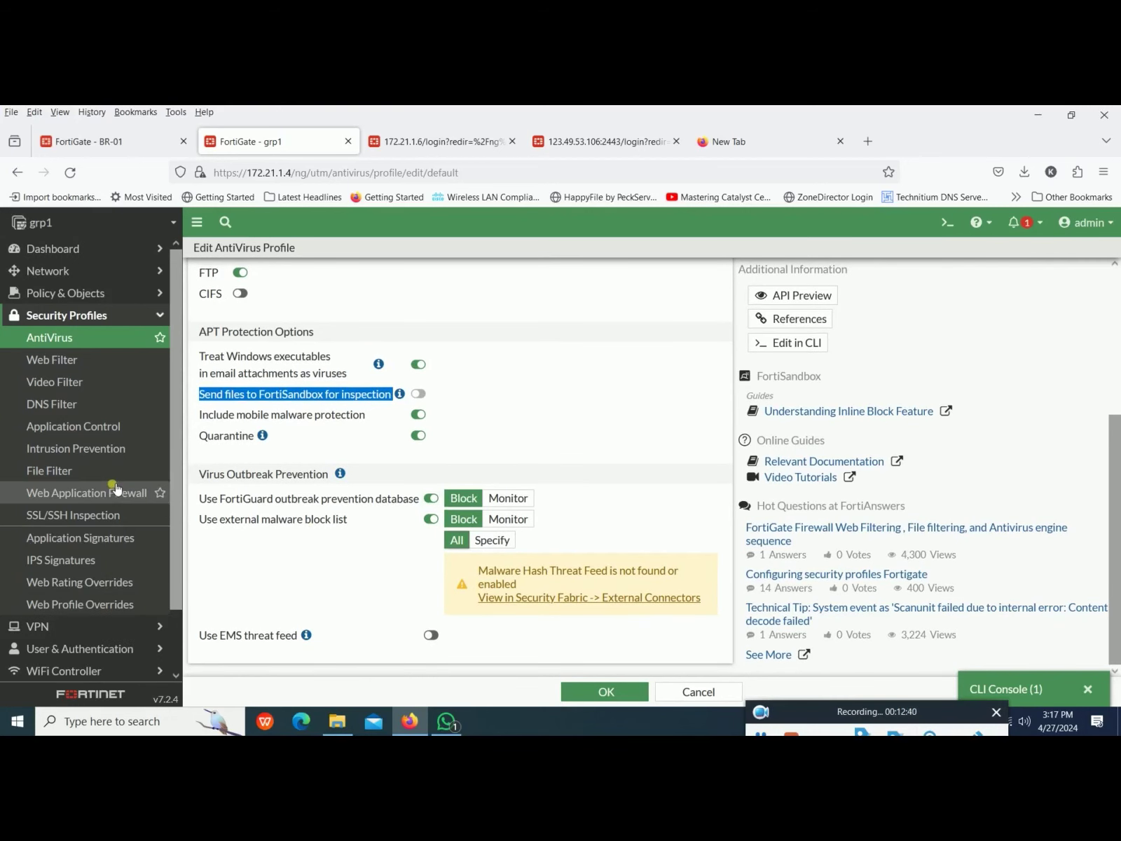
scroll(116, 488, "down", 1)
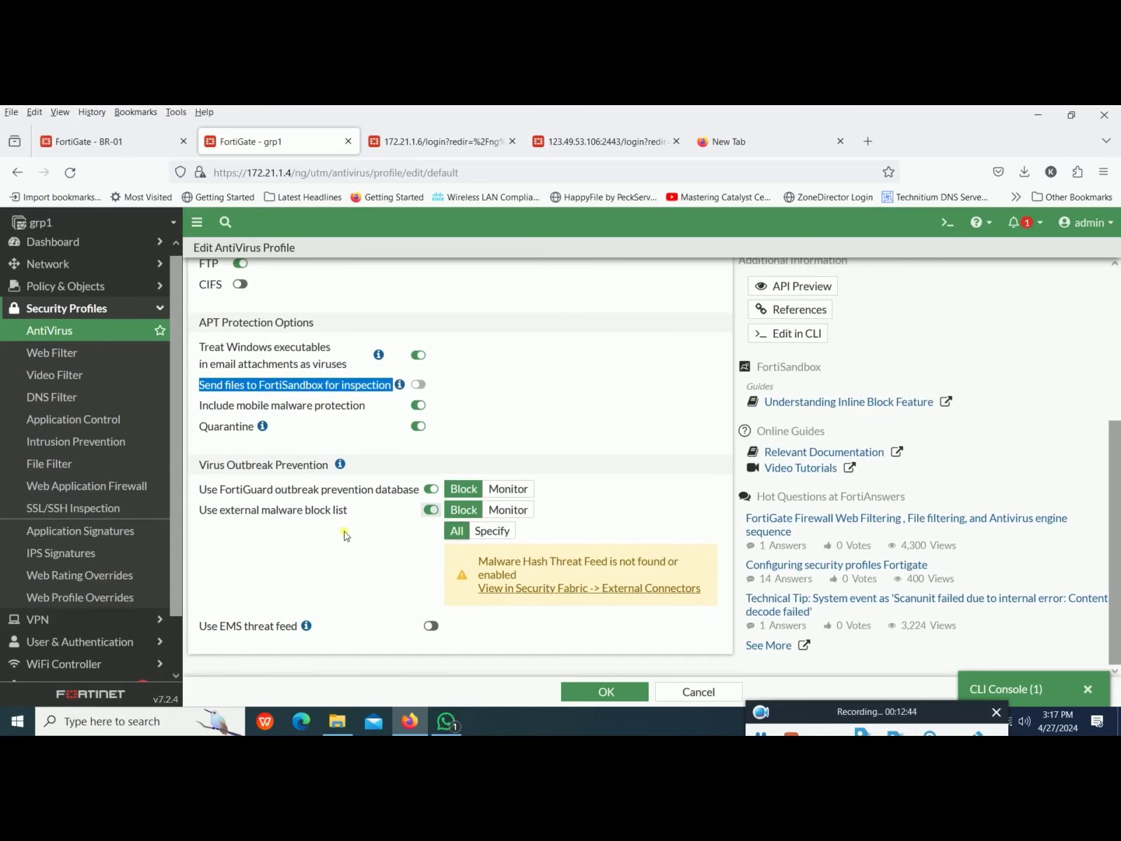
scroll(344, 531, "up", 3)
scroll(344, 532, "up", 3)
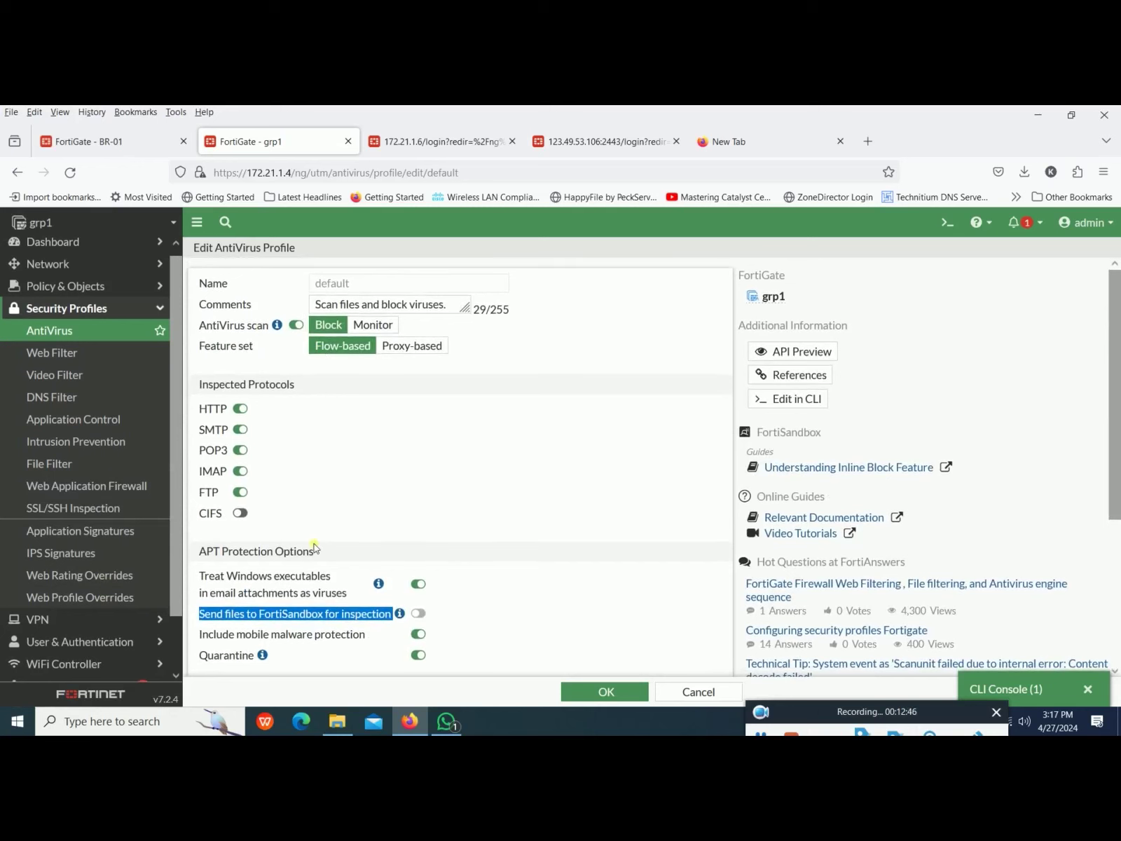
Step: Save the default antivirus profile and reopen it for editing
scroll(411, 550, "down", 6)
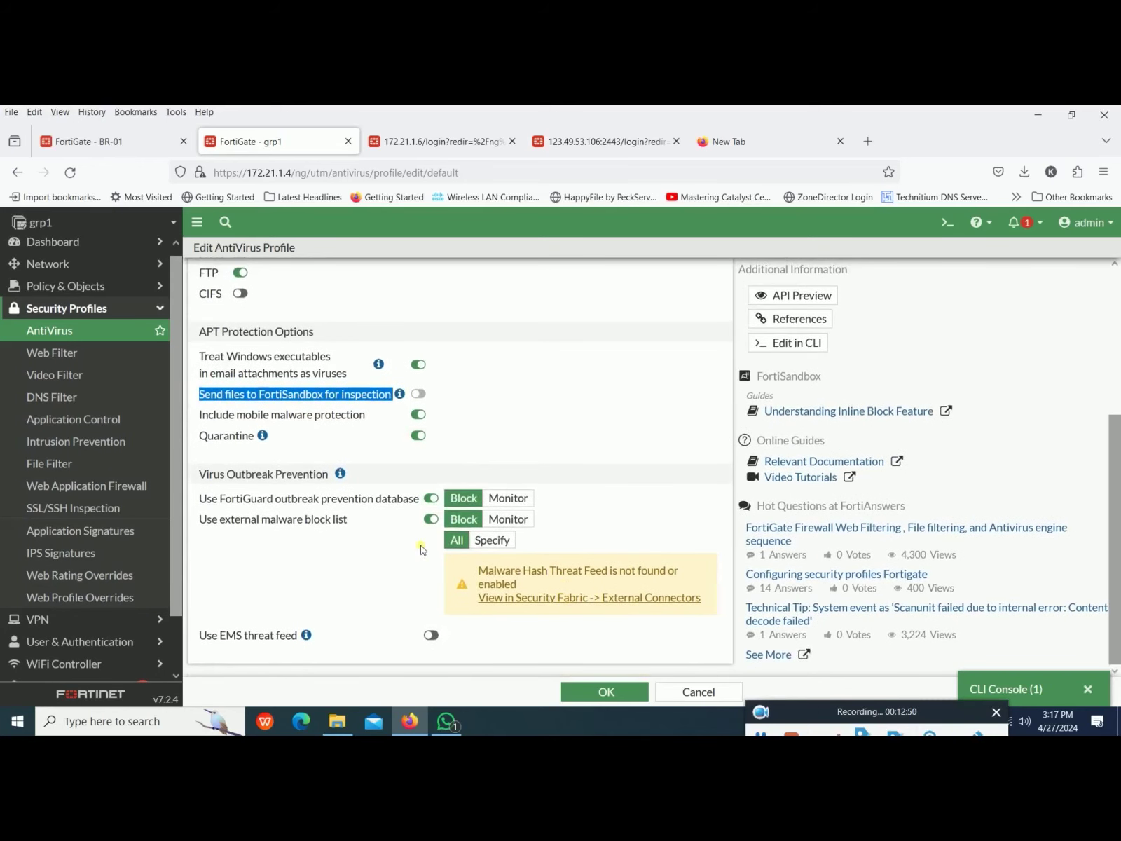
left_click(604, 691)
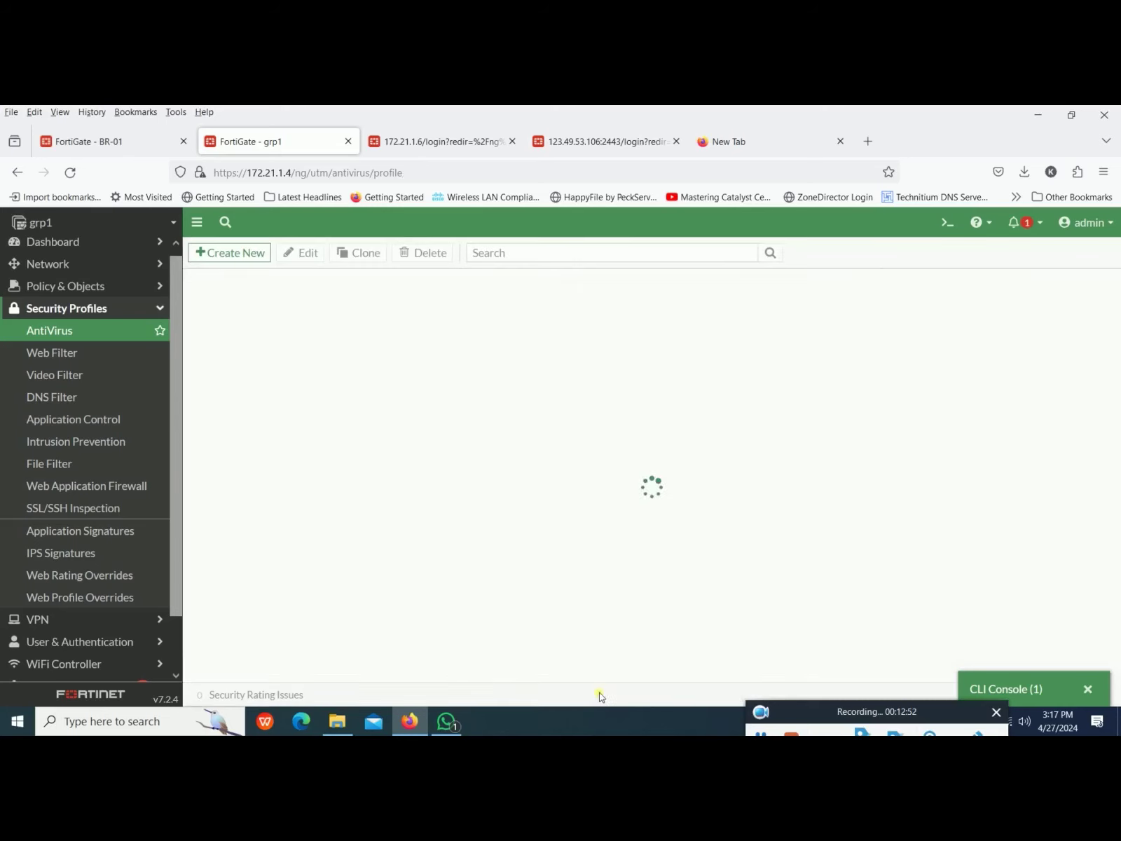
left_click(237, 310)
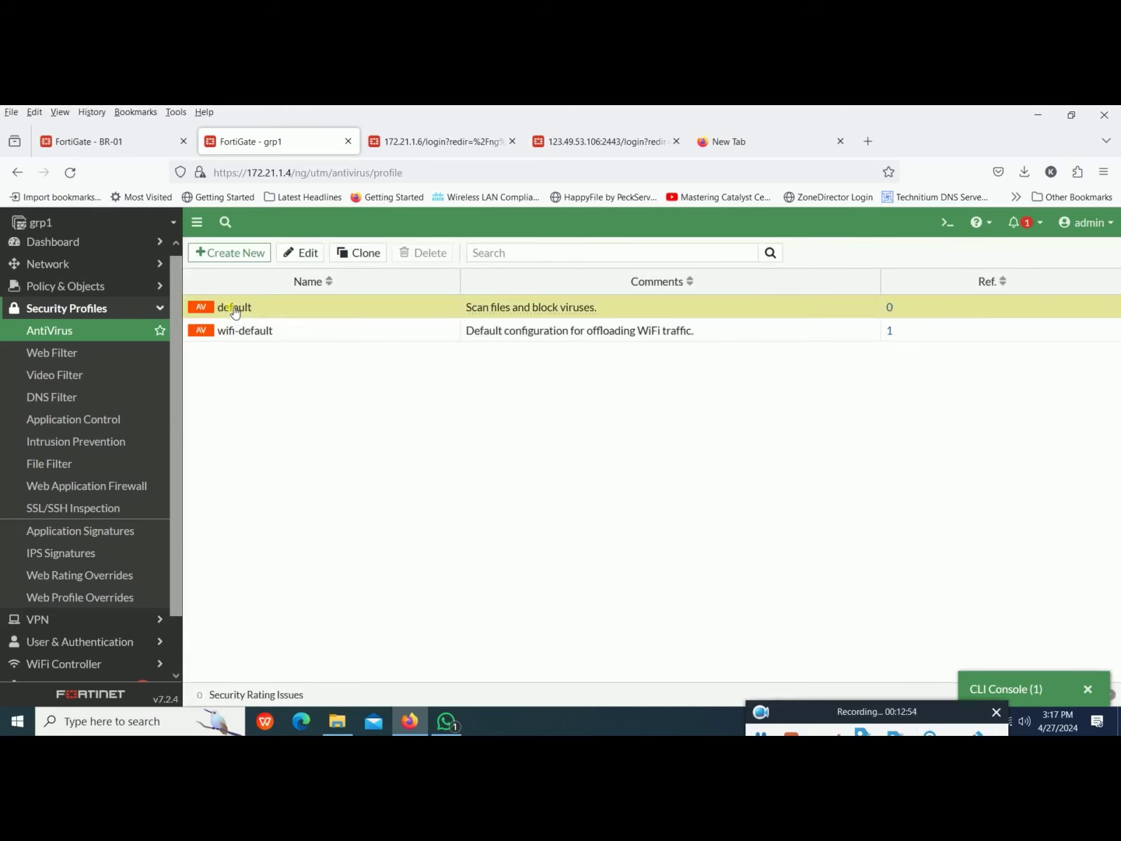
double_click(277, 311)
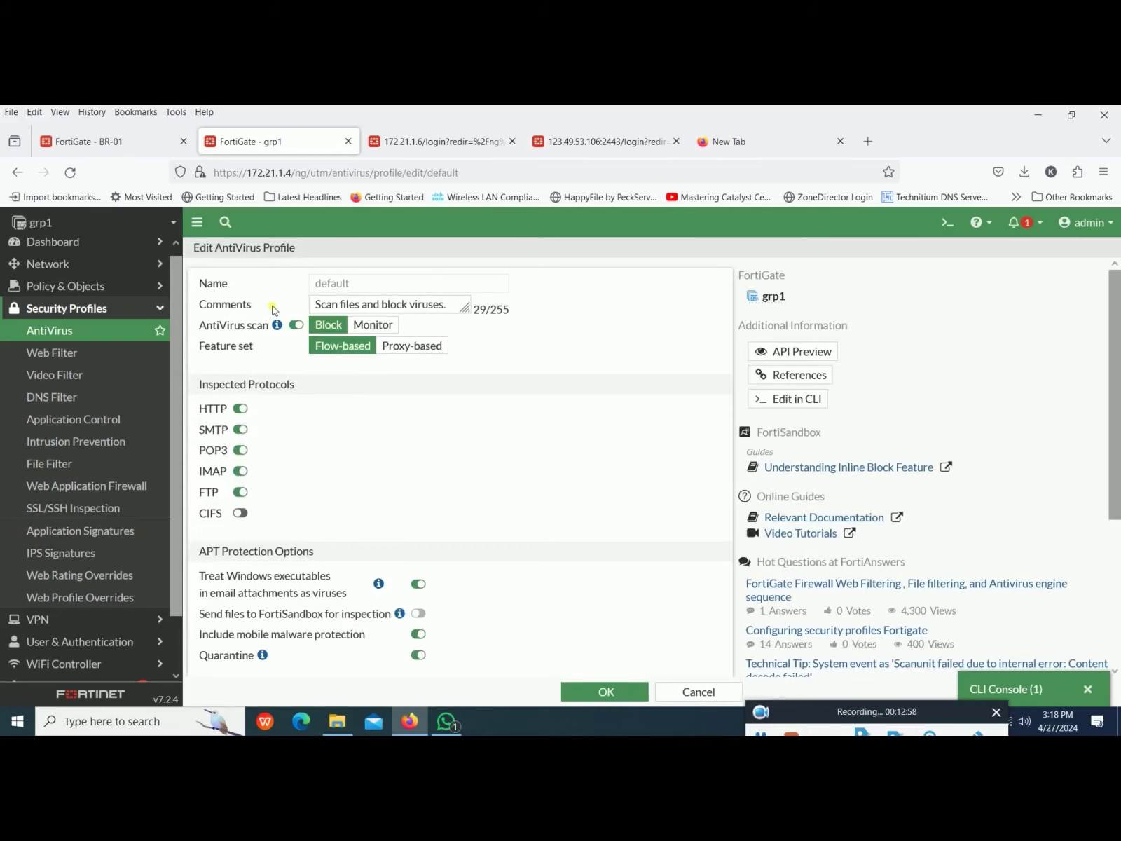
Step: Review the default antivirus profile's name, feature set, inspected protocols, APT protection options such as Windows executables and FortiSandbox, and outbreak prevention settings
scroll(417, 512, "down", 2)
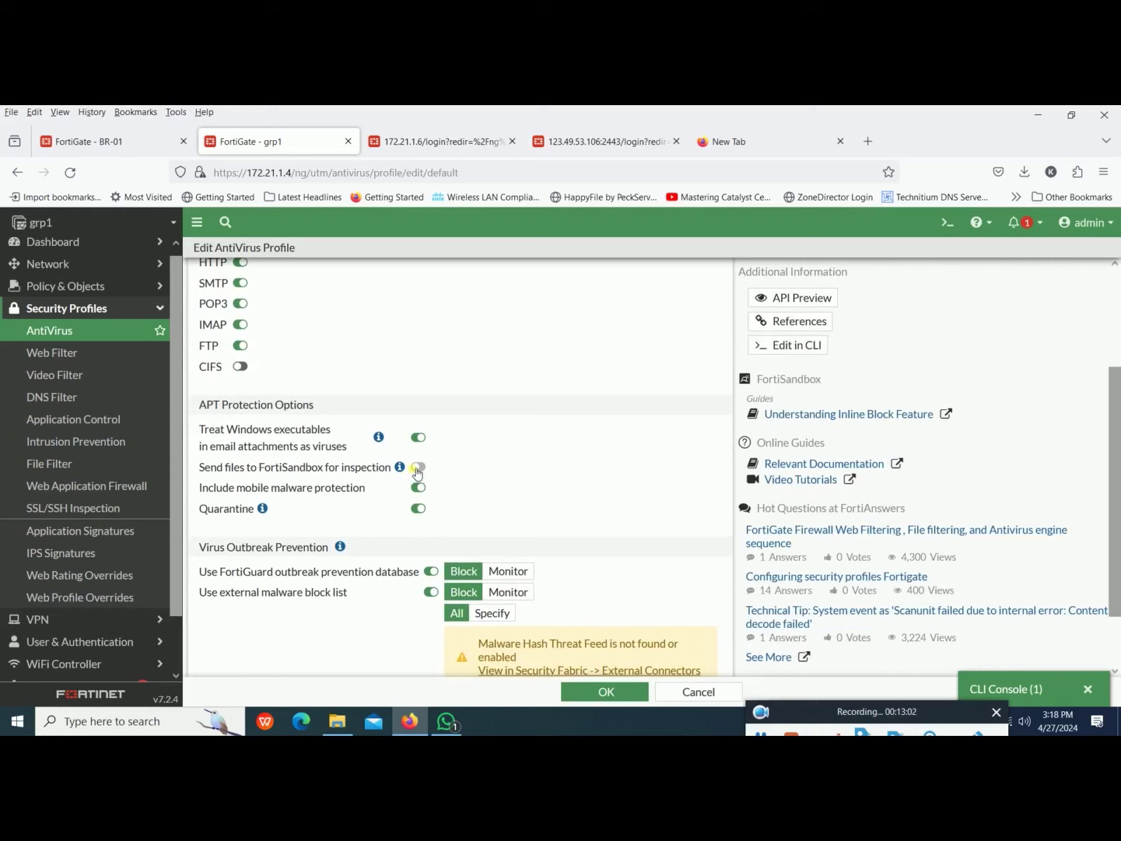
mouse_move(399, 468)
scroll(461, 550, "up", 2)
scroll(461, 551, "up", 2)
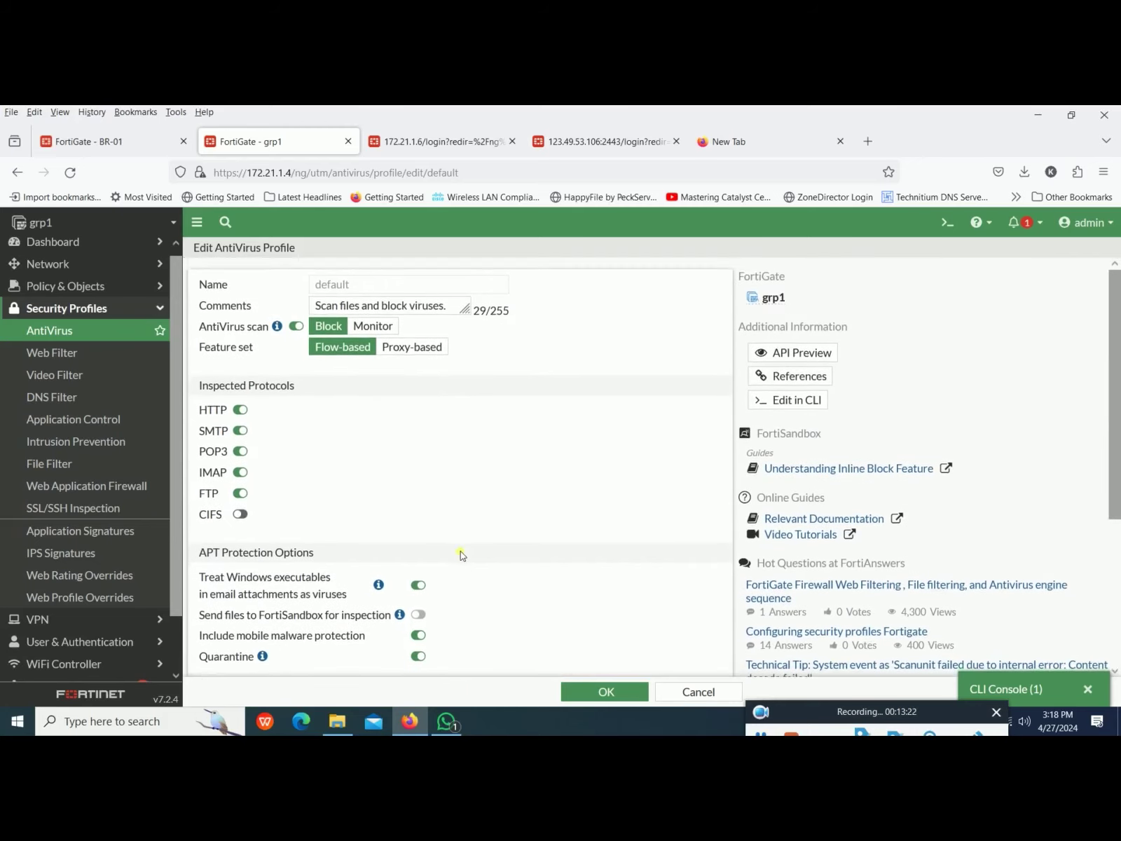
scroll(461, 551, "down", 2)
scroll(461, 550, "down", 5)
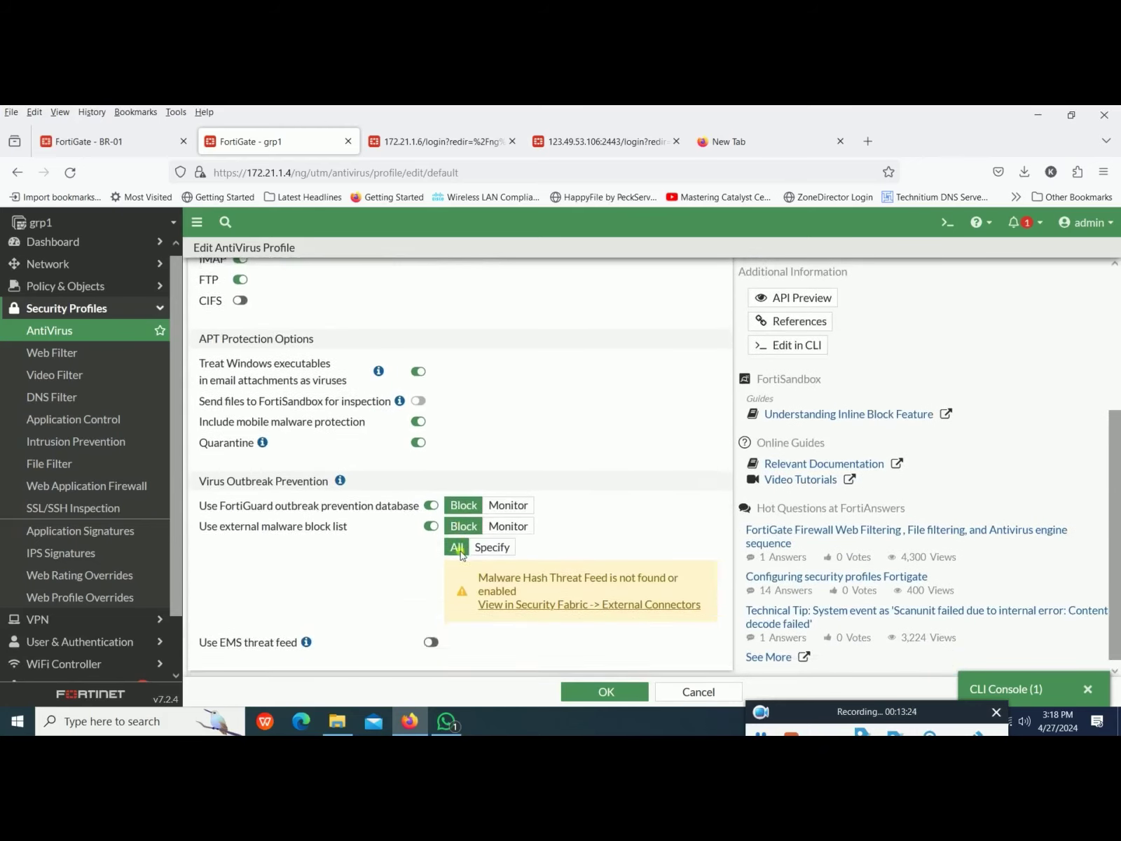
scroll(461, 551, "up", 7)
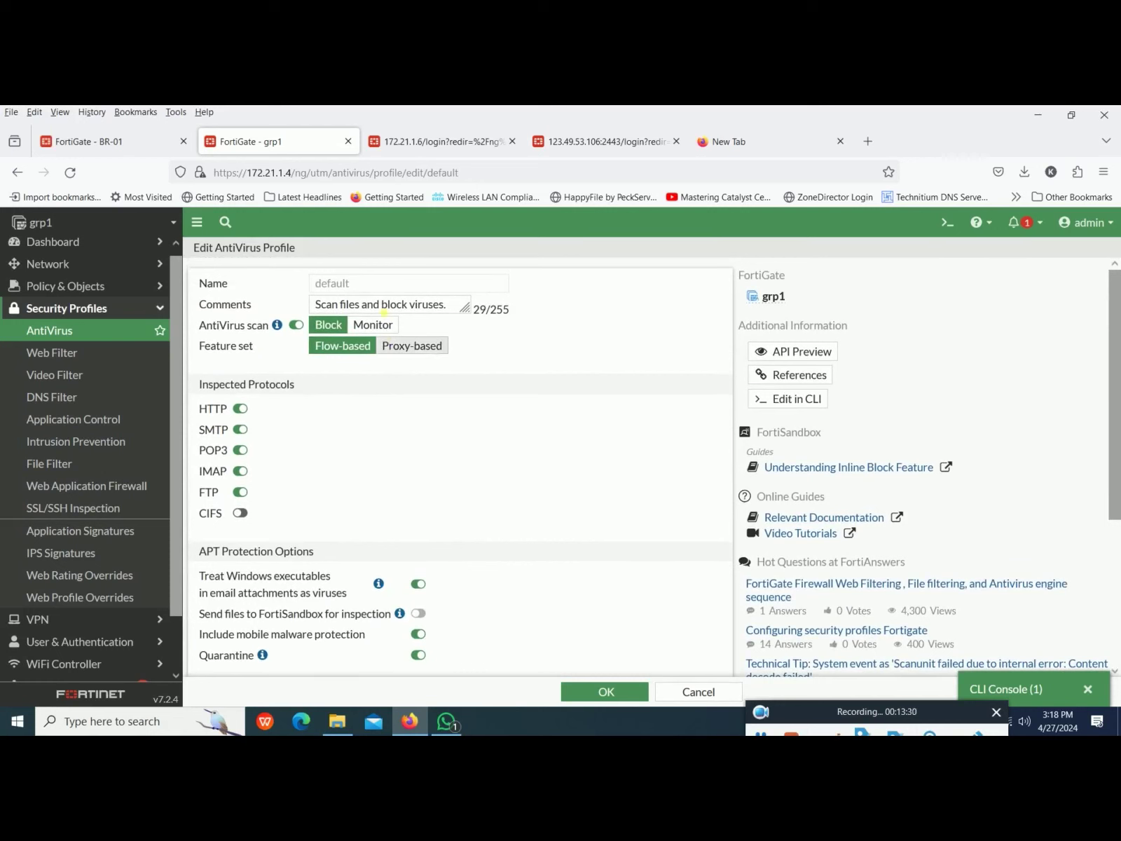
scroll(454, 468, "down", 3)
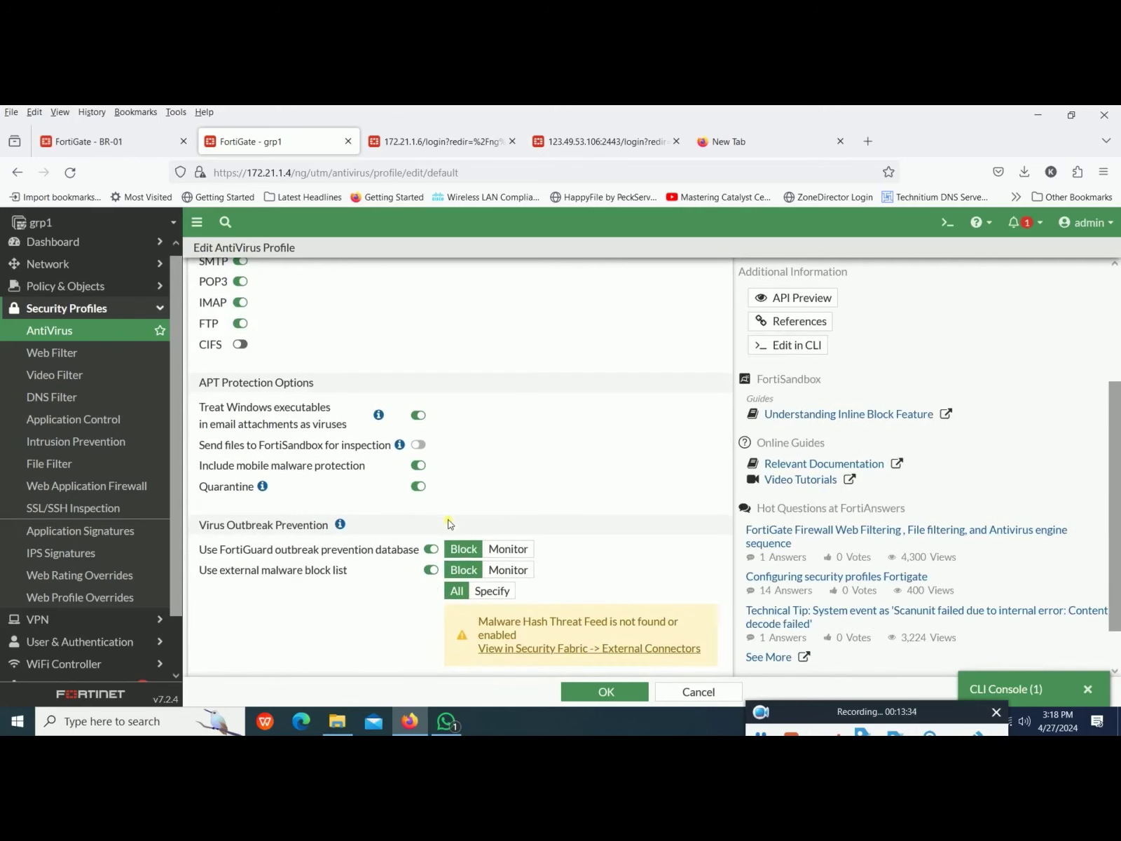
left_click_drag(349, 409, 227, 410)
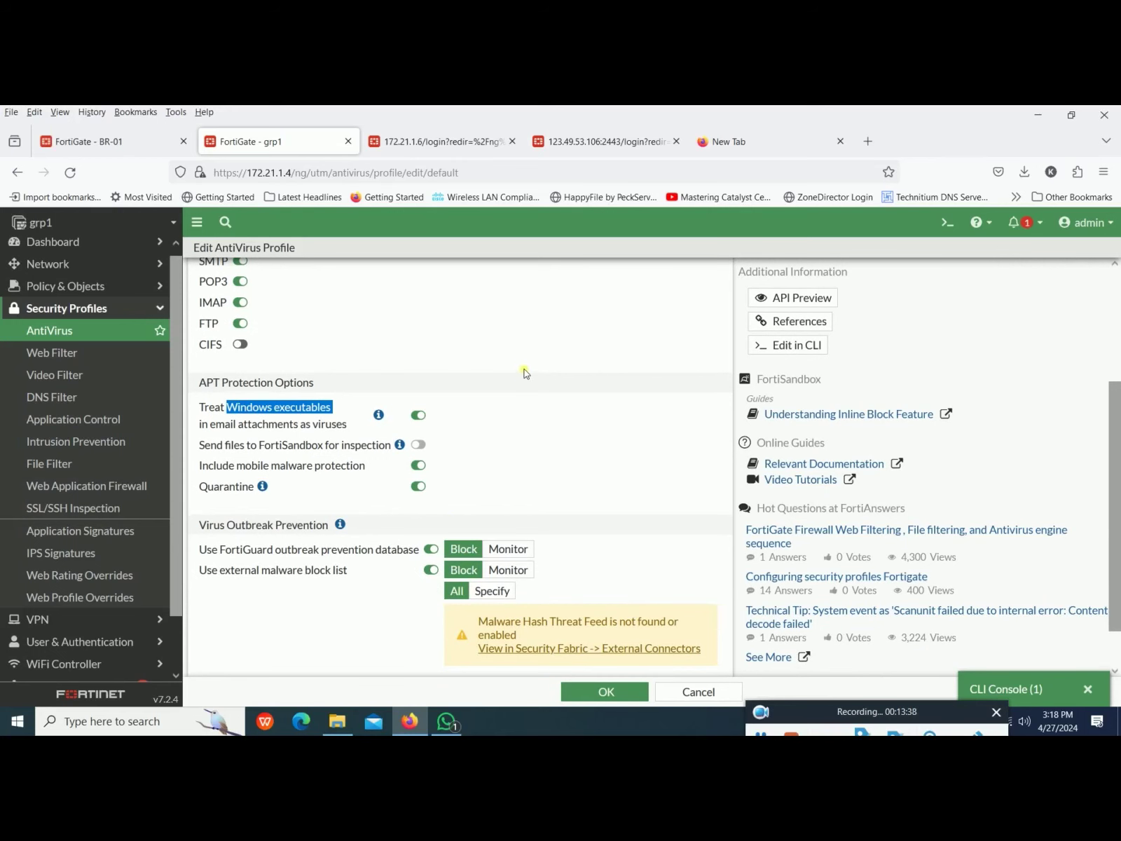
scroll(526, 375, "up", 4)
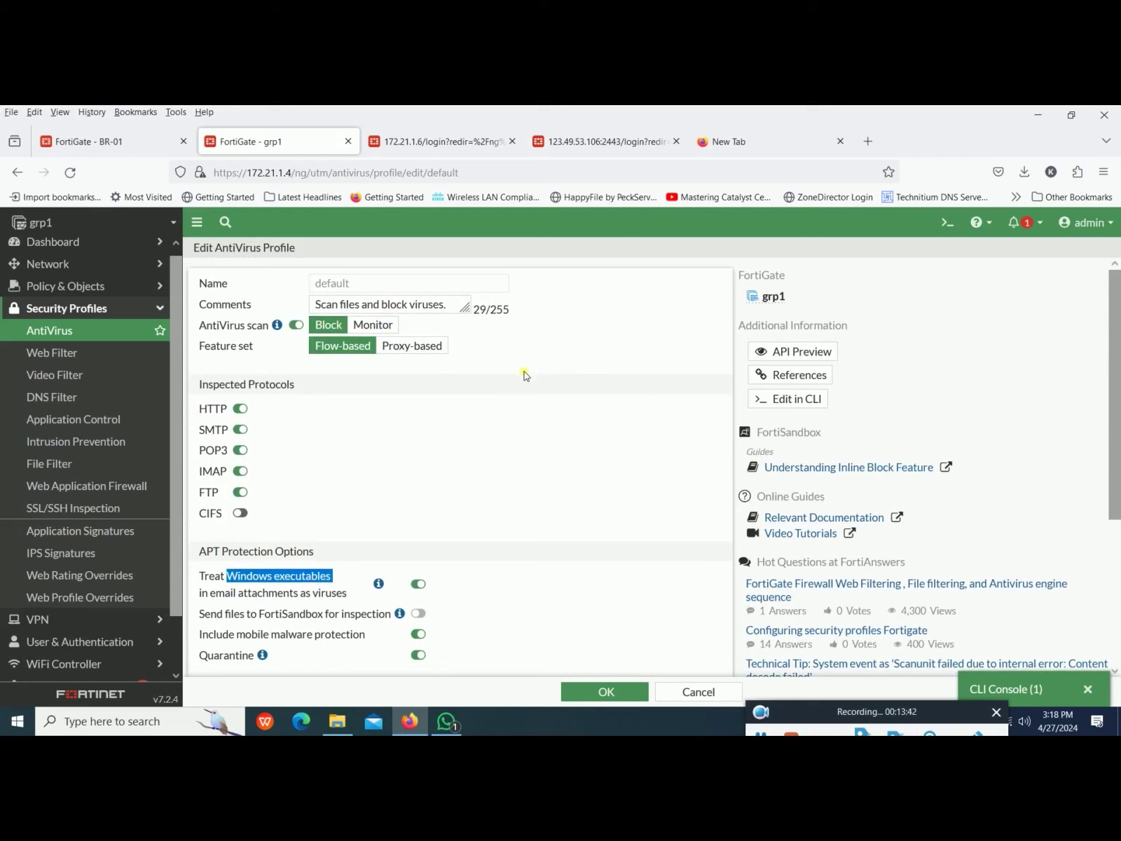
scroll(381, 536, "down", 2)
scroll(335, 433, "up", 2)
left_click_drag(357, 283, 305, 287)
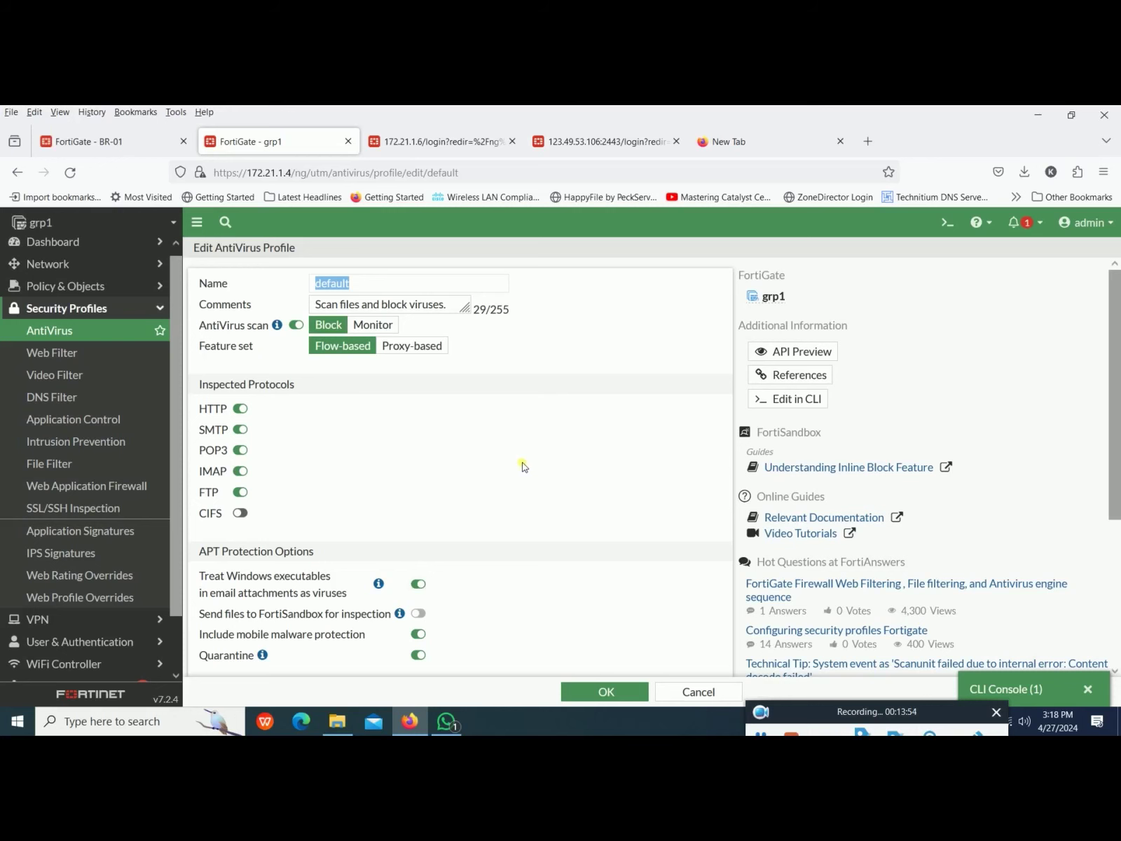
scroll(523, 466, "down", 2)
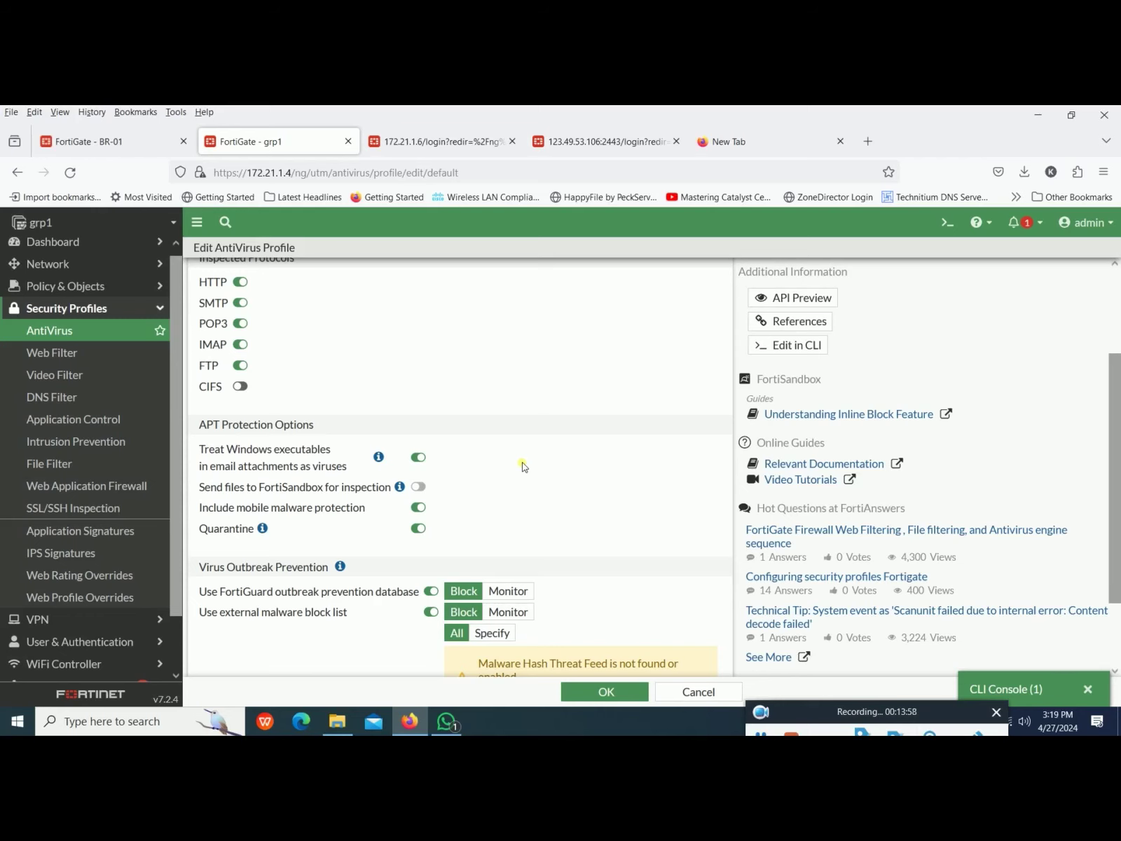
scroll(522, 466, "up", 2)
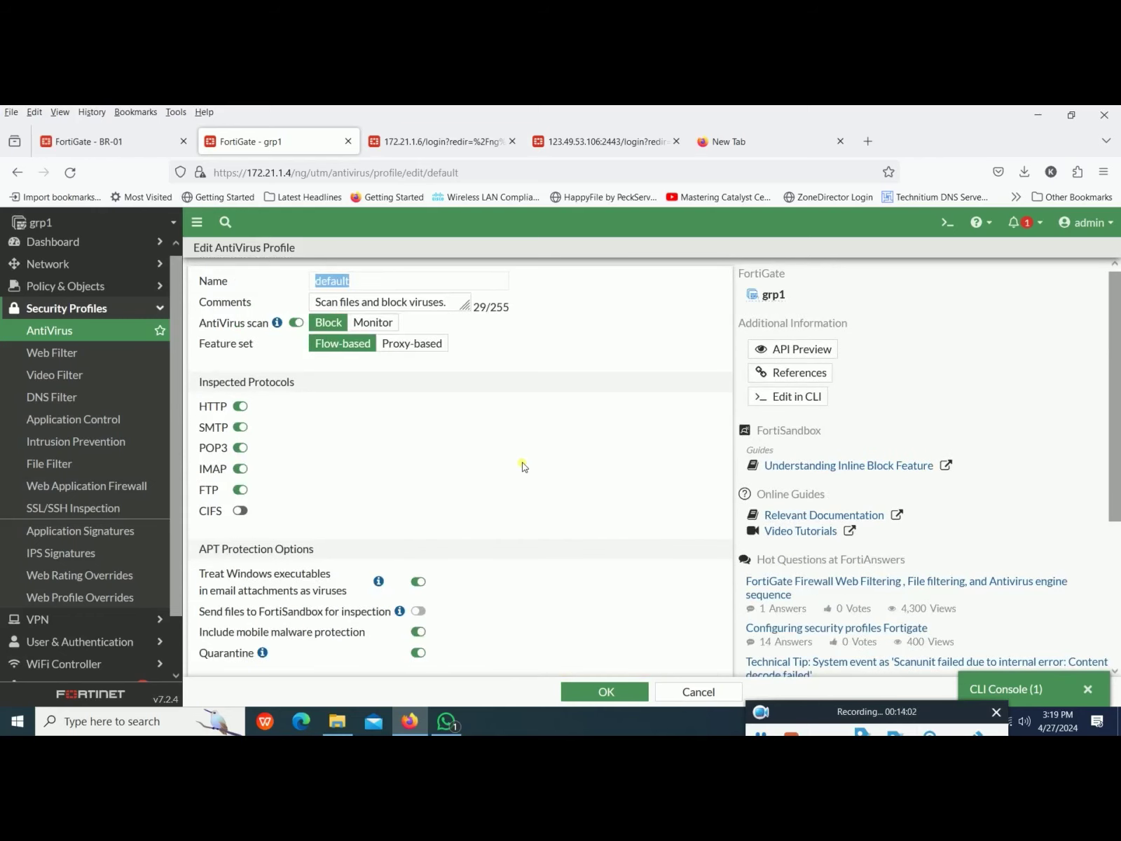
scroll(522, 466, "up", 1)
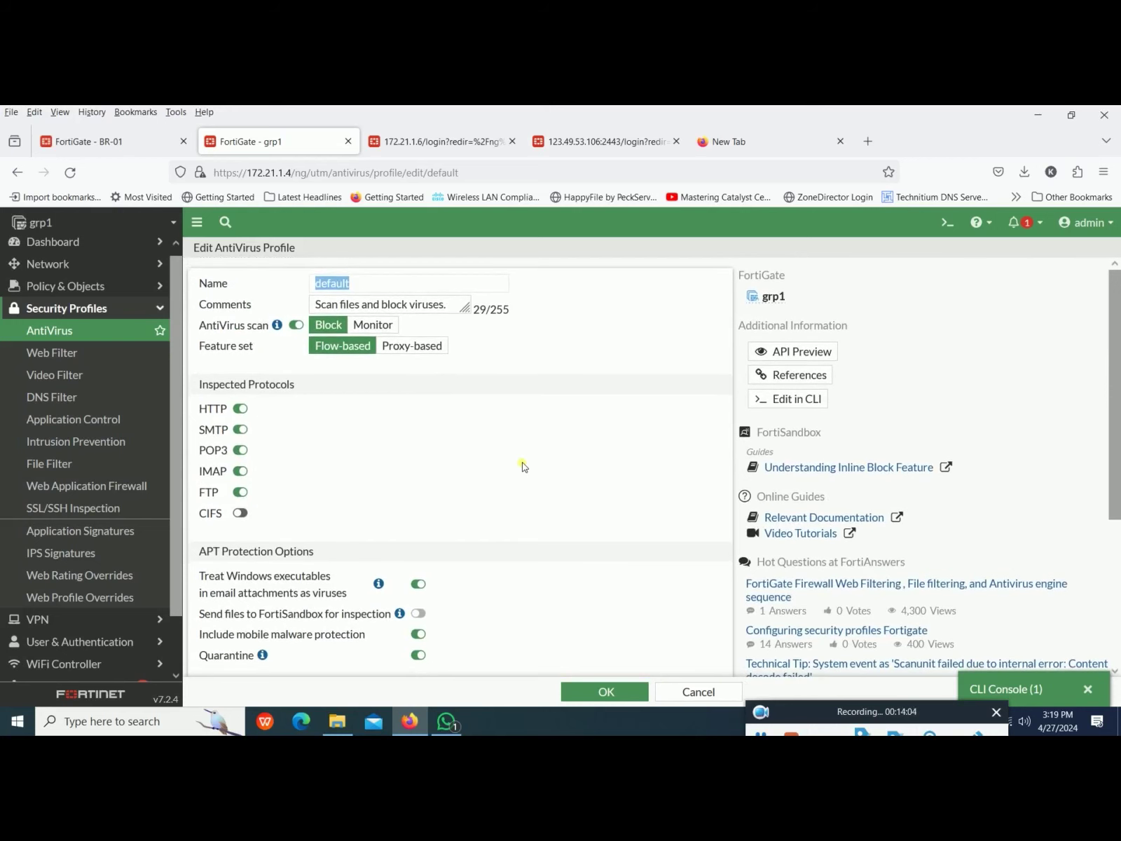
Step: Return to the antivirus profile list and highlight the default profile's name
left_click(75, 330)
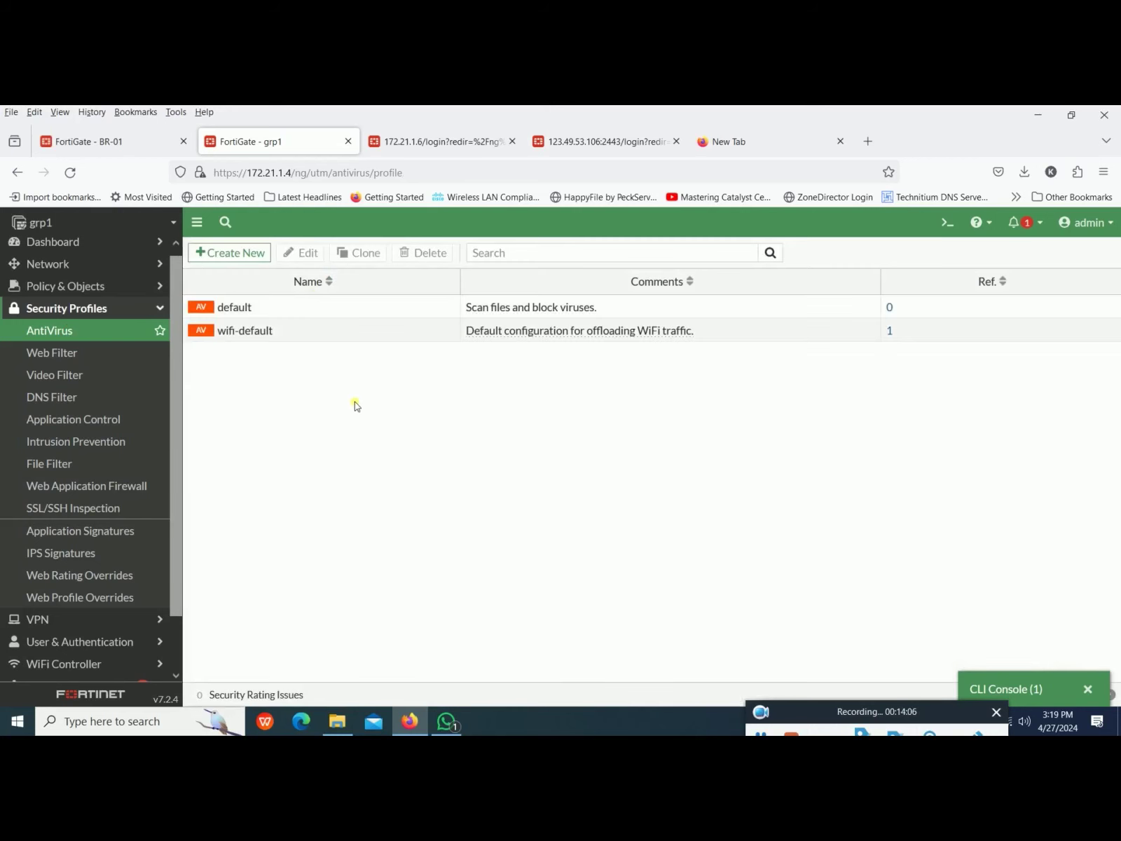
left_click(297, 314)
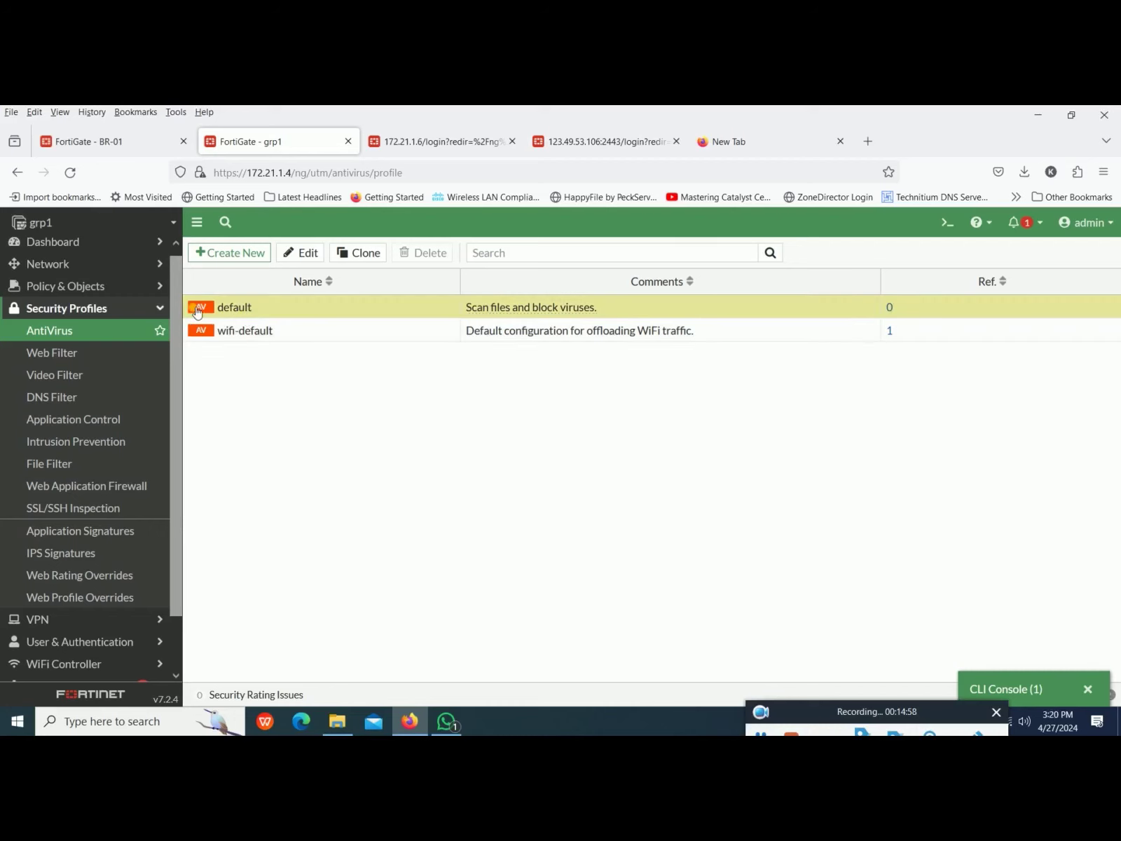
left_click_drag(260, 313, 211, 309)
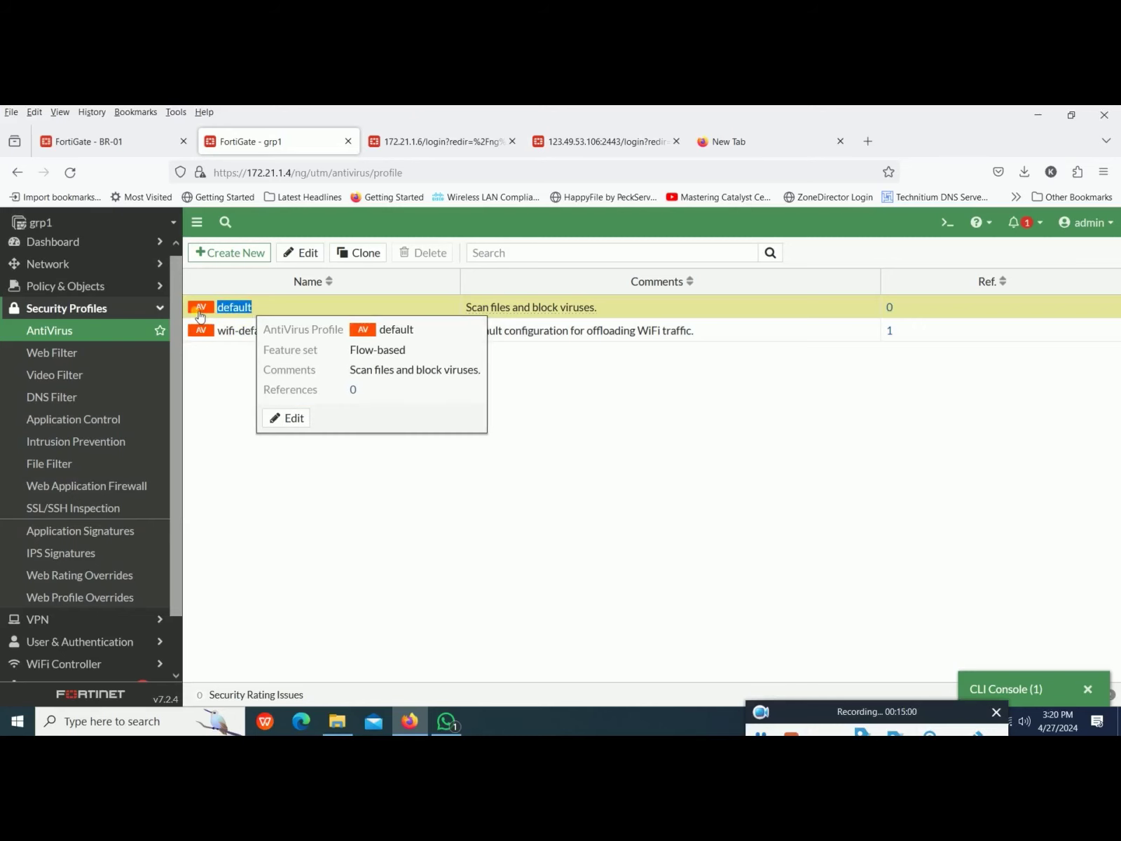
Step: Clone the default web filter profile under the name Clone of default
left_click(61, 331)
left_click(75, 358)
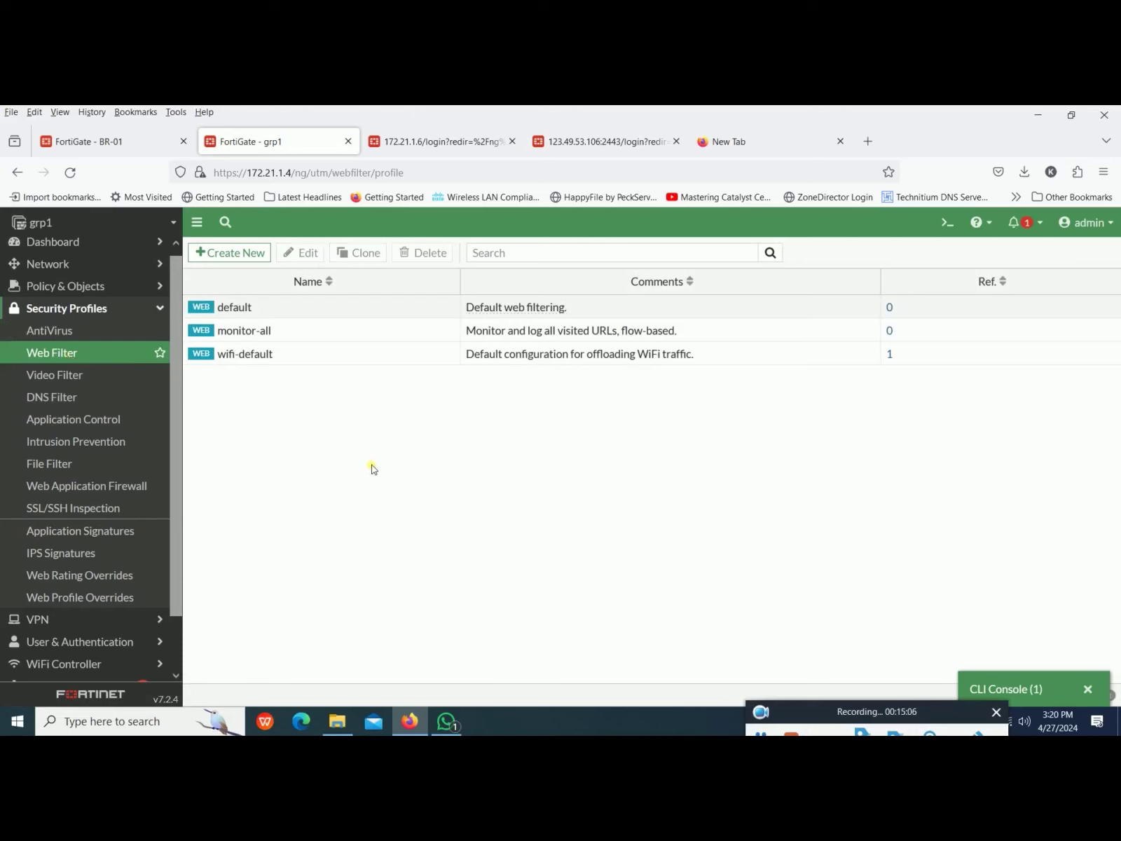
left_click(259, 307)
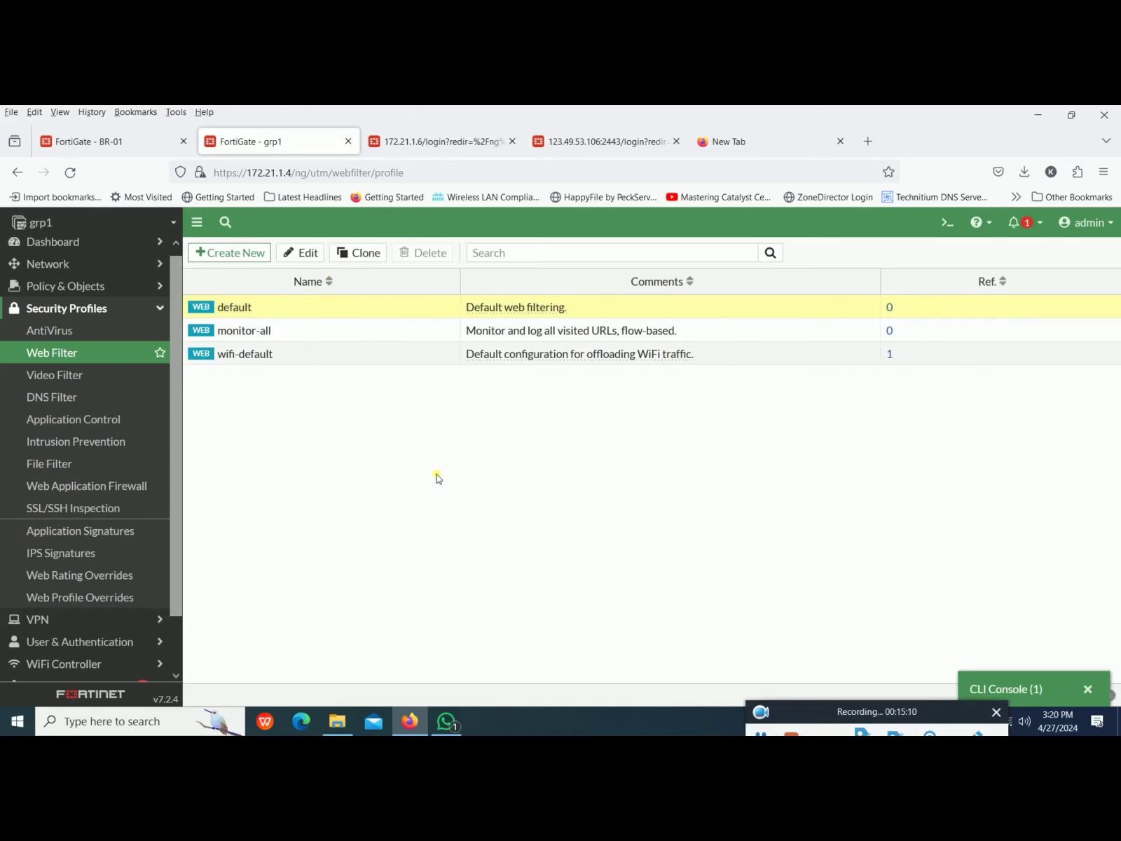
left_click(365, 253)
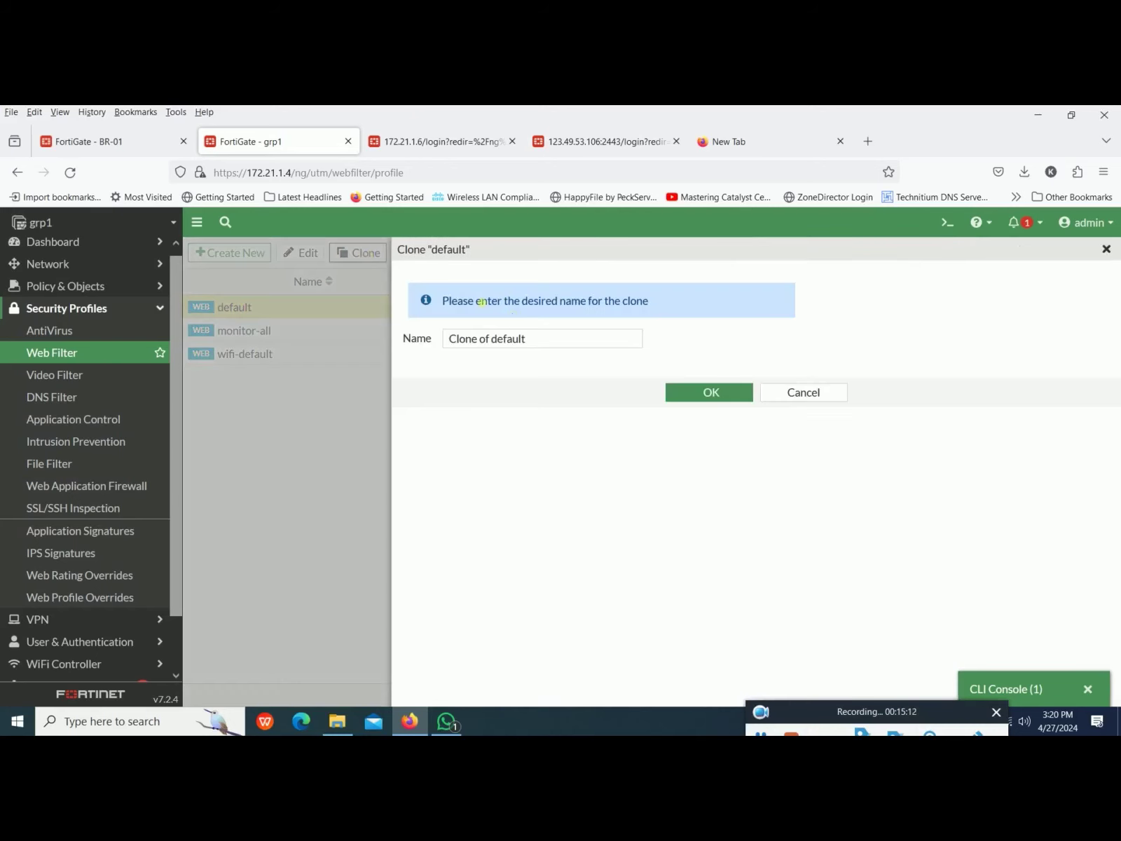
left_click(728, 393)
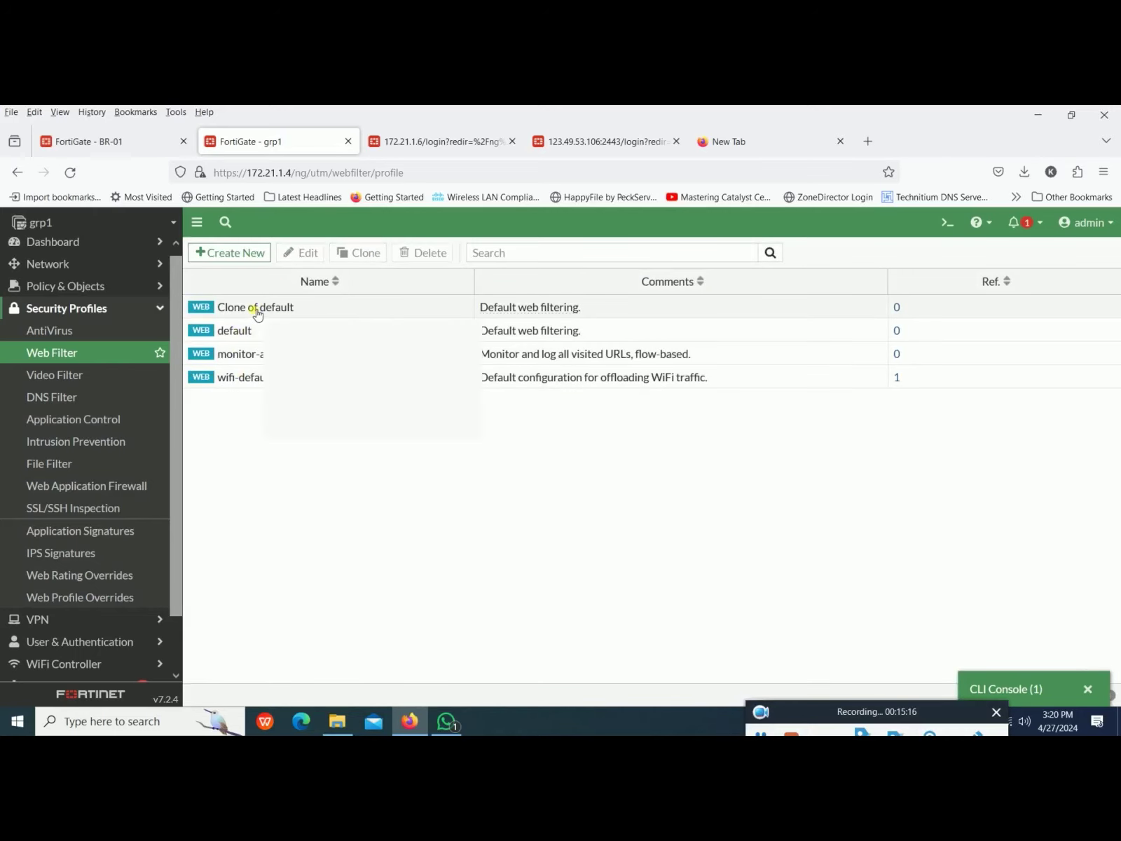
Step: Open the Clone of default web filter profile, disable the FortiGuard Category Based Filter and enable the static URL Filter
mouse_move(256, 312)
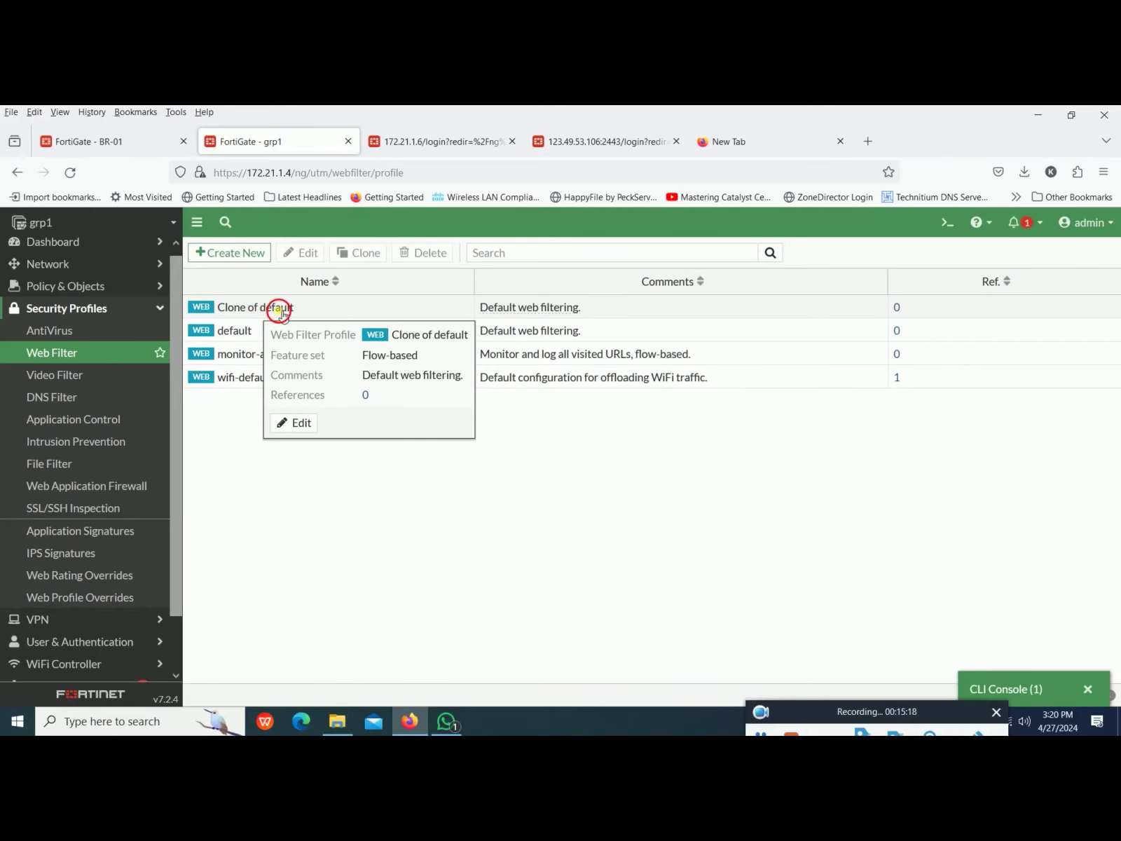
double_click(277, 307)
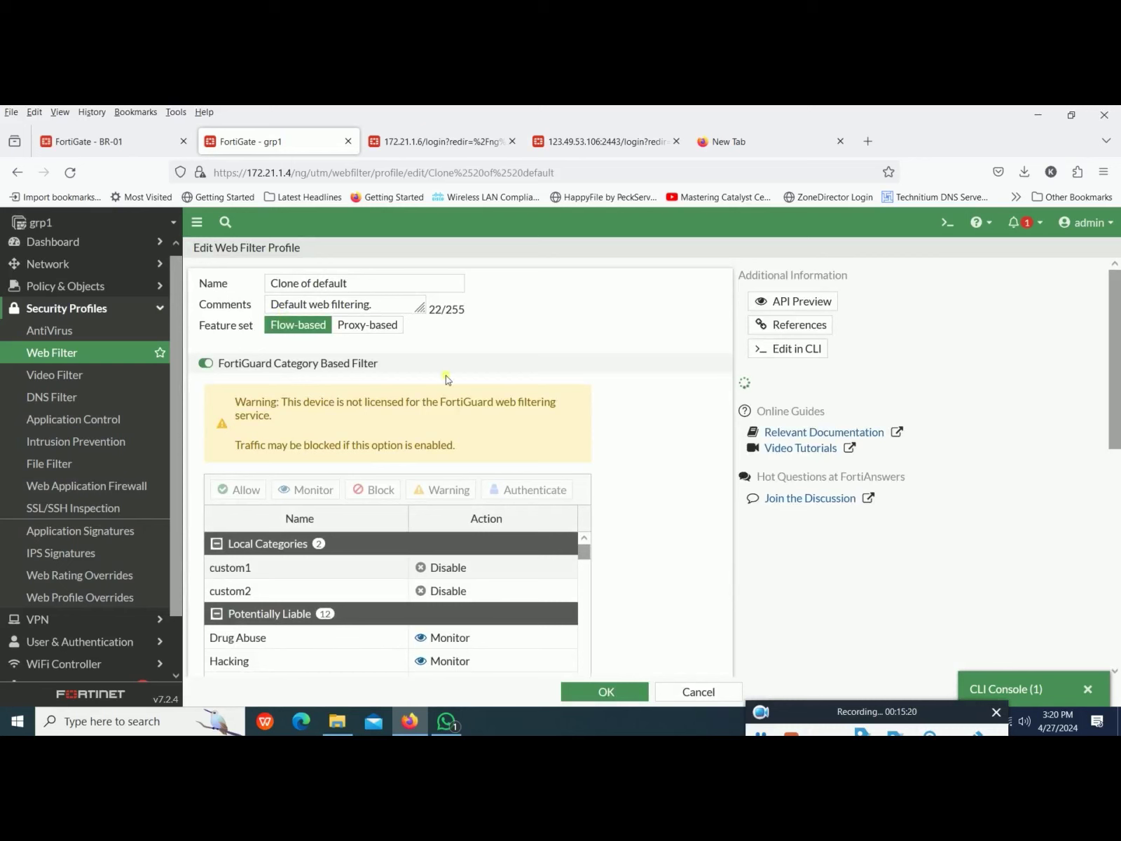
left_click(216, 364)
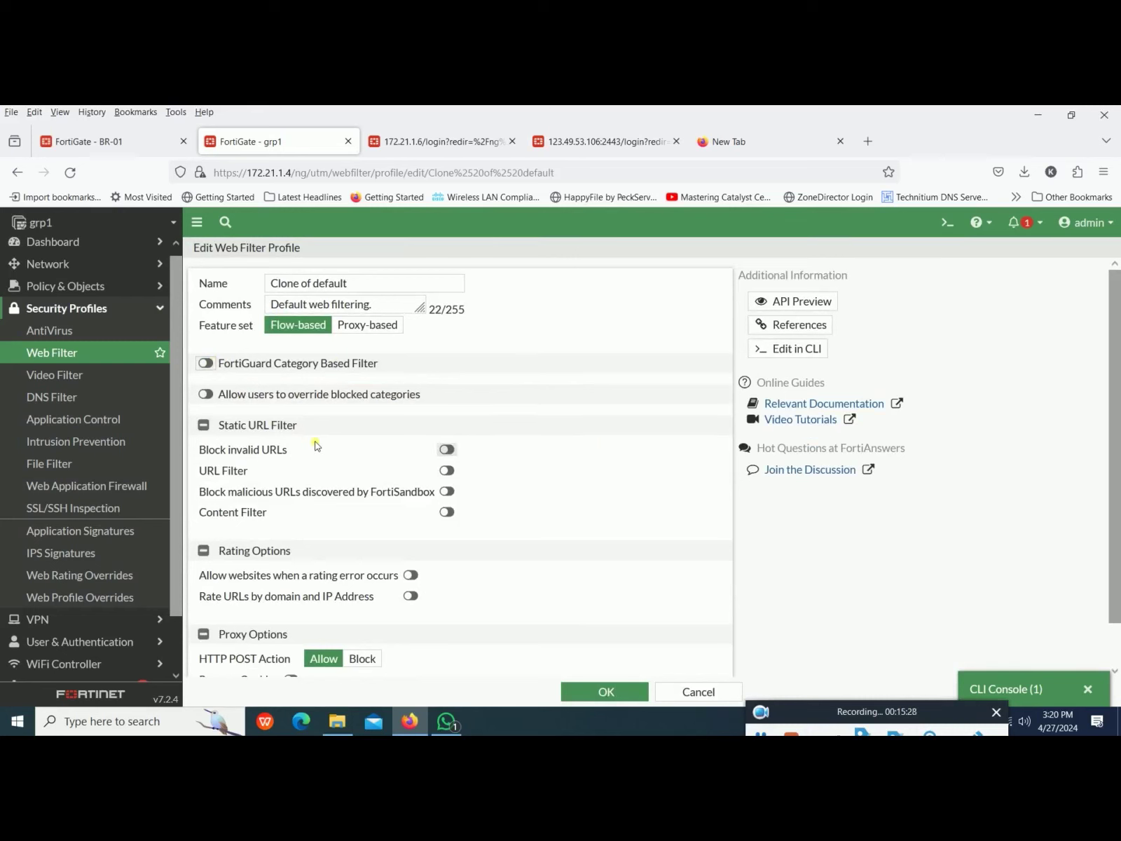
left_click(448, 451)
left_click(449, 450)
left_click(446, 470)
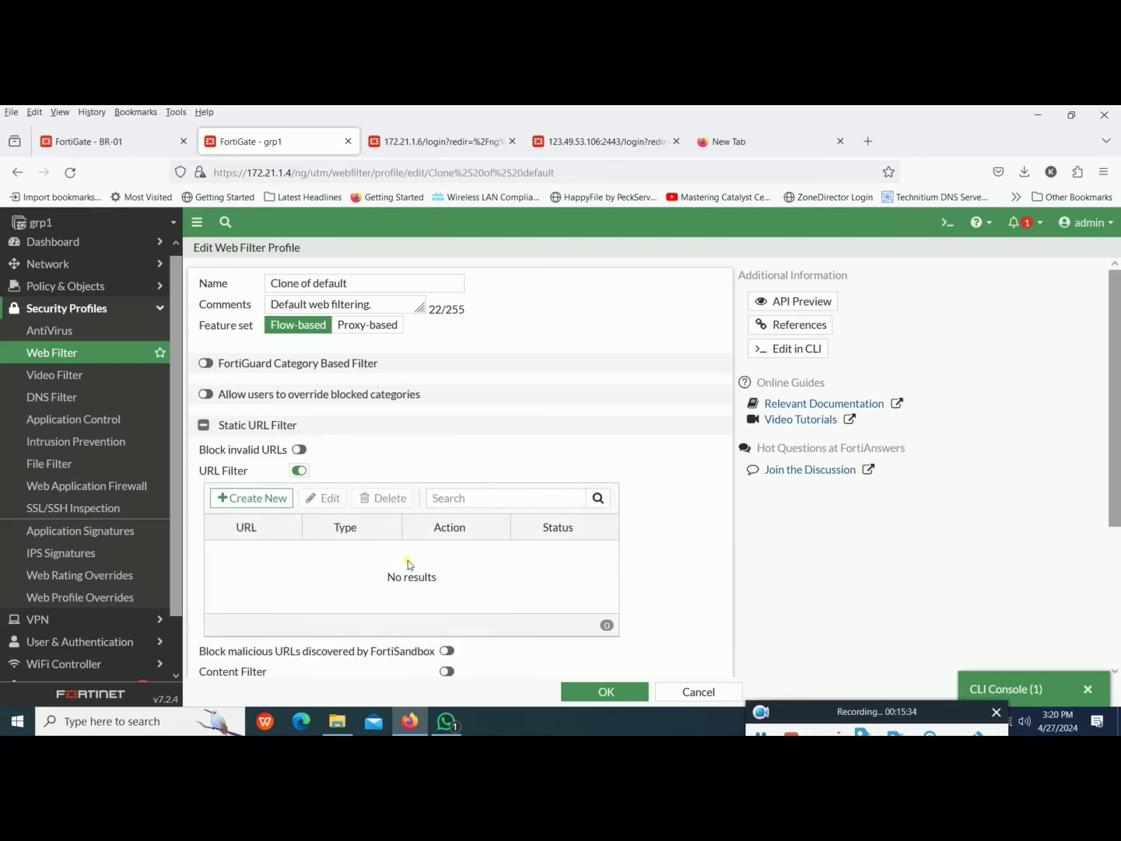
Step: Re-enable the FortiGuard Category Based Filter and look through the actions assigned to its web categories
left_click(278, 365)
scroll(393, 631, "down", 3)
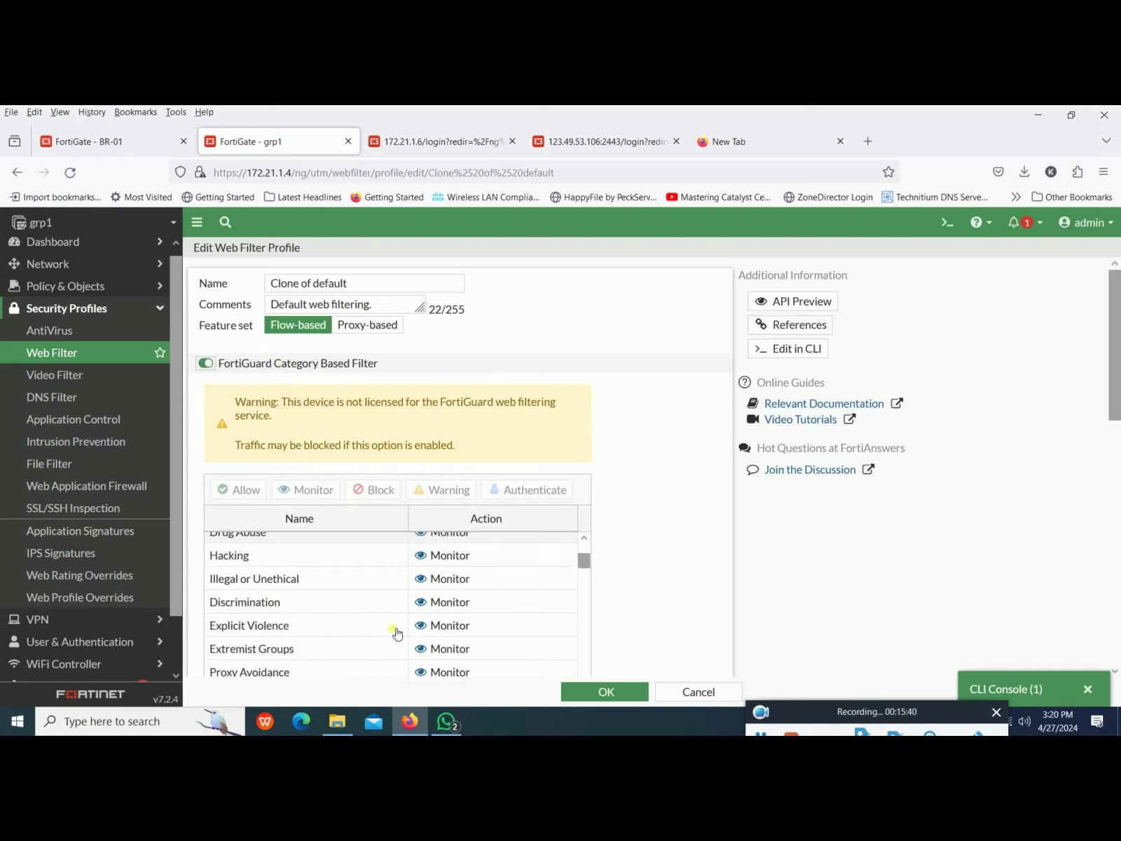
scroll(393, 630, "up", 2)
scroll(611, 513, "down", 3)
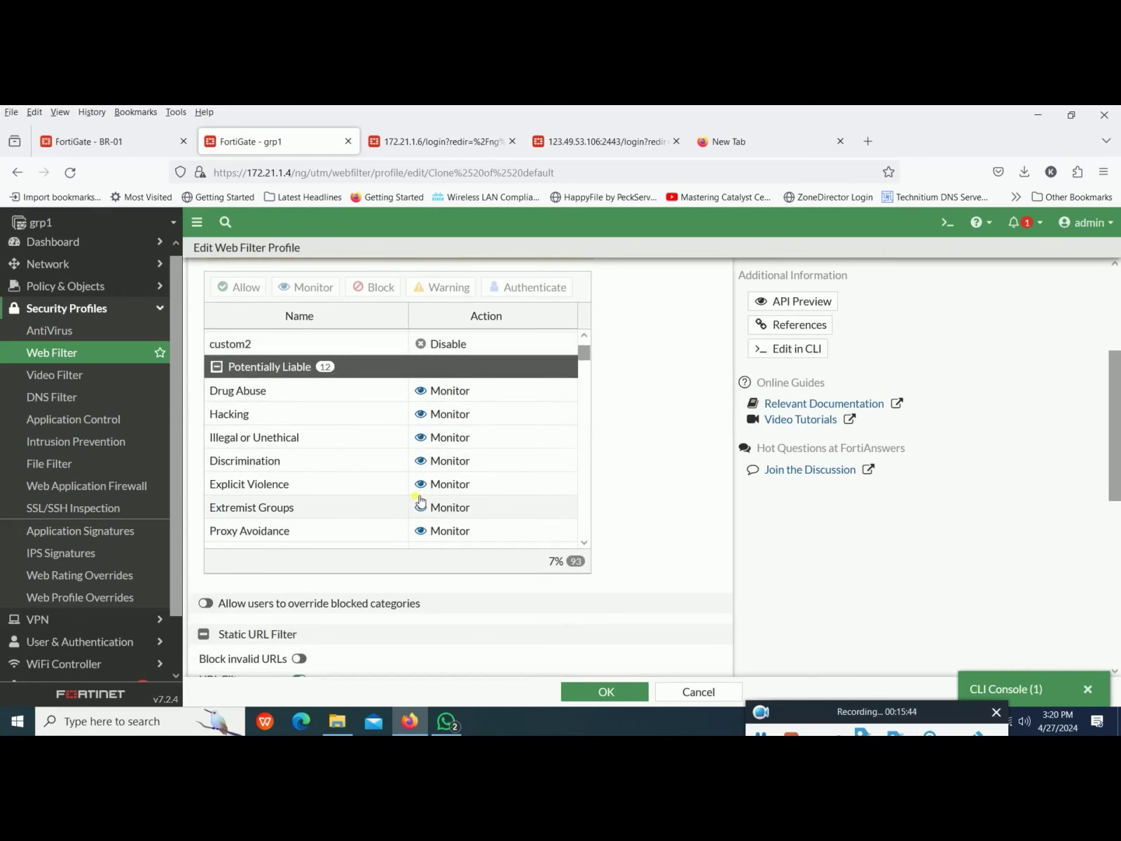
scroll(419, 461, "down", 10)
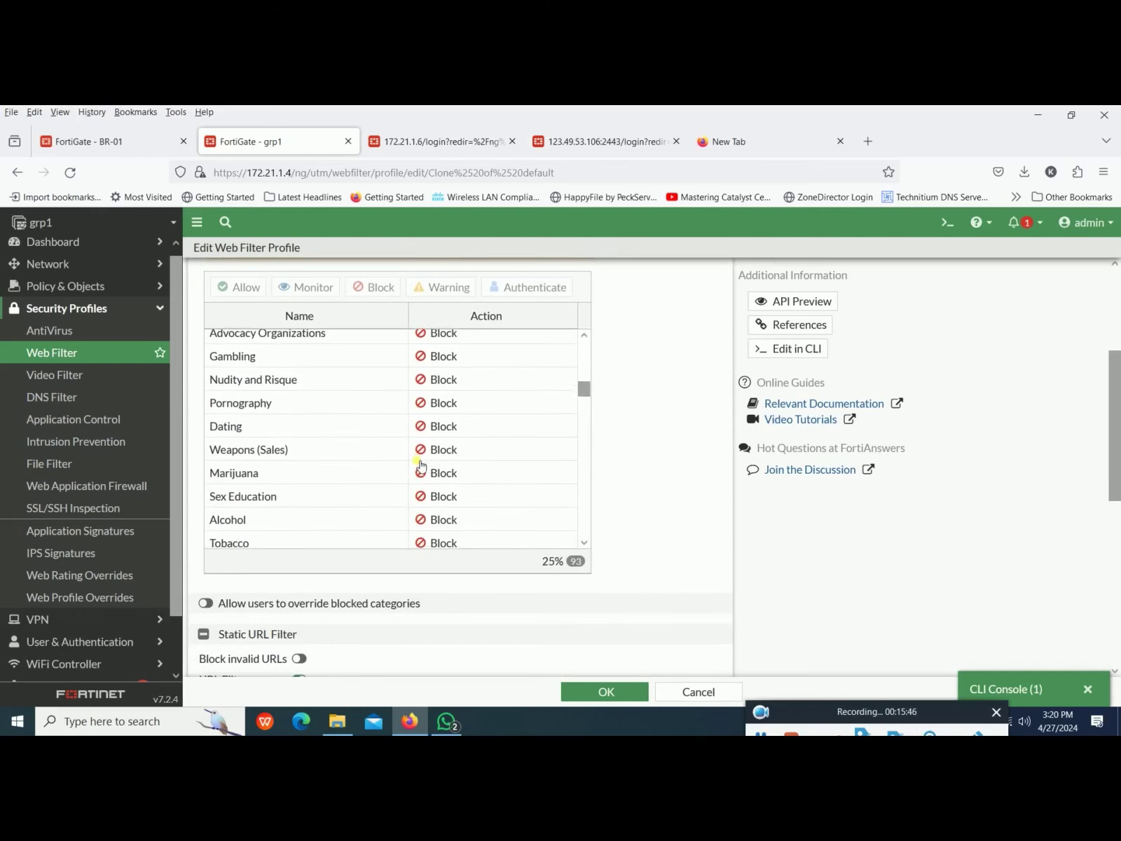
scroll(421, 464, "down", 12)
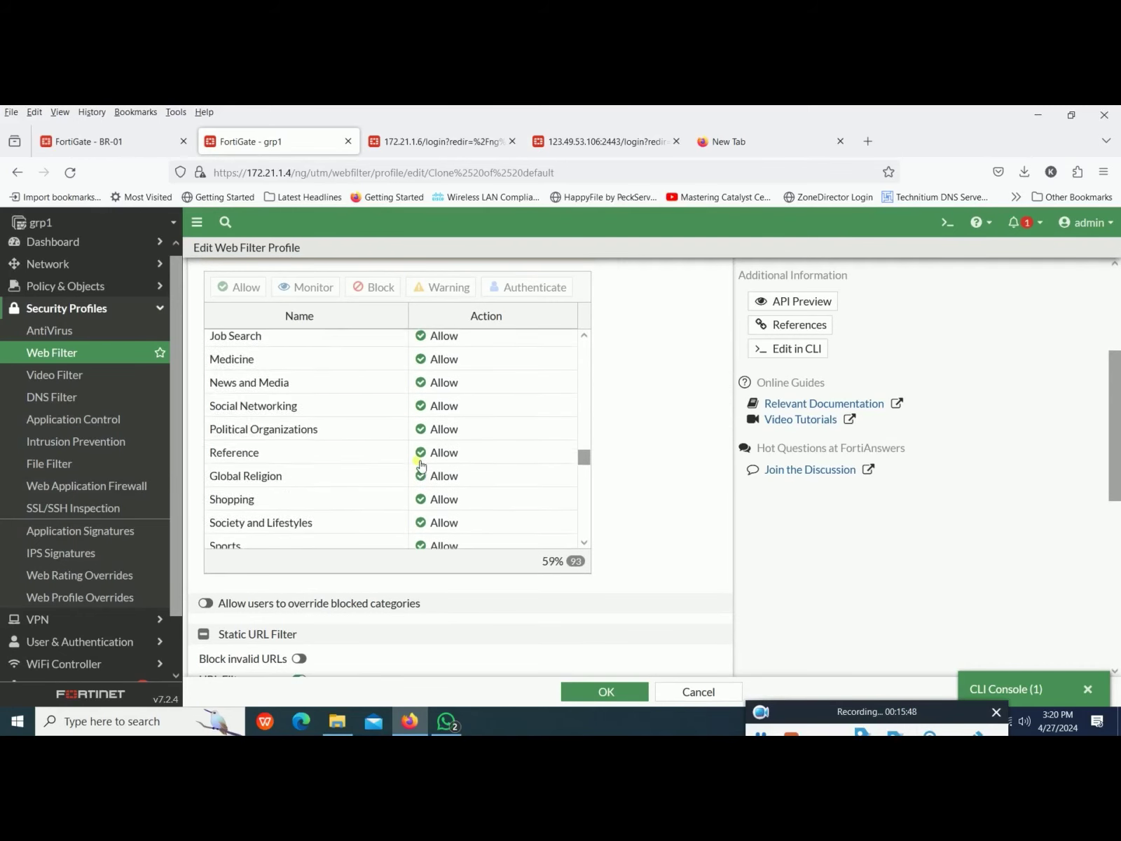
scroll(420, 465, "up", 14)
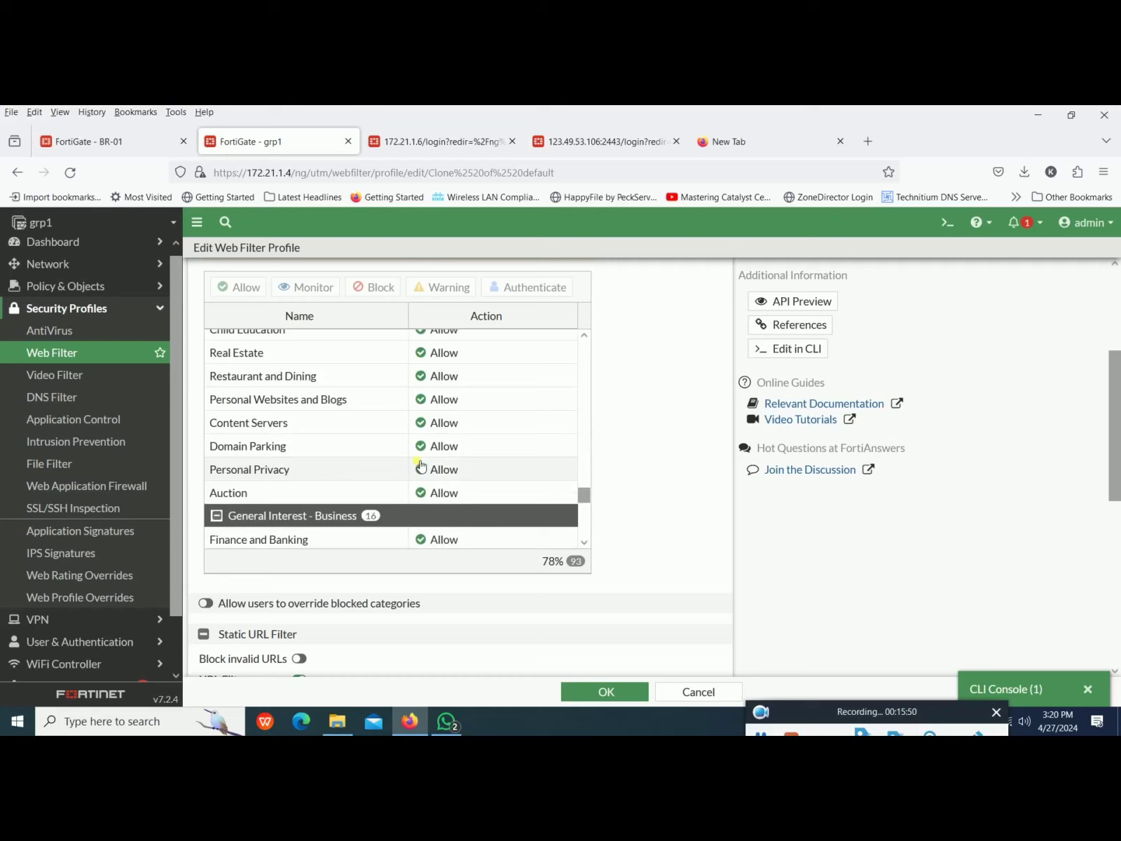
scroll(420, 465, "up", 10)
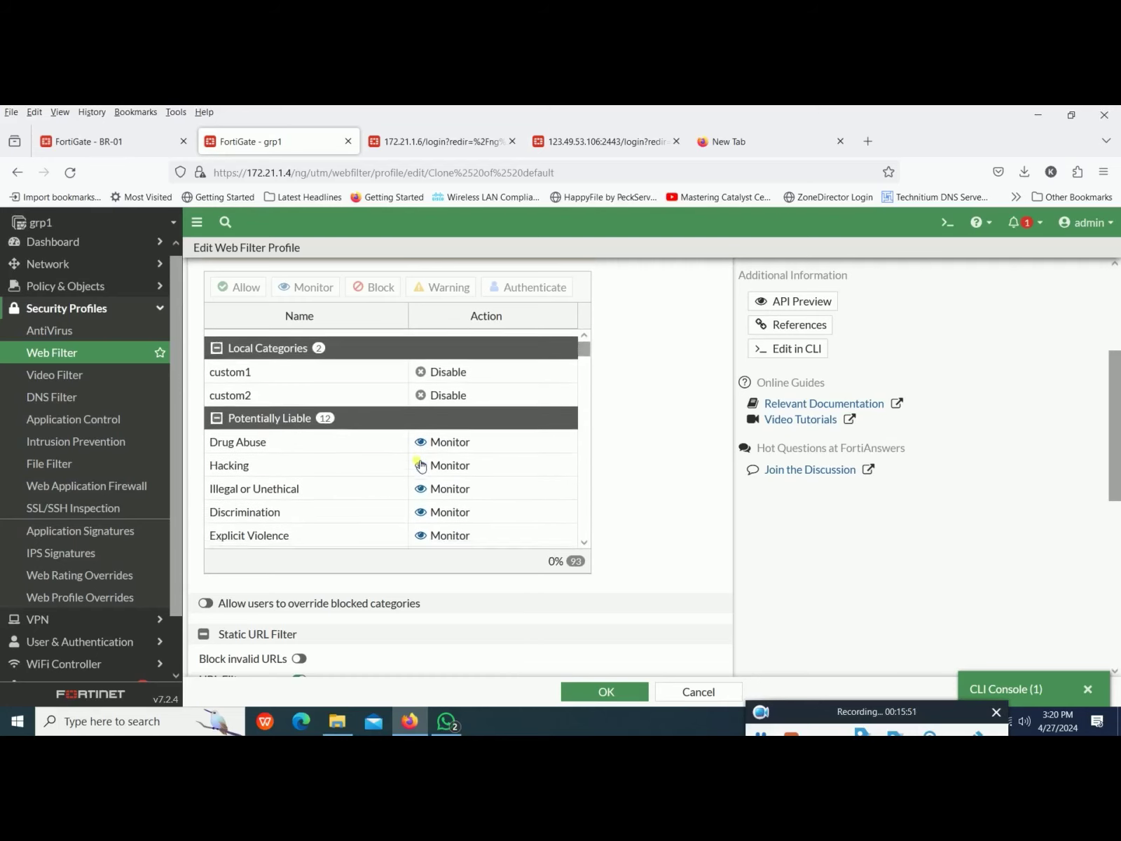
Step: Inspect the warning interval settings of the Warning action for the Drug Abuse category and cancel without applying them
left_click(284, 441)
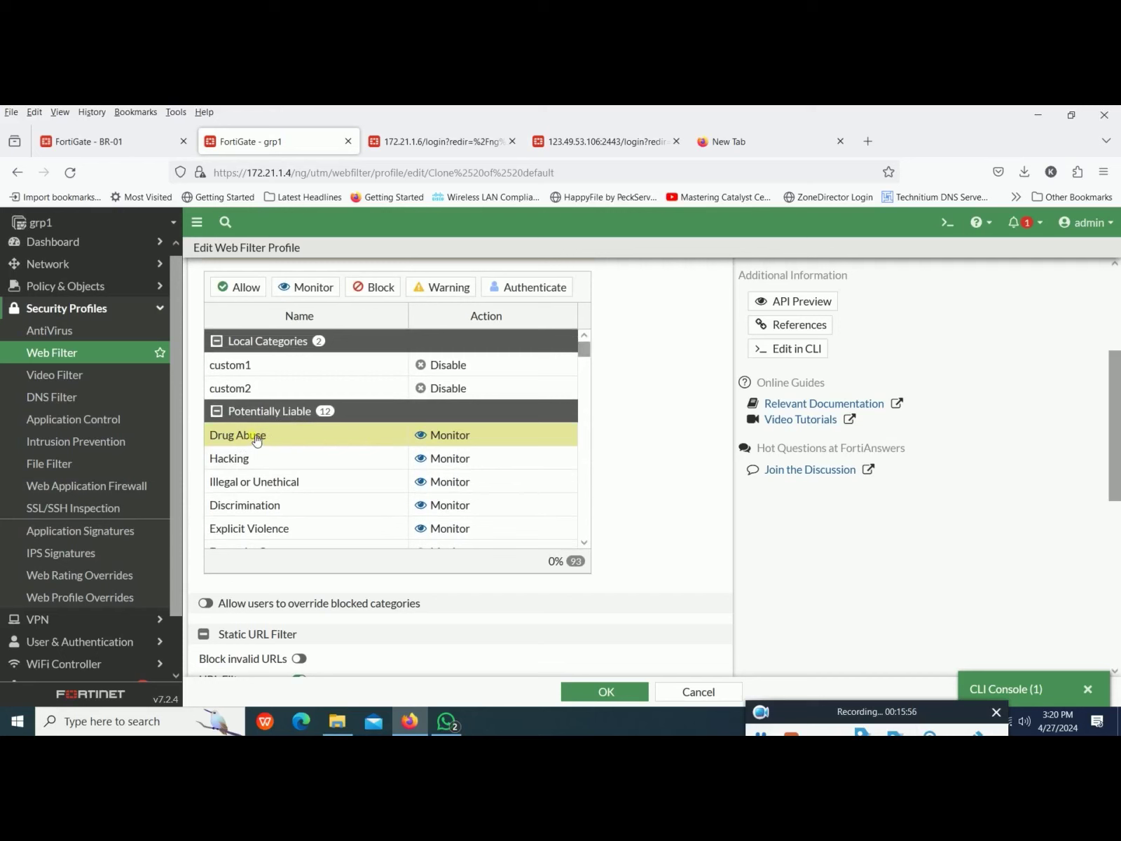
mouse_move(257, 439)
left_click(242, 435)
left_click(452, 442)
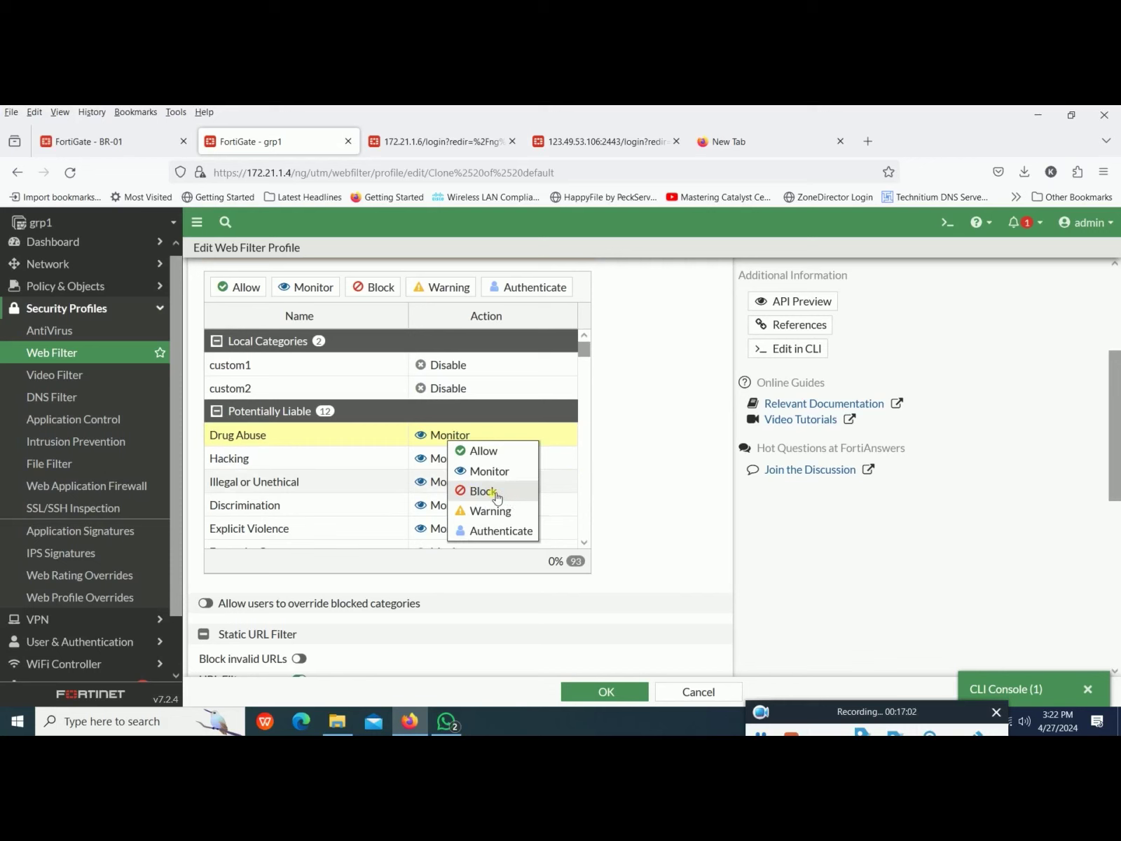
left_click(513, 511)
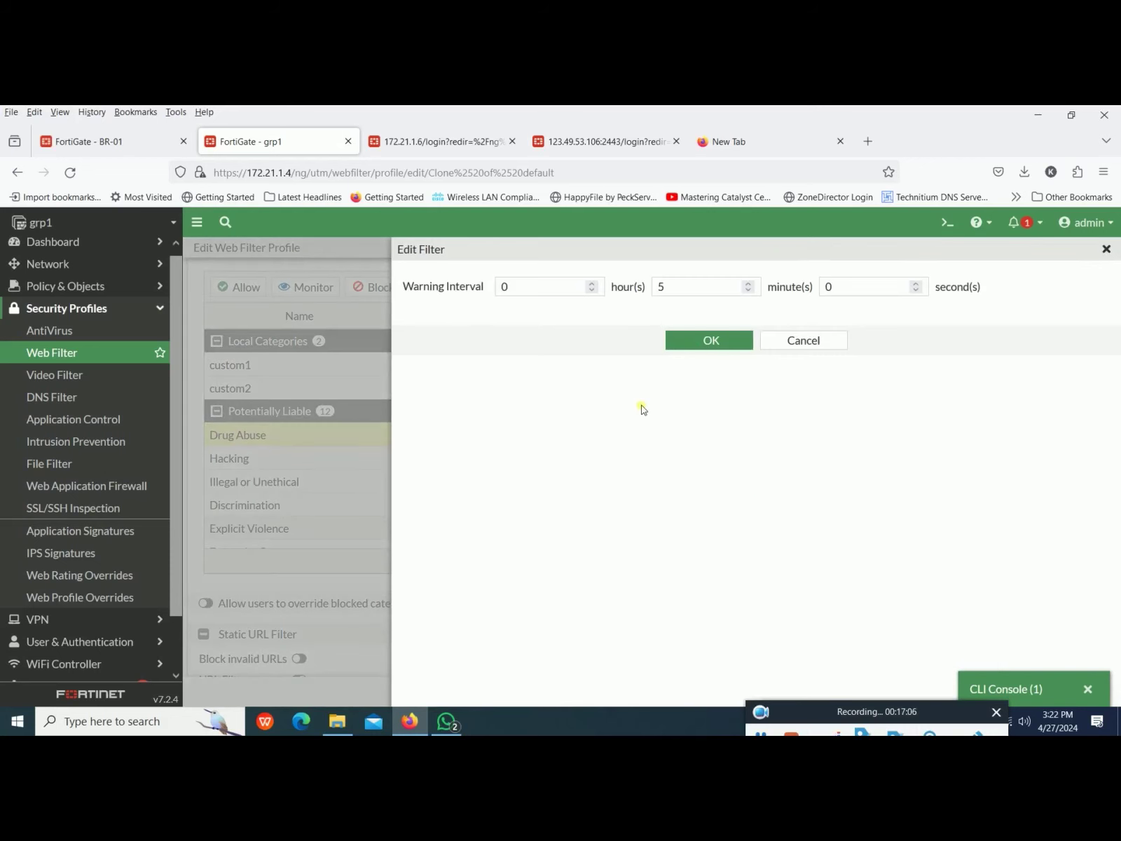
double_click(661, 280)
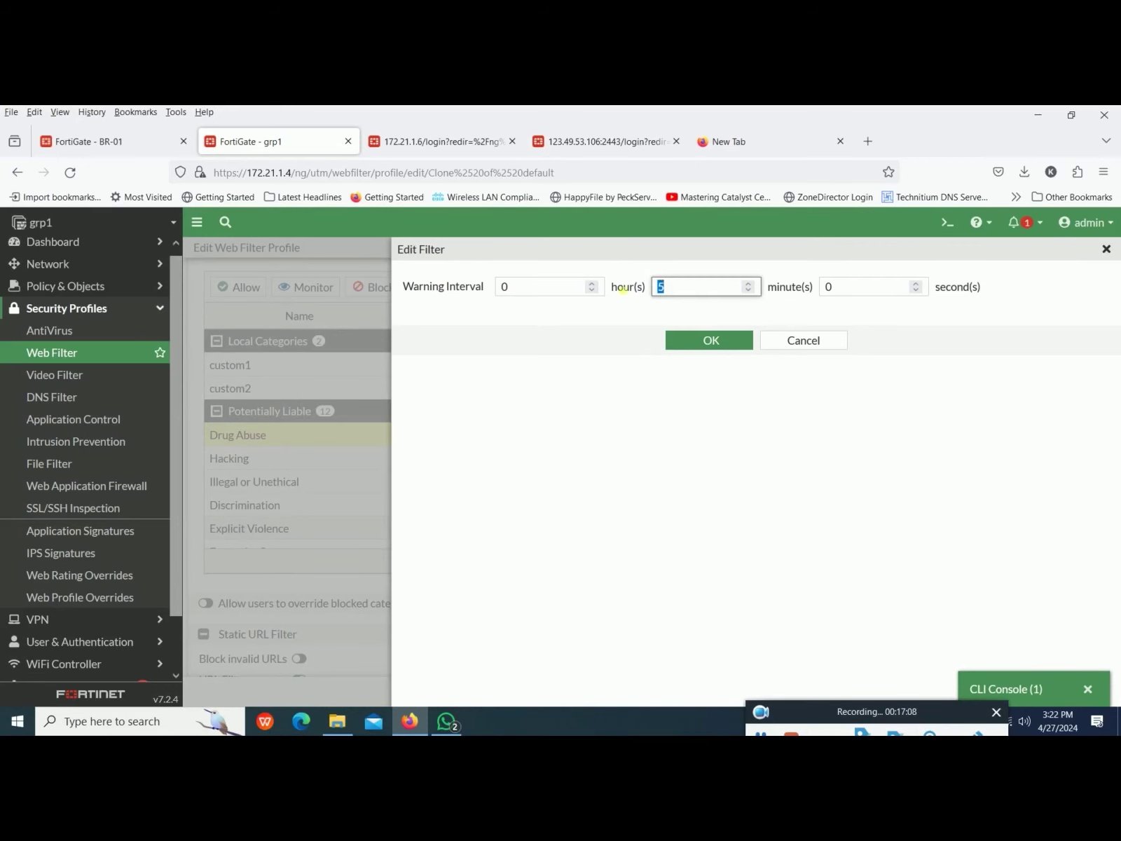
left_click(784, 342)
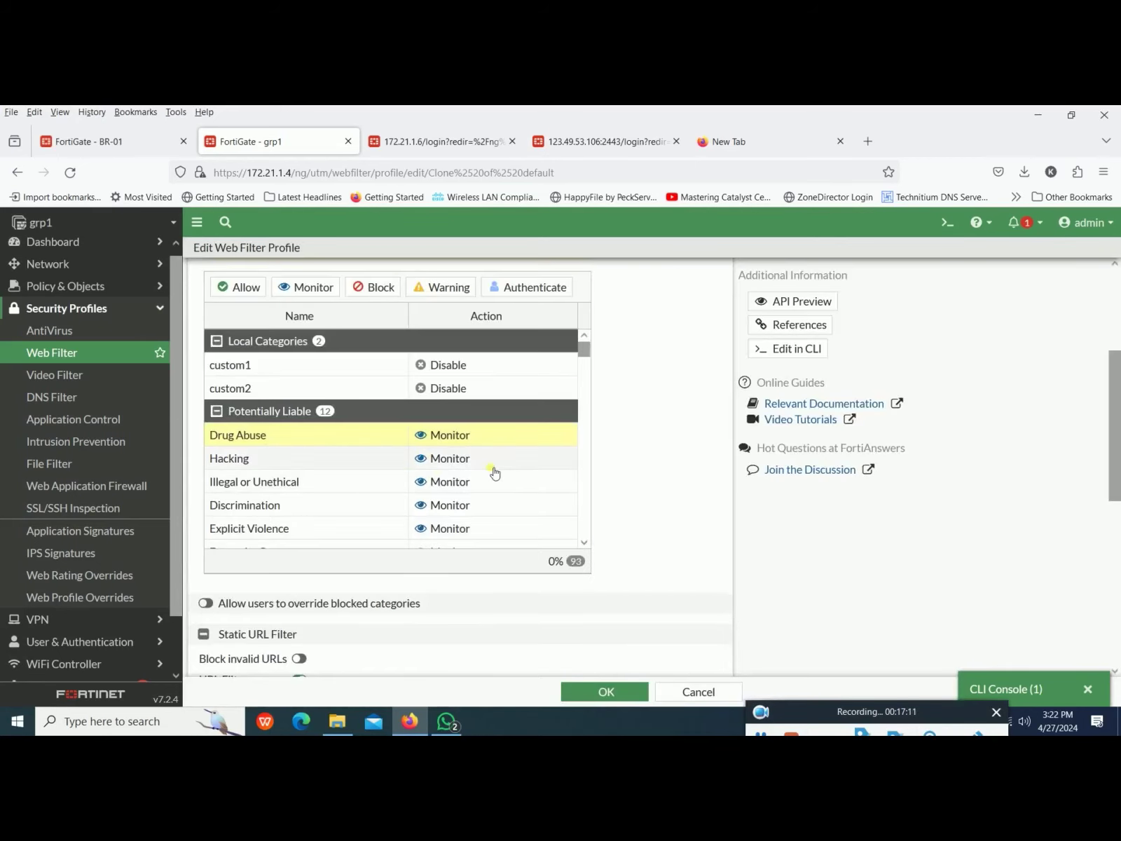
Step: Choose the Authenticate action for the Drug Abuse category and start a new Firewall-type user group named RG for it
right_click(458, 434)
left_click(517, 525)
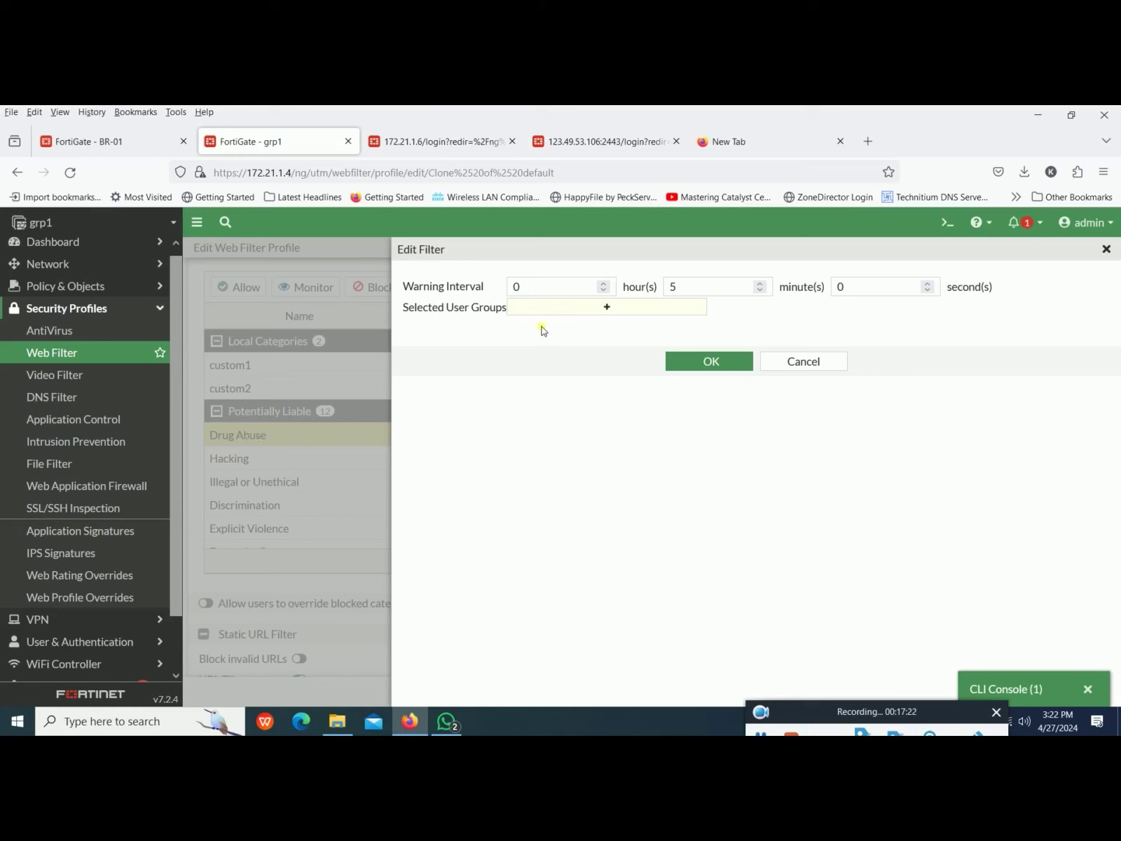
left_click(588, 306)
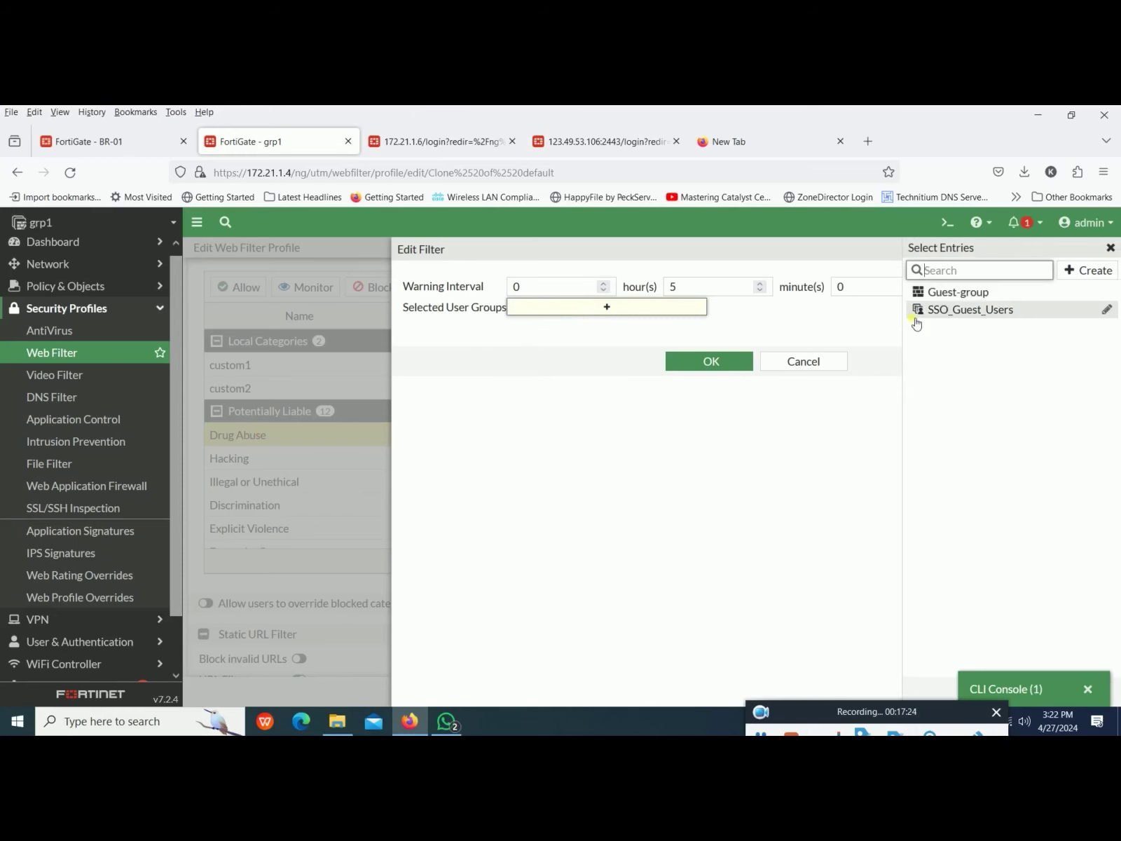
left_click(1076, 271)
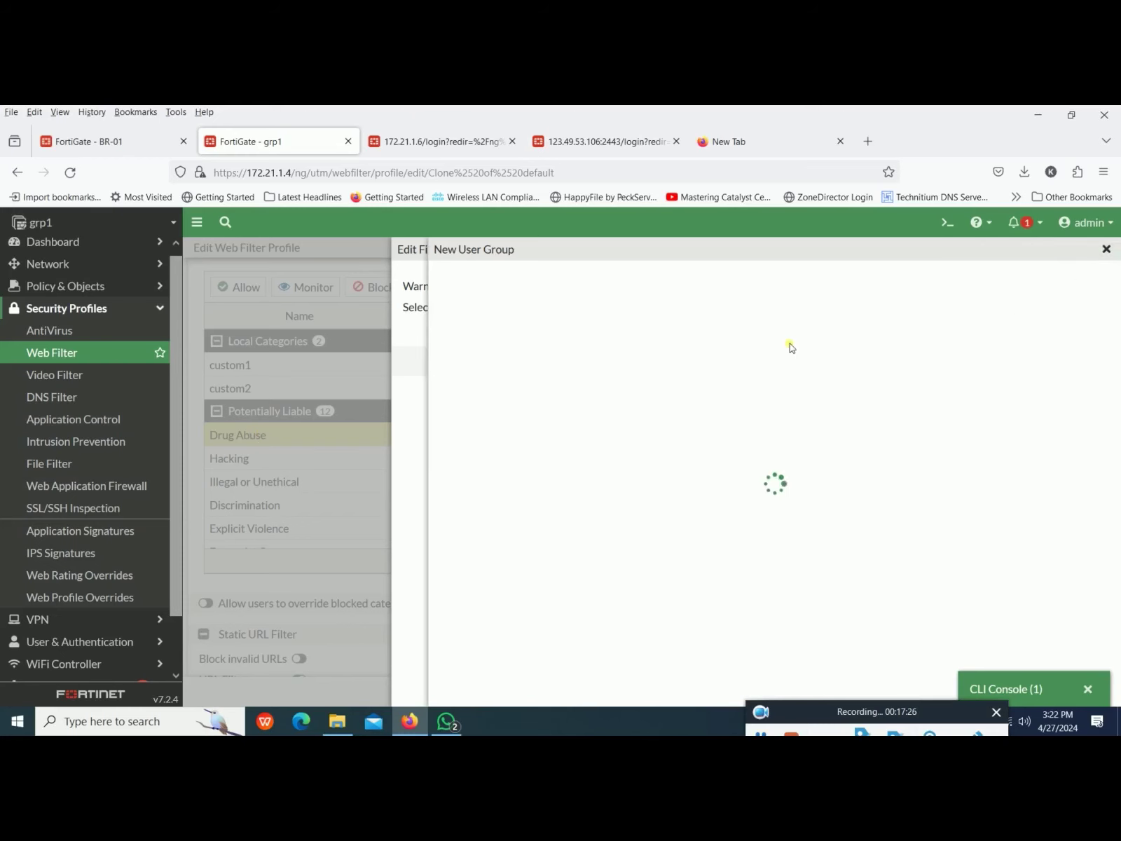
left_click(552, 289)
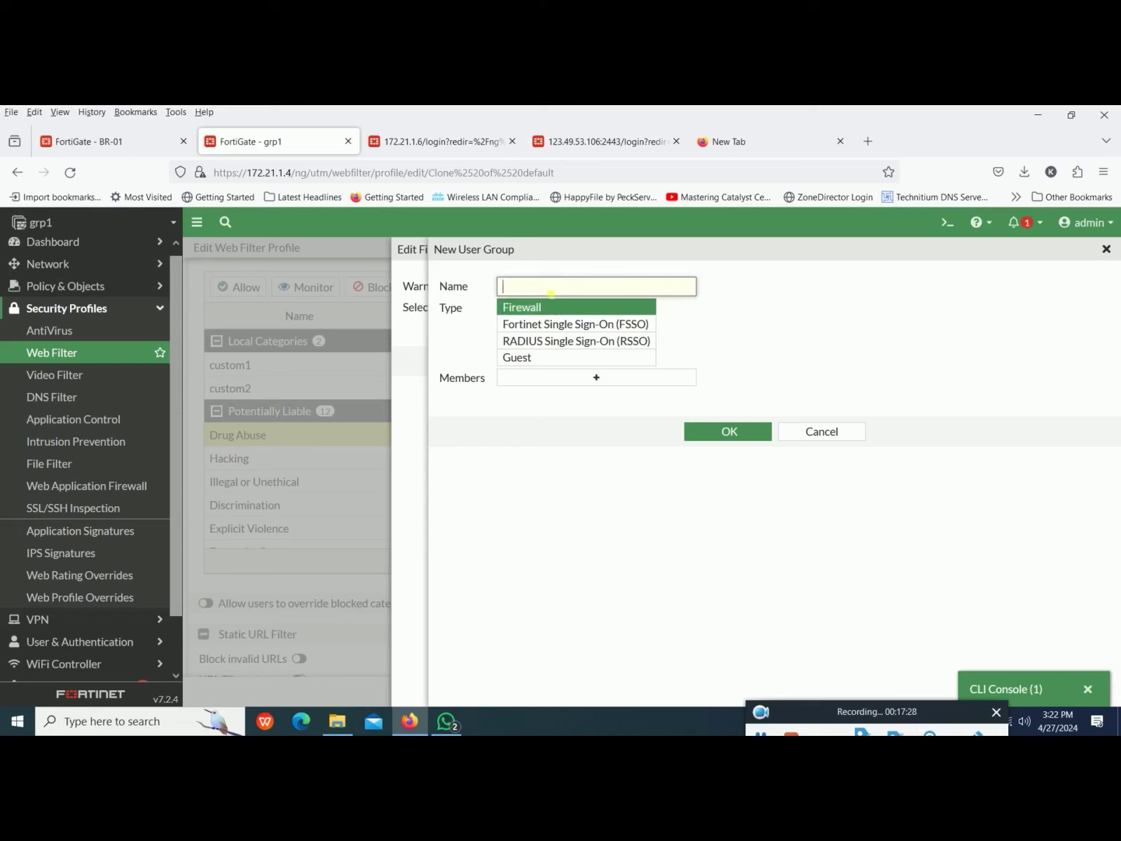
left_click(545, 378)
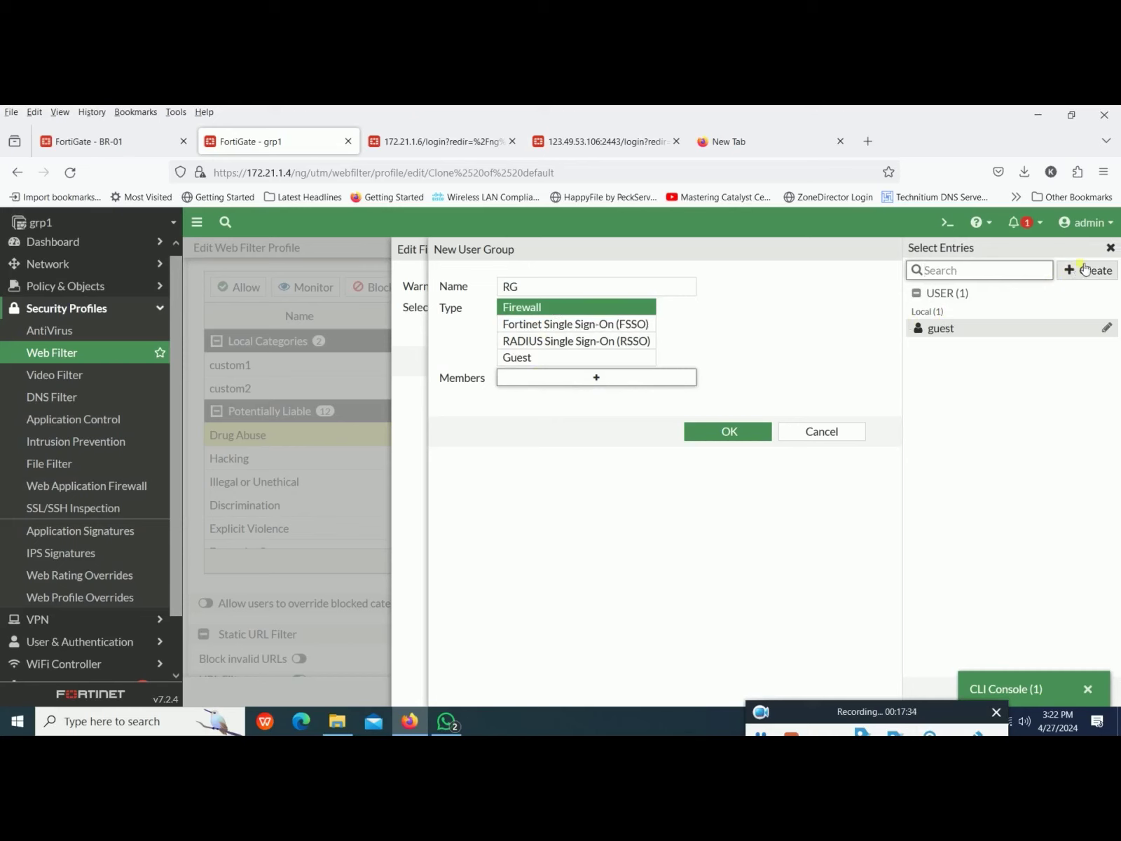
Step: Create an enabled local user with the filled-in username and account password as a candidate member for the RG group
left_click(1084, 270)
left_click(947, 337)
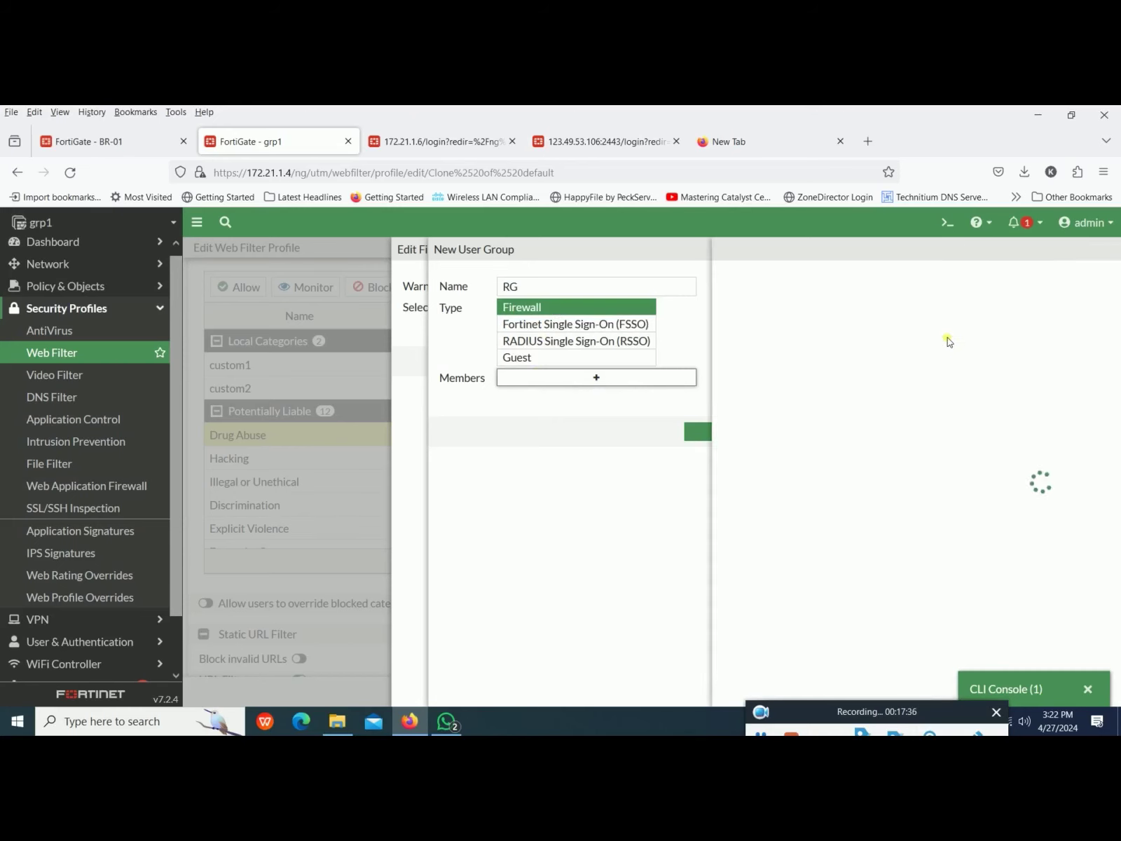
left_click(780, 690)
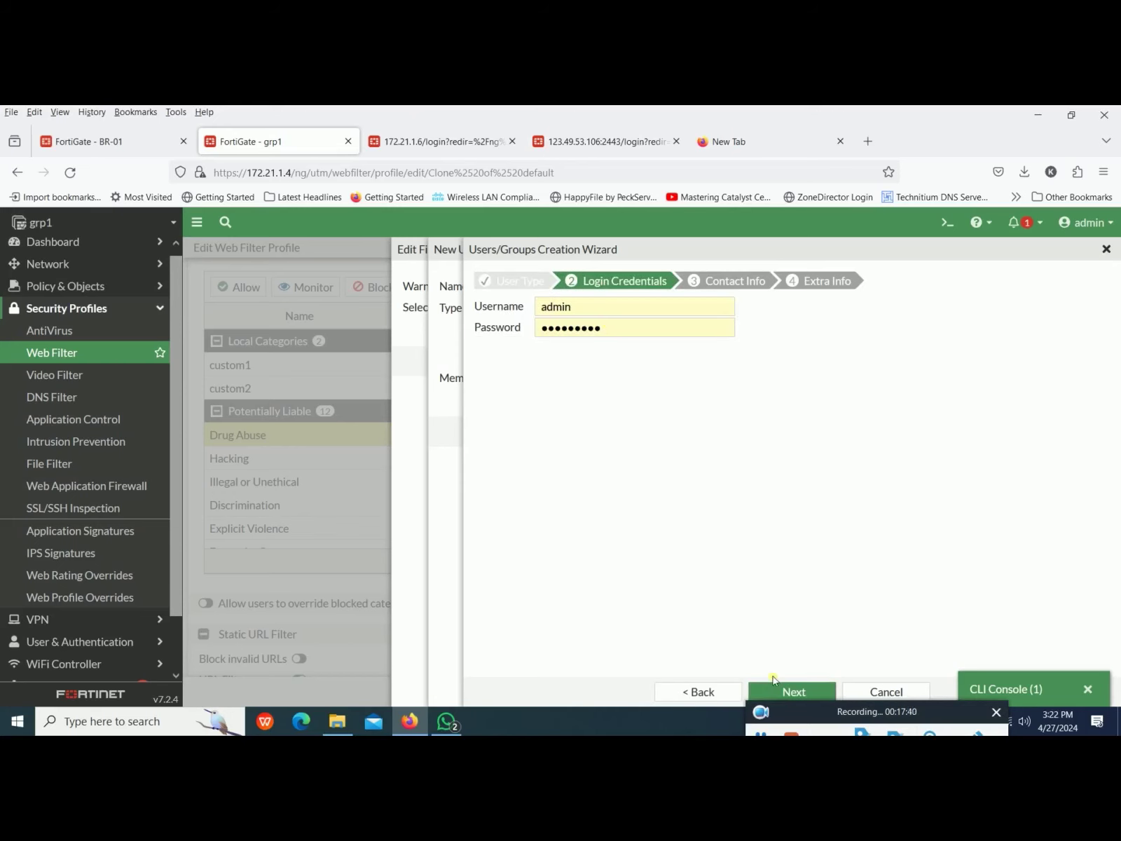
left_click(774, 683)
left_click(778, 693)
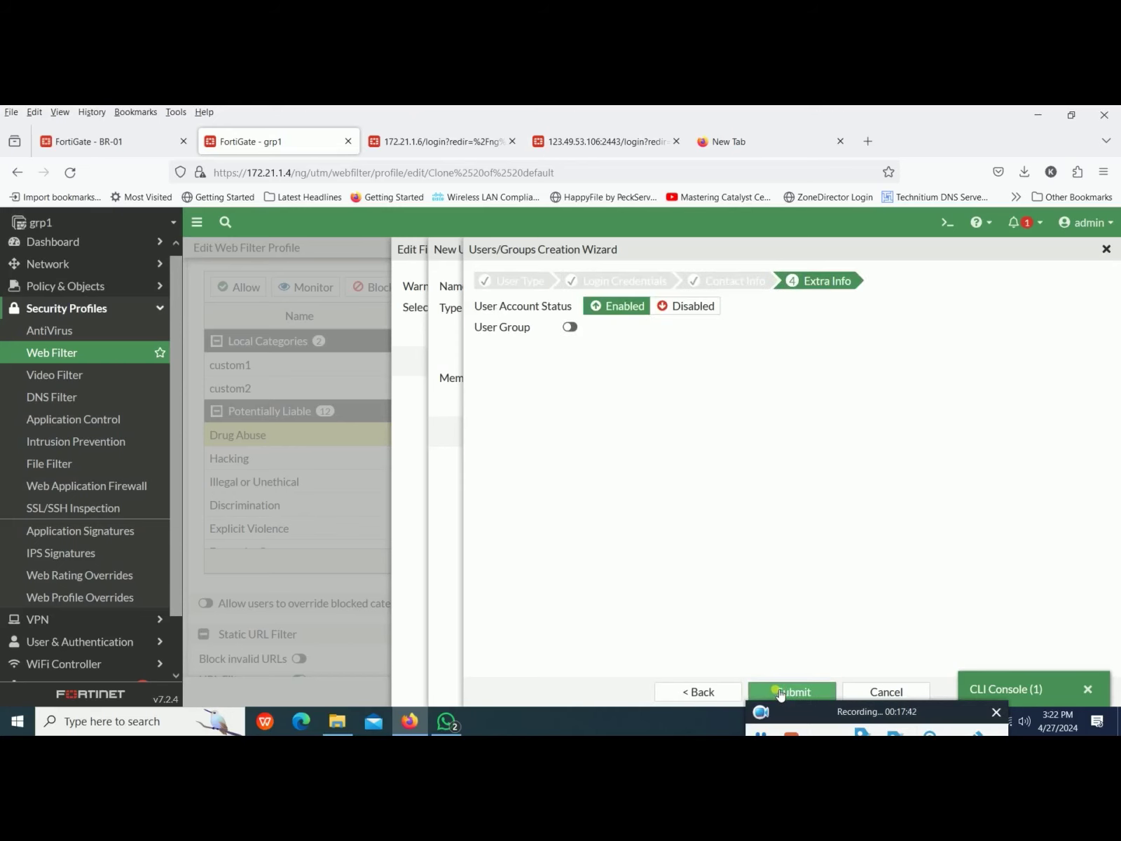
left_click(780, 692)
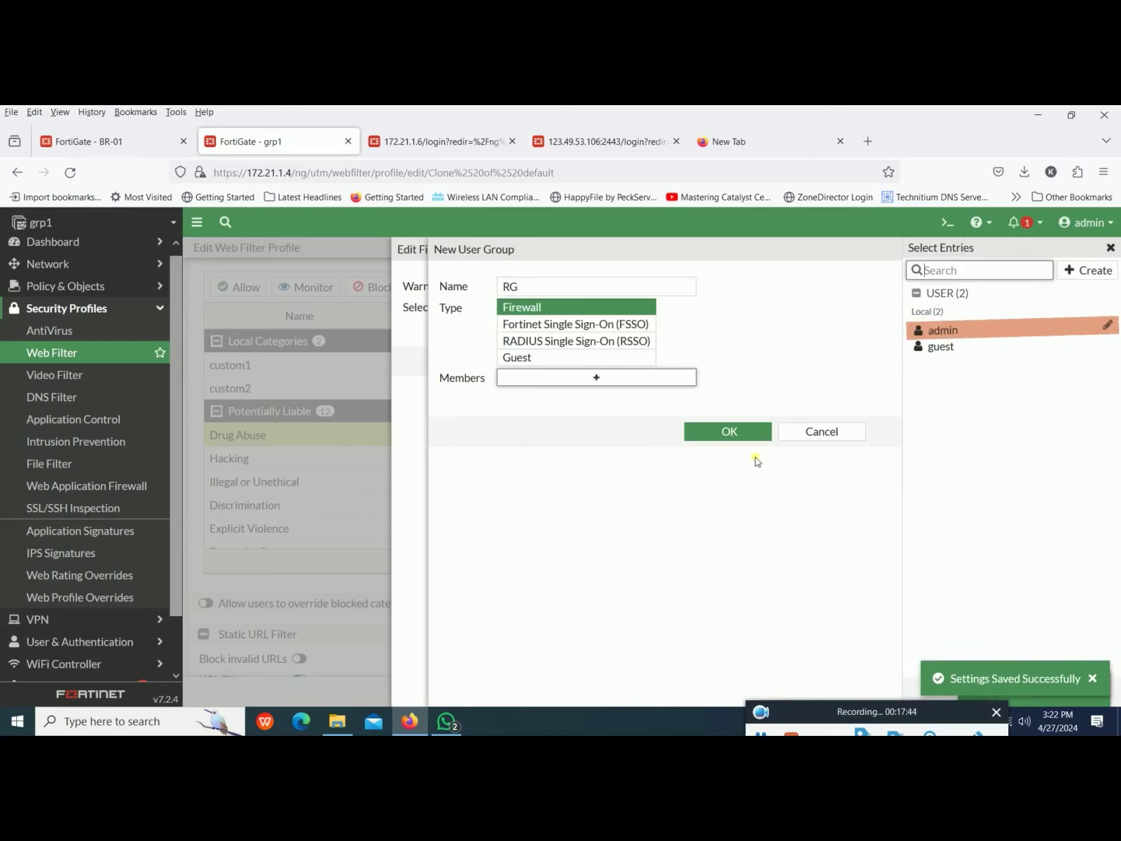
Step: Add the new user to the RG group, save it, and apply Authenticate to Drug Abuse with RG as the selected user group
left_click(936, 330)
left_click(735, 452)
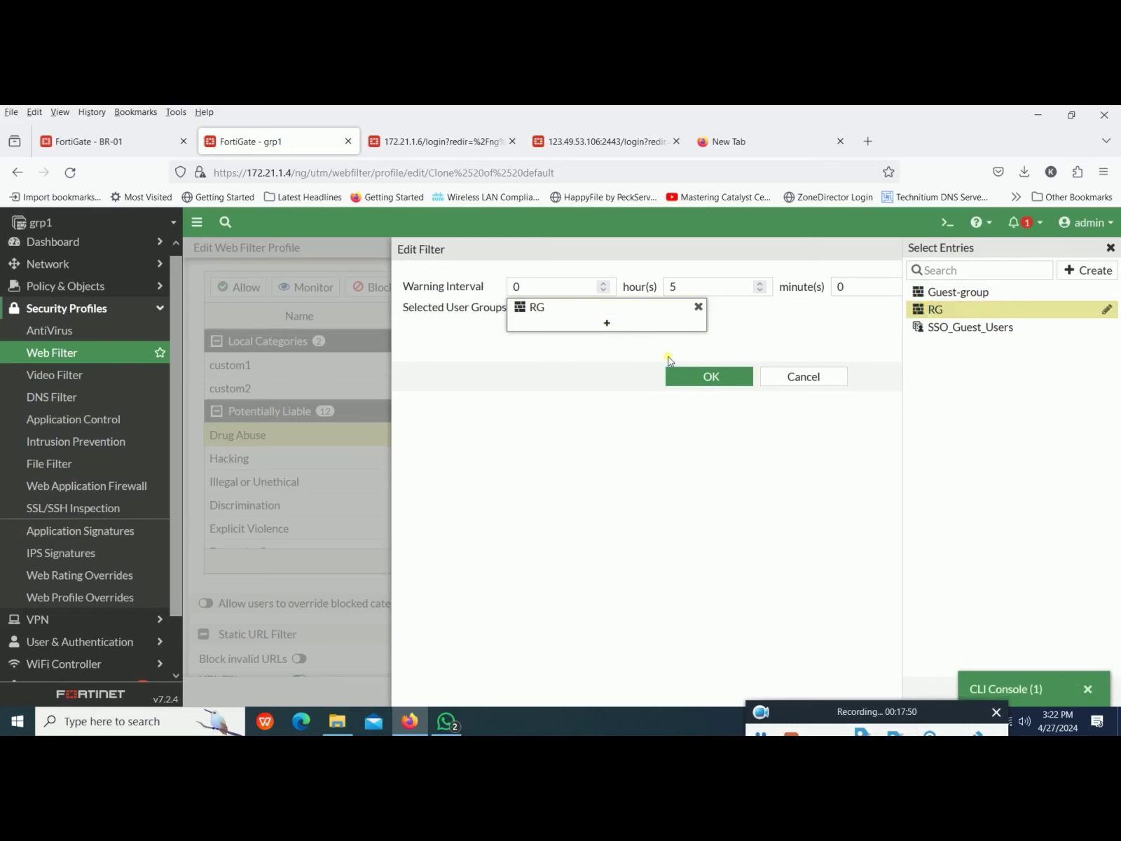
left_click(721, 380)
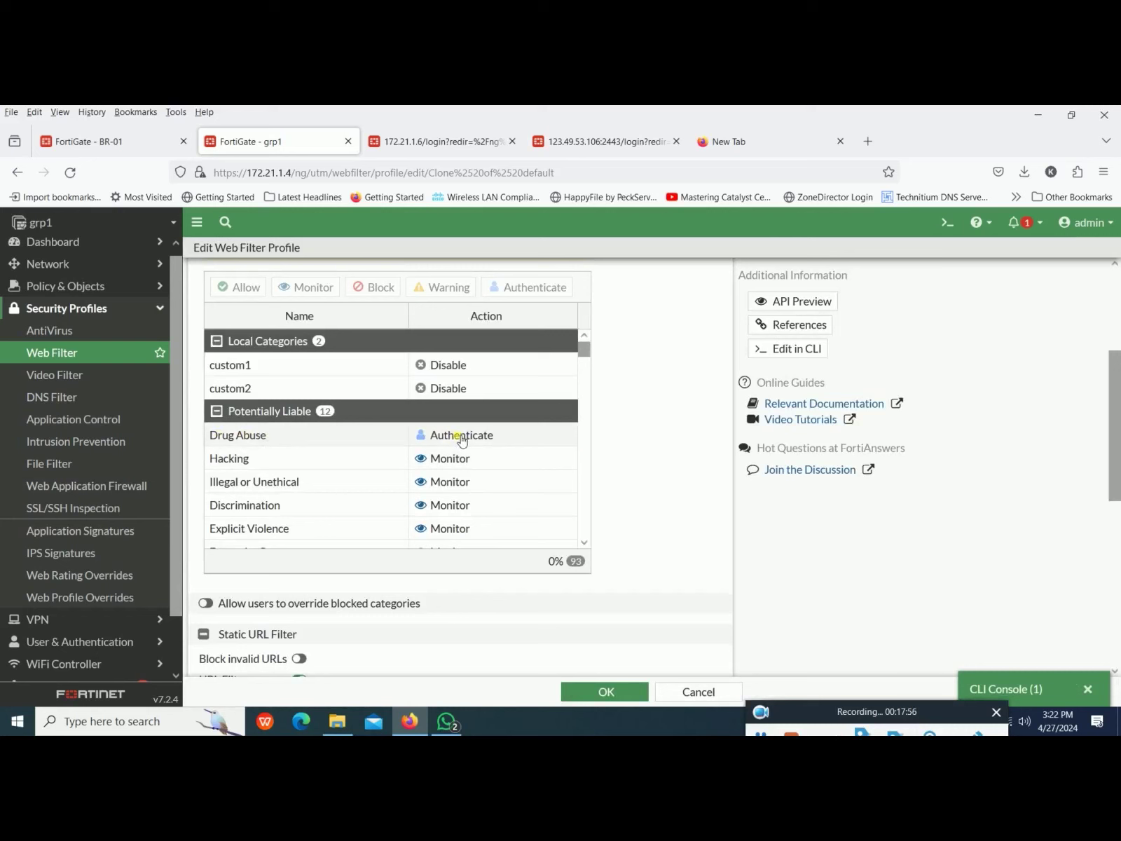
Step: Set the Drug Abuse category's action back to Monitor
mouse_move(460, 440)
left_mouse_down()
mouse_move(434, 439)
mouse_move(469, 440)
left_mouse_up()
left_click(469, 439)
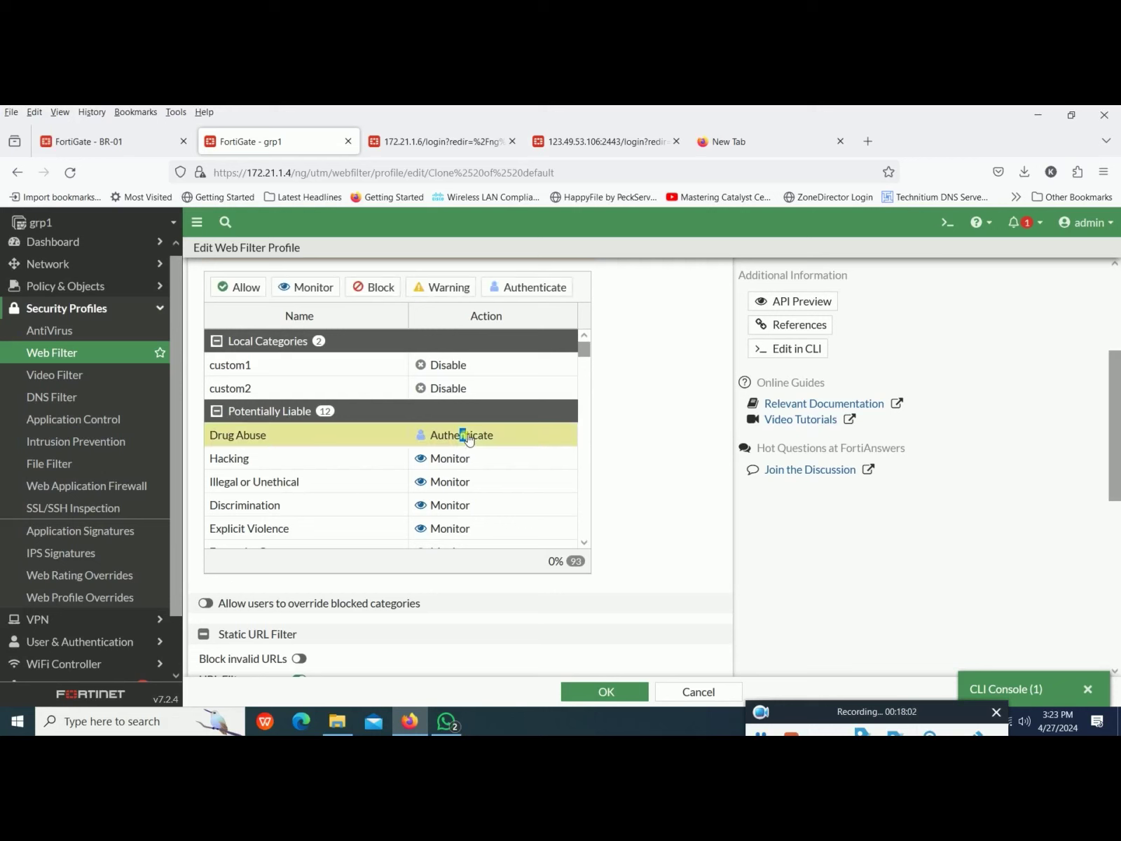
right_click(463, 434)
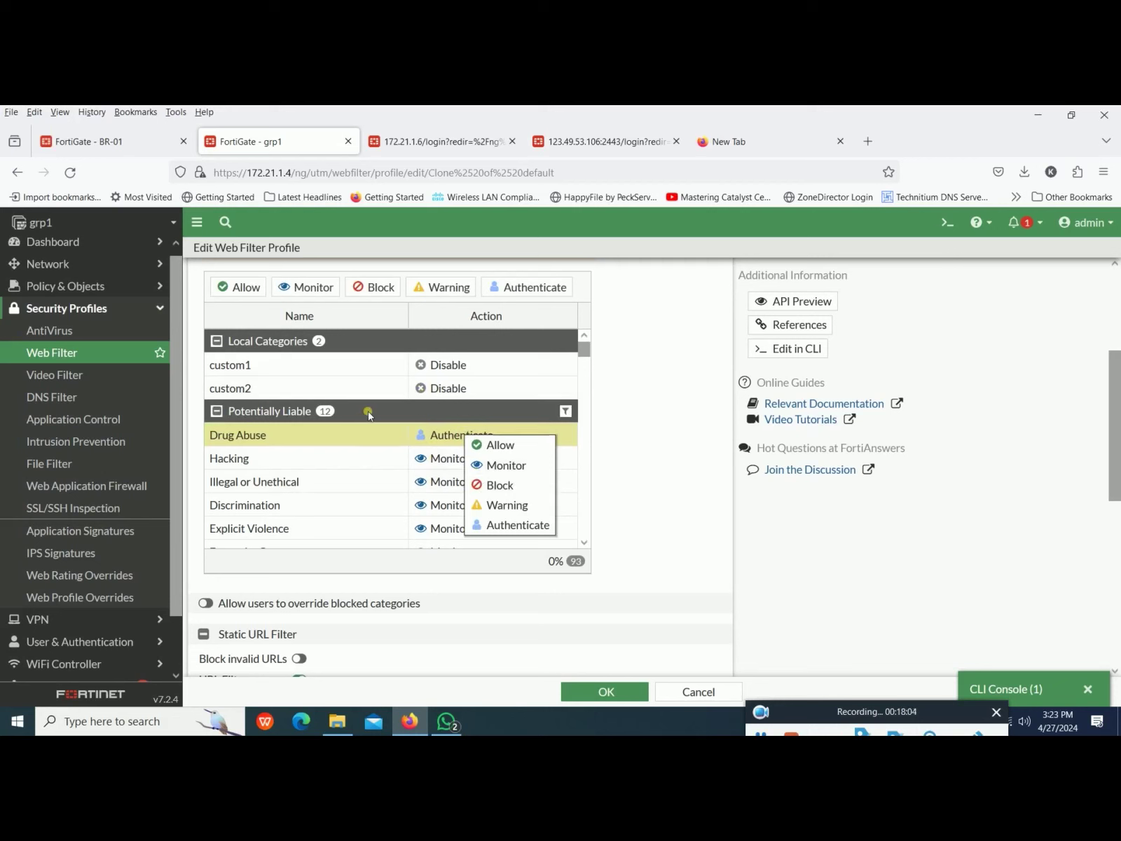
left_click(510, 465)
Step: Examine the actions assigned to the web categories in the Potentially Liable group
scroll(511, 467, "down", 4)
scroll(510, 467, "up", 3)
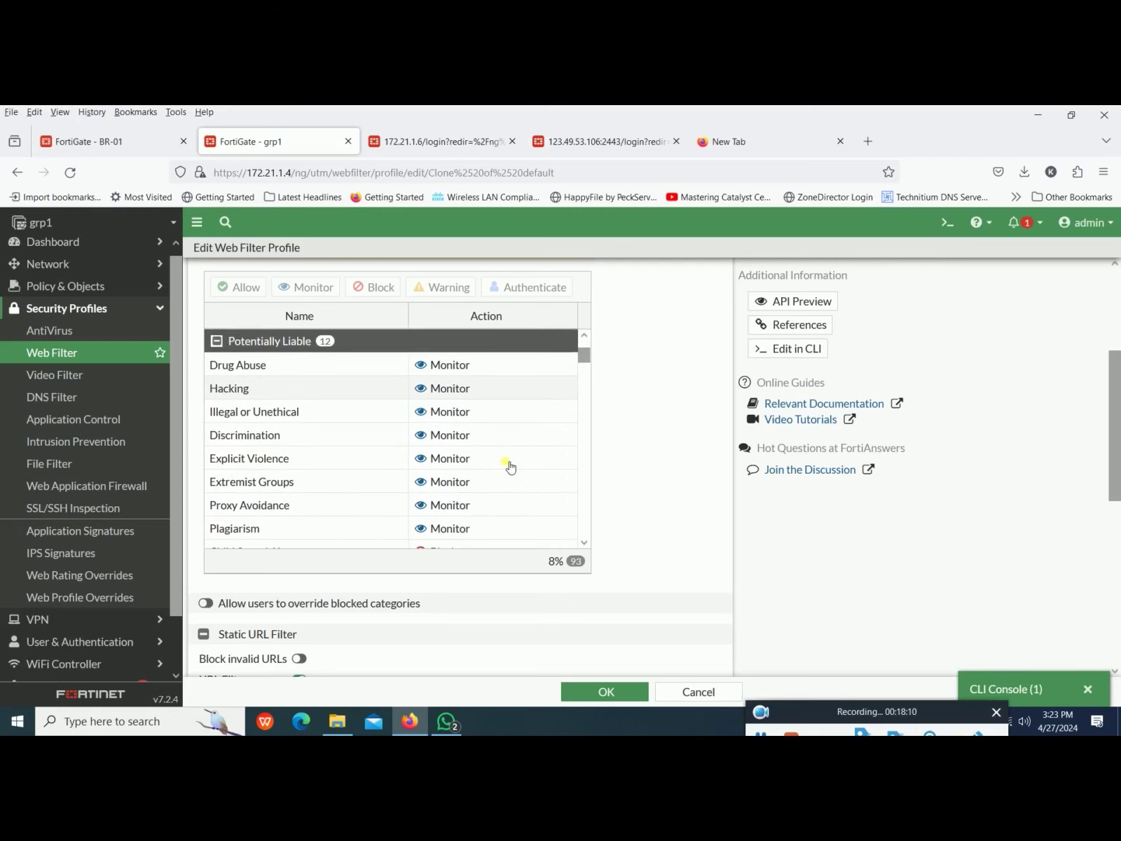
scroll(511, 467, "down", 3)
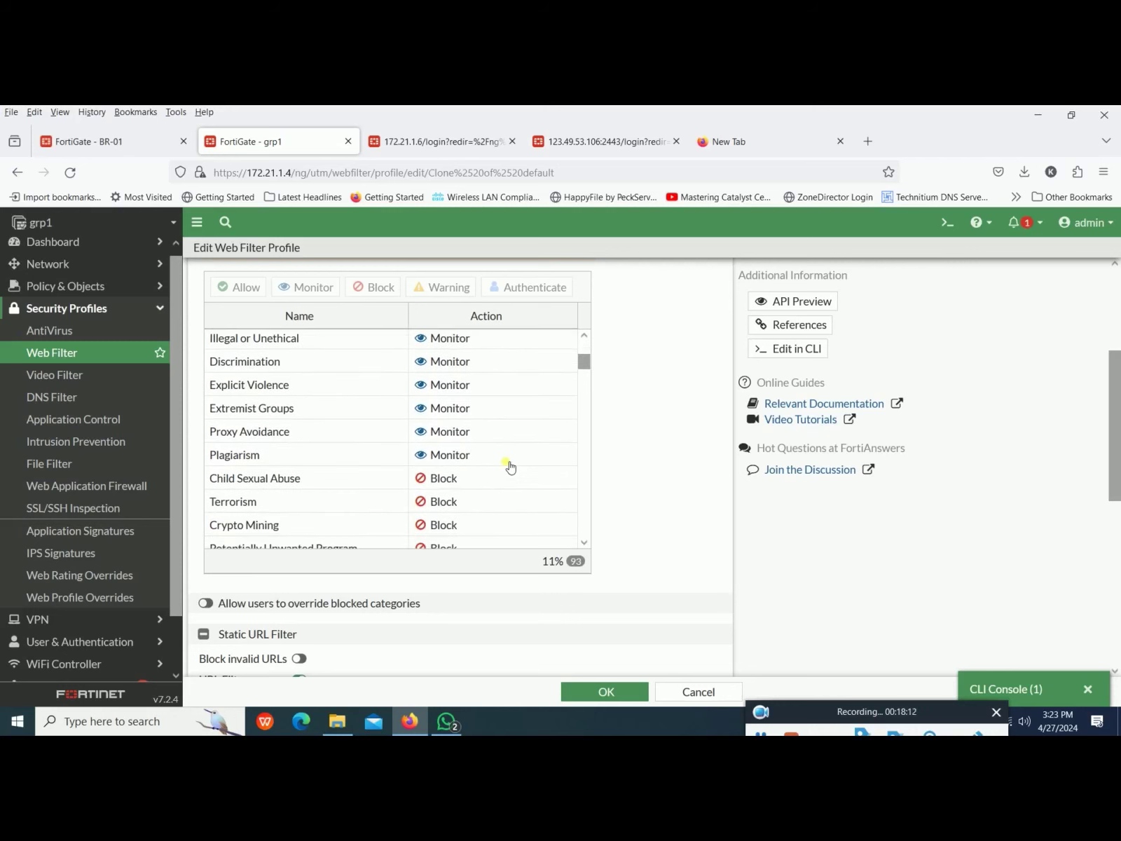
scroll(509, 466, "down", 2)
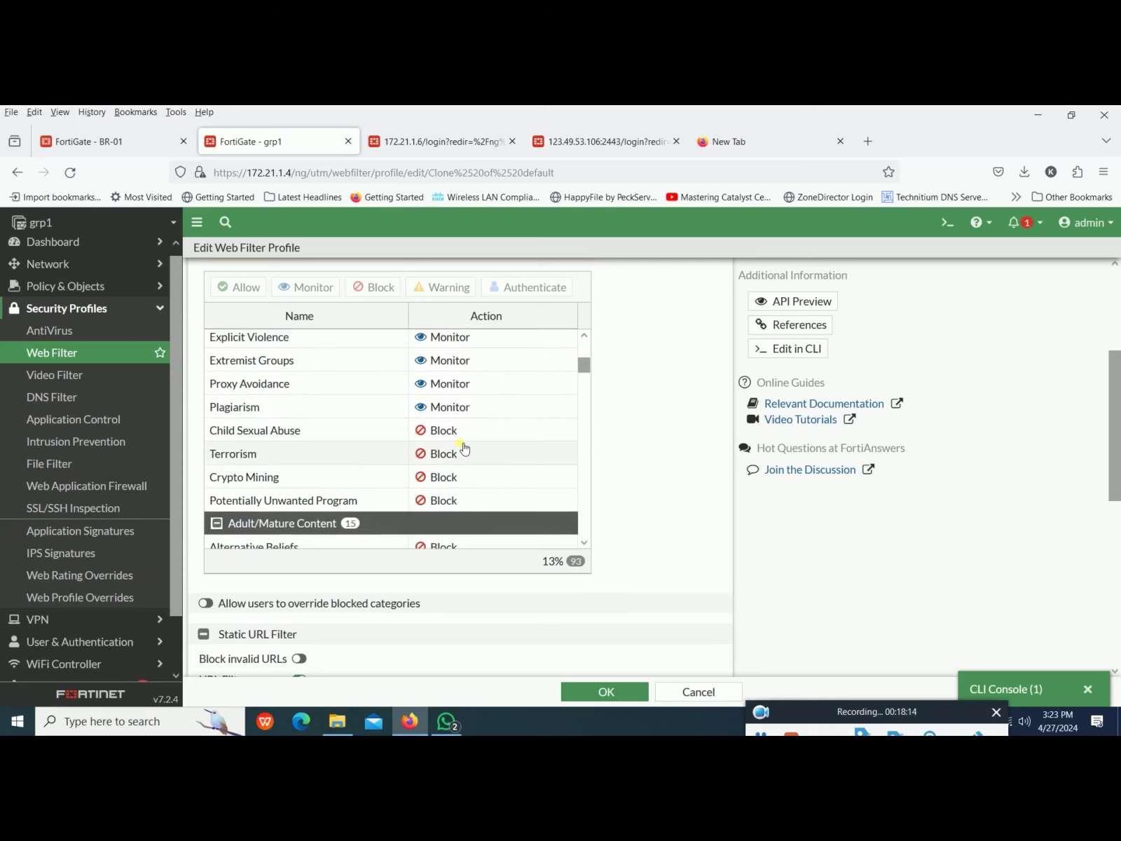
scroll(316, 416, "up", 5)
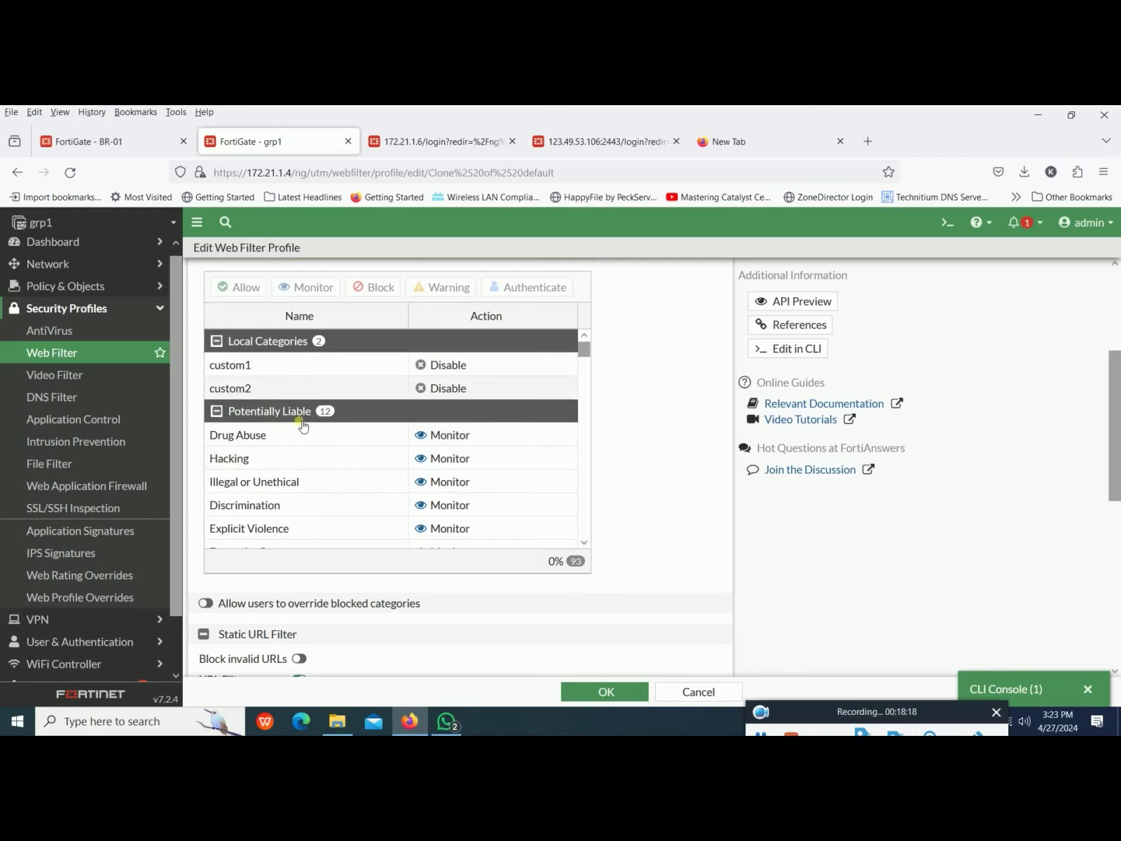
scroll(465, 466, "down", 5)
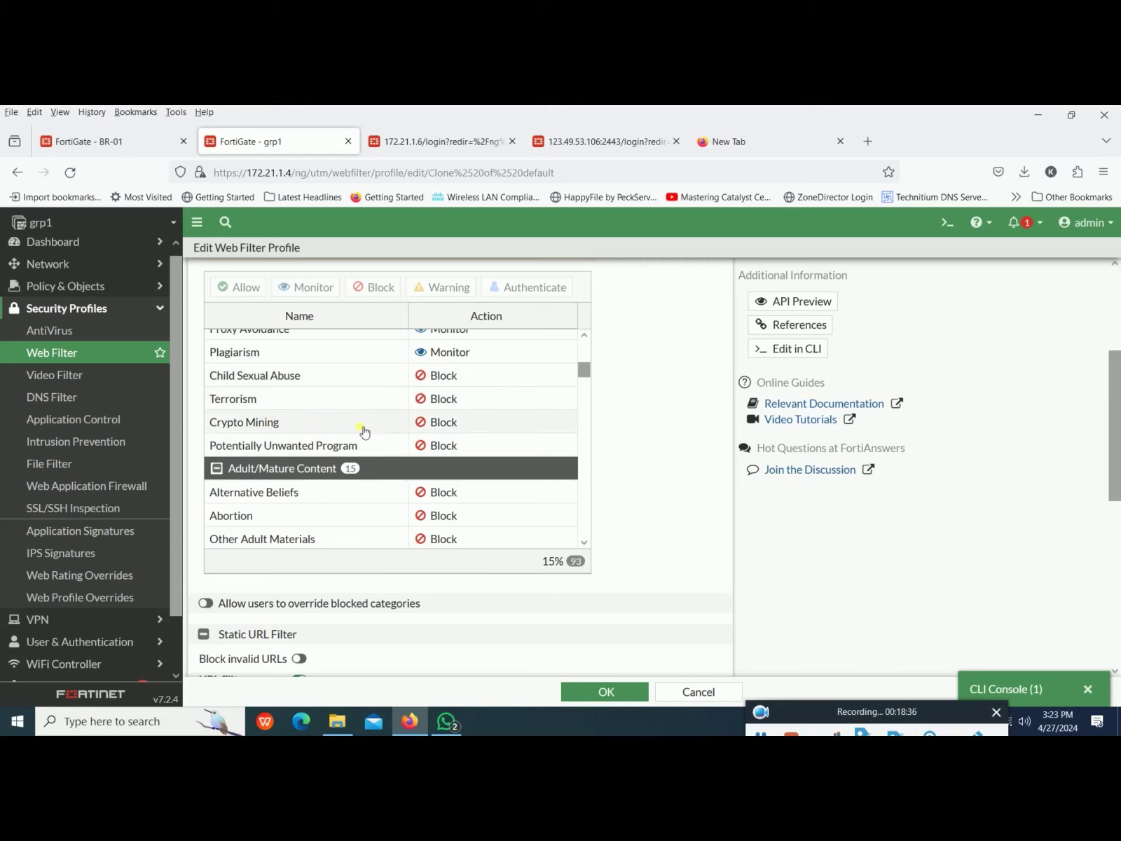
scroll(469, 438, "down", 1)
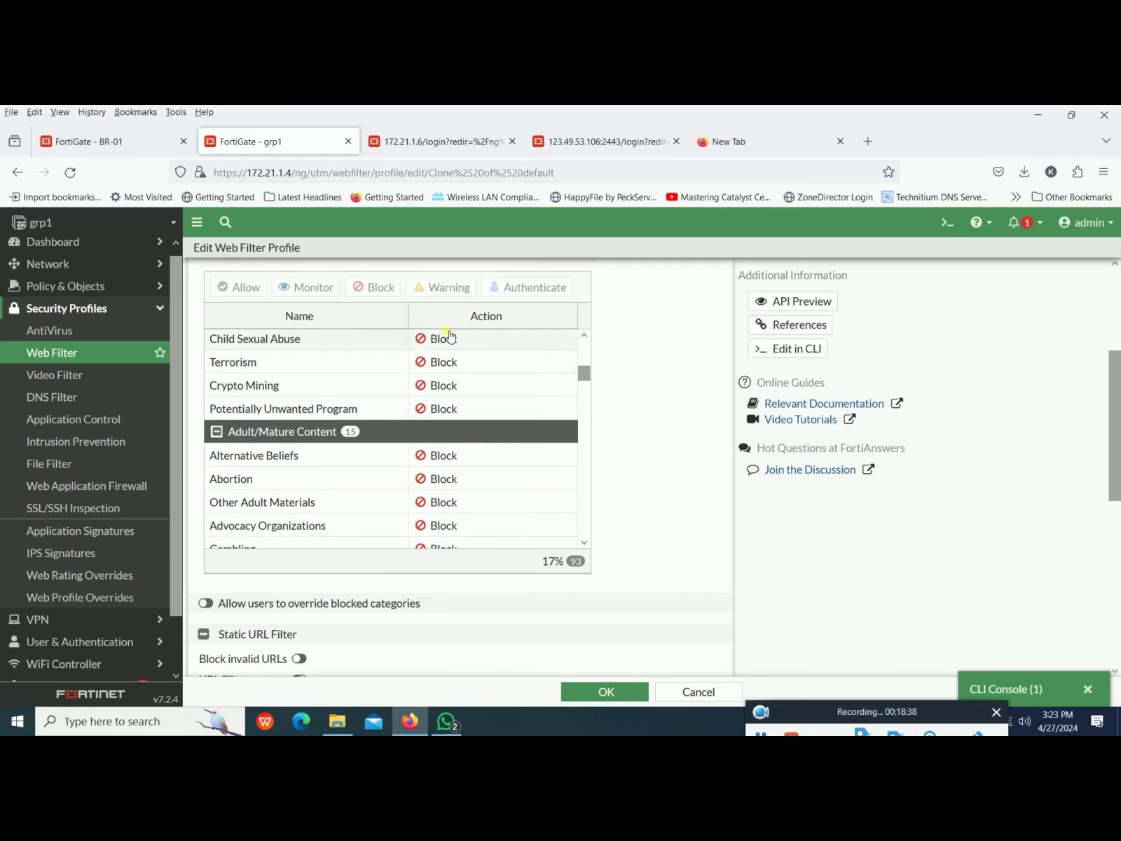
scroll(449, 378, "up", 1)
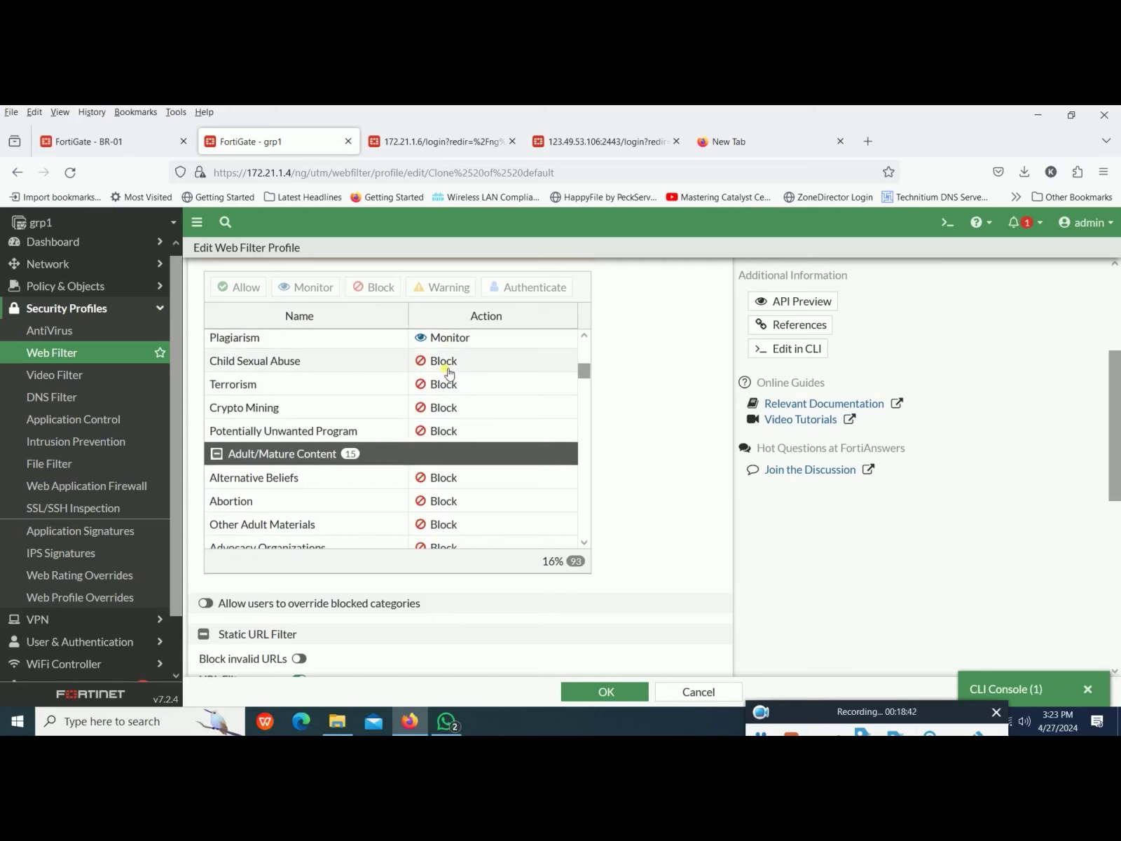
Step: Set the Child Sexual Abuse category's action to Monitor and return it to Block
right_click(449, 365)
left_click(486, 399)
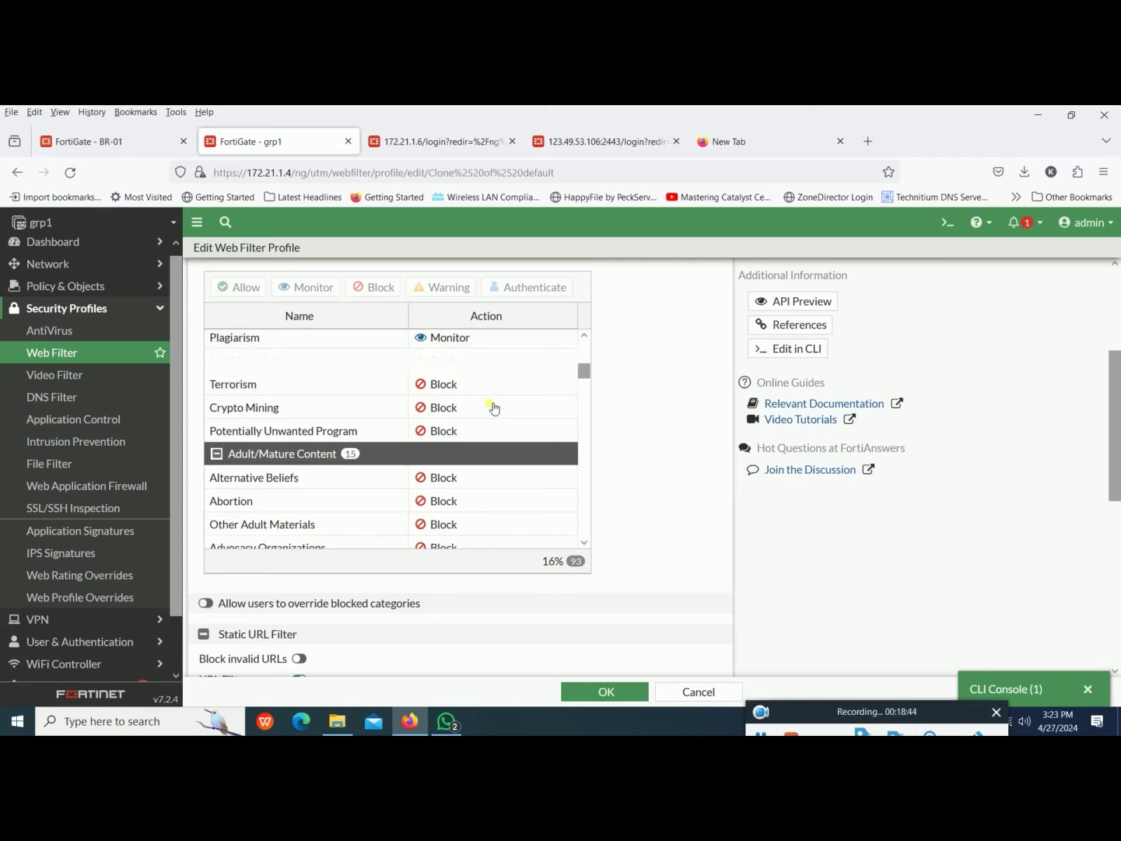
right_click(451, 363)
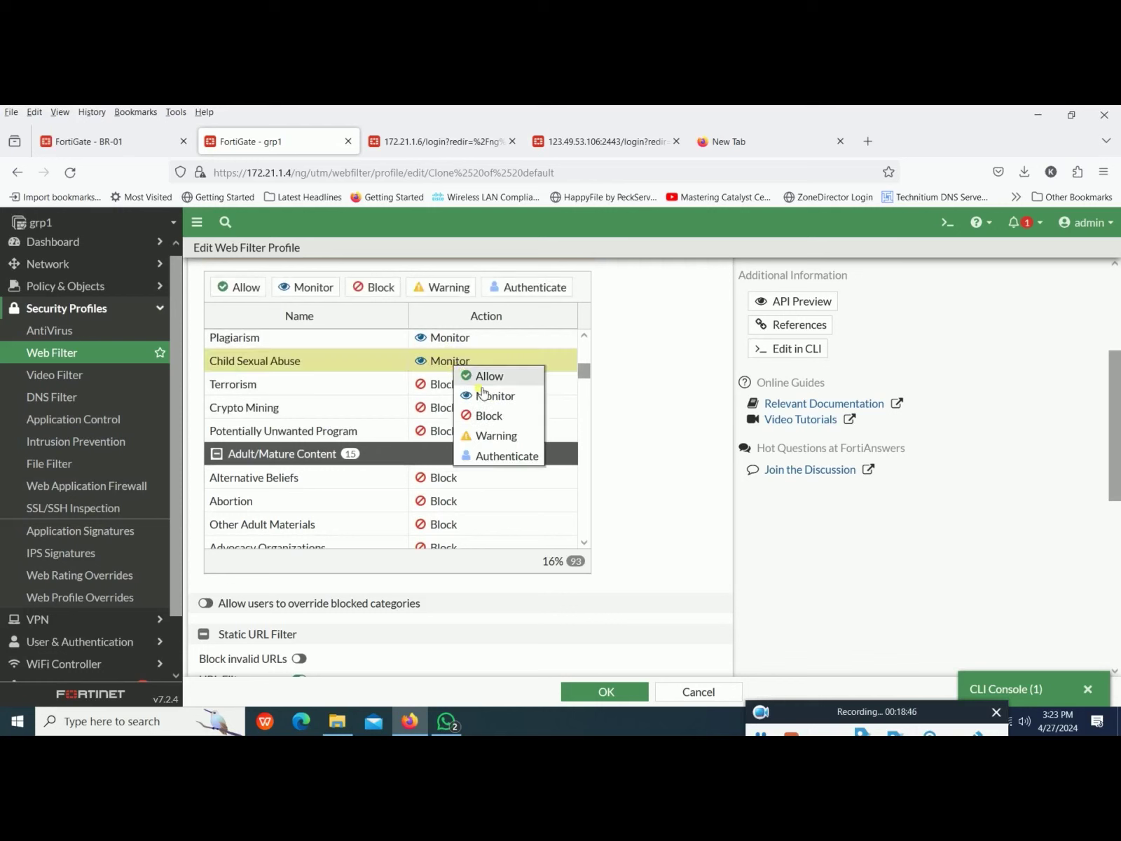
left_click(486, 393)
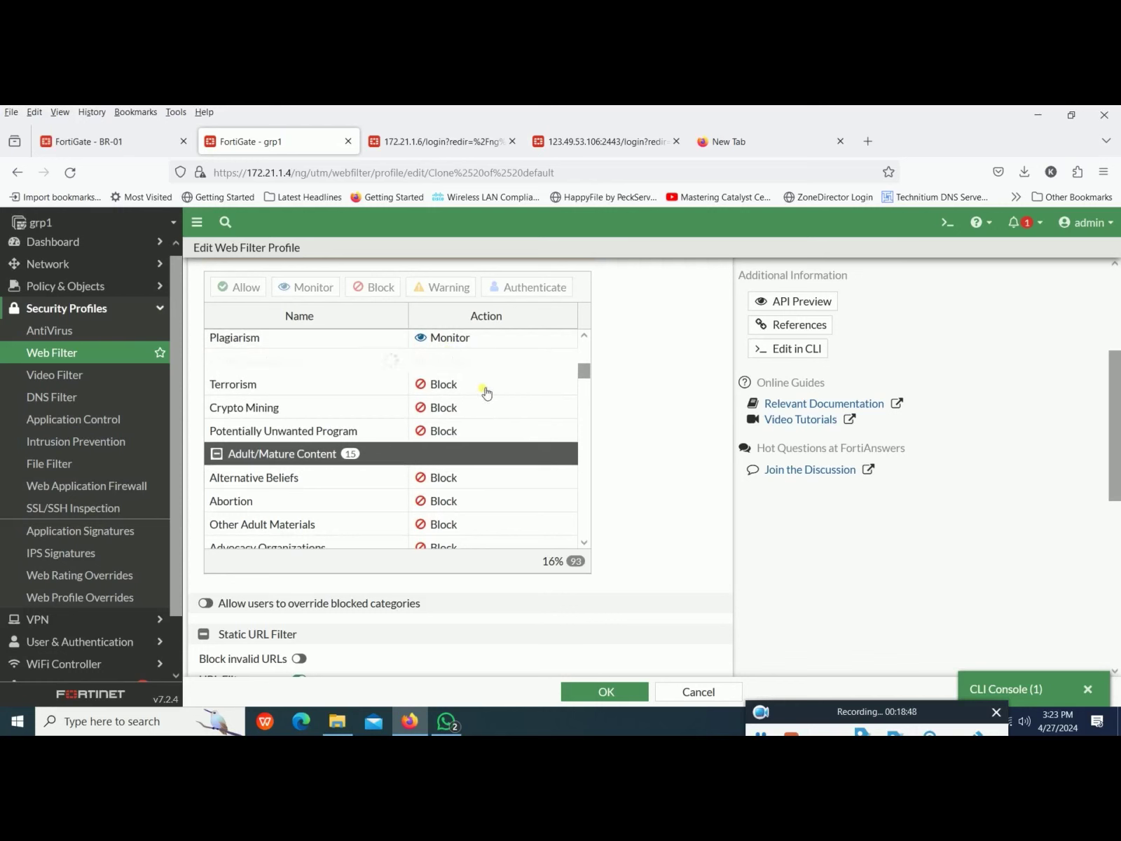
left_click(453, 361)
right_click(452, 360)
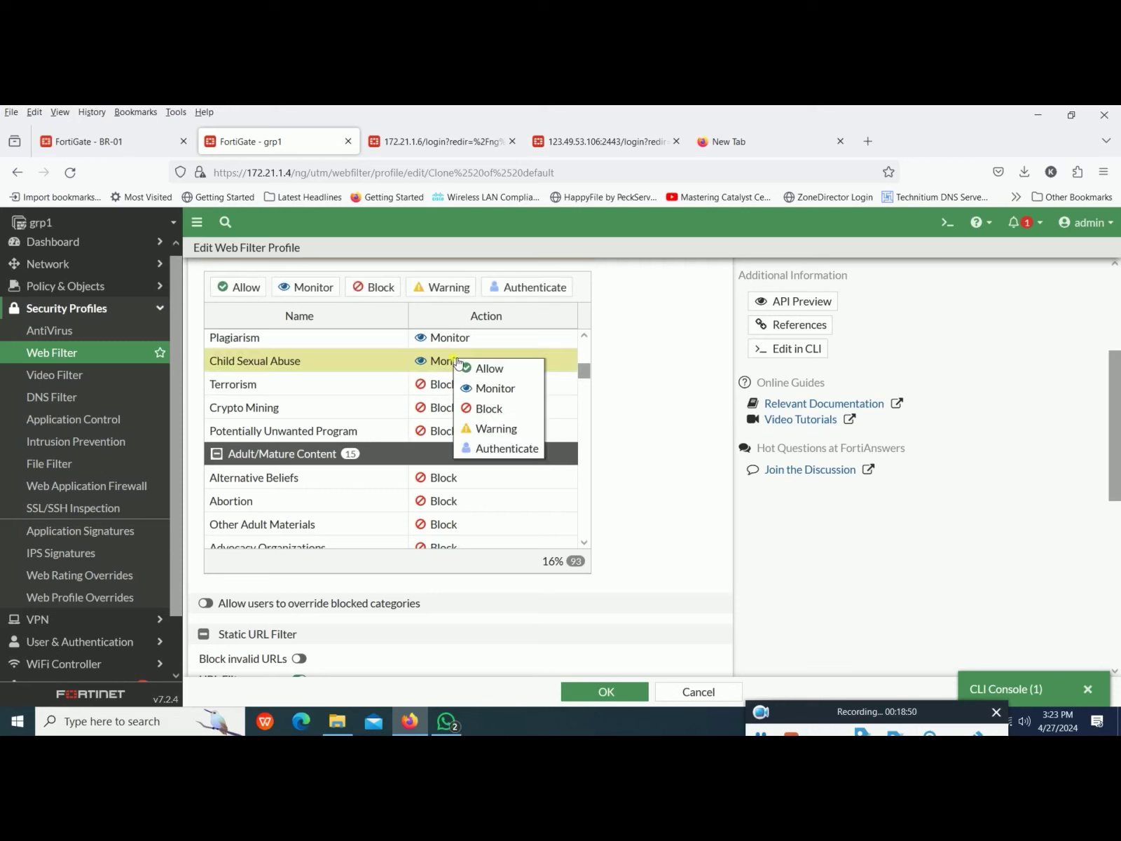
left_click(507, 410)
Step: Review the actions assigned to the web categories in the Adult/Mature Content group
scroll(505, 418, "down", 2)
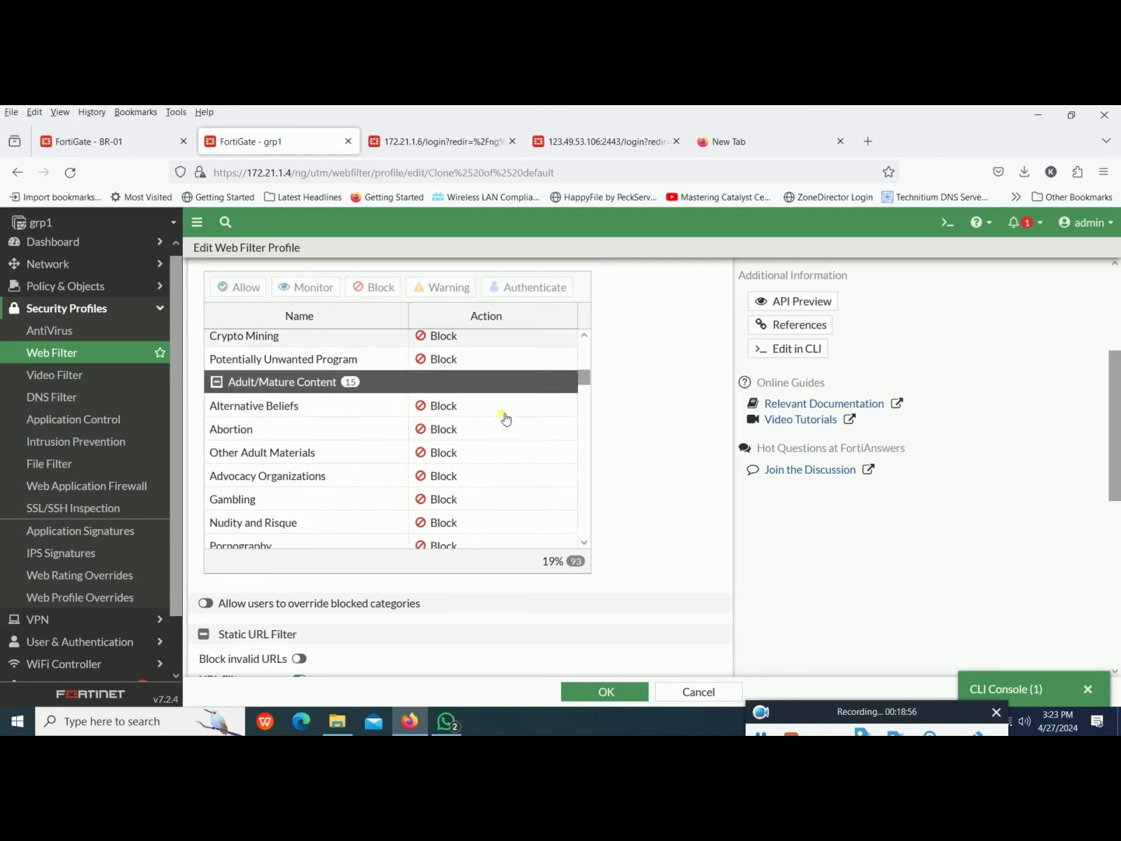
scroll(462, 480, "down", 6)
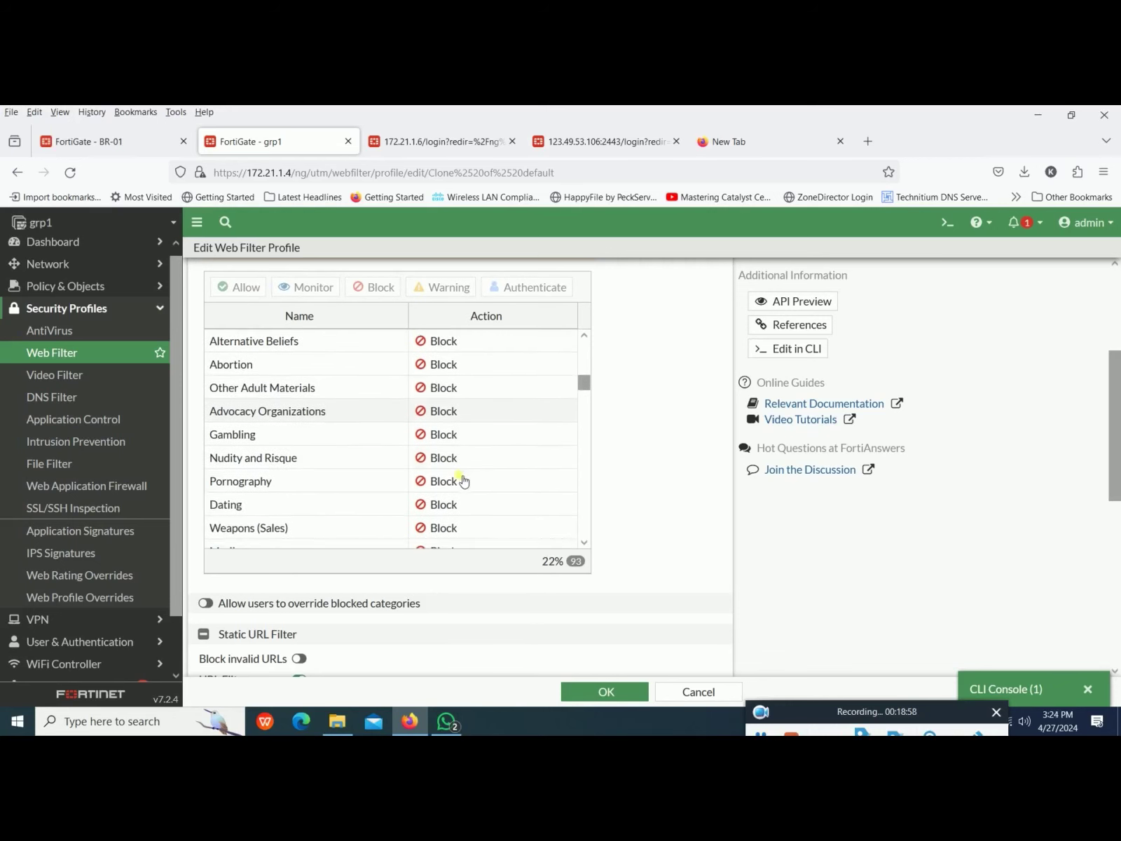
scroll(463, 480, "up", 6)
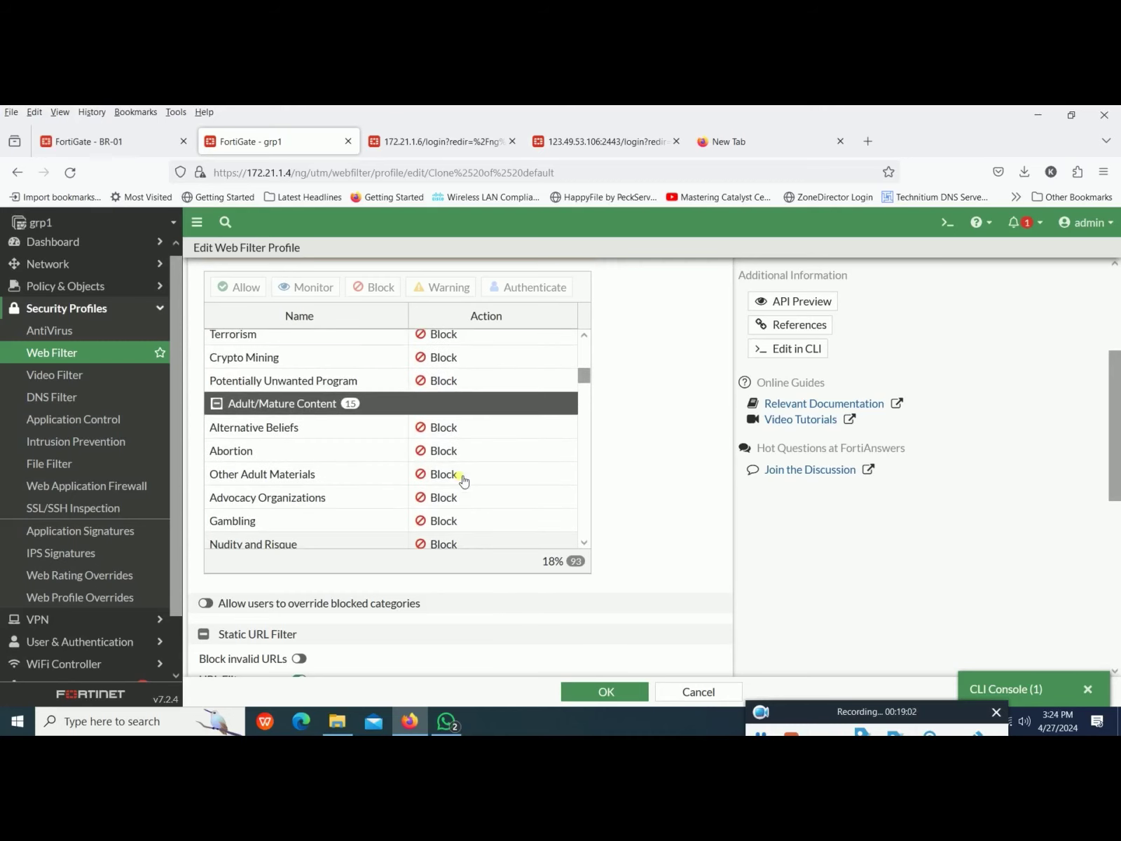
scroll(463, 480, "up", 2)
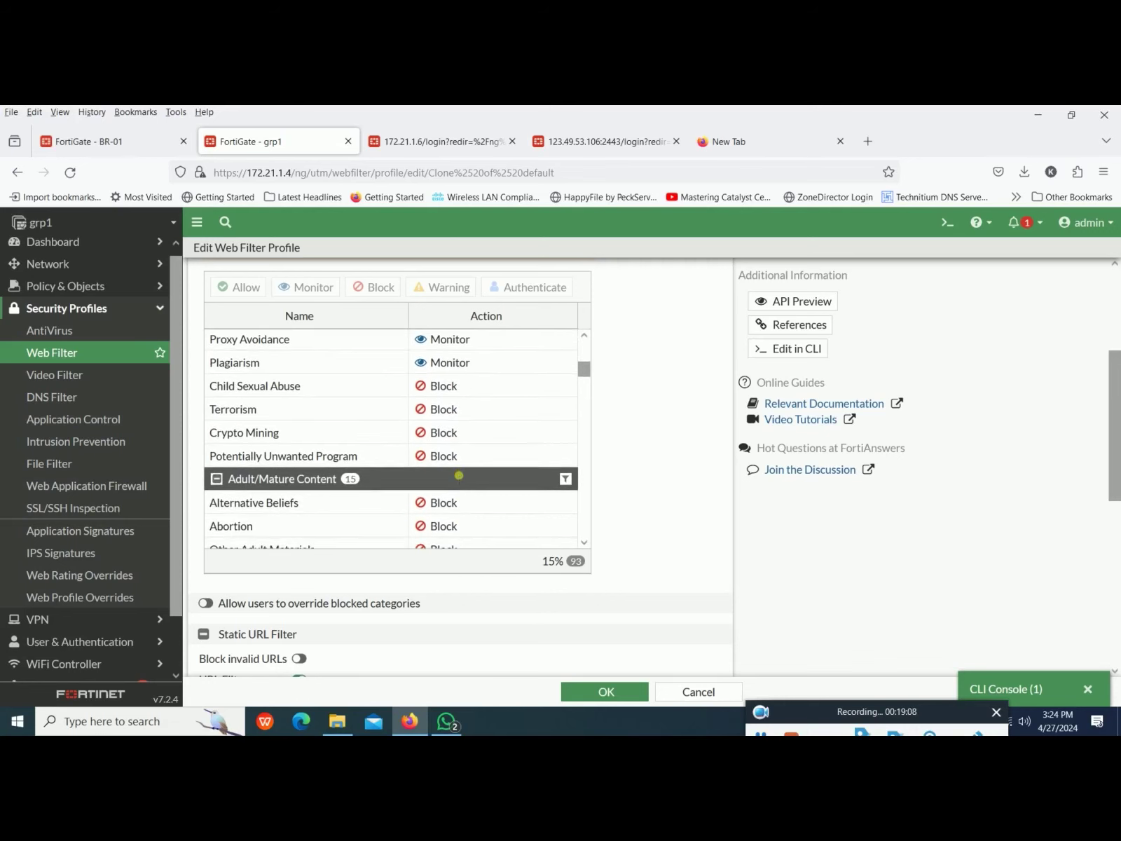
scroll(460, 479, "up", 2)
scroll(459, 476, "down", 2)
scroll(459, 476, "down", 1)
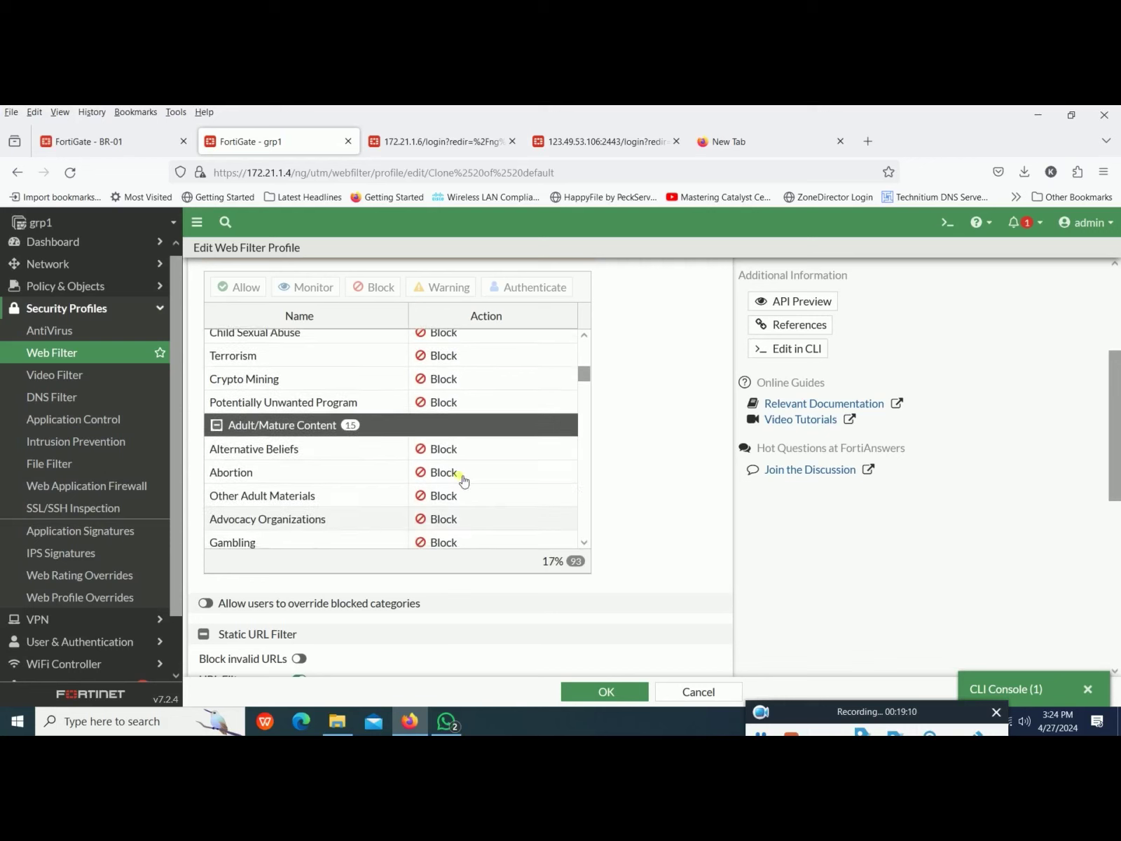
scroll(463, 478, "down", 1)
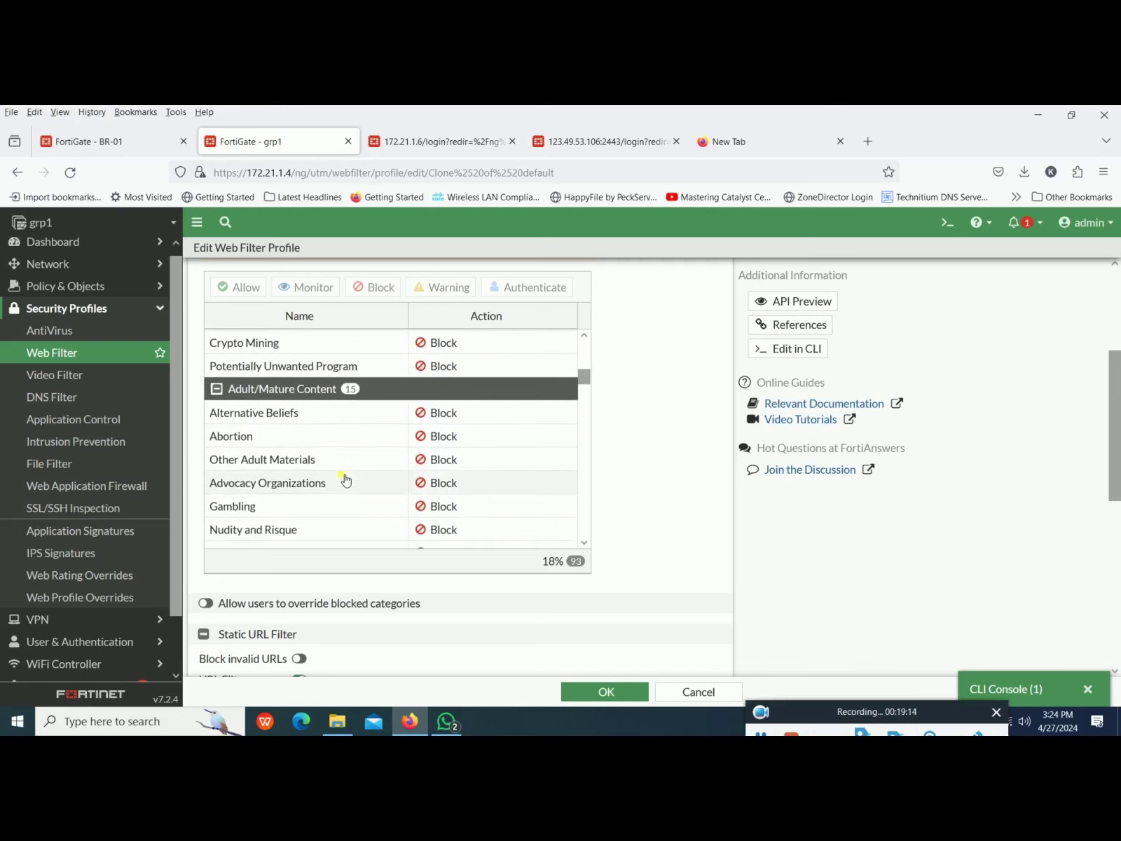
Step: Review the actions assigned to the web categories in the Adult/Mature Content and Bandwidth Consuming groups
scroll(345, 480, "down", 3)
scroll(346, 480, "down", 1)
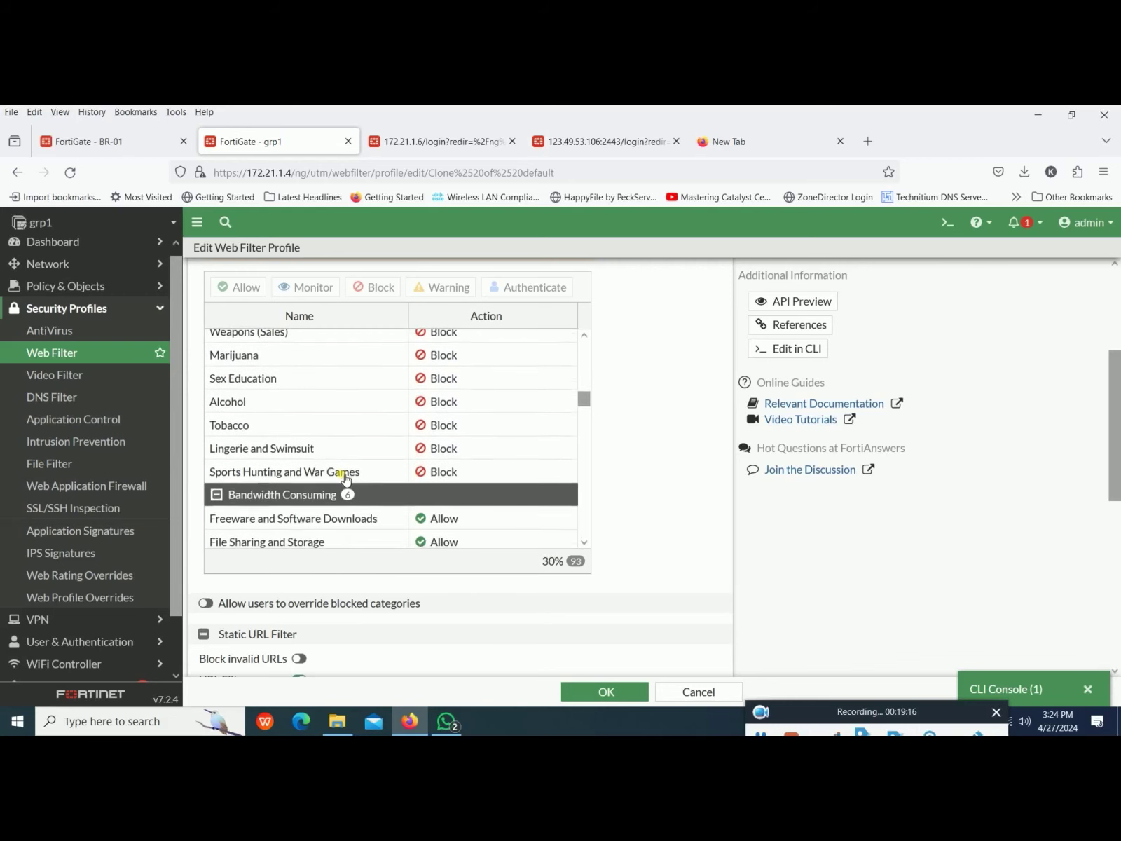
scroll(346, 480, "up", 2)
scroll(345, 480, "up", 2)
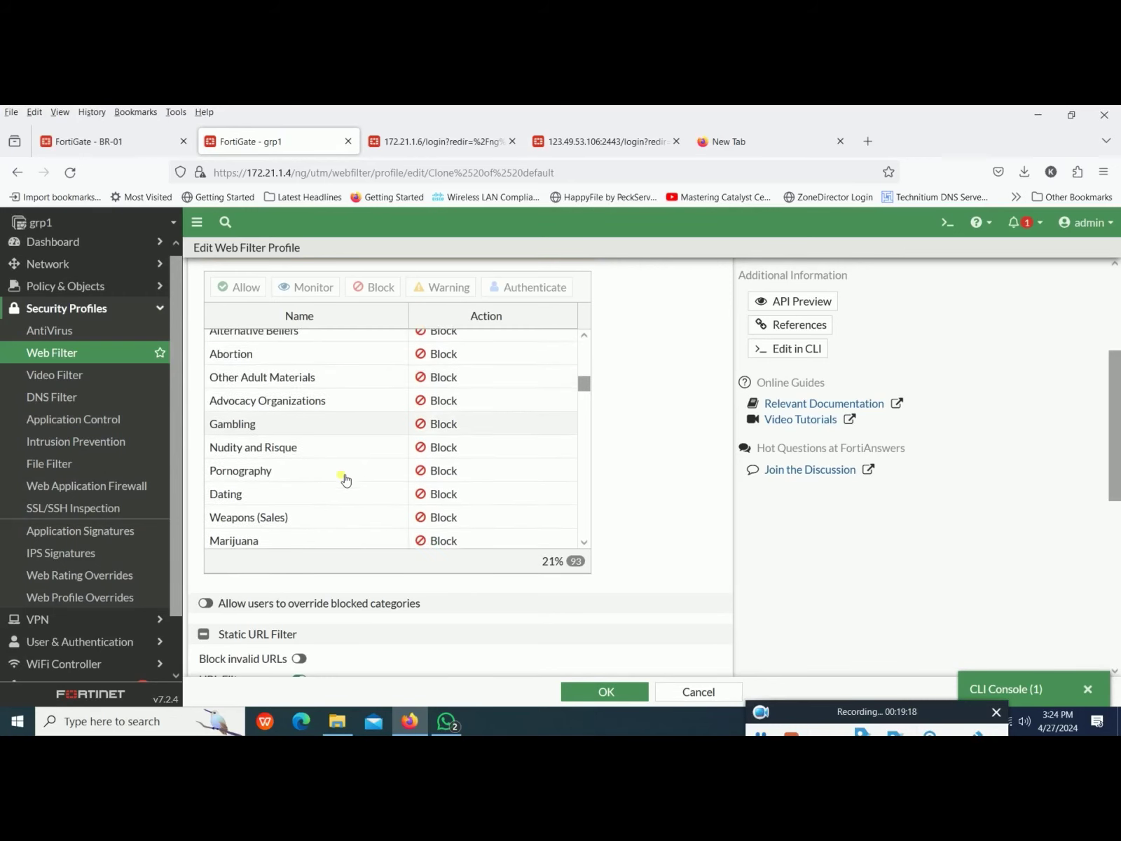
scroll(345, 480, "down", 4)
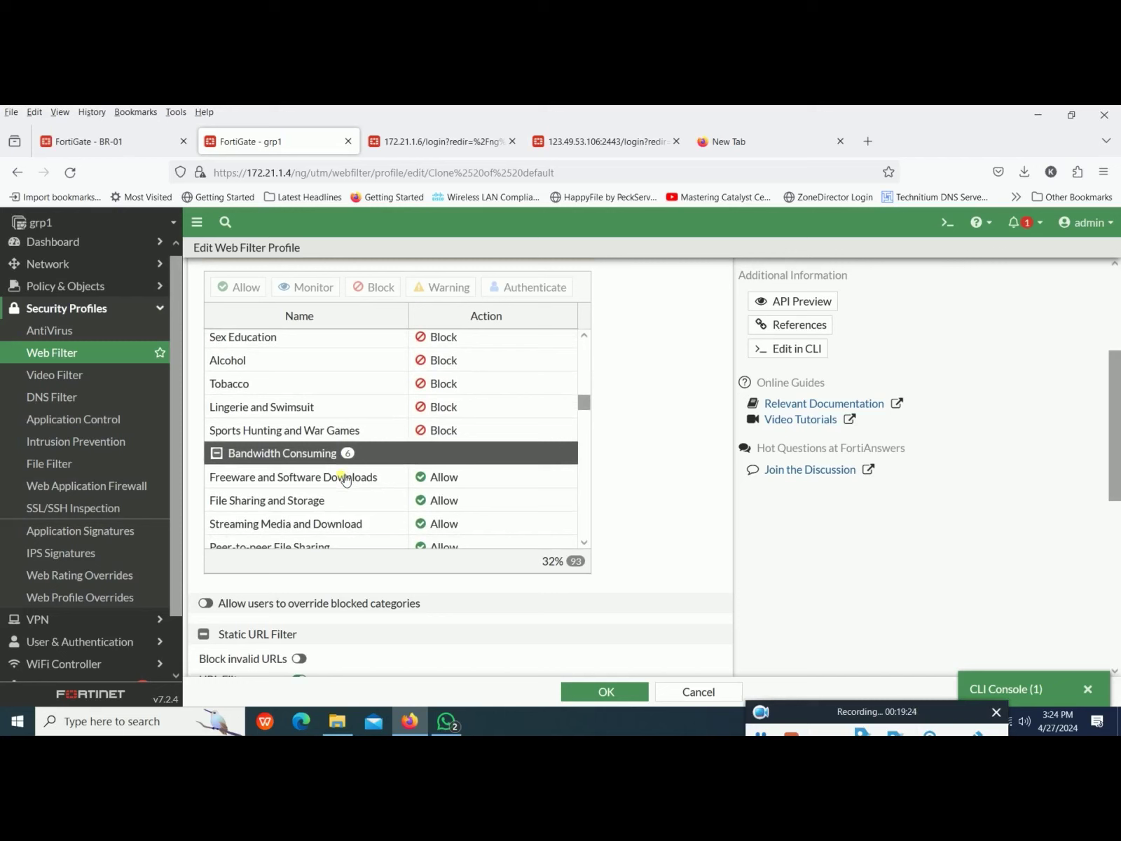
scroll(468, 433, "down", 2)
scroll(467, 433, "up", 3)
scroll(467, 433, "down", 2)
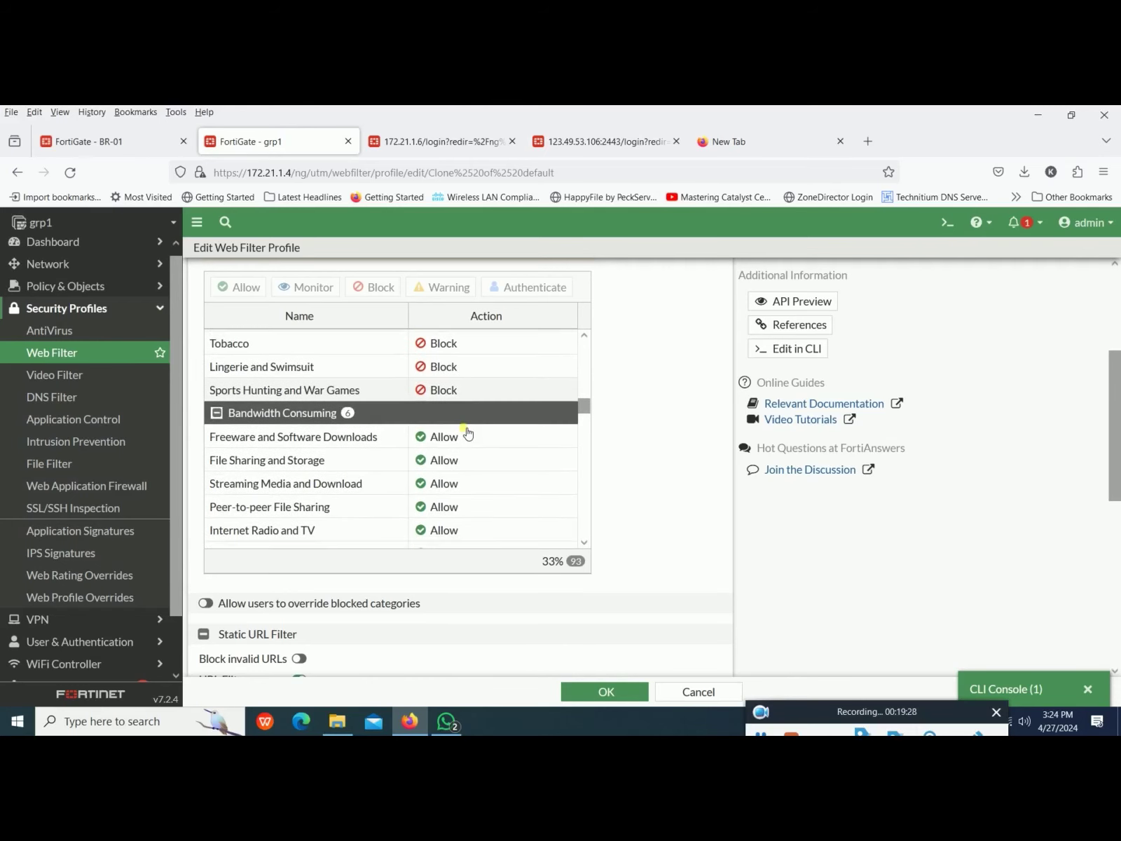
scroll(467, 433, "down", 1)
scroll(468, 433, "down", 1)
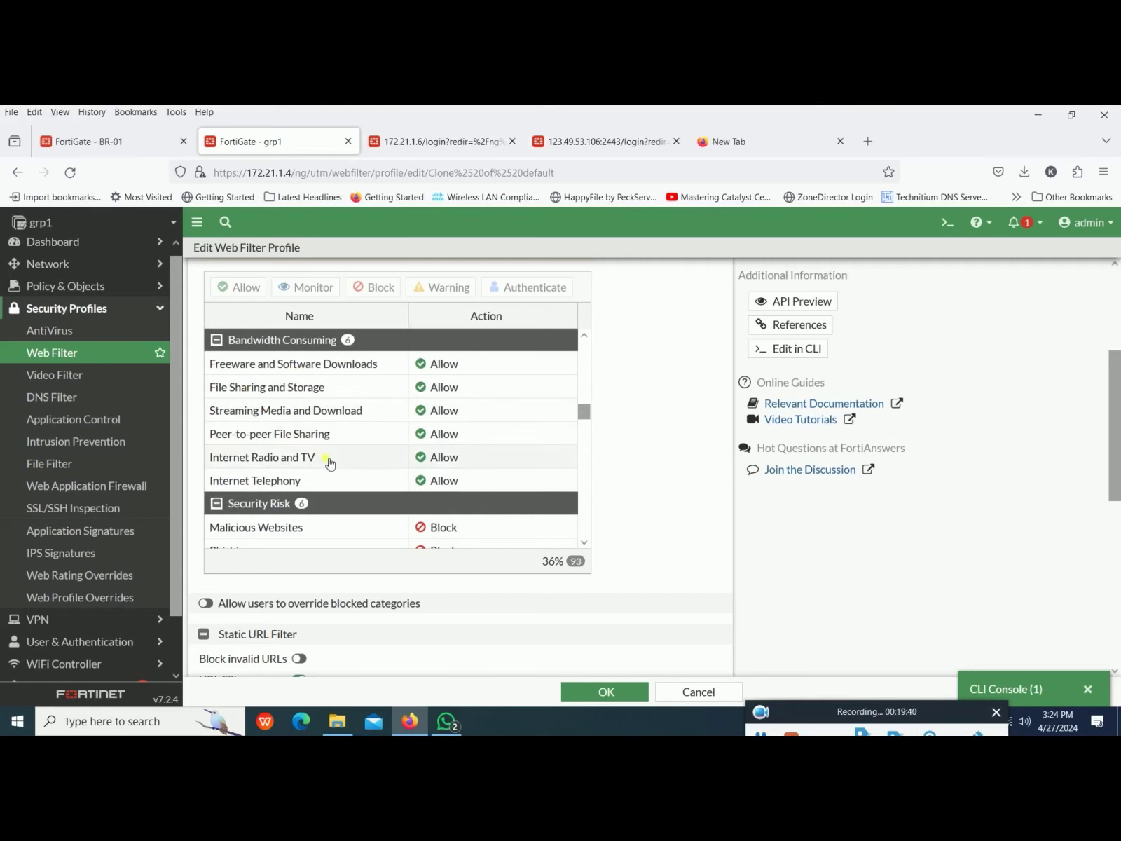
Step: Examine the Security Risk group's category actions and the actions available for the Newly Registered Domain category
scroll(328, 463, "down", 1)
scroll(325, 463, "down", 2)
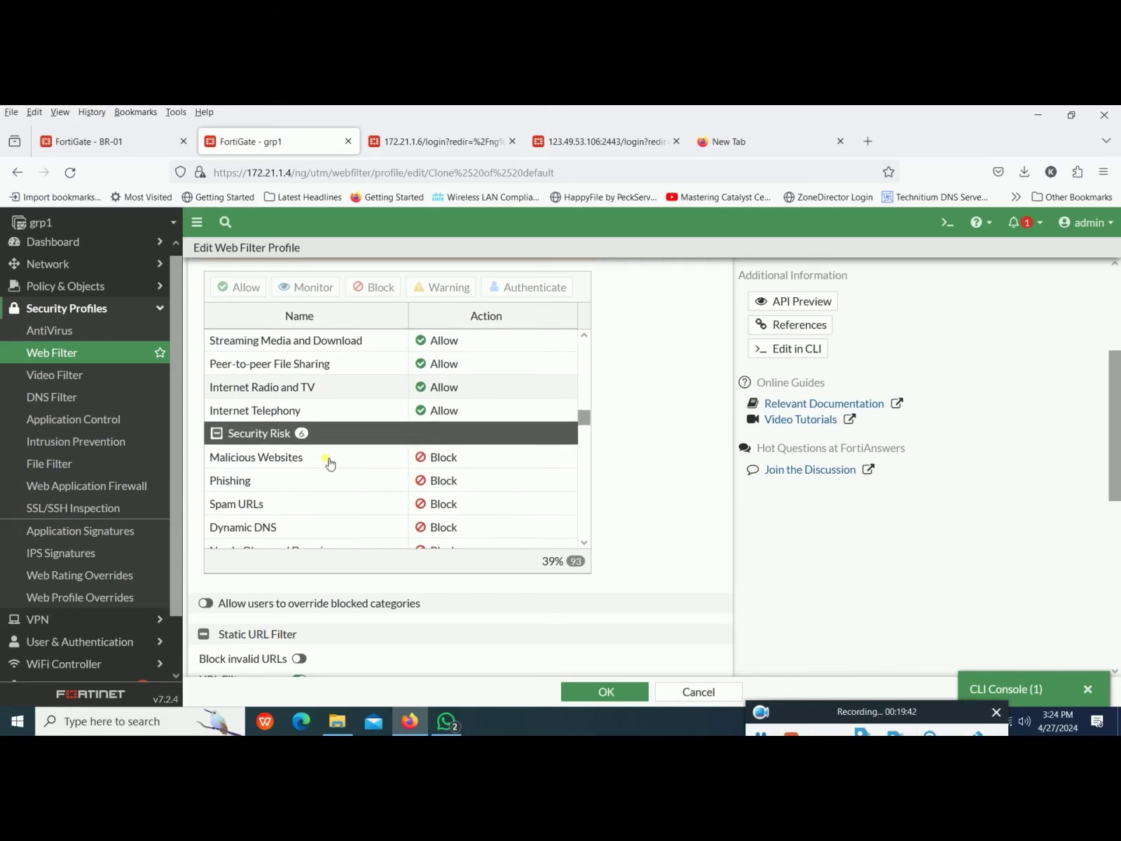
scroll(309, 473, "down", 1)
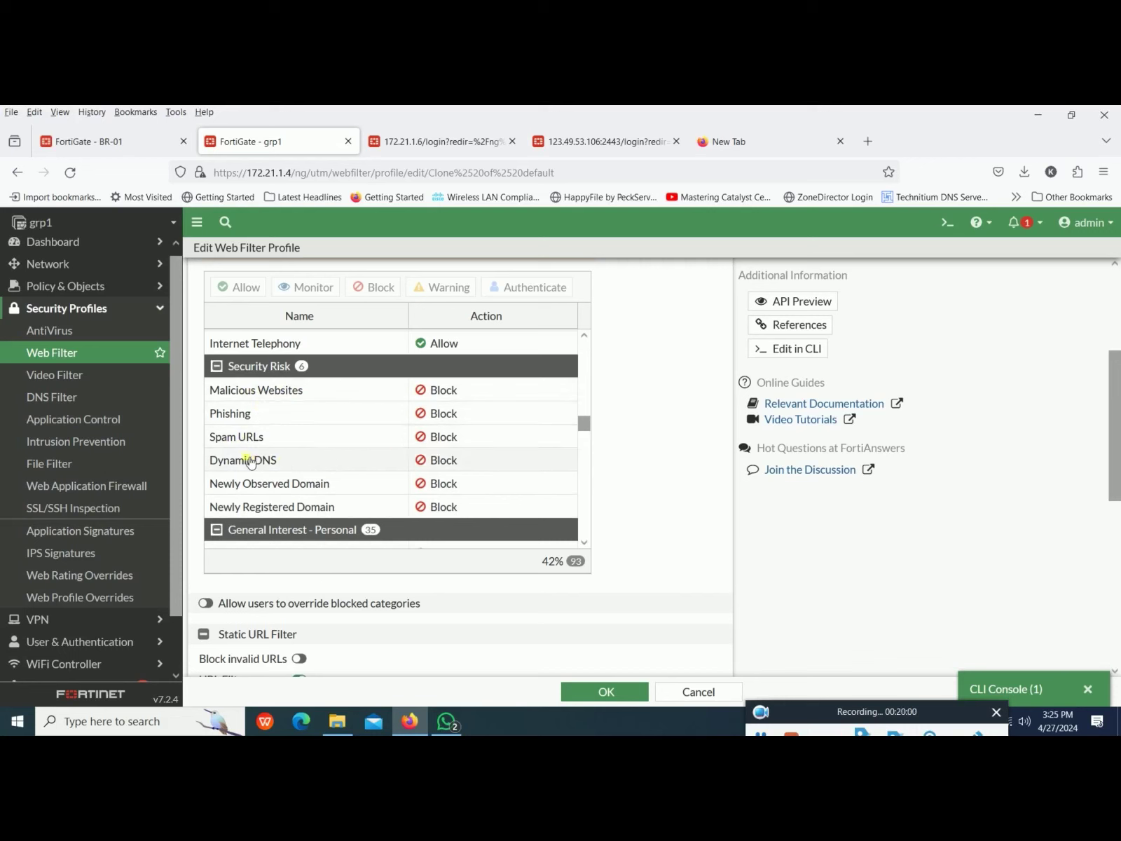
mouse_move(264, 490)
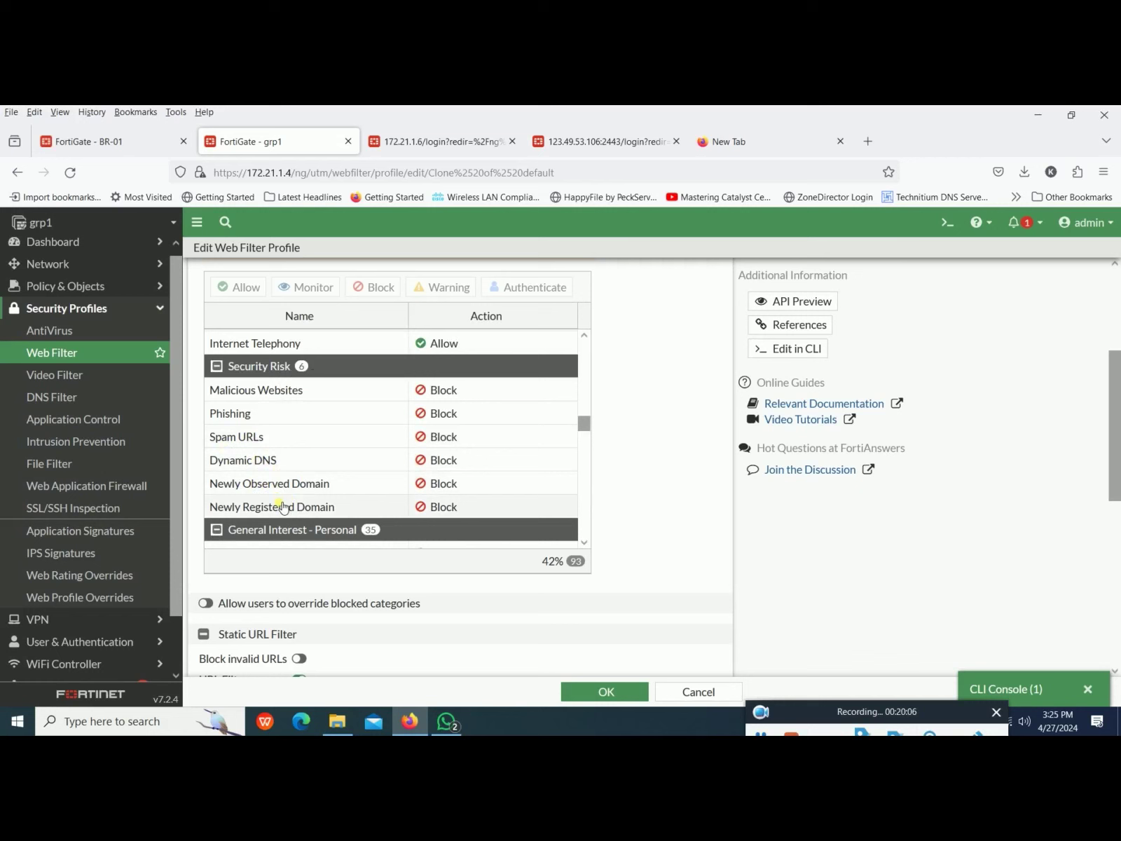
scroll(374, 489, "down", 1)
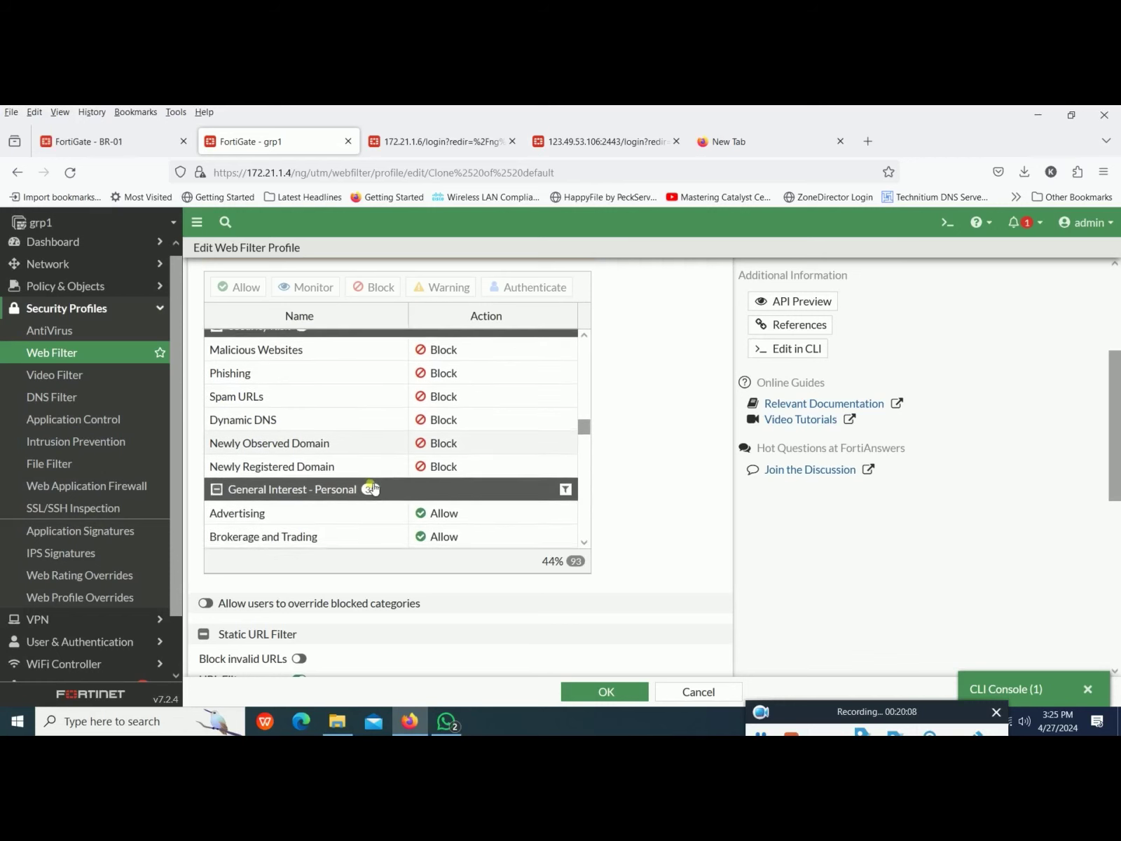
left_click(456, 467)
right_click(459, 468)
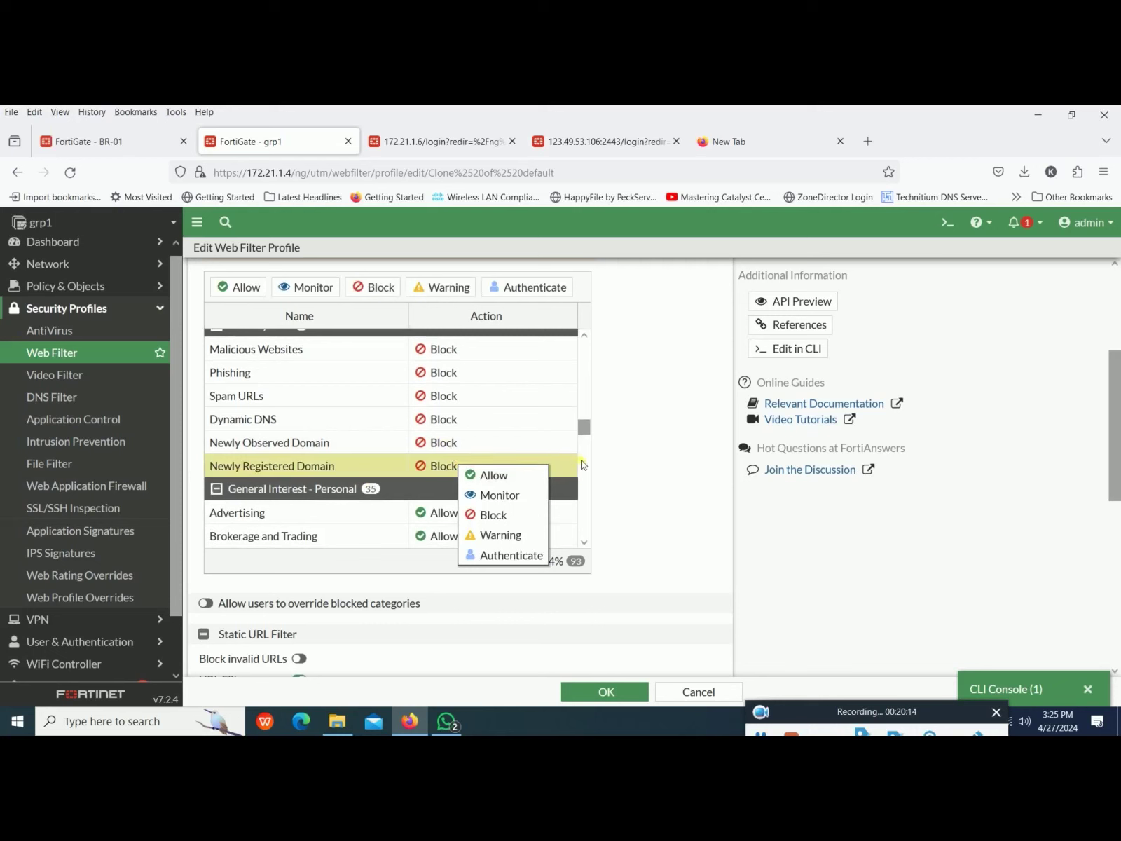
left_click(625, 468)
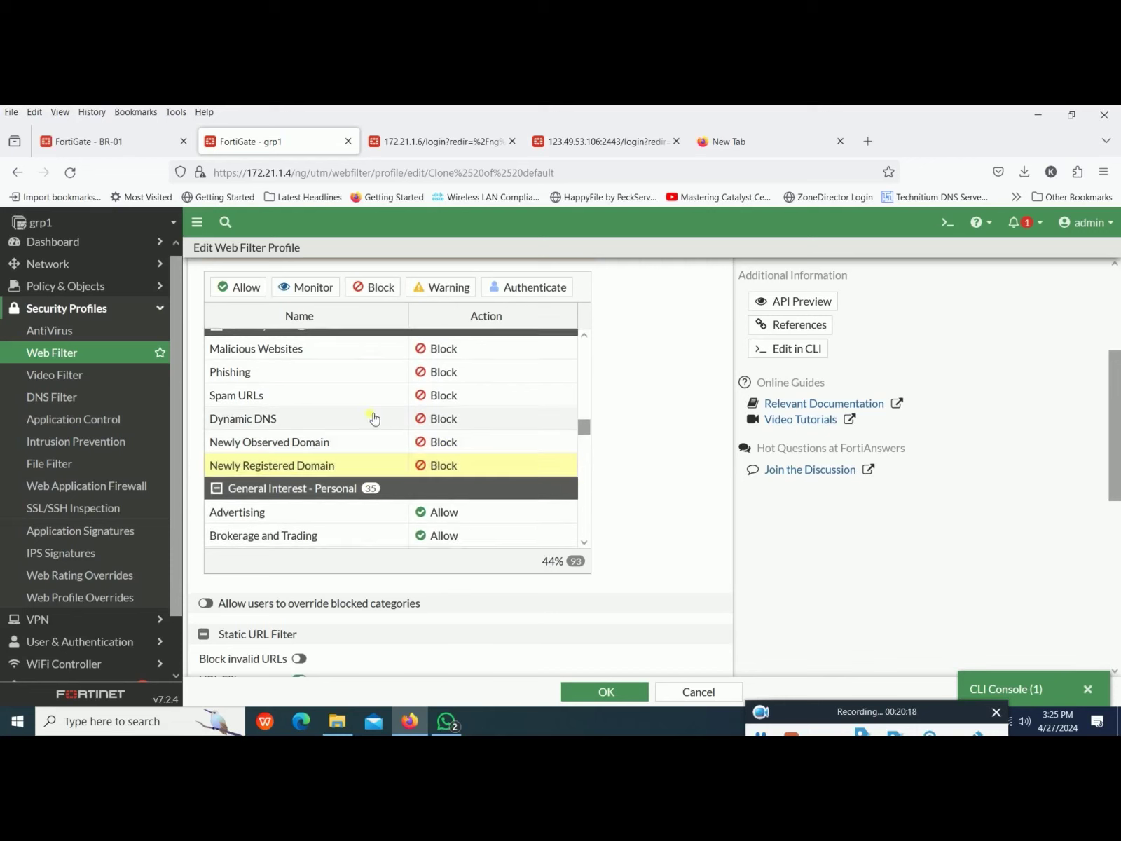
Step: Set the Dynamic DNS category's action to Block
left_click(330, 422)
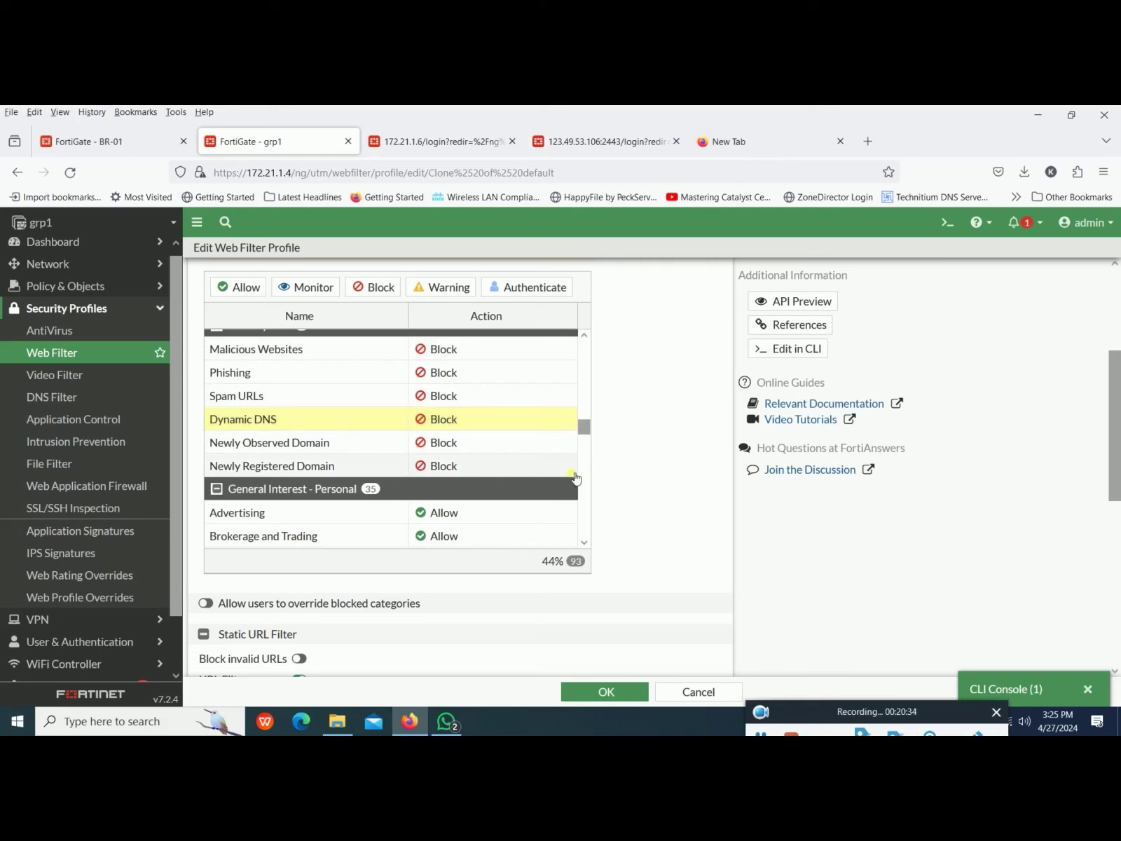
left_click(443, 427)
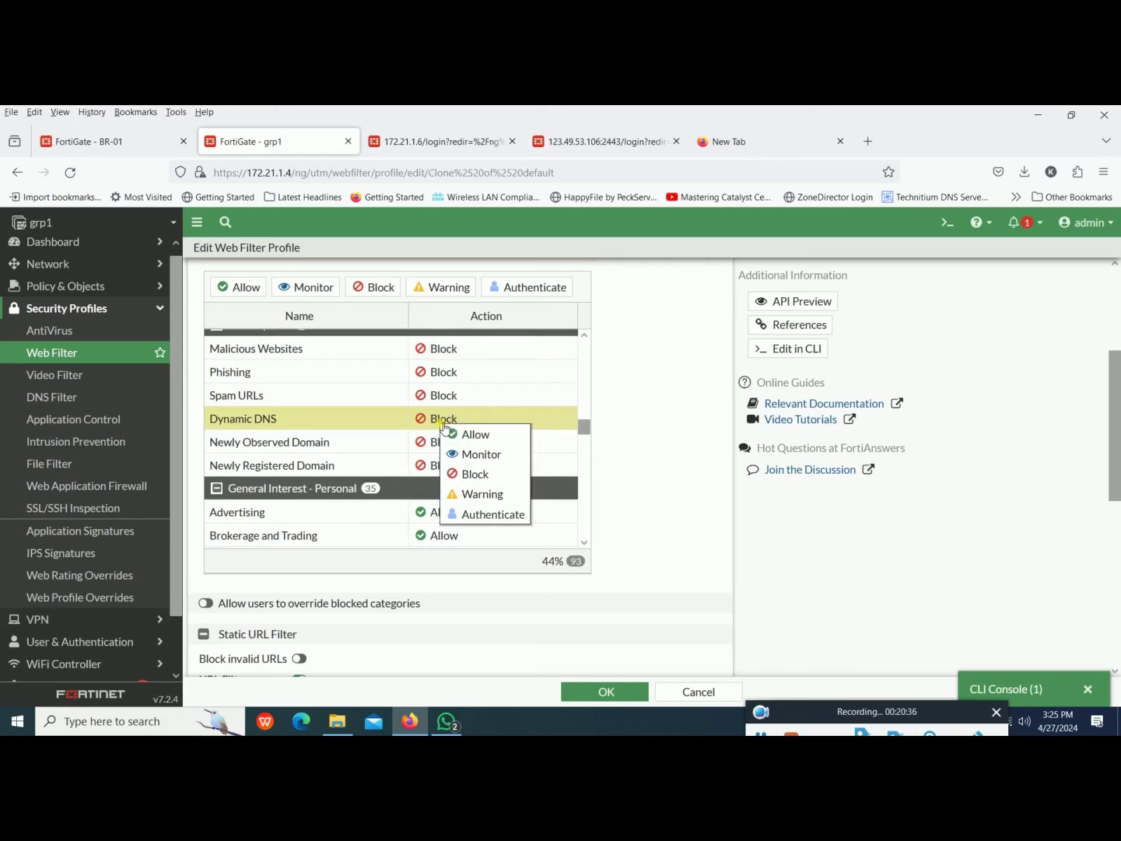
left_click(480, 475)
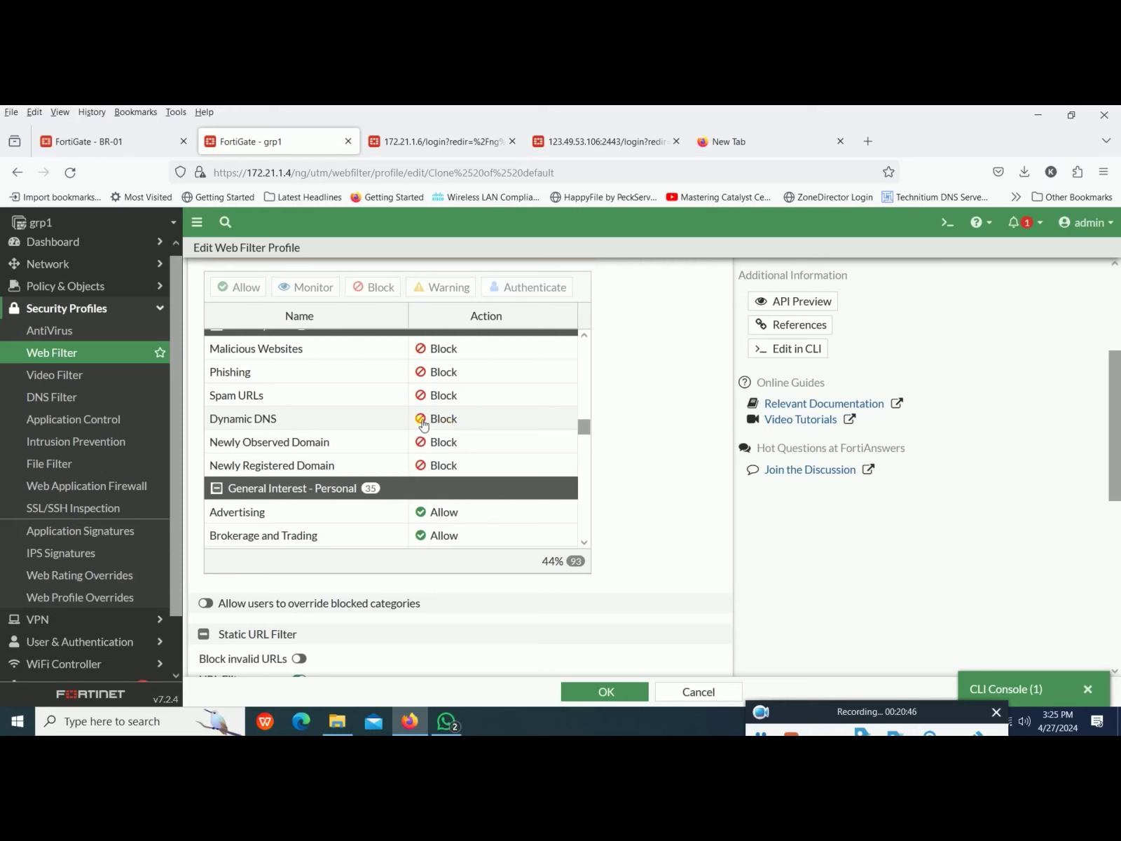
Step: Select the Newly Registered Domain and Newly Observed Domain categories together and examine their descriptions and actions
left_click(326, 466)
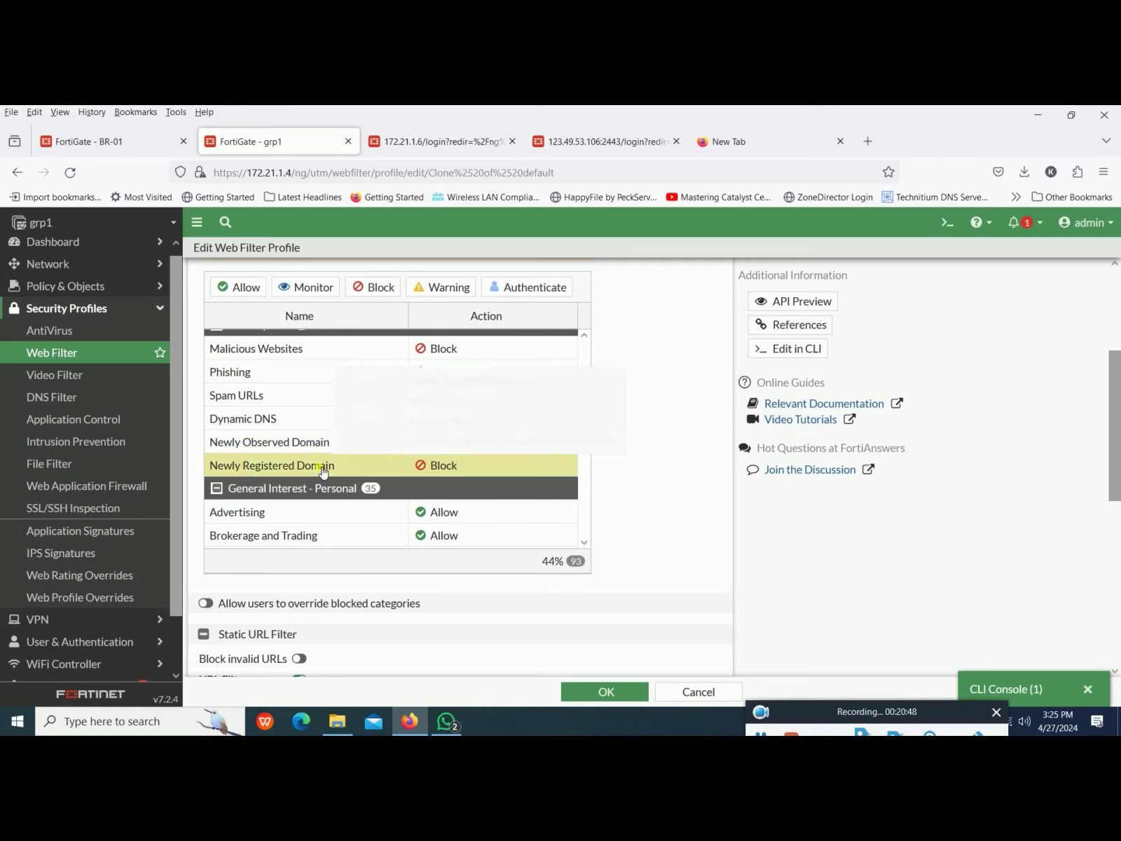
left_click(317, 445, "ctrl")
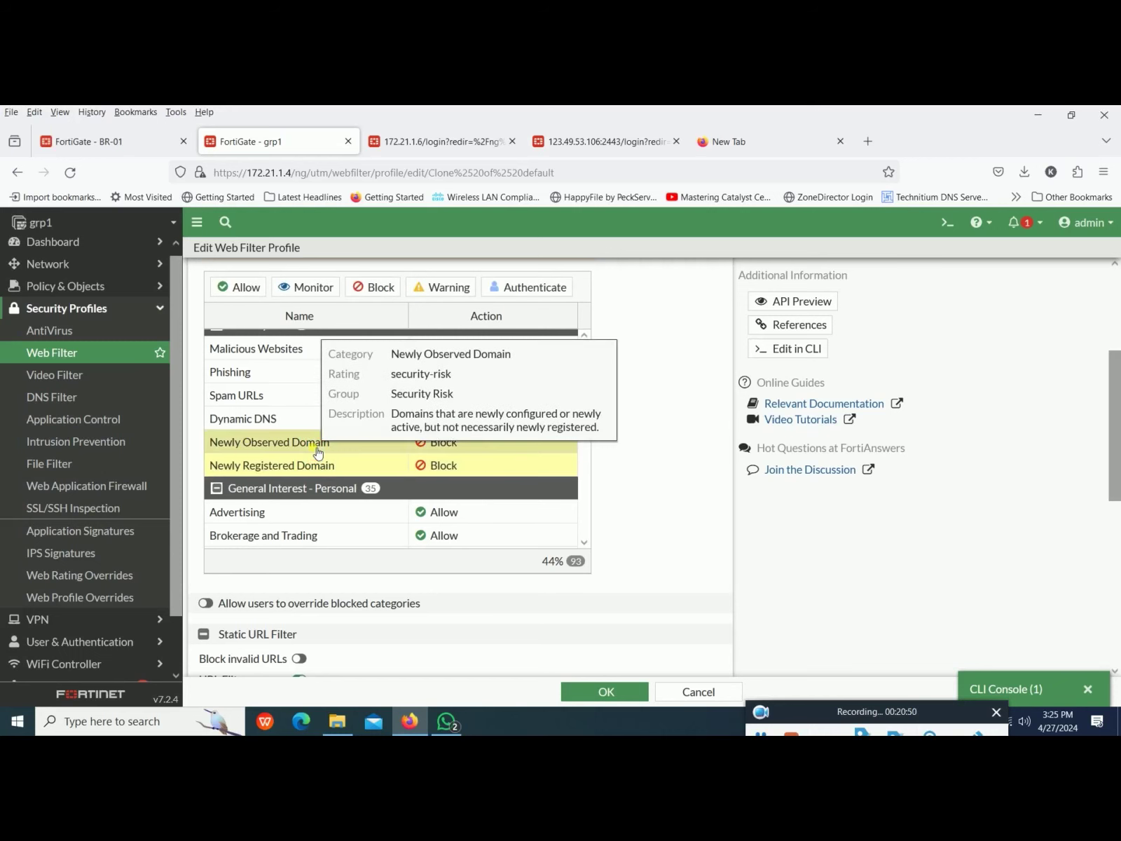
mouse_move(338, 474)
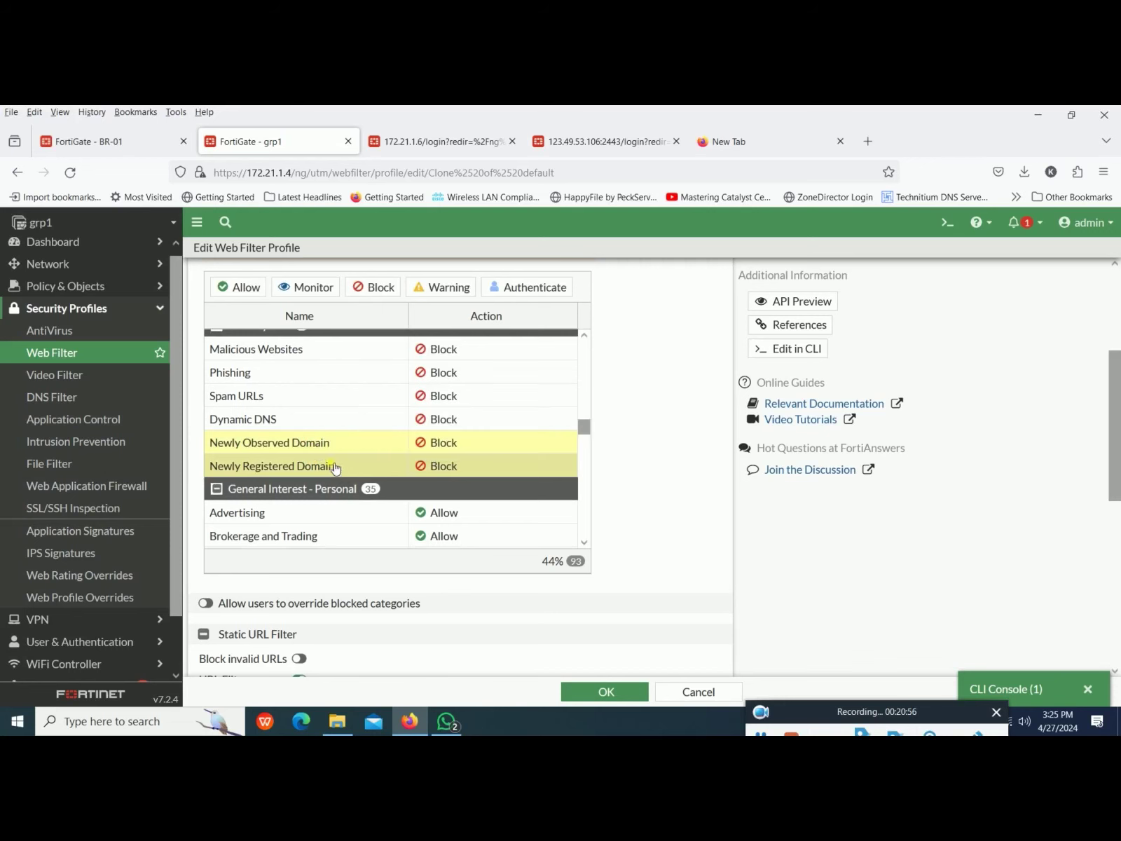
mouse_move(279, 468)
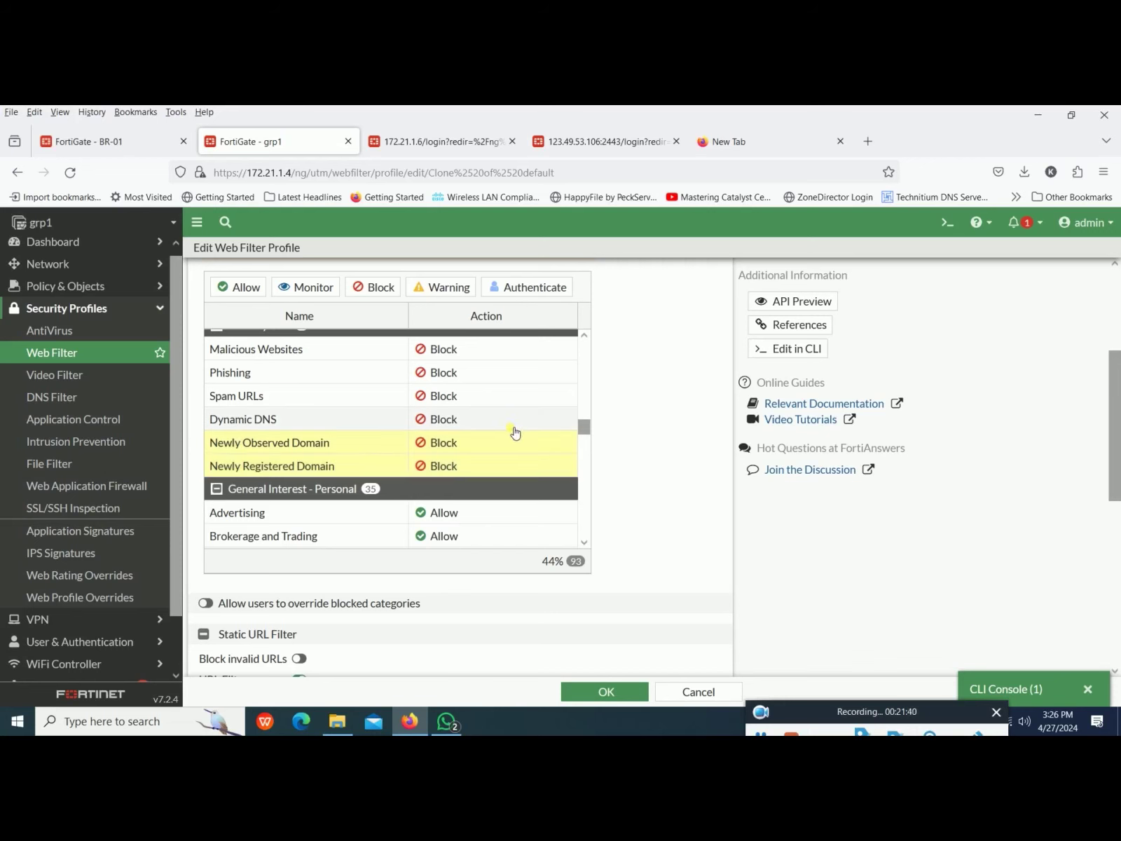
scroll(515, 432, "down", 1)
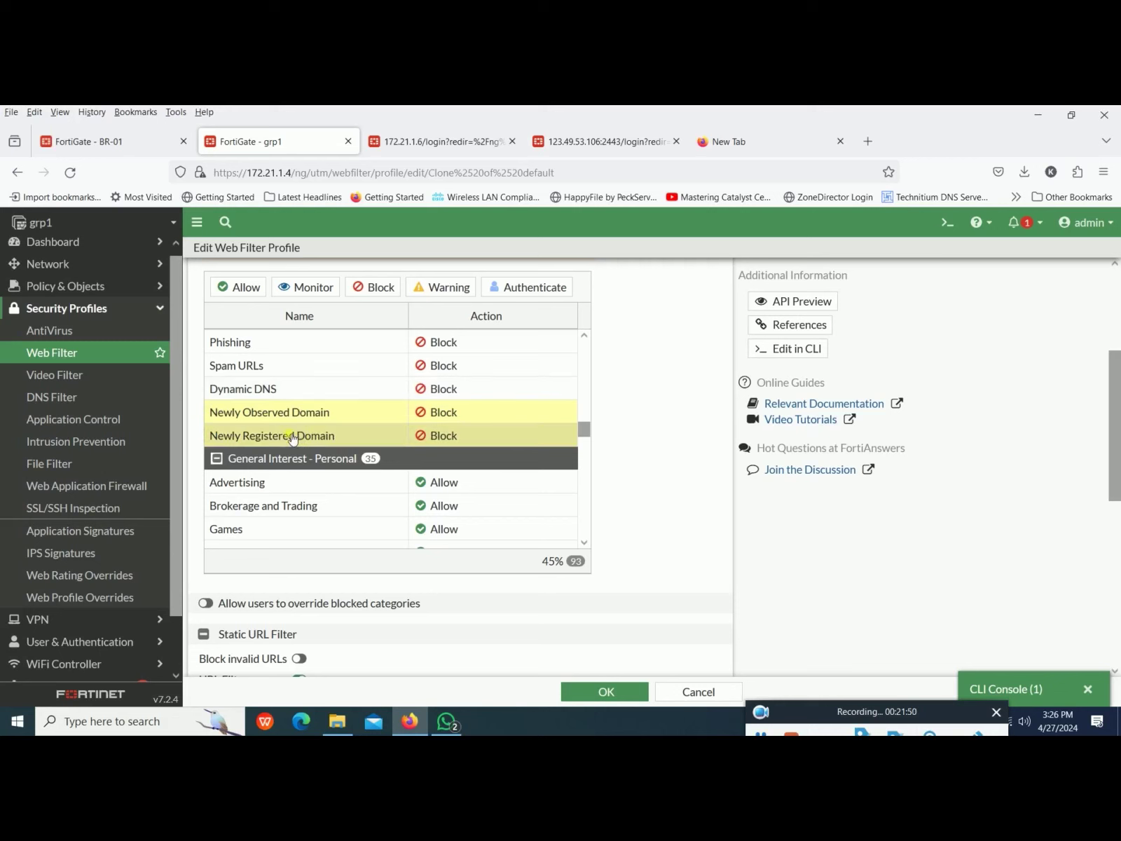
mouse_move(303, 440)
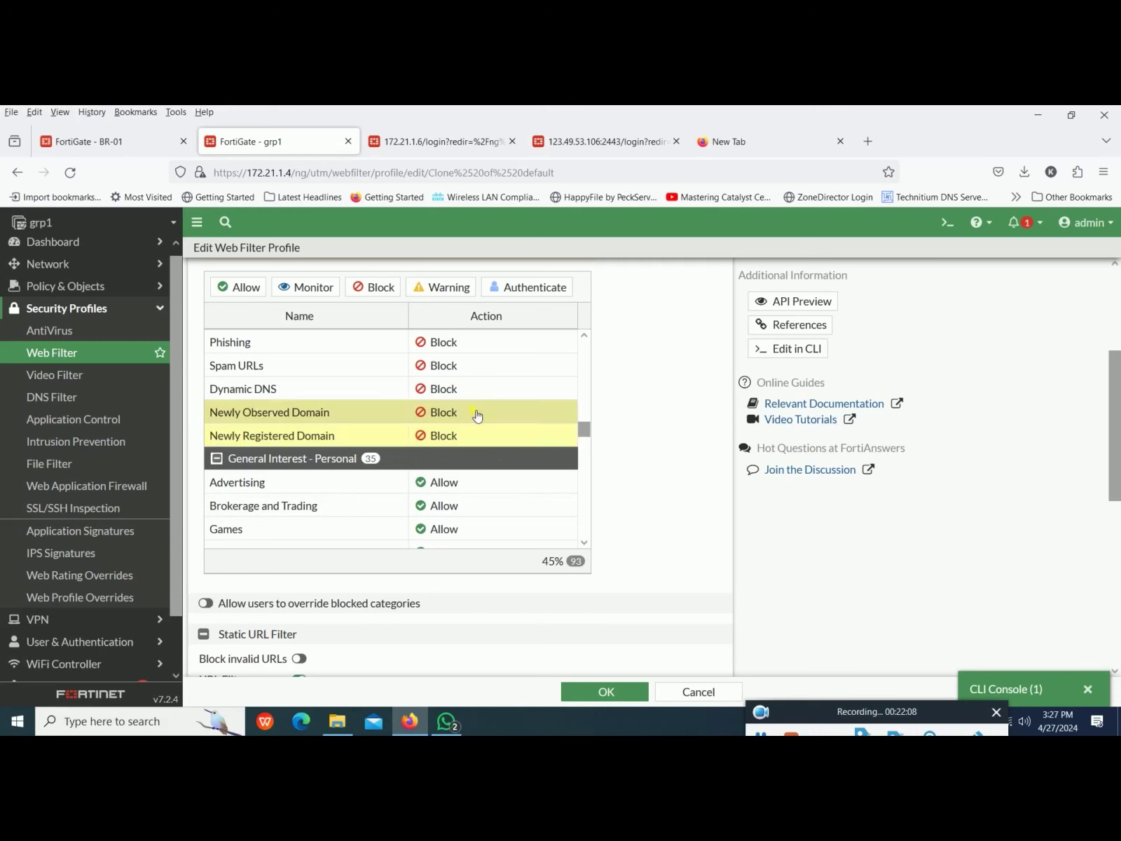
Step: Set the Job Search category's action to Block in the General Interest - Personal group
scroll(482, 453, "down", 5)
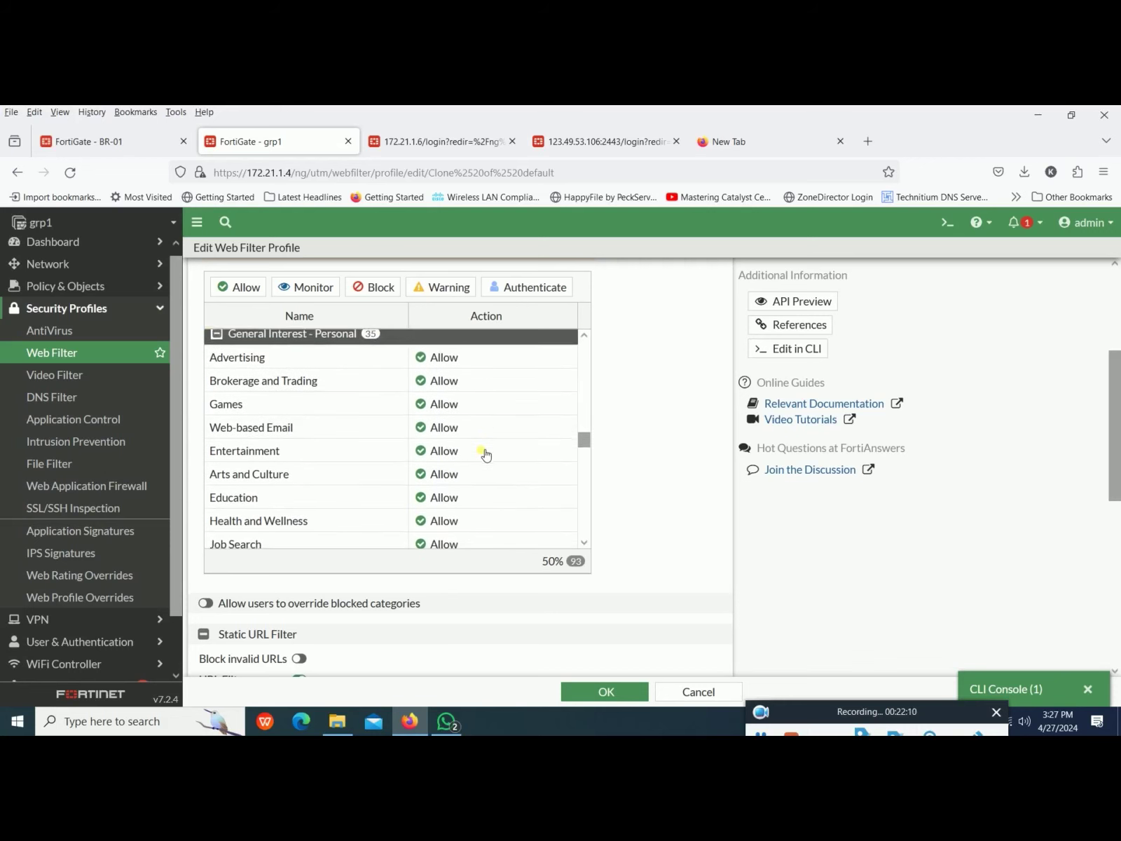
scroll(458, 490, "down", 2)
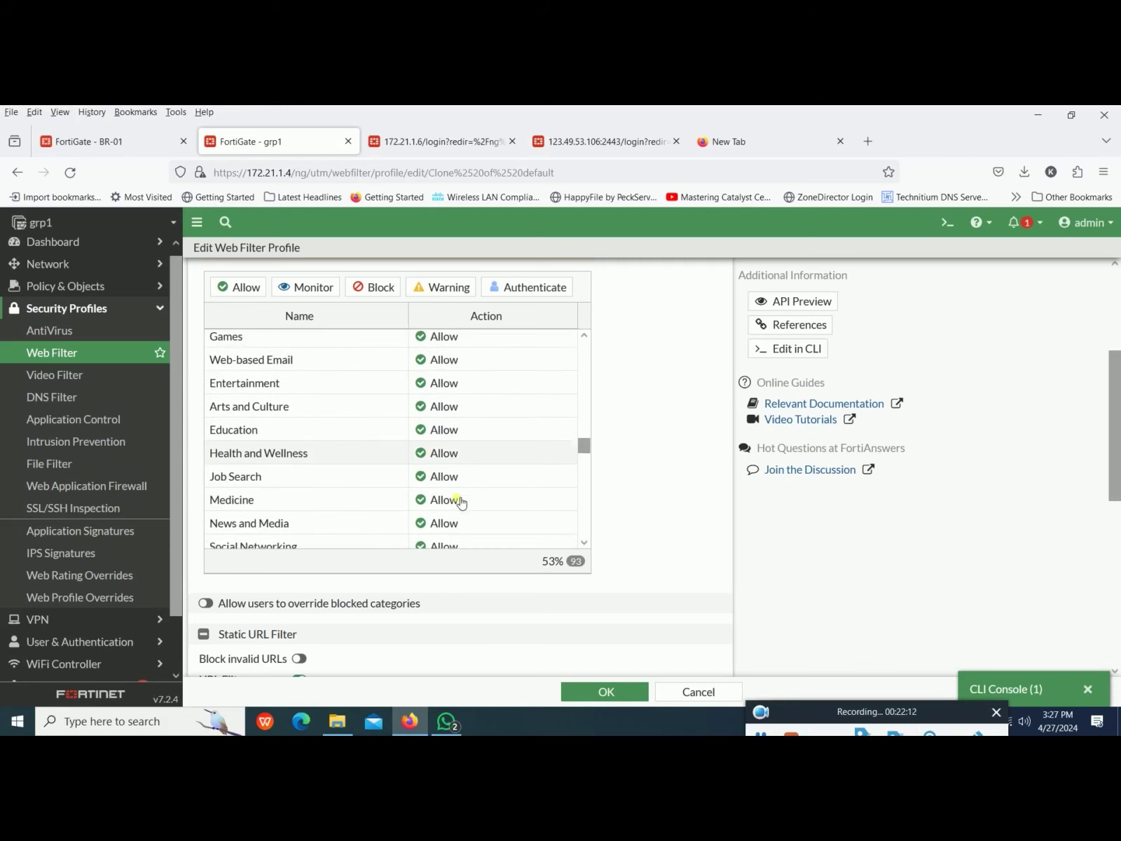
left_click(438, 475)
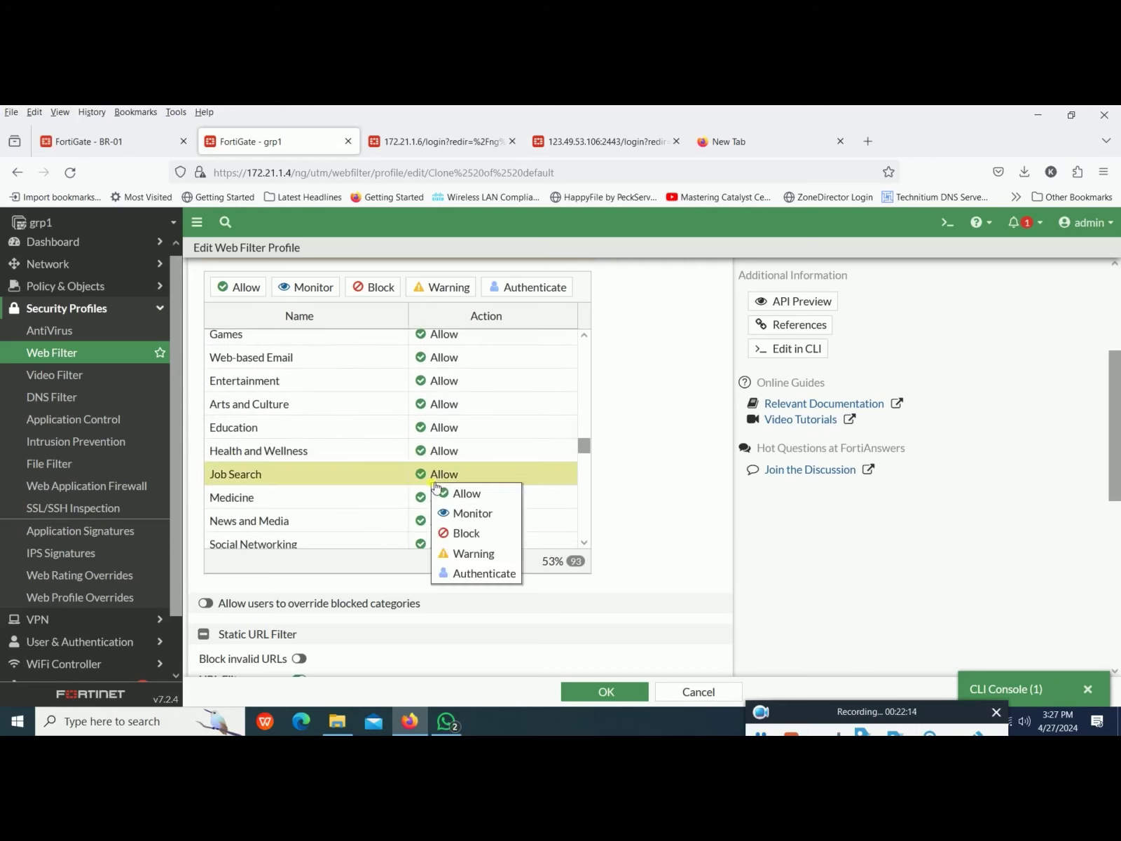
left_click(485, 539)
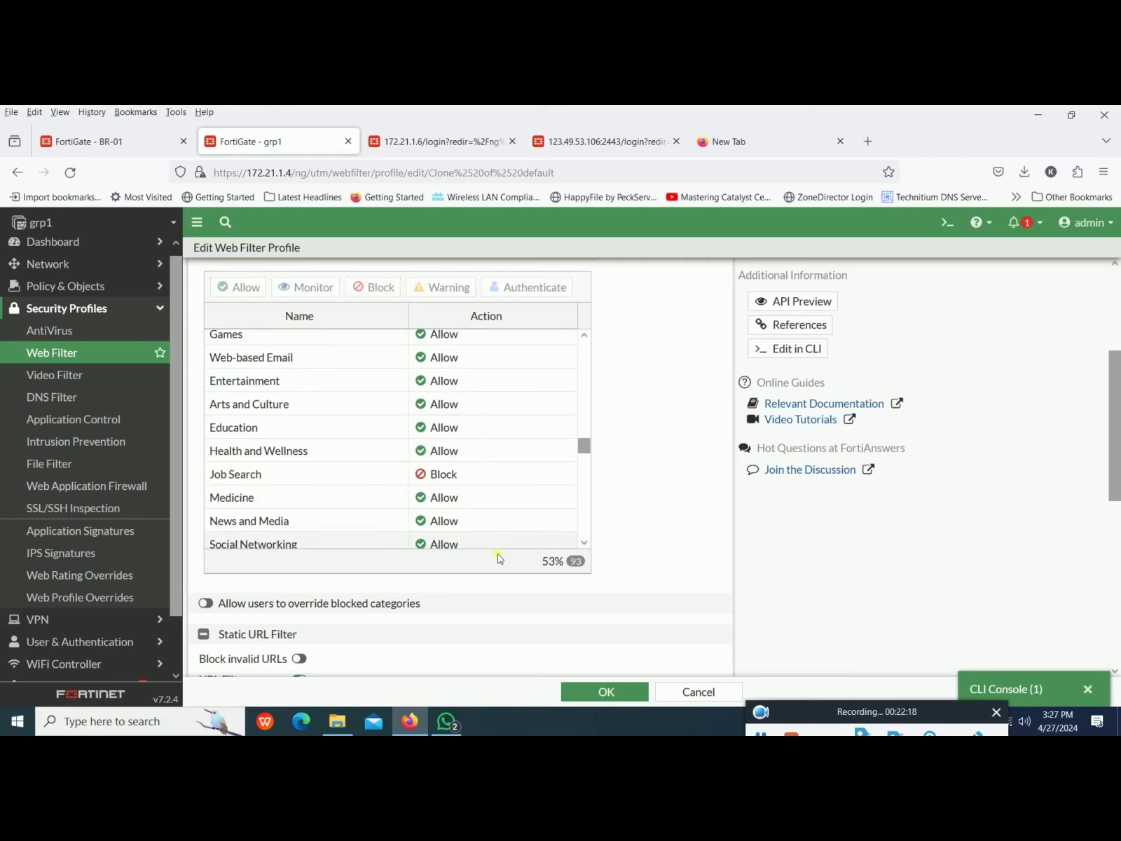
Step: Set the Advertising category's action to Block in the General Interest - Personal group
scroll(504, 460, "up", 3)
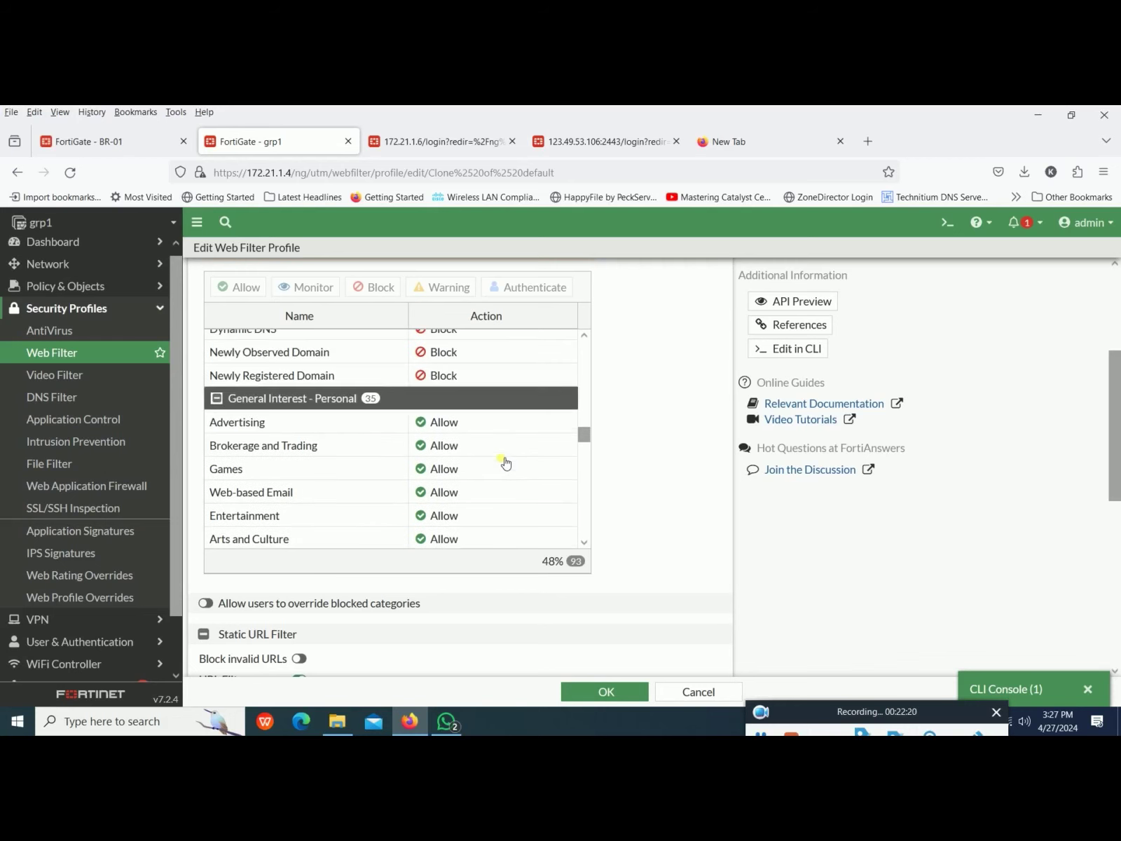
left_click(465, 438)
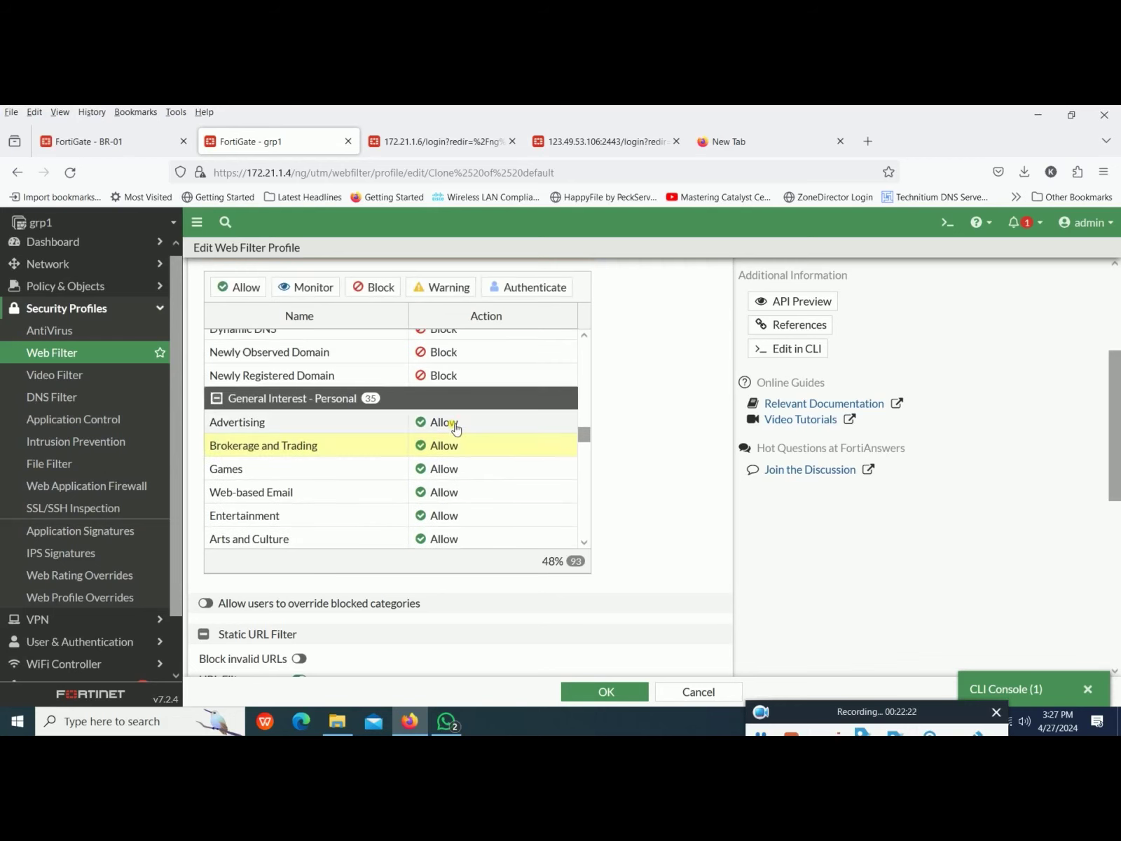
left_click(455, 428)
right_click(455, 427)
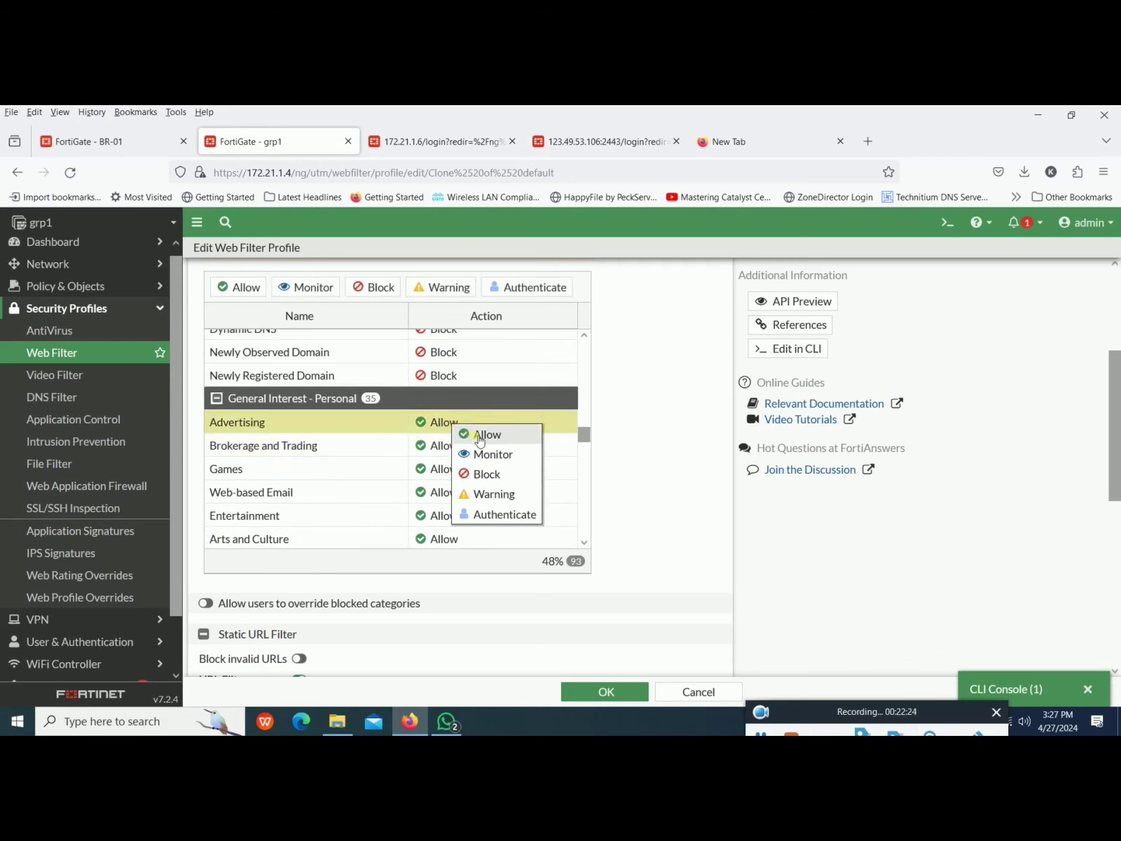
left_click(496, 475)
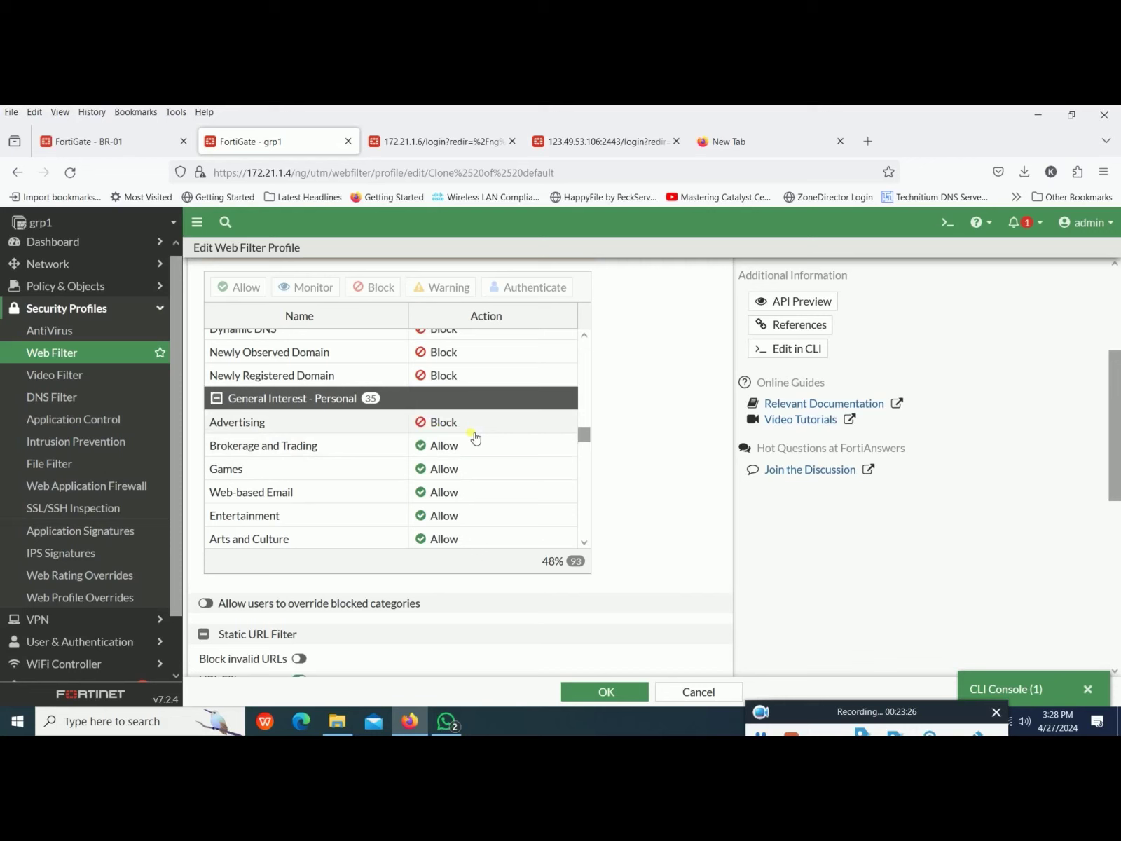
Step: Review the actions of the General Interest - Personal categories, including Social Networking, through to the General Interest - Business group
scroll(473, 436, "down", 1)
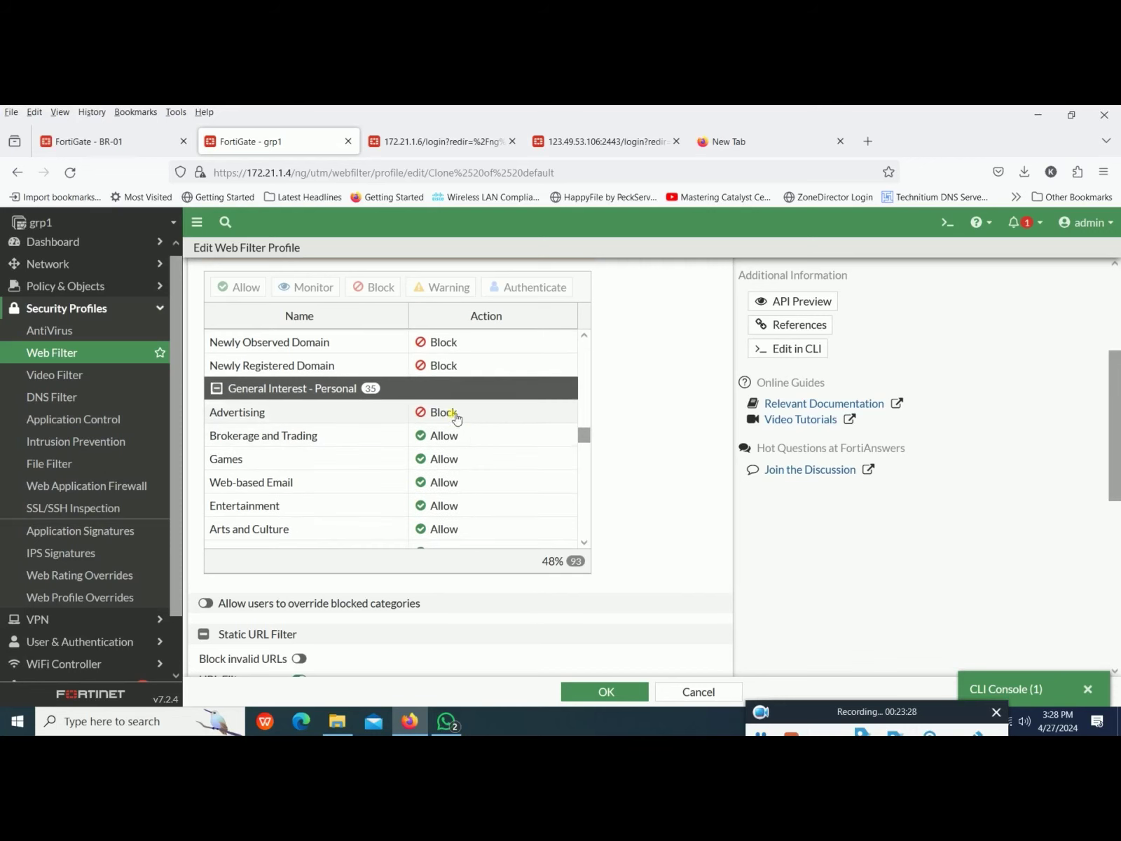
left_click(456, 417)
scroll(495, 490, "down", 3)
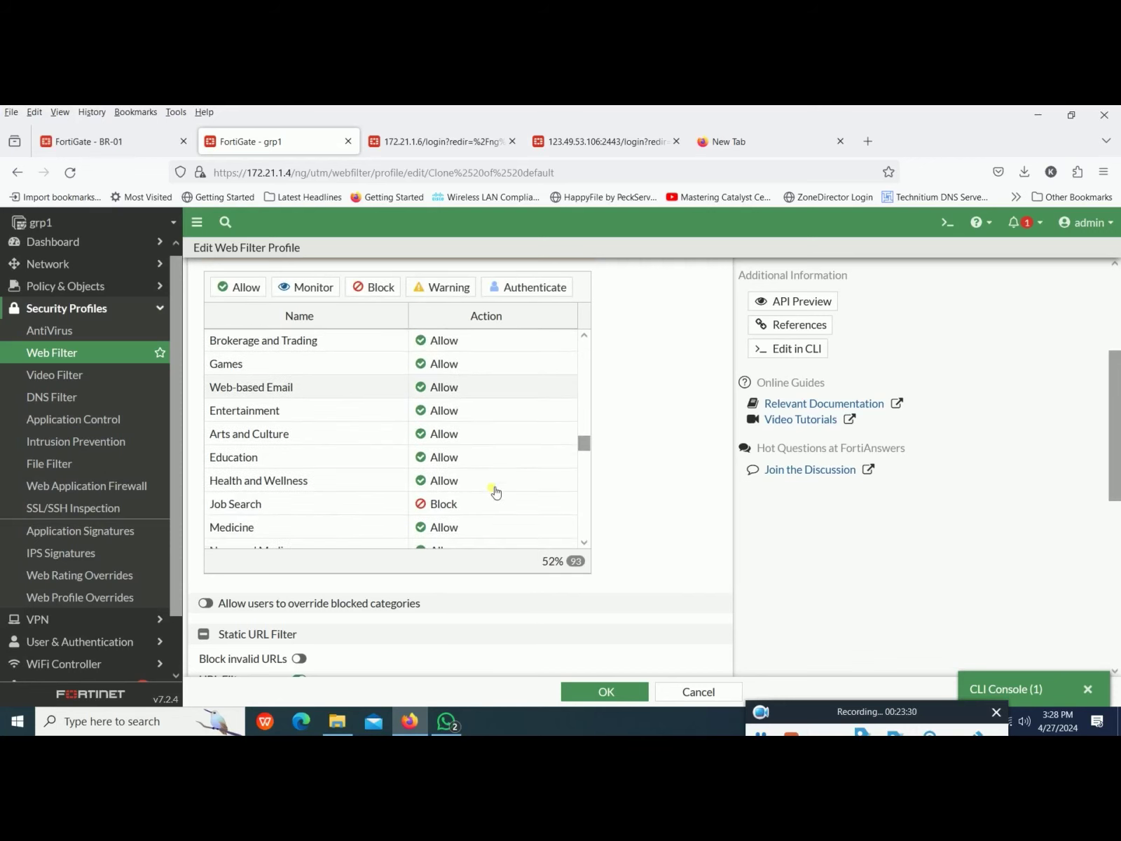
left_click(405, 475)
scroll(493, 490, "down", 2)
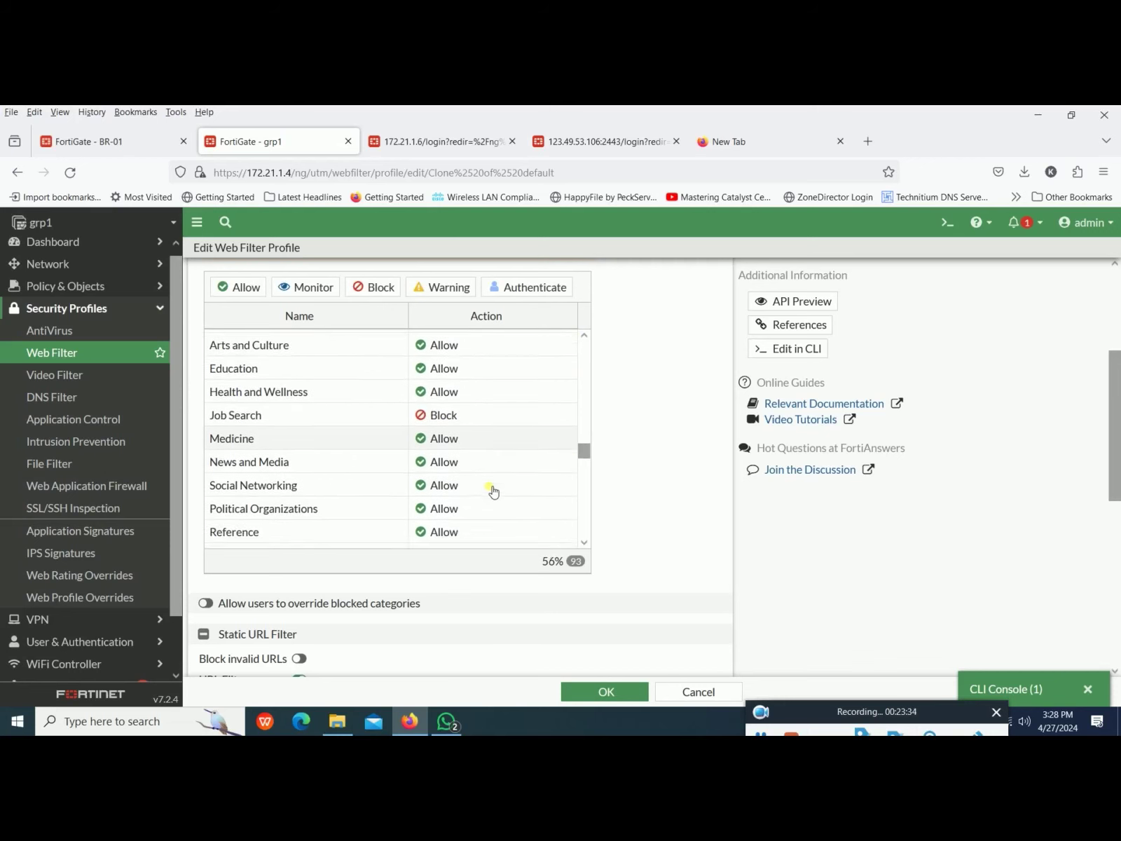
left_click(440, 457)
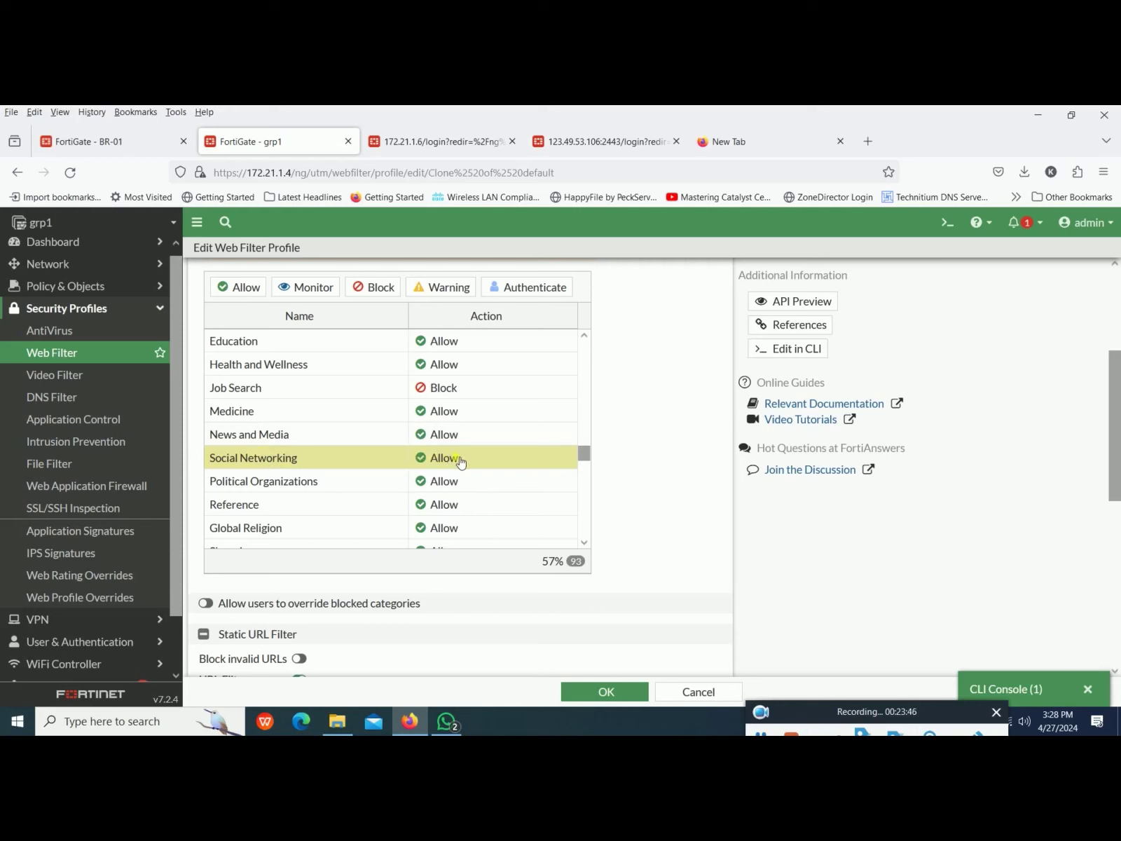
scroll(460, 461, "down", 1)
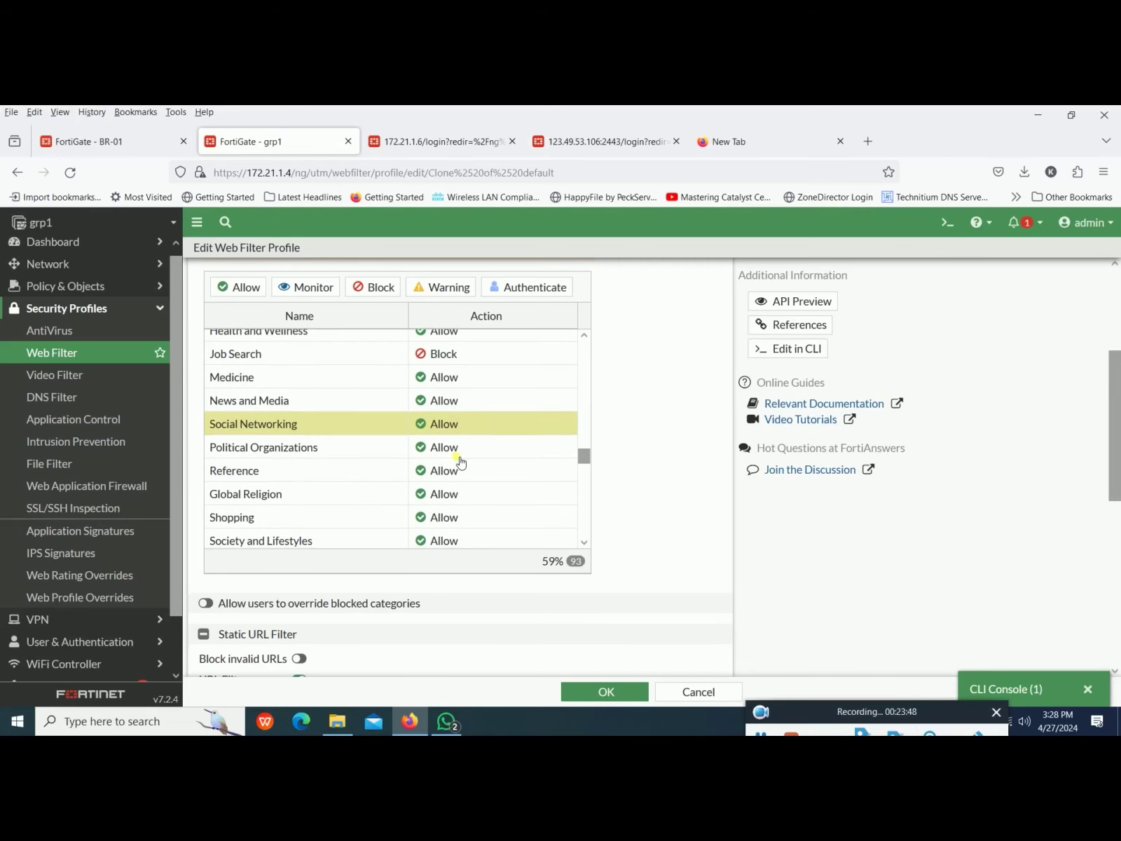
scroll(460, 461, "down", 2)
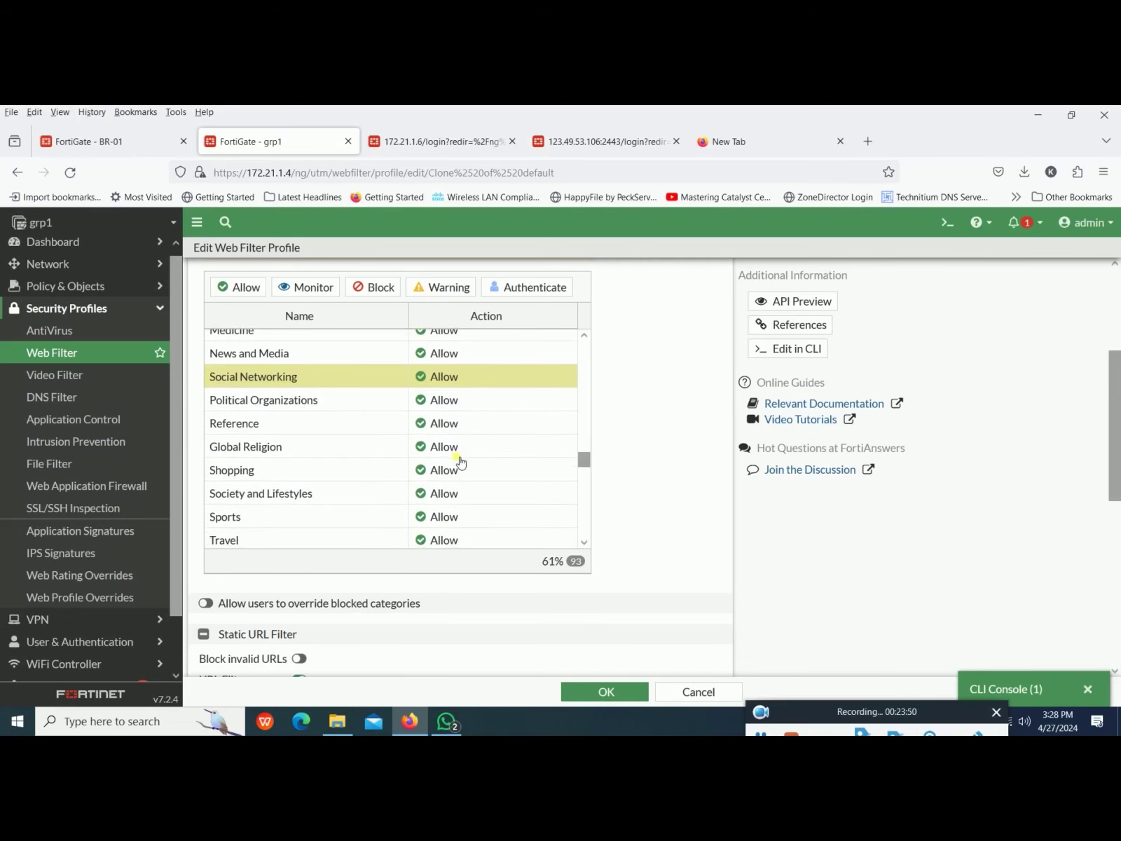
scroll(461, 461, "down", 5)
scroll(461, 461, "down", 6)
scroll(457, 461, "down", 4)
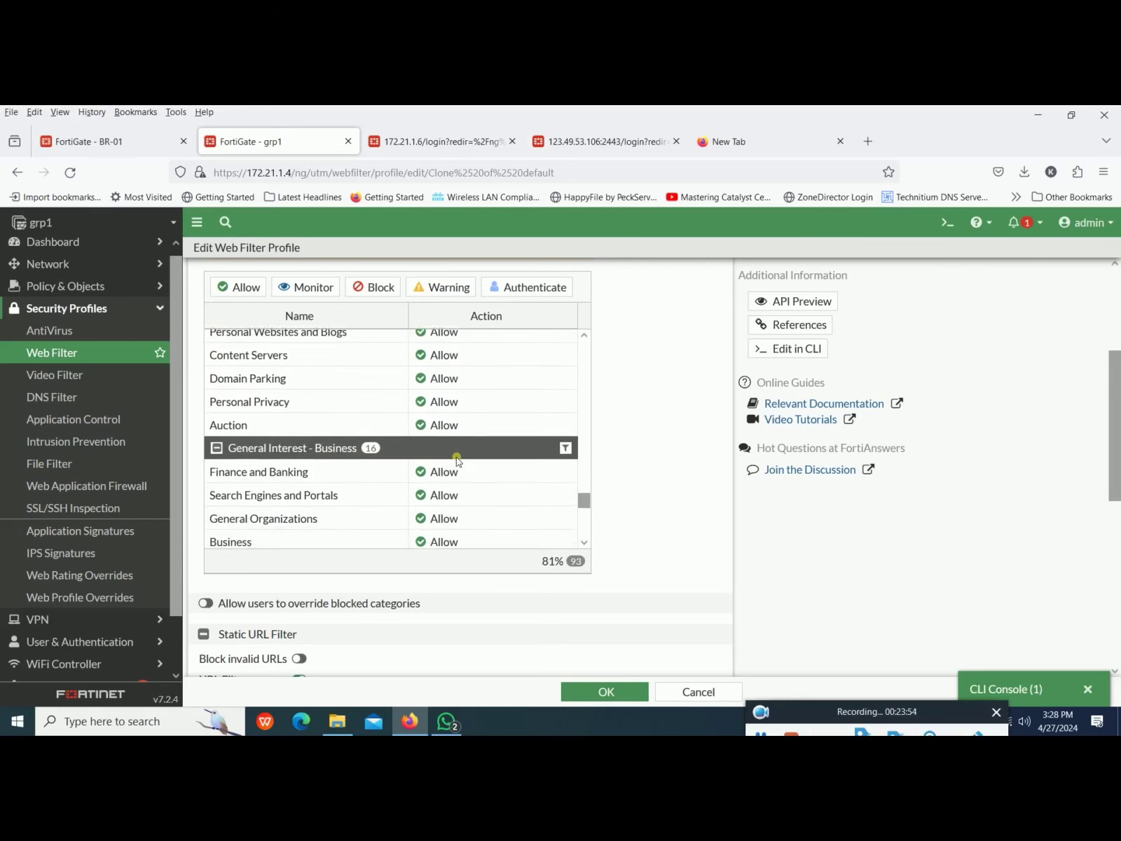
Step: Compare the actions of Job Search, Social Networking and the neighbouring categories in the General Interest - Personal group
scroll(457, 460, "down", 1)
scroll(459, 461, "up", 3)
scroll(461, 461, "up", 14)
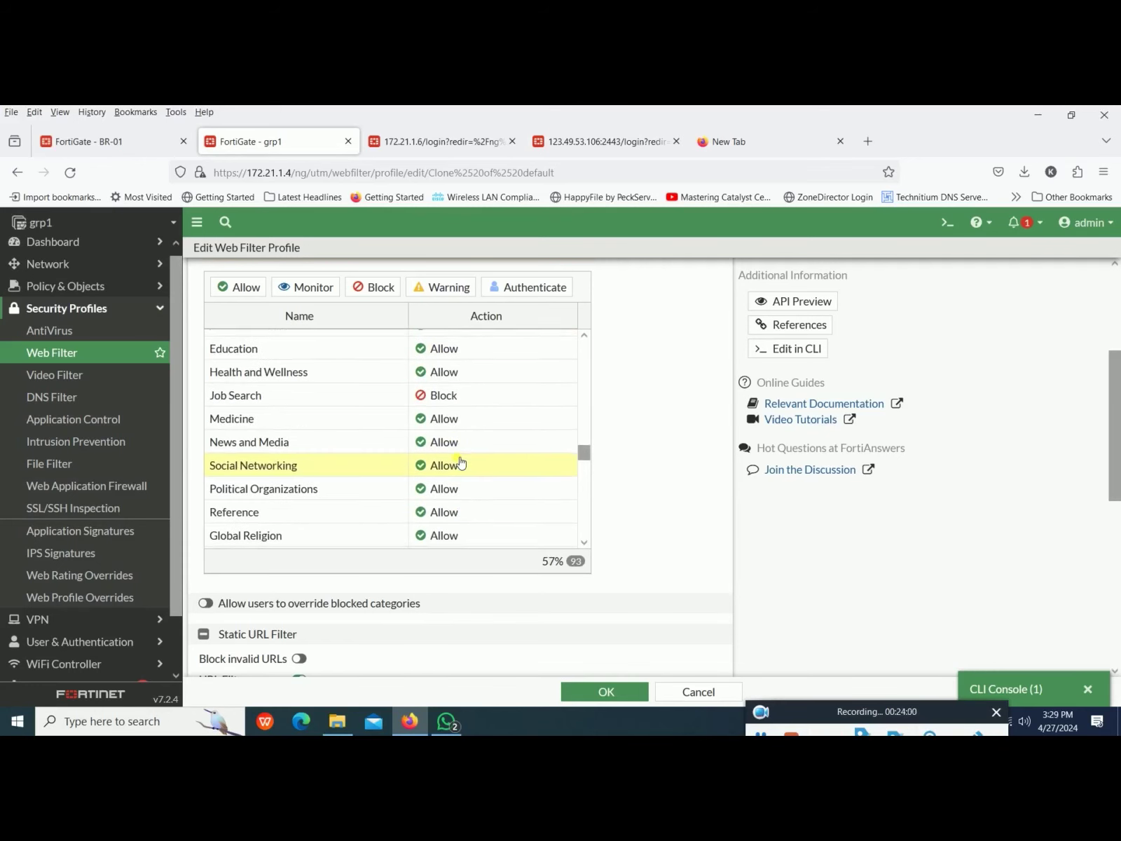
scroll(460, 461, "up", 1)
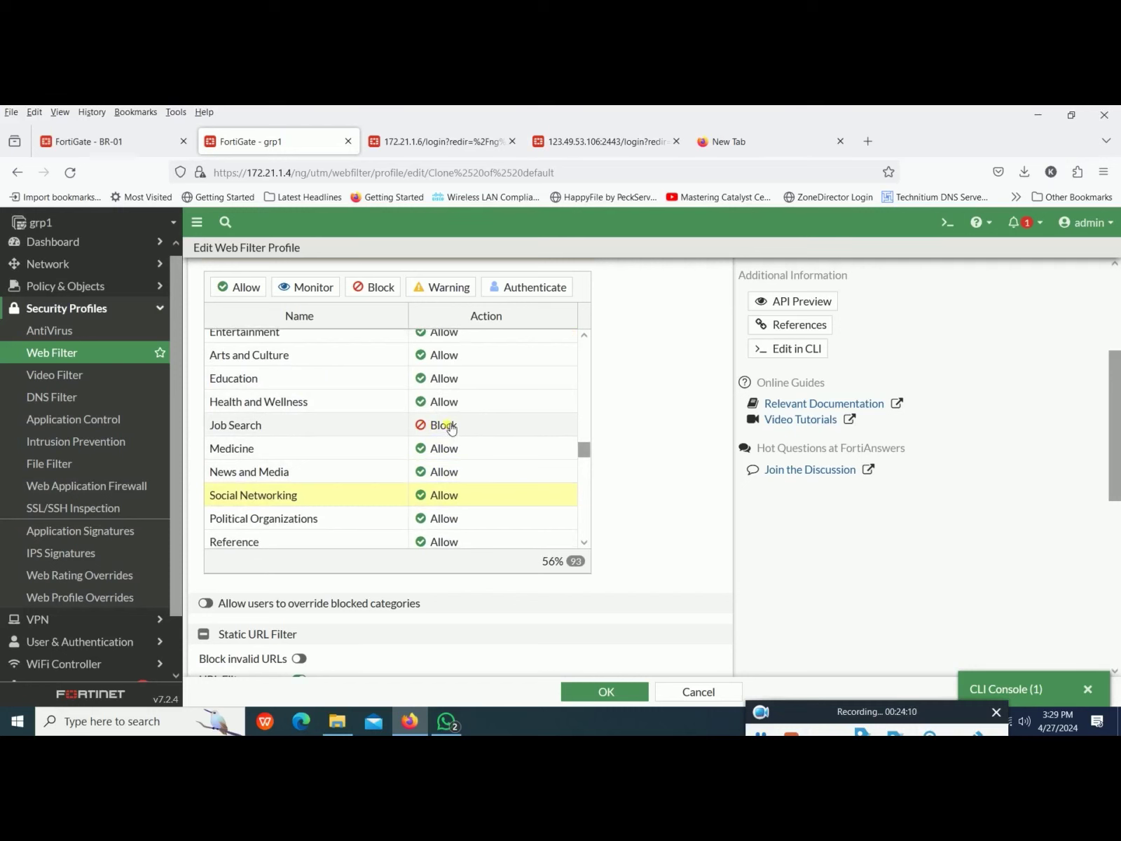
scroll(450, 428, "down", 1)
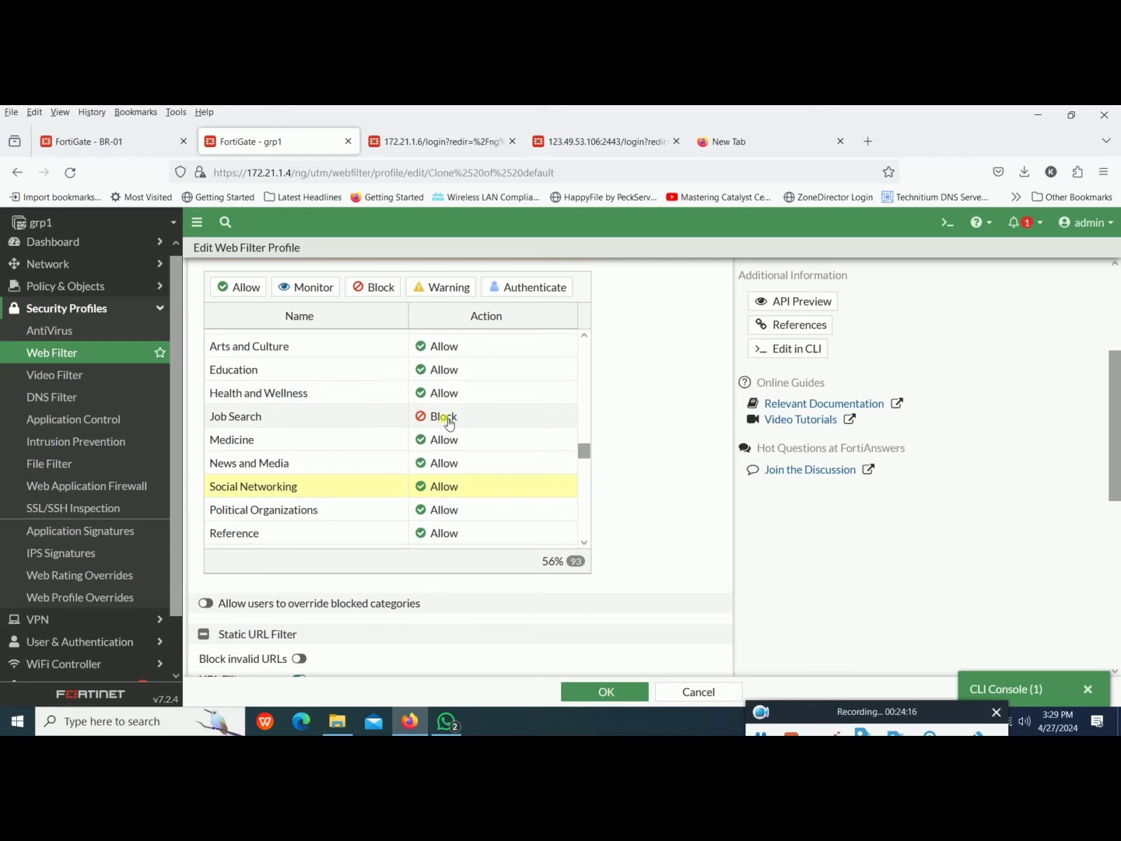
scroll(446, 421, "down", 3)
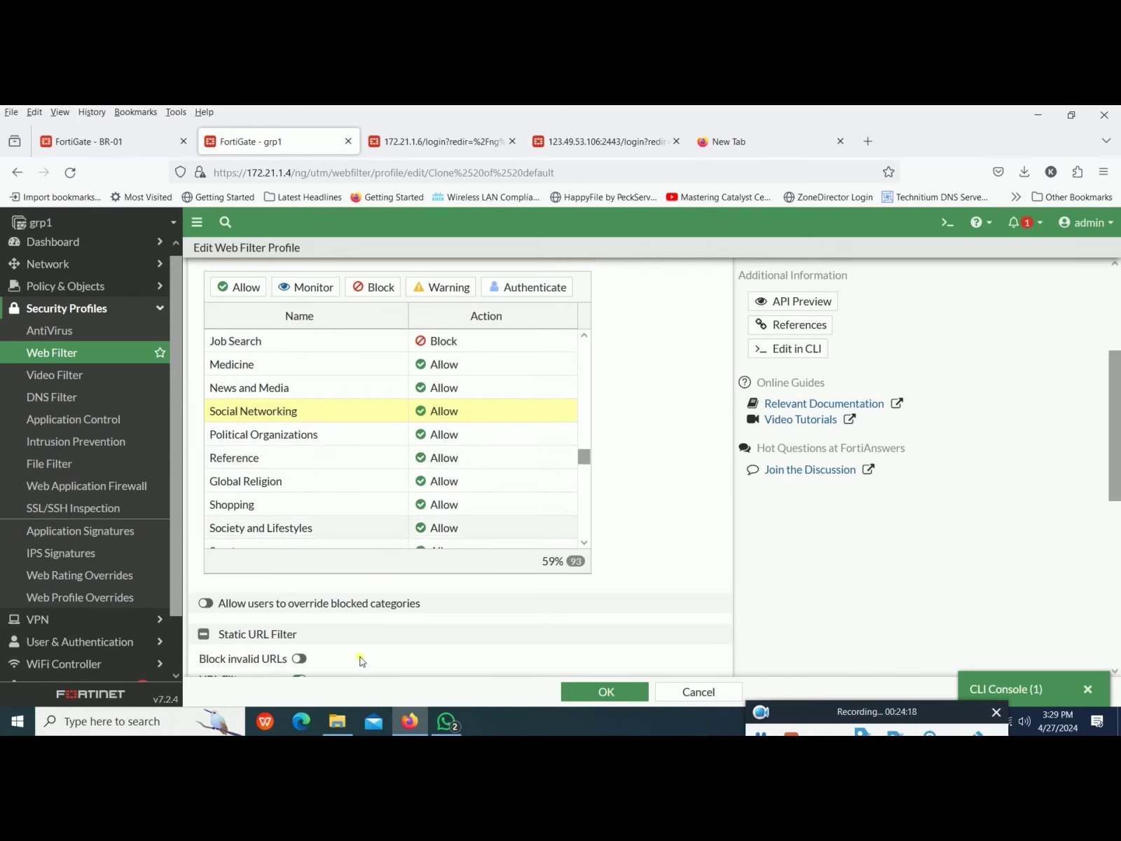
scroll(457, 406, "down", 5)
scroll(460, 404, "down", 10)
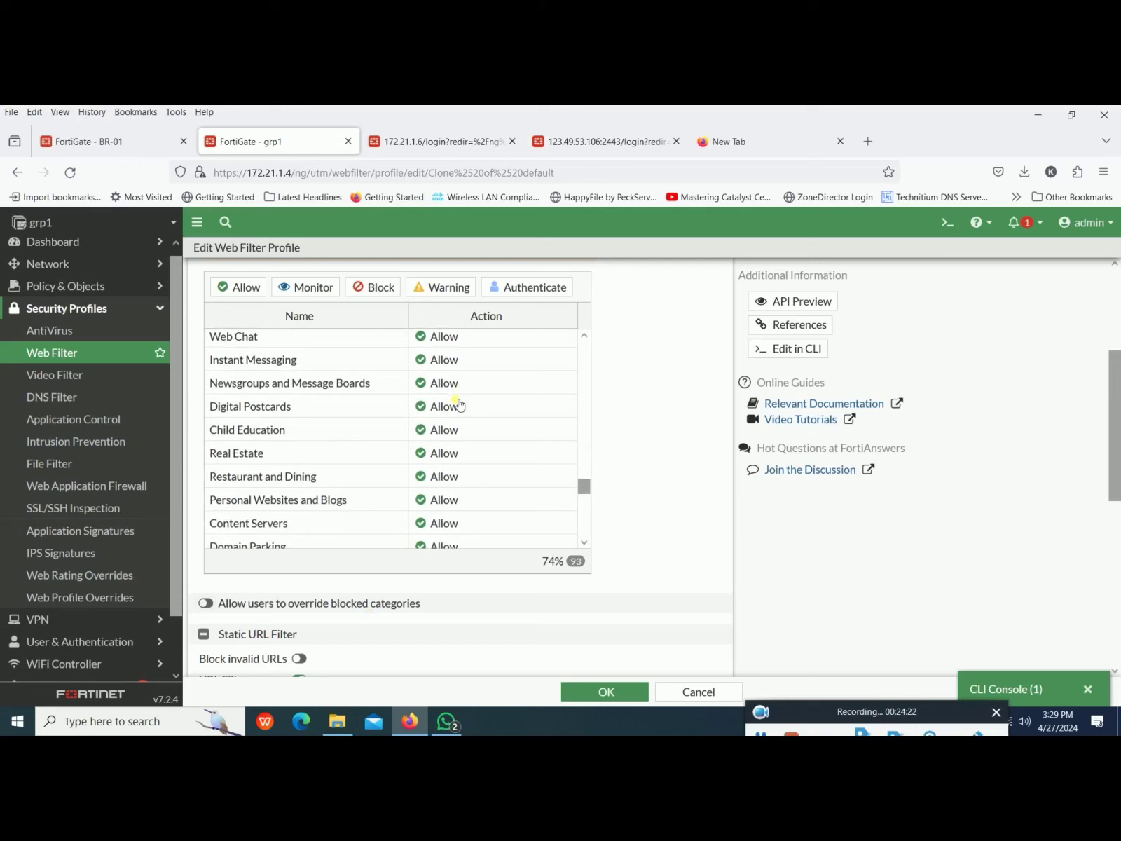
scroll(460, 404, "up", 15)
scroll(459, 404, "up", 2)
scroll(460, 404, "down", 4)
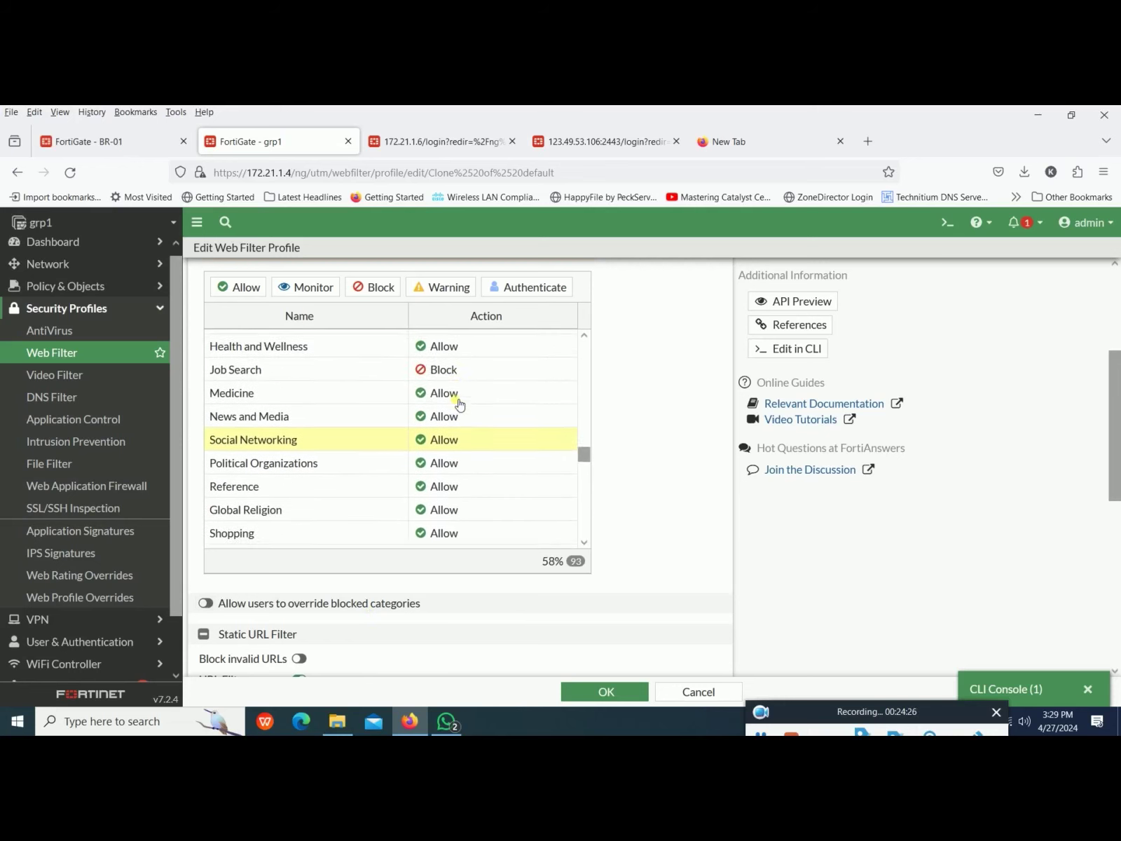
scroll(460, 404, "up", 3)
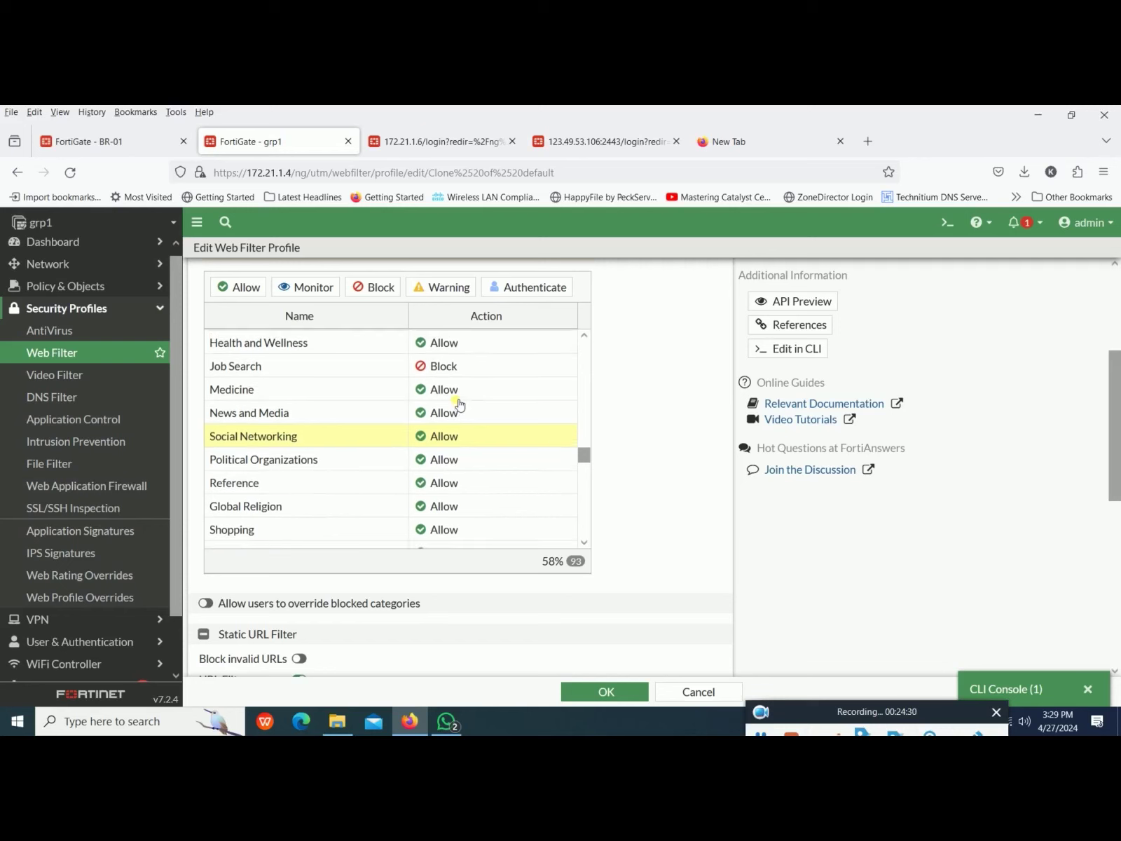
scroll(460, 404, "down", 2)
scroll(459, 404, "up", 1)
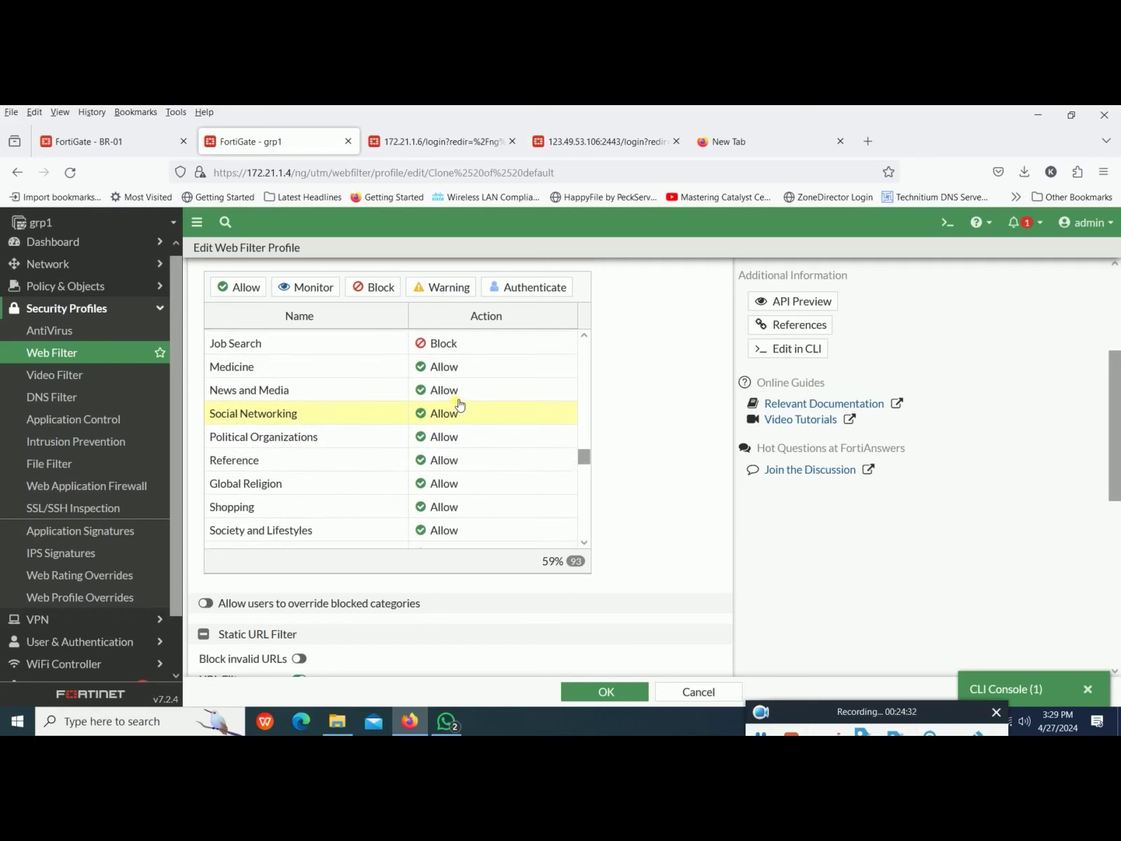
Step: Review the General Interest - Business categories' actions and select the Unrated category
scroll(459, 405, "down", 7)
scroll(459, 404, "down", 11)
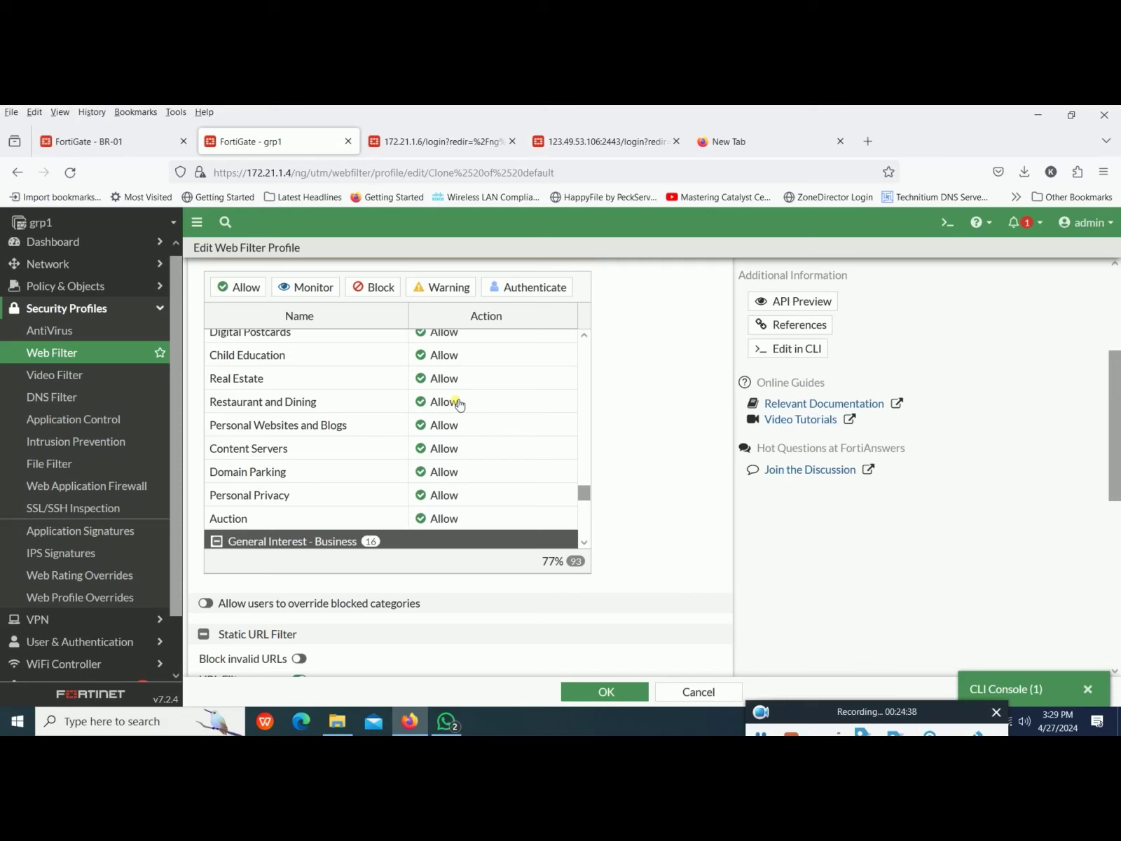
scroll(460, 404, "down", 10)
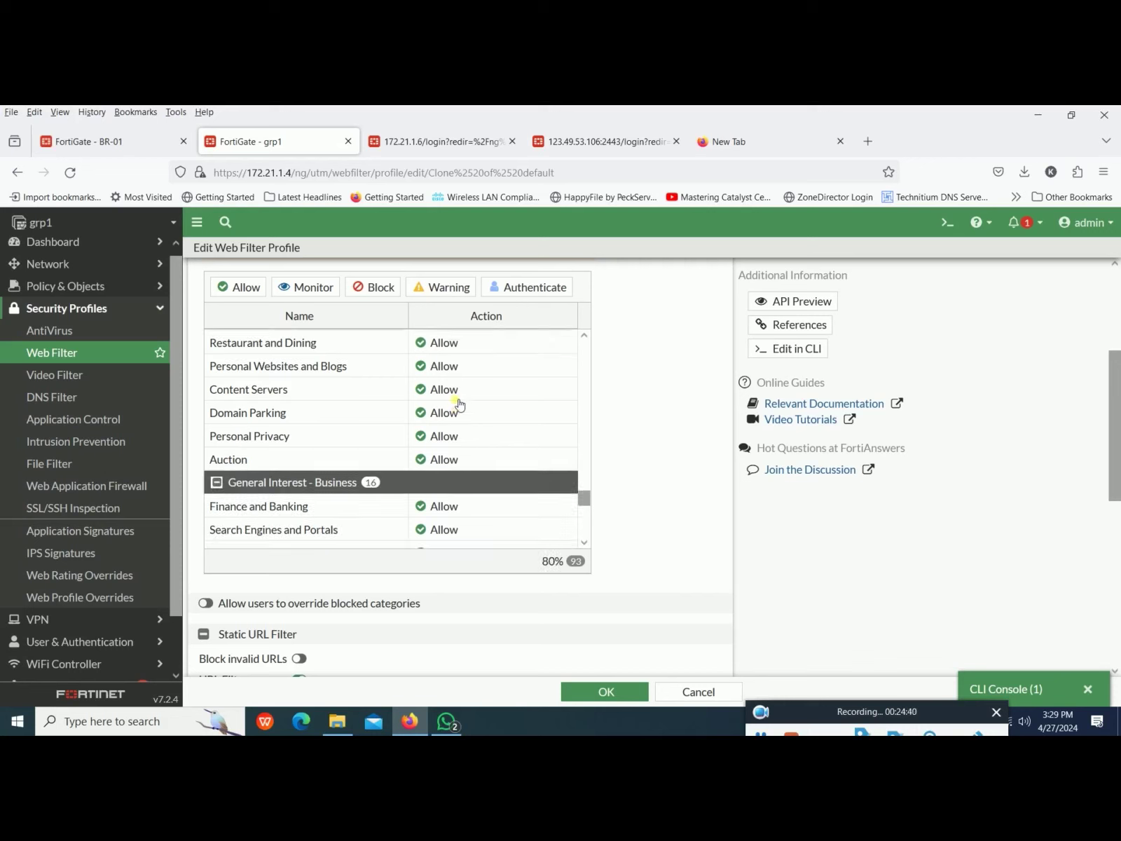
scroll(459, 403, "down", 8)
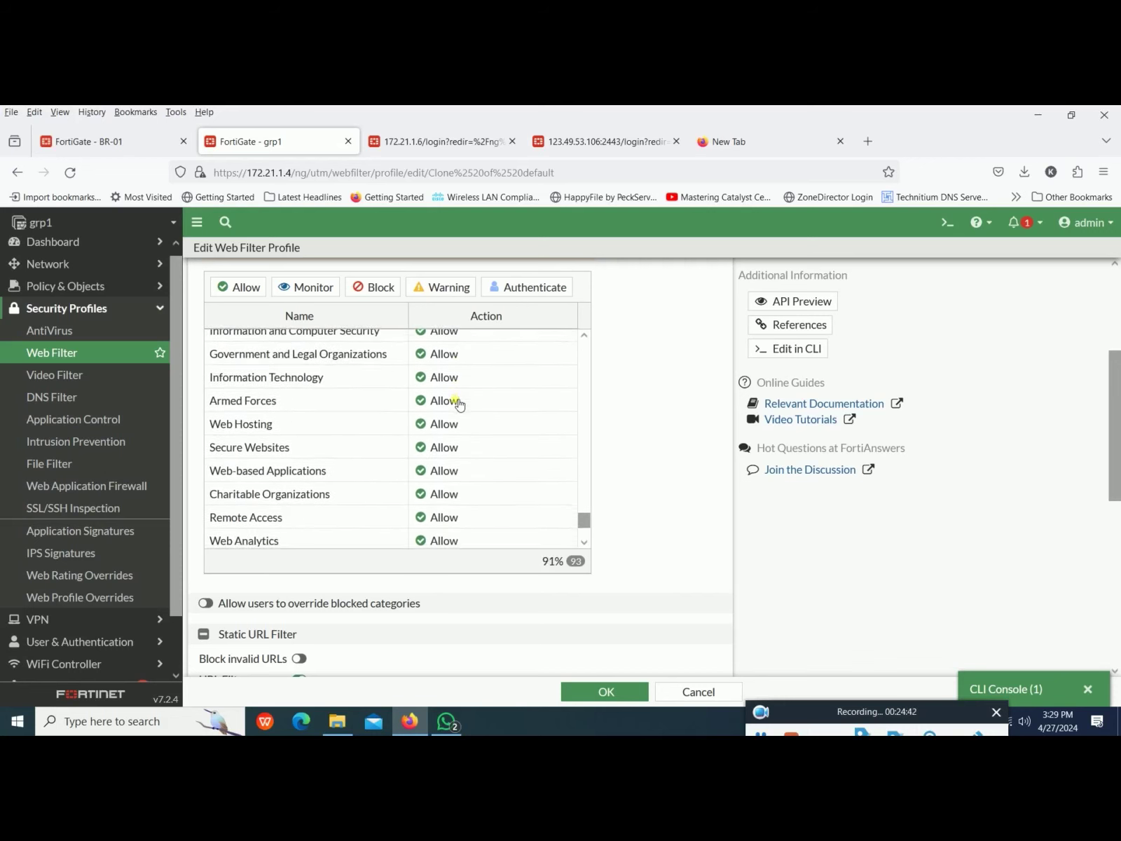
left_click(477, 543)
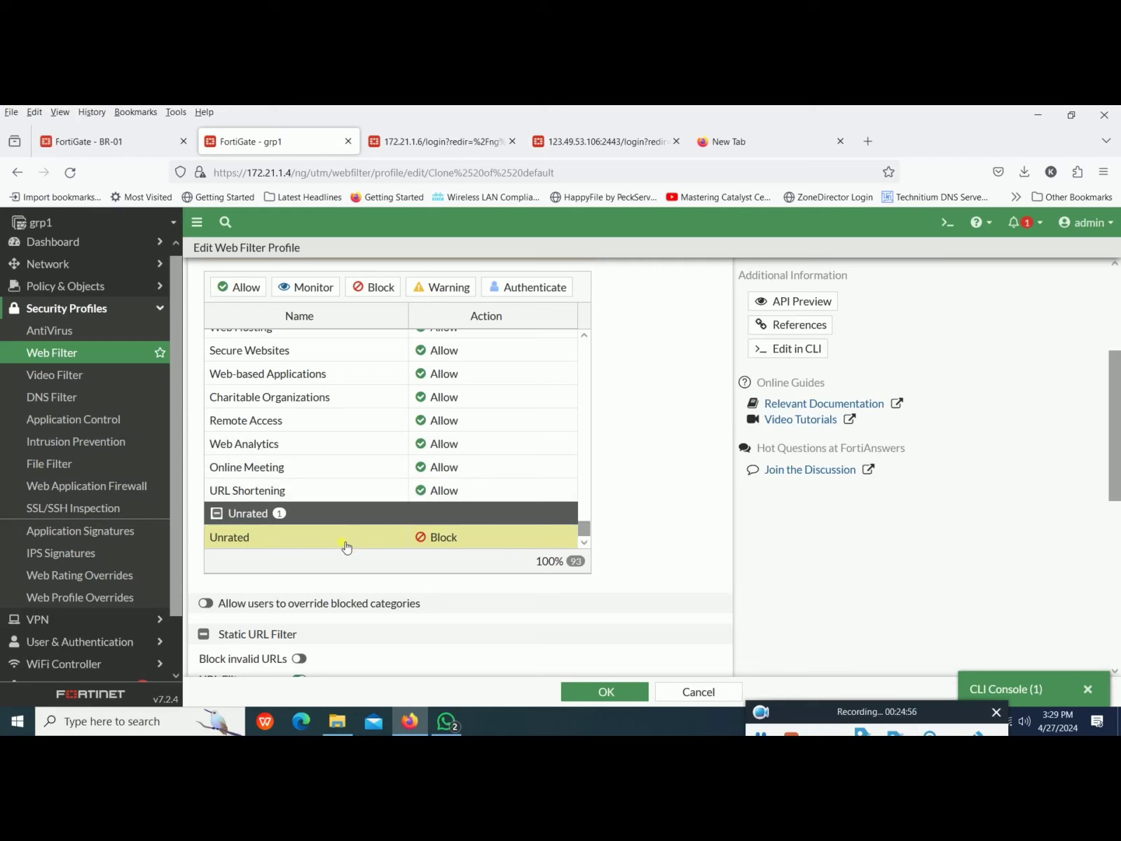
Step: Review the Adult/Mature Content and Bandwidth Consuming categories and read the Unrated category's description
scroll(418, 439, "up", 20)
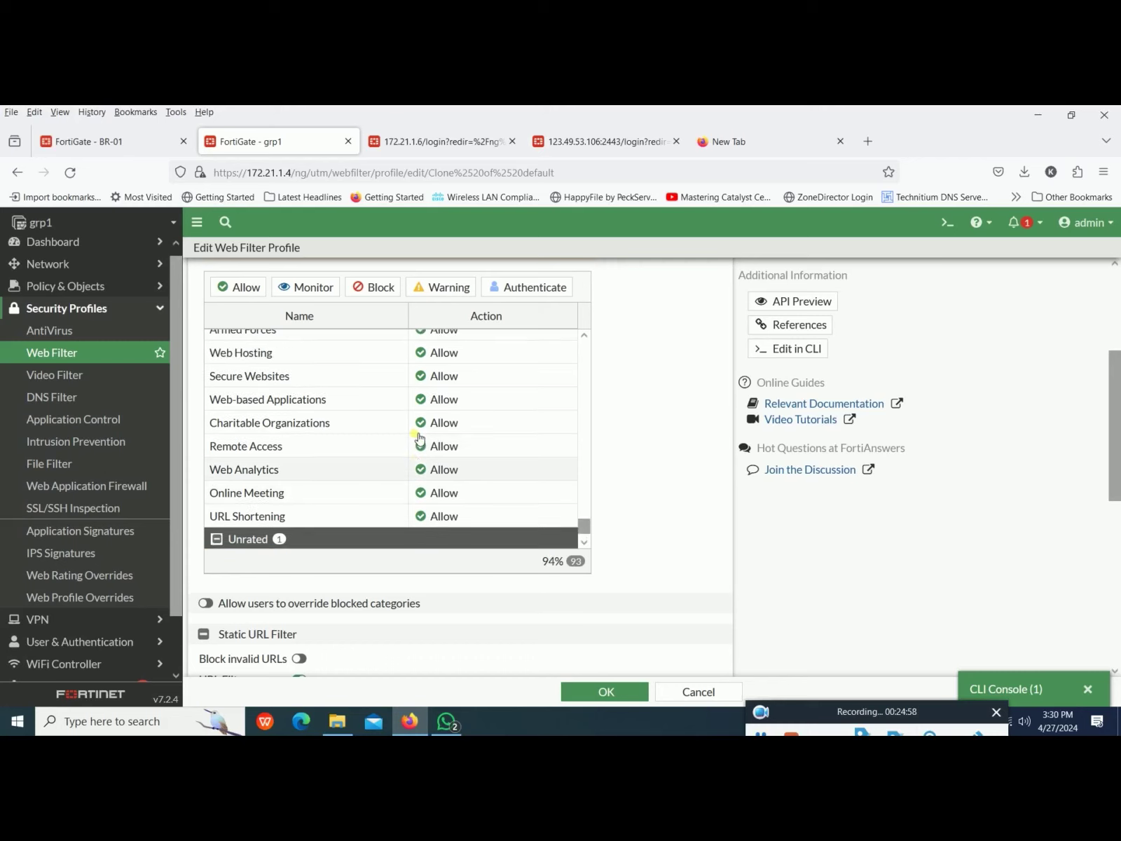
scroll(419, 439, "down", 6)
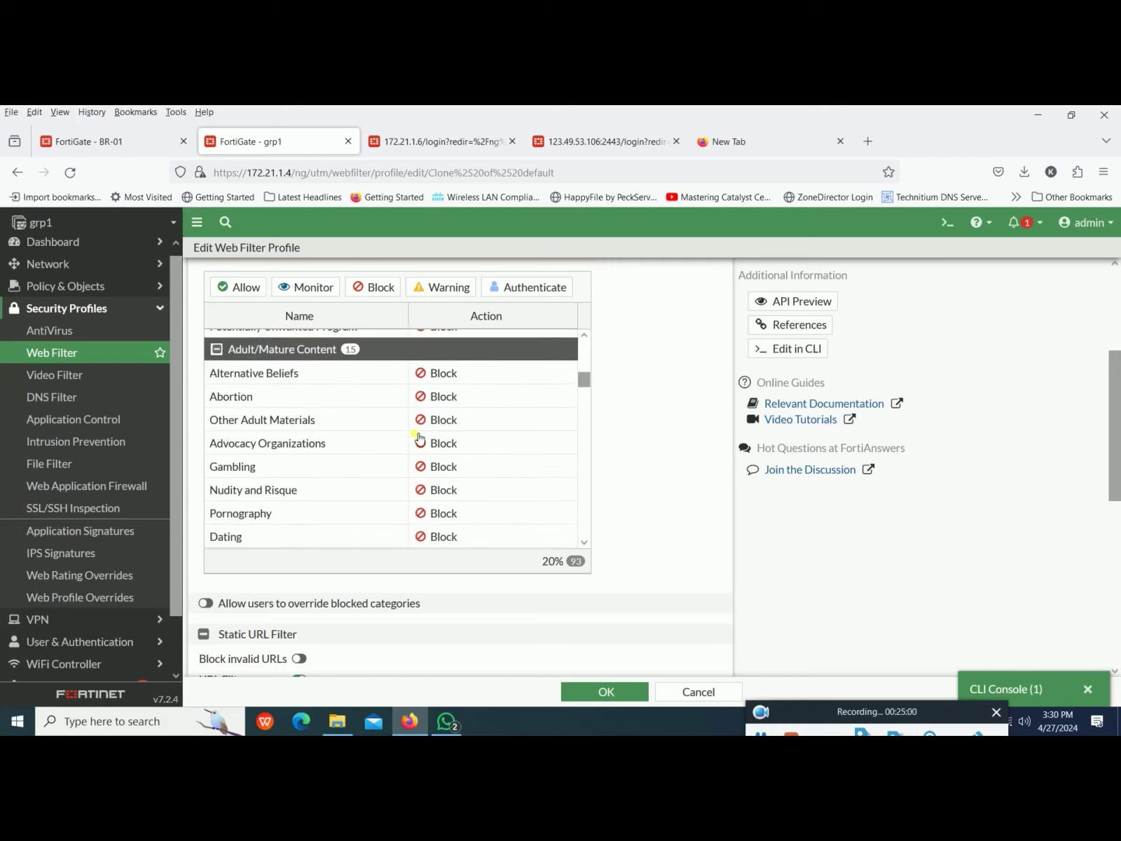
scroll(419, 438, "up", 2)
scroll(419, 439, "down", 2)
scroll(419, 439, "down", 6)
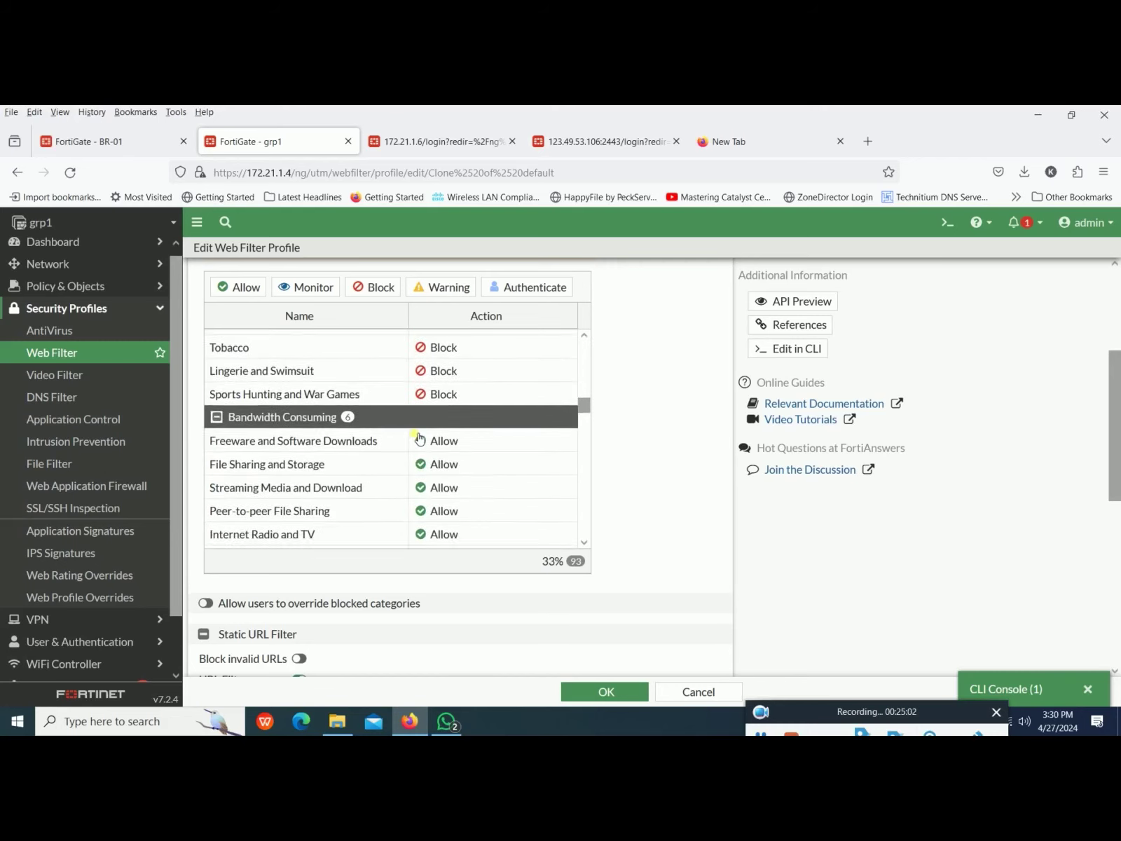
left_click(327, 469)
left_click(332, 493)
scroll(329, 494, "down", 10)
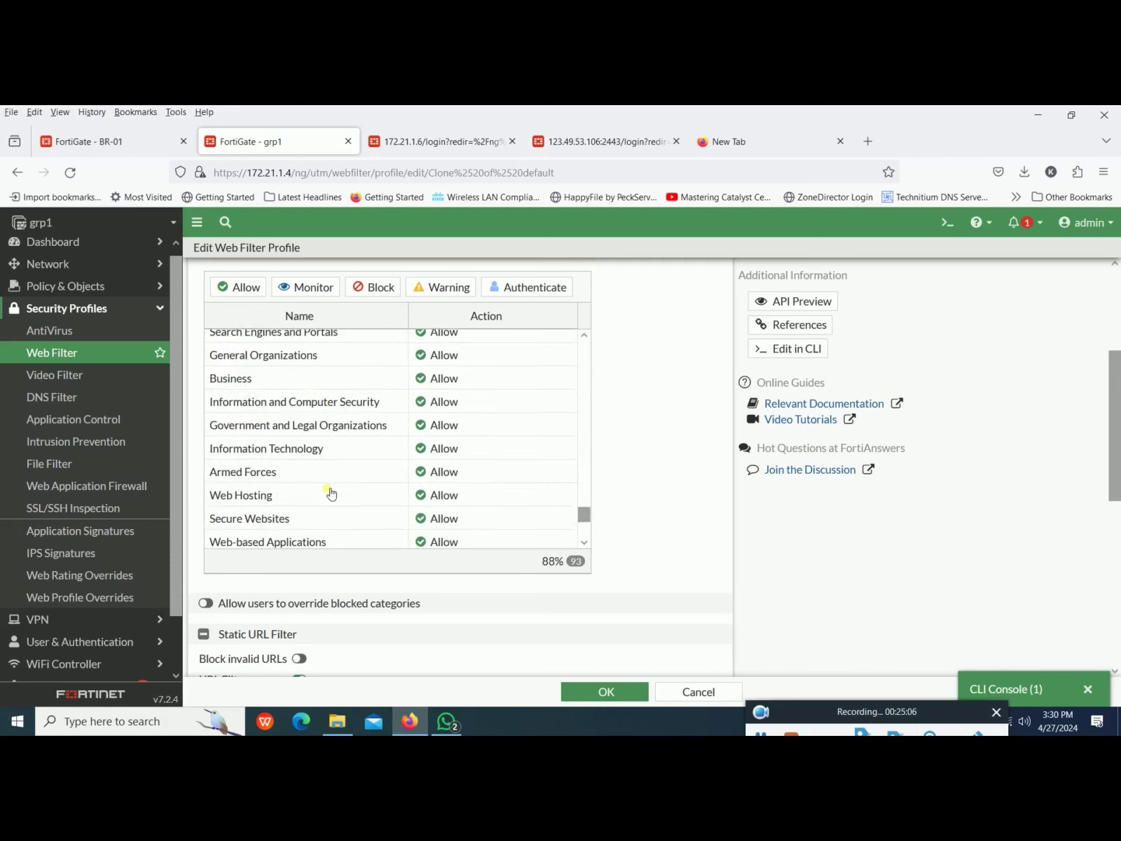
left_click(349, 547)
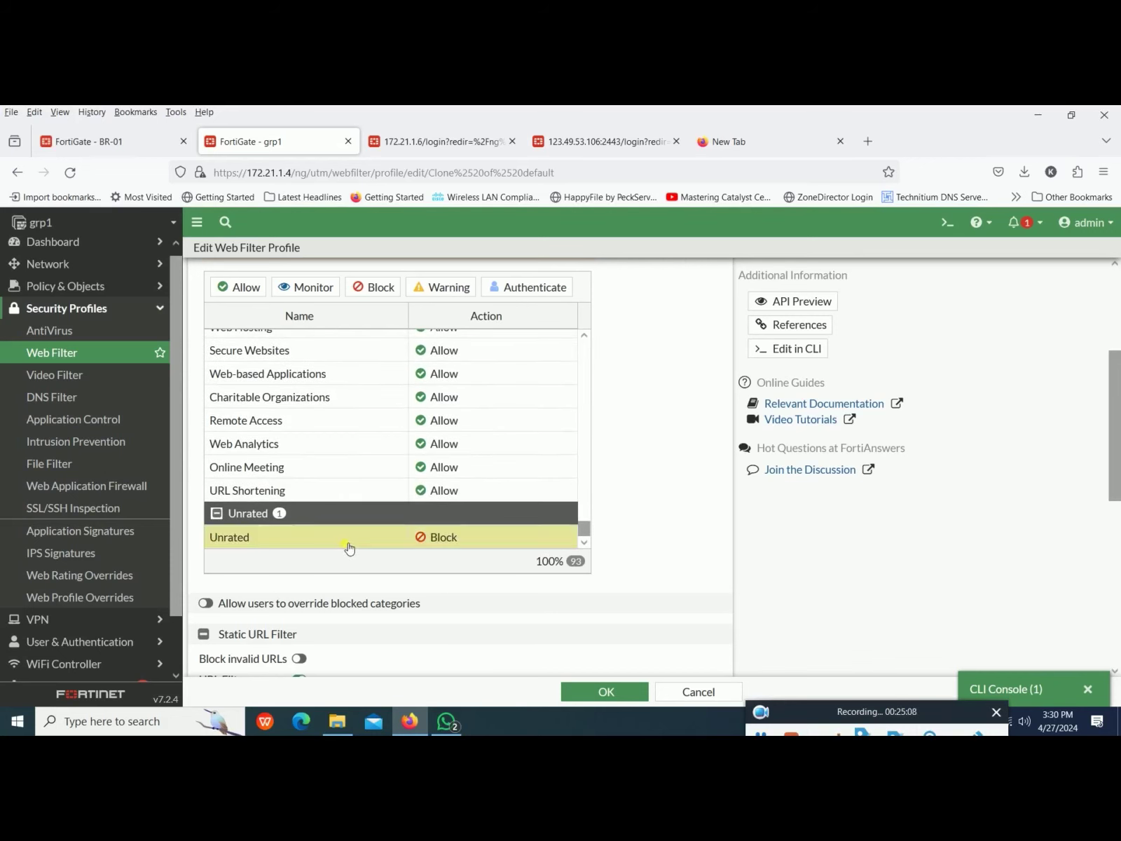
mouse_move(250, 537)
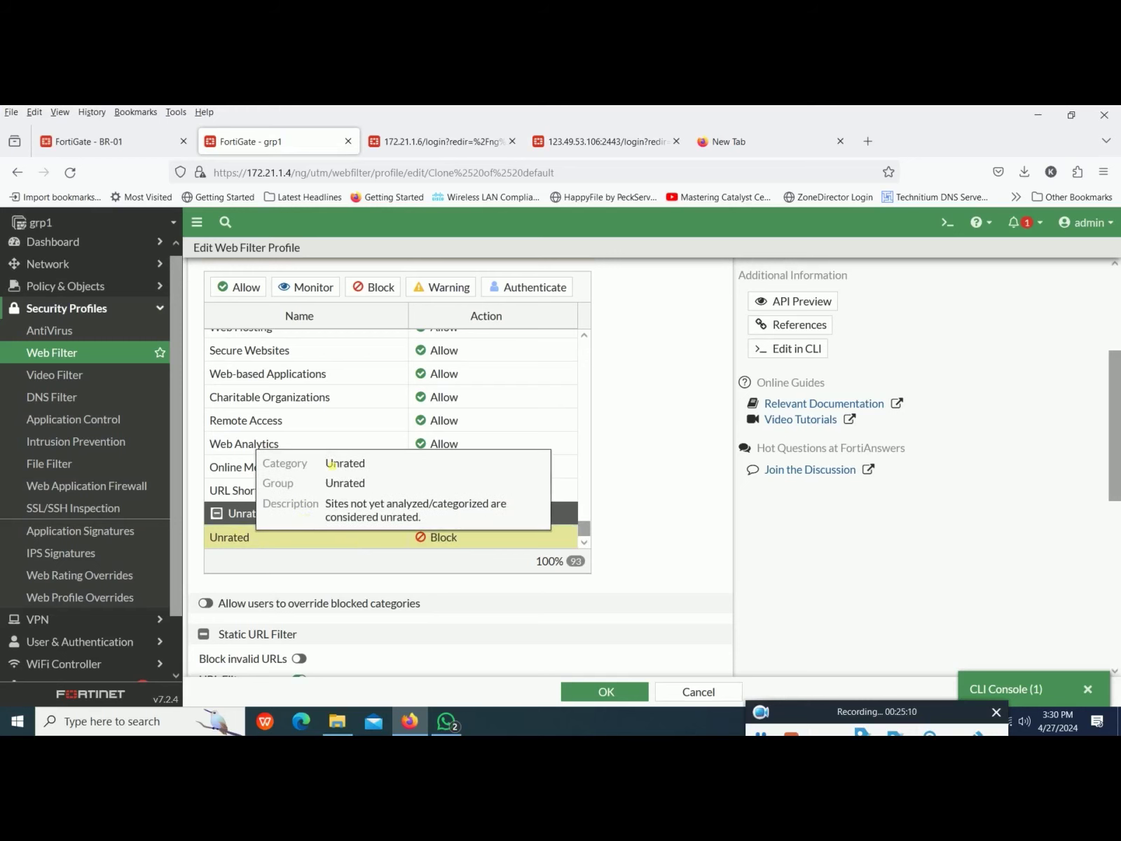
Step: Compare the Potentially Liable and Unrated categories' actions and look over the Static URL Filter section below the list
scroll(363, 407, "up", 15)
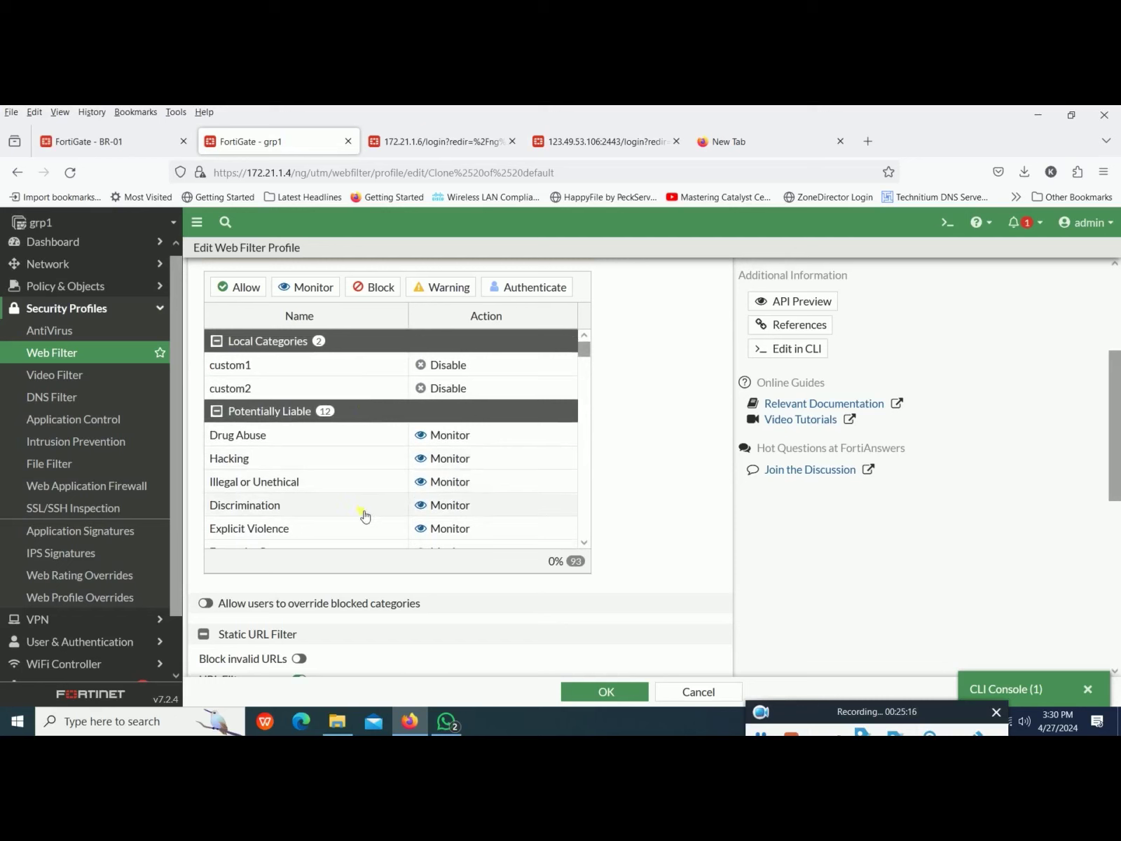
scroll(365, 517, "down", 15)
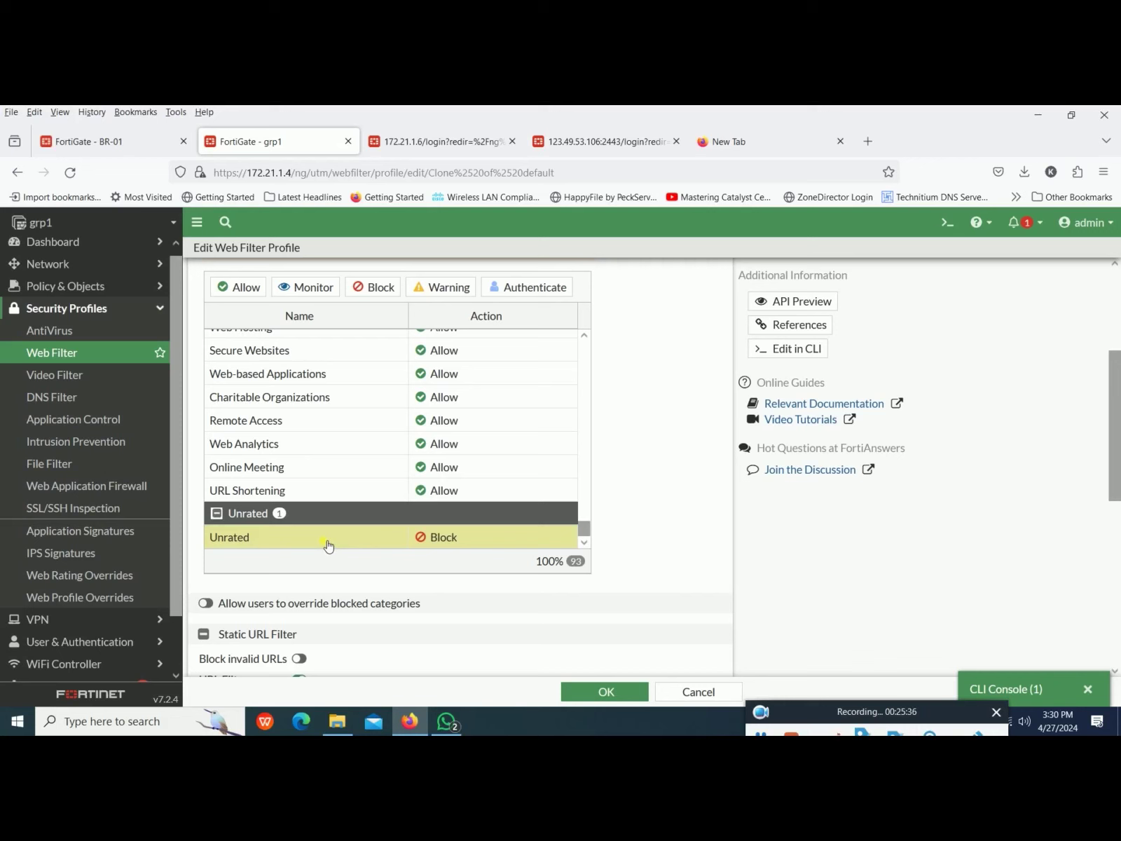
scroll(328, 546, "down", 3)
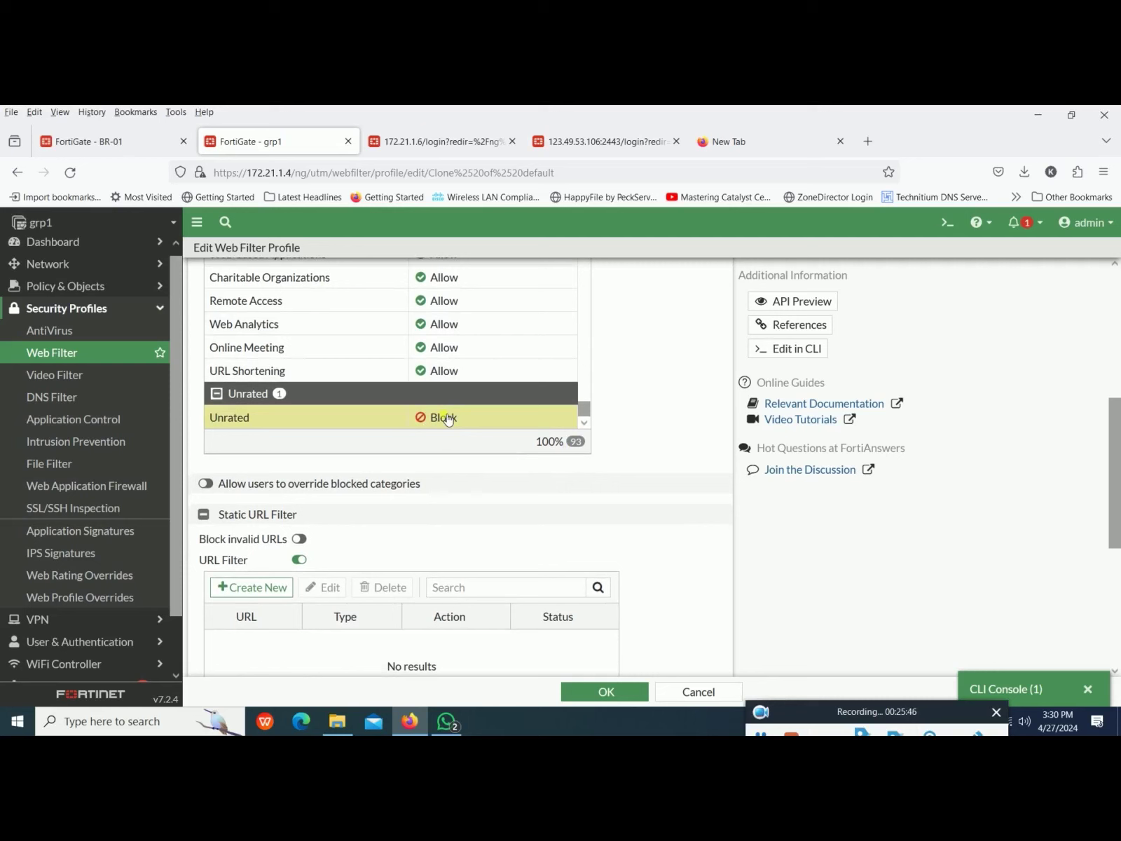
scroll(448, 419, "down", 1)
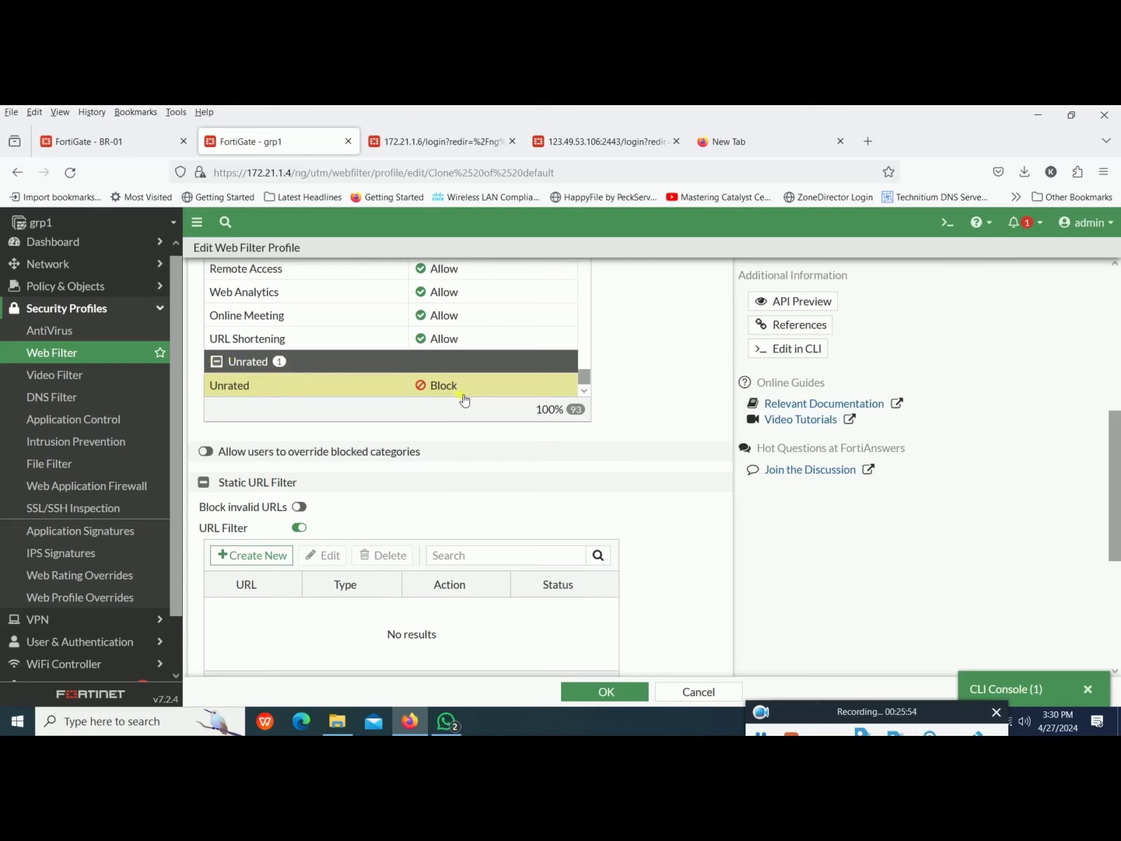
scroll(463, 398, "down", 2)
scroll(459, 396, "up", 3)
scroll(460, 393, "up", 20)
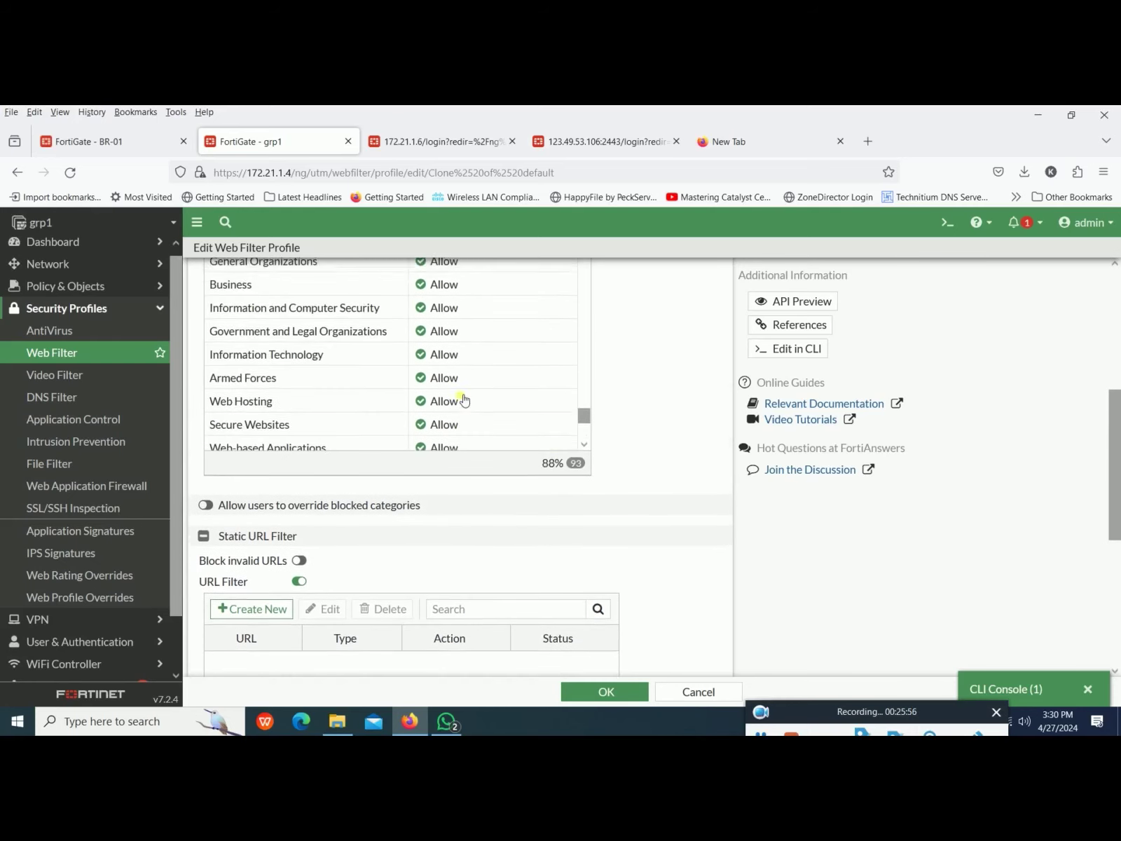
scroll(463, 398, "up", 6)
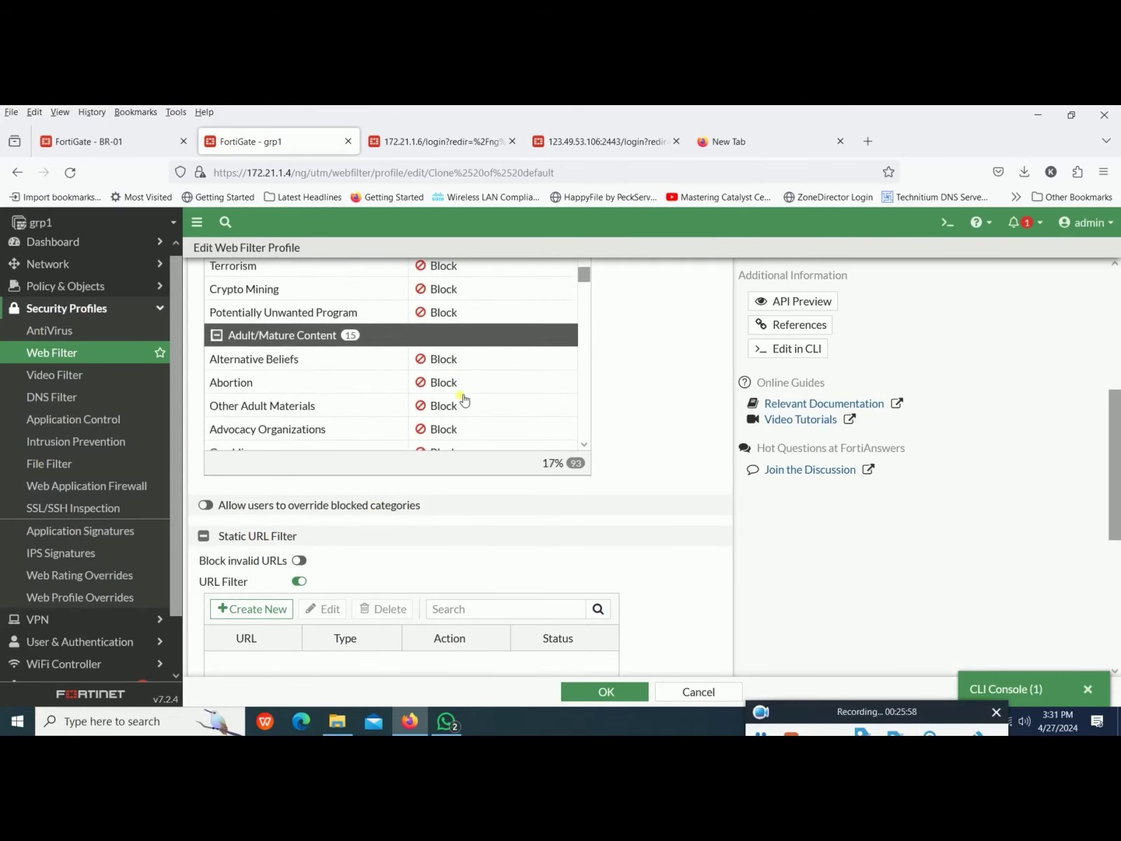
Step: Collapse every category group from Local Categories through General Interest - Business to view the group overview
scroll(463, 398, "up", 2)
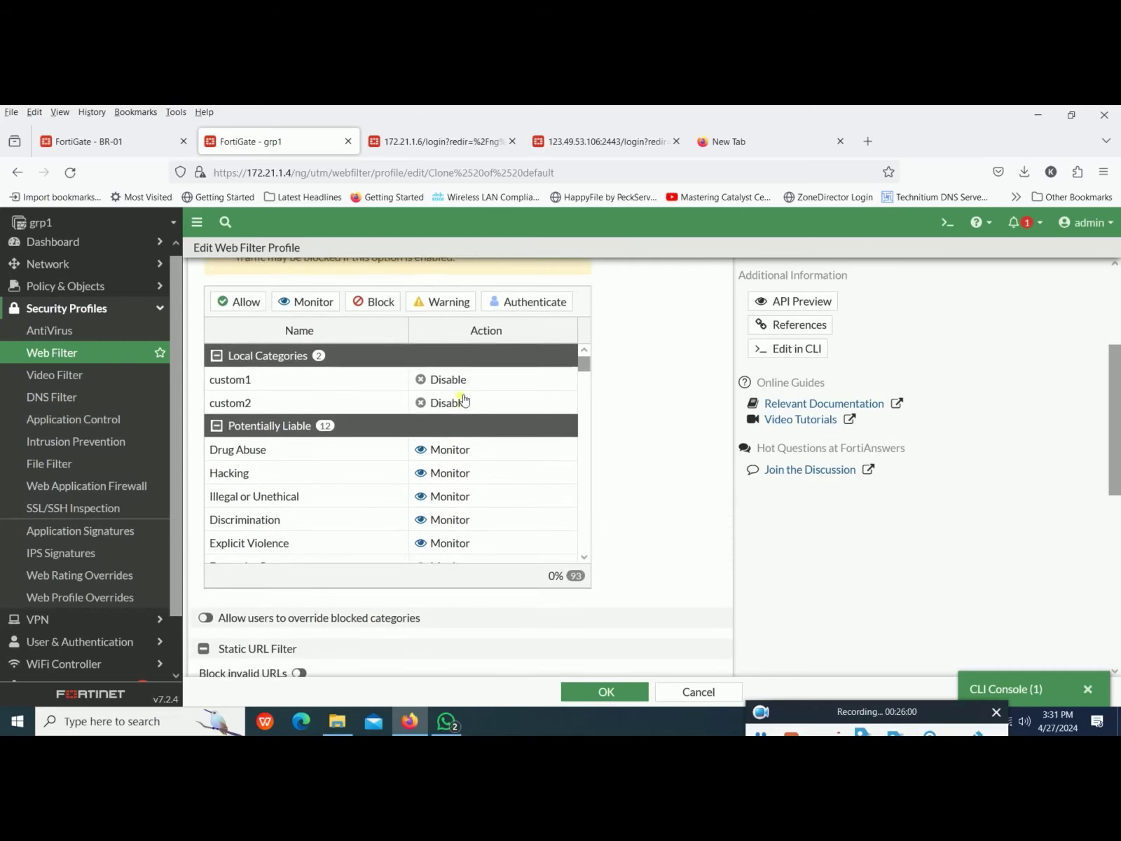
left_click(218, 362)
left_click(217, 386)
left_click(219, 411)
left_click(220, 434)
left_click(217, 456)
left_click(219, 479)
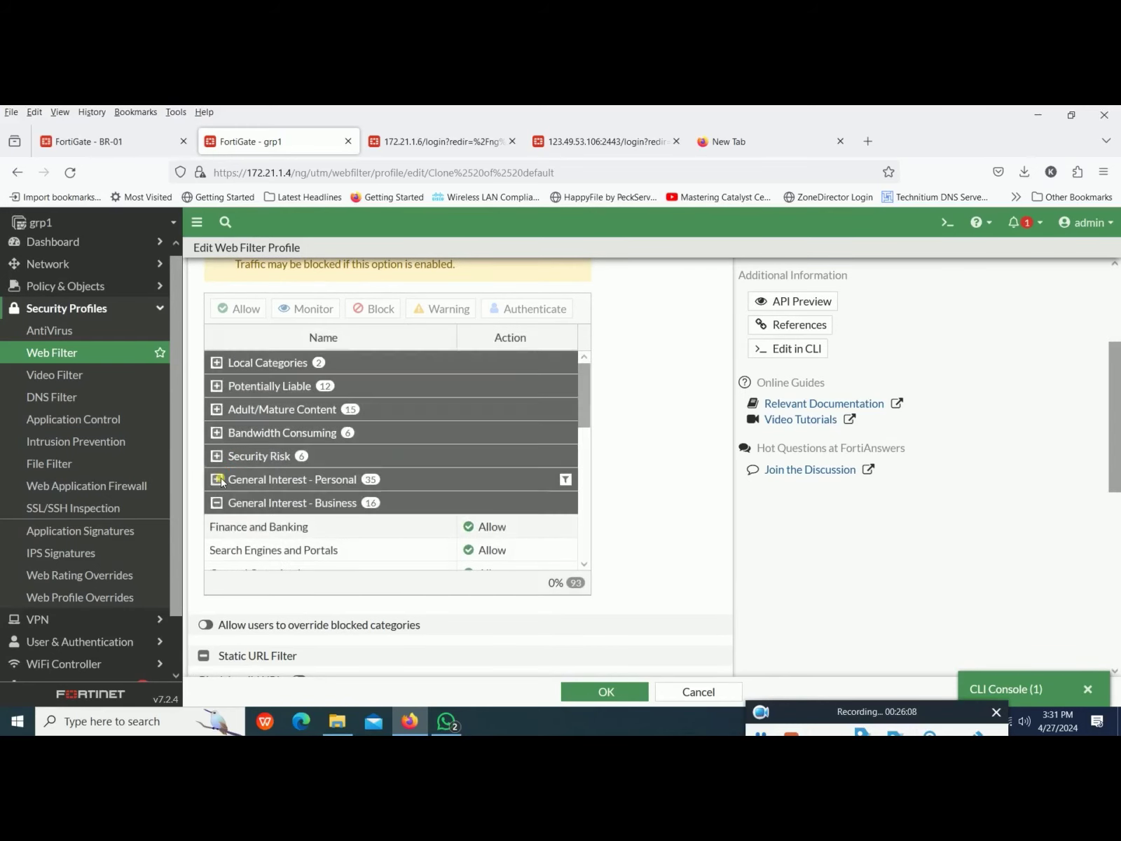
left_click(219, 503)
scroll(224, 506, "down", 1)
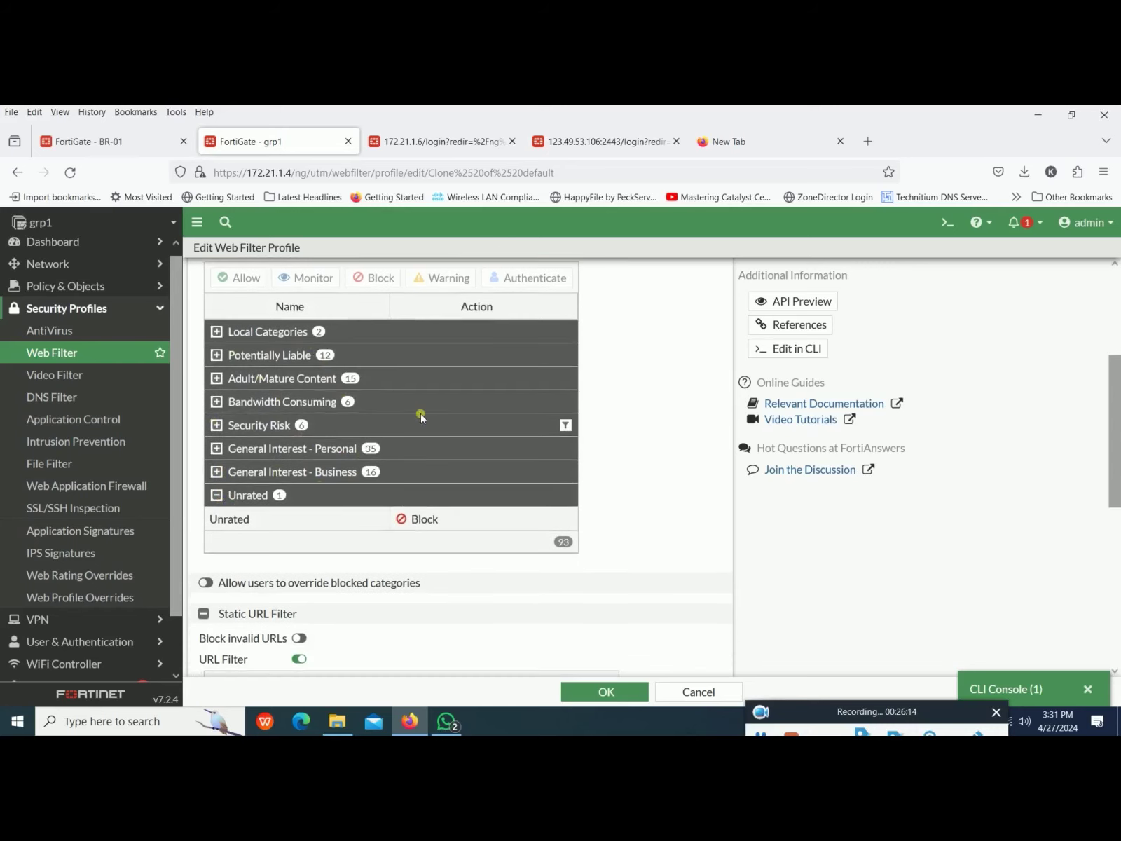
scroll(420, 416, "up", 2)
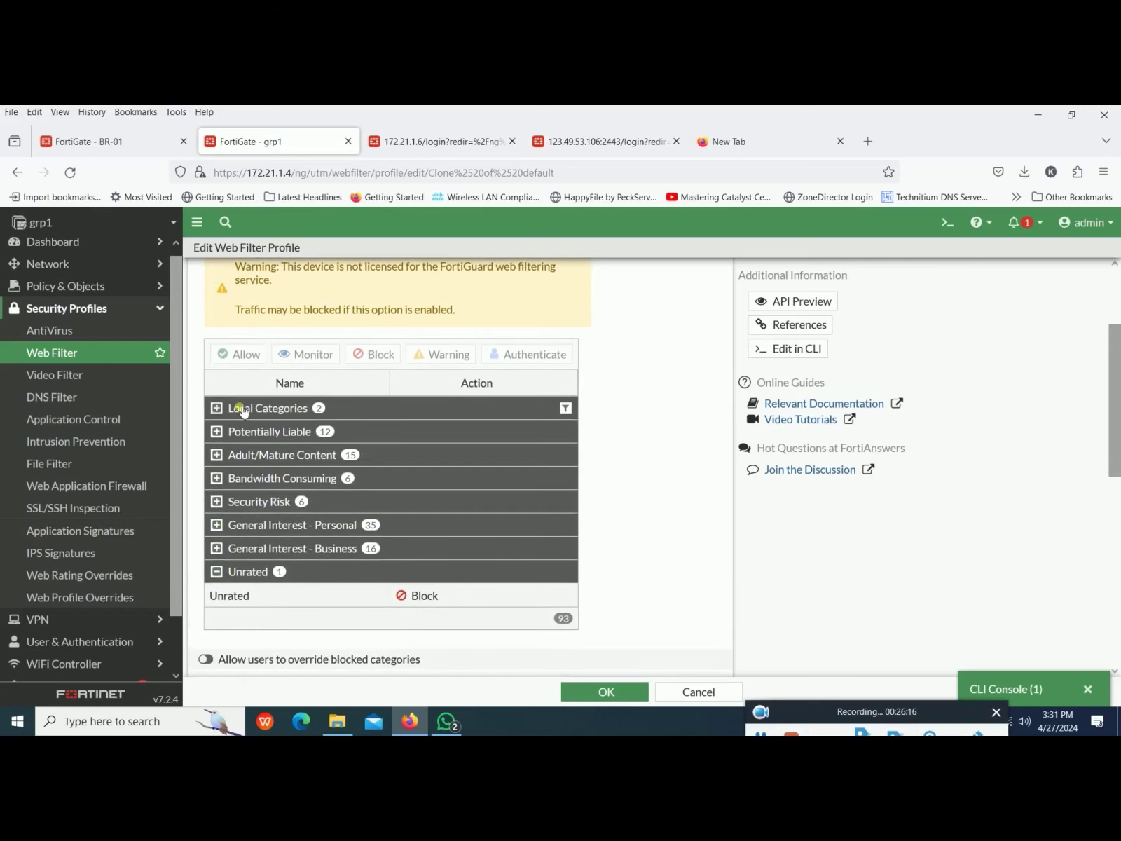
Step: Expand the Local Categories group and select custom1 to inspect its details
left_click(216, 407)
left_click(263, 432)
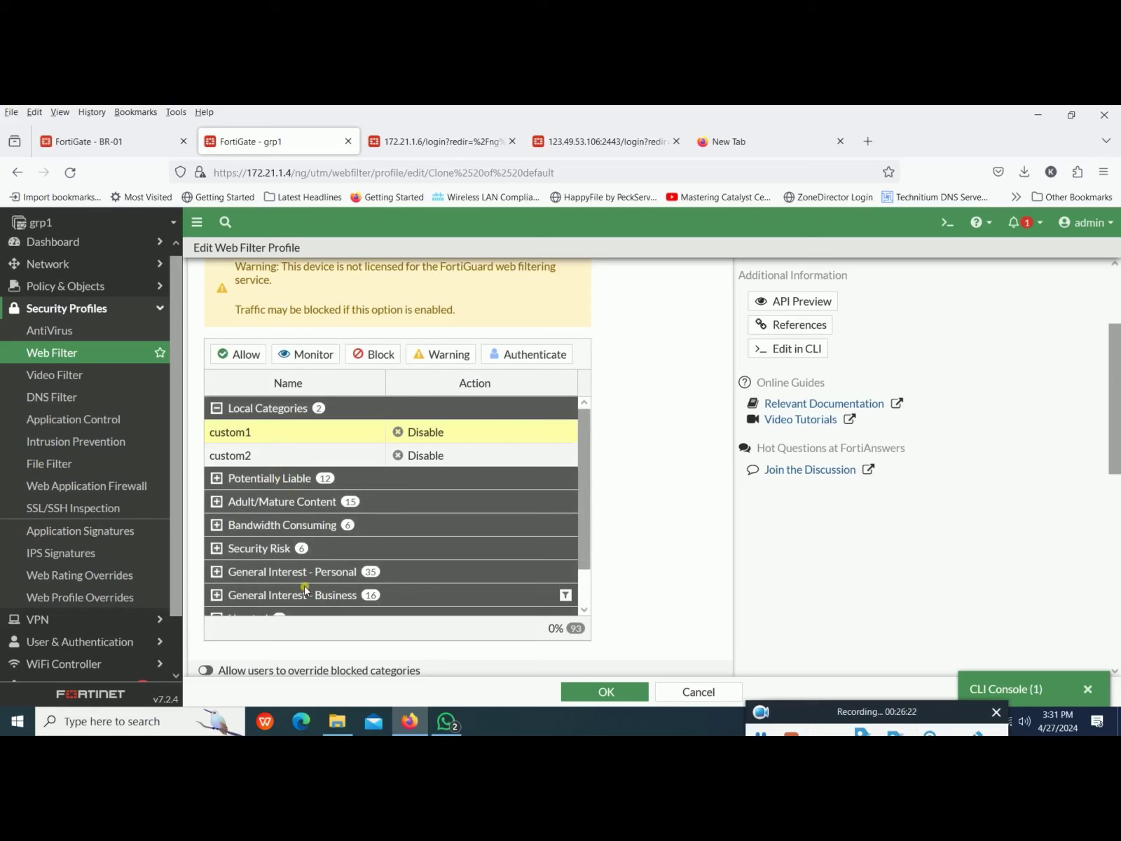
scroll(309, 566, "down", 3)
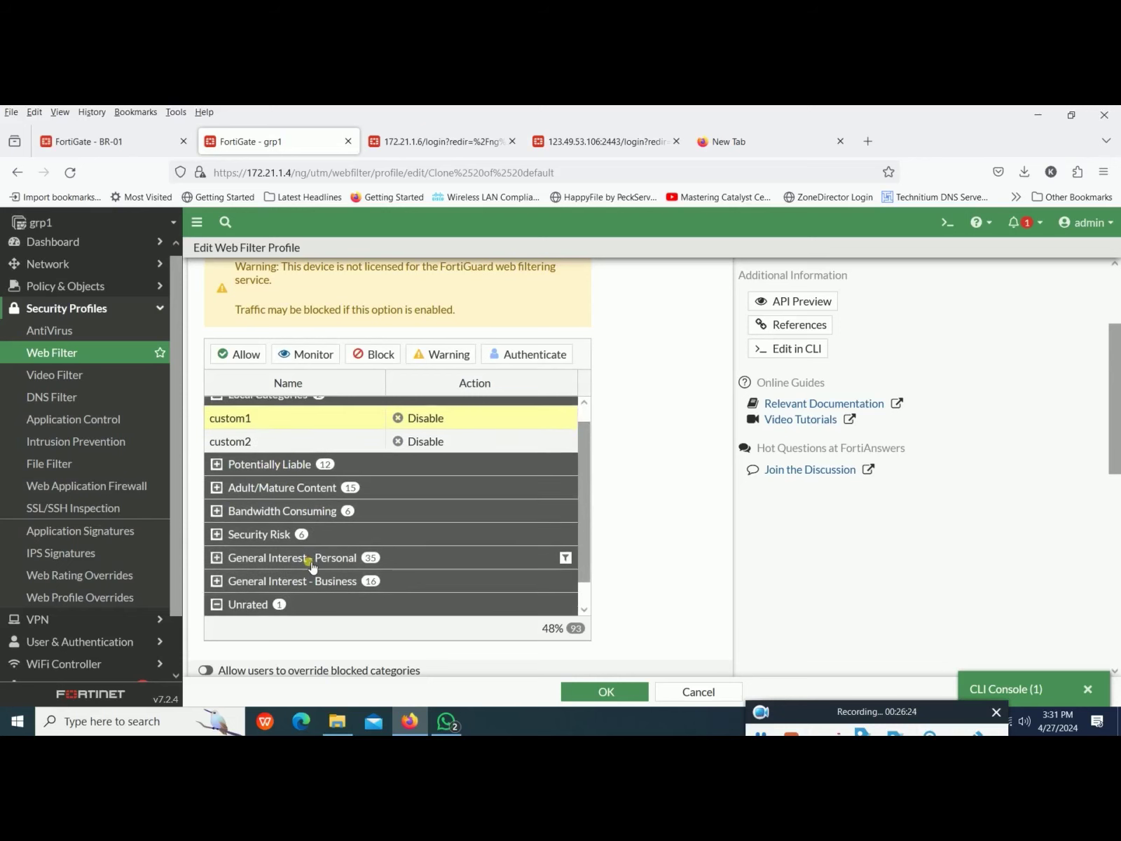
scroll(312, 566, "up", 3)
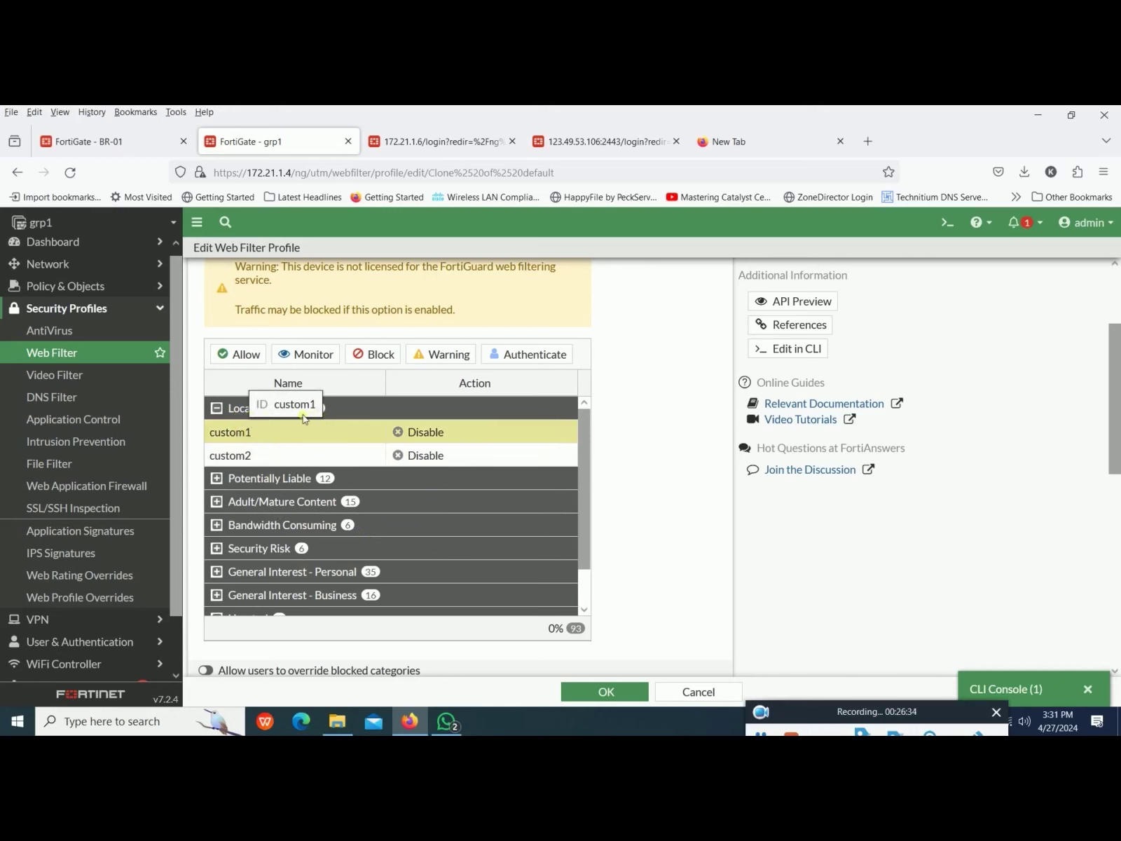
Step: Open the form for a new web filter profile and examine the custom1 and custom2 local categories in it
left_click(52, 353)
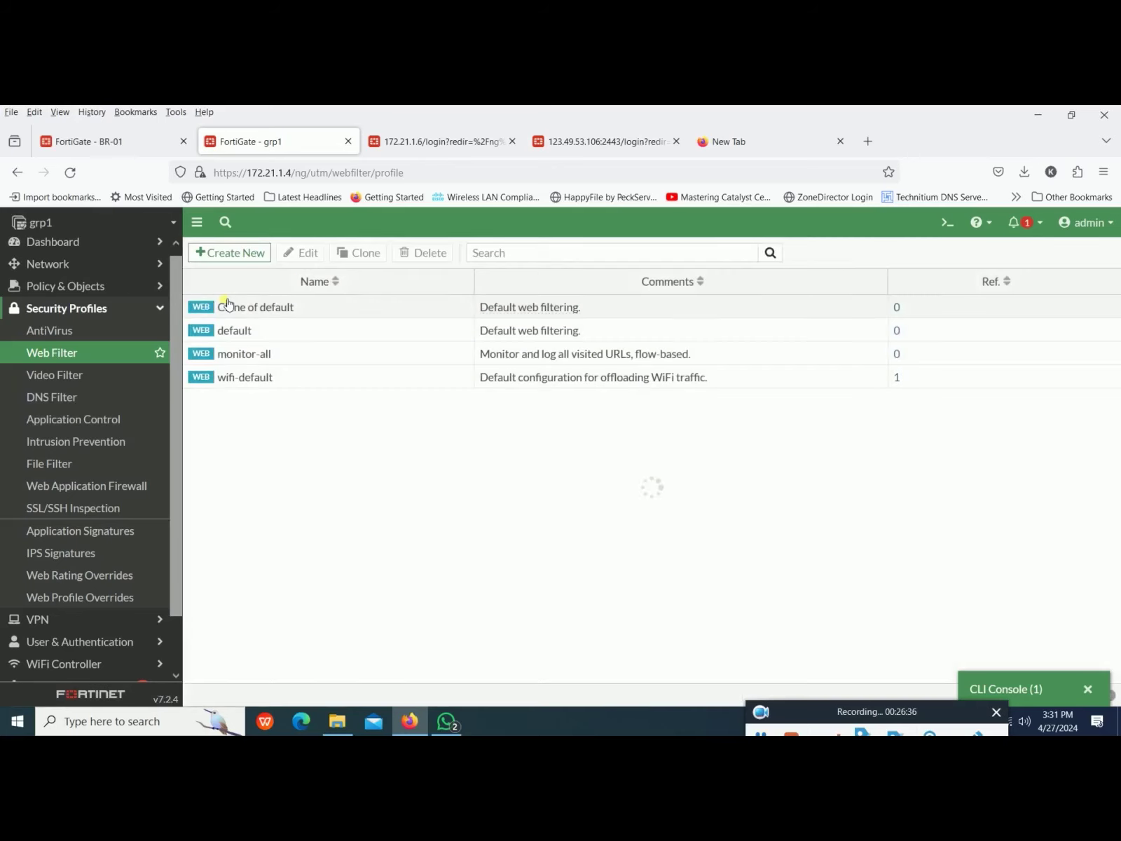
left_click(228, 252)
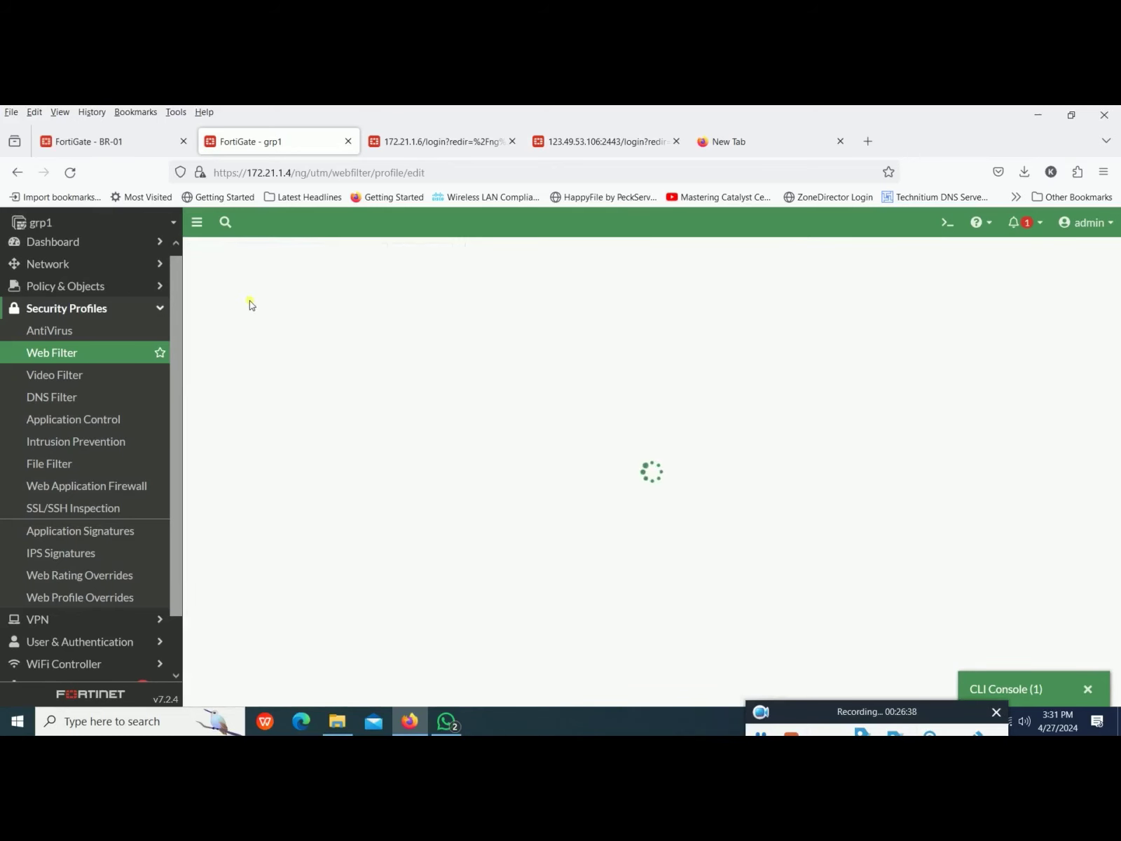
left_click(233, 365)
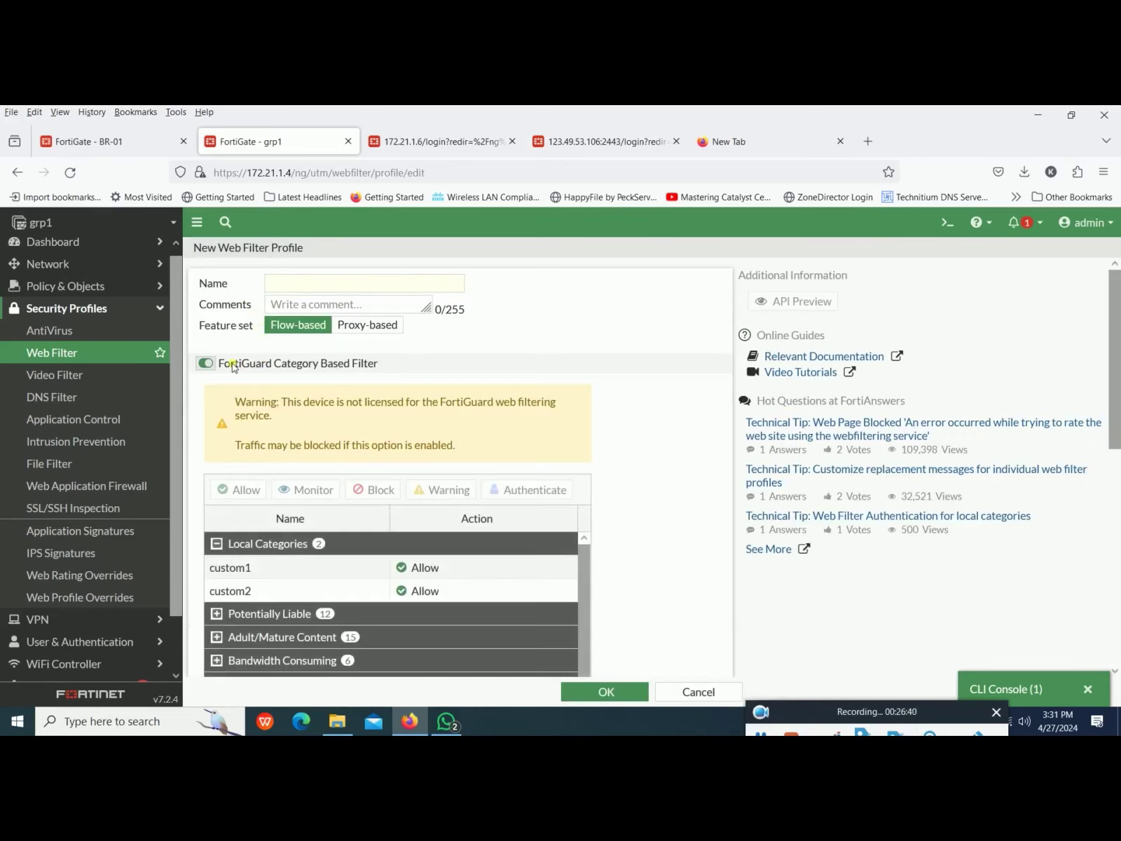
left_click(311, 567)
left_click(312, 585)
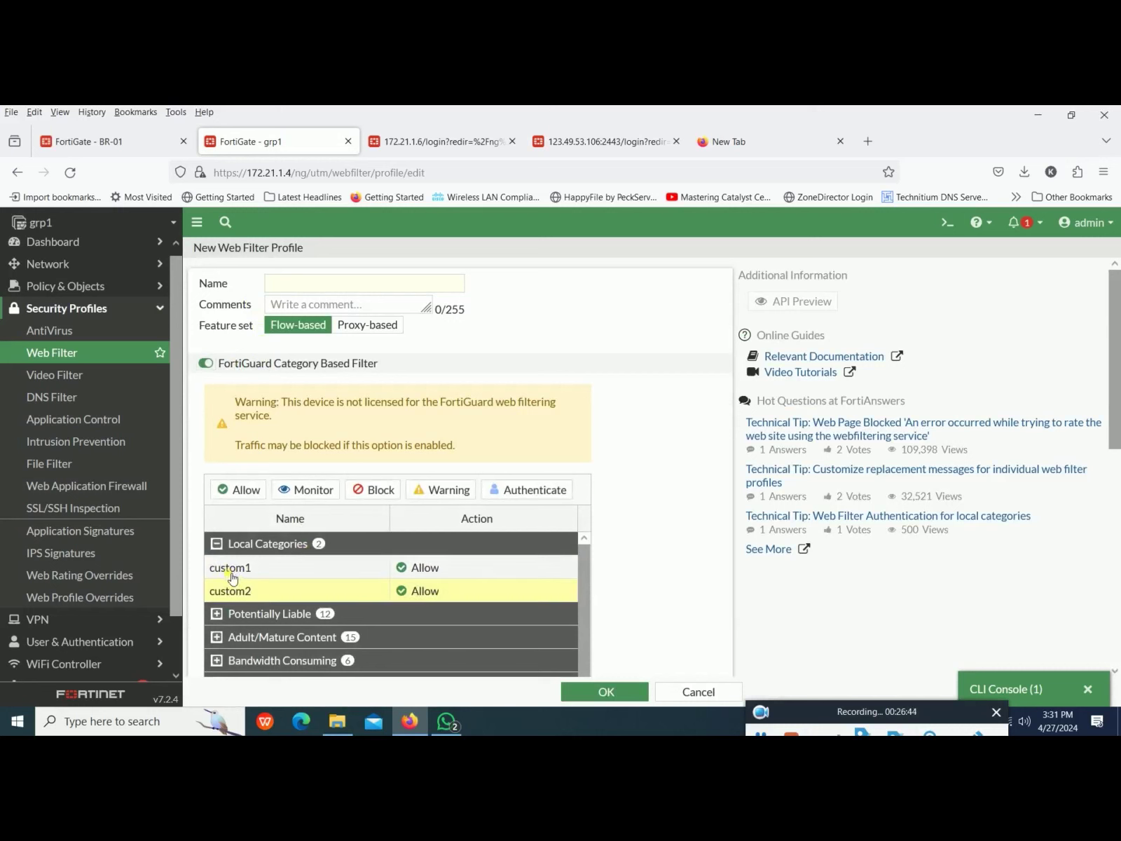
Step: Open the Clone of default web filter profile for editing and expand its Potentially Liable category group
left_click(73, 352)
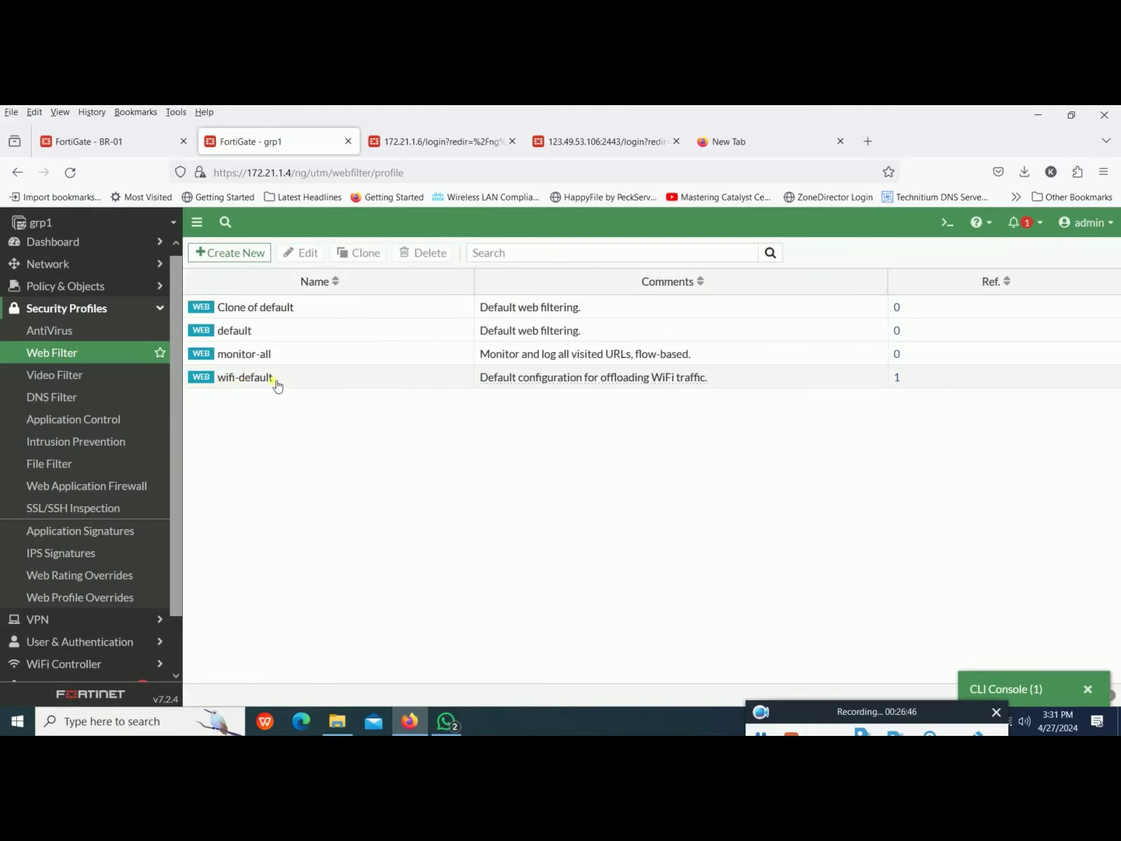
left_click(267, 309)
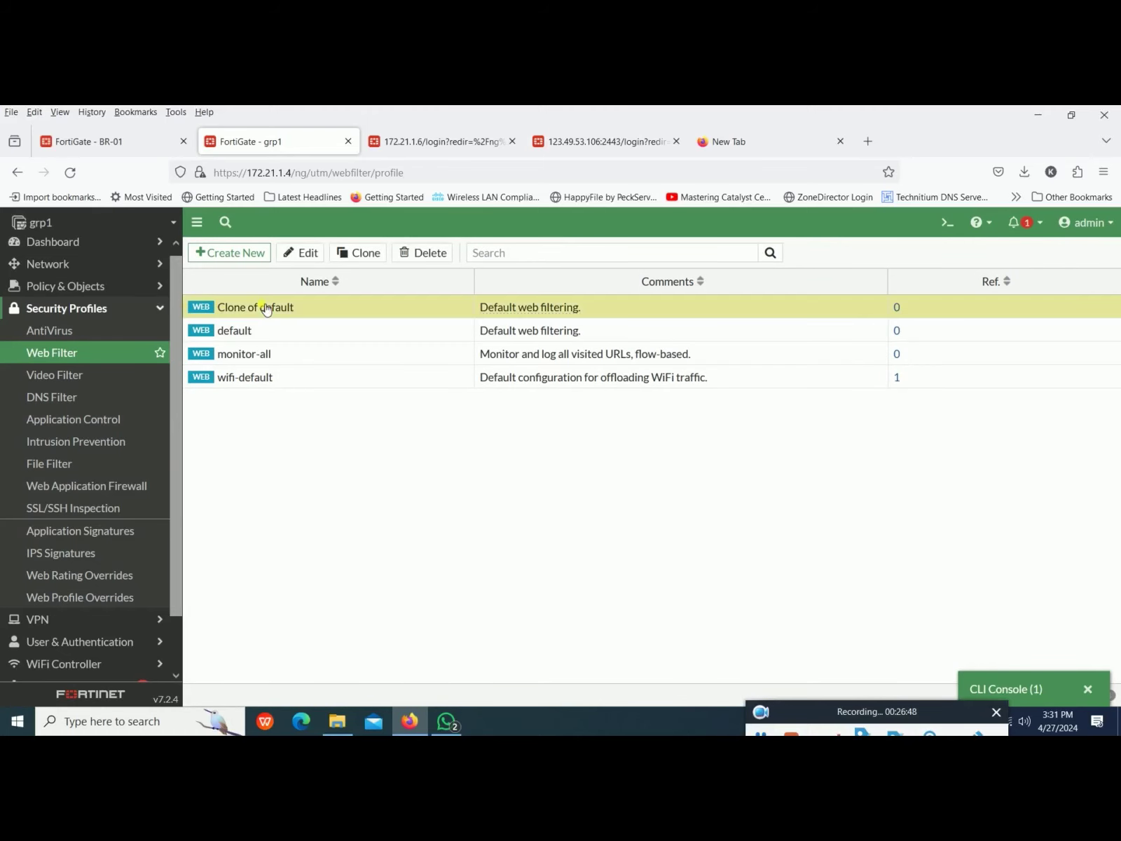
double_click(267, 309)
scroll(393, 487, "down", 2)
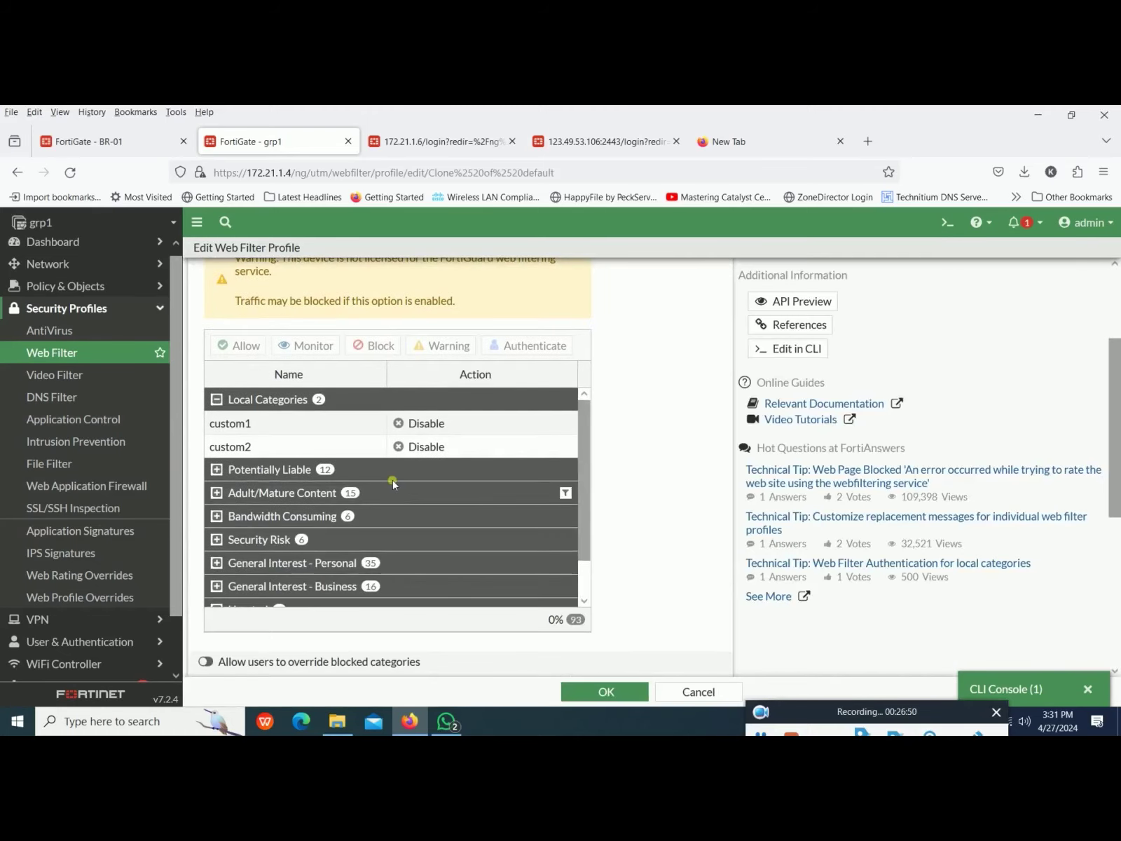
left_click(565, 468)
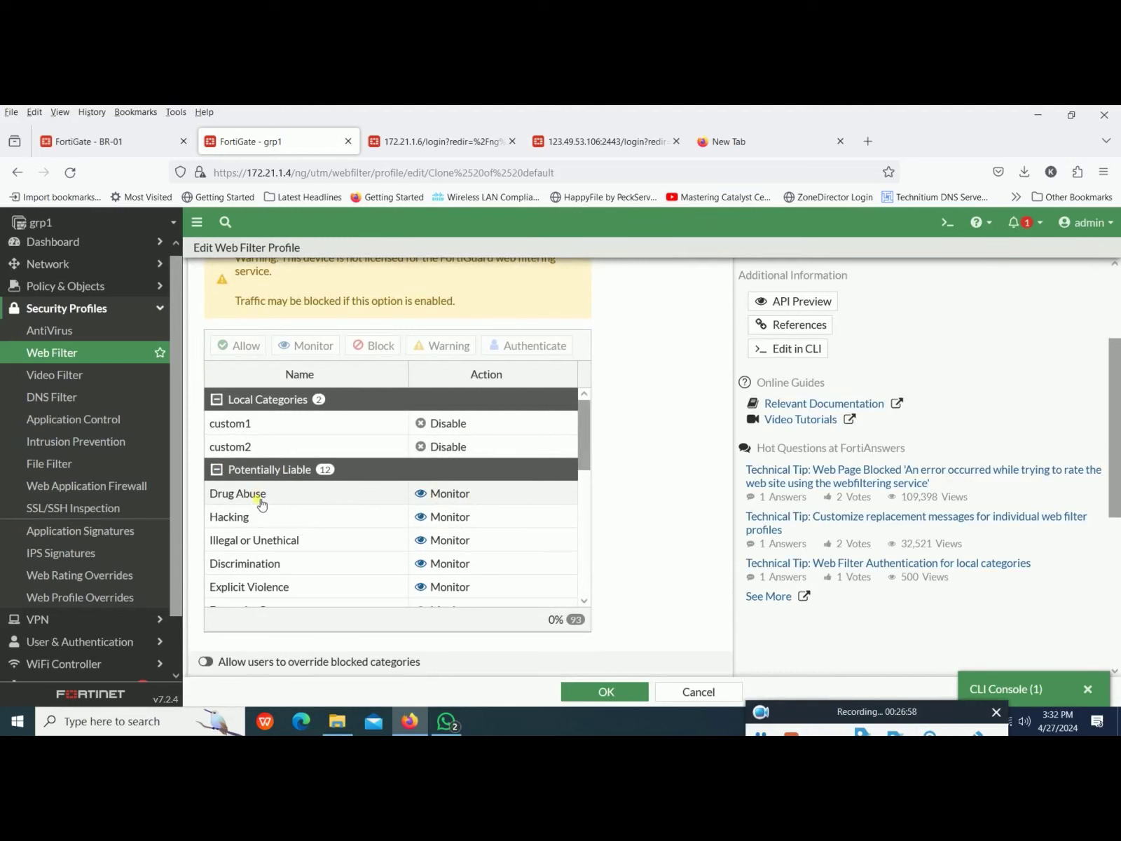
Step: Set the action of local category custom1 to Monitor and of custom2 to Block
left_click(352, 430)
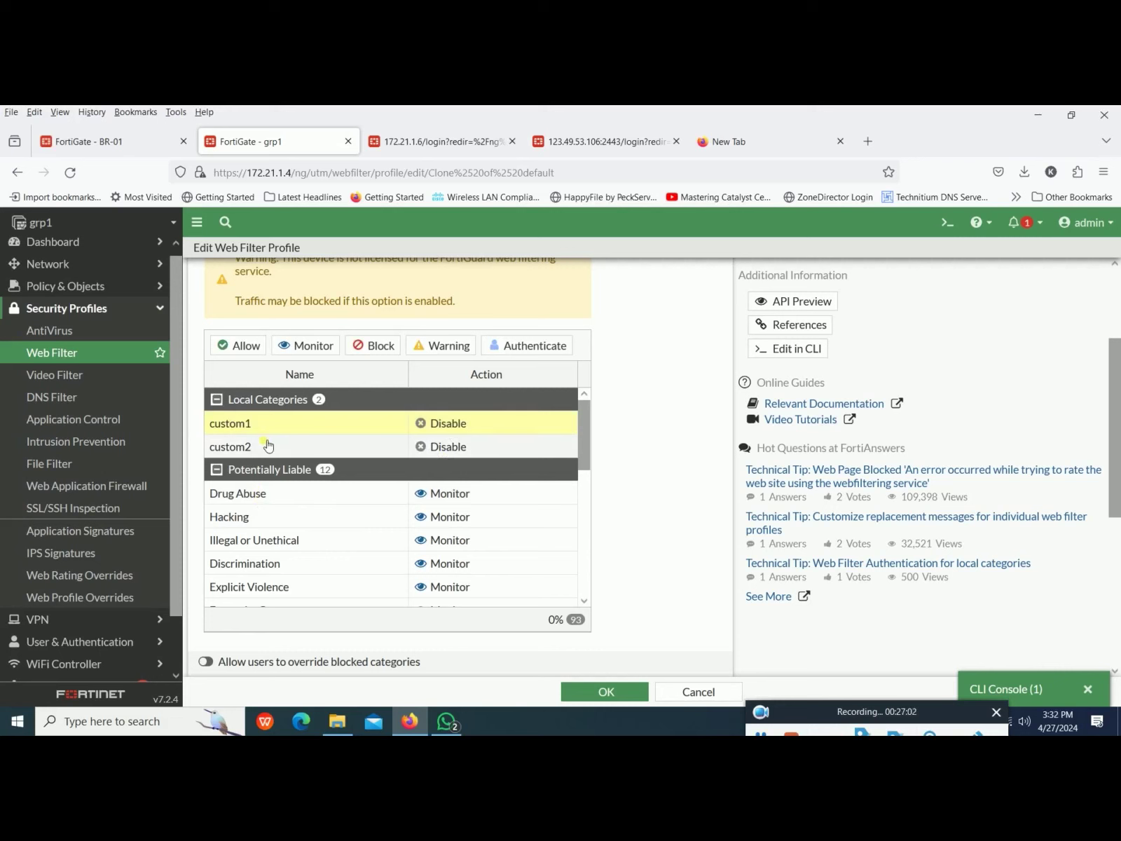
left_click(440, 429)
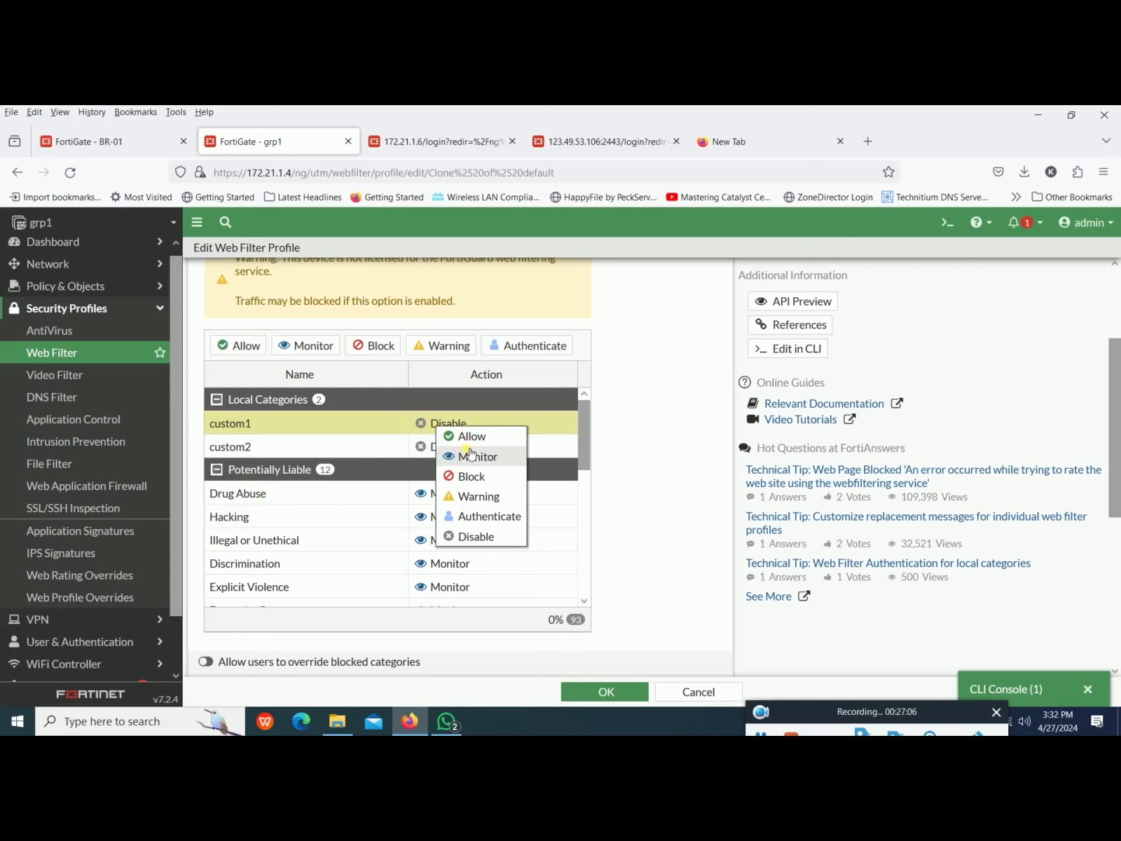
left_click(471, 454)
left_click(466, 449)
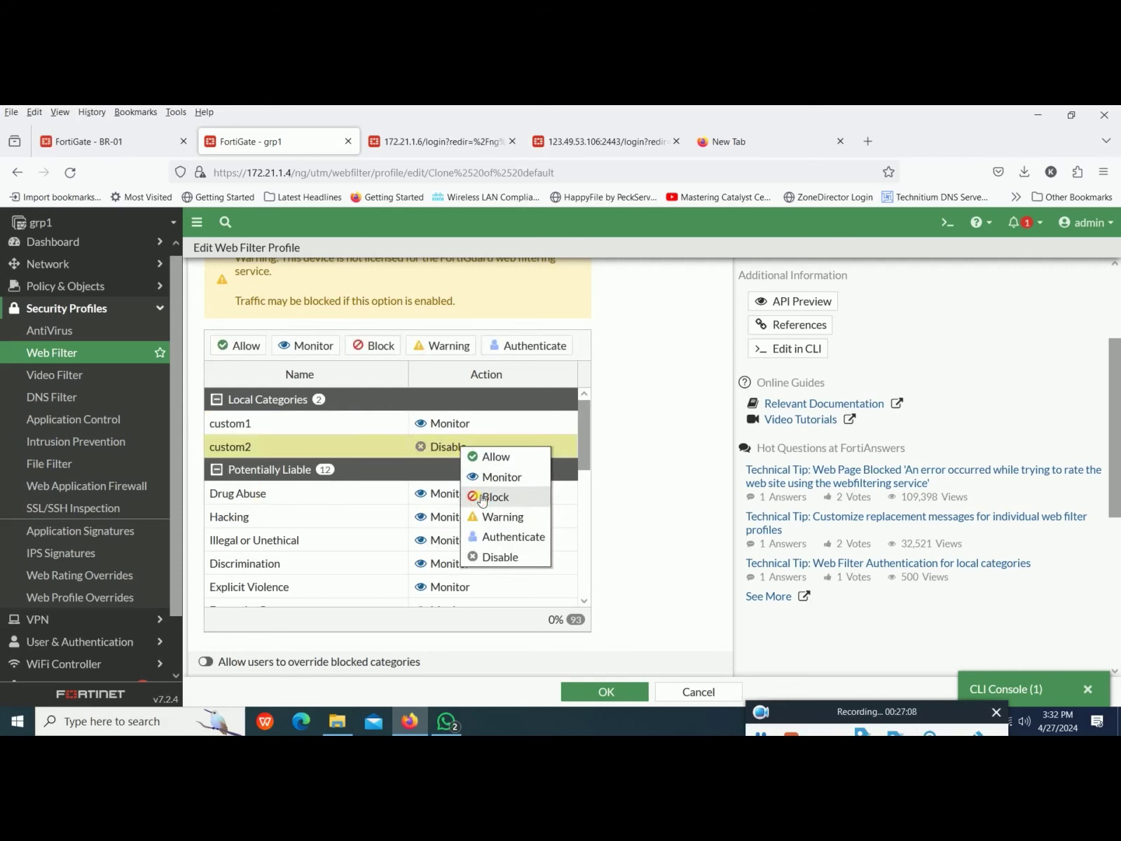
left_click(482, 497)
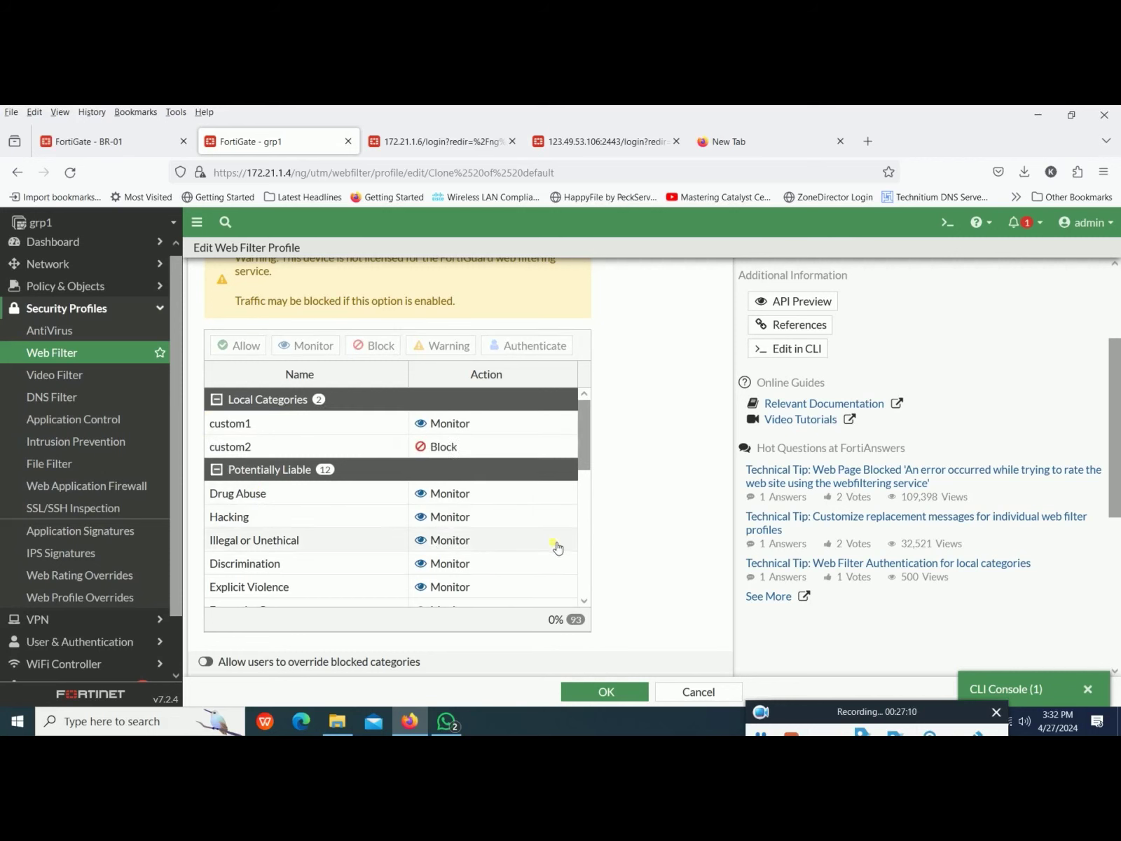
Step: Set the action of the Drug Abuse category under Potentially Liable to Block
left_click(451, 497)
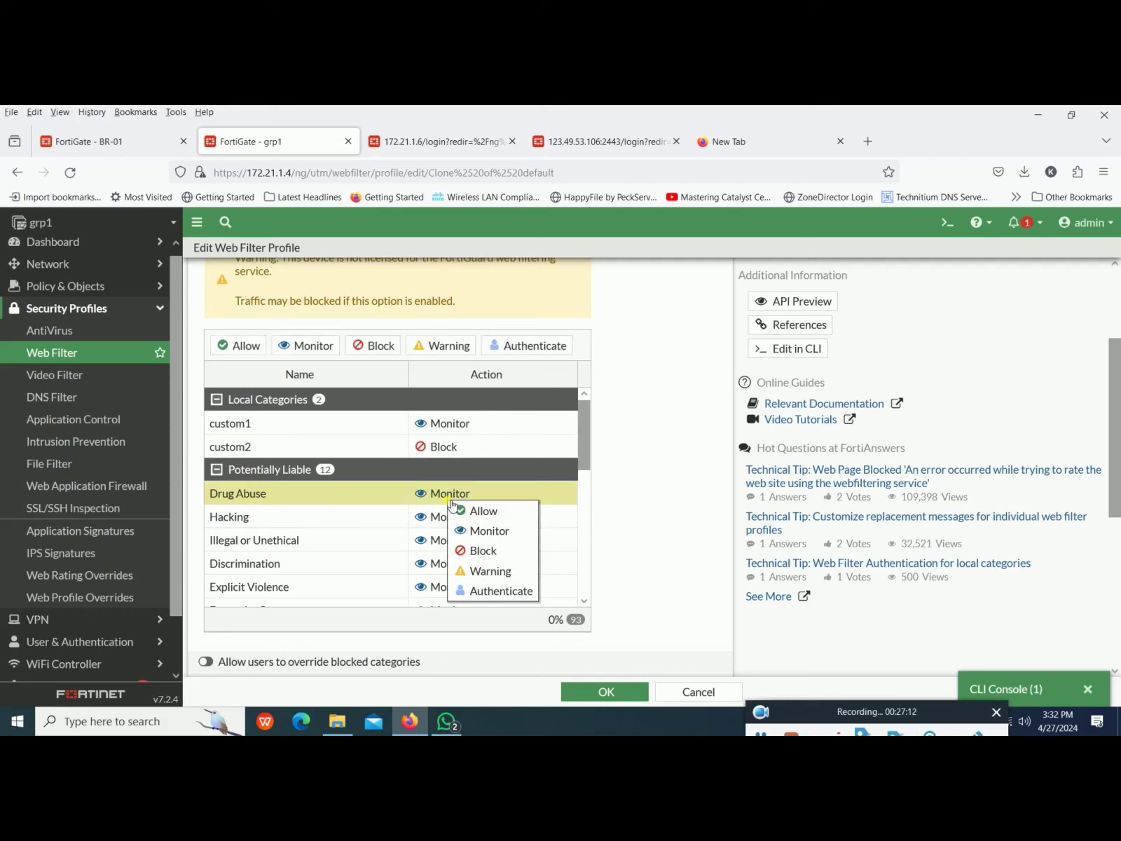
left_click(486, 552)
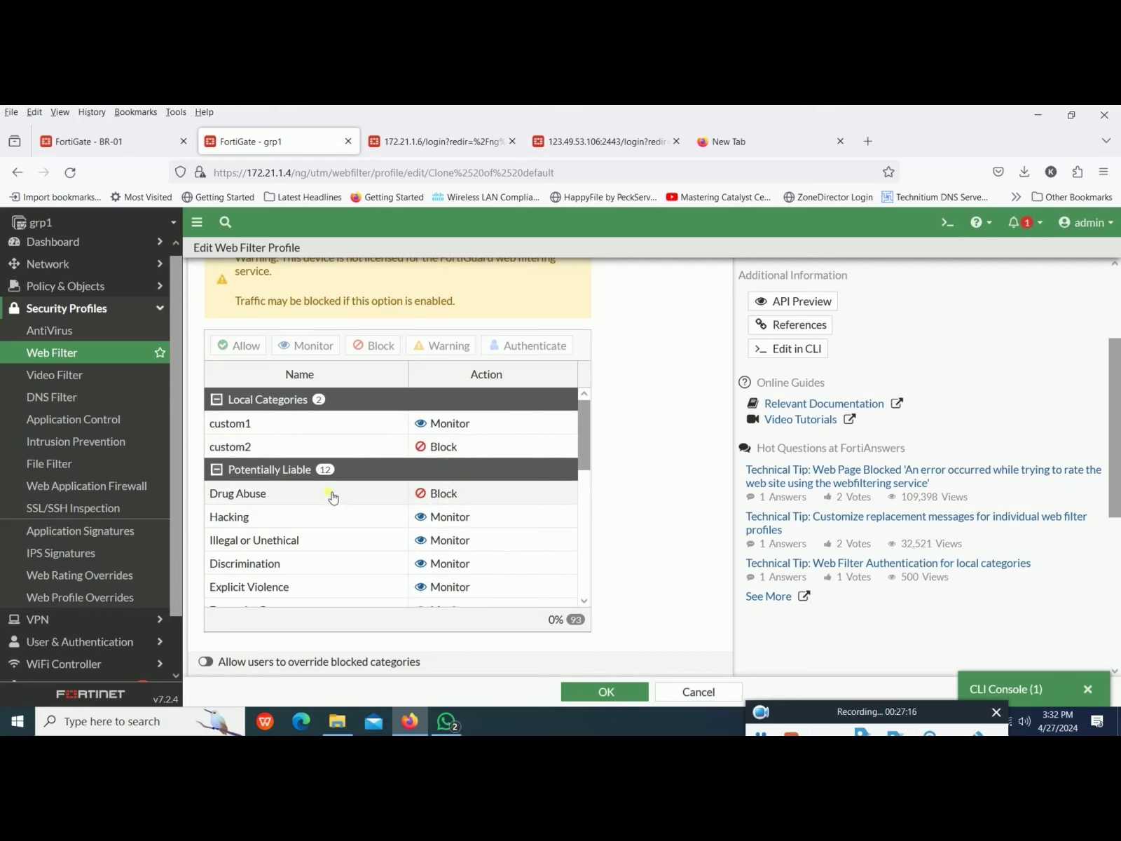
mouse_move(251, 500)
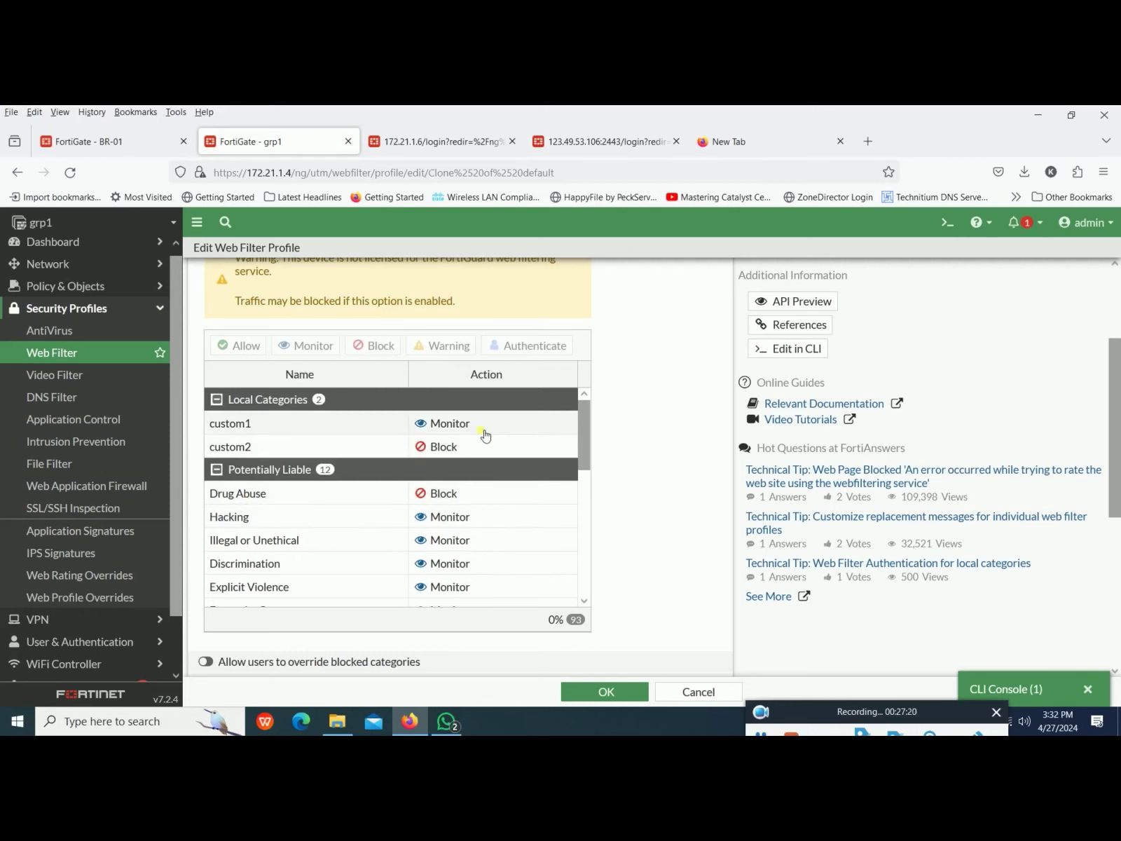
Step: Compare the actions of the custom1 and custom2 local categories with that of the Hacking category
left_click(480, 428)
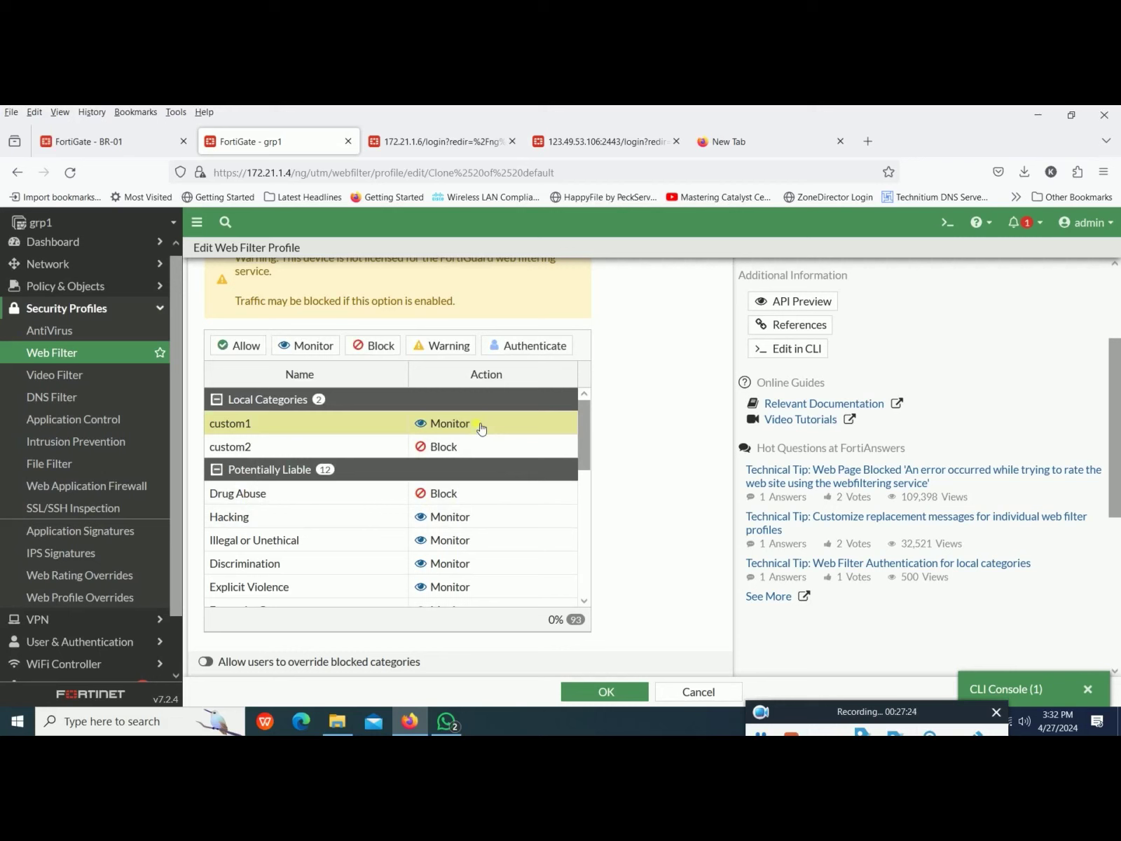
left_click(450, 522)
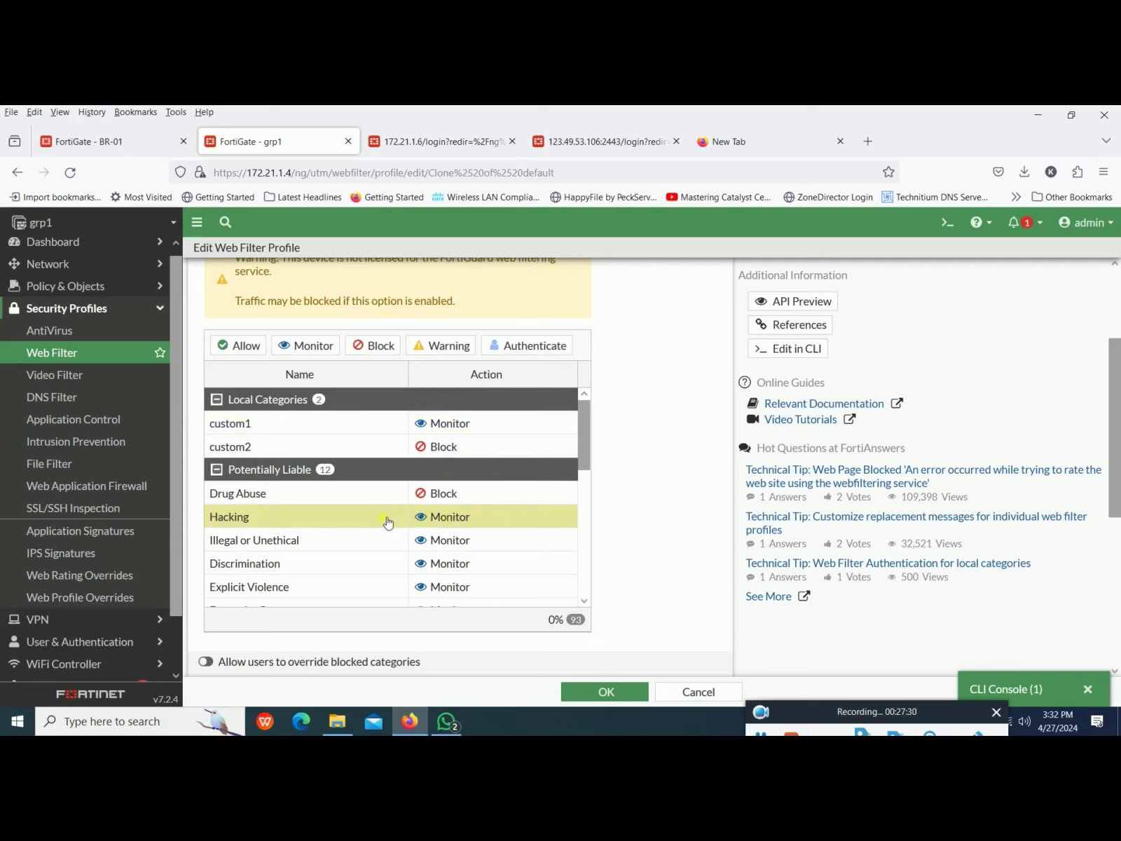
left_click(261, 448)
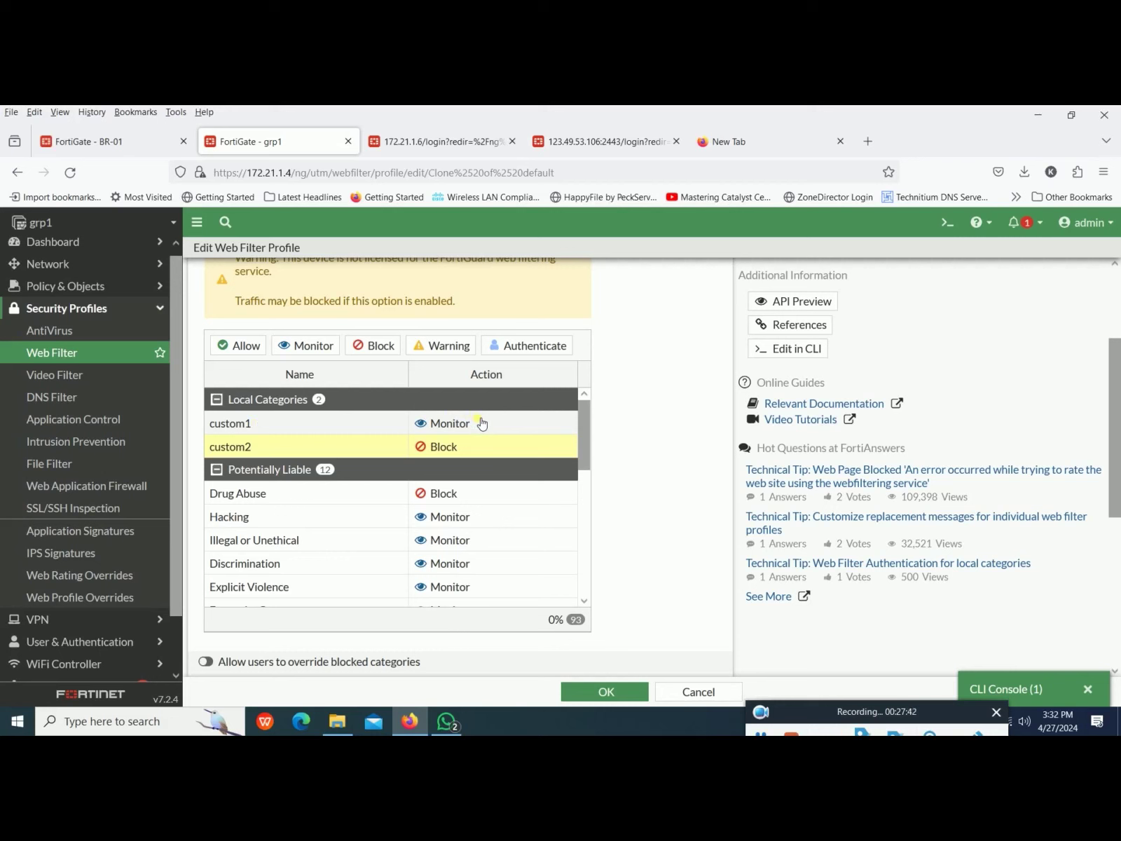
left_click(339, 449)
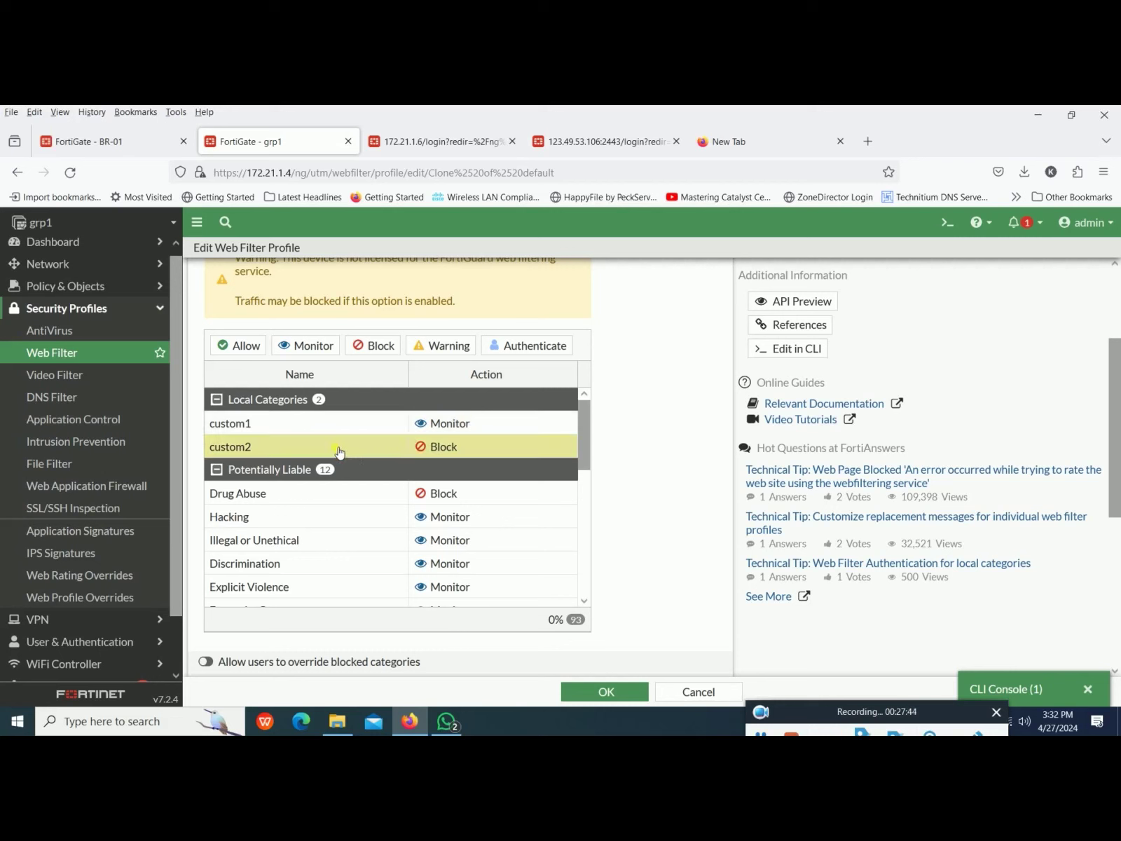
left_click(457, 449)
left_click(256, 429)
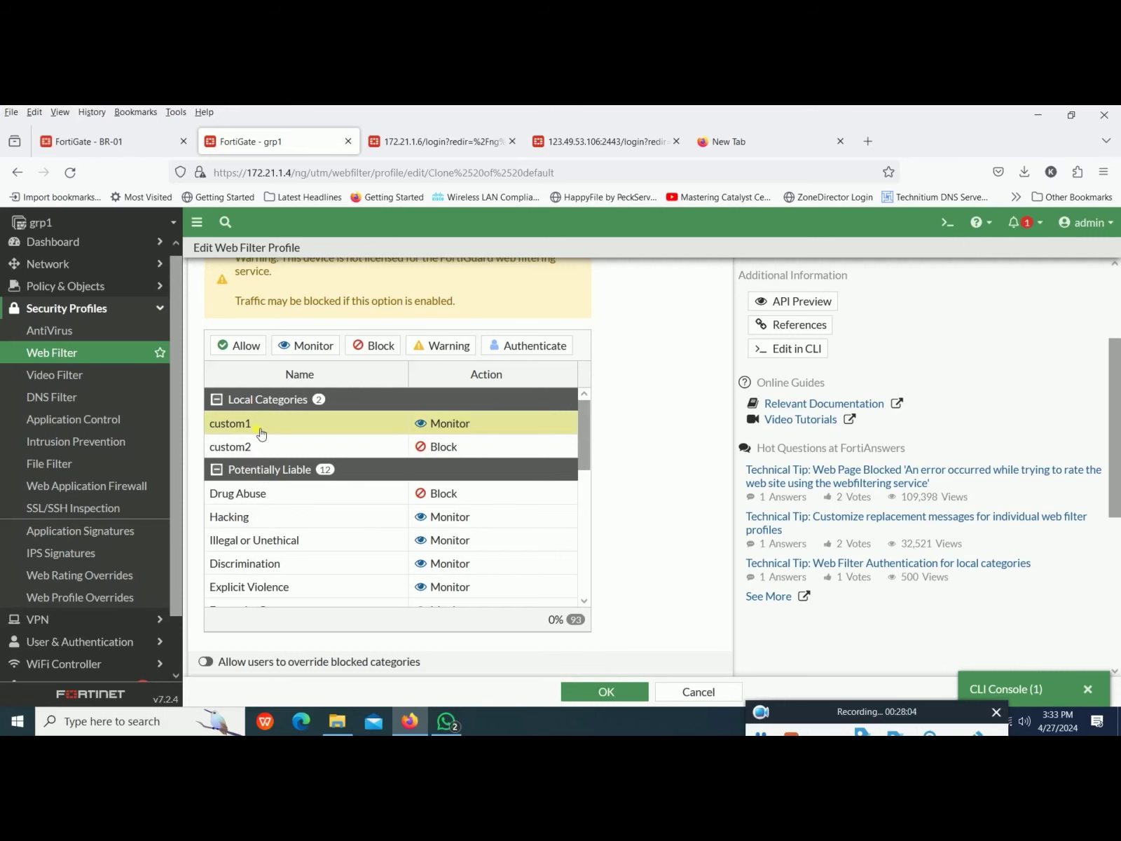
Step: Open the custom categories under Web Rating Overrides and rename custom1 to Allow
left_click(86, 576)
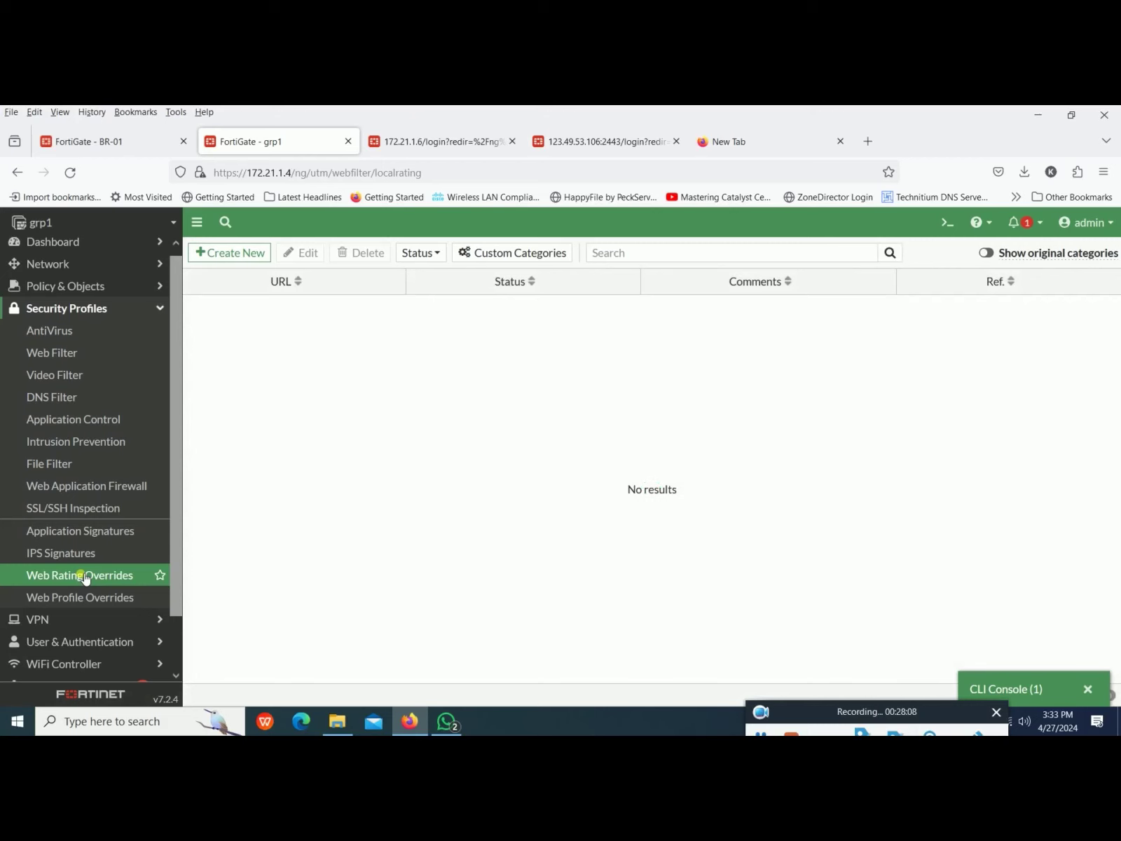
left_click(527, 256)
left_click(307, 310)
left_click(309, 331)
left_click(306, 311)
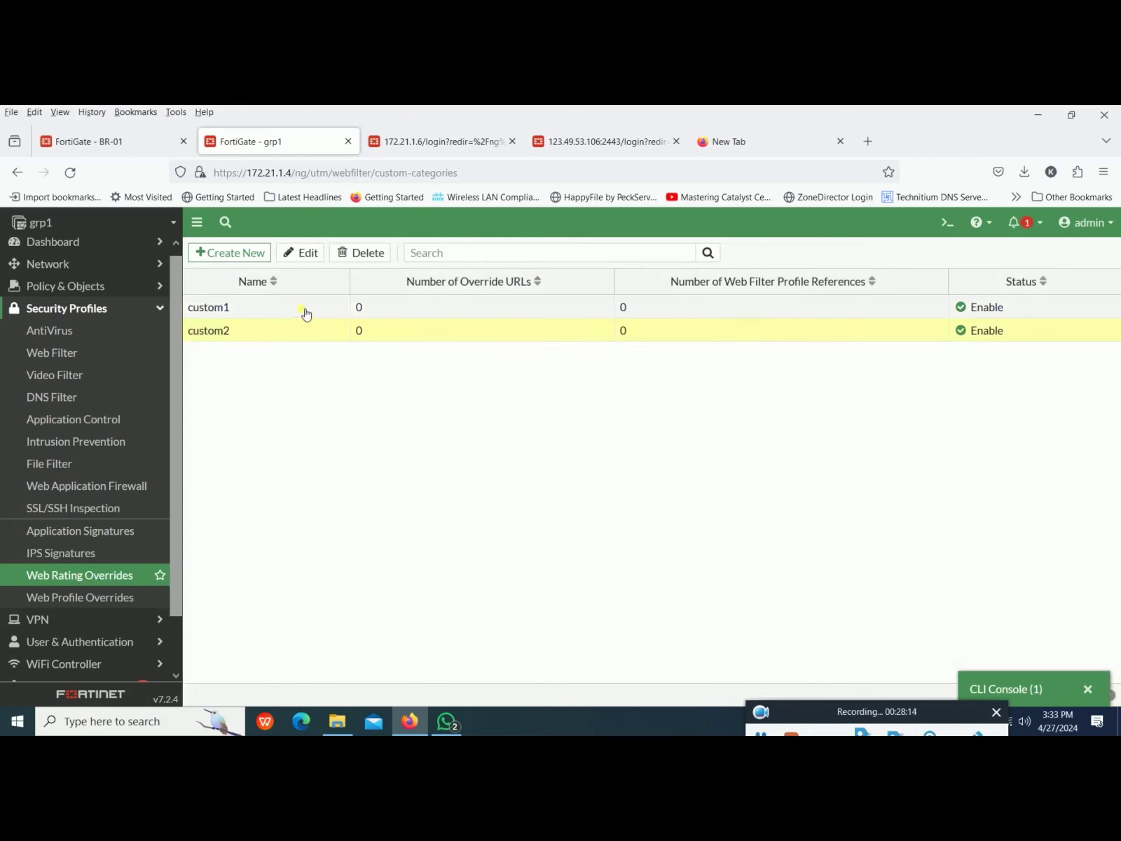
double_click(323, 311)
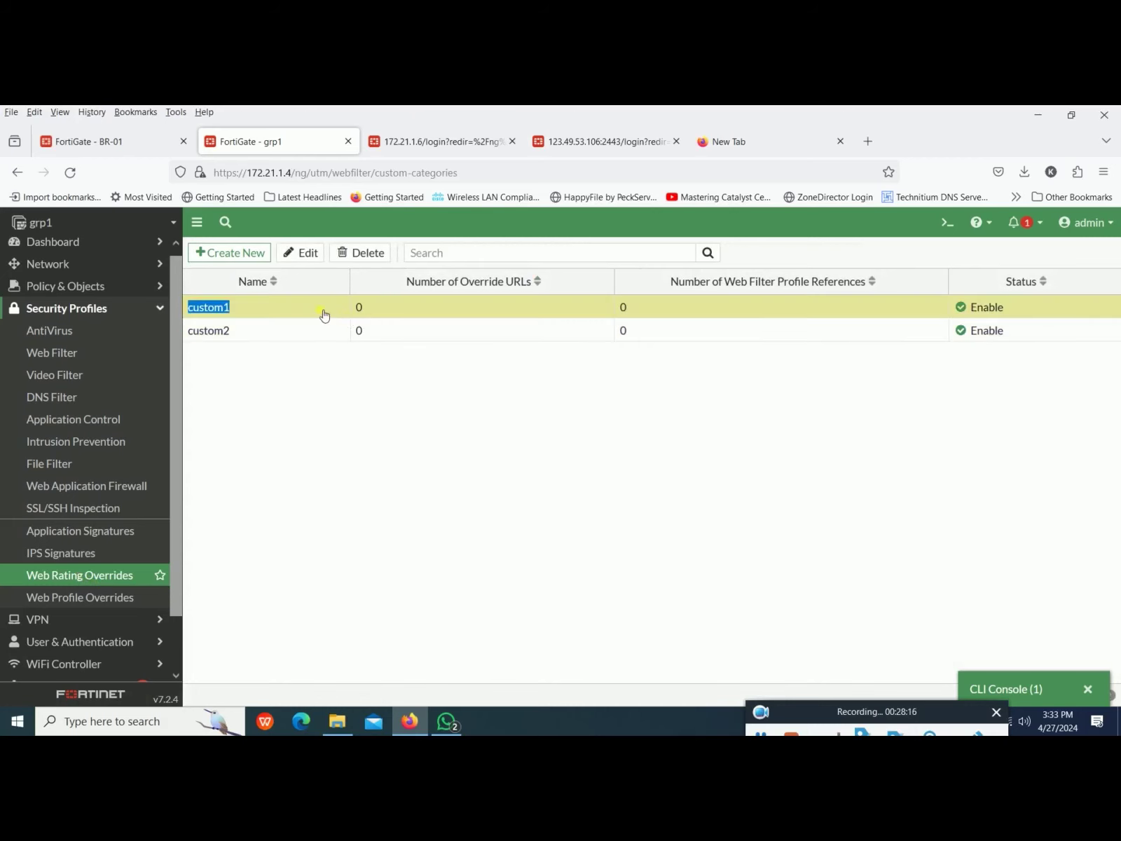
double_click(311, 291)
type("Allow")
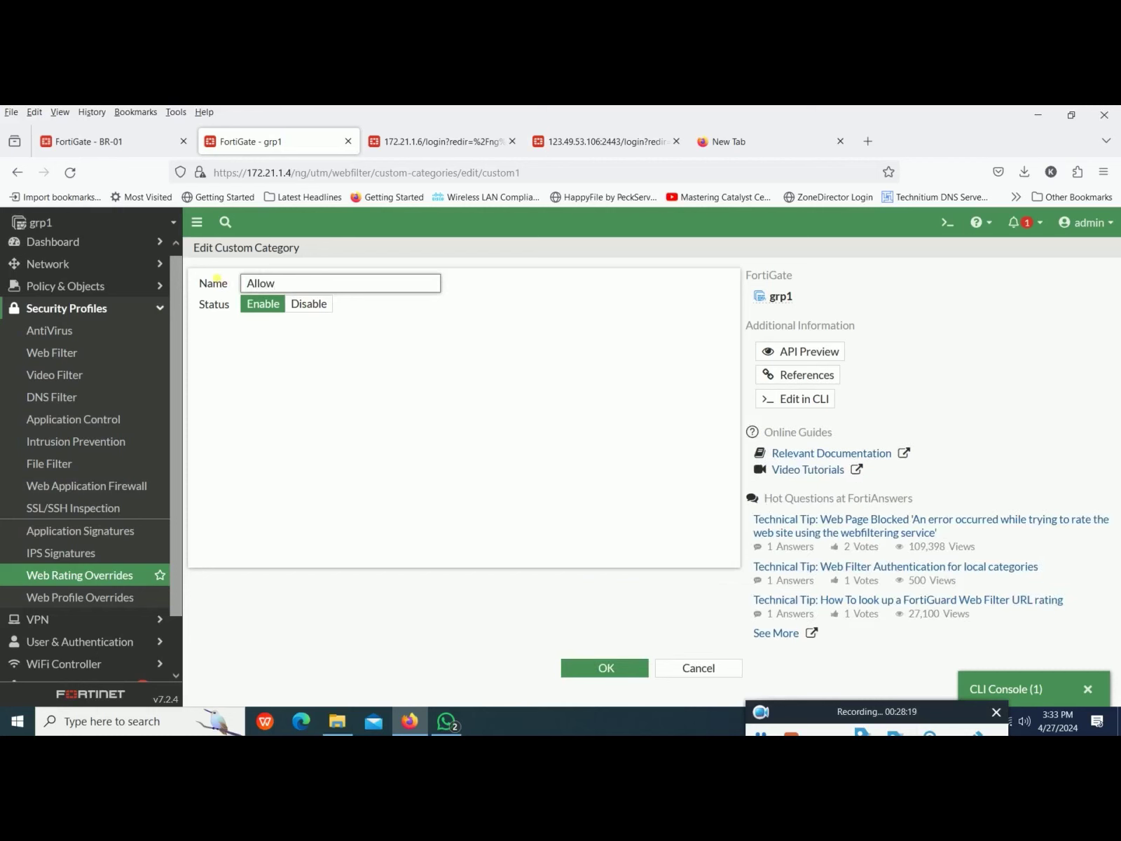
key("Return")
Step: Rename the custom category custom2 to Block
double_click(239, 329)
double_click(266, 283)
type("Block")
key("Return")
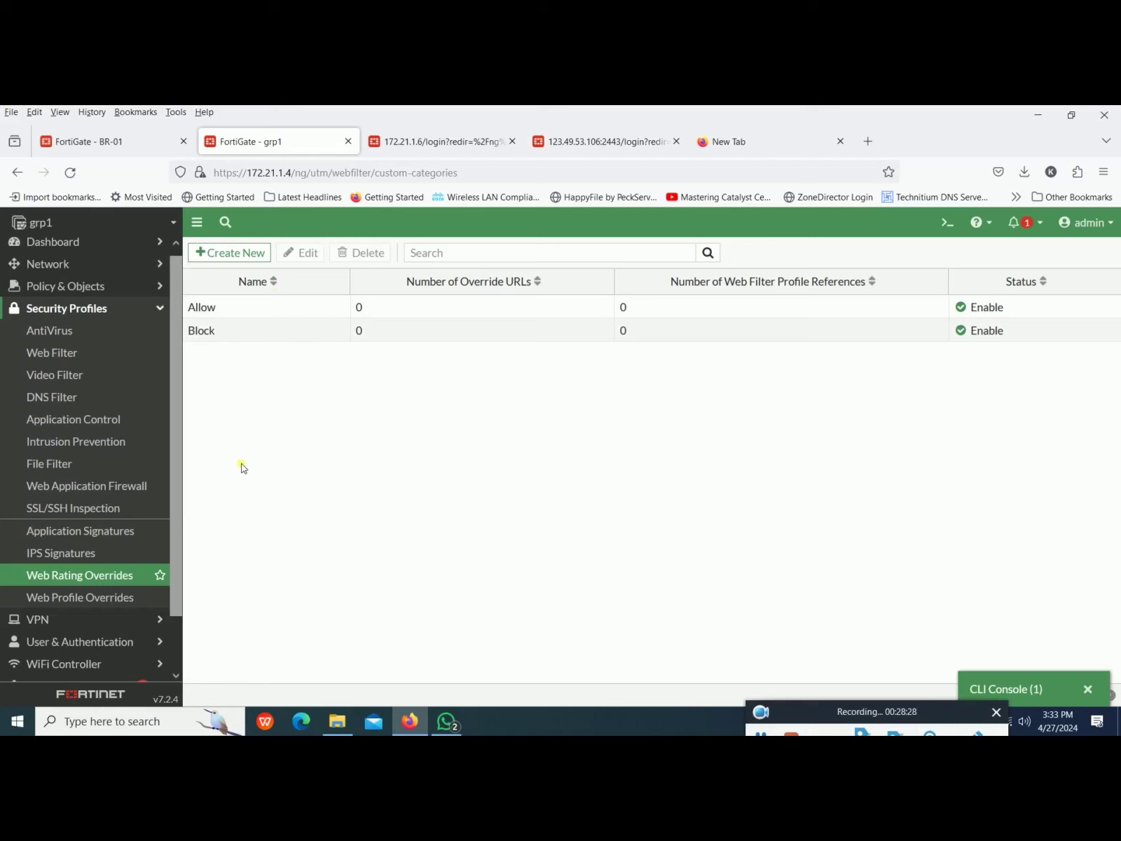
Step: Start a new web rating override with drug.org as its URL
left_click(115, 576)
left_click(249, 254)
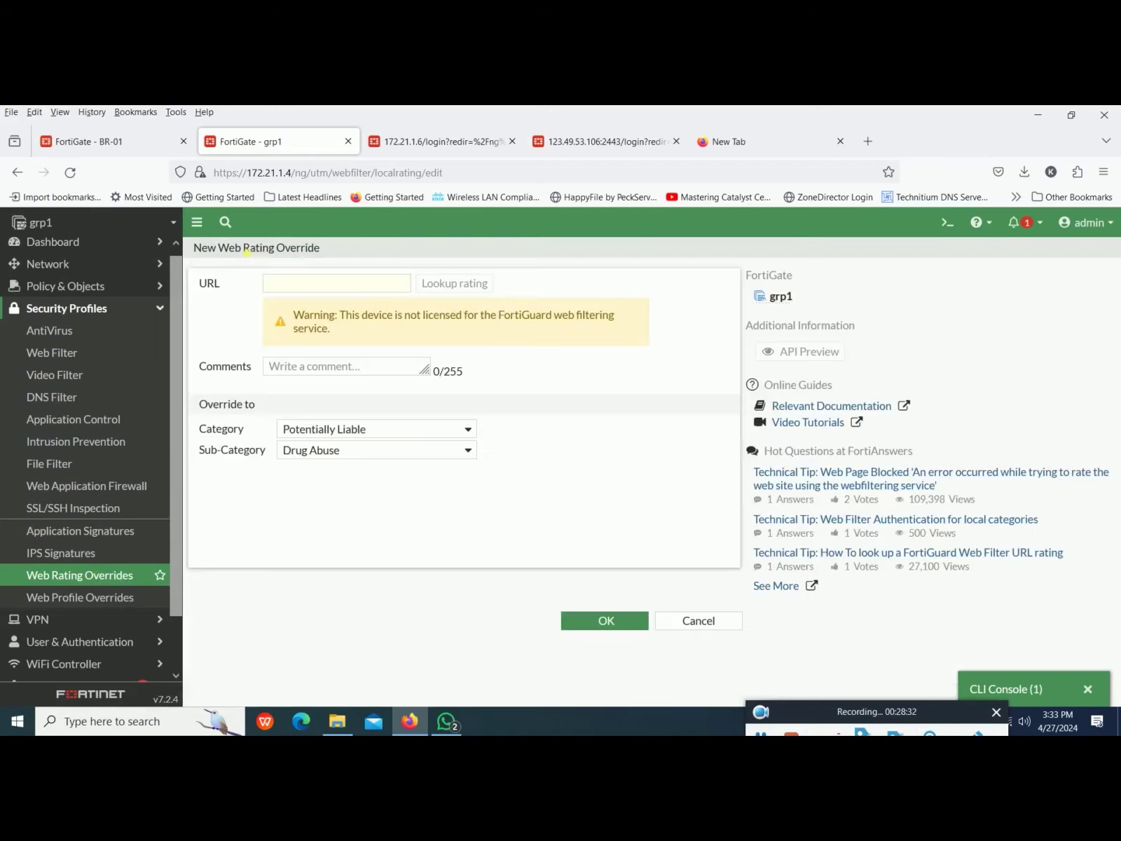
left_click(309, 283)
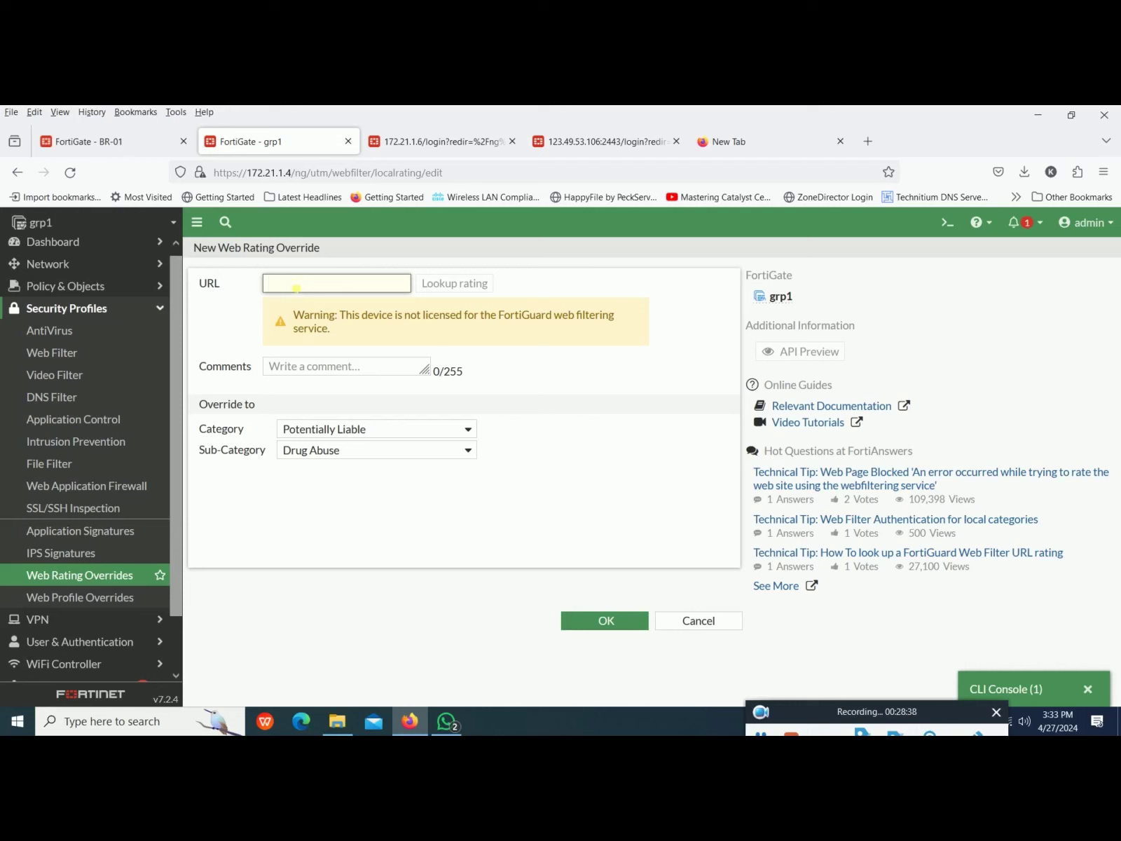
type("drug.org")
Step: Try to look up the rating of drug.org, and review the licensing warning and the available override categories
left_click_drag(325, 288, 228, 282)
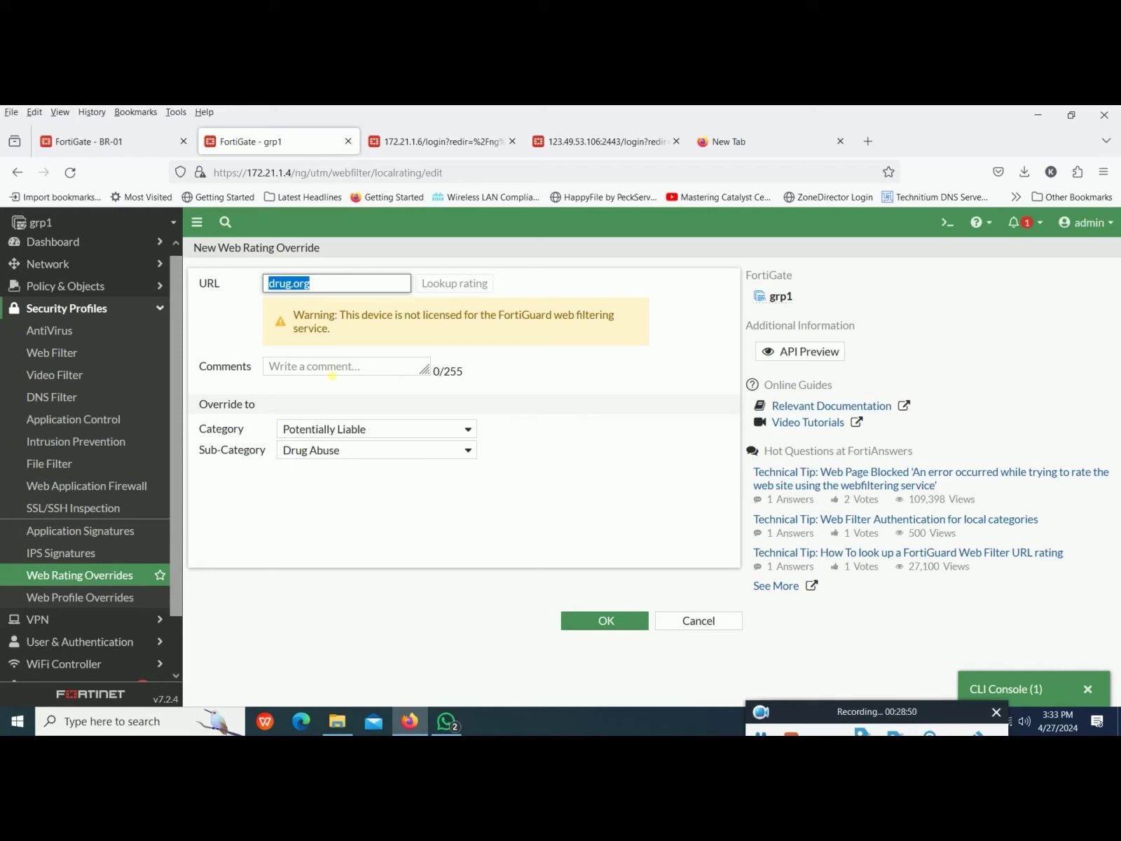
left_click(330, 289)
left_click_drag(345, 334, 294, 318)
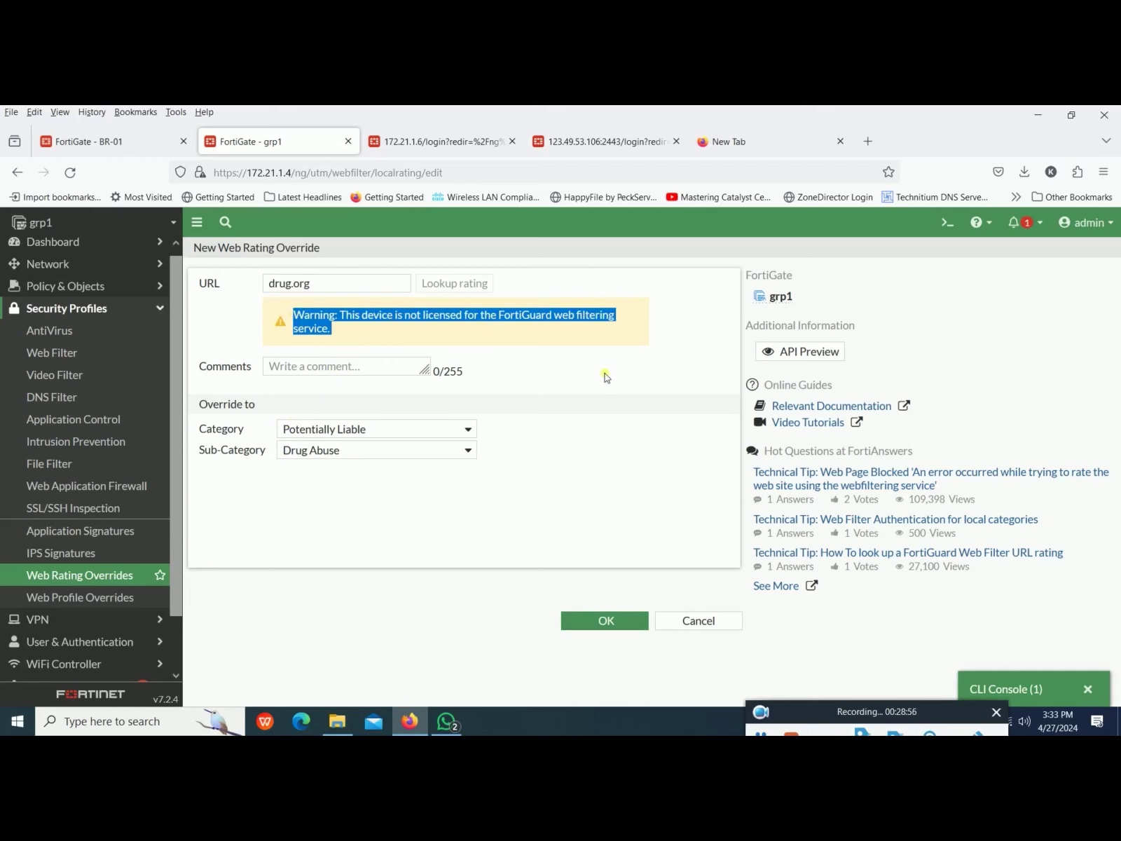
left_click(440, 285)
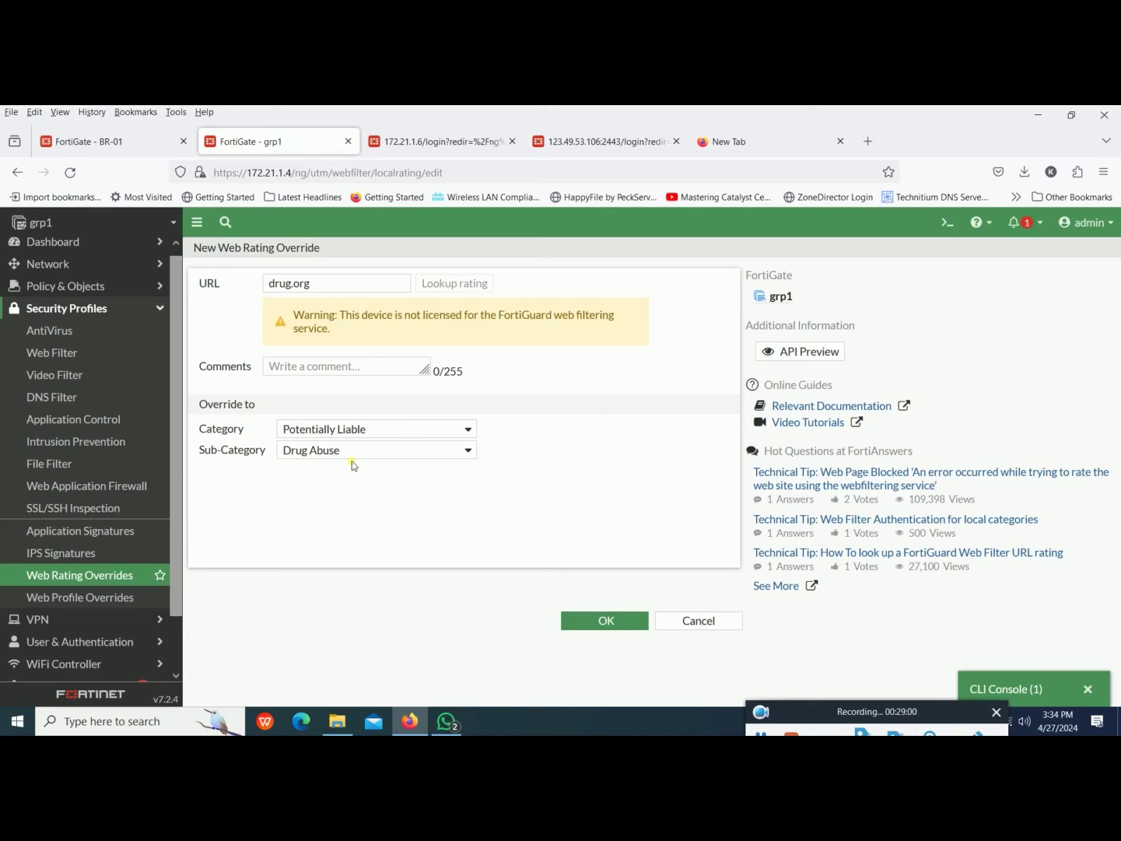
left_click(319, 432)
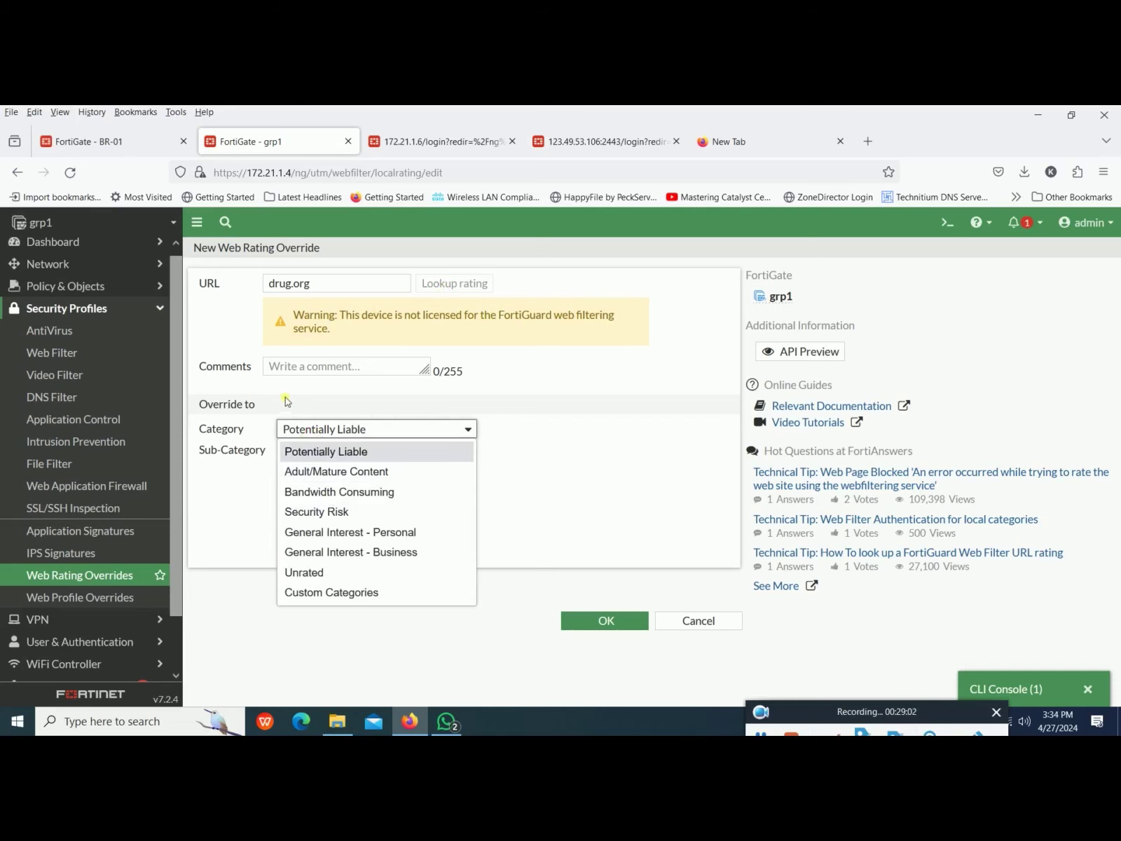
left_click(238, 291)
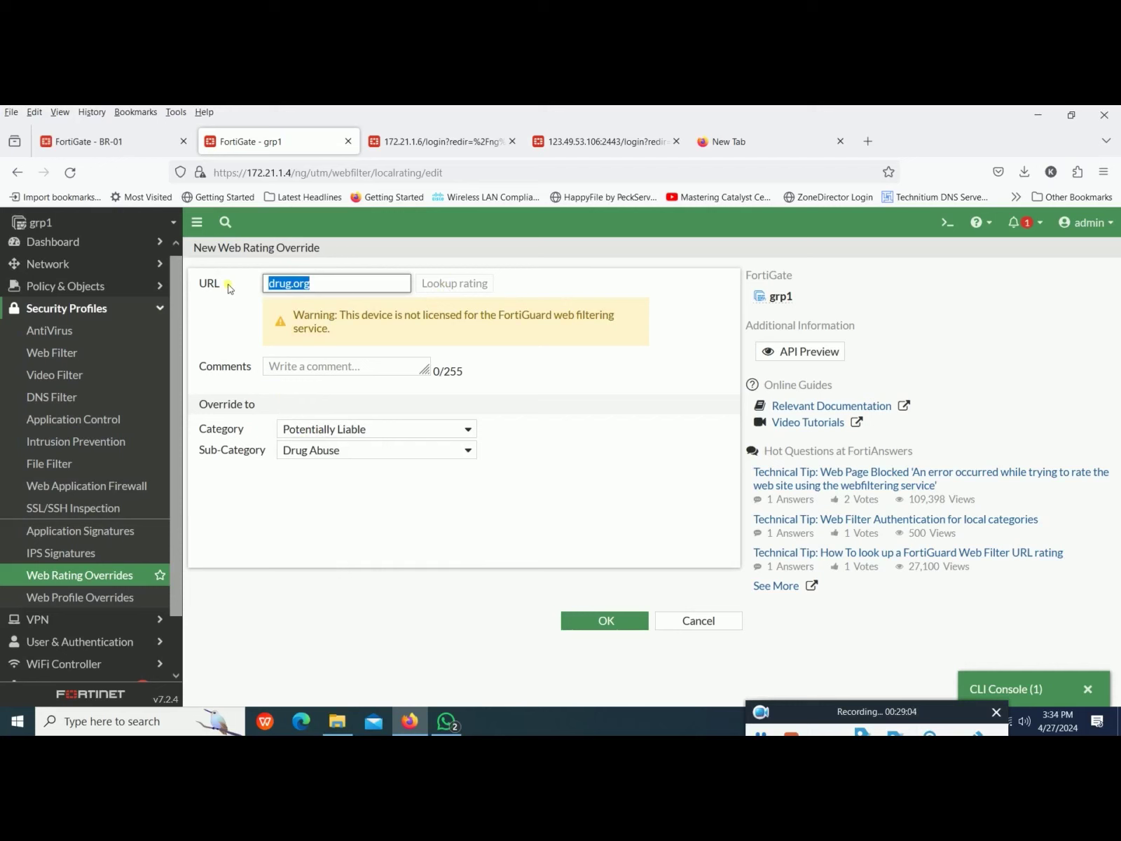
left_click(448, 285)
double_click(347, 293)
triple_click(347, 293)
Step: Log in to the Internet_Firewall-active FortiGate with the saved credentials and open its web rating overrides
left_click(599, 155)
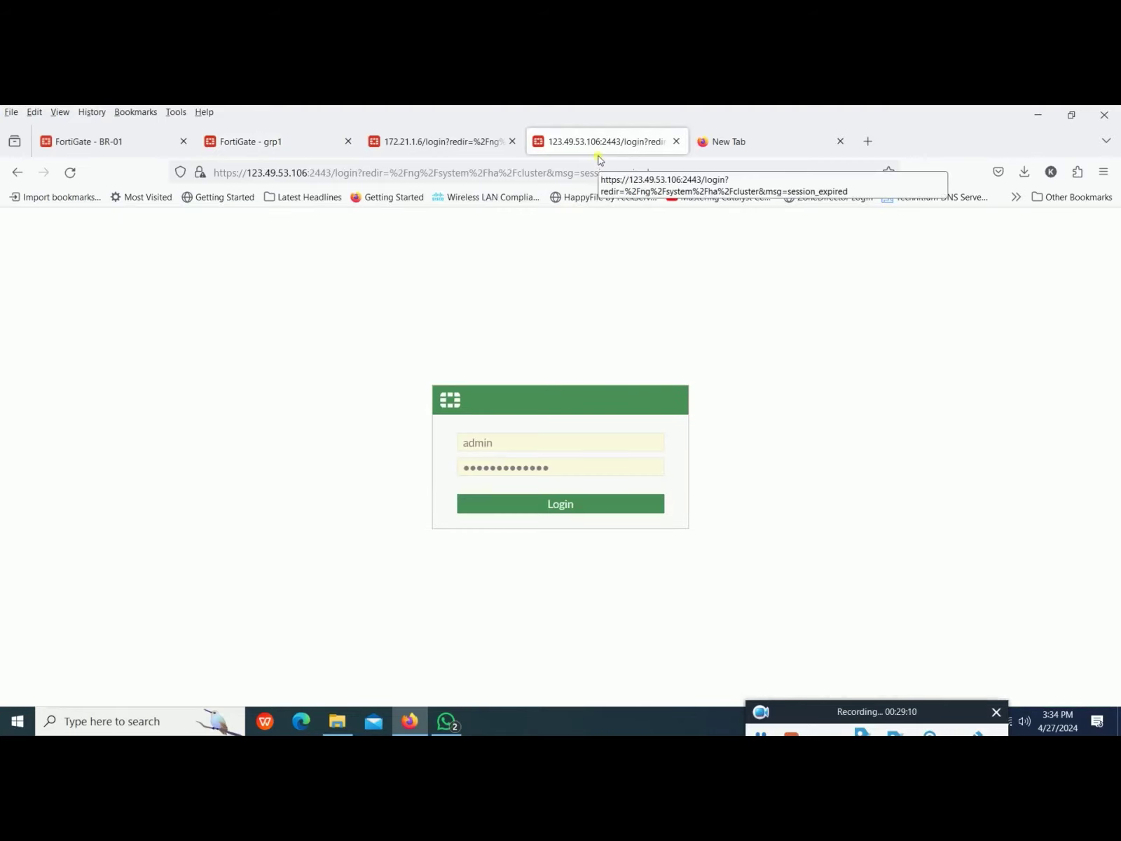
key("Return")
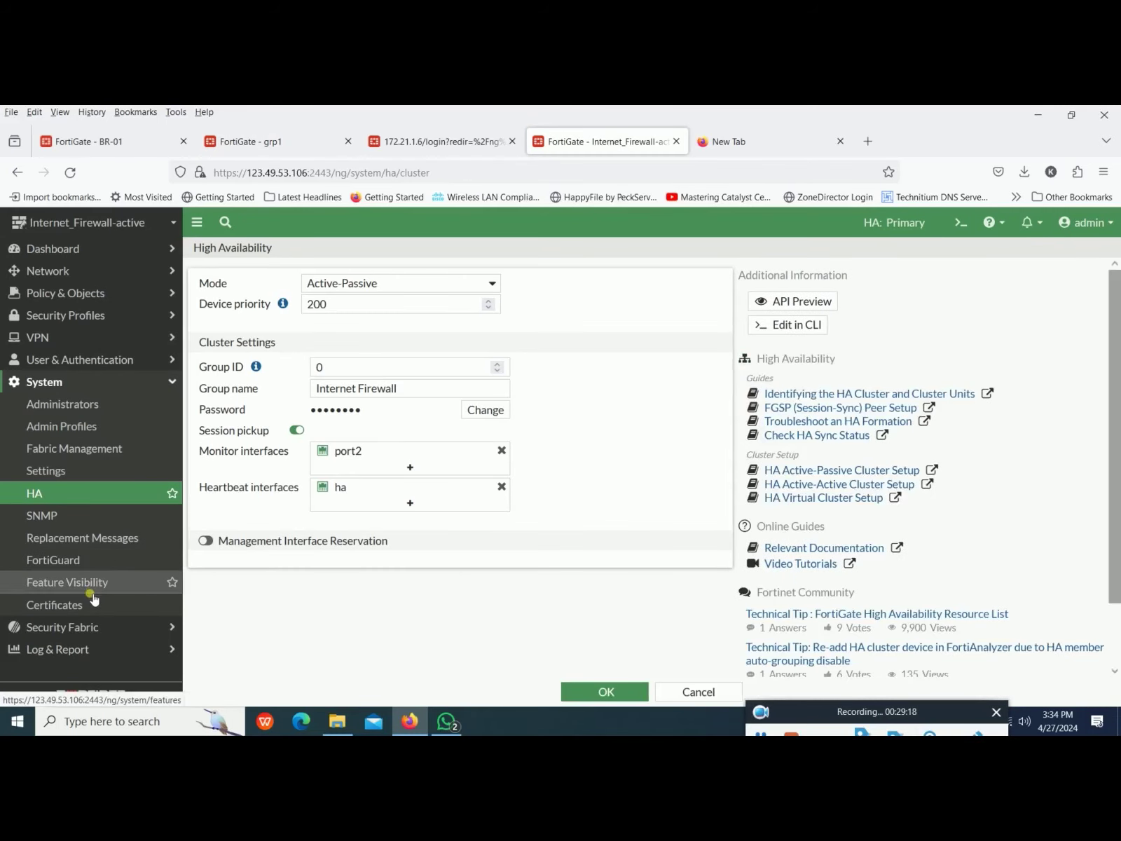
left_click(84, 316)
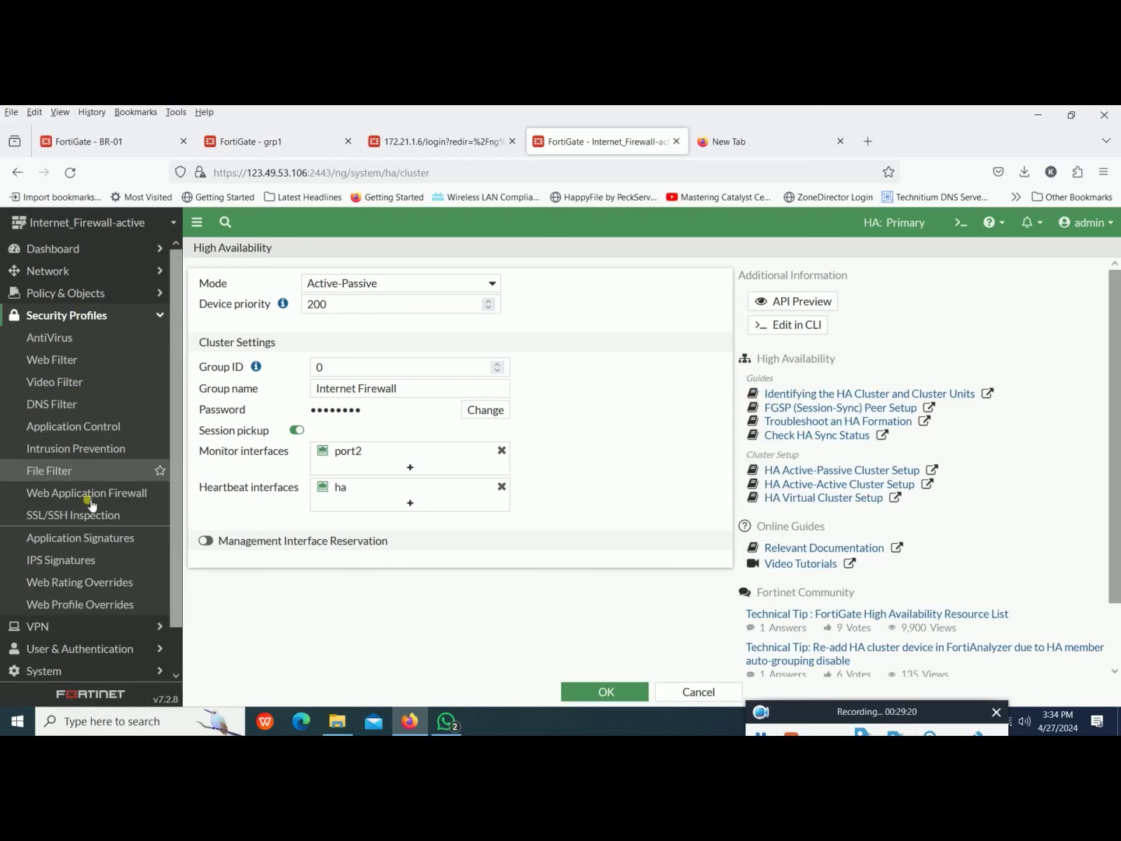
left_click(89, 582)
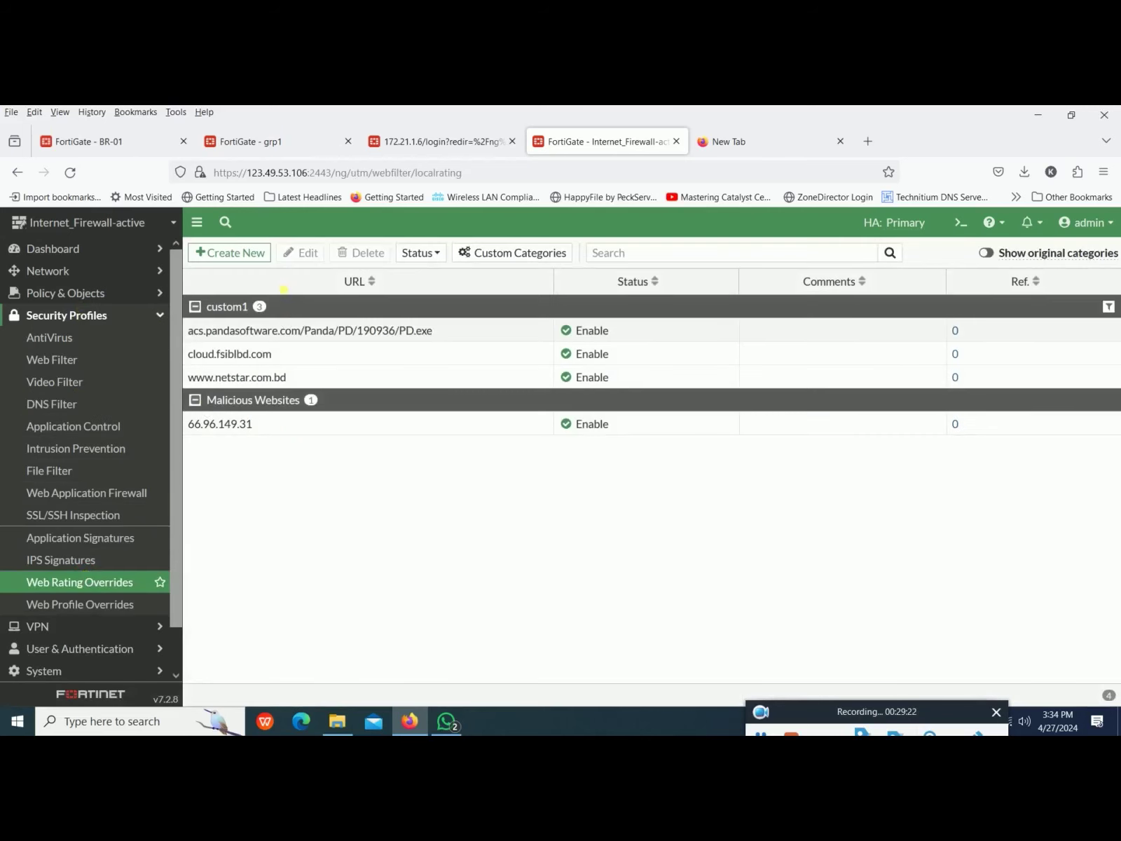
Step: Start a new web rating override for drug.org and look up the URL's current category rating
left_click(245, 253)
left_click(312, 286)
type("drug.org")
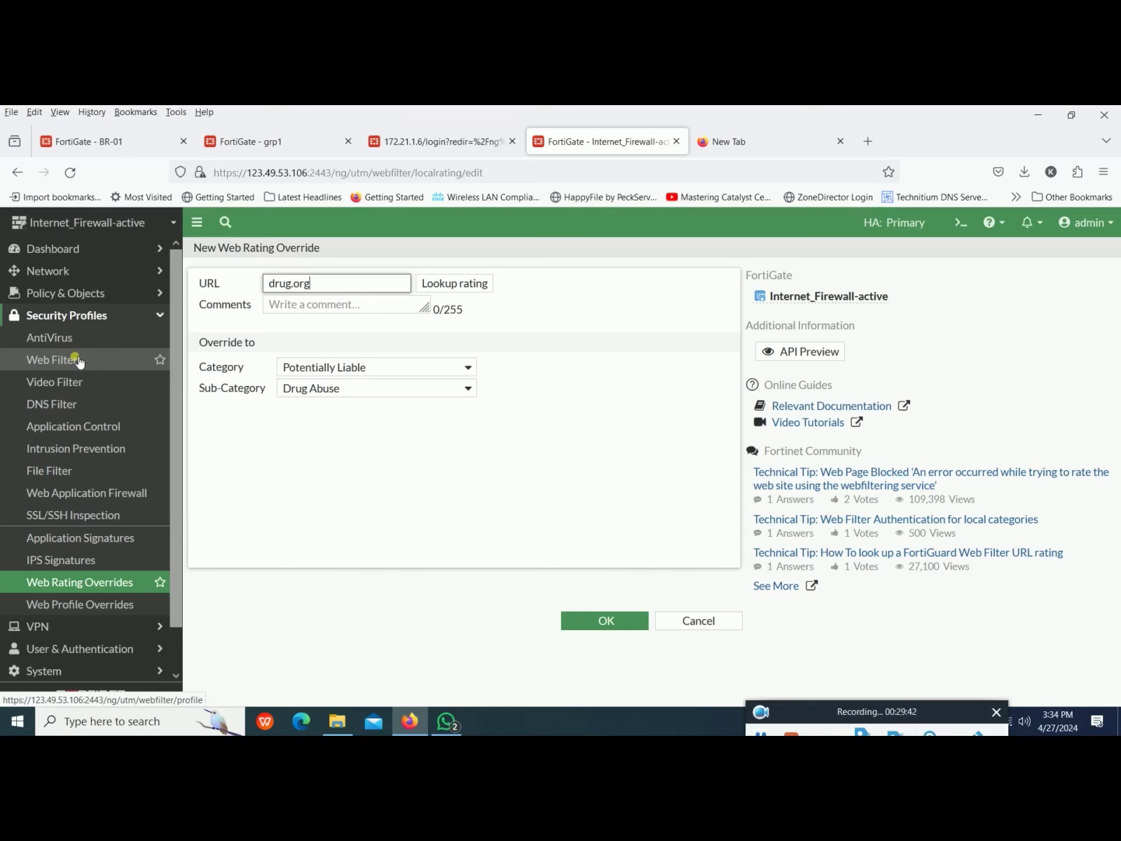
left_click(418, 284)
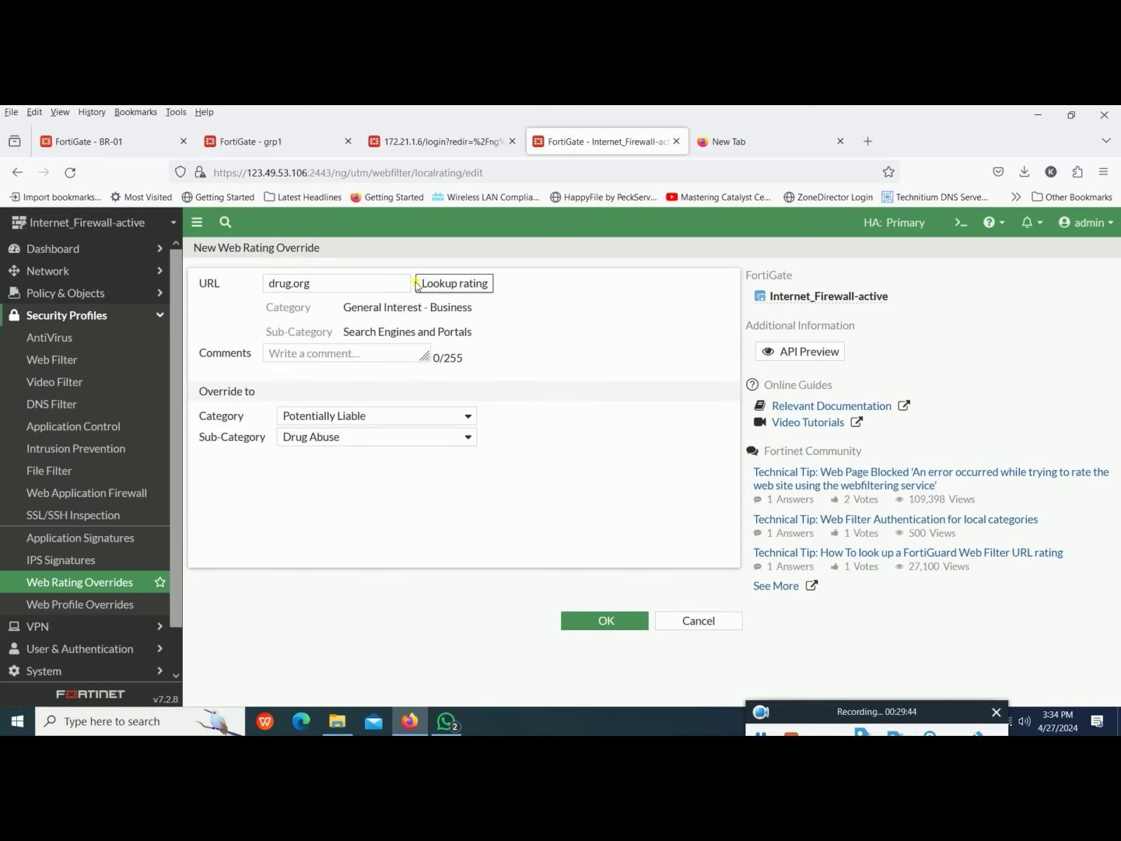
left_click_drag(350, 312, 477, 316)
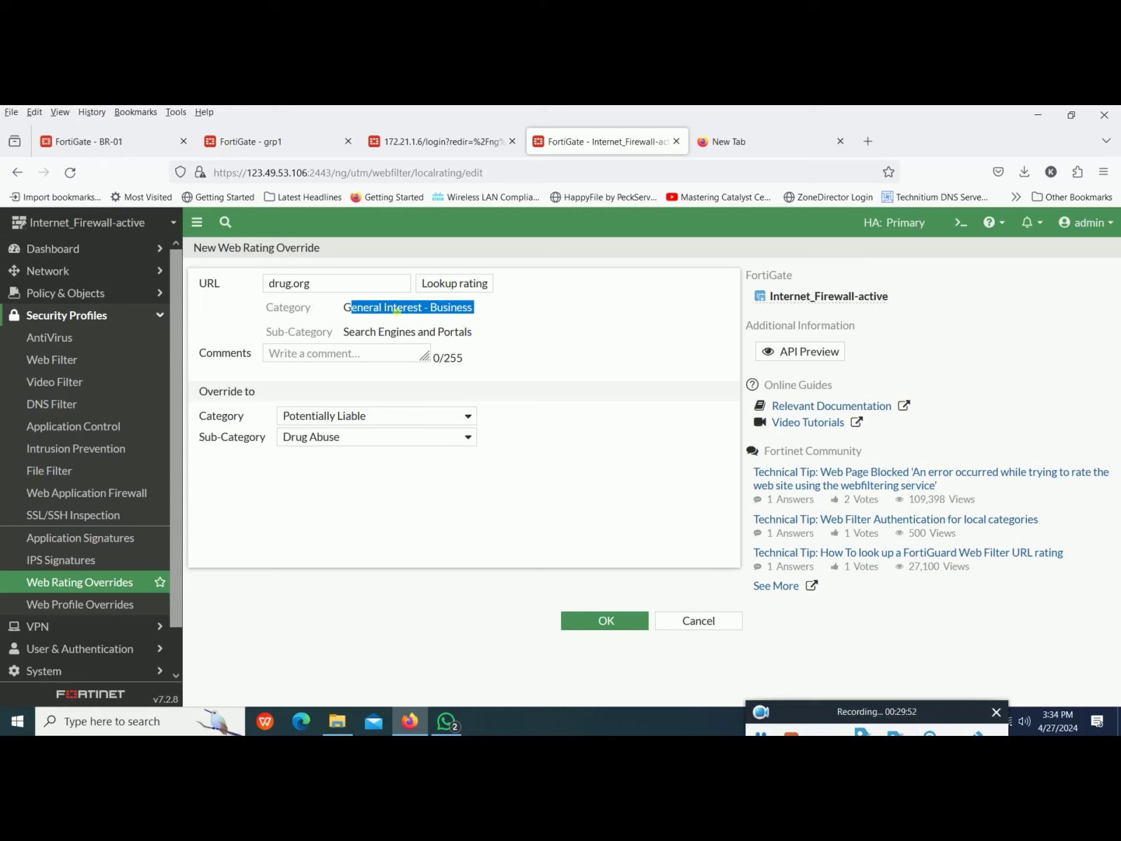
Step: Replace the override's URL with bdjobs.com and look up its current category rating
double_click(280, 283)
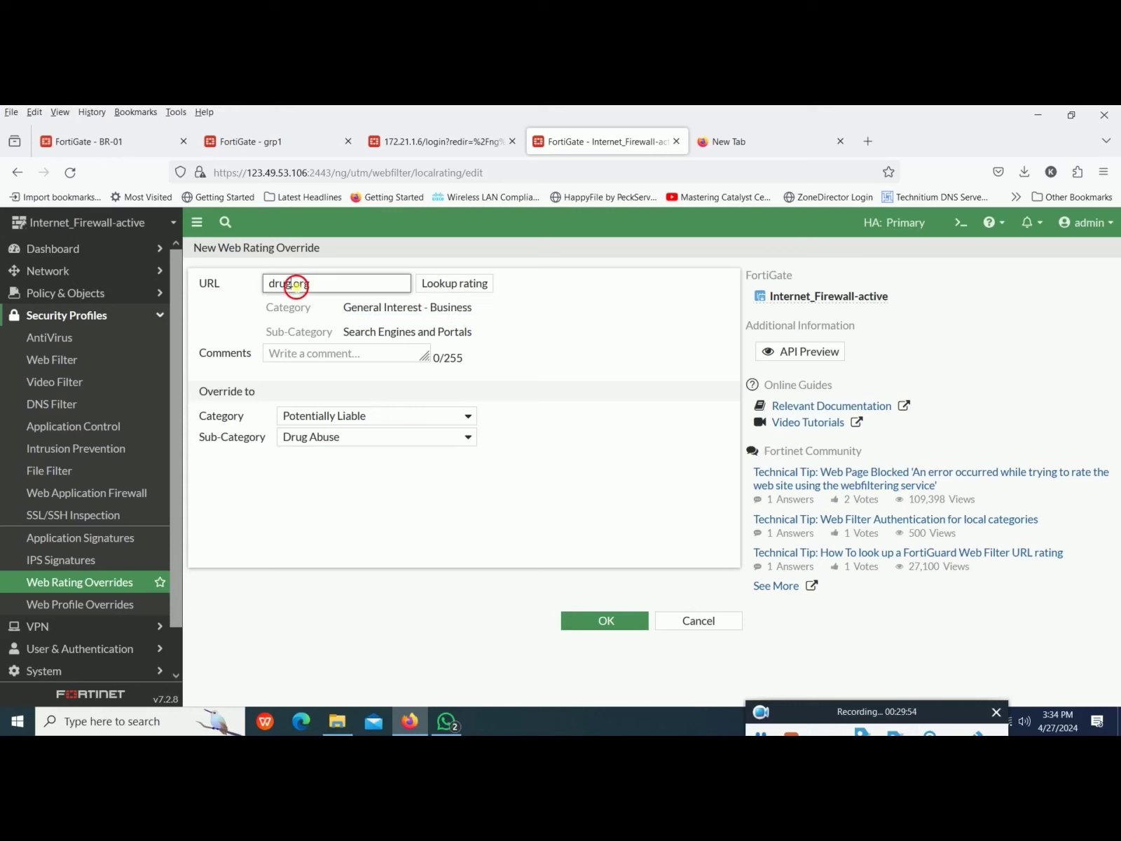
key("BackSpace")
key("Delete")
key("Delete")
key("Delete")
key("Delete")
type("bd")
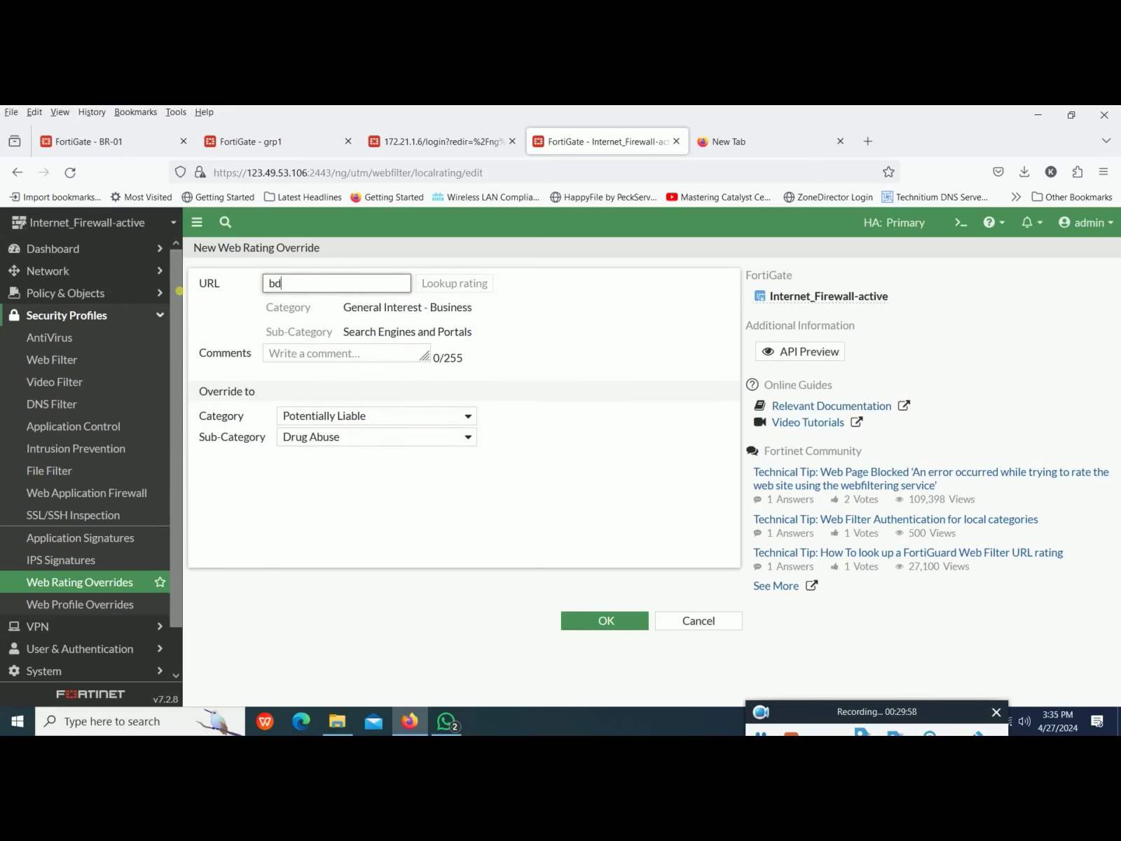
type("jobs.com")
left_click(446, 280)
left_click(455, 284)
Step: Examine the category and sub-category returned by the rating lookup for bdjobs.com
left_click_drag(419, 334, 356, 338)
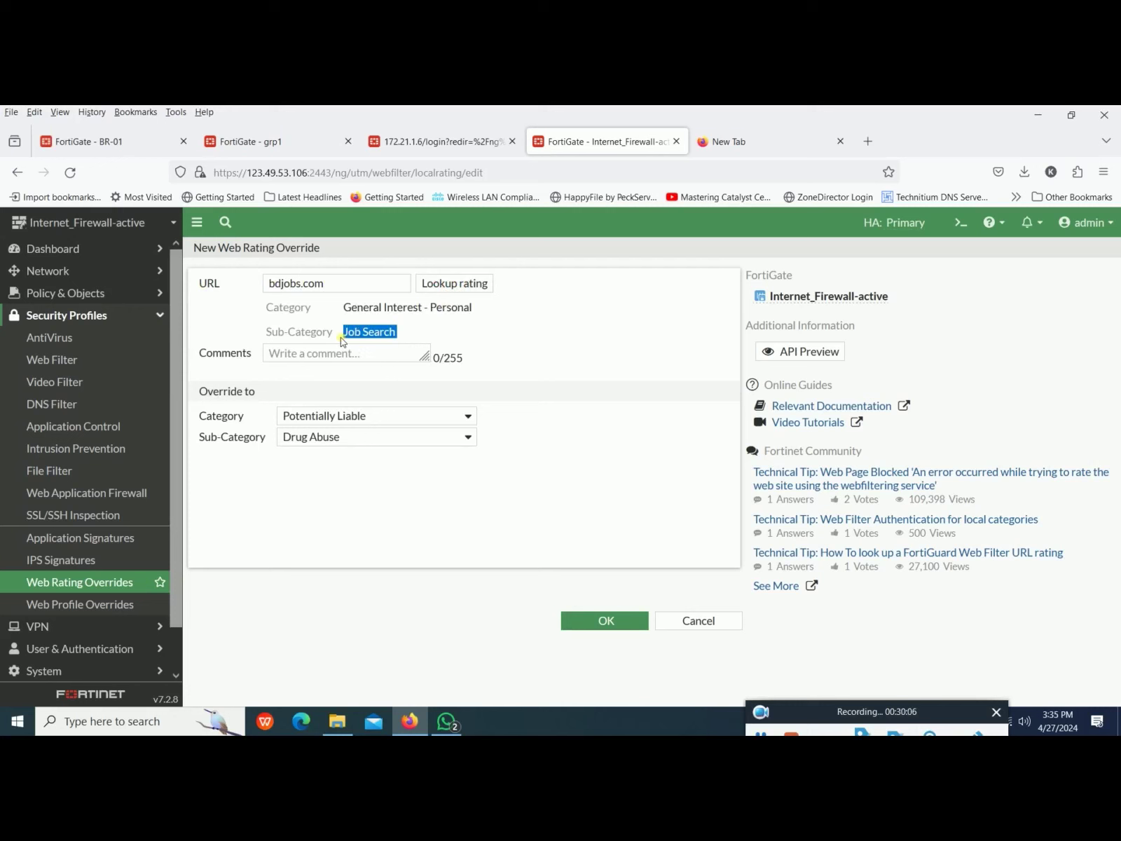
left_click_drag(341, 307, 477, 311)
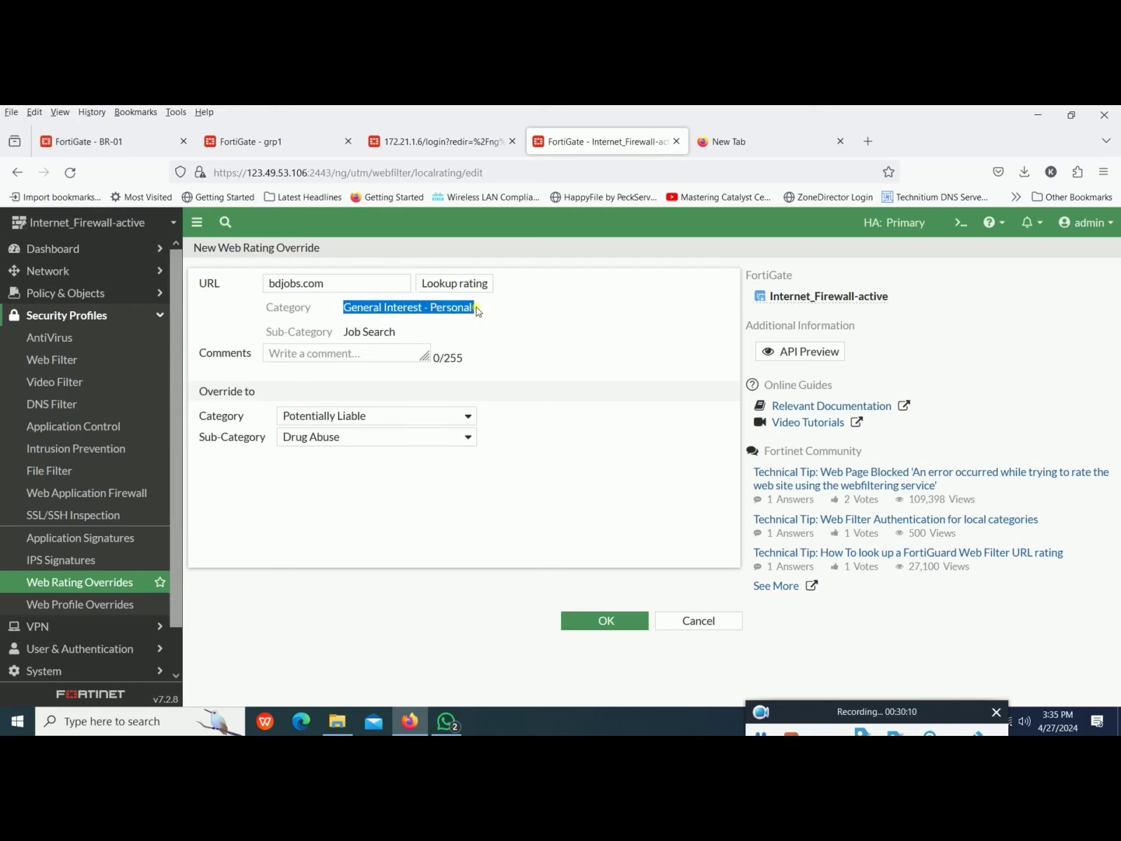
left_click_drag(404, 334, 342, 334)
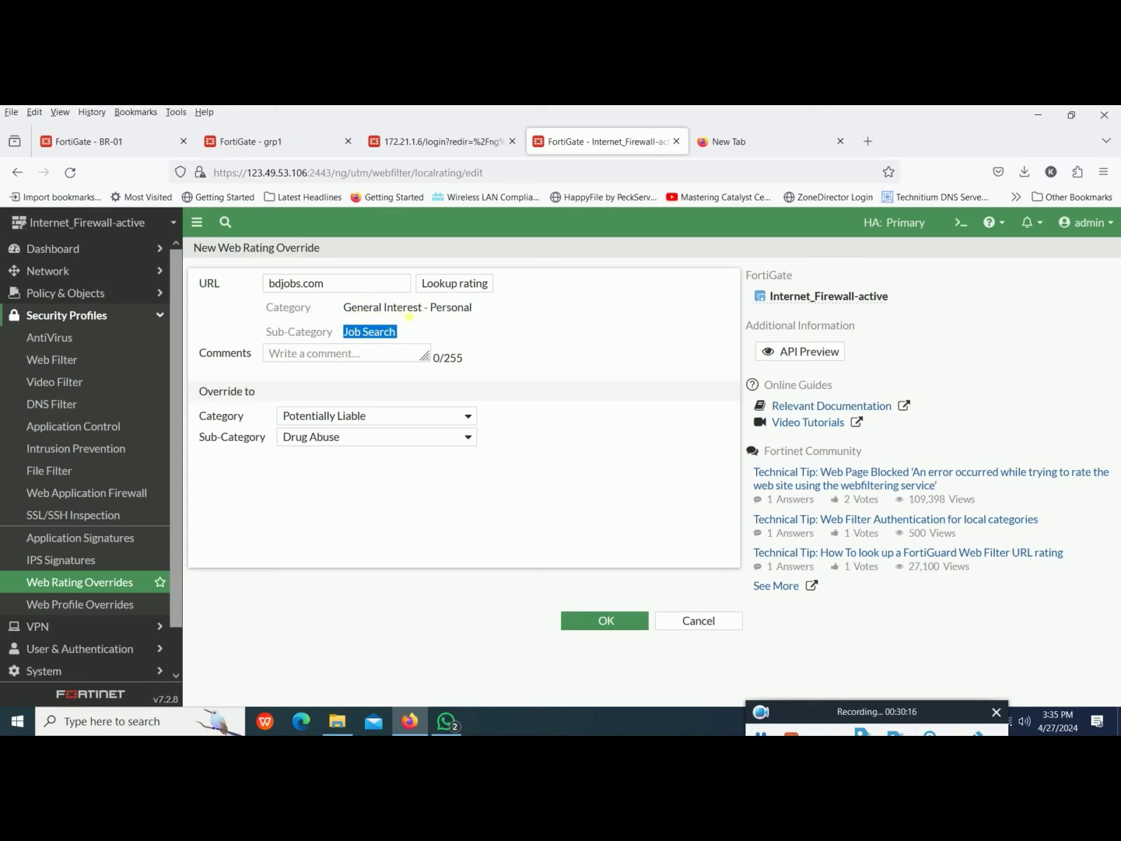
triple_click(336, 291)
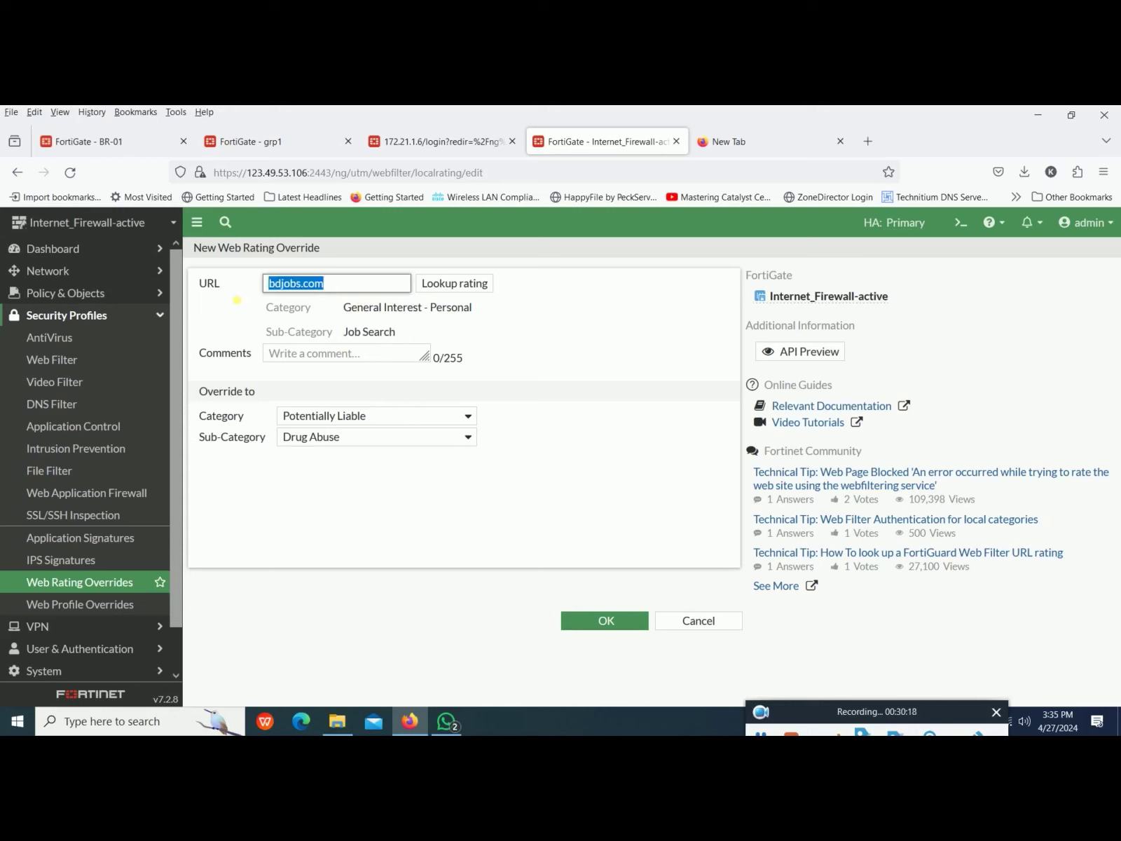
triple_click(393, 338)
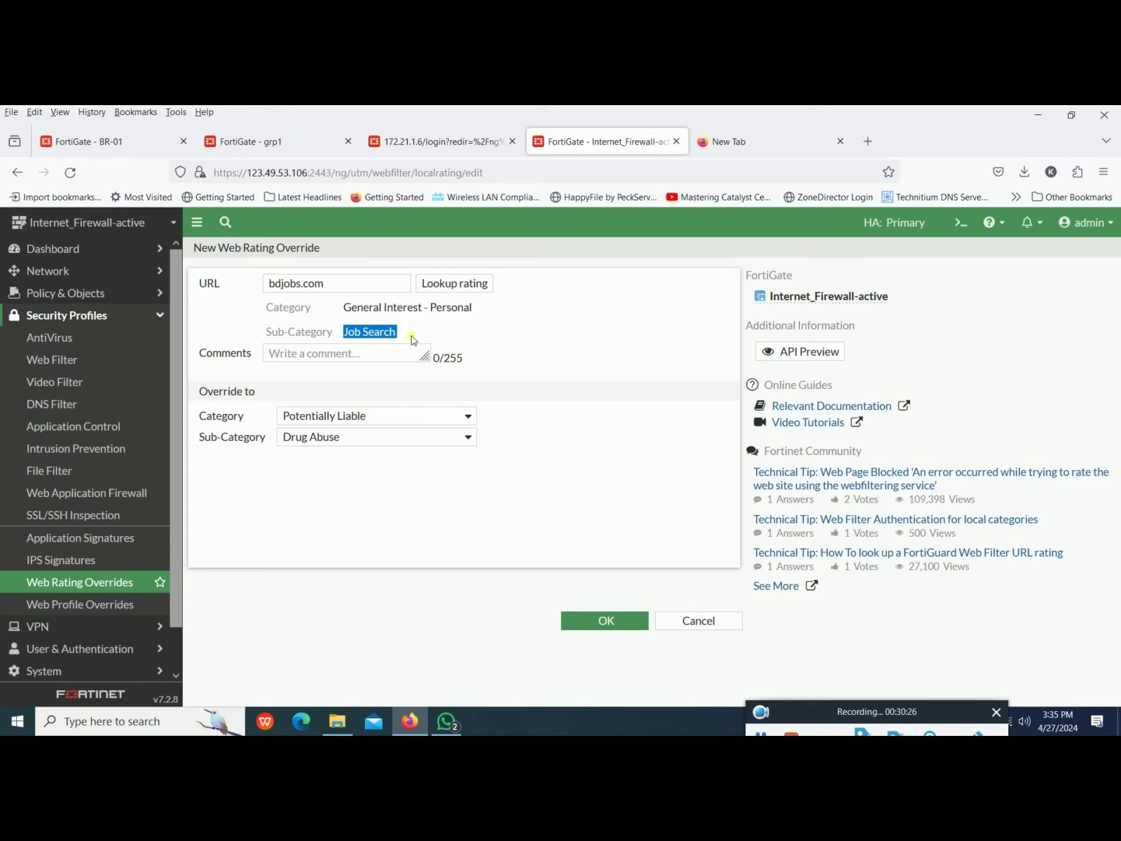
left_click_drag(344, 333, 364, 339)
right_click(365, 337)
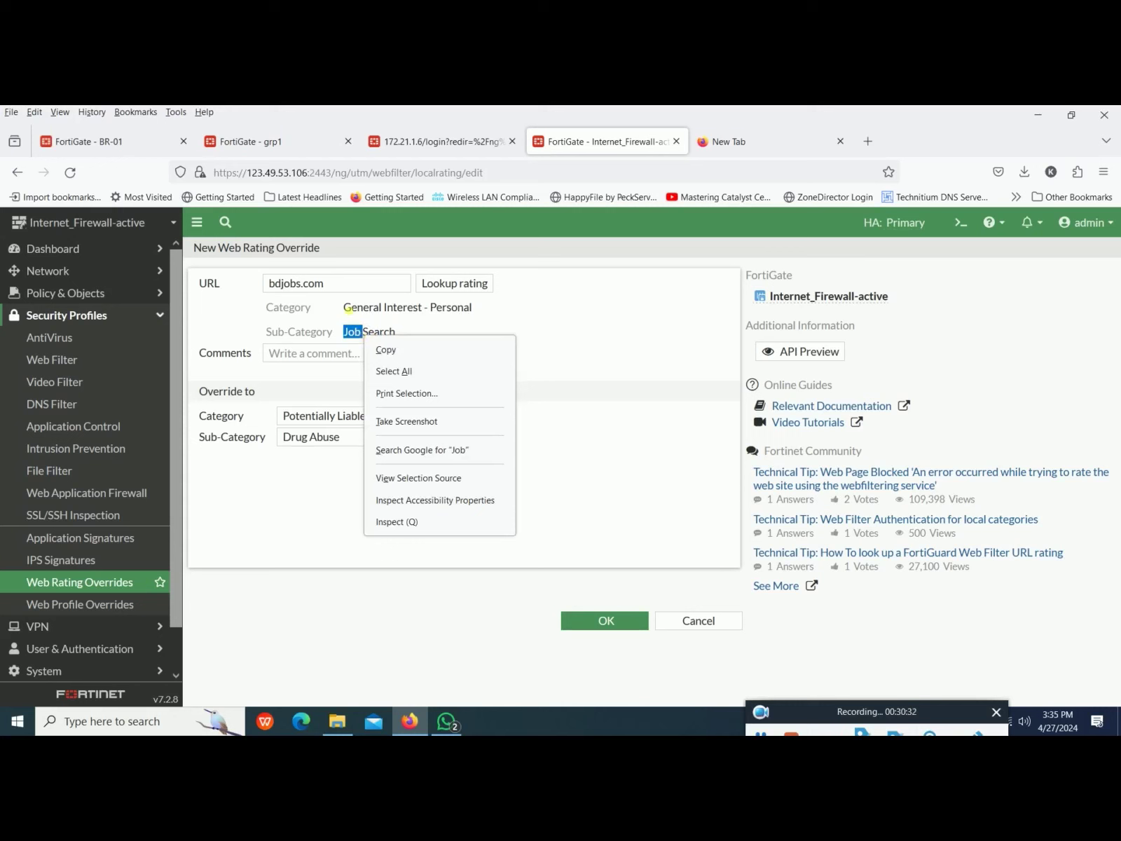
Step: Change the override's URL to jobc.com and look up its category rating
left_click(302, 288)
left_click(302, 288)
type("jo")
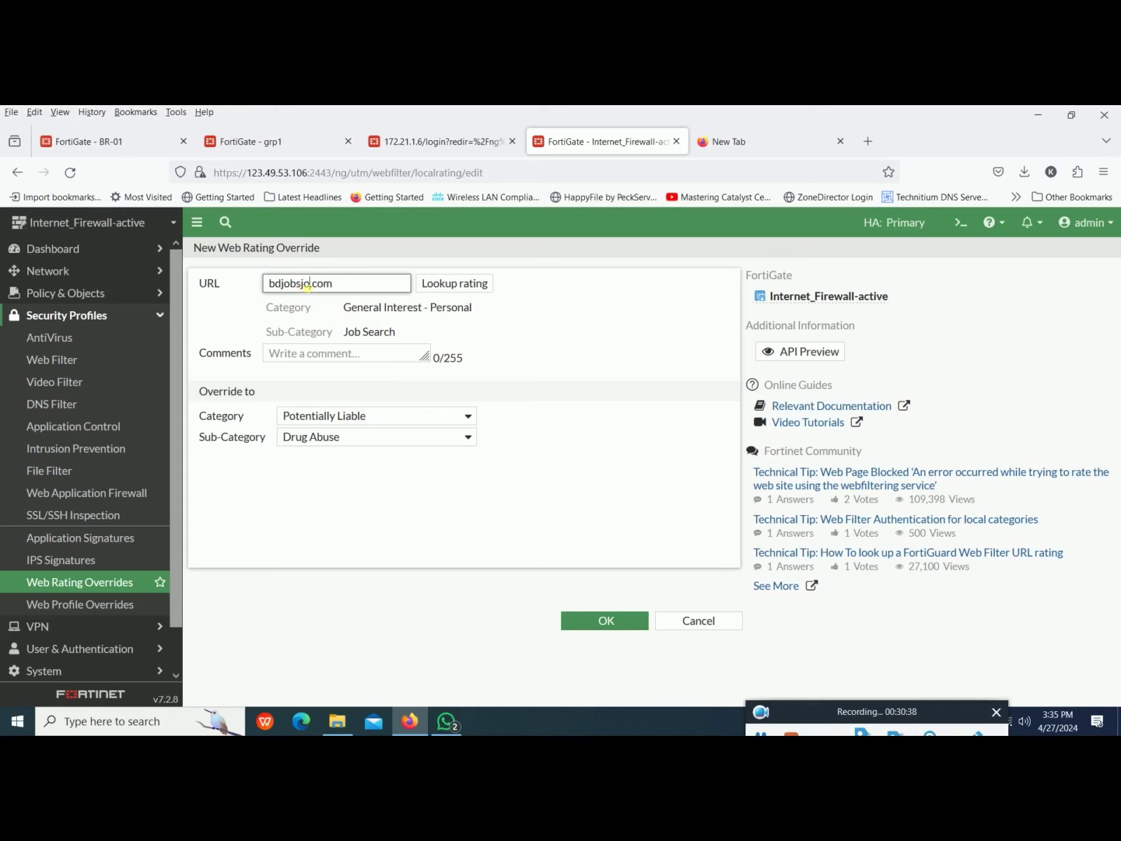
left_click_drag(310, 285, 191, 277)
type("jobc")
left_click(450, 285)
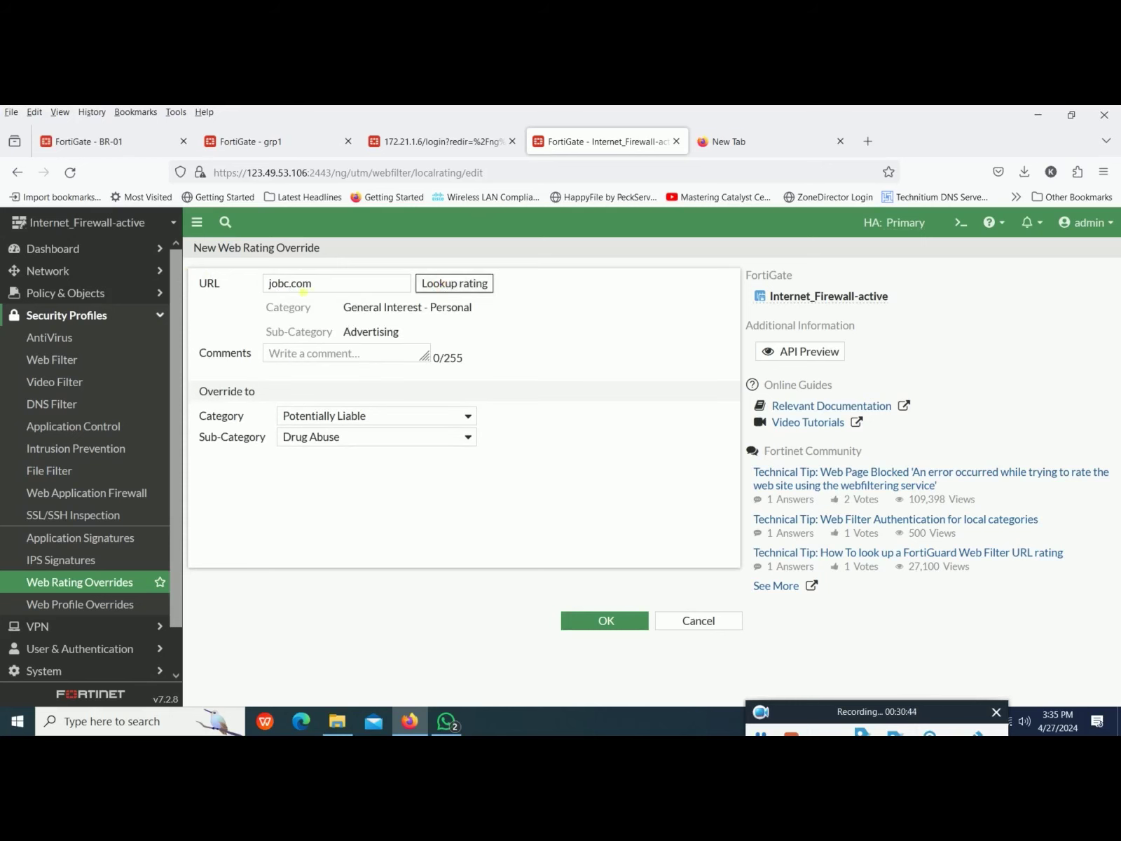
Step: Correct the URL to jobs.com, look up its rating, and review the returned sub-category
left_click(288, 289)
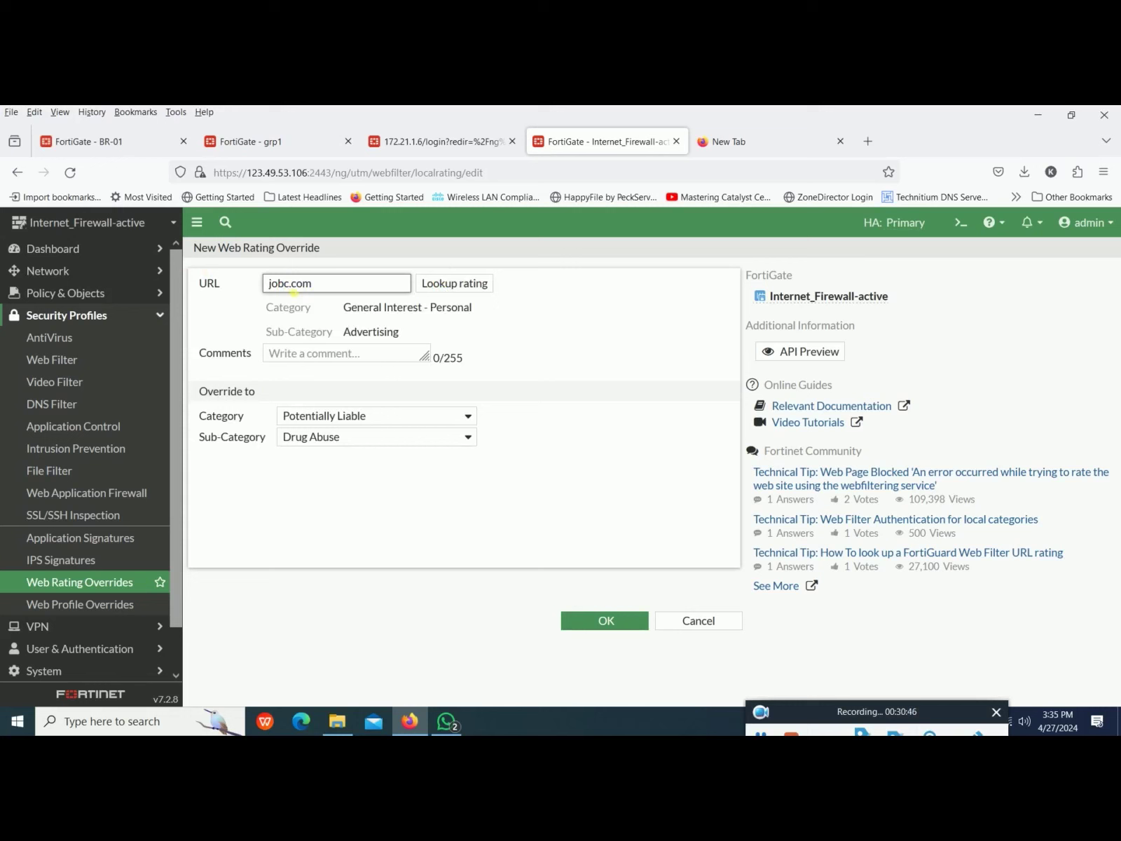
key("BackSpace")
type("s")
left_click(441, 288)
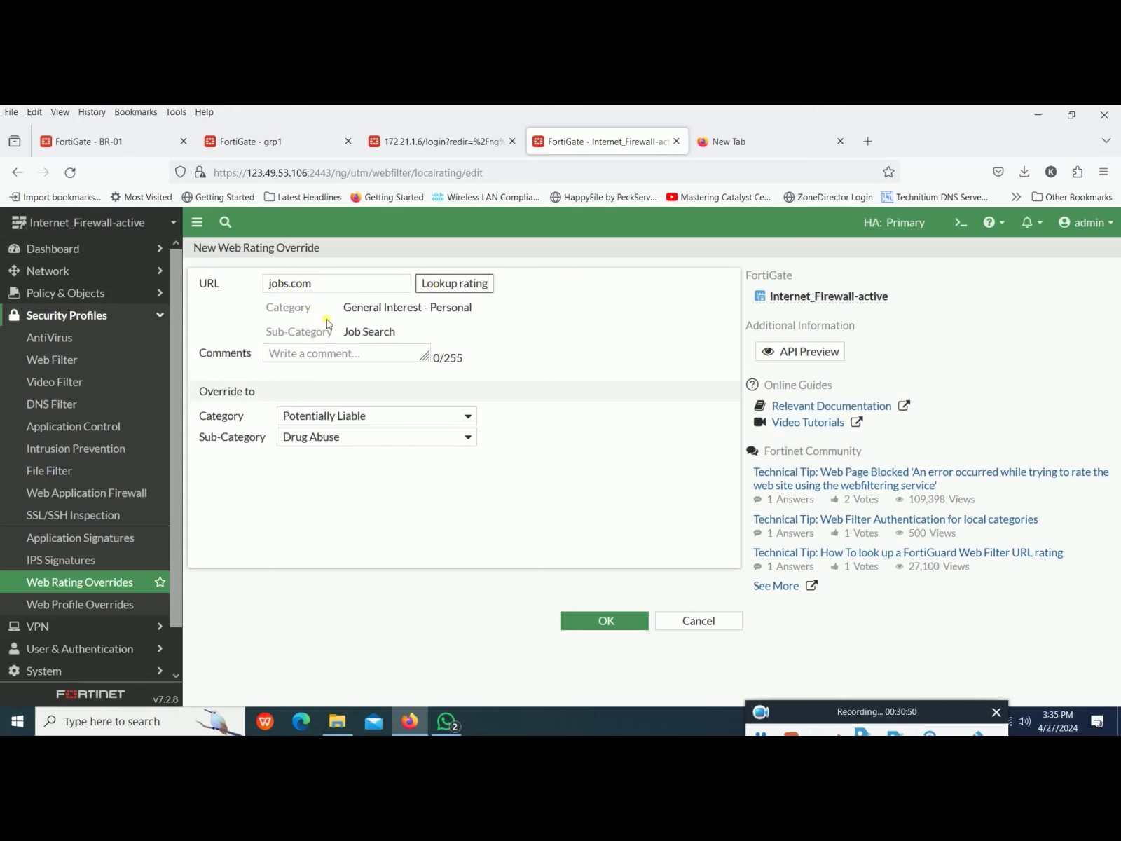
left_click_drag(400, 339, 345, 339)
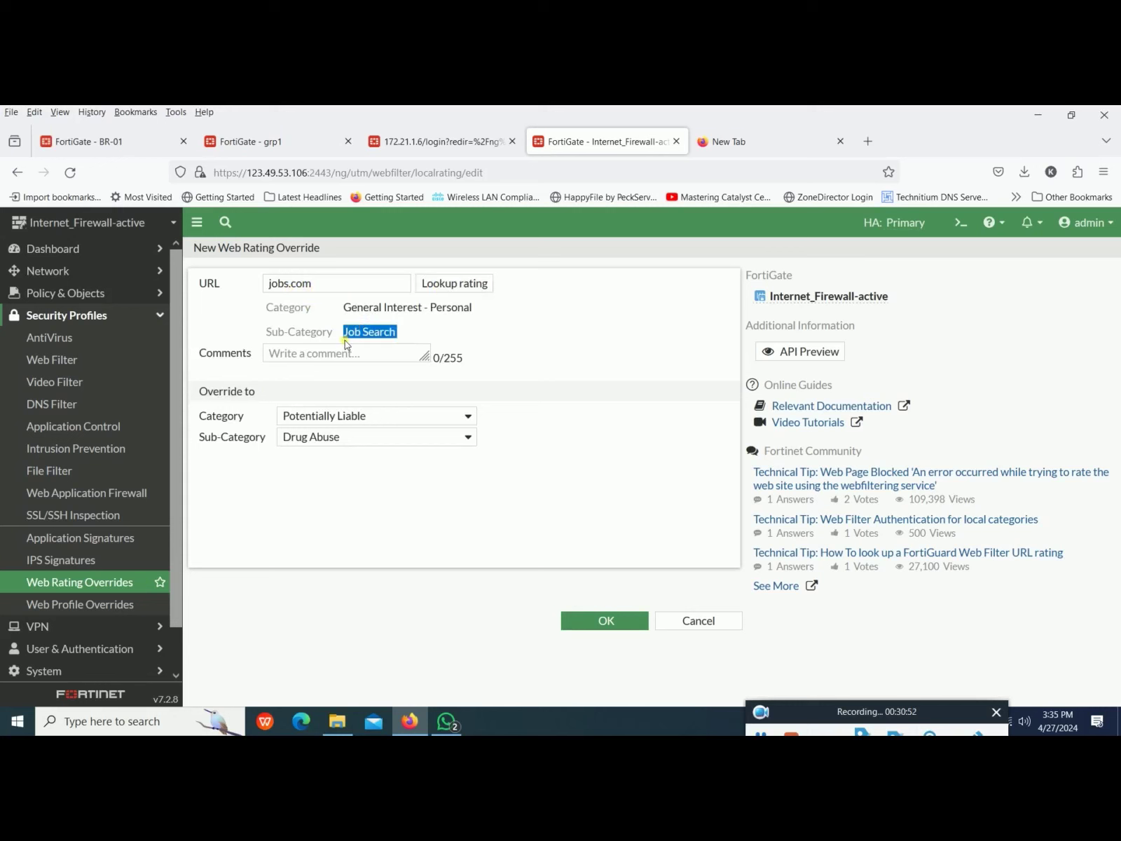
left_click(320, 284)
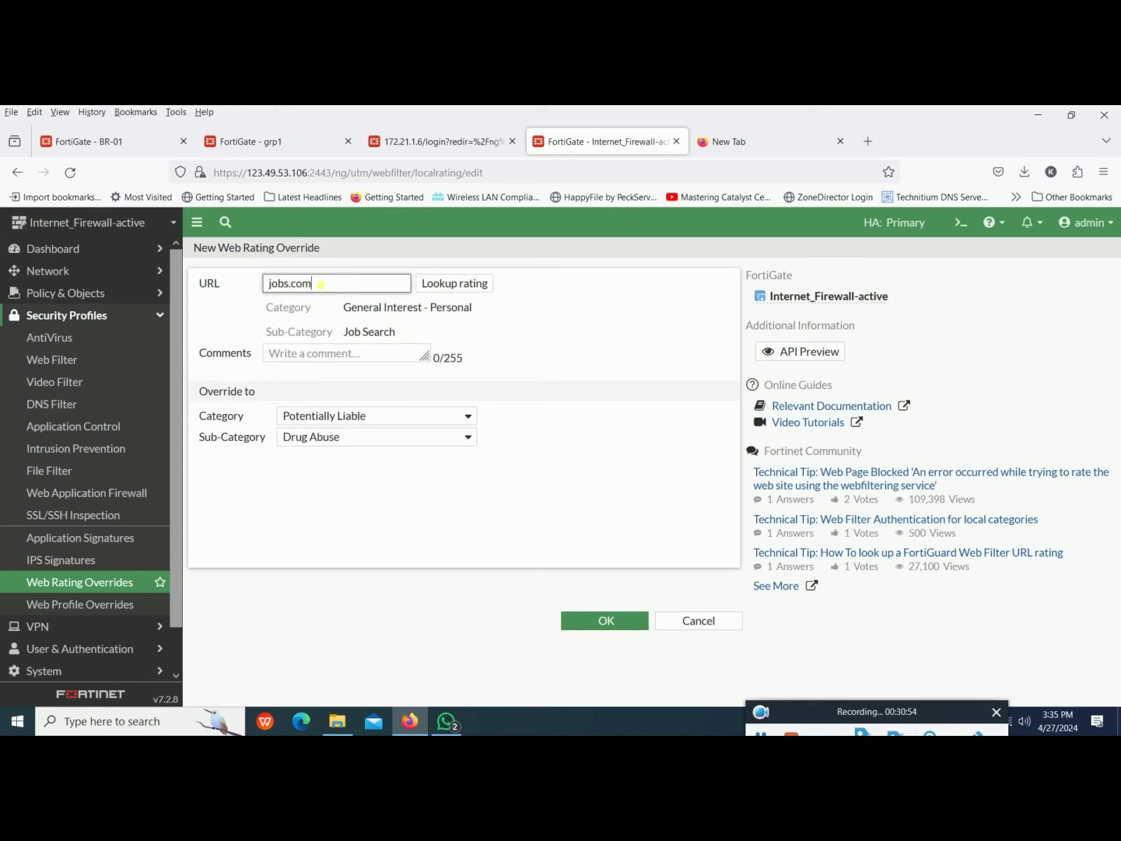
key("ctrl+a")
type("drug.org")
Step: Set the override's URL to bdjobs.com, with Custom Categories as the target category and custom1 as the sub-category
left_click_drag(323, 285, 142, 293)
type("bdjobs.com")
left_click(343, 418)
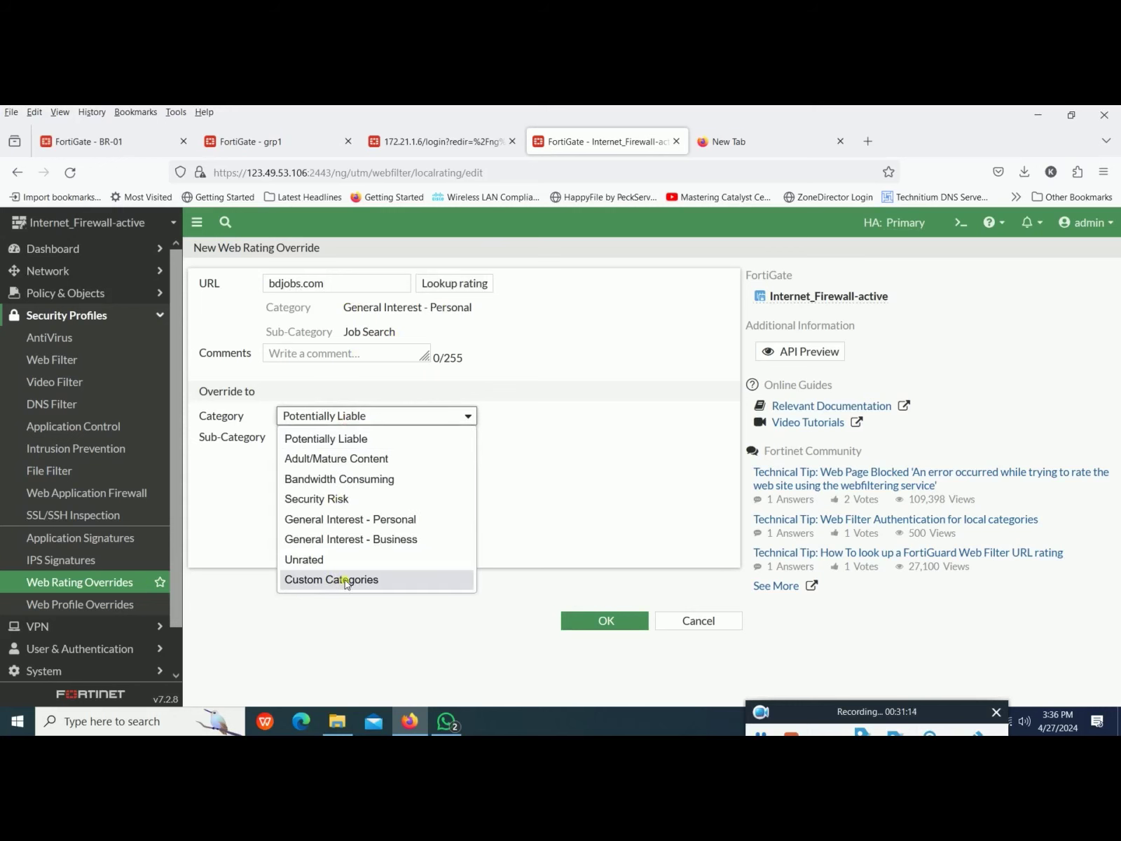
left_click(346, 581)
left_click(319, 437)
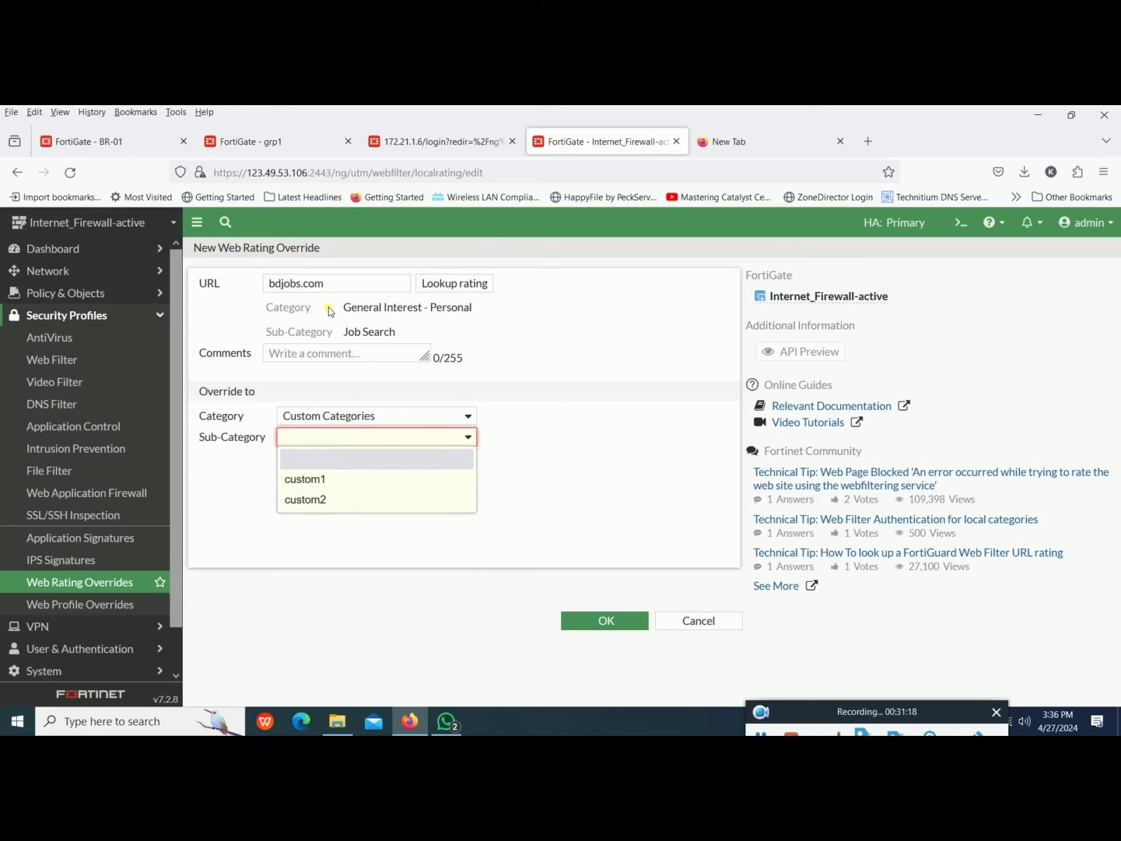
left_click(315, 482)
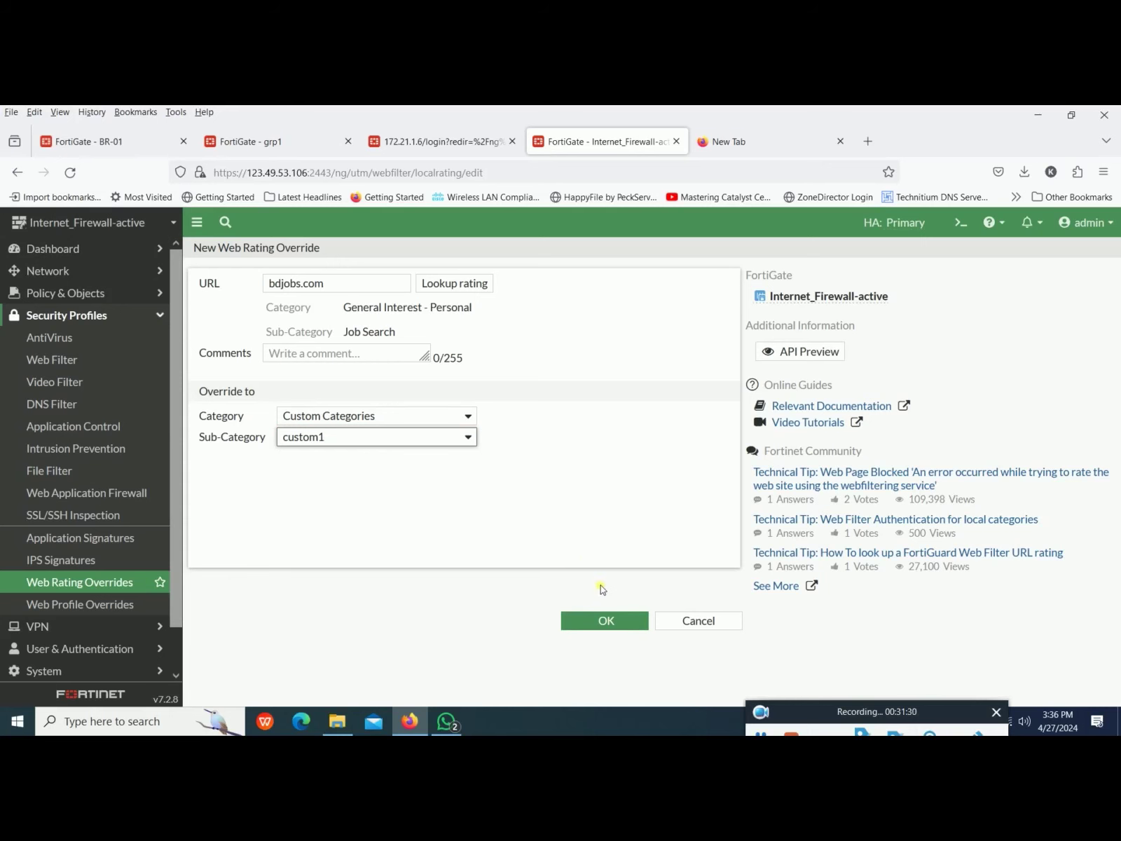
Step: Switch to the grp1 FortiGate and set the drug.org override to Custom Categories with the Allow sub-category
left_click(283, 142)
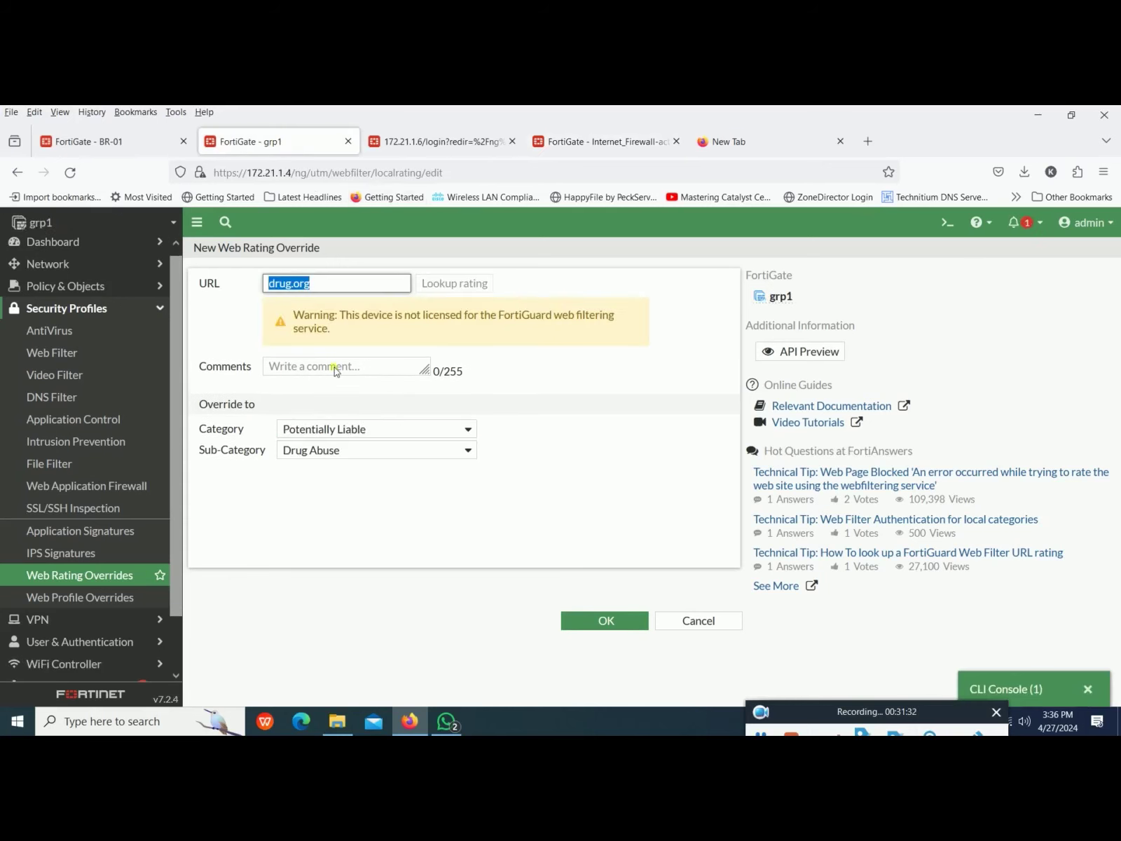
left_click(383, 449)
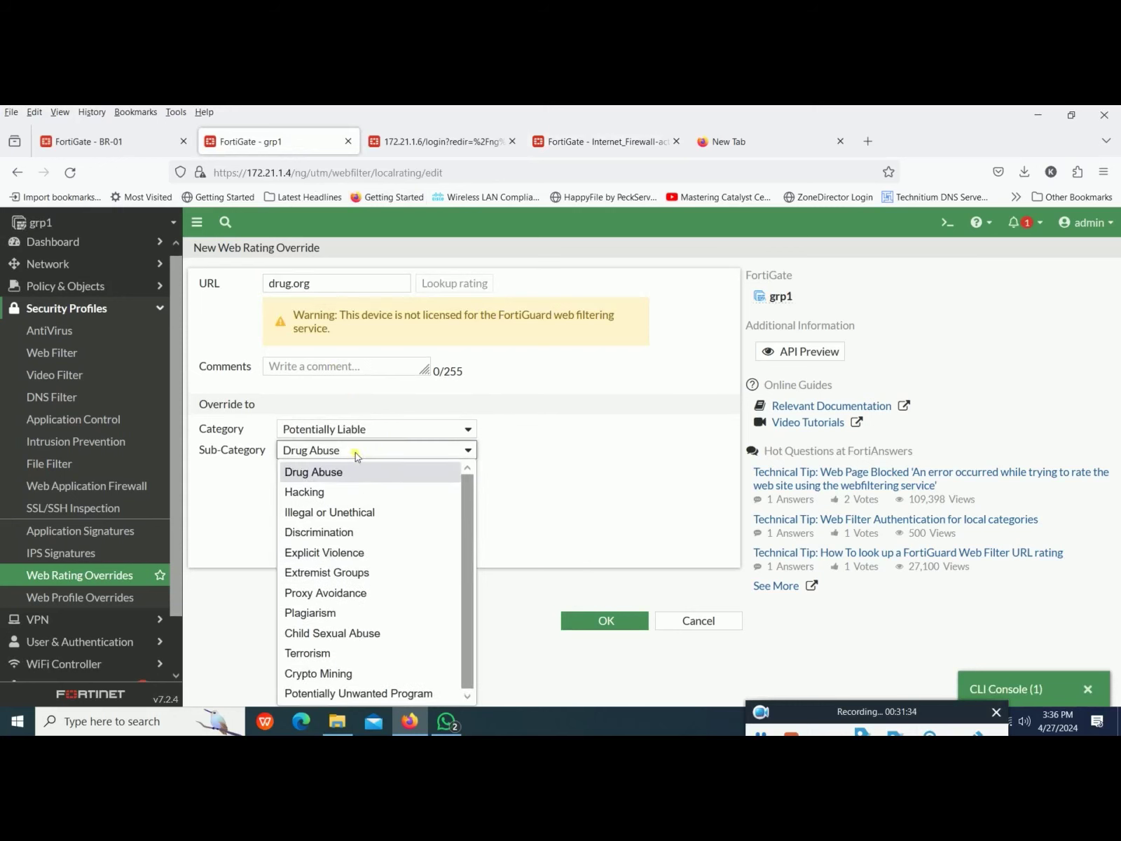
left_click(358, 429)
left_click(354, 592)
left_click(318, 450)
left_click(316, 491)
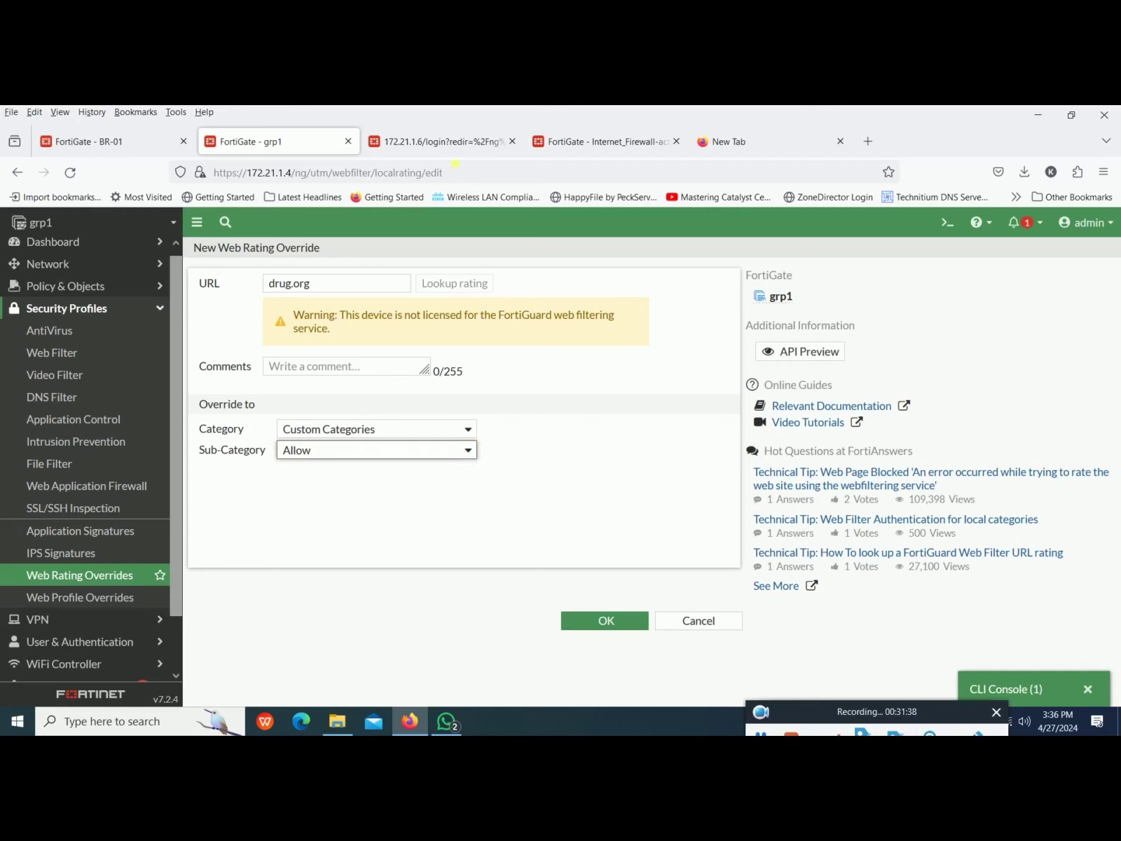
Step: Return to the Internet_Firewall-active FortiGate, save the bdjobs.com override, and select its entry in the overrides list
left_click(620, 141)
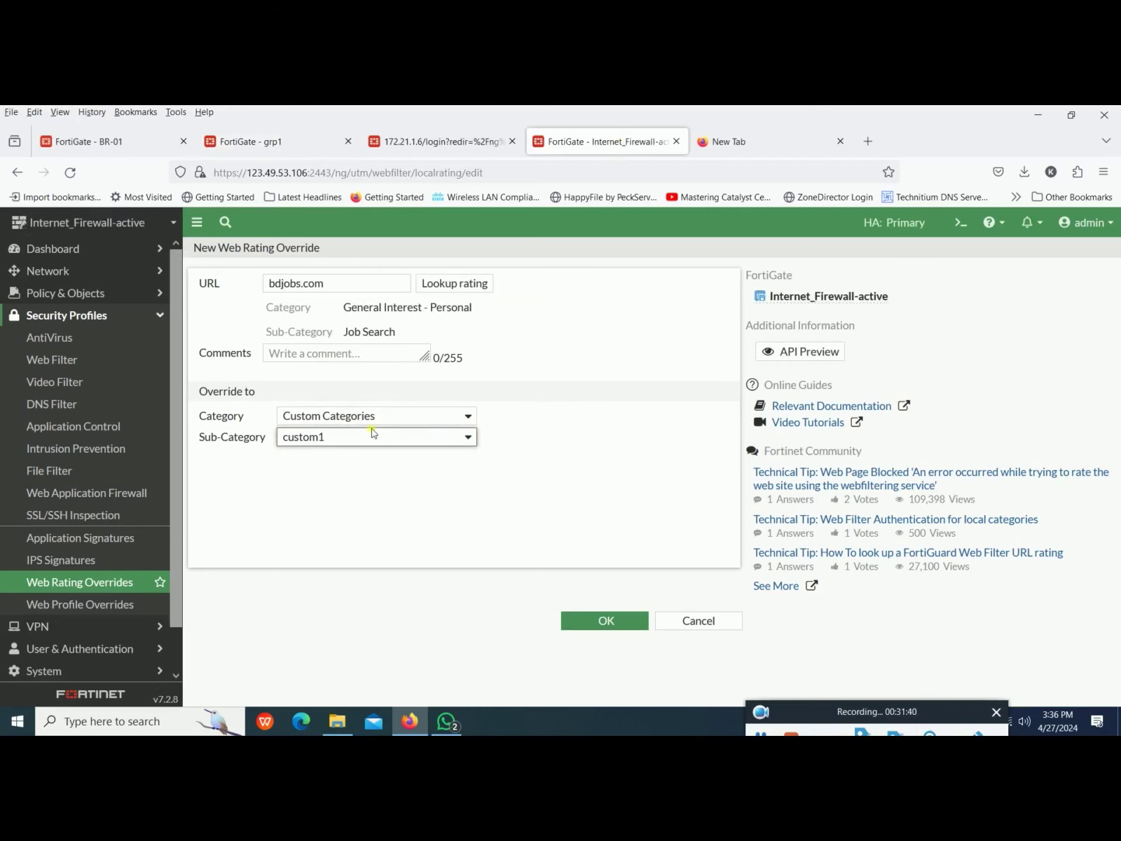
left_click(607, 623)
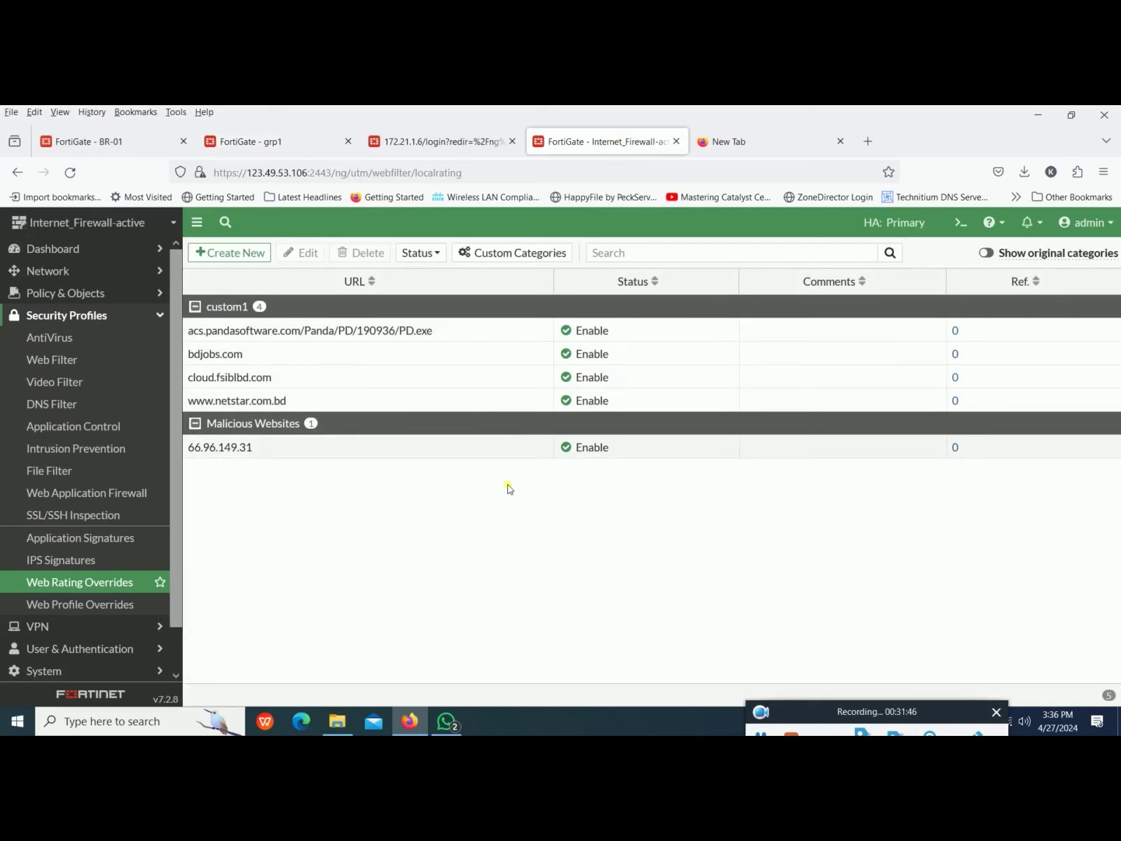
left_click(386, 356)
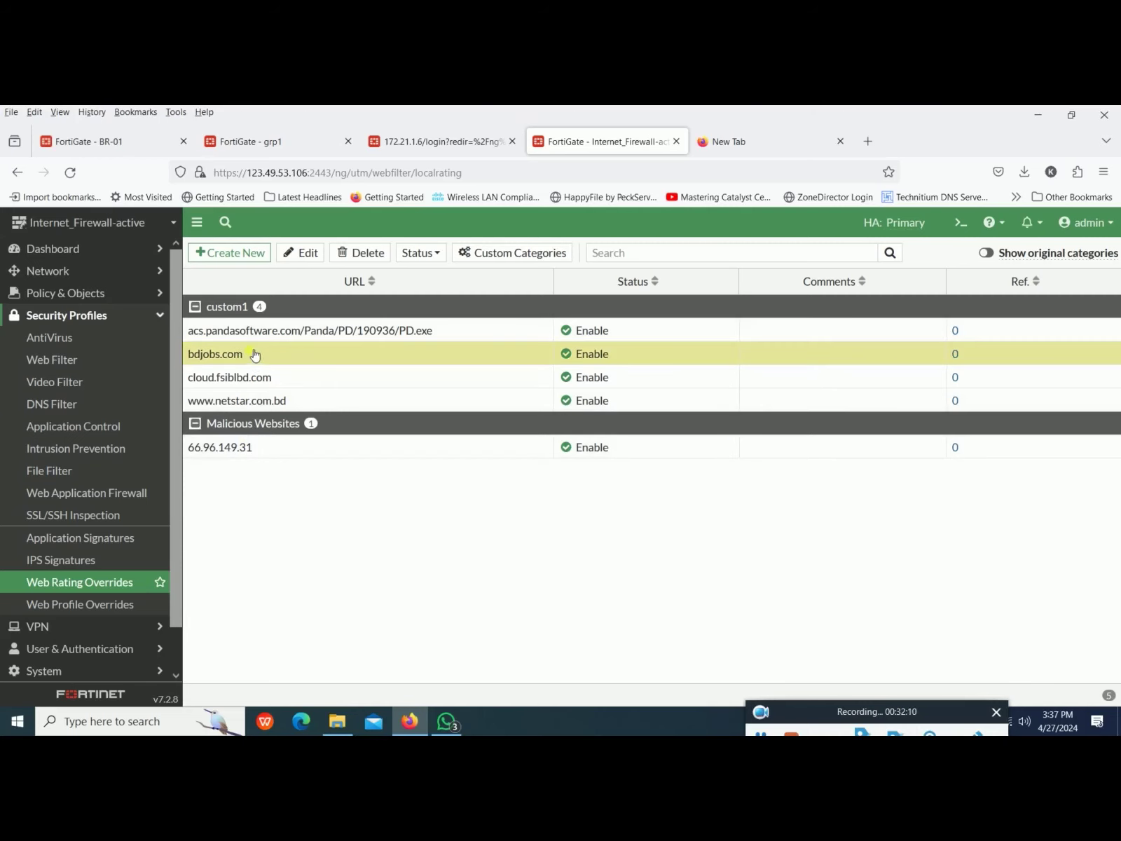
Step: Switch to the grp1 FortiGate and open the "Clone of default" web filter profile for editing
left_click(80, 365)
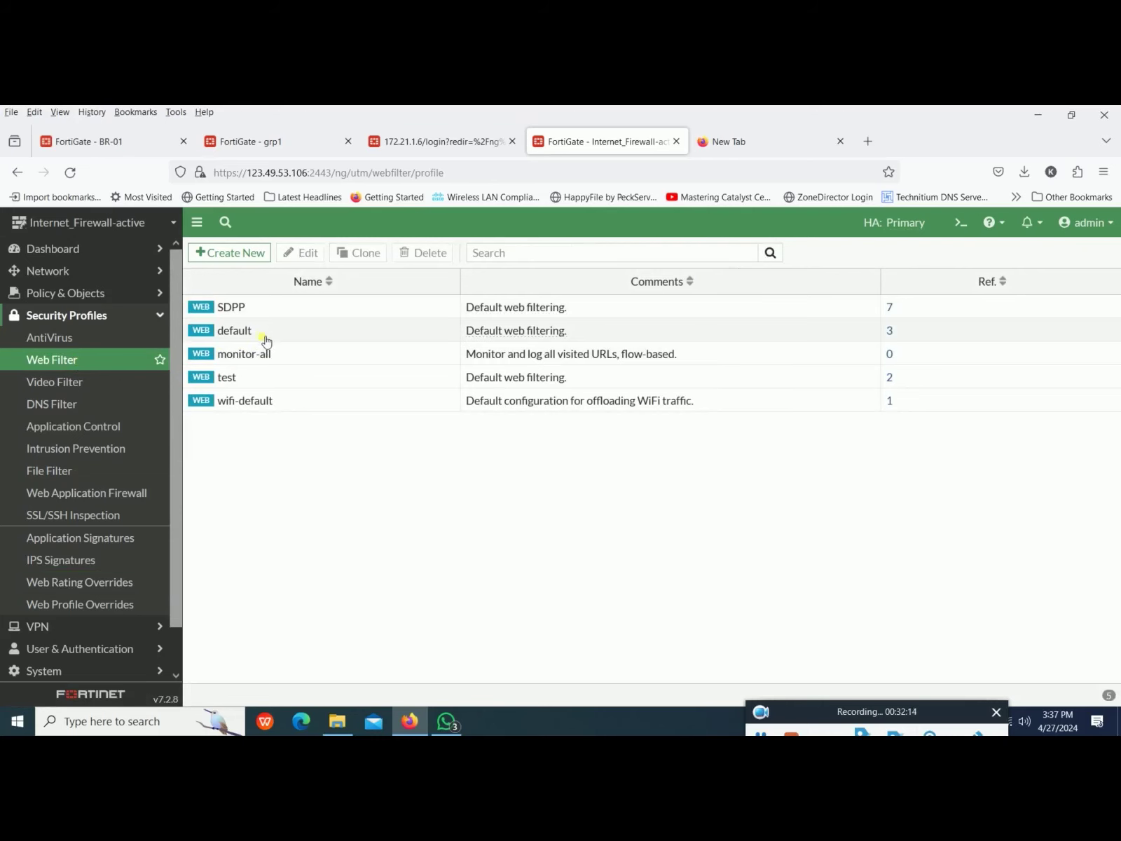
left_click(105, 142)
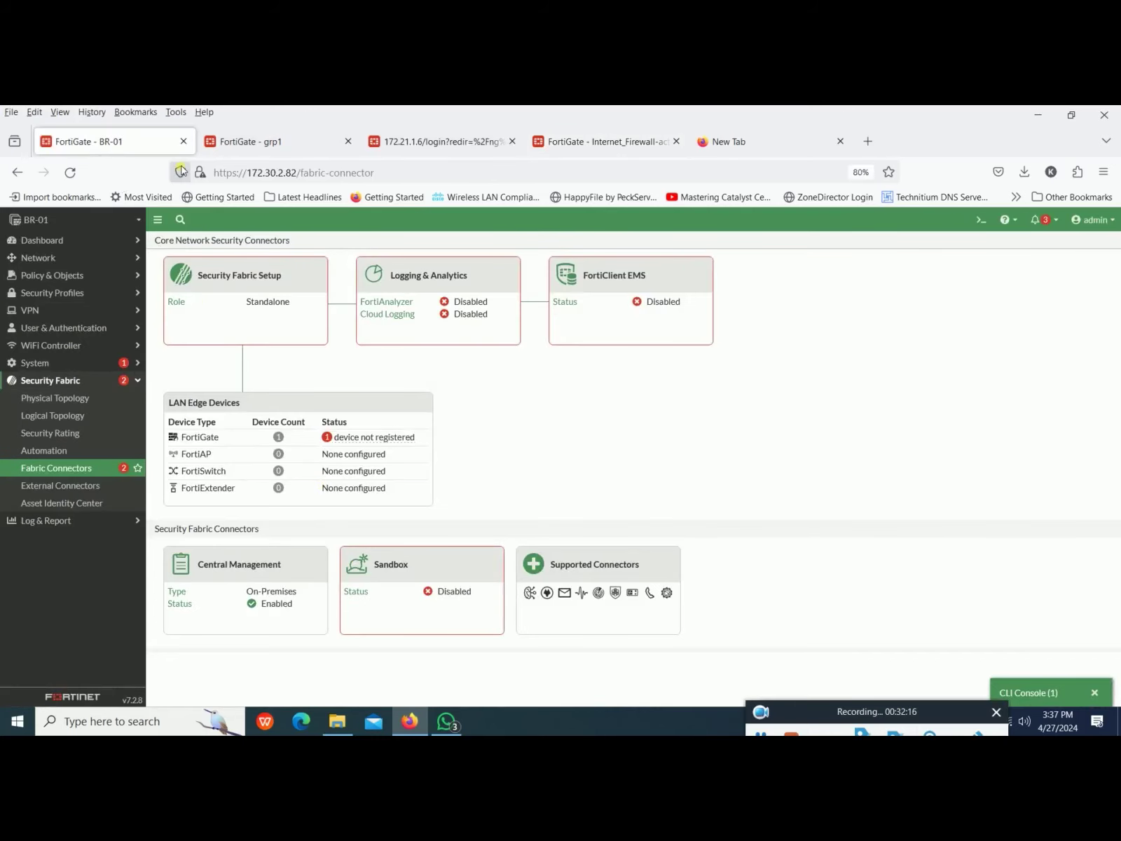
left_click(258, 147)
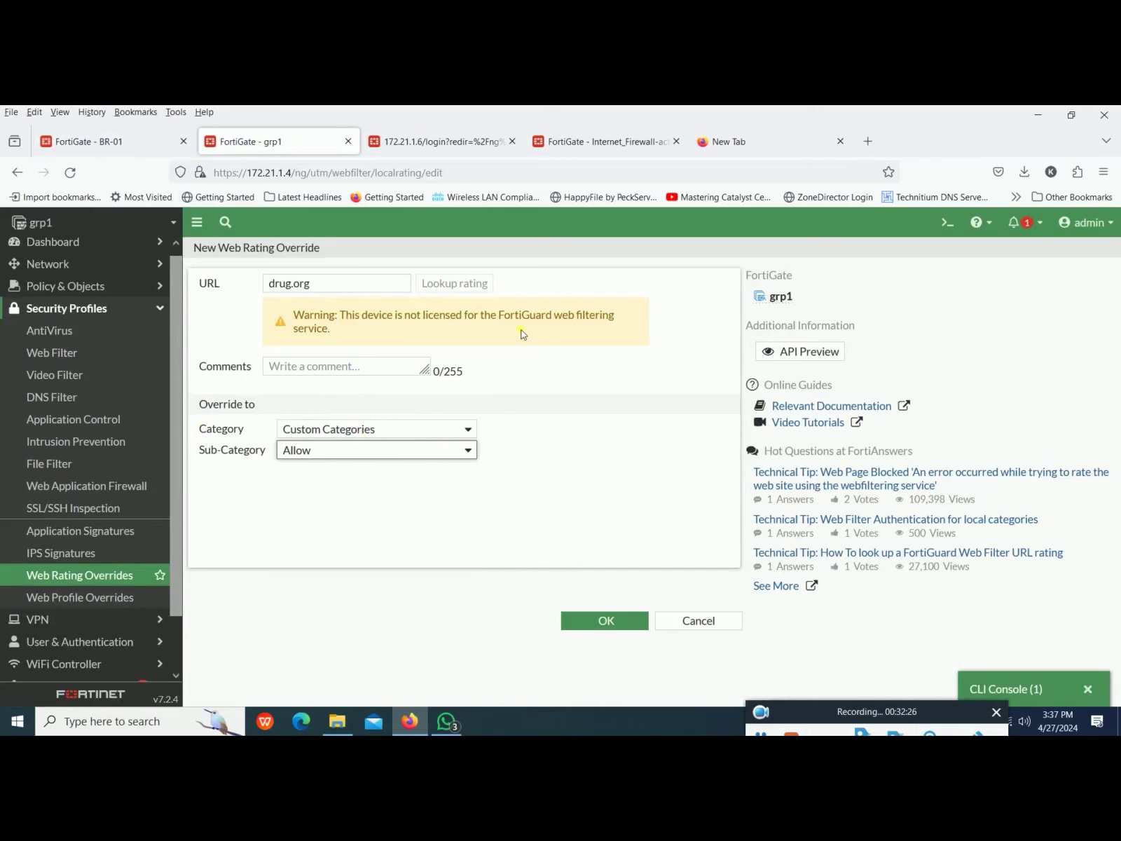
left_click(82, 353)
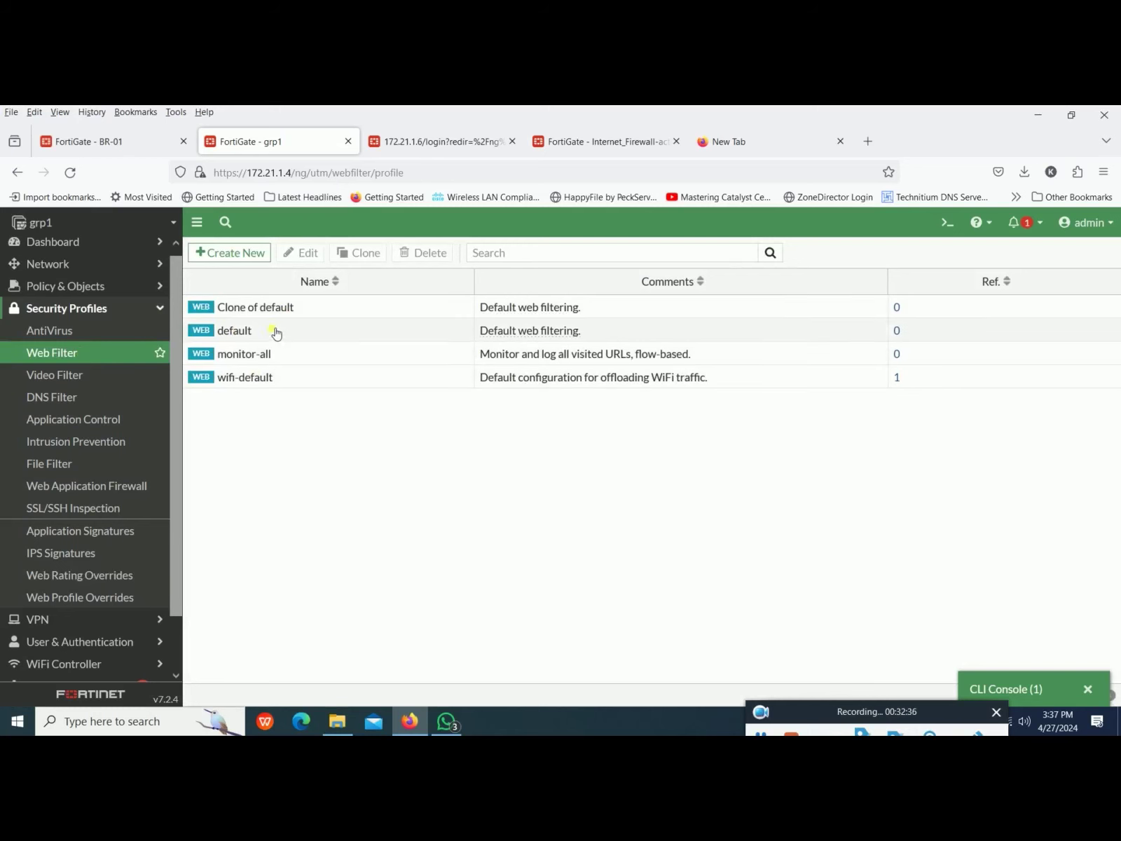
double_click(246, 307)
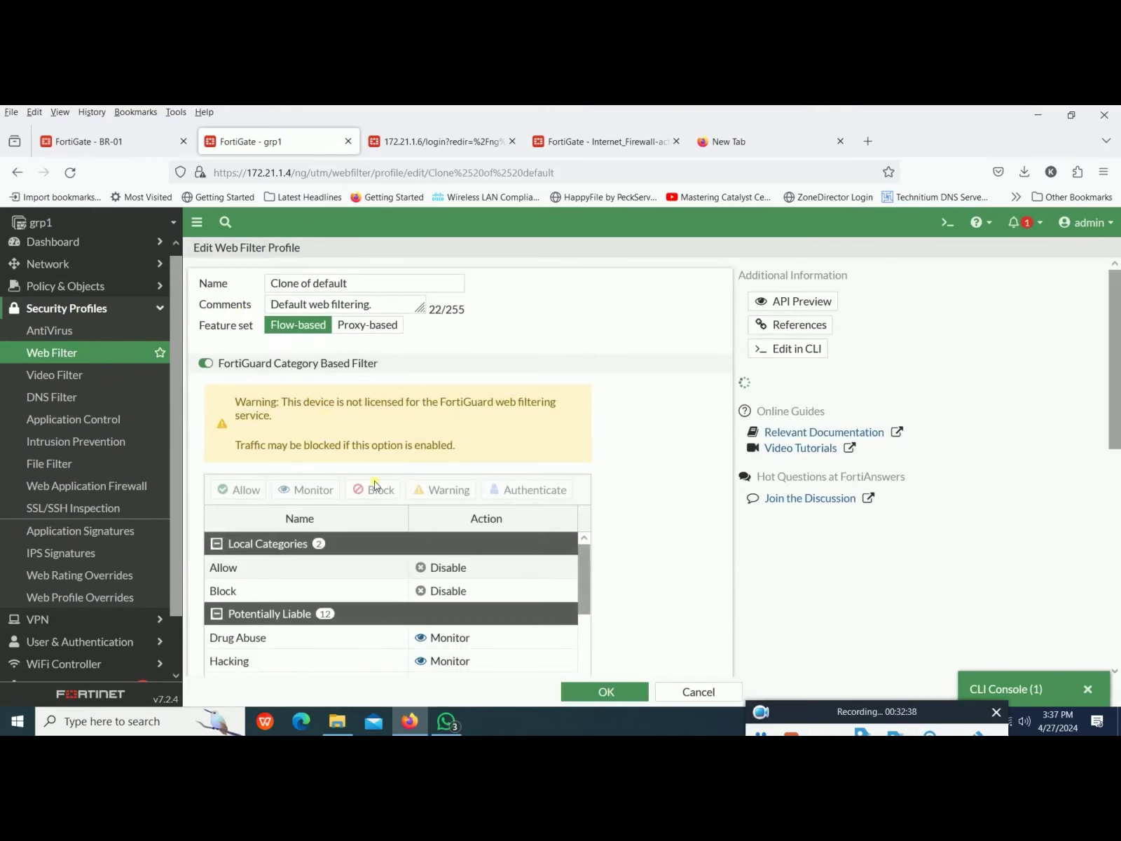
Step: Review the FortiGuard category actions in the profile and collapse the Local Categories and Potentially Liable groups
scroll(374, 484, "down", 4)
scroll(378, 485, "down", 3)
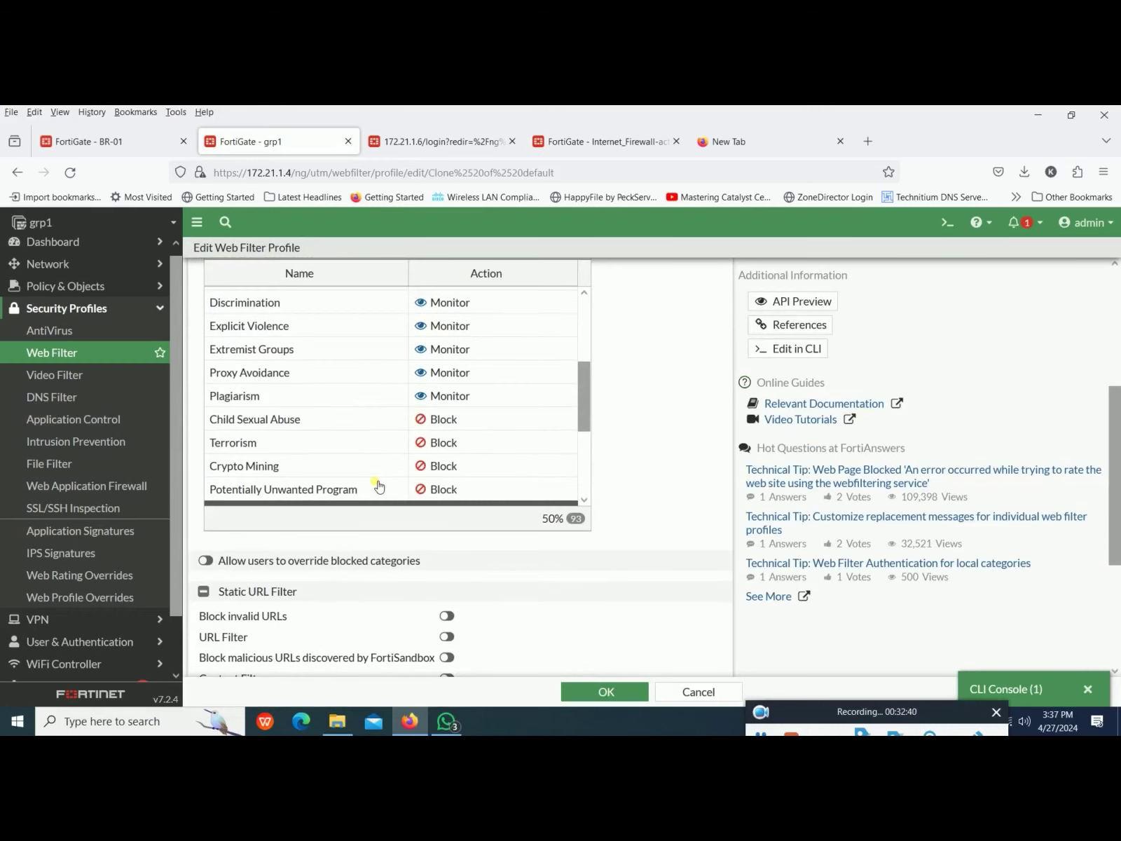
scroll(379, 486, "down", 5)
scroll(375, 483, "up", 10)
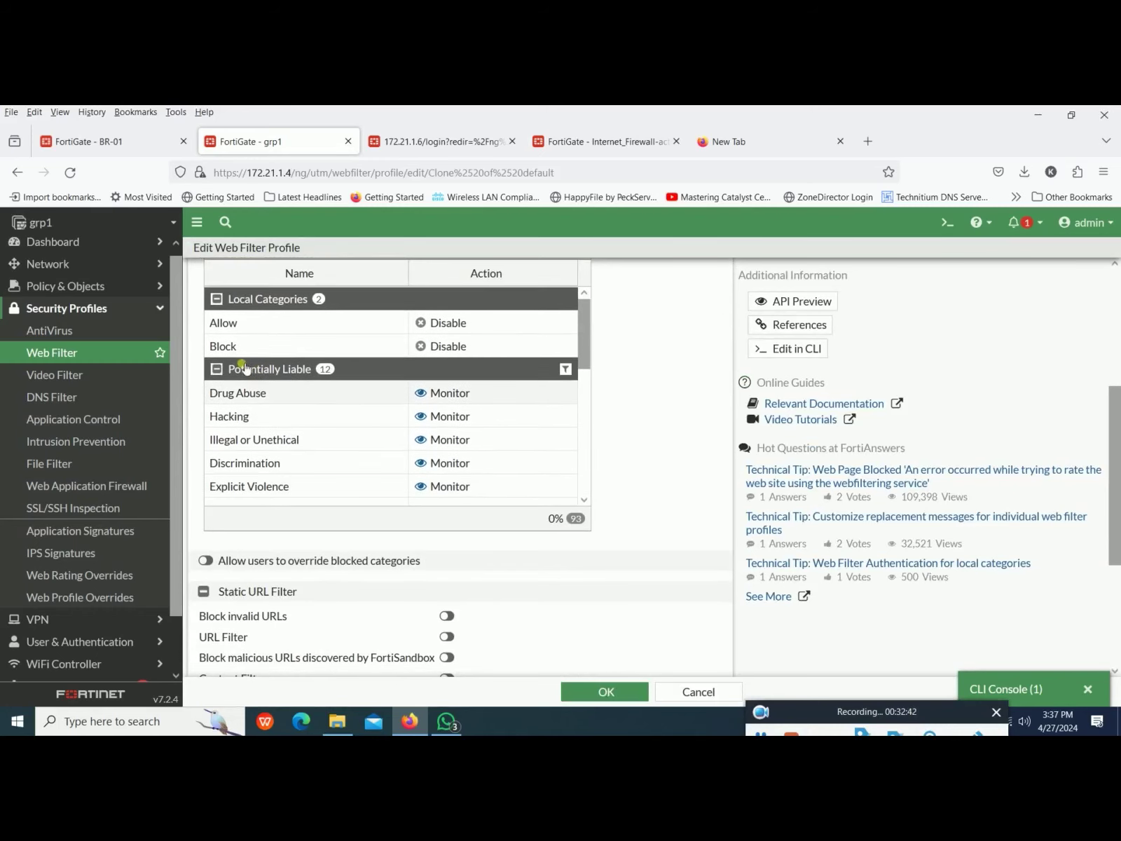
left_click(219, 370)
left_click(218, 300)
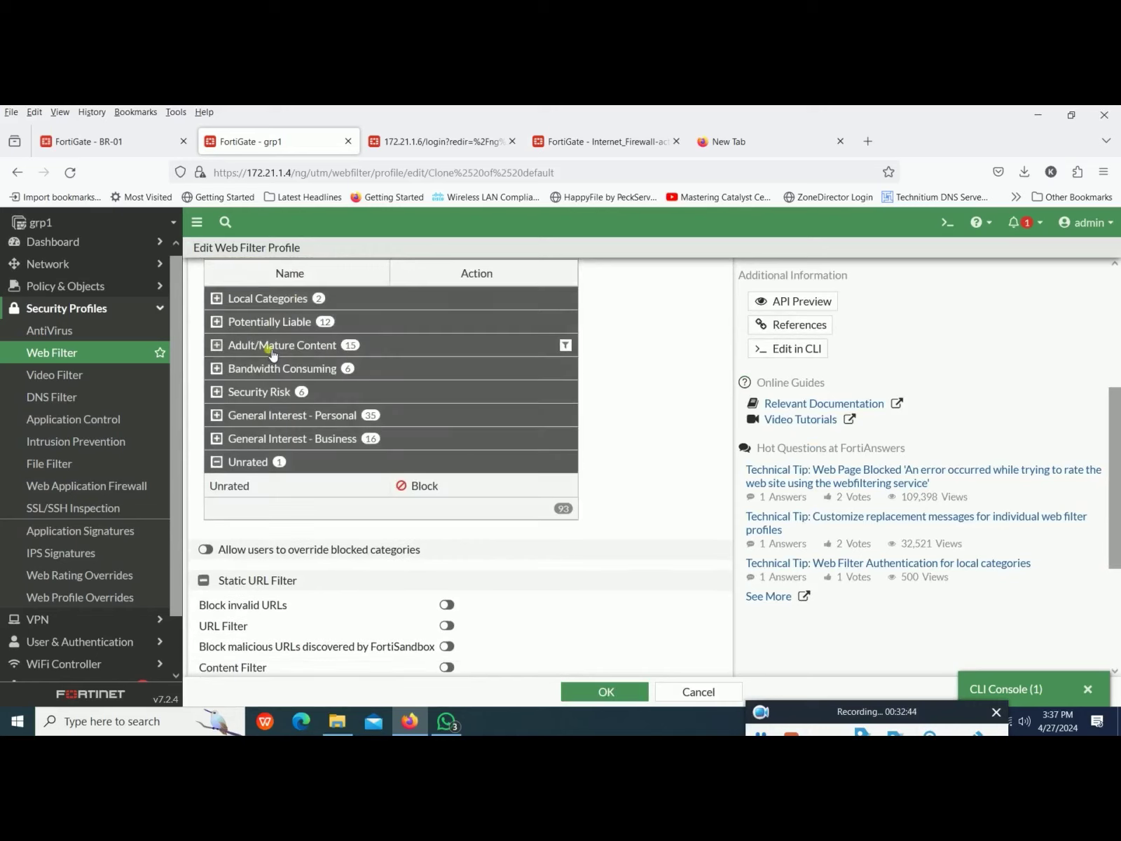
Step: Turn the profile's FortiGuard Category Based Filter off and back on
scroll(273, 354, "up", 4)
left_click(205, 320)
left_click(387, 322)
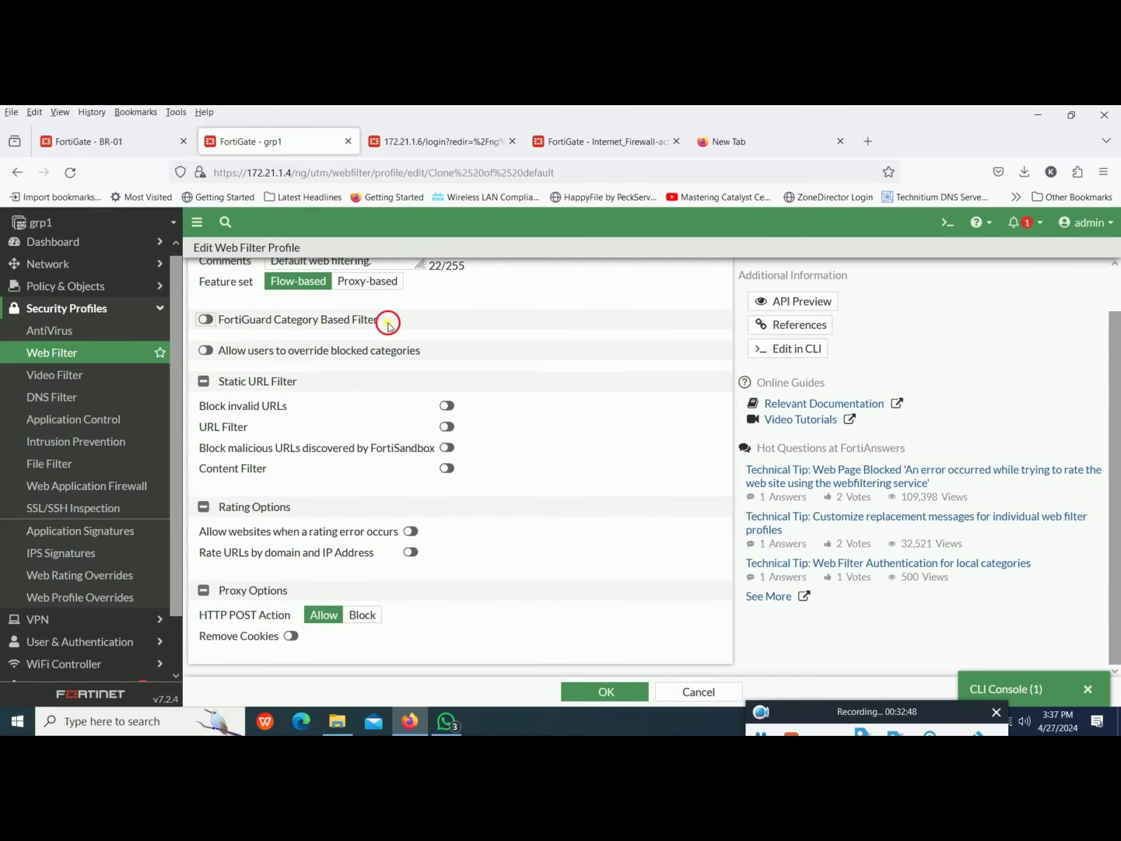
left_click_drag(388, 324, 221, 322)
left_click(207, 321)
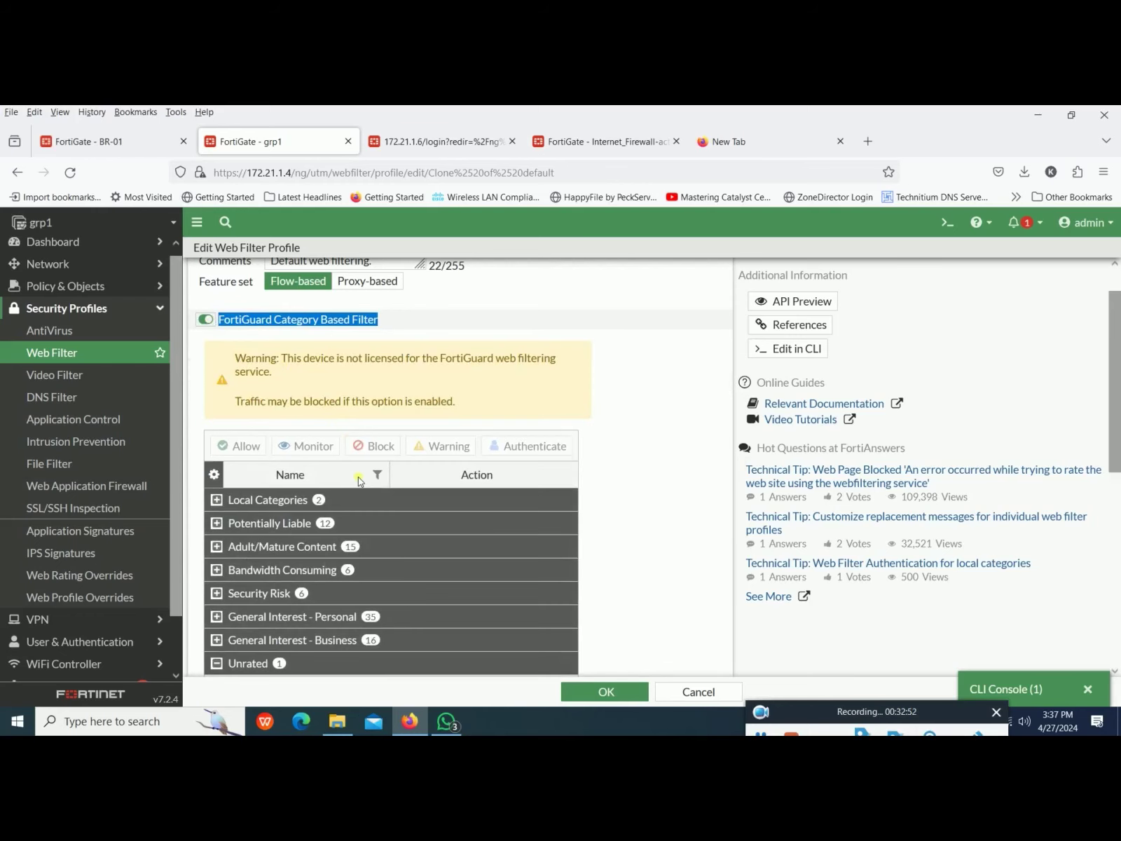
Step: Enable URL Filter under Static URL Filter and start a new URL filter entry
scroll(358, 480, "down", 2)
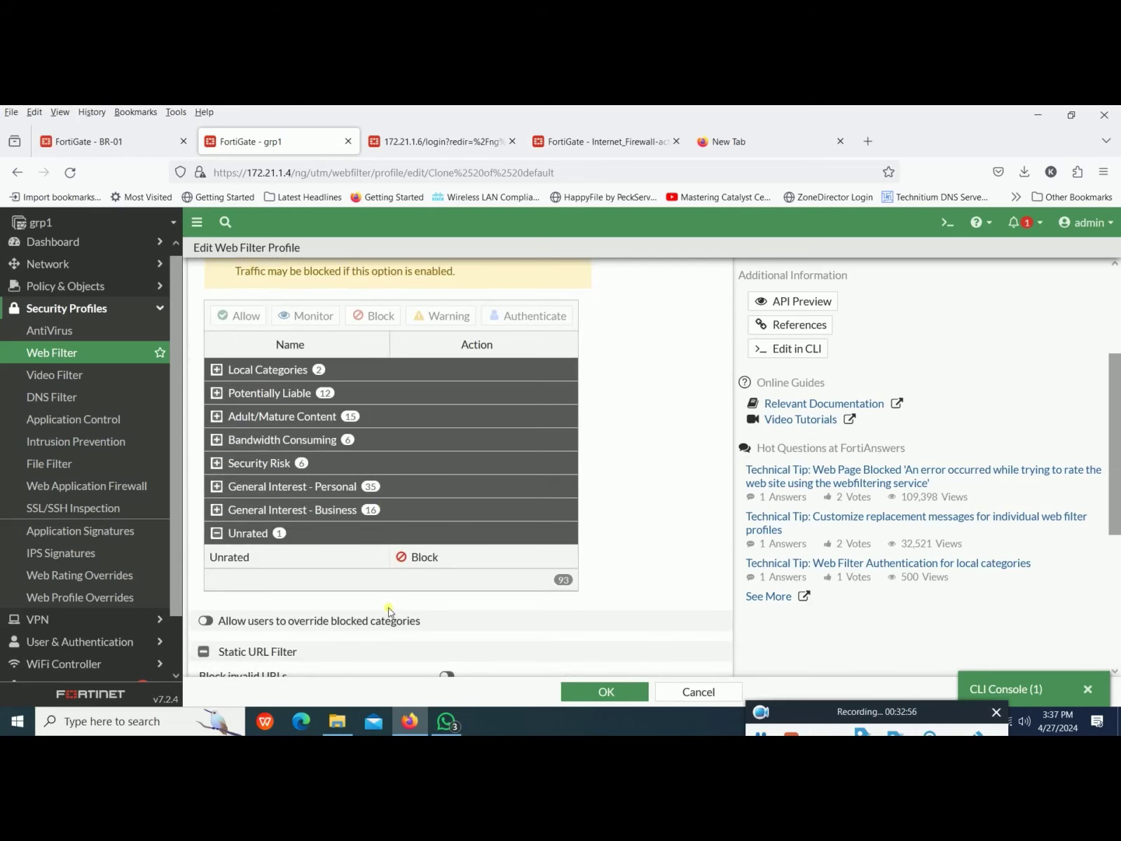
scroll(475, 574, "down", 2)
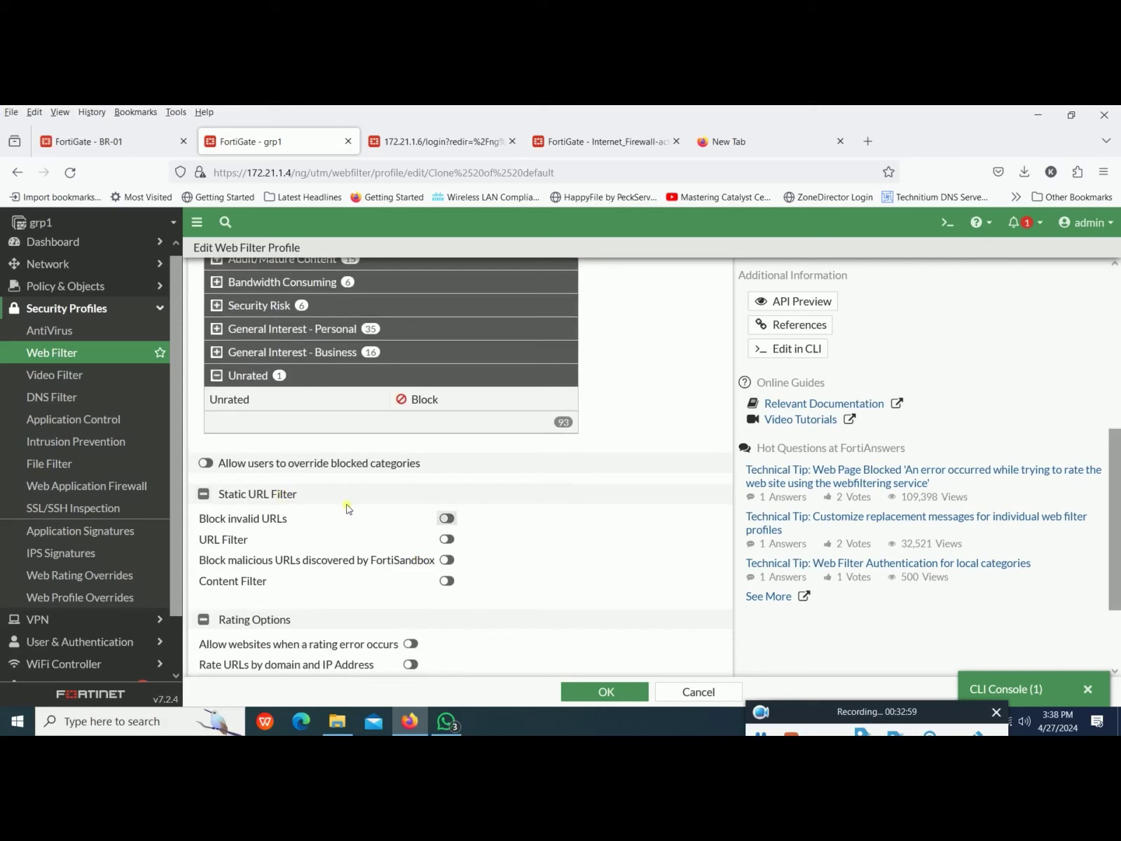
left_click(446, 539)
left_click(242, 566)
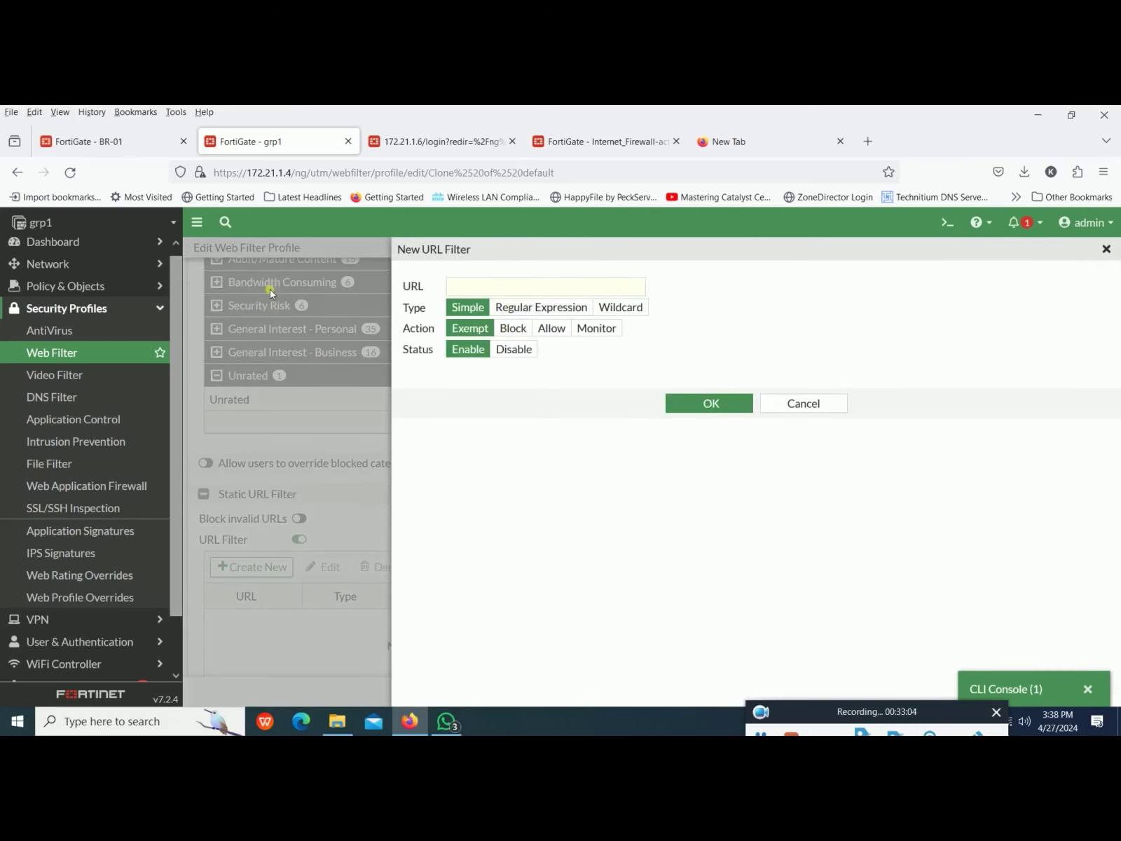
left_click(520, 289)
type("drug.org")
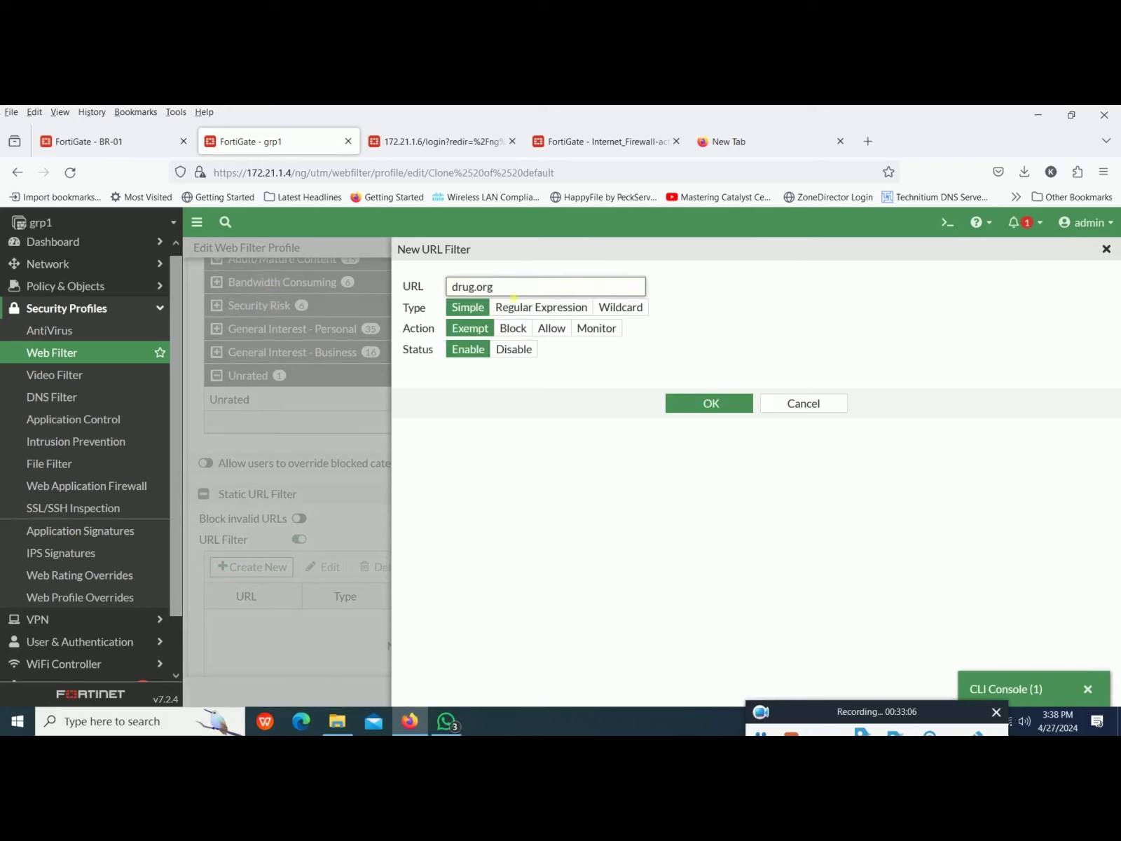
key("BackSpace")
key("BackSpace")
key("BackSpace")
key("BackSpace")
key("BackSpace")
key("BackSpace")
key("BackSpace")
key("BackSpace")
Step: Set the new filter entry's URL to *.bdjobs.com and its type to Wildcard
type("b")
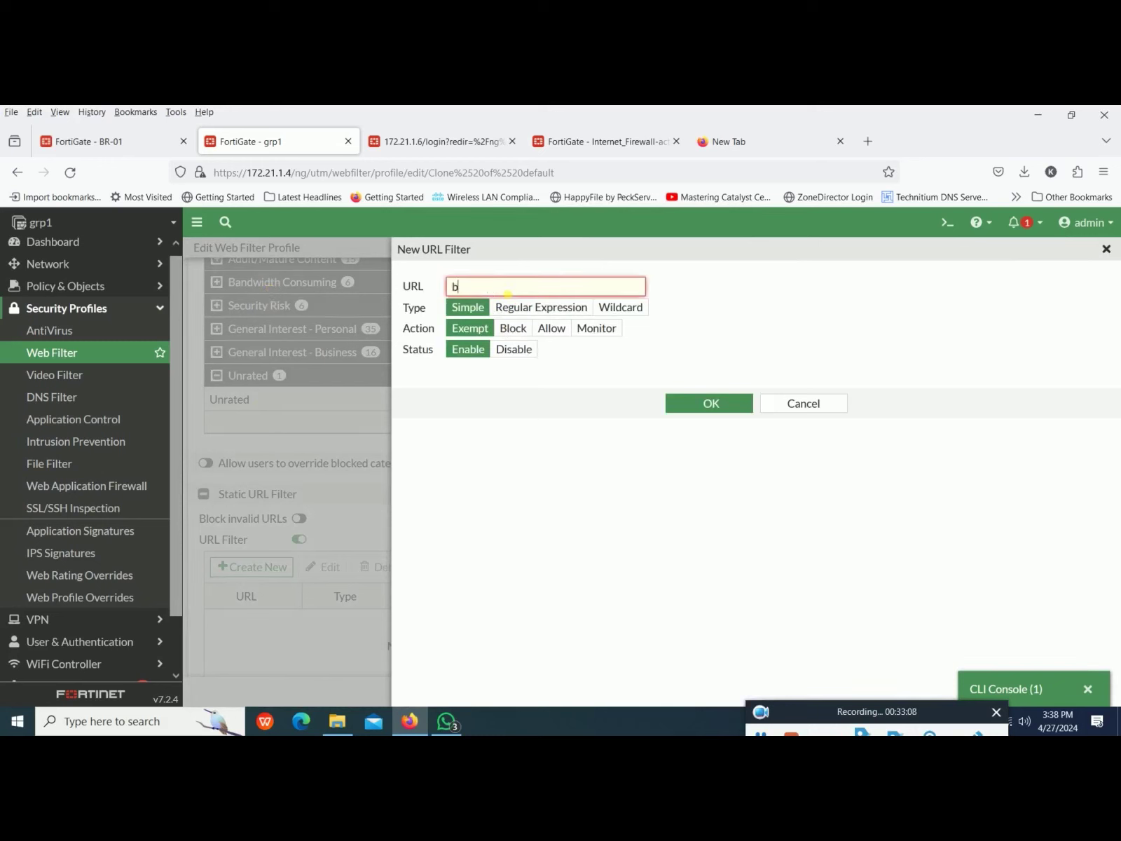
type("djobs.com")
left_click(632, 311)
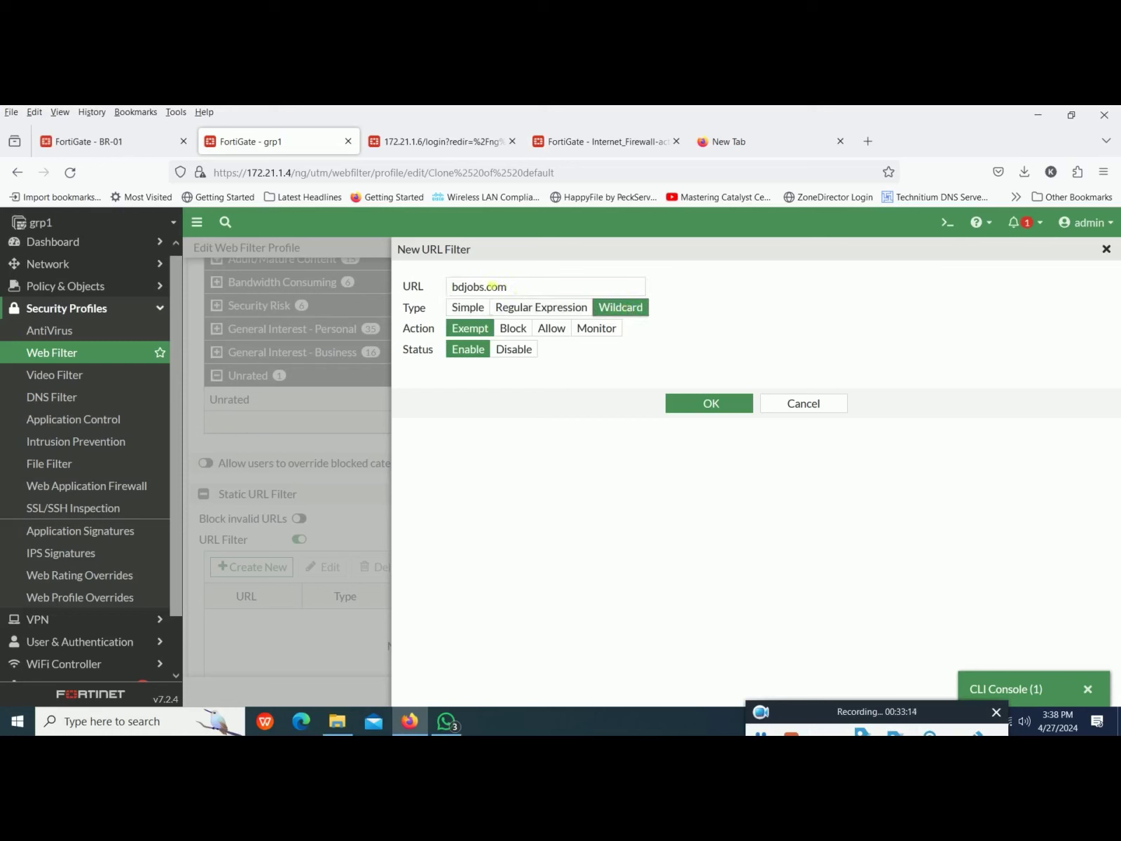
left_click(454, 288)
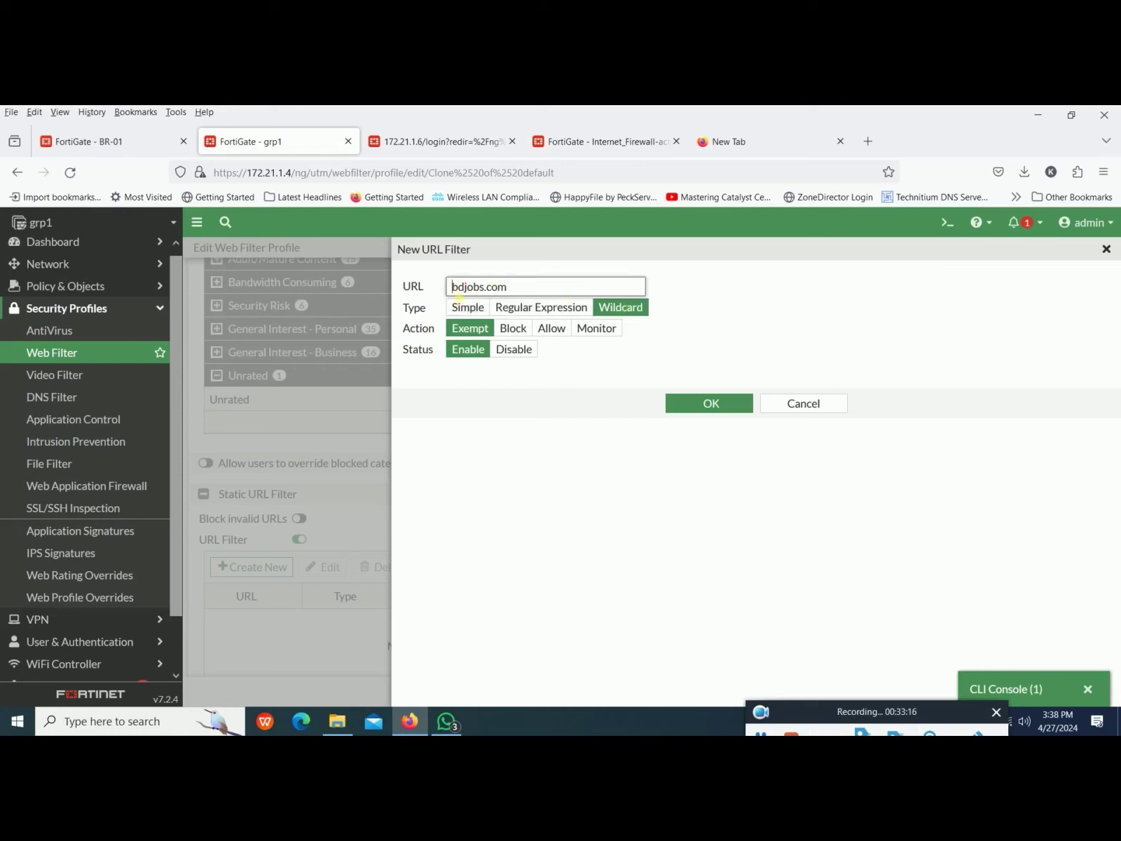
type("*")
type(".")
key("ctrl+a")
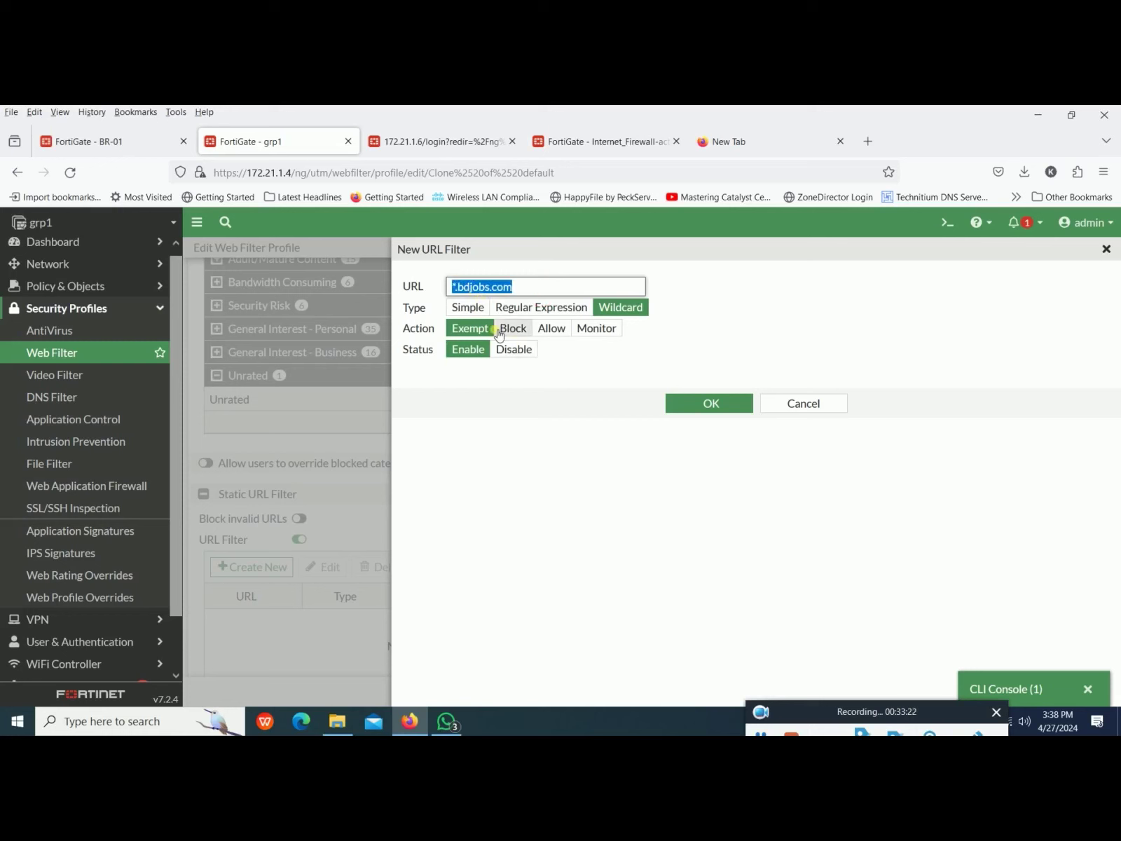
Step: Try the Allow and Monitor actions, set the action to Exempt, and add the URL filter entry
left_click(560, 330)
left_click(593, 328)
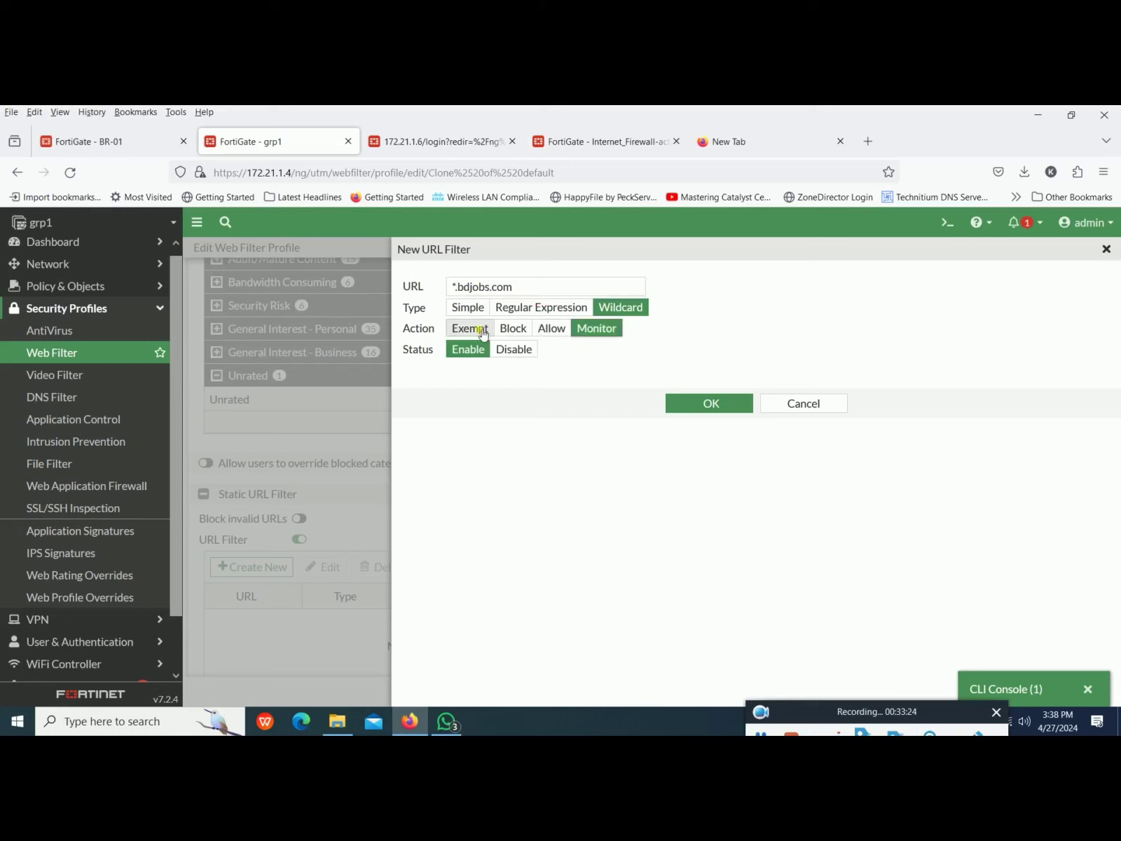
left_click(468, 328)
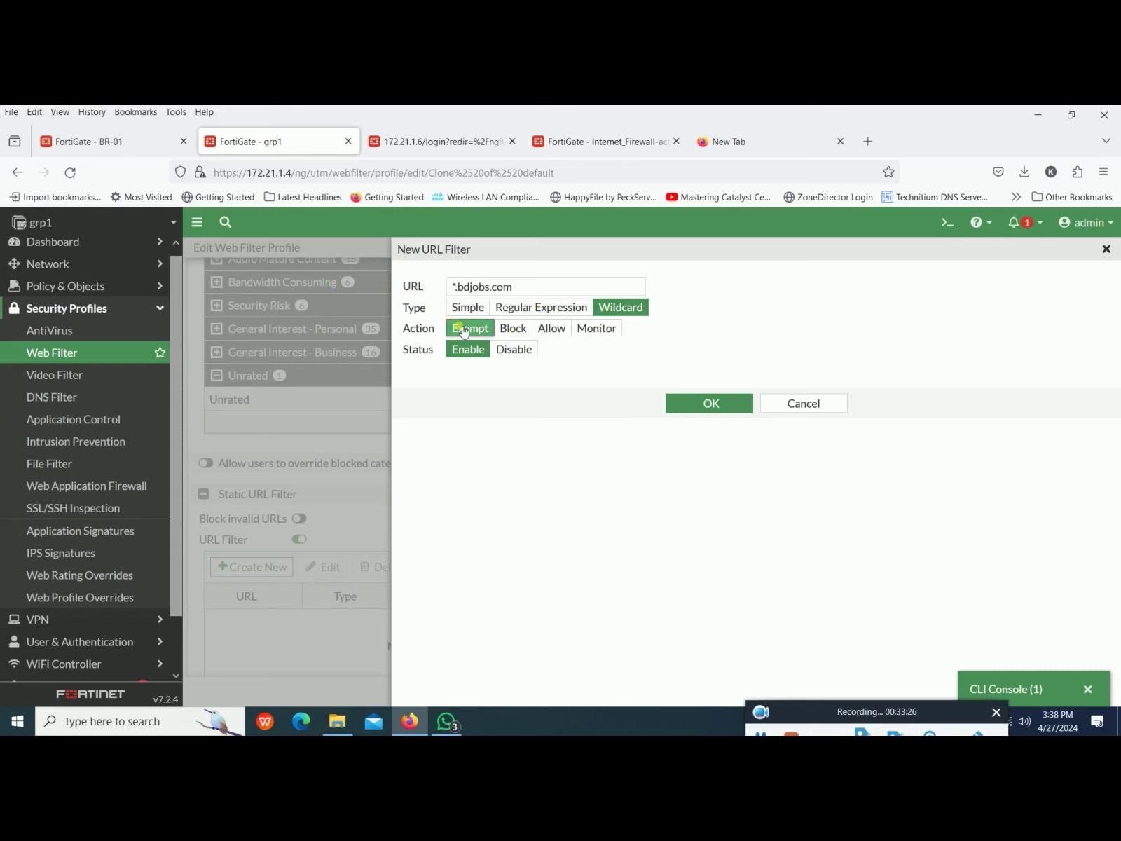
left_click(716, 404)
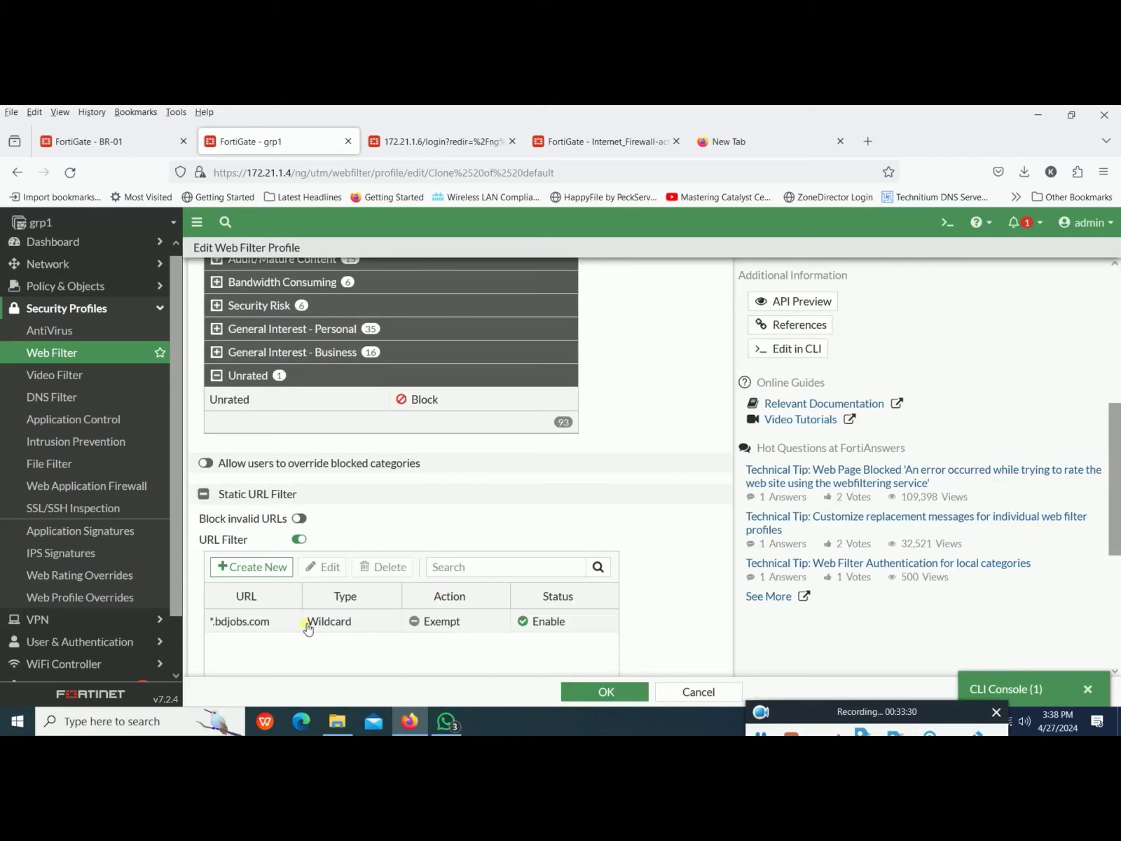
Step: Compare the *.bdjobs.com URL filter entry with the action assigned to the Unrated category
left_click(307, 621)
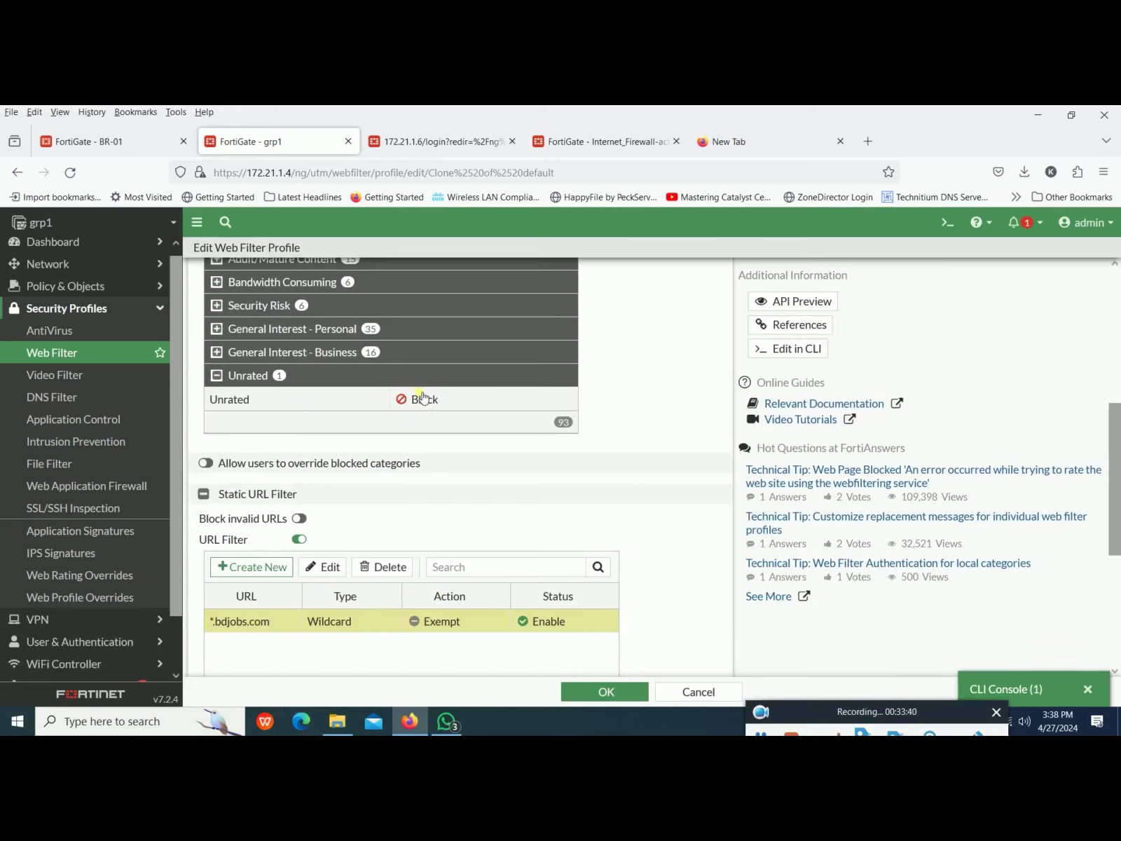
scroll(419, 394, "up", 3)
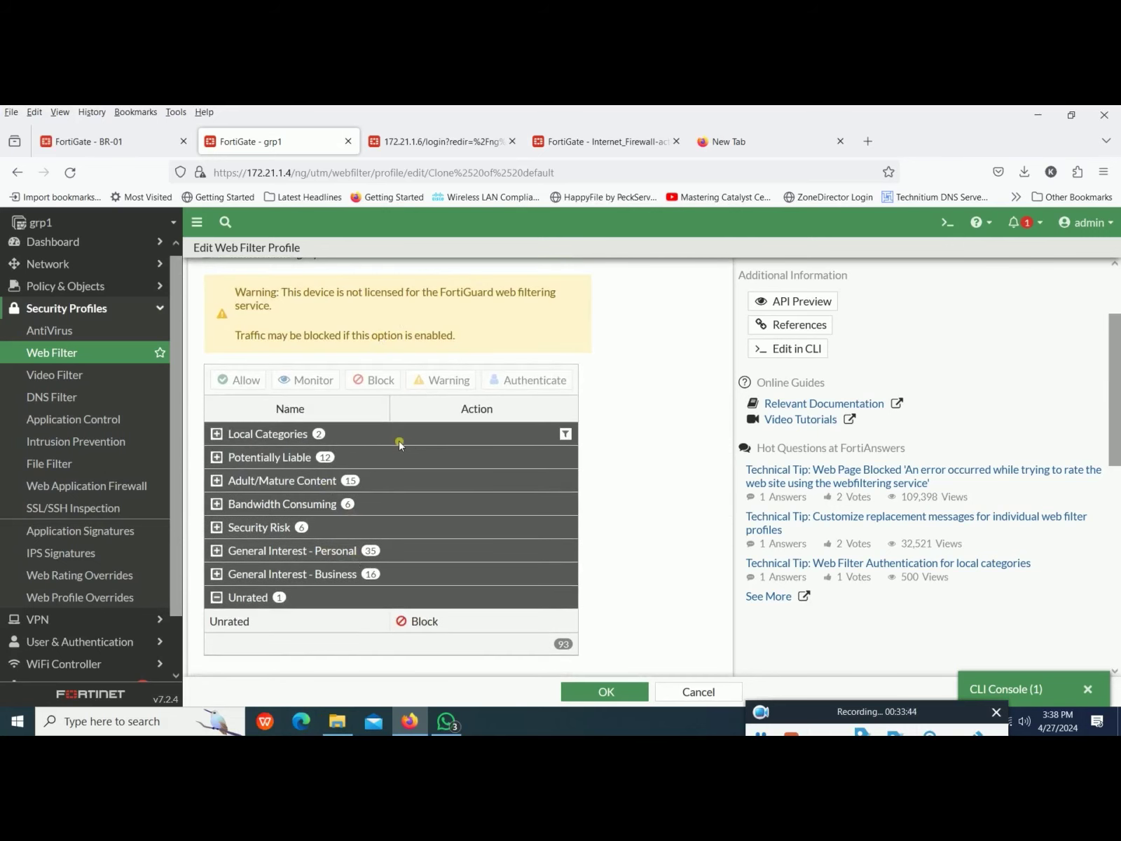
scroll(399, 444, "down", 2)
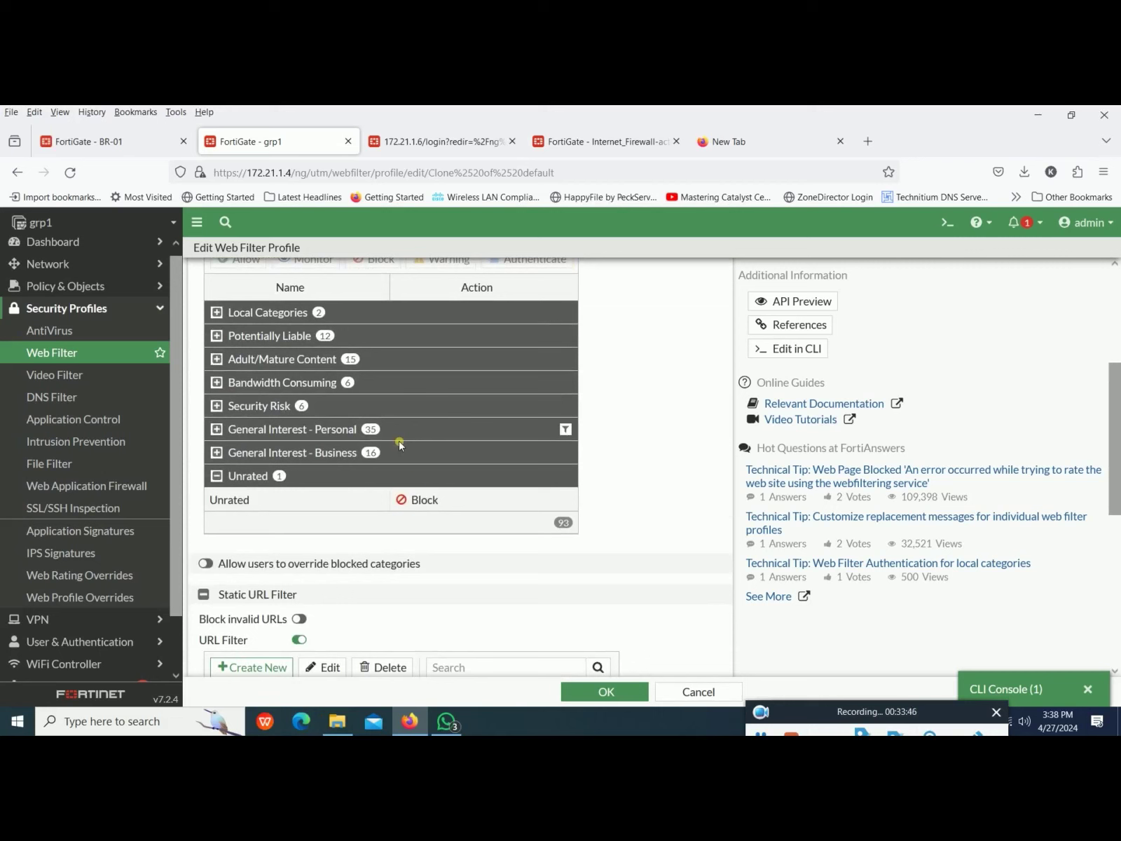
scroll(399, 443, "down", 1)
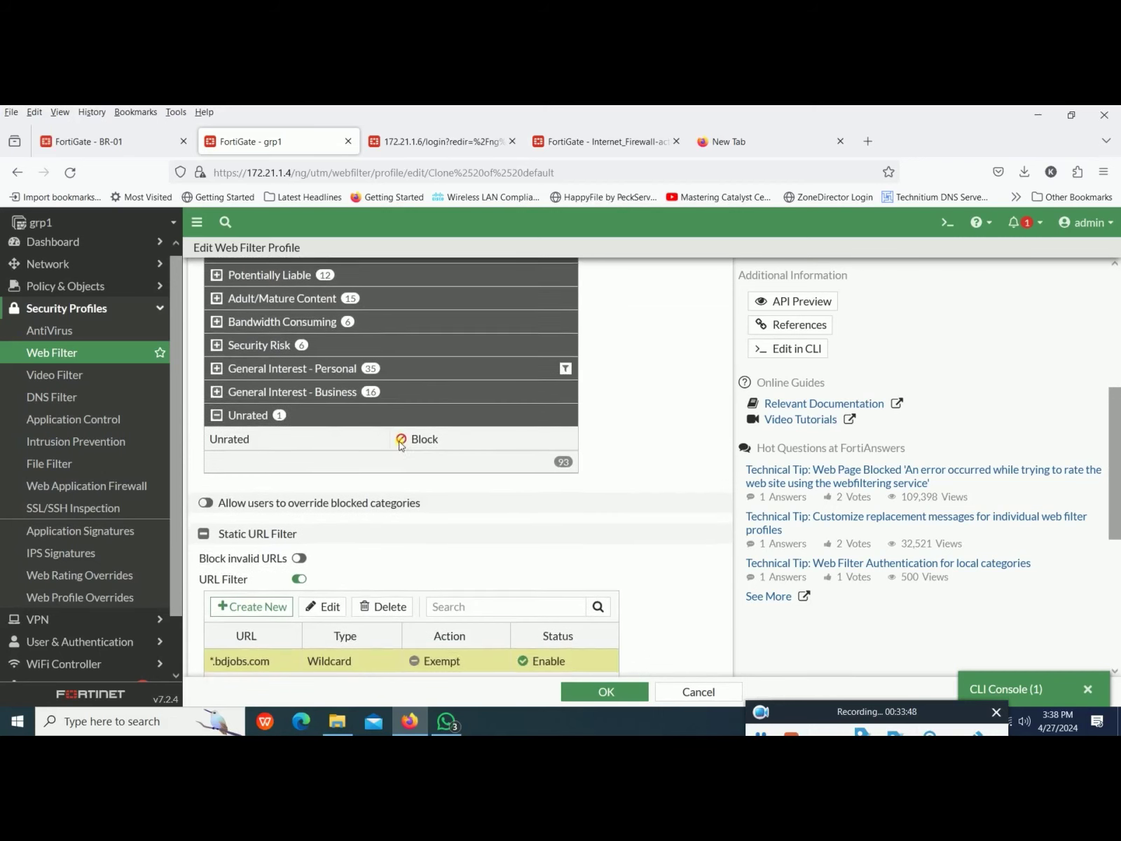
scroll(402, 446, "down", 1)
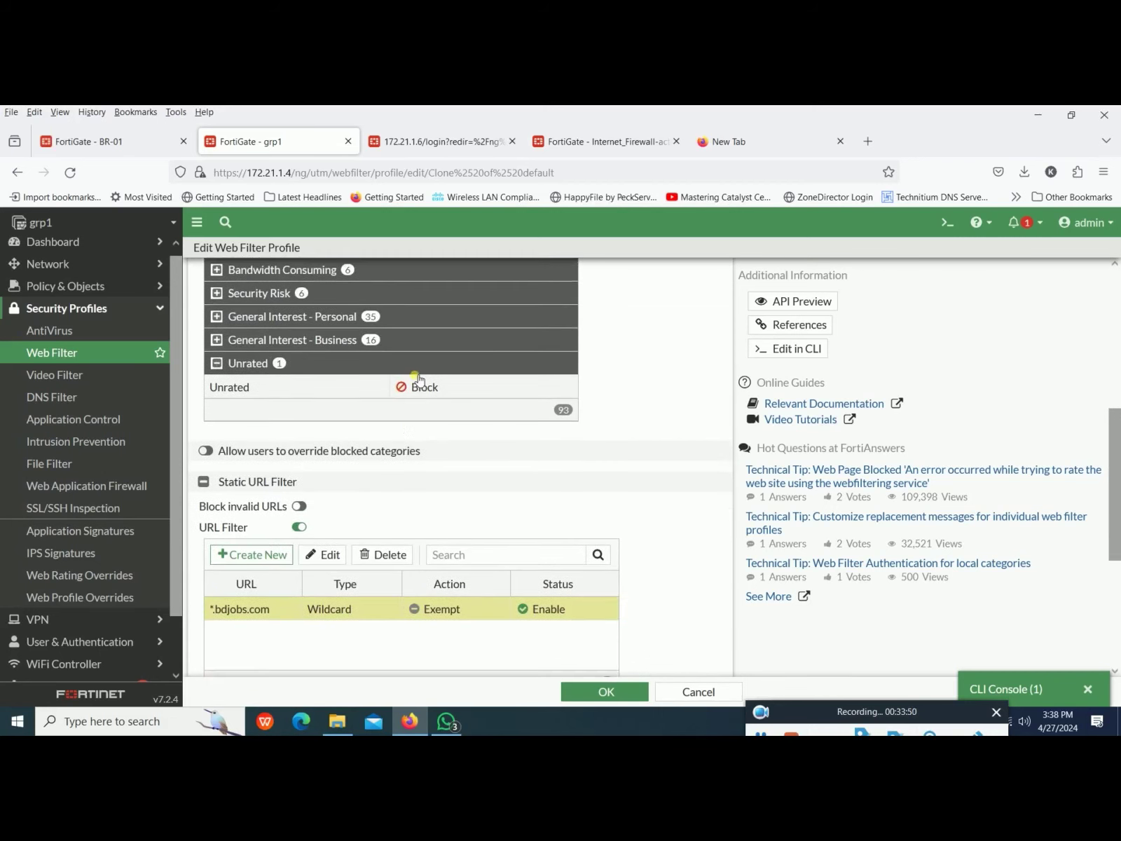
left_click(435, 395)
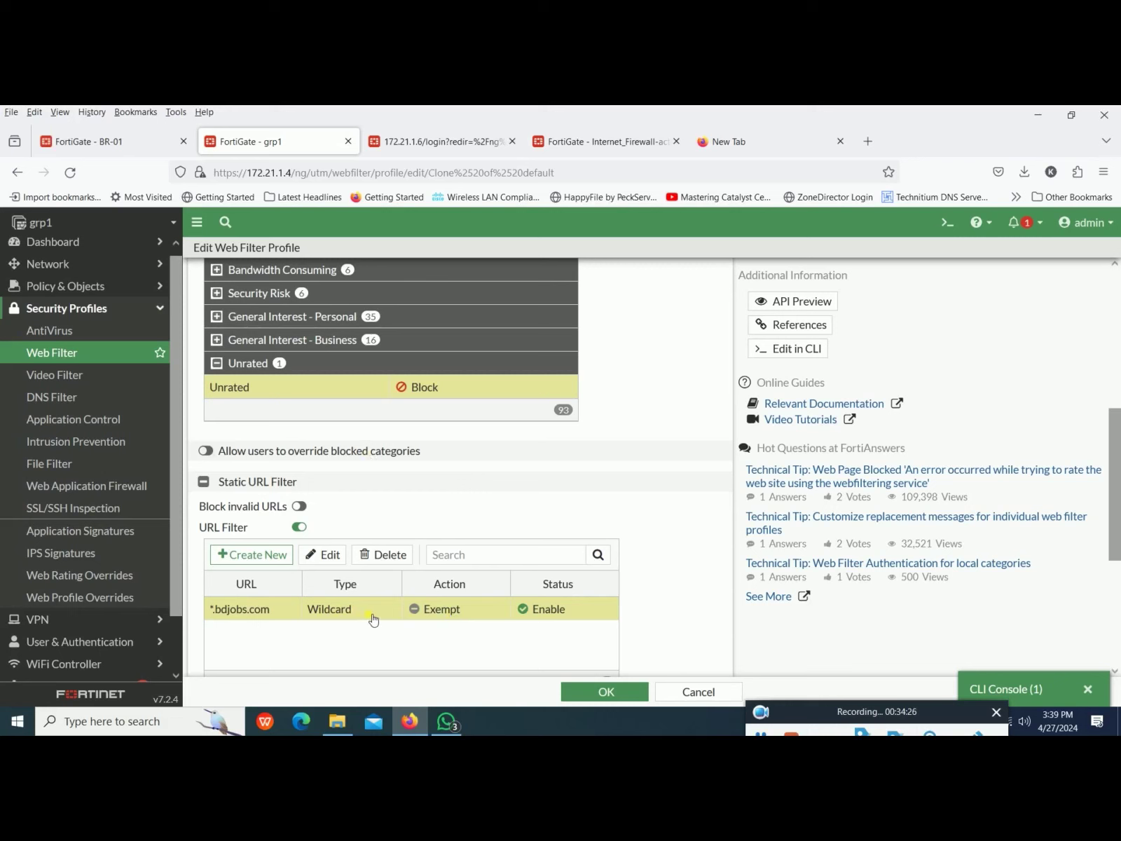
Step: Expand Local Categories and examine the category actions alongside the static URL filter entry
scroll(218, 473, "up", 4)
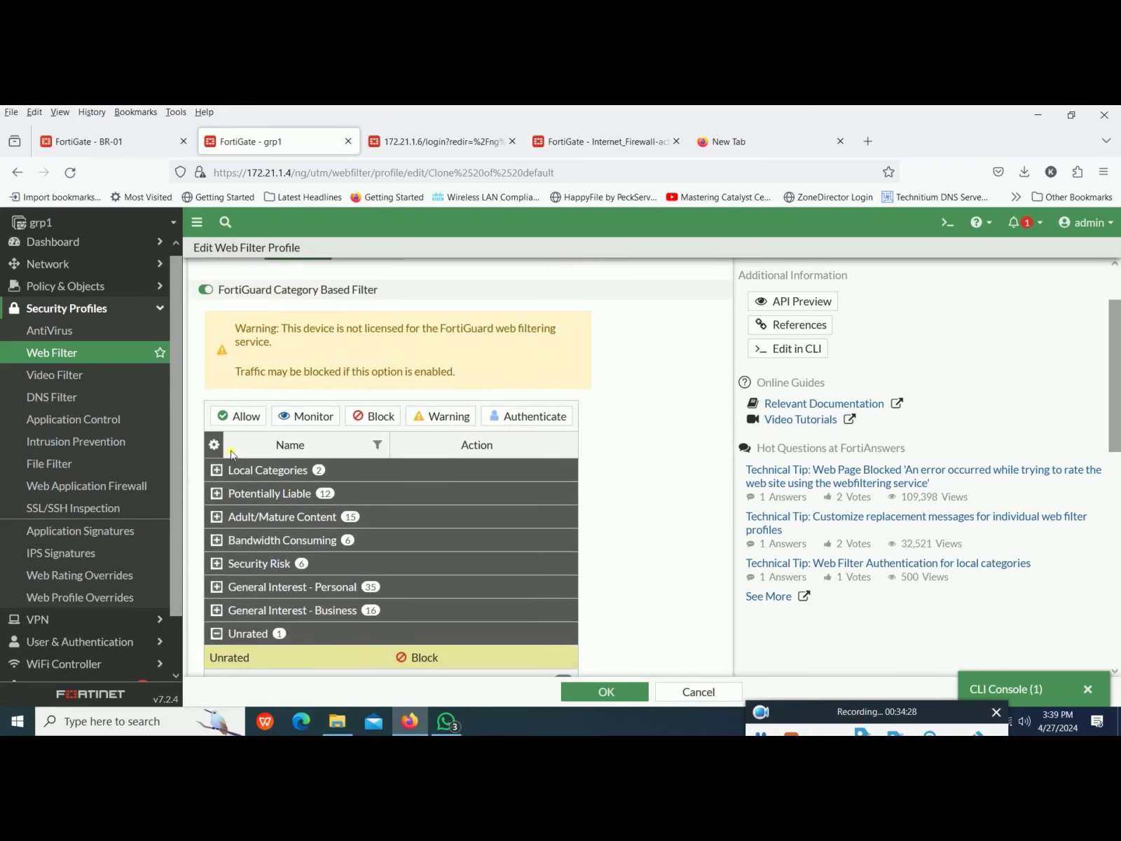
left_click(217, 471)
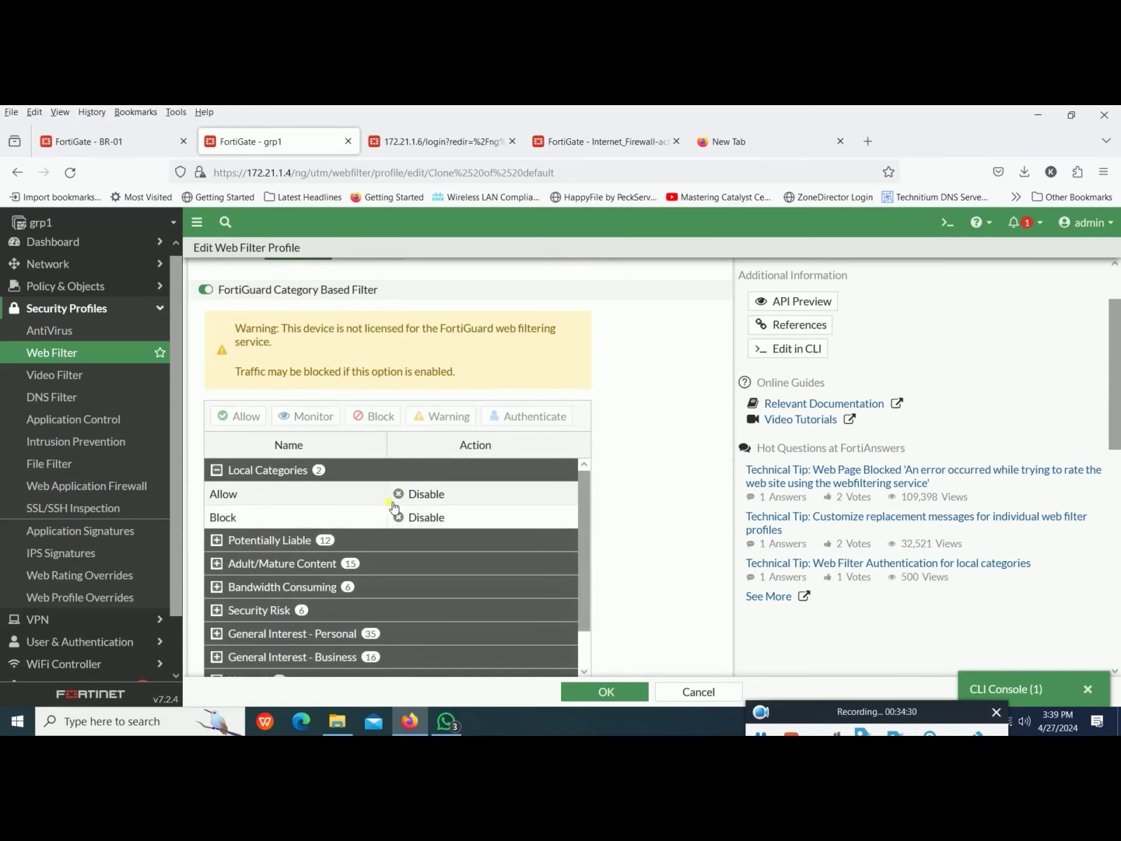
scroll(393, 506, "down", 1)
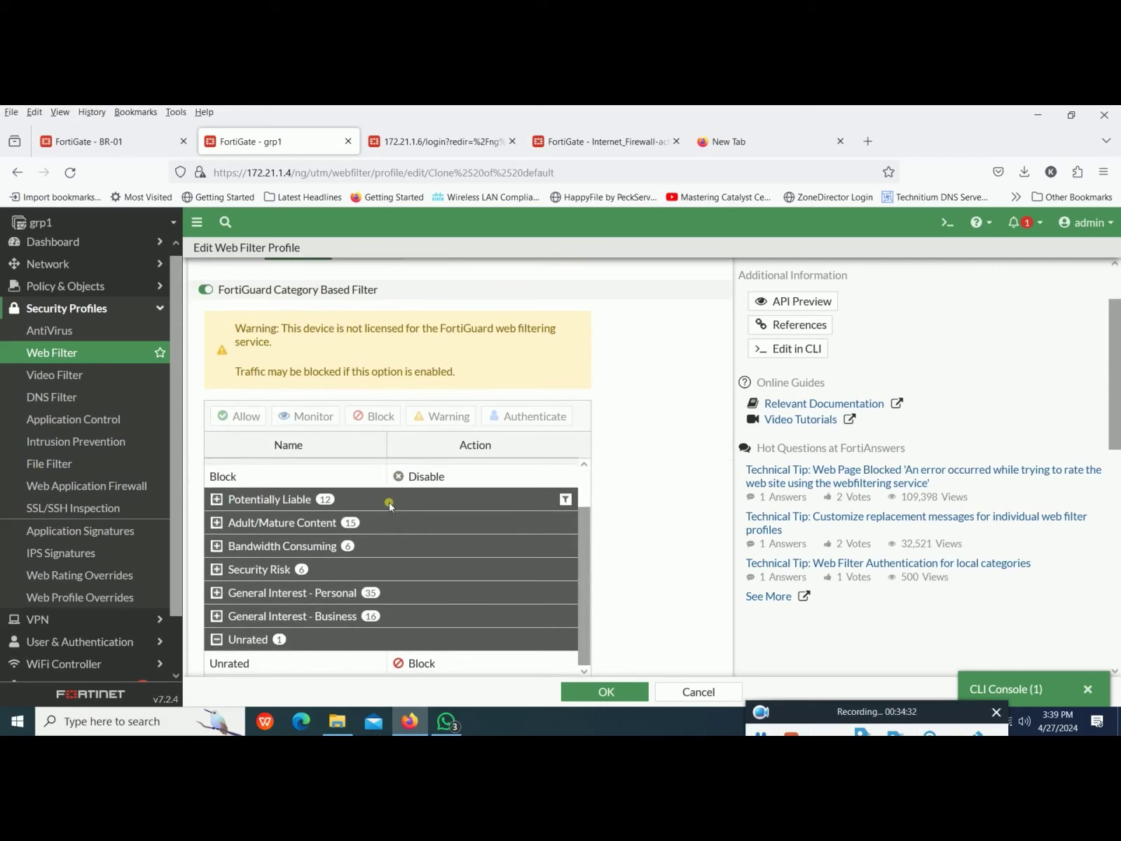
scroll(389, 504, "down", 3)
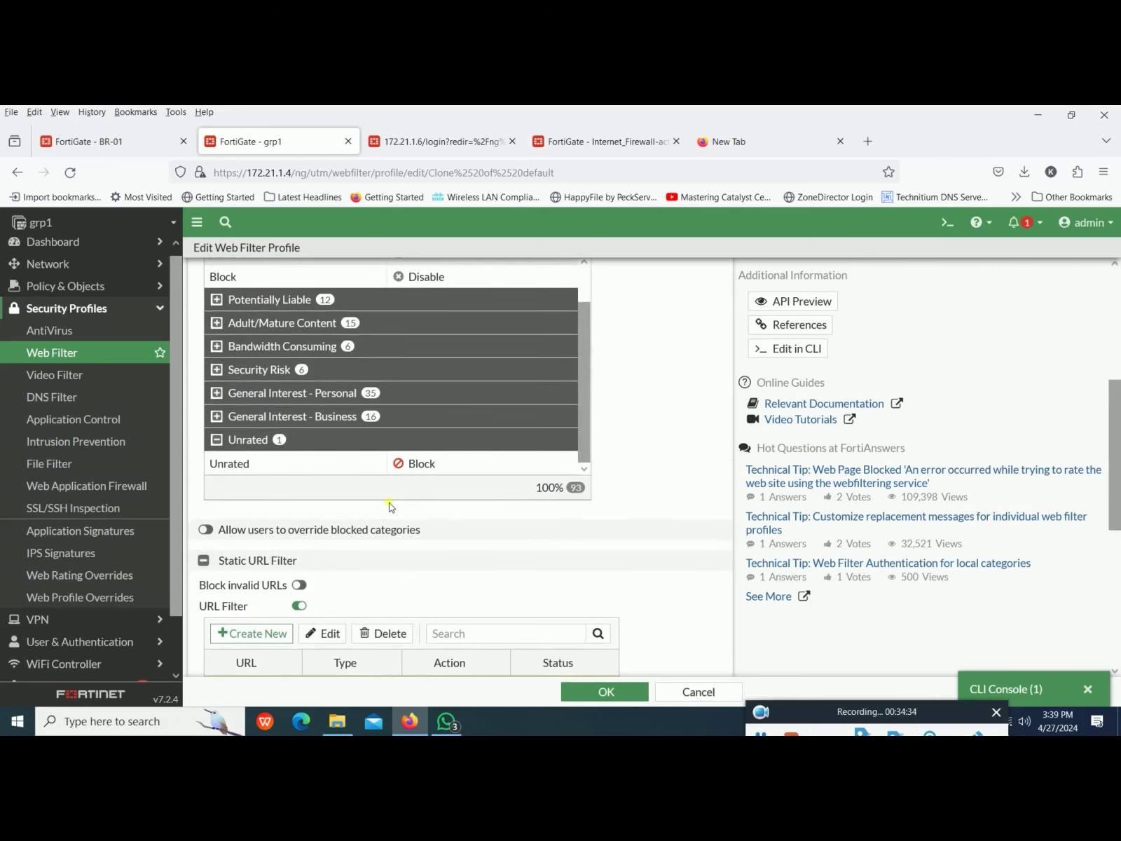
scroll(390, 506, "down", 1)
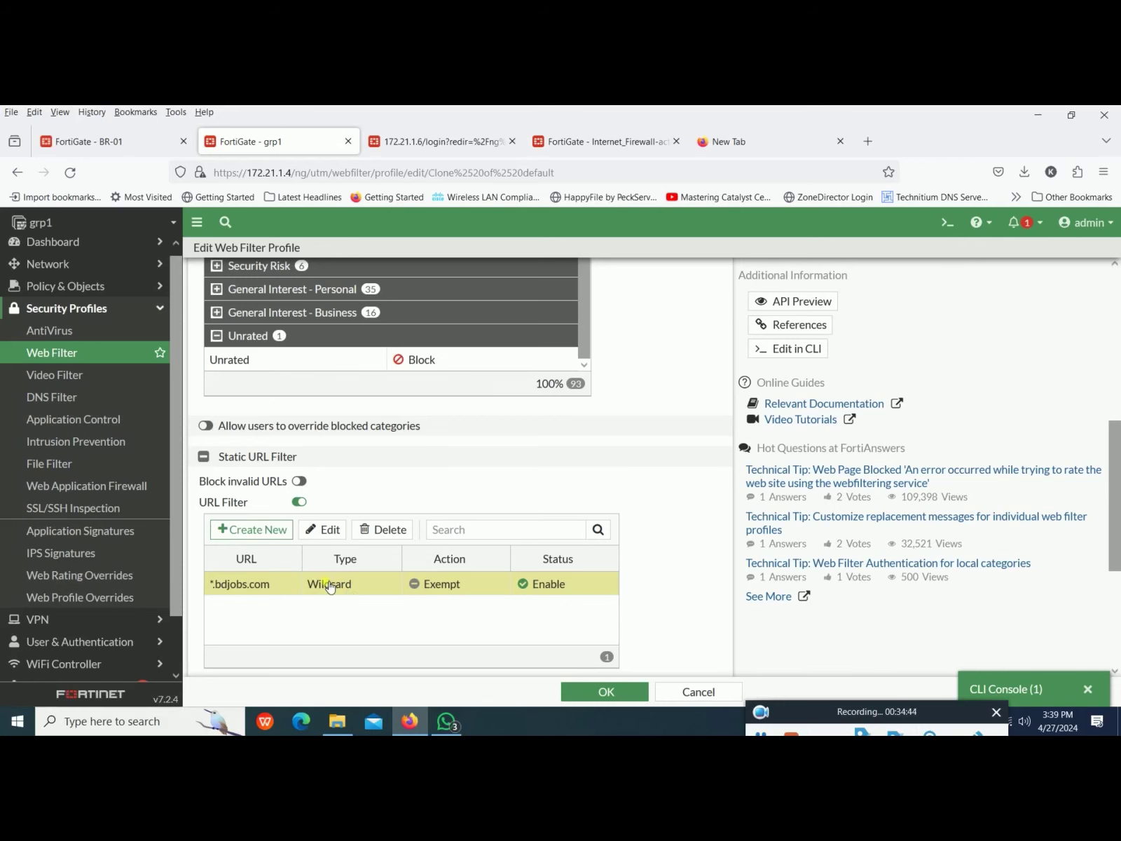
scroll(417, 468, "up", 3)
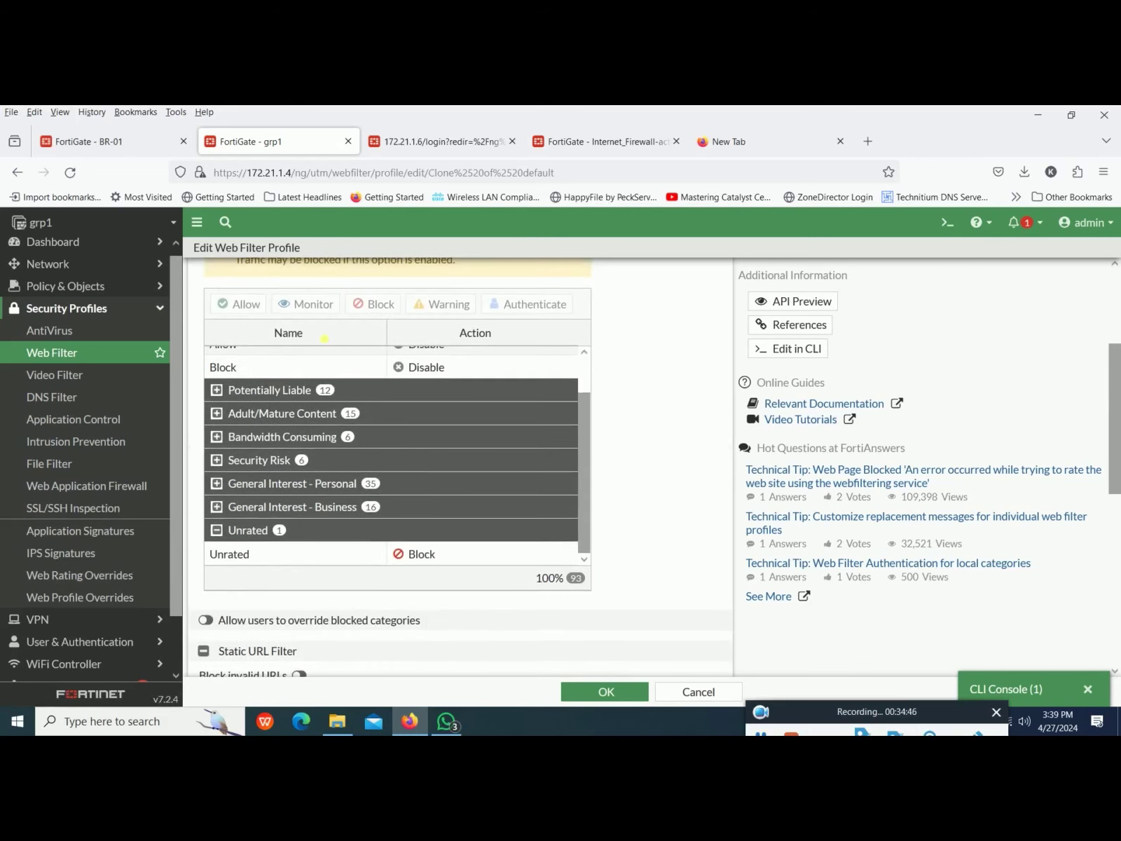
scroll(367, 441, "down", 4)
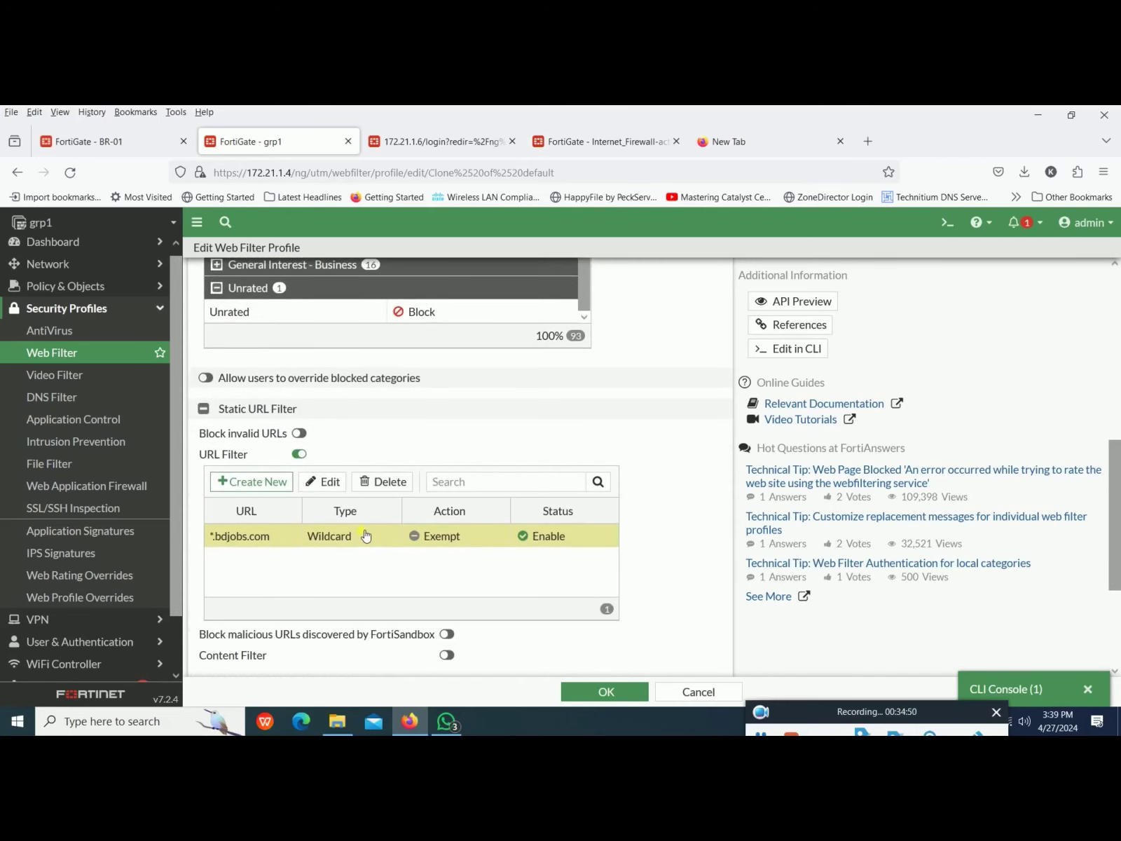
scroll(364, 535, "up", 3)
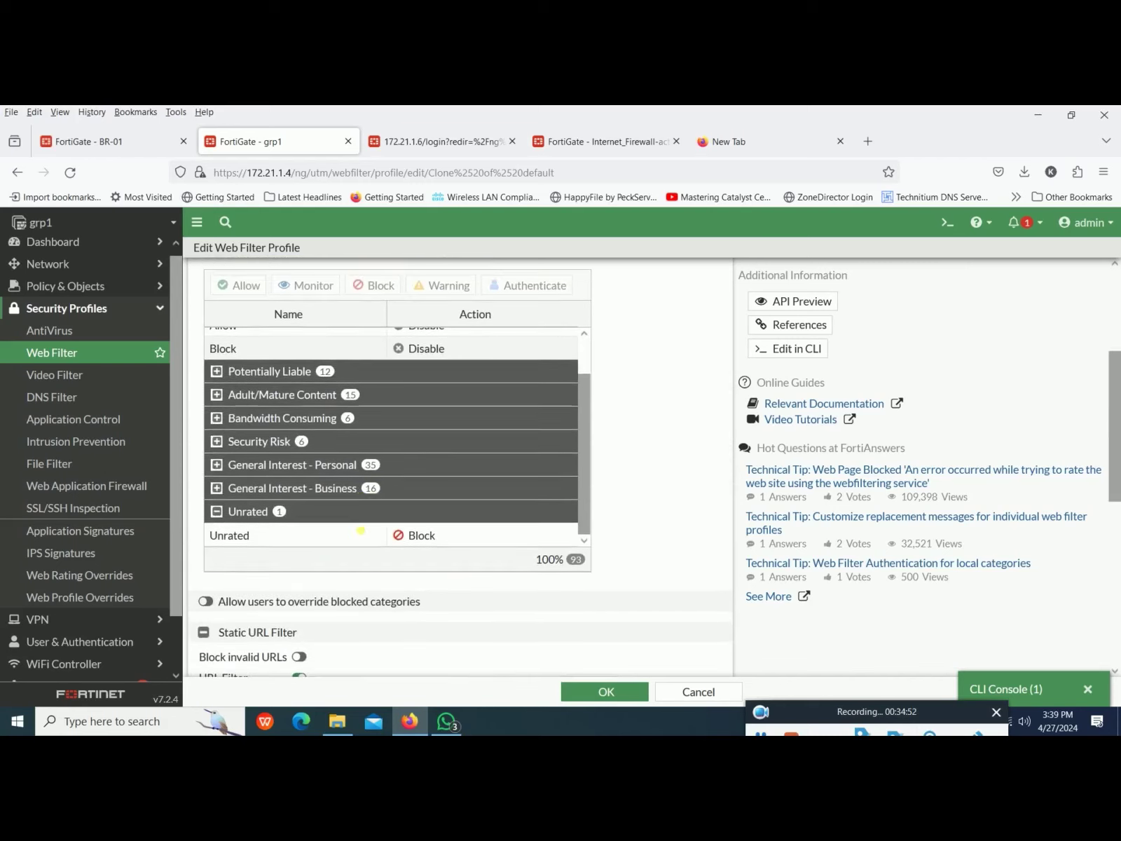
Step: Examine the Allow and Block local categories in the profile, and view the Web Rating Overrides list
scroll(311, 362, "up", 5)
left_click(312, 363)
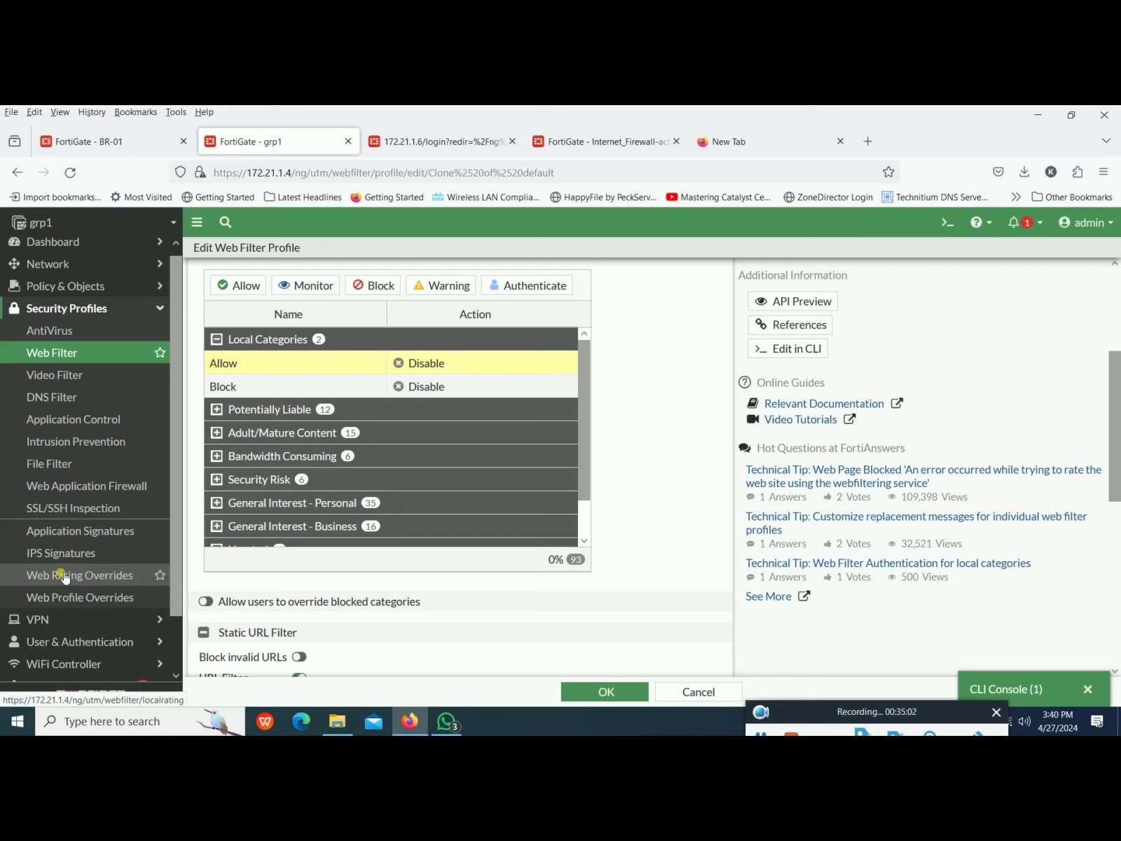
left_click(319, 372)
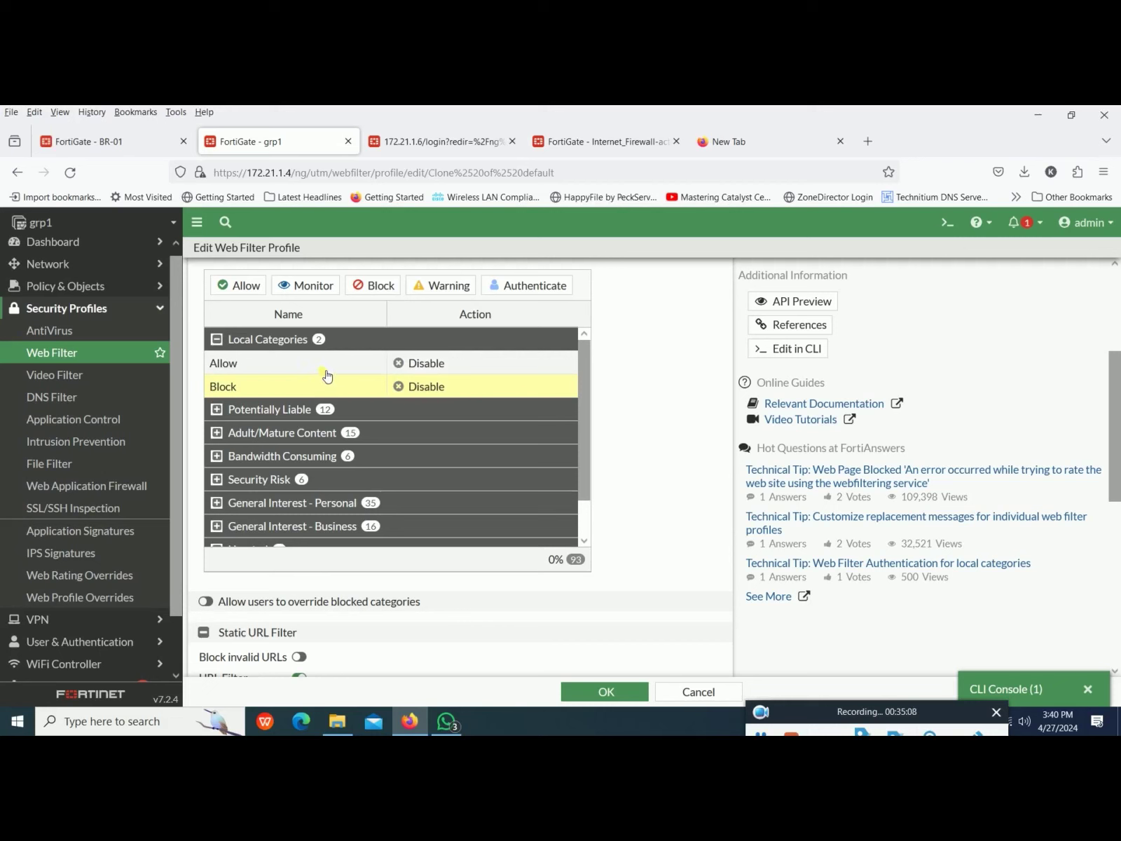
left_click(290, 362)
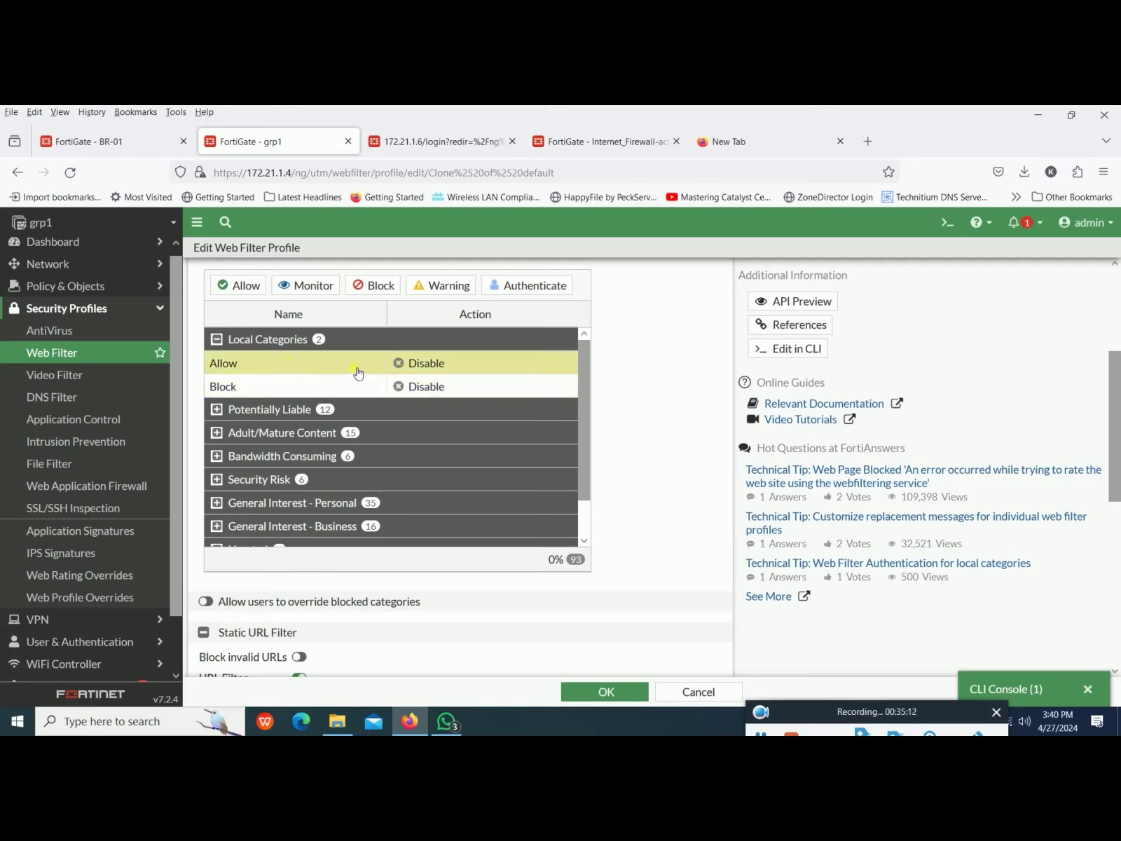
left_click(104, 580)
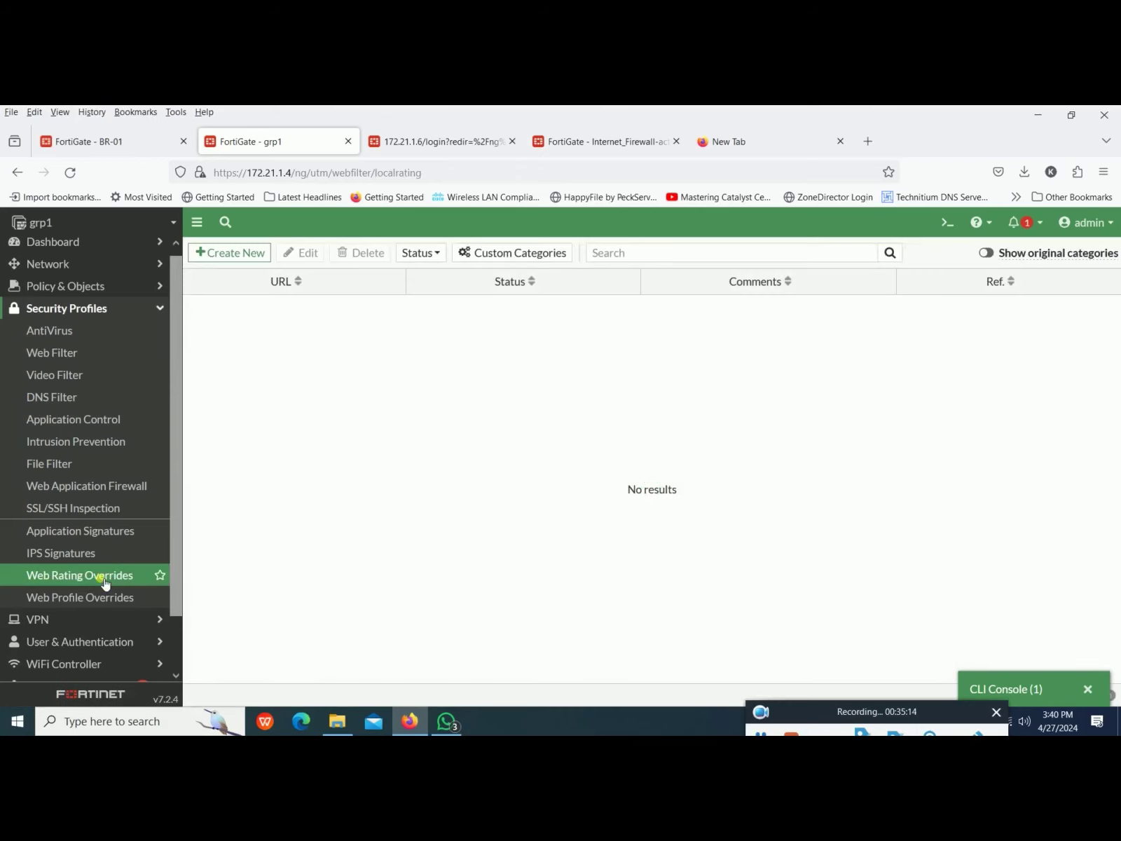
Step: Reopen the Clone of default web filter profile and enable Block invalid URLs and URL Filter under Static URL Filter
left_click(98, 354)
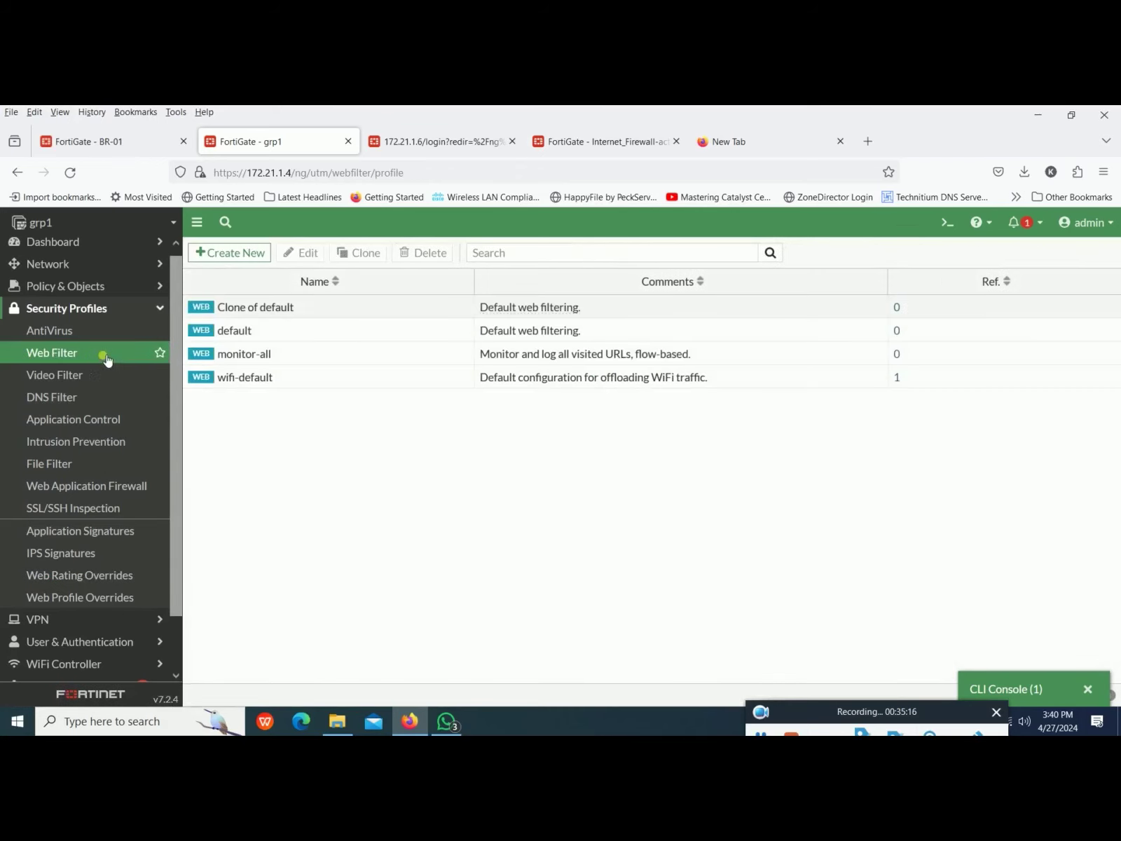
double_click(253, 312)
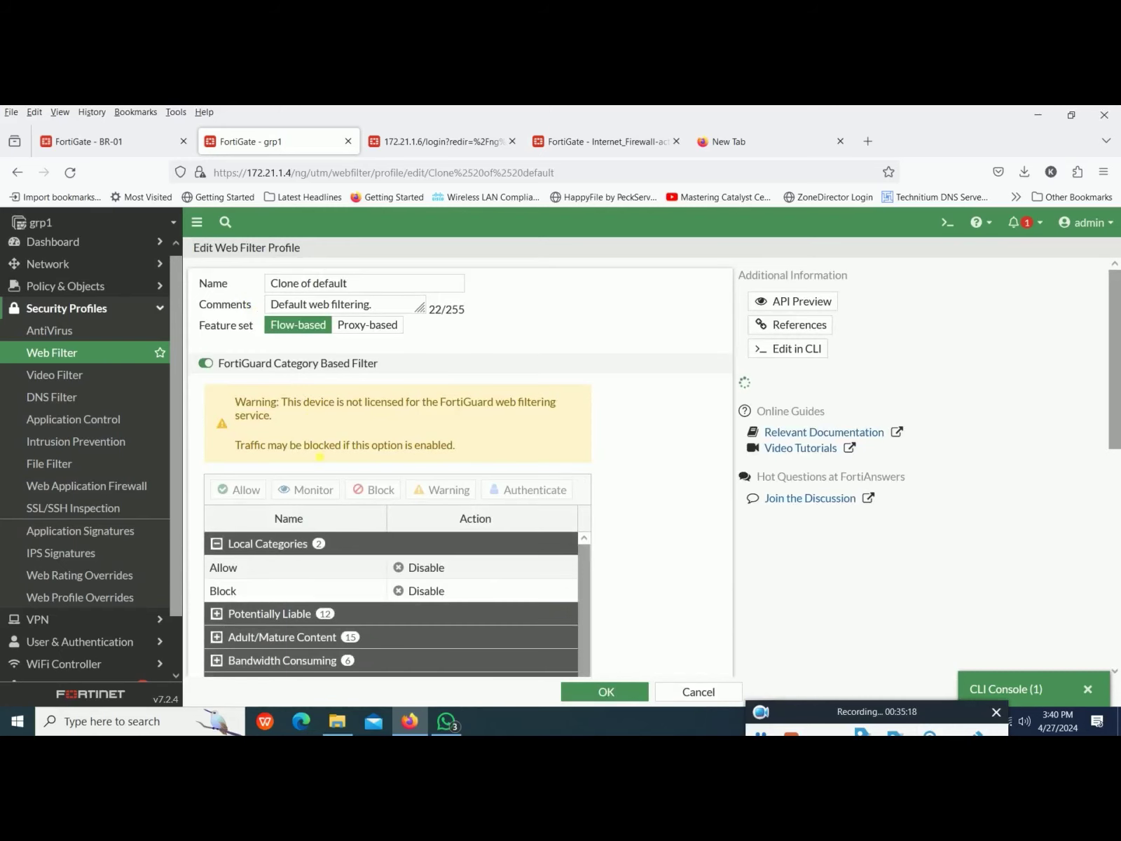
scroll(322, 475, "down", 2)
scroll(322, 474, "down", 6)
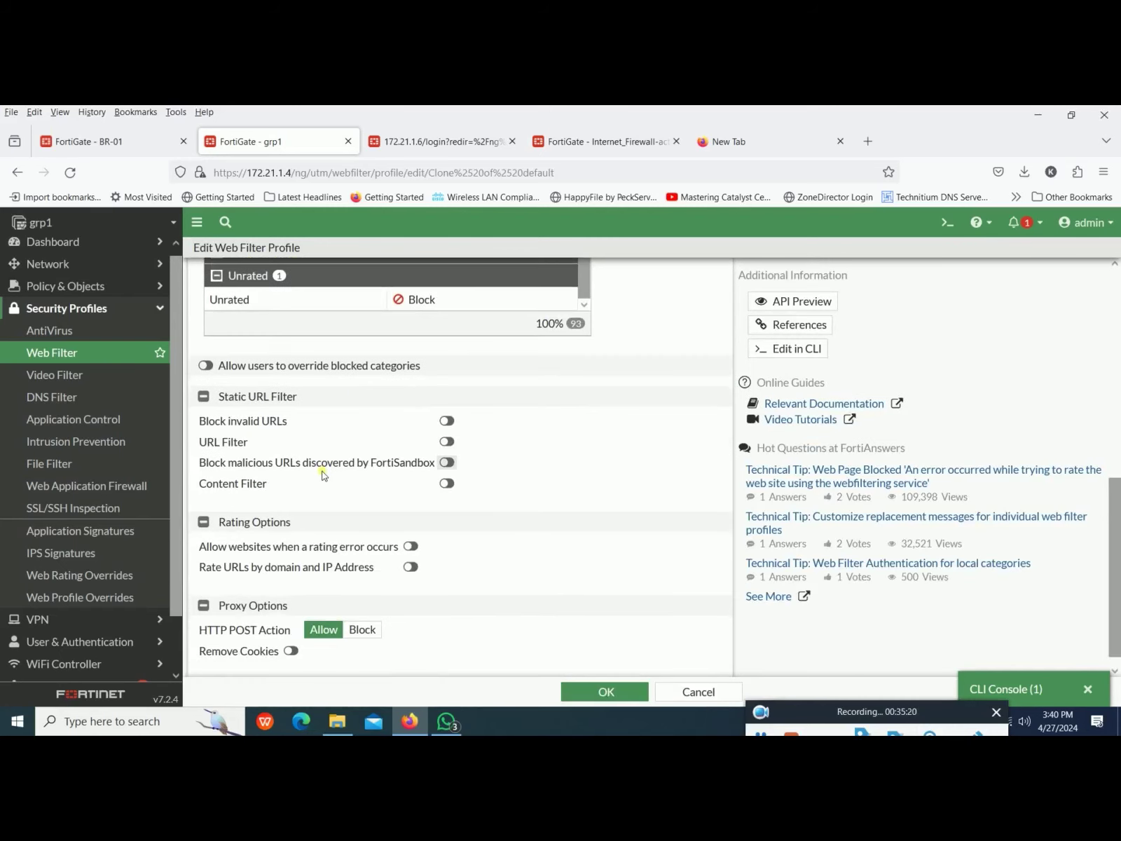
left_click(434, 406)
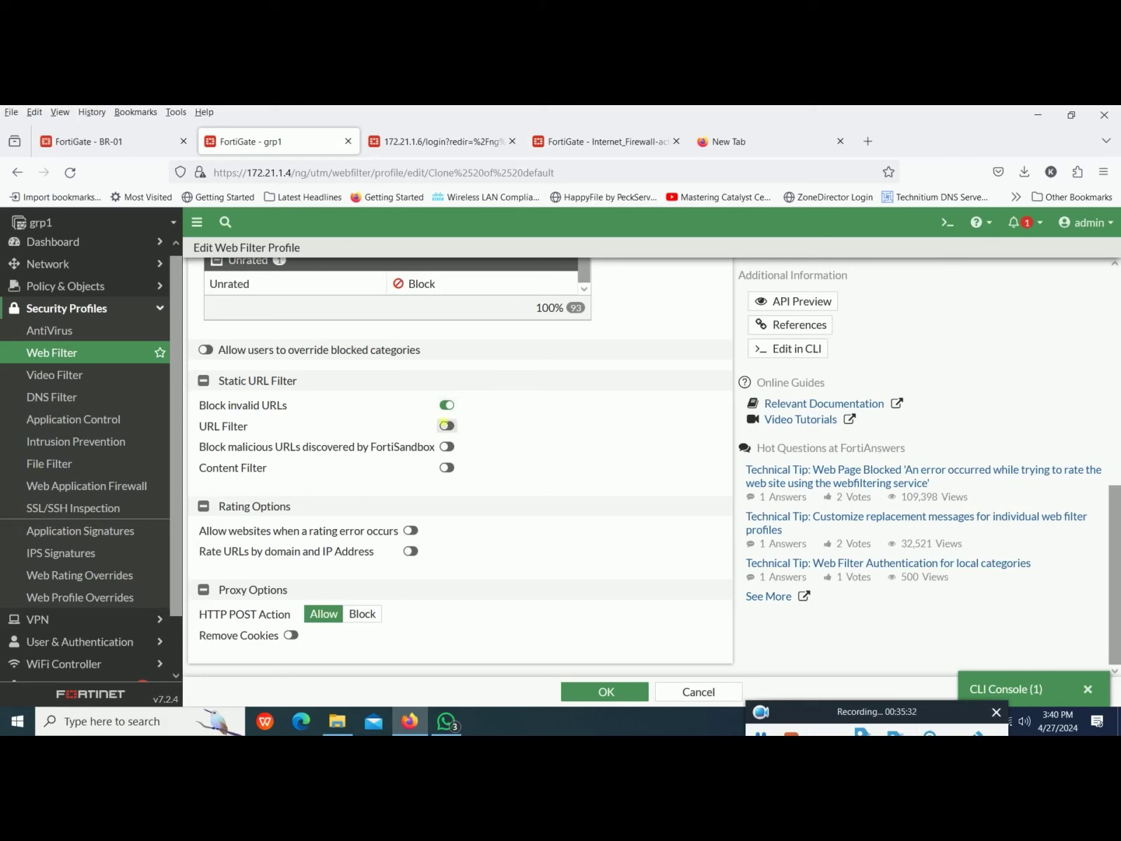
left_click(447, 426)
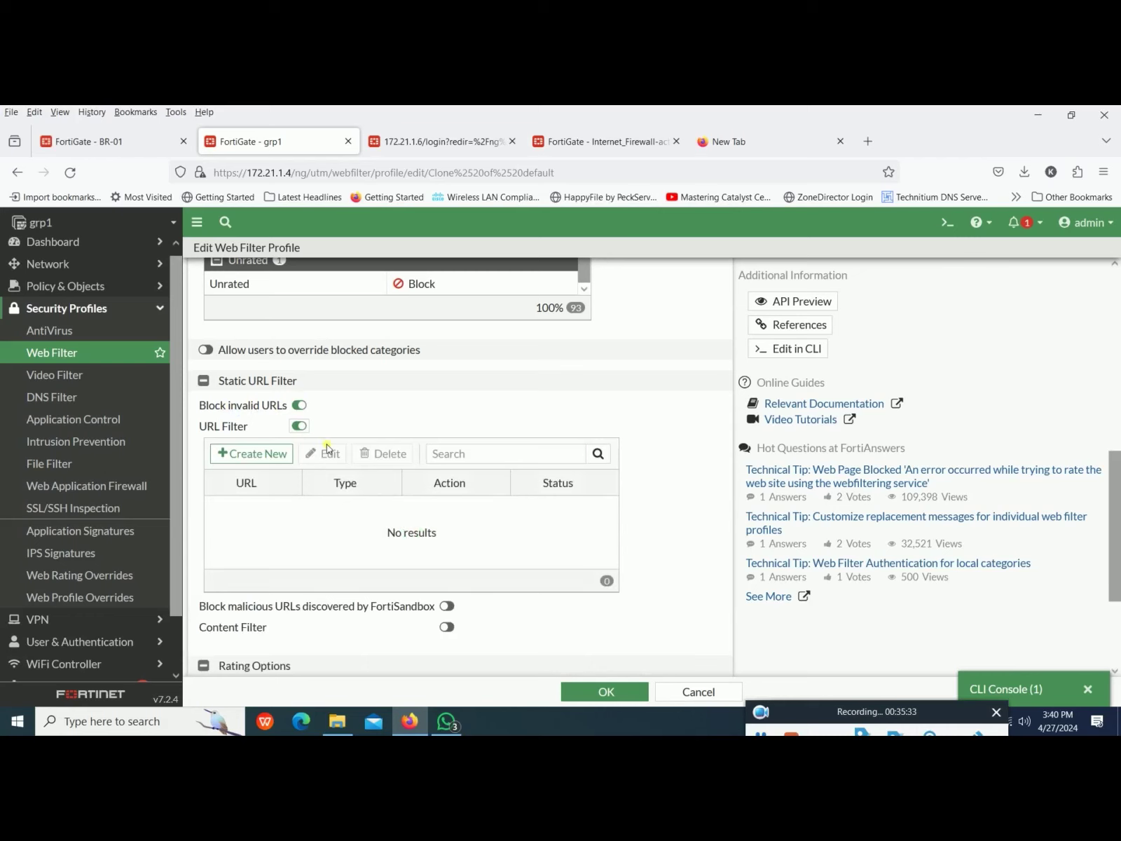
Step: Start a new URL filter entry, try the Allow action, set the action to Block, and enter *.jobs.* as the URL
left_click(253, 454)
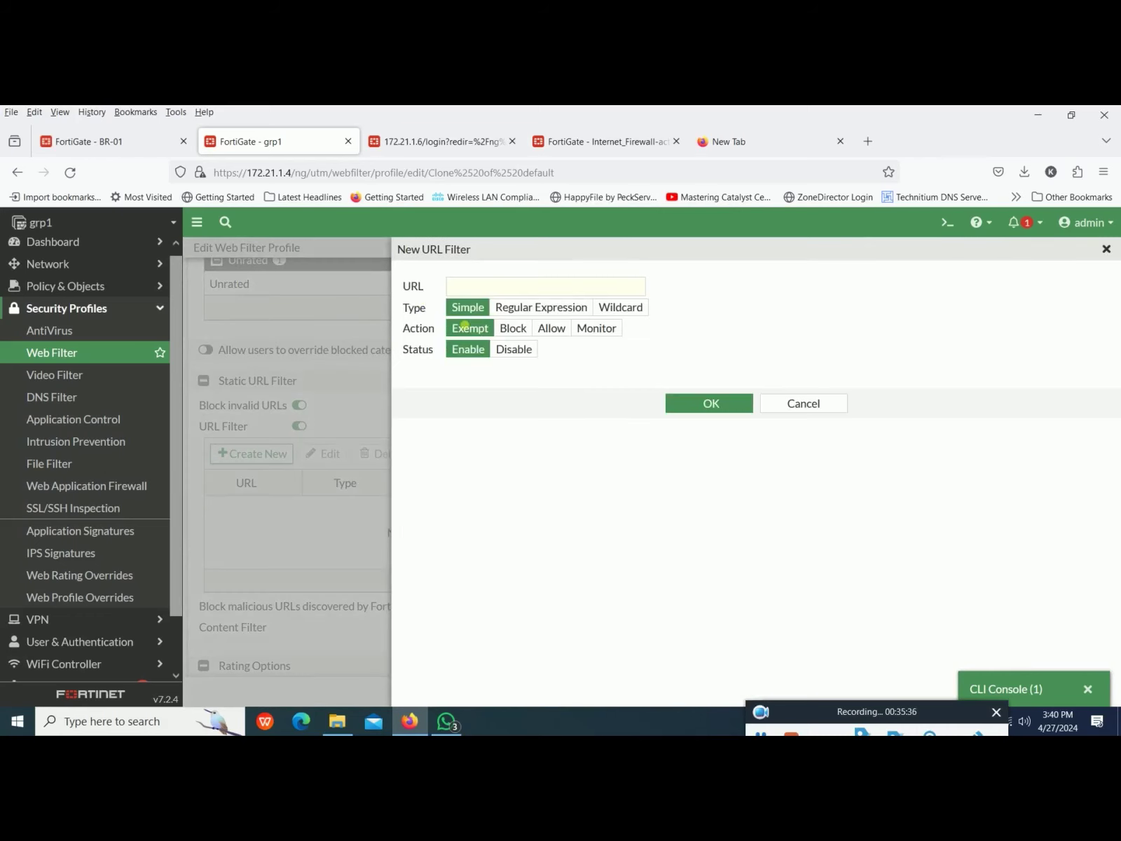
left_click(554, 329)
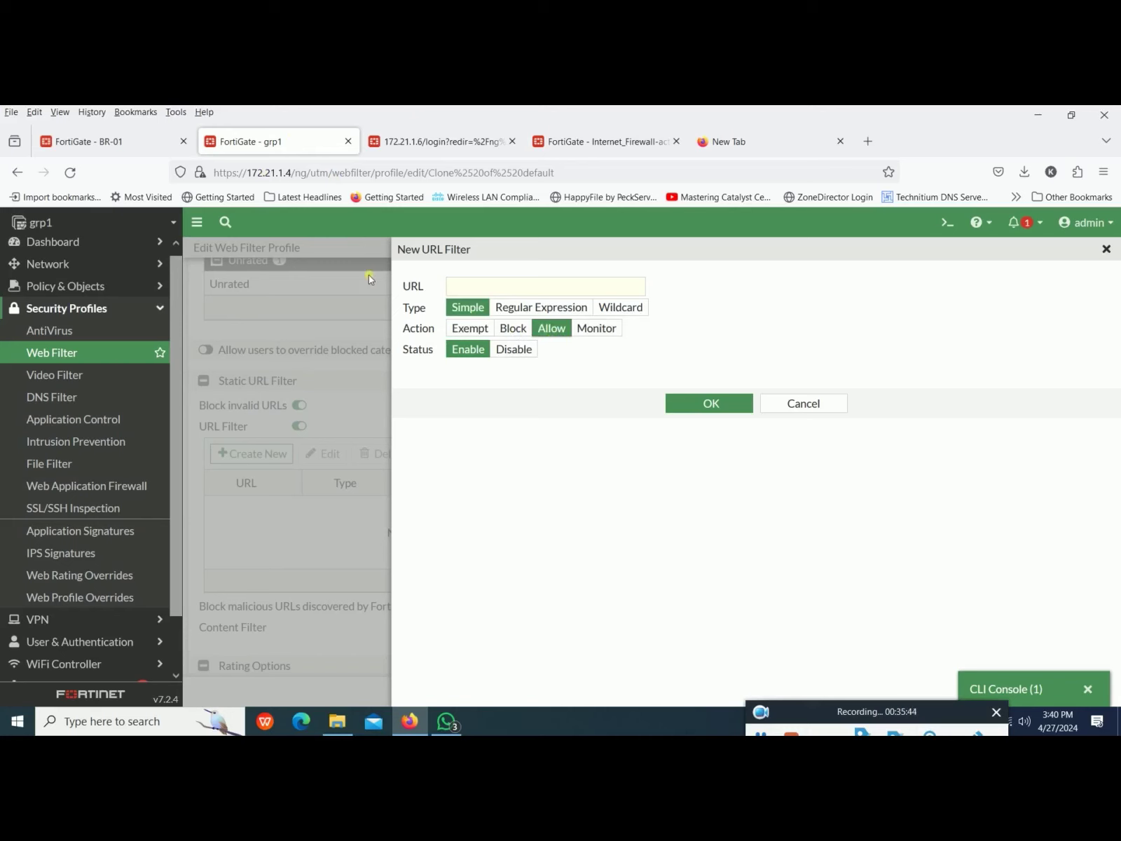
left_click(516, 335)
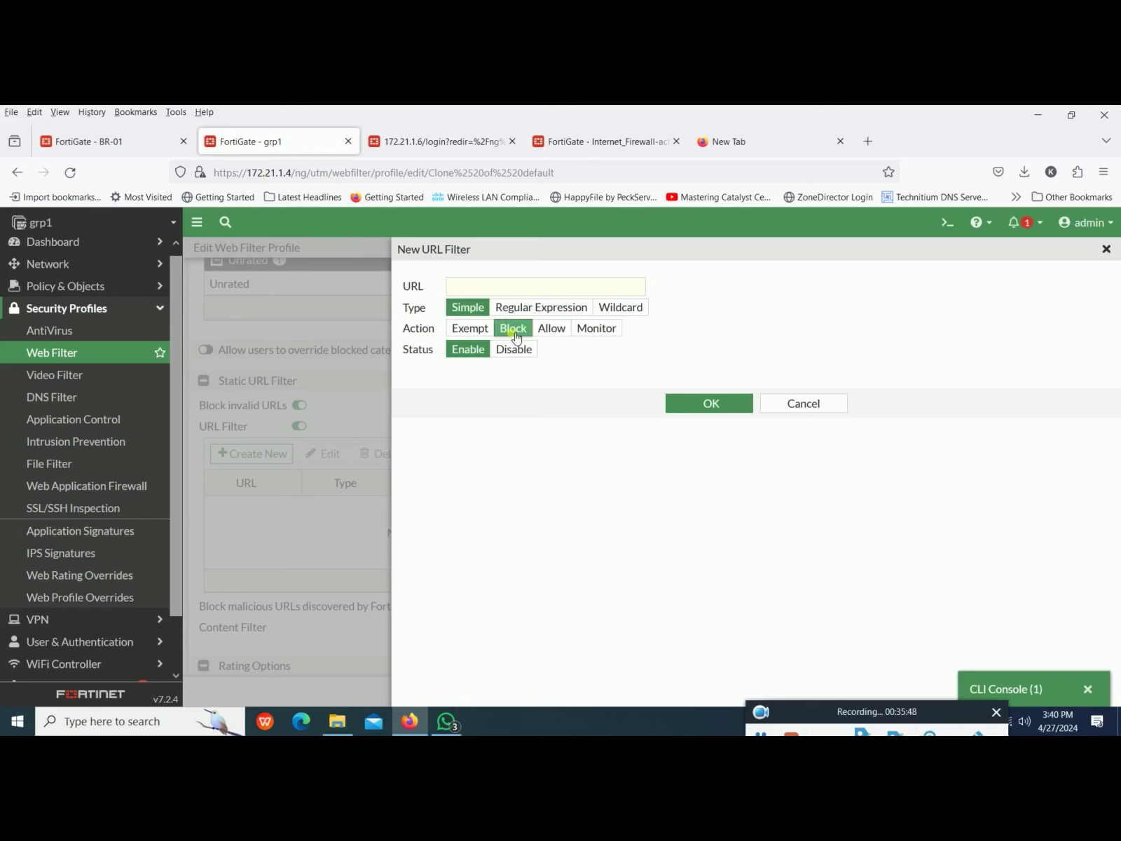
left_click(486, 287)
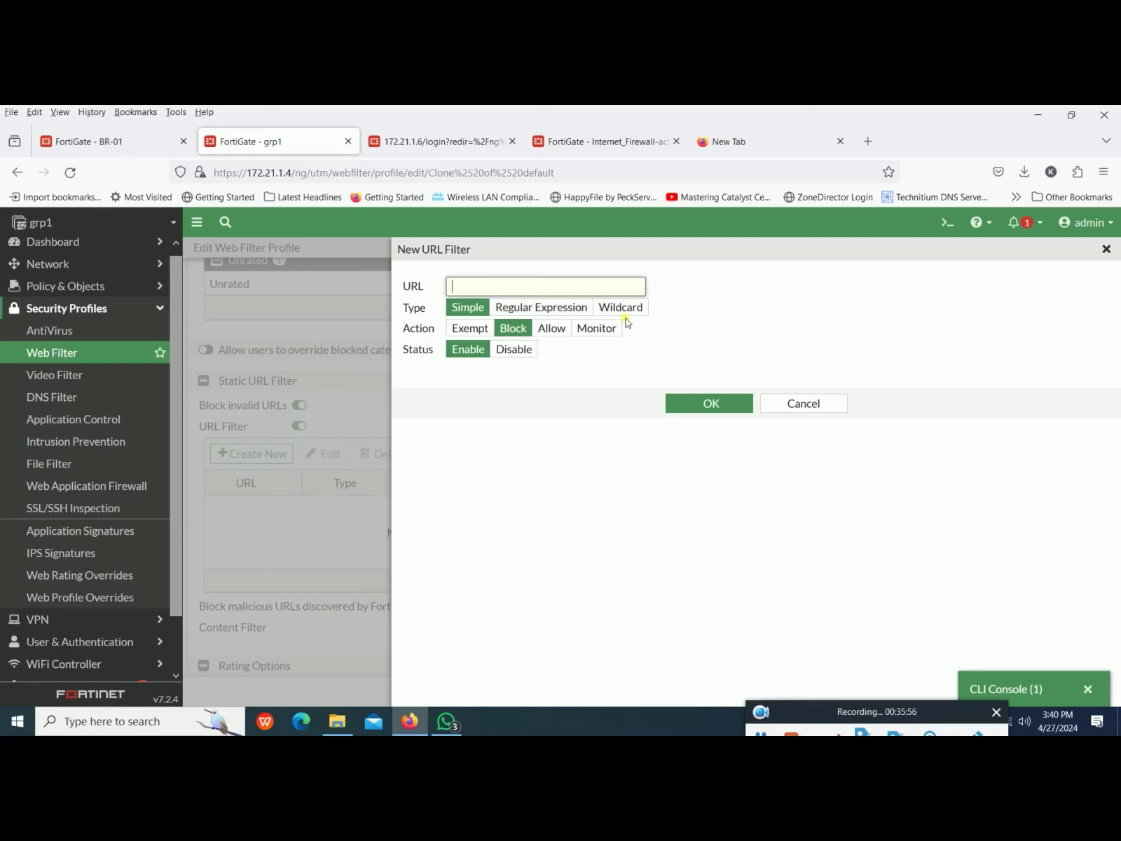
type("jobs.*")
key("Home")
type("*.")
key("BackSpace")
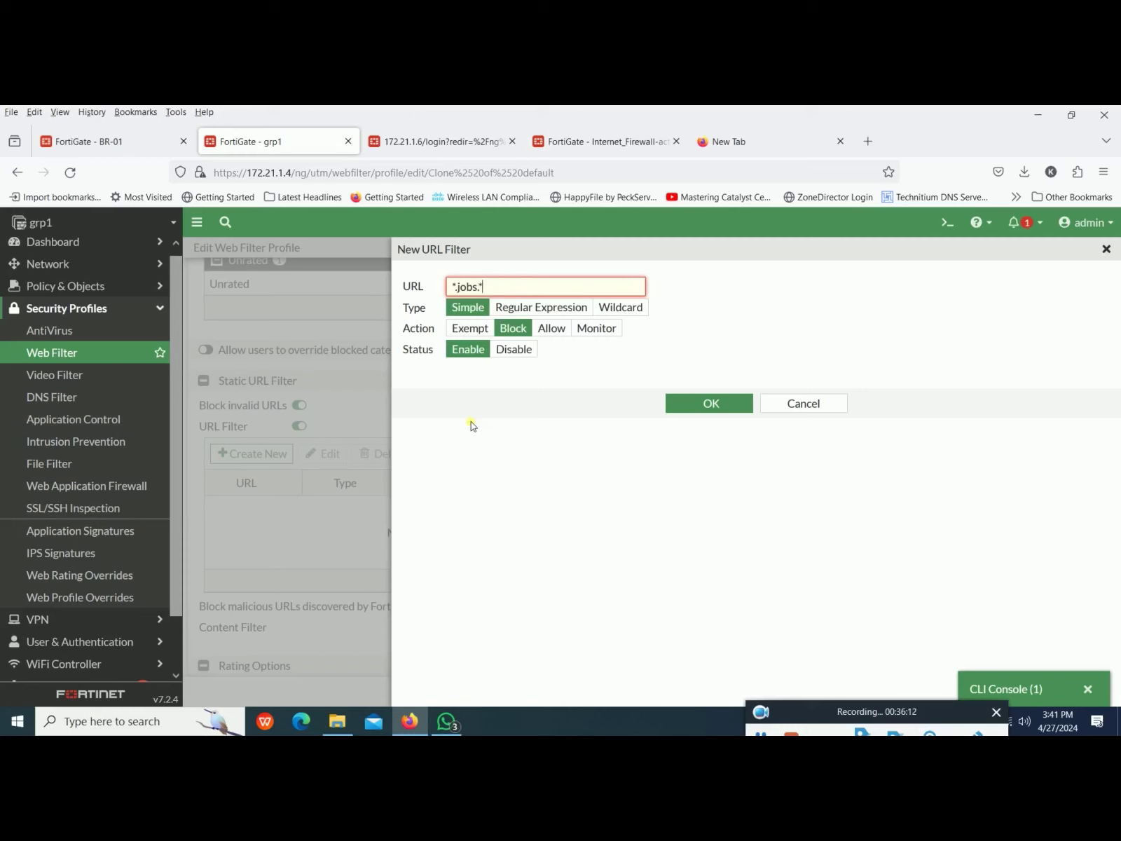
Step: Try the Regular Expression, Simple and Wildcard types for the *.jobs.* entry, and discard the new URL filter
left_click(543, 303)
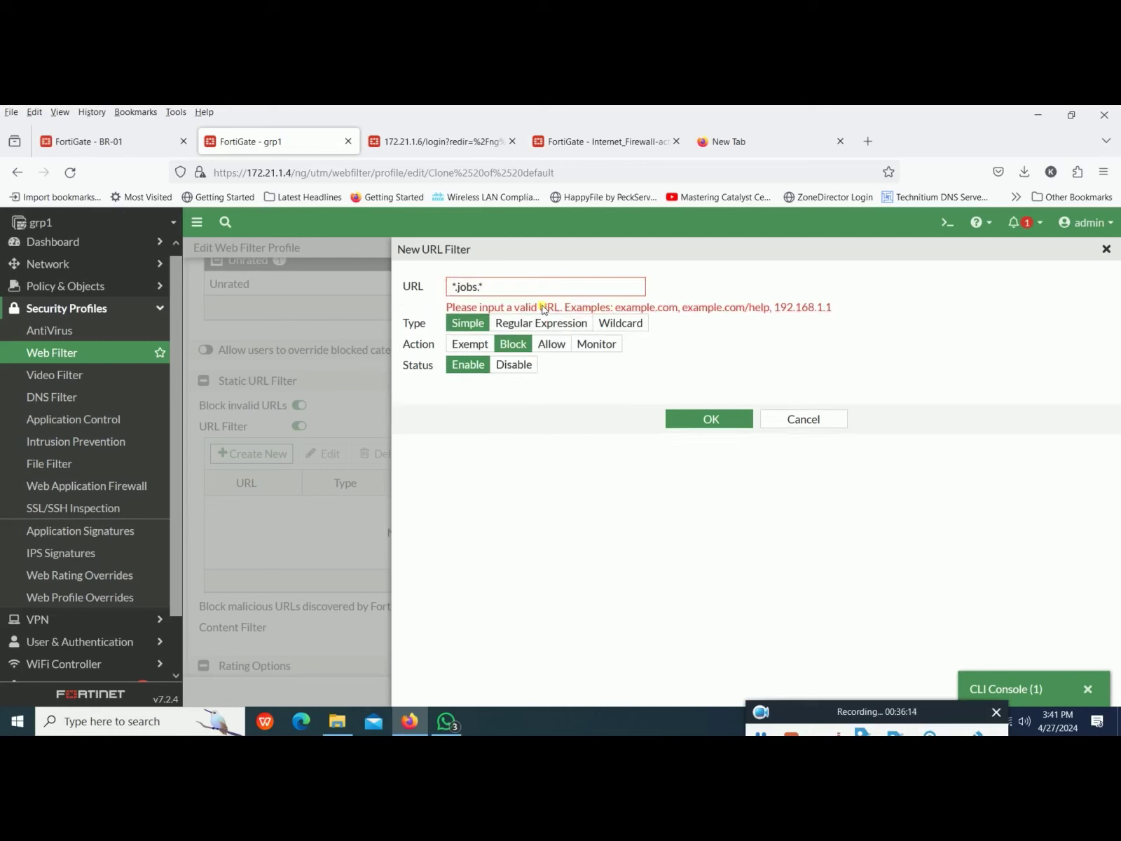
left_click(548, 323)
left_click_drag(542, 291, 407, 301)
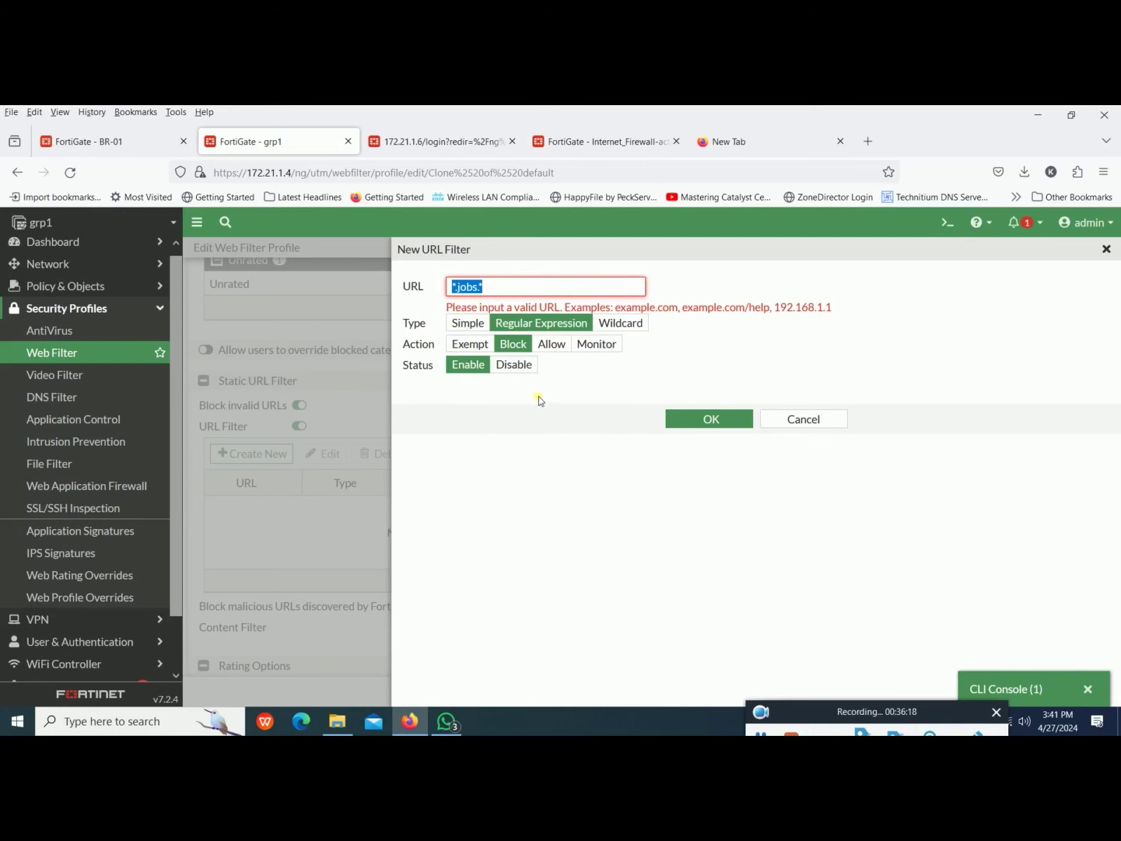
left_click(479, 327)
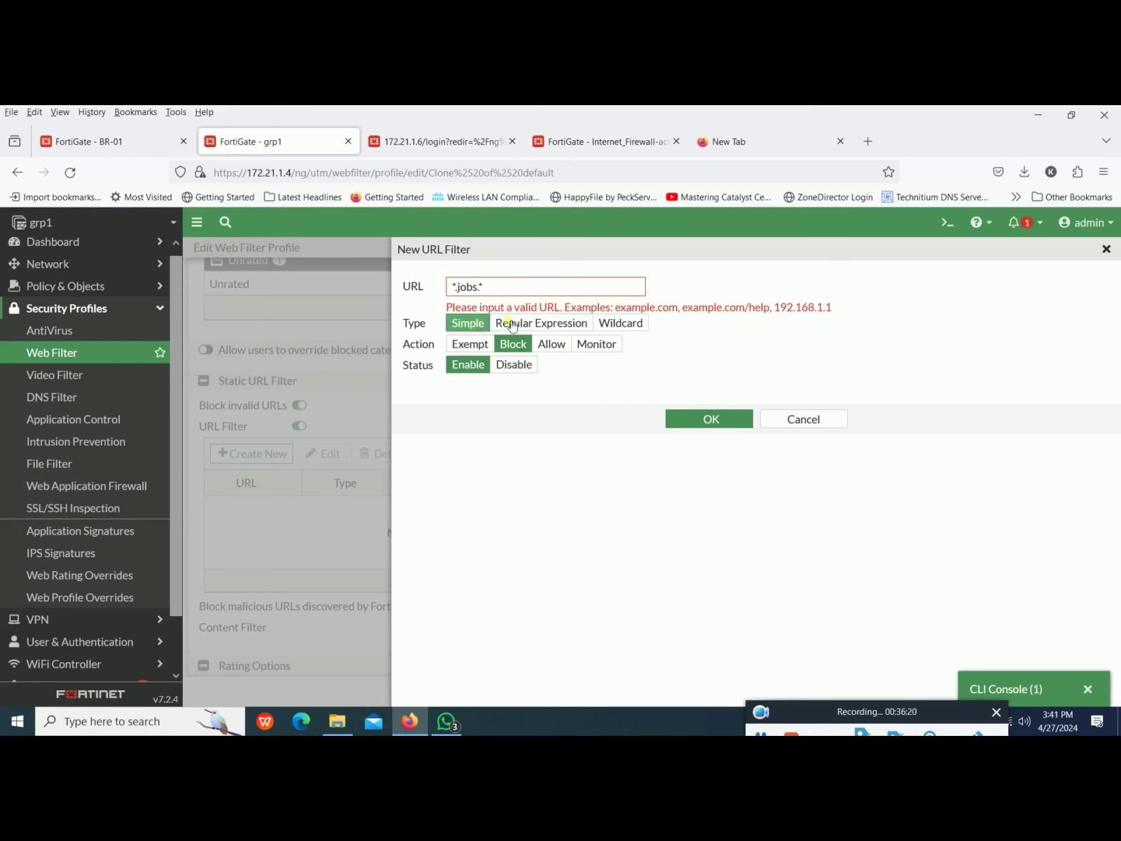
left_click(618, 323)
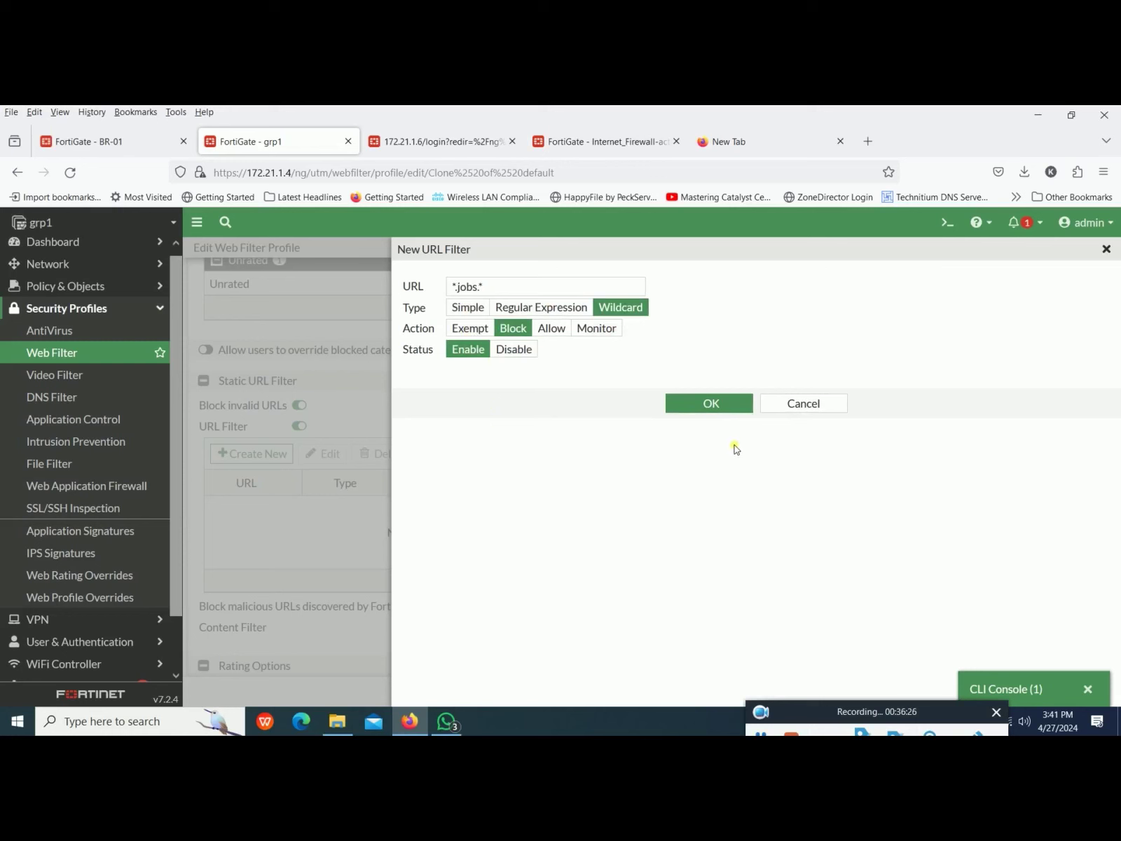
left_click(794, 410)
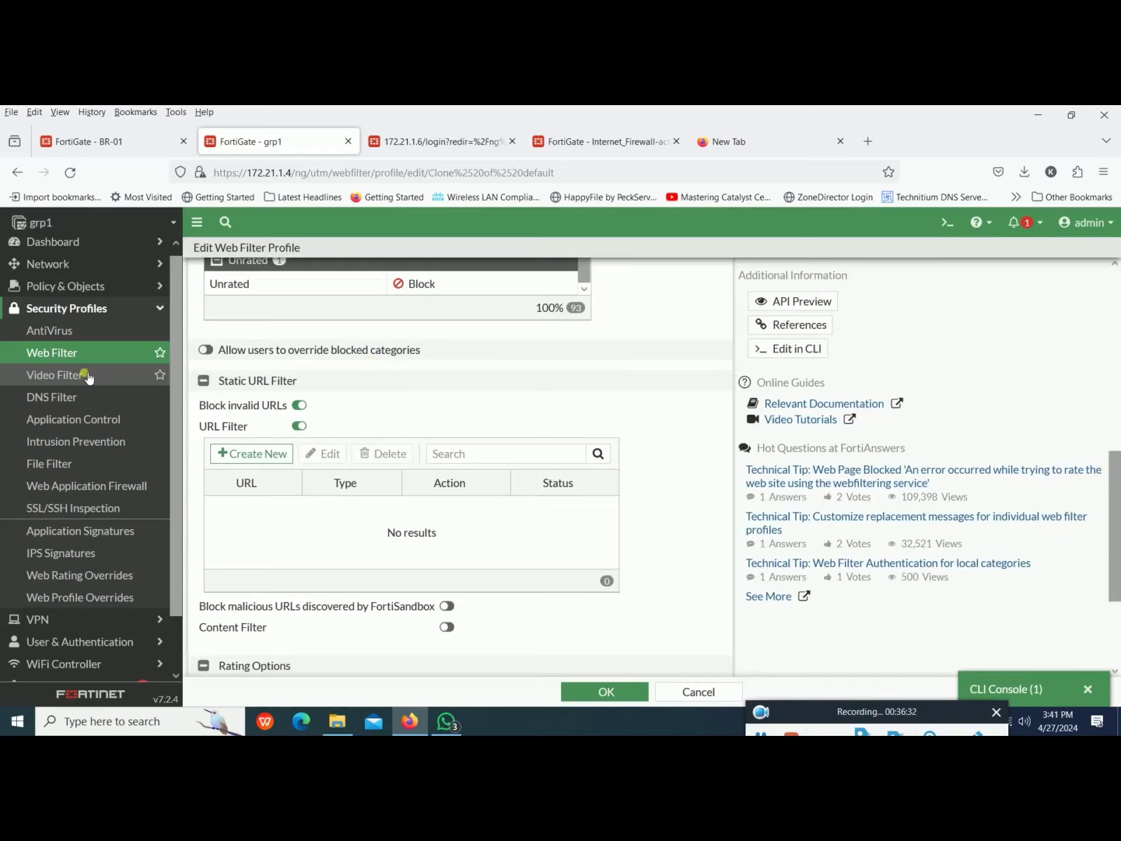
Step: Return to the web filter profile list, open the default profile, and examine its category actions and Static URL Filter options
left_click(45, 354)
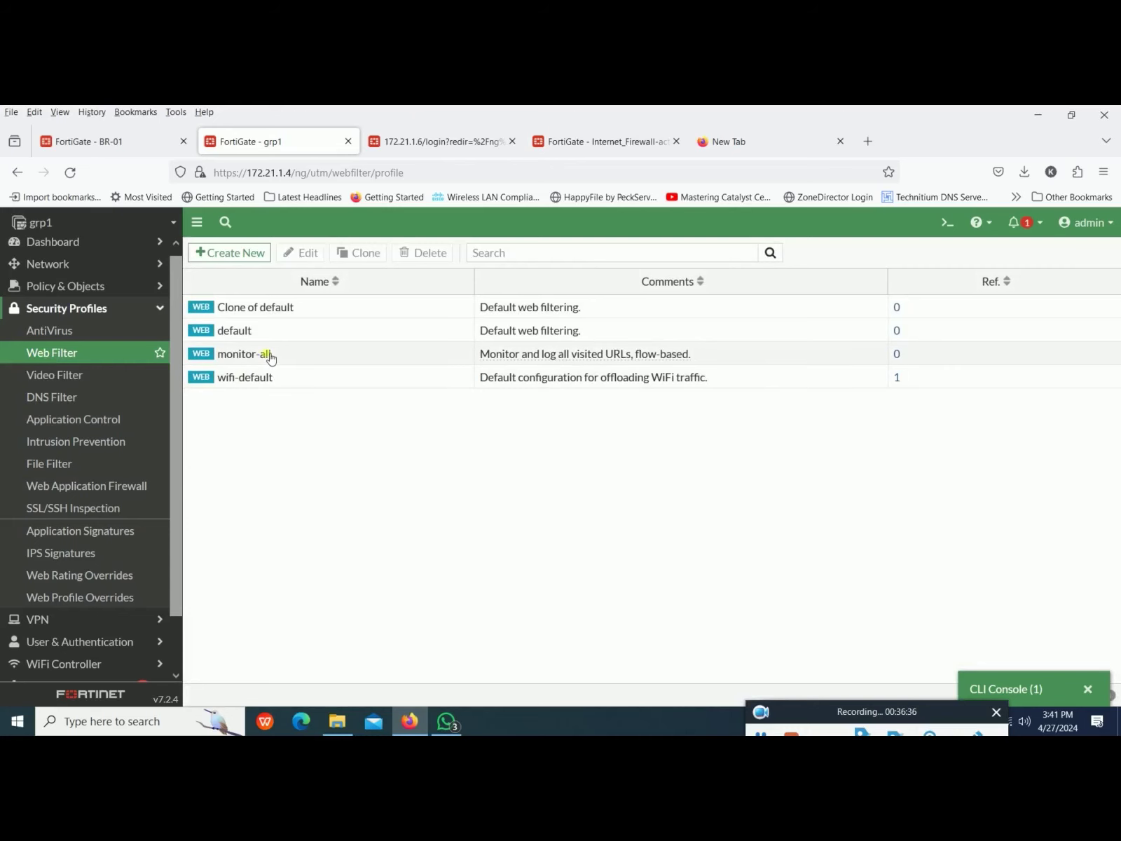
mouse_move(270, 358)
mouse_move(244, 335)
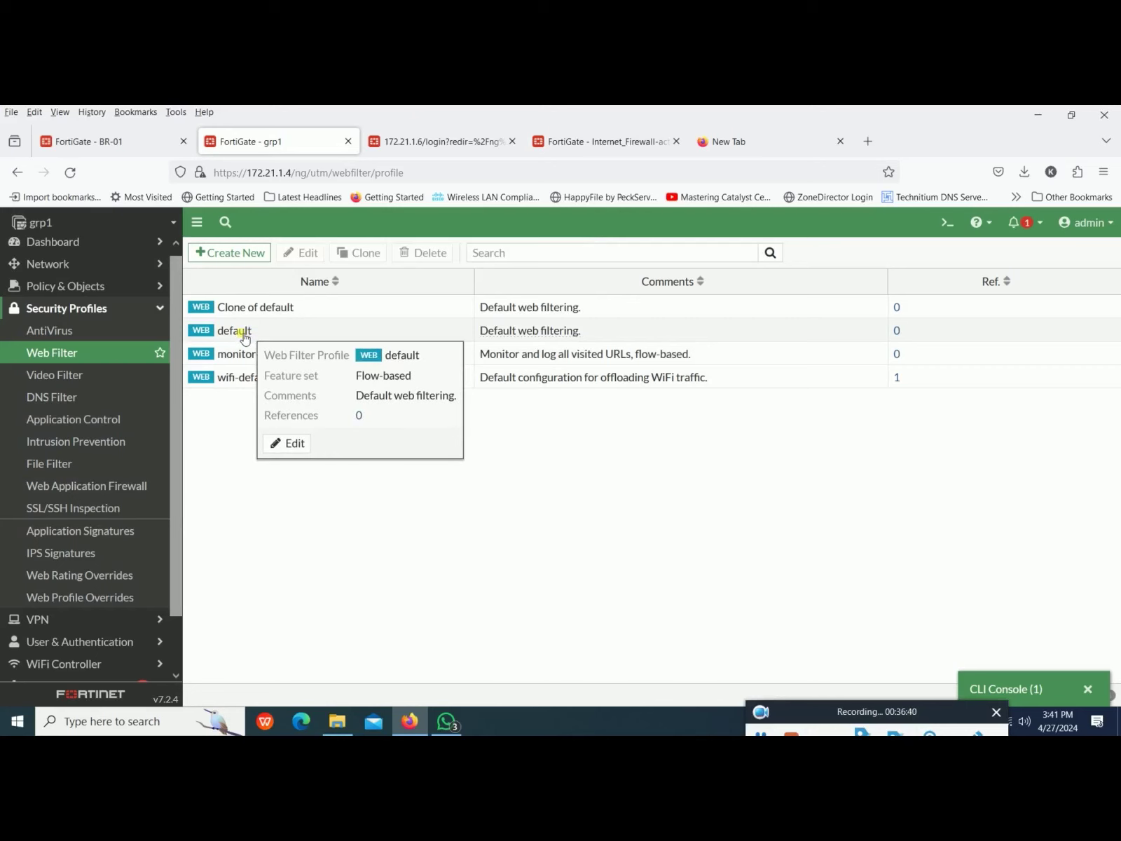
left_click(244, 335)
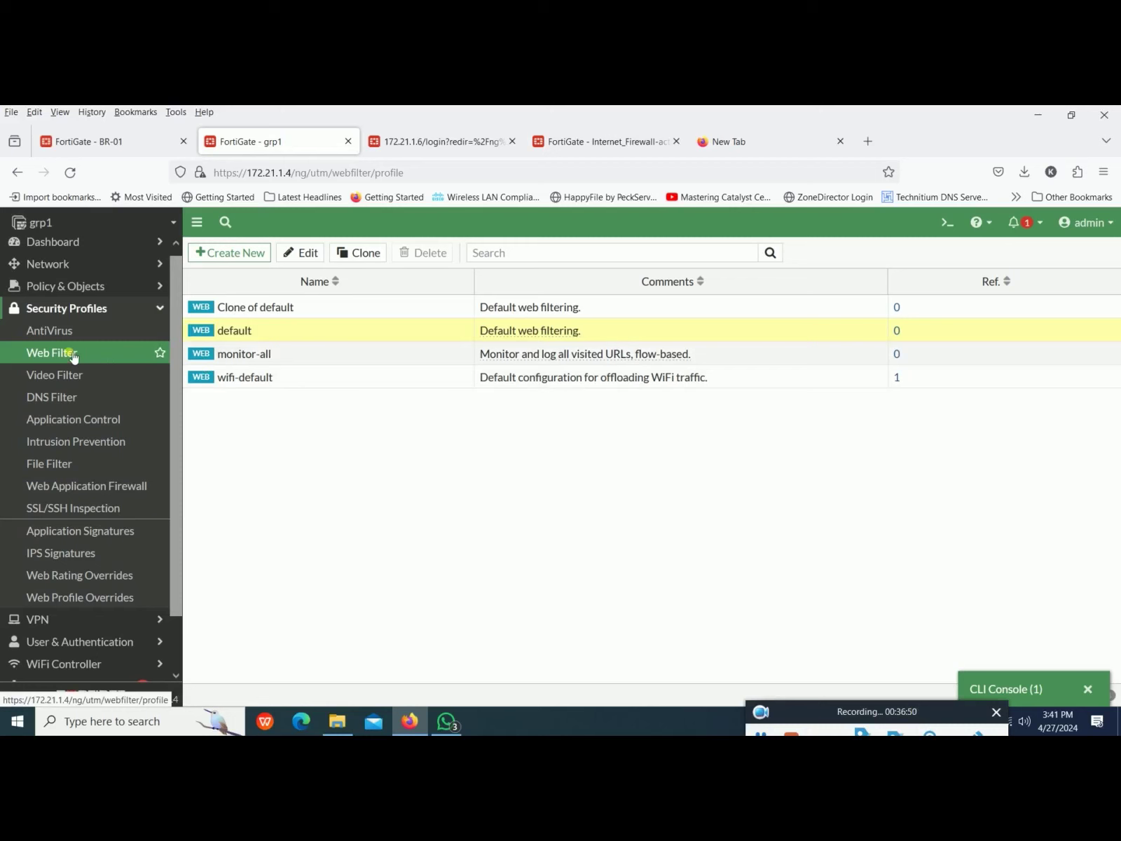
double_click(246, 330)
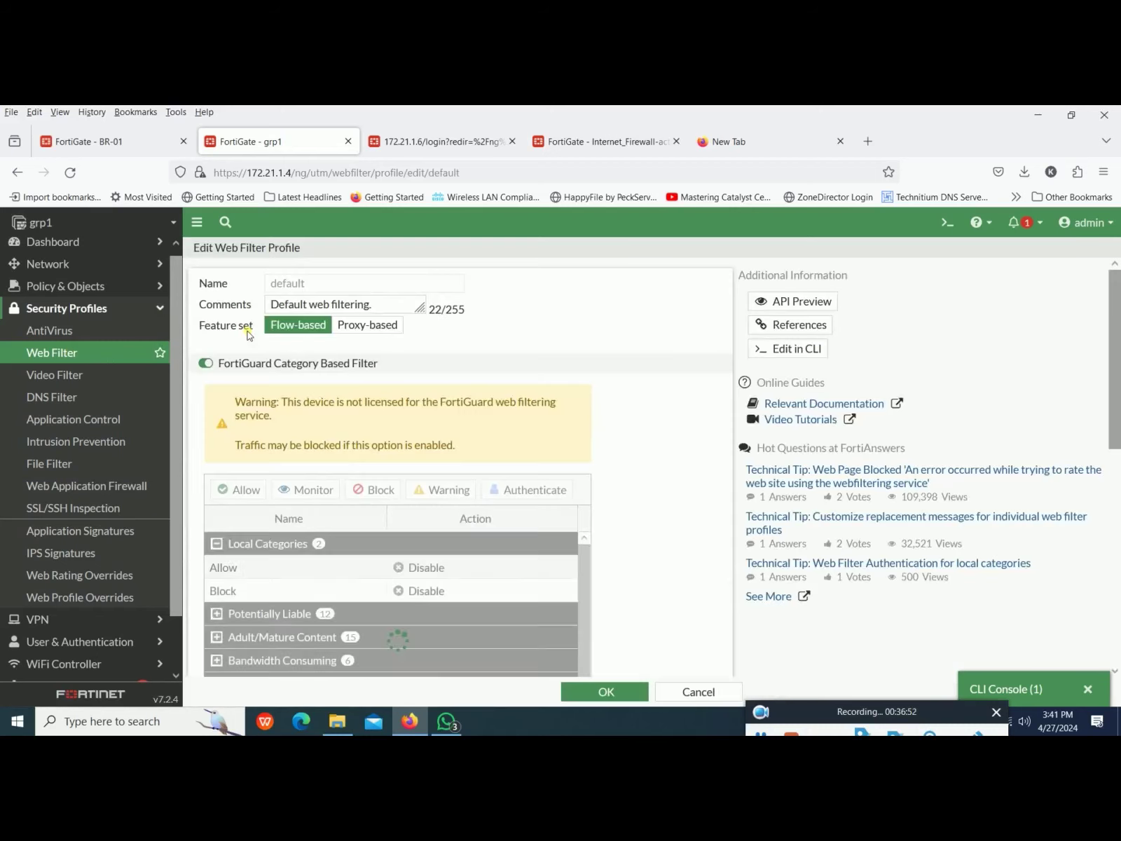
scroll(301, 451, "down", 5)
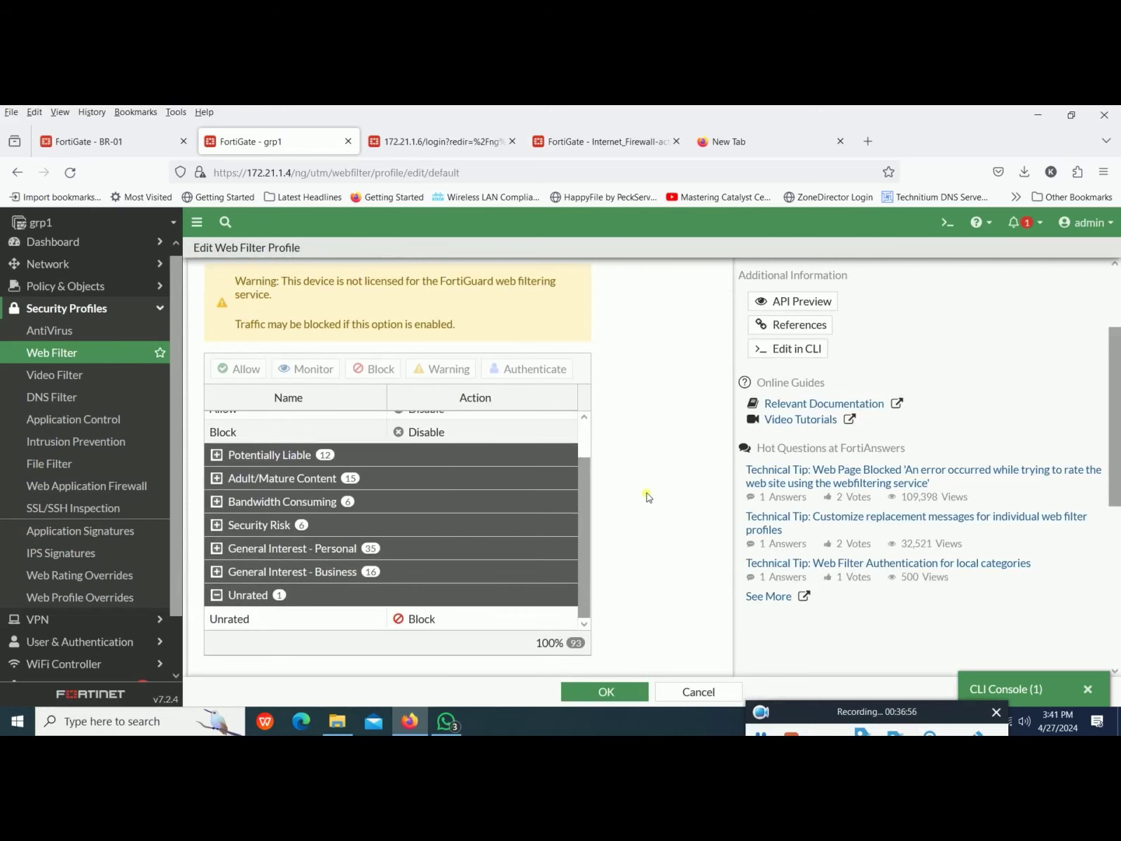
scroll(652, 501, "down", 3)
scroll(652, 503, "down", 2)
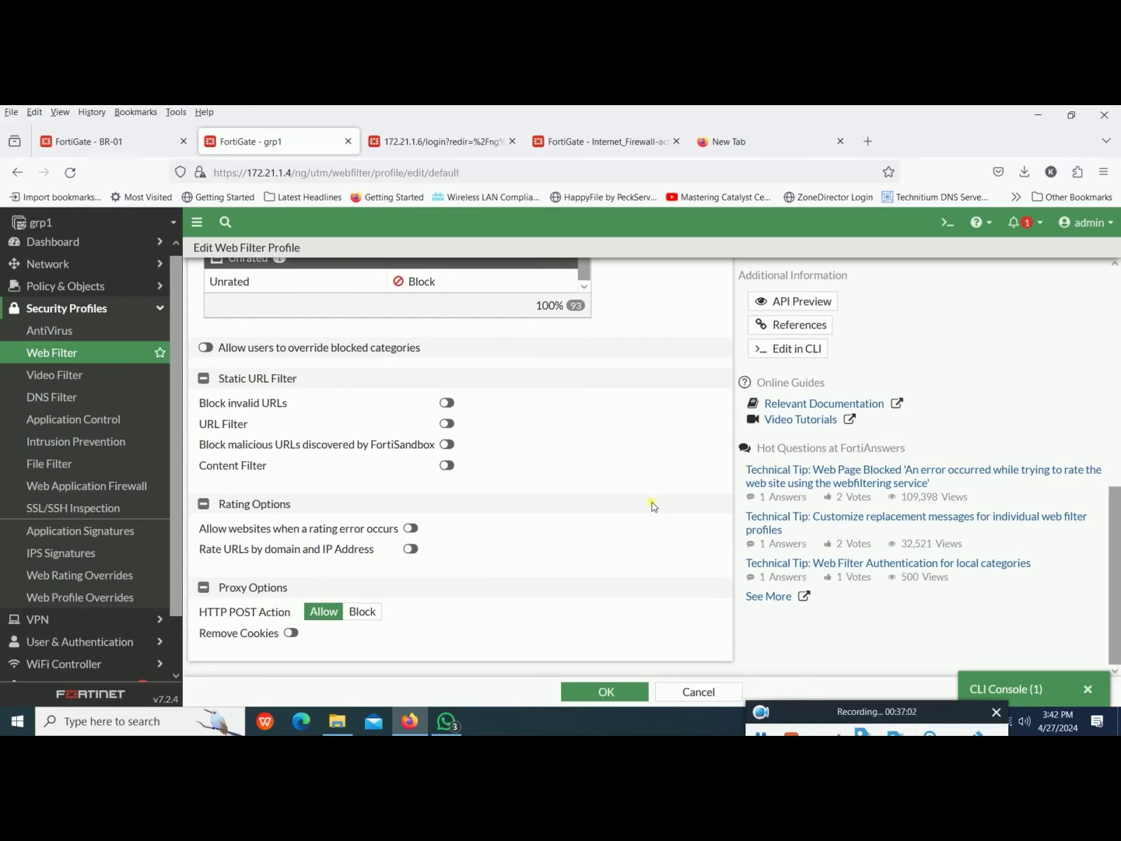
Step: Enable Content Filter in the default profile, then open the new content pattern form and cancel it
left_click(447, 468)
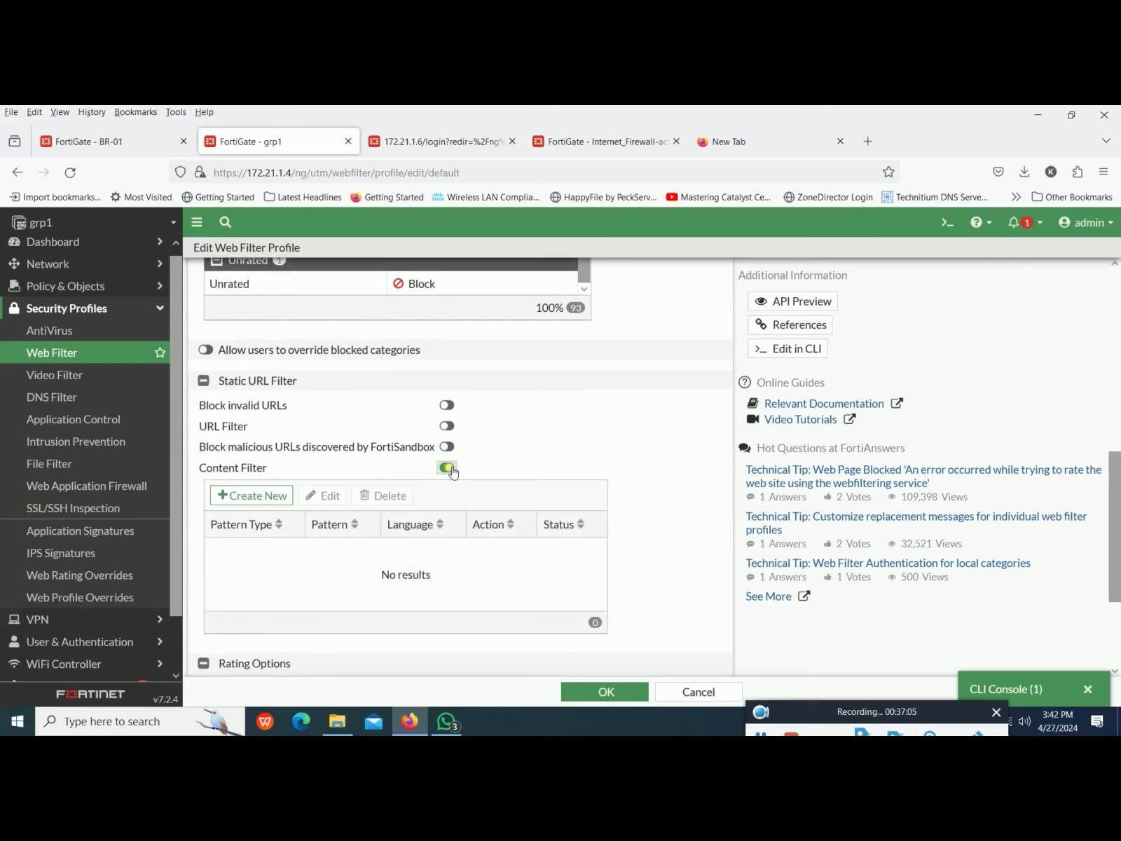
left_click(277, 497)
left_click(804, 424)
Step: Turn on user override of blocked categories, view the groups that can override, and turn the option off again
scroll(358, 440, "up", 4)
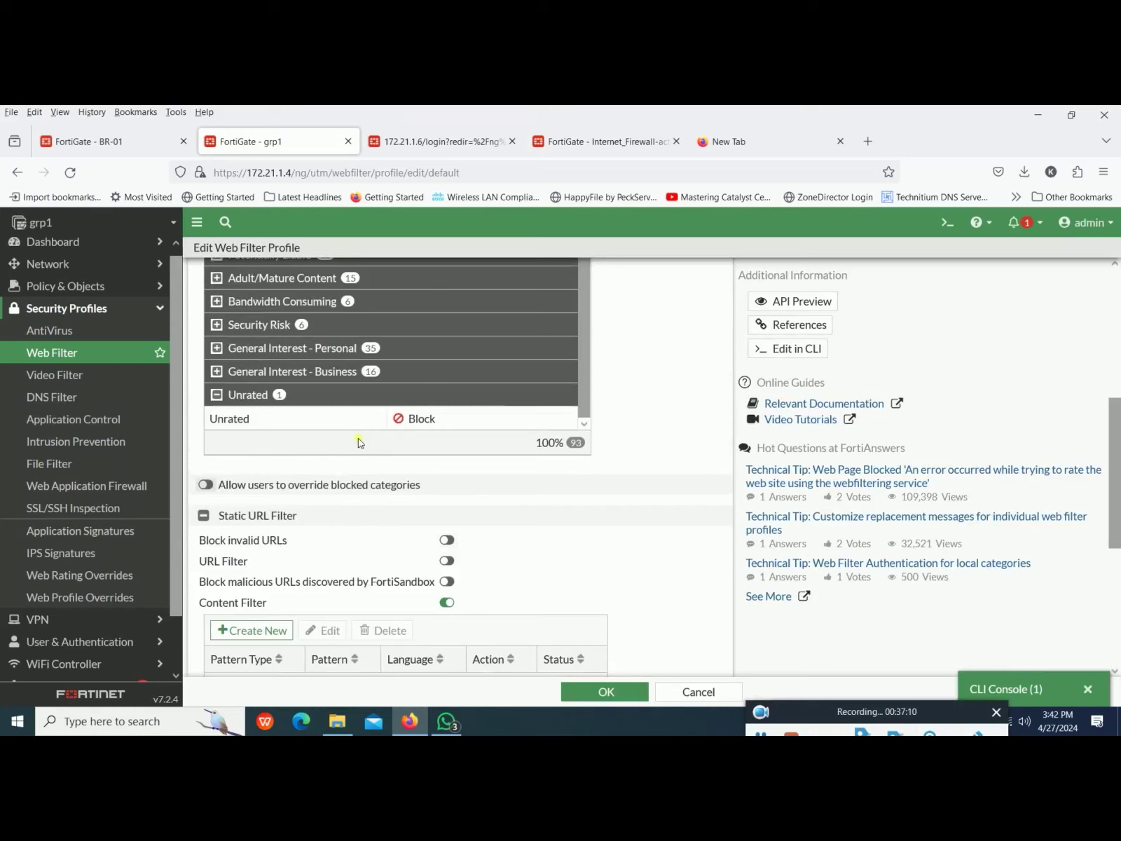
scroll(359, 442, "down", 1)
scroll(359, 442, "up", 1)
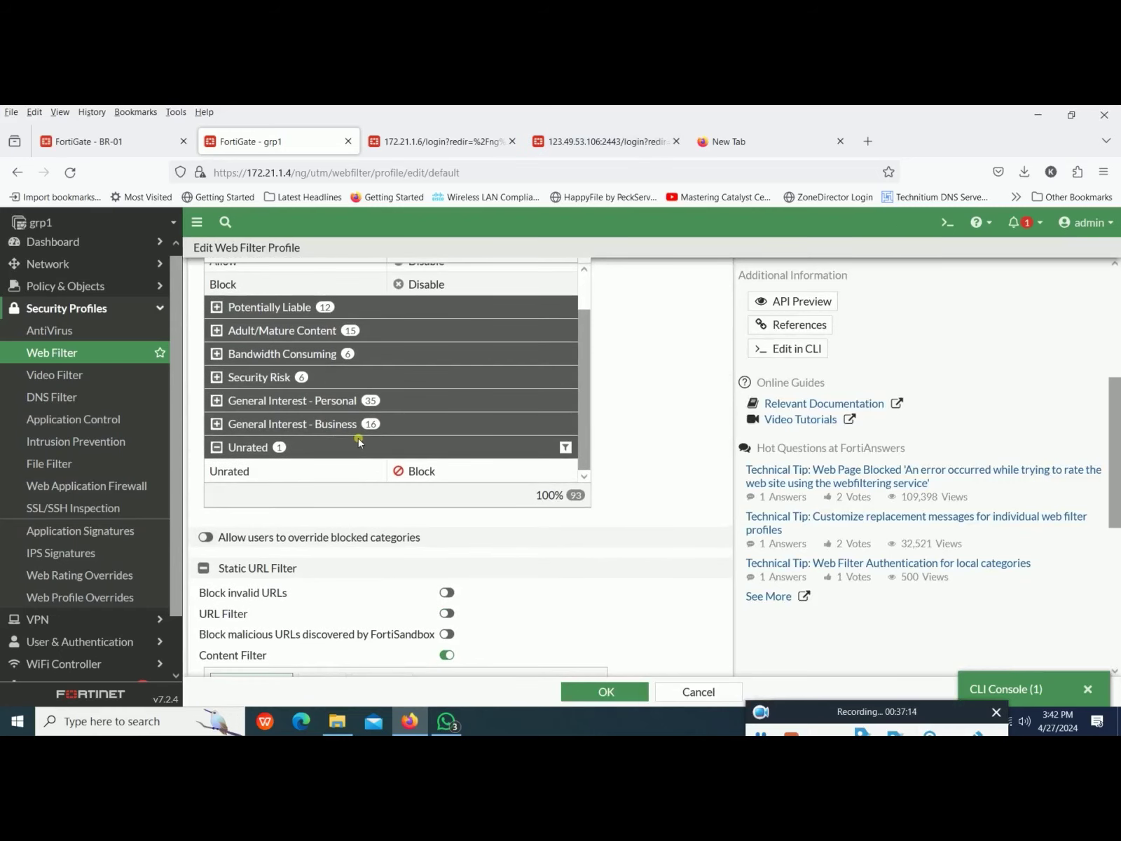
scroll(358, 440, "down", 2)
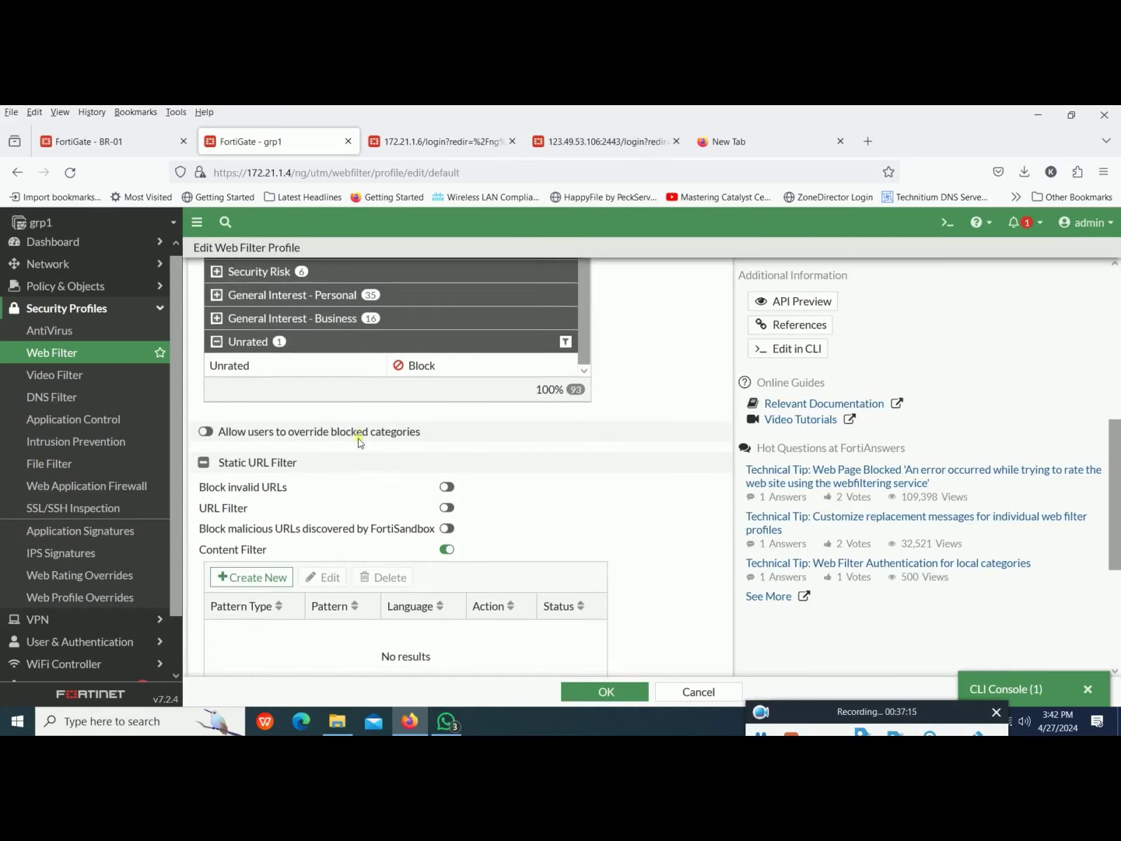
left_click(317, 429)
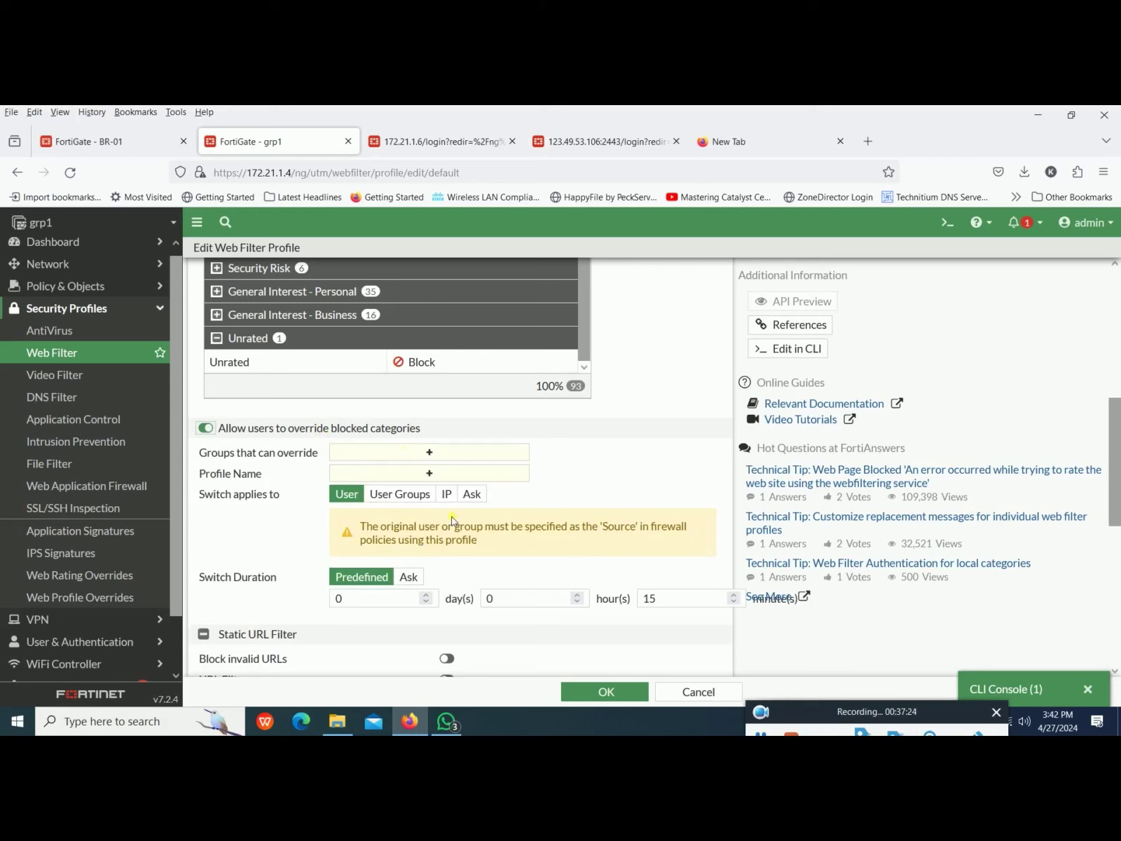
scroll(492, 495, "down", 1)
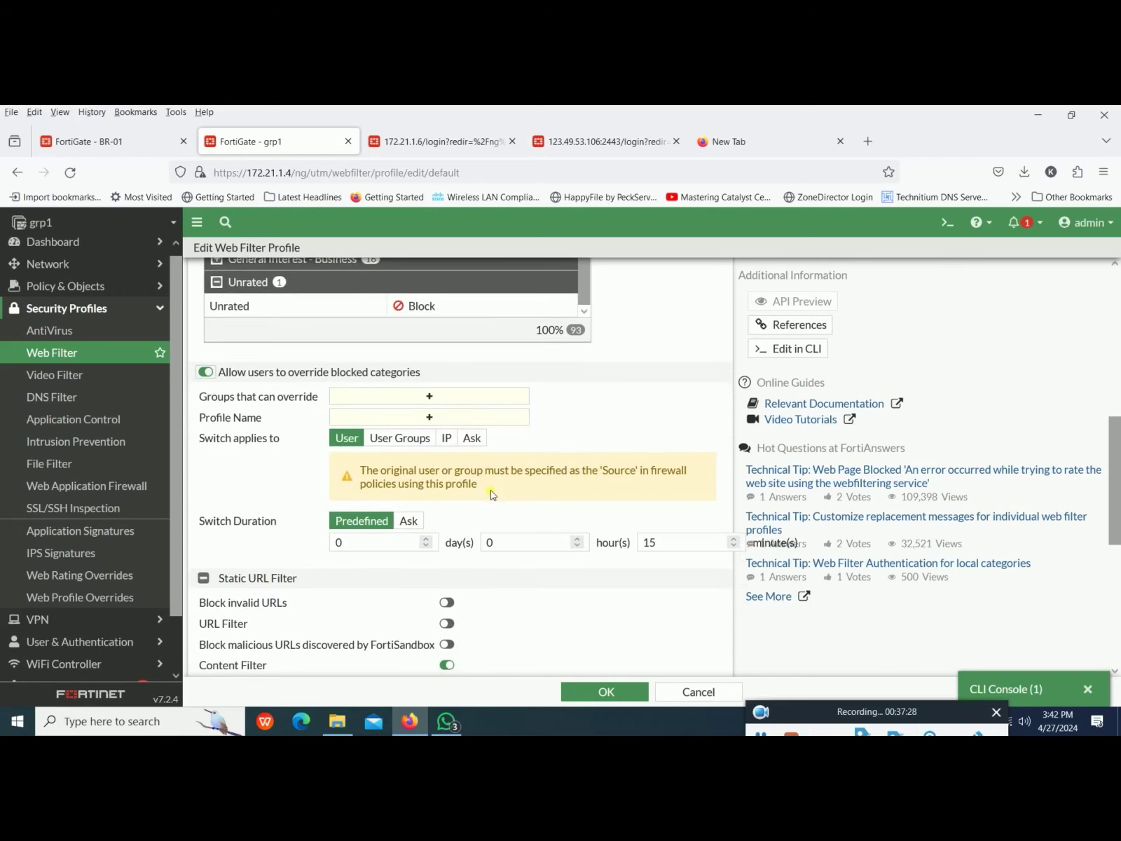
left_click(402, 397)
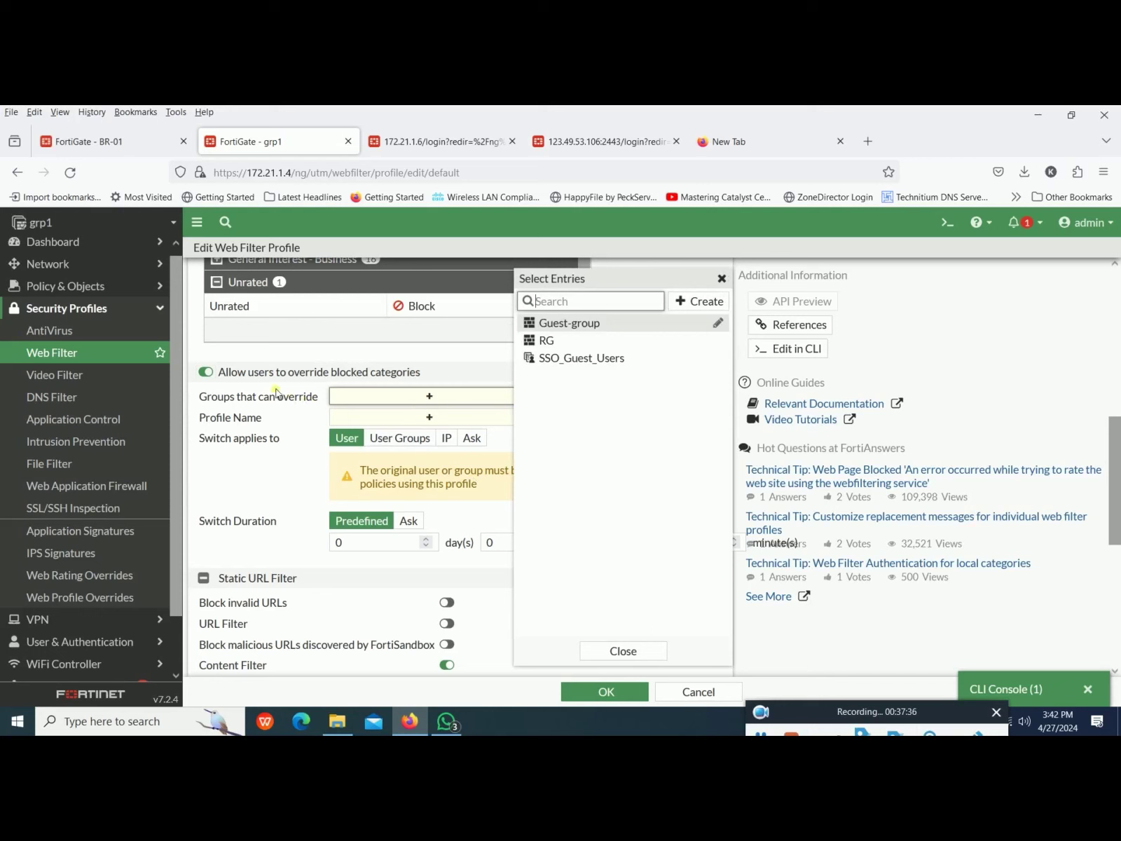
left_click(256, 375)
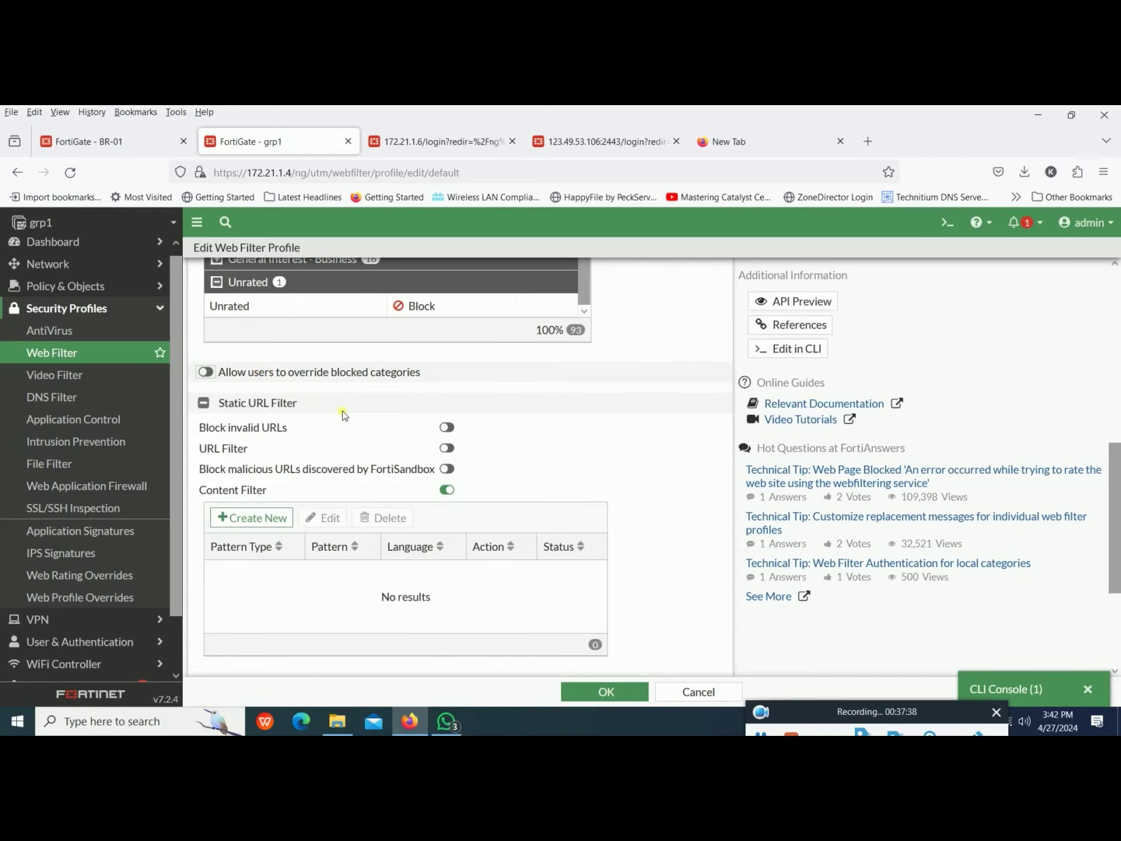
Step: Enable Block invalid URLs and URL Filter under Static URL Filter in the default profile
scroll(343, 416, "down", 2)
left_click(446, 366)
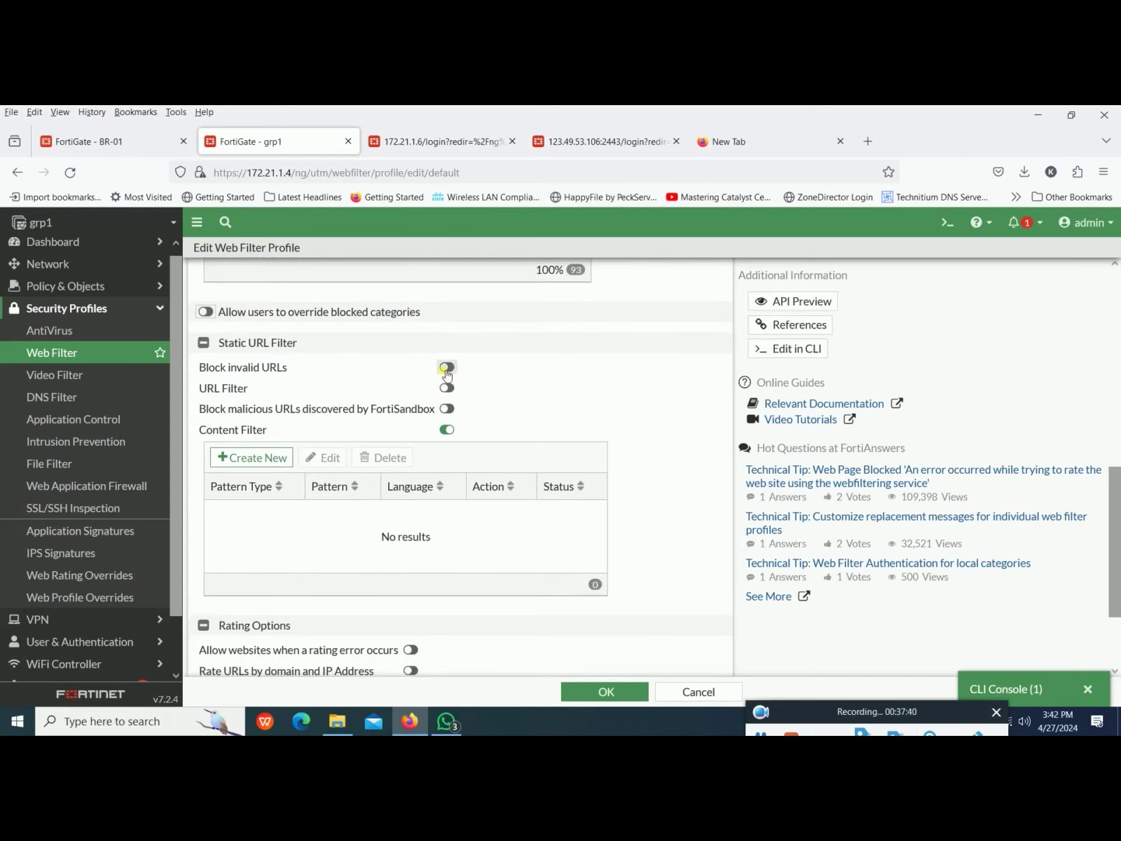
left_click(446, 387)
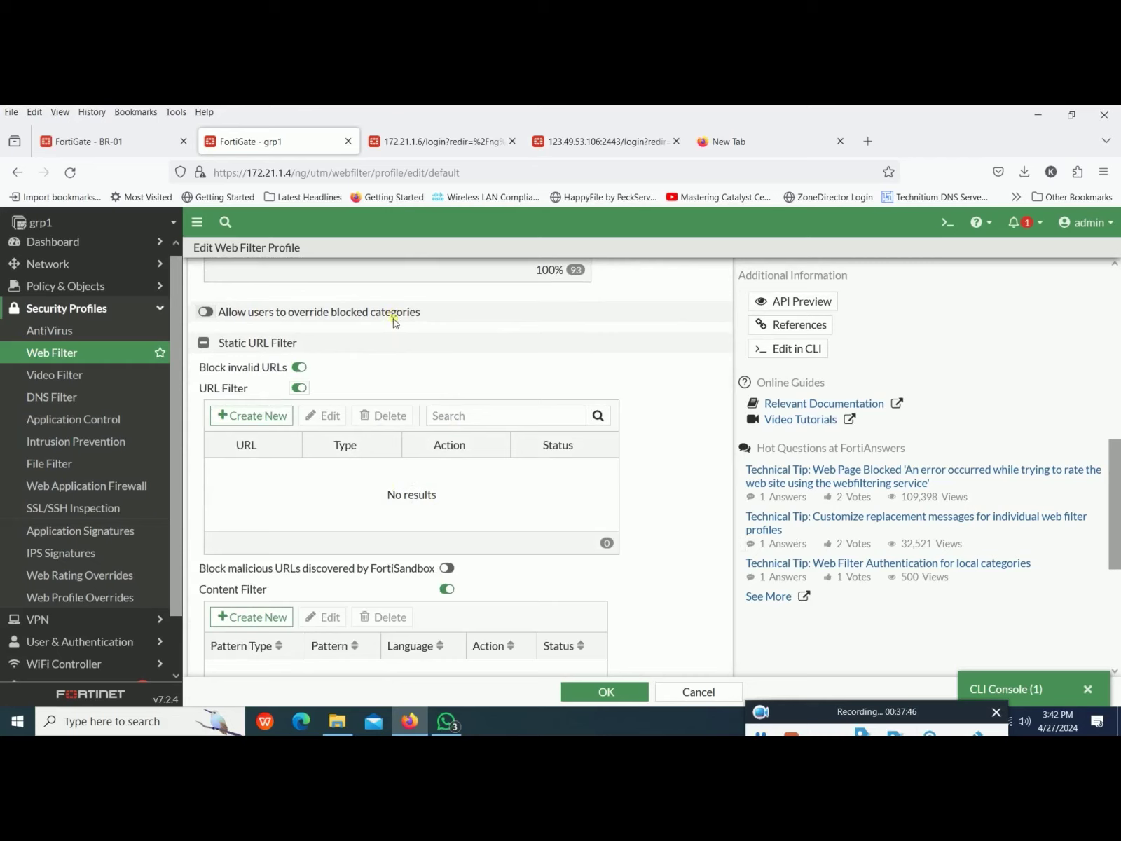
Step: Enable Block malicious URLs discovered by FortiSandbox under Static URL Filter in the default profile
scroll(391, 316, "up", 3)
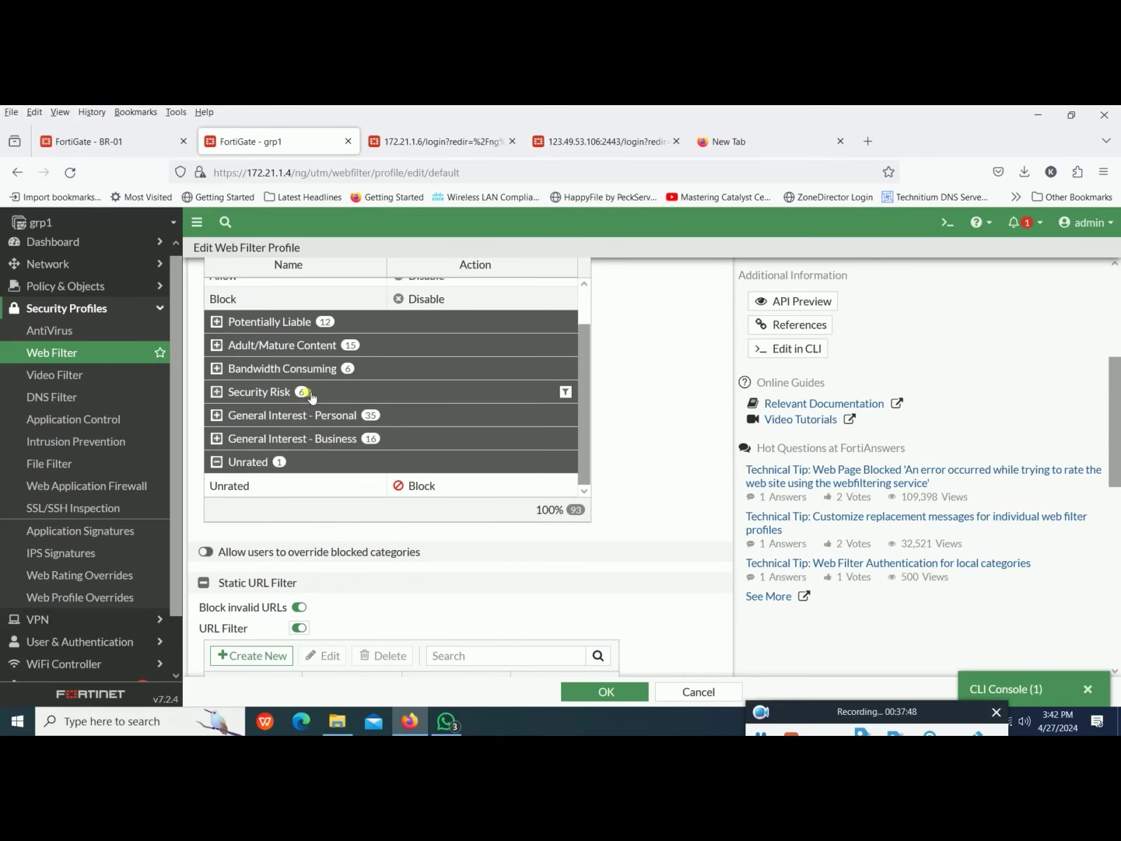
scroll(433, 521, "down", 5)
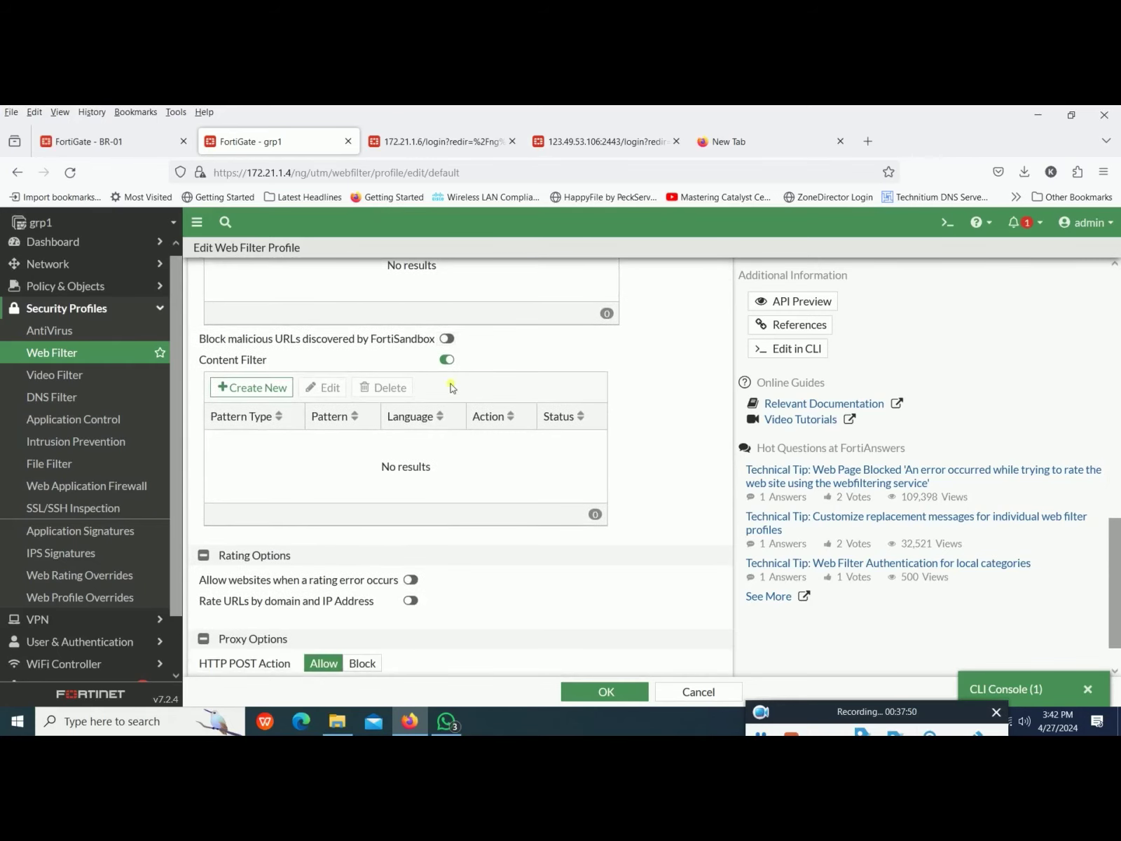
left_click(446, 339)
scroll(366, 310, "up", 5)
scroll(367, 323, "up", 3)
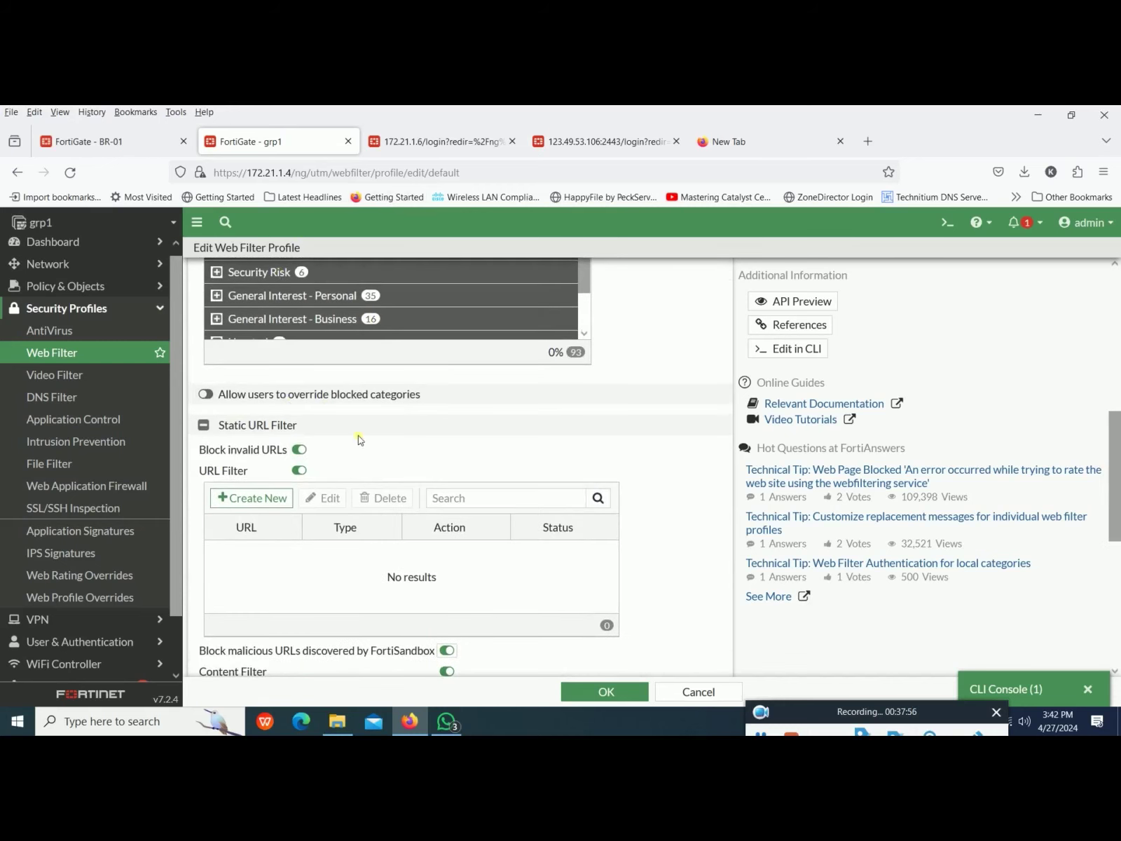
Step: Open the new web content filter form, cancel it without entering a pattern, and turn off Content Filter
scroll(330, 454, "down", 3)
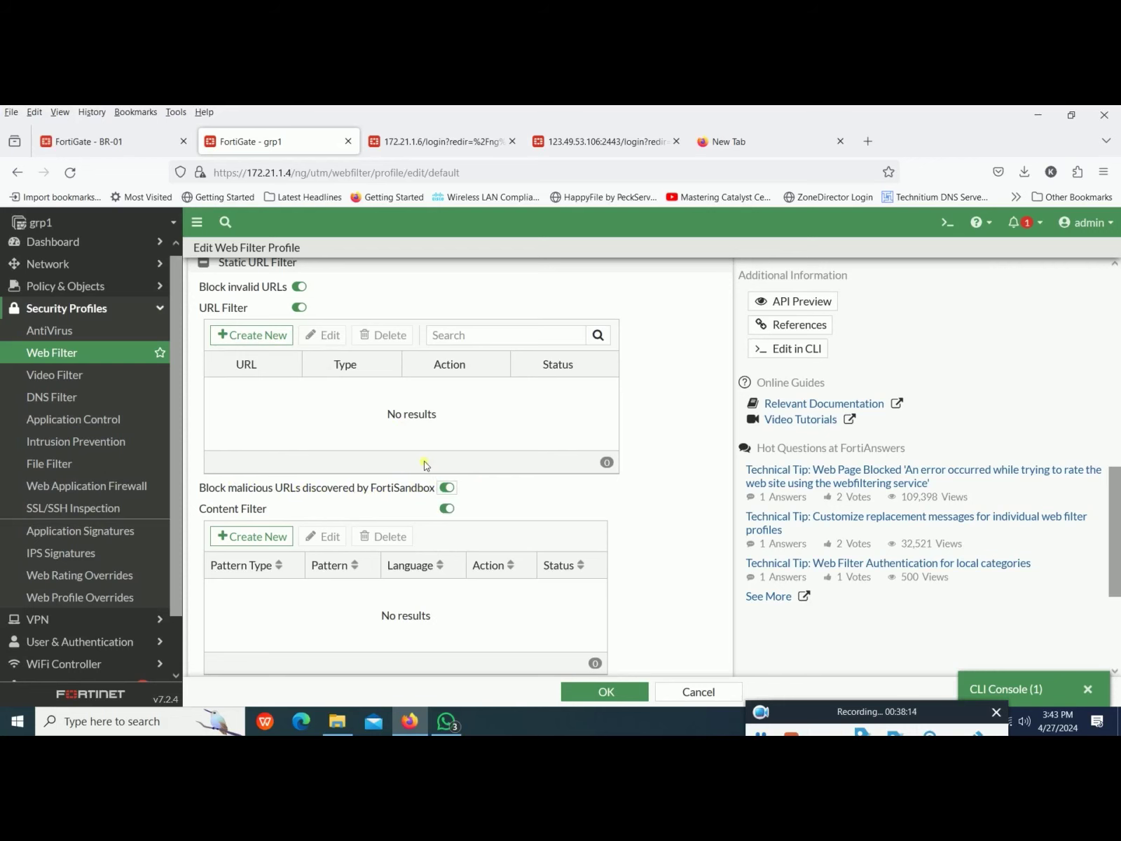
scroll(534, 479, "down", 3)
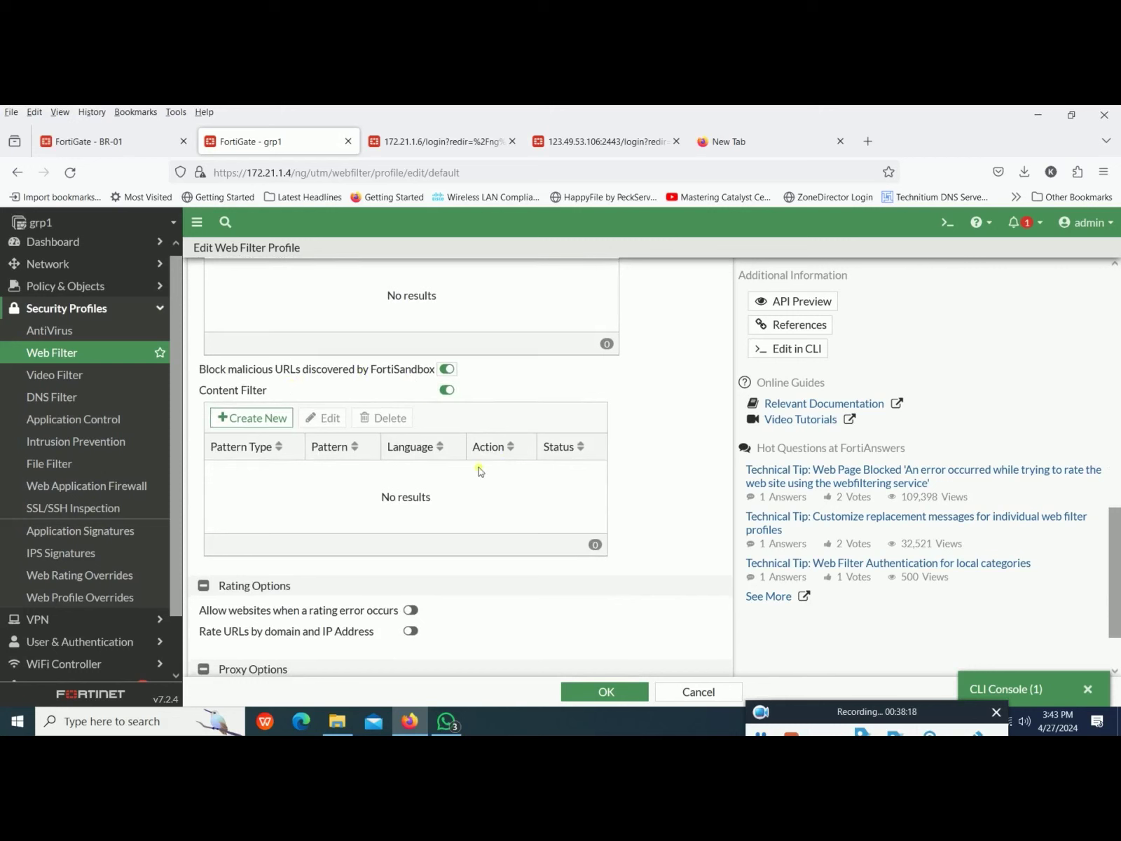
left_click(254, 421)
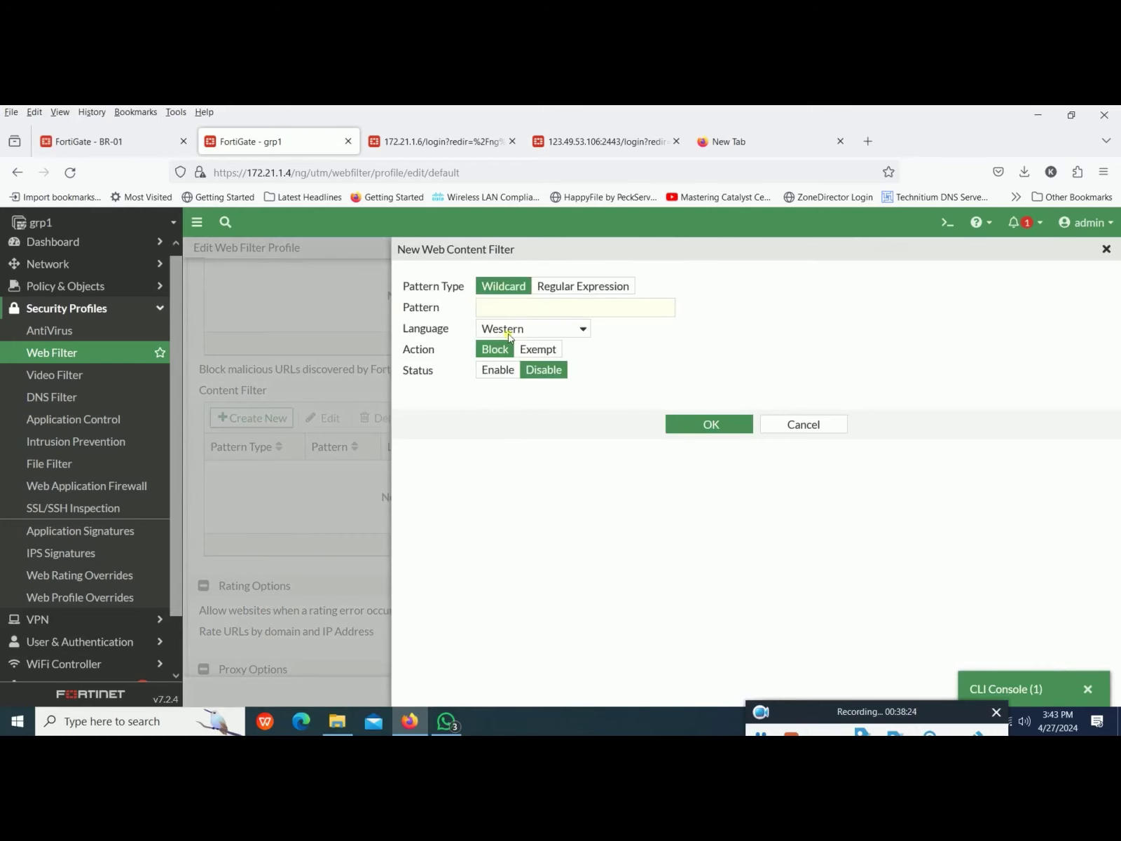
left_click(563, 309)
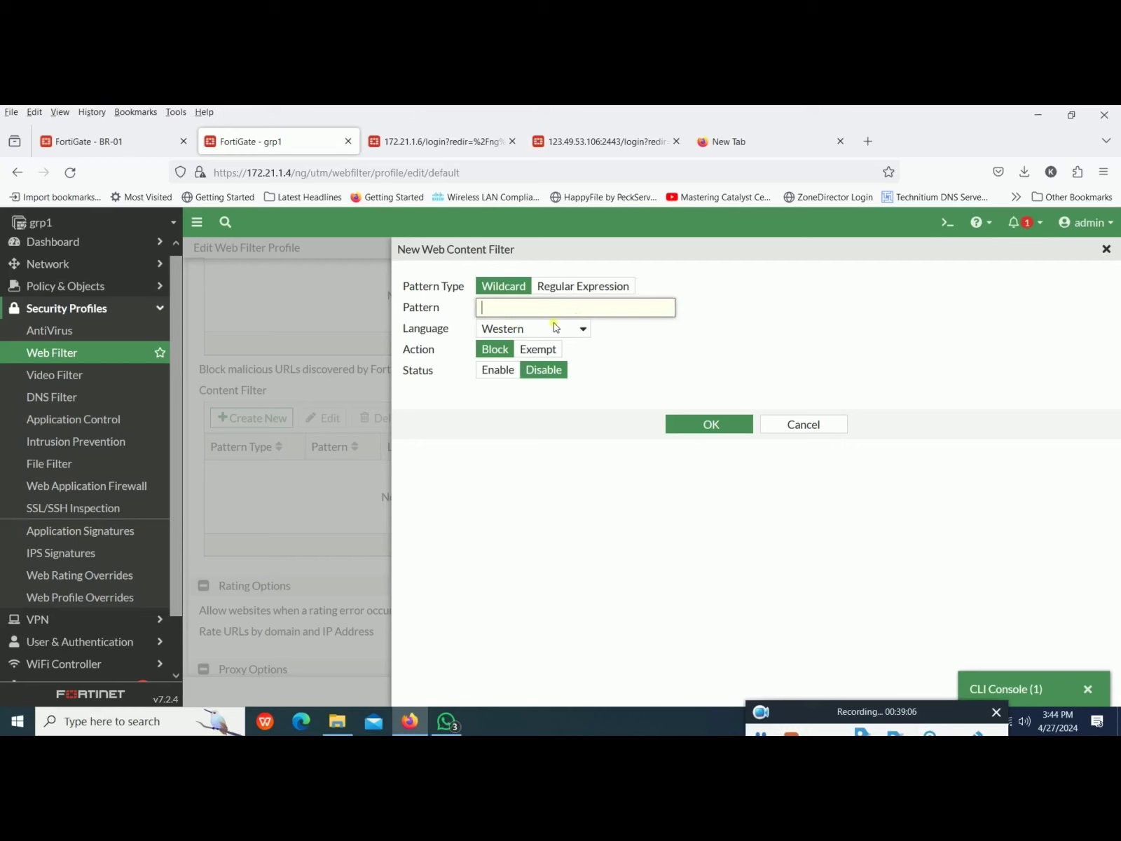
left_click(817, 425)
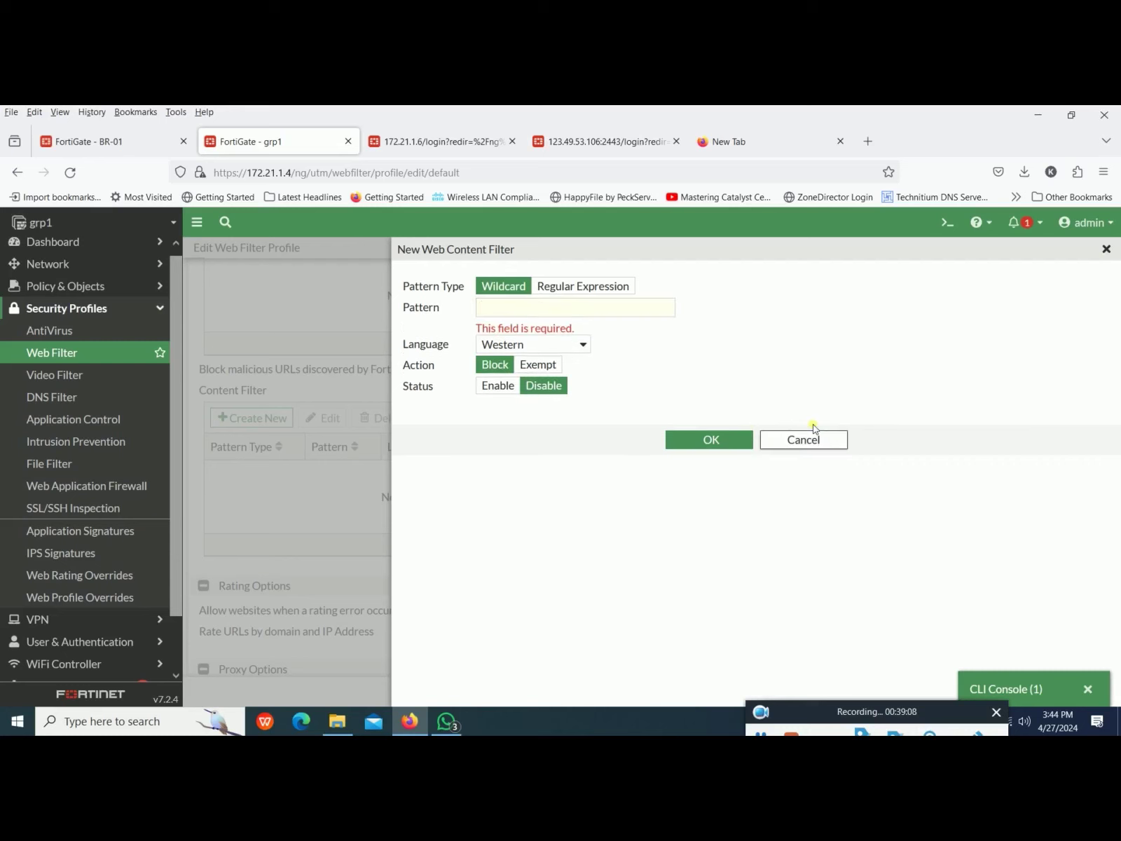
left_click(824, 432)
scroll(652, 525, "down", 2)
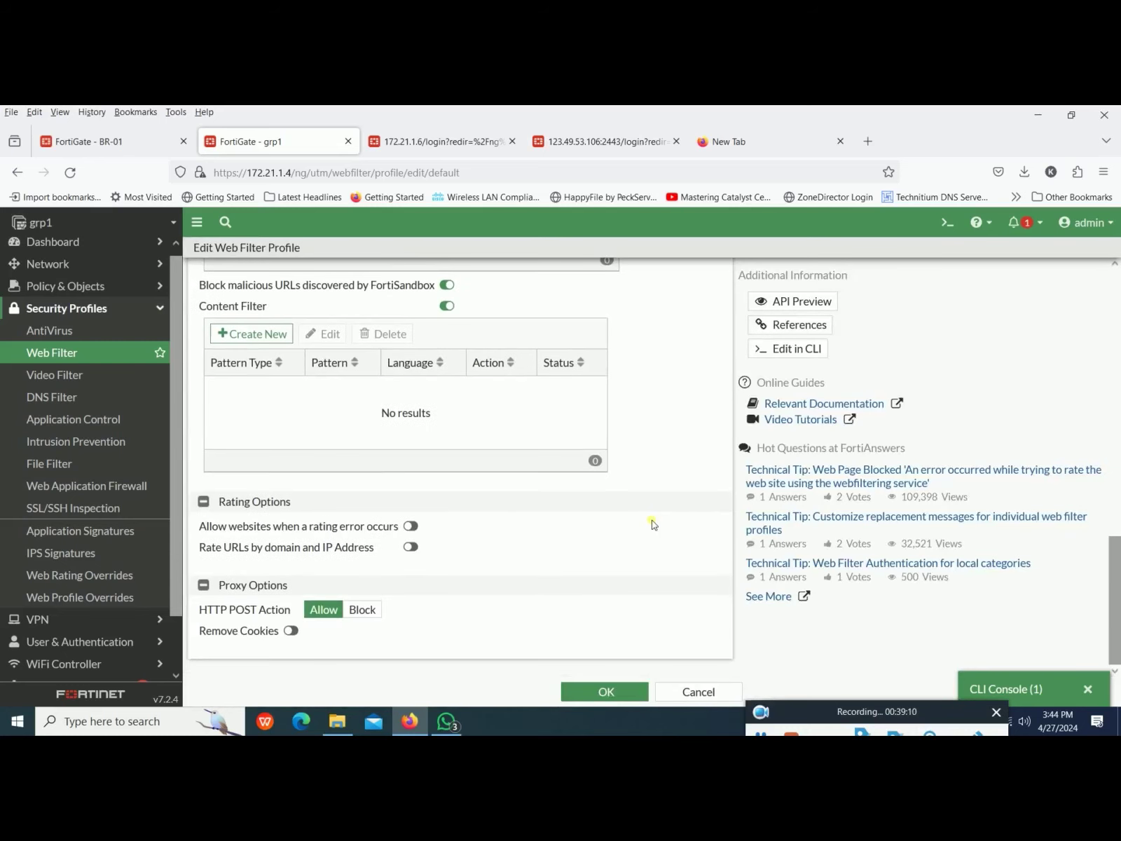
left_click(447, 311)
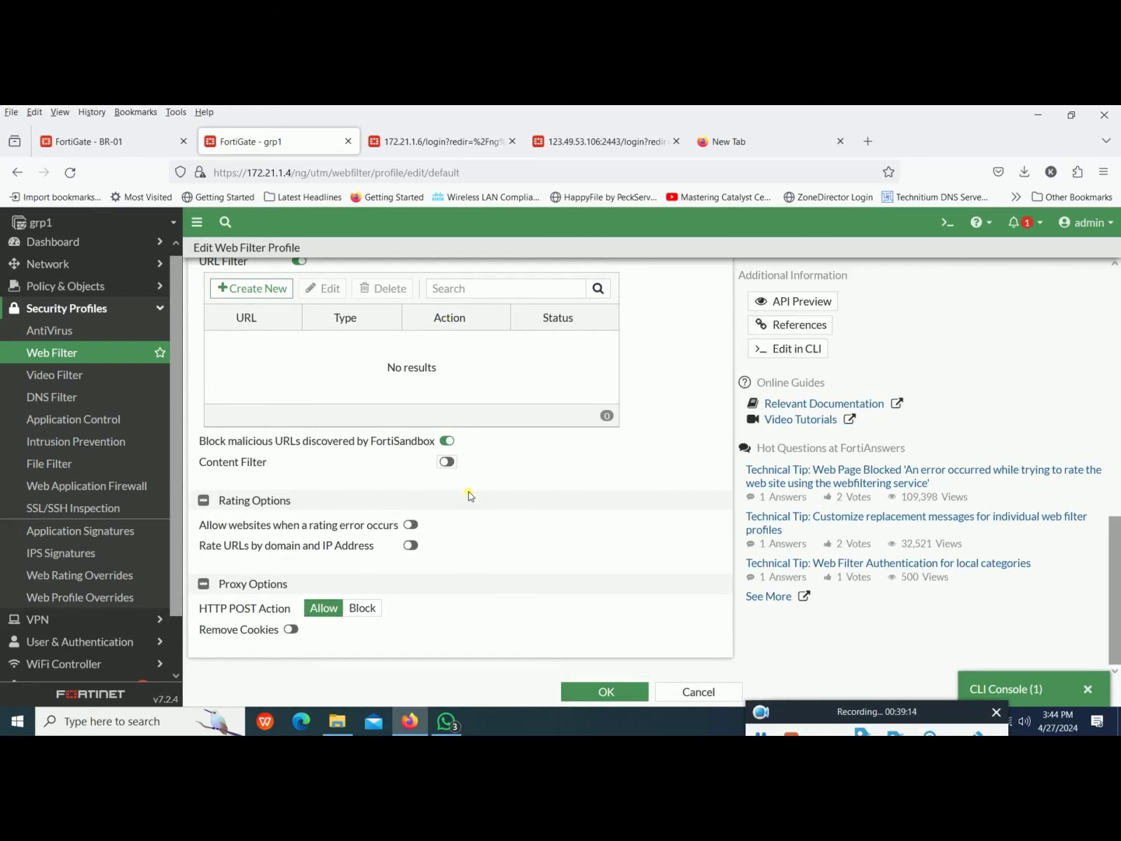
Step: Turn on Allow websites when a rating error occurs under Rating Options in the default profile
left_click(410, 530)
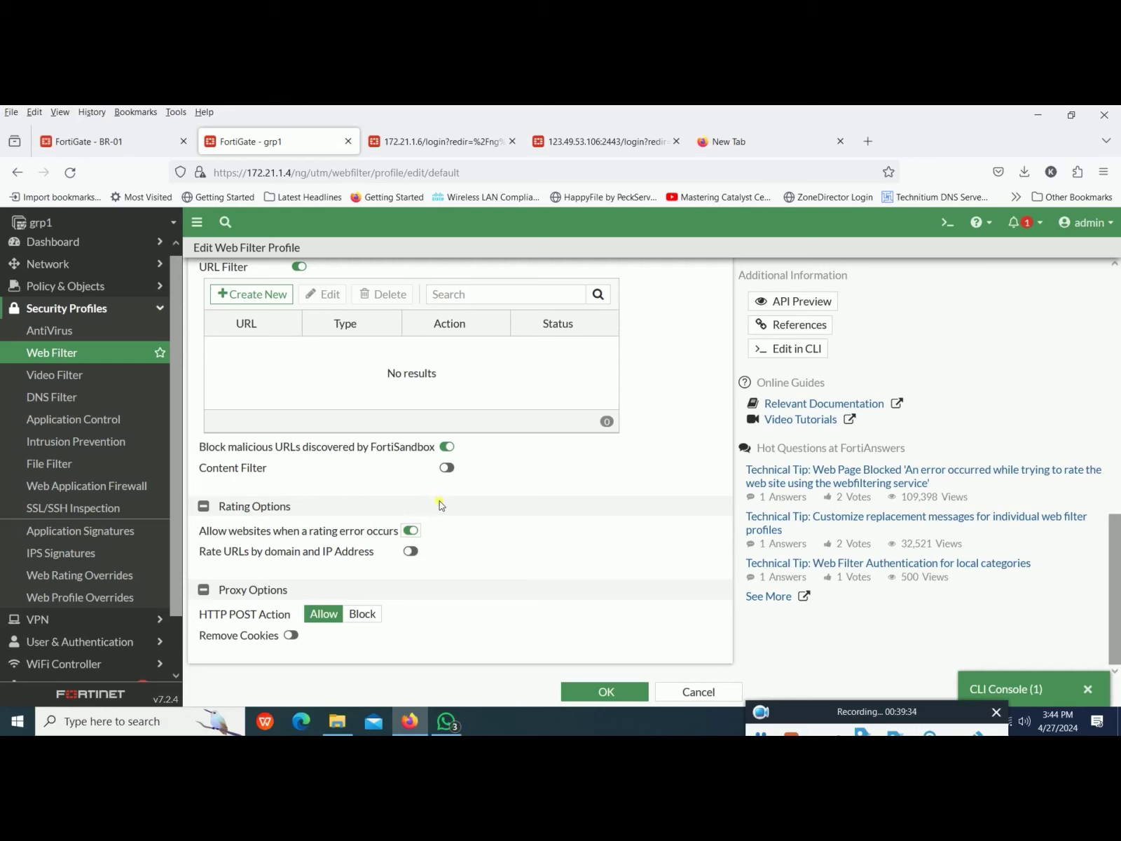
scroll(429, 499, "up", 5)
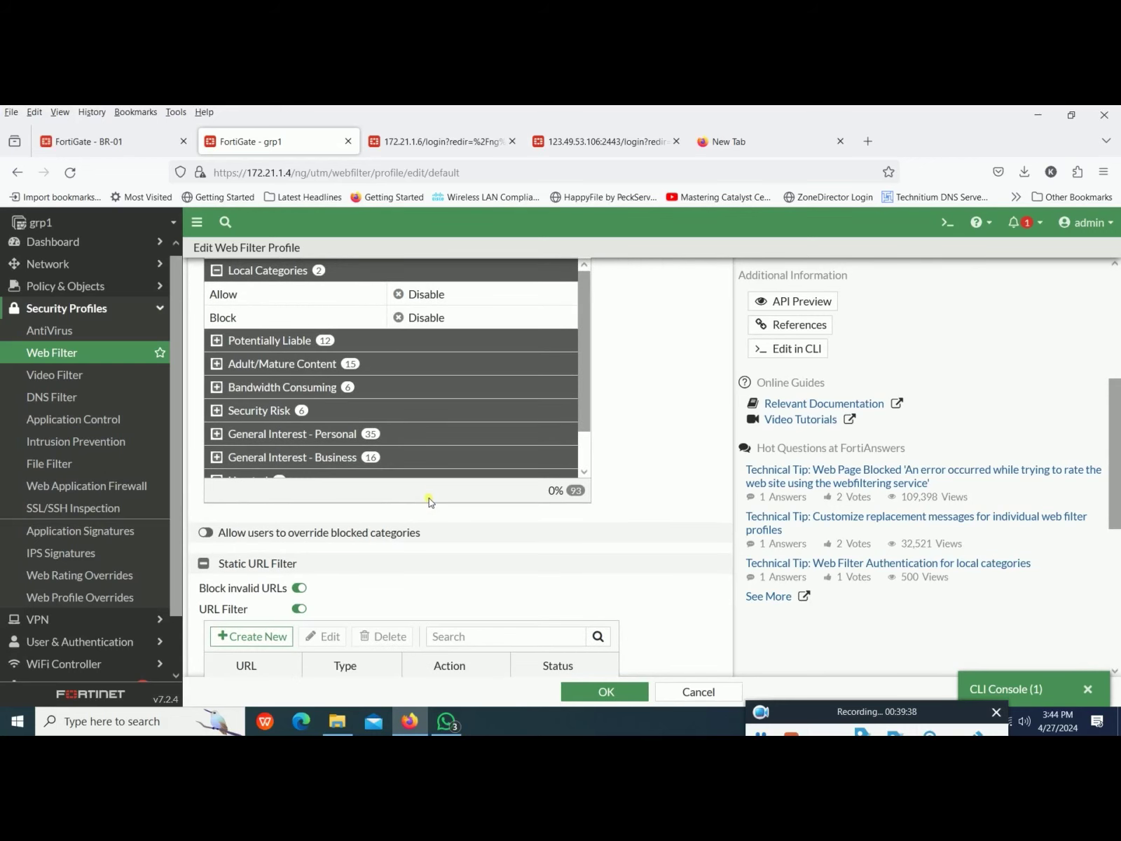
scroll(429, 498, "down", 5)
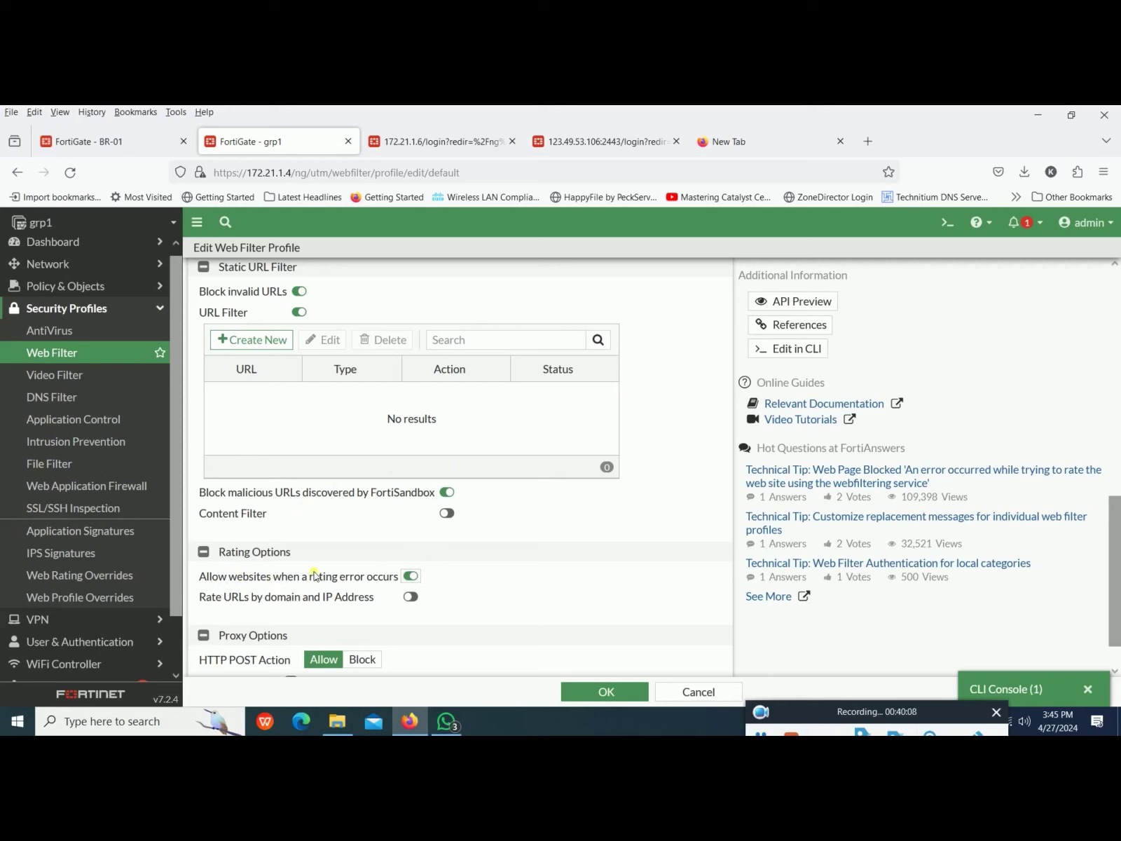
left_click(411, 576)
left_click(411, 576)
Step: Review the default profile's name and category actions, then turn off Allow websites when a rating error occurs
scroll(515, 410, "up", 4)
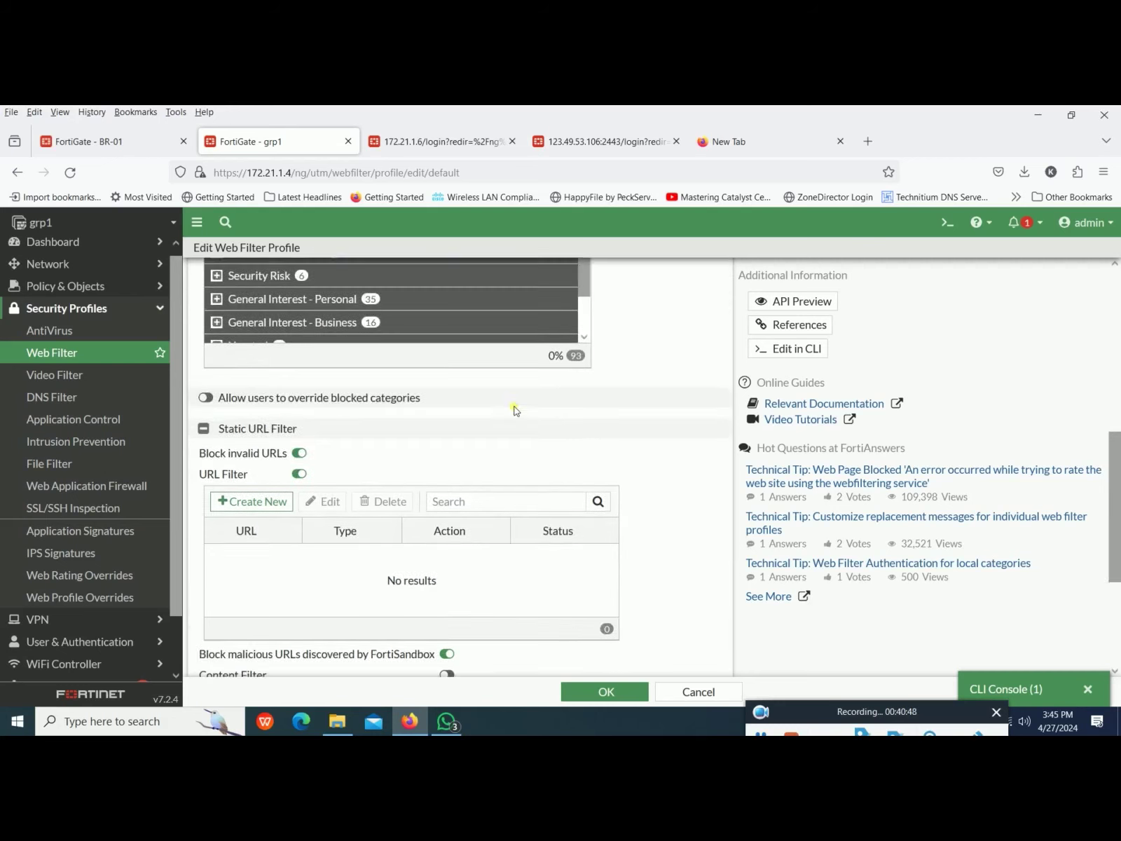
scroll(515, 410, "up", 4)
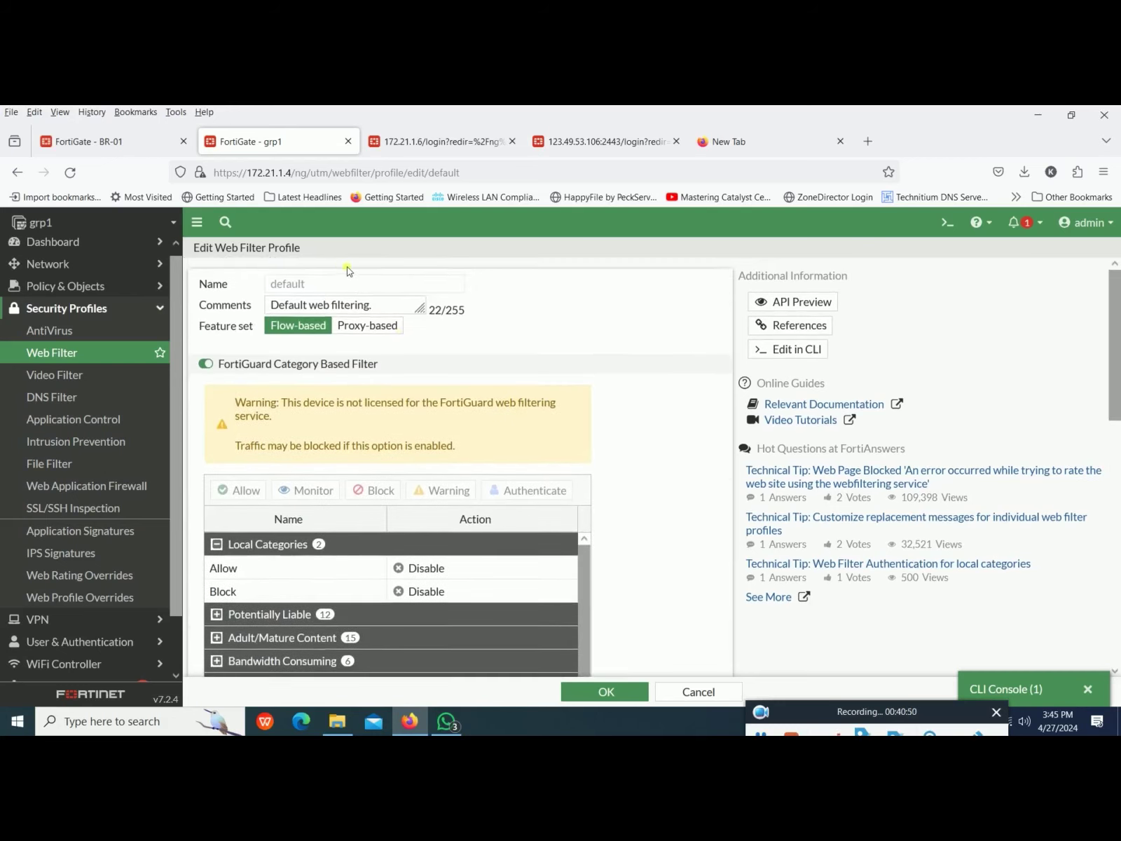
left_click_drag(326, 291, 272, 288)
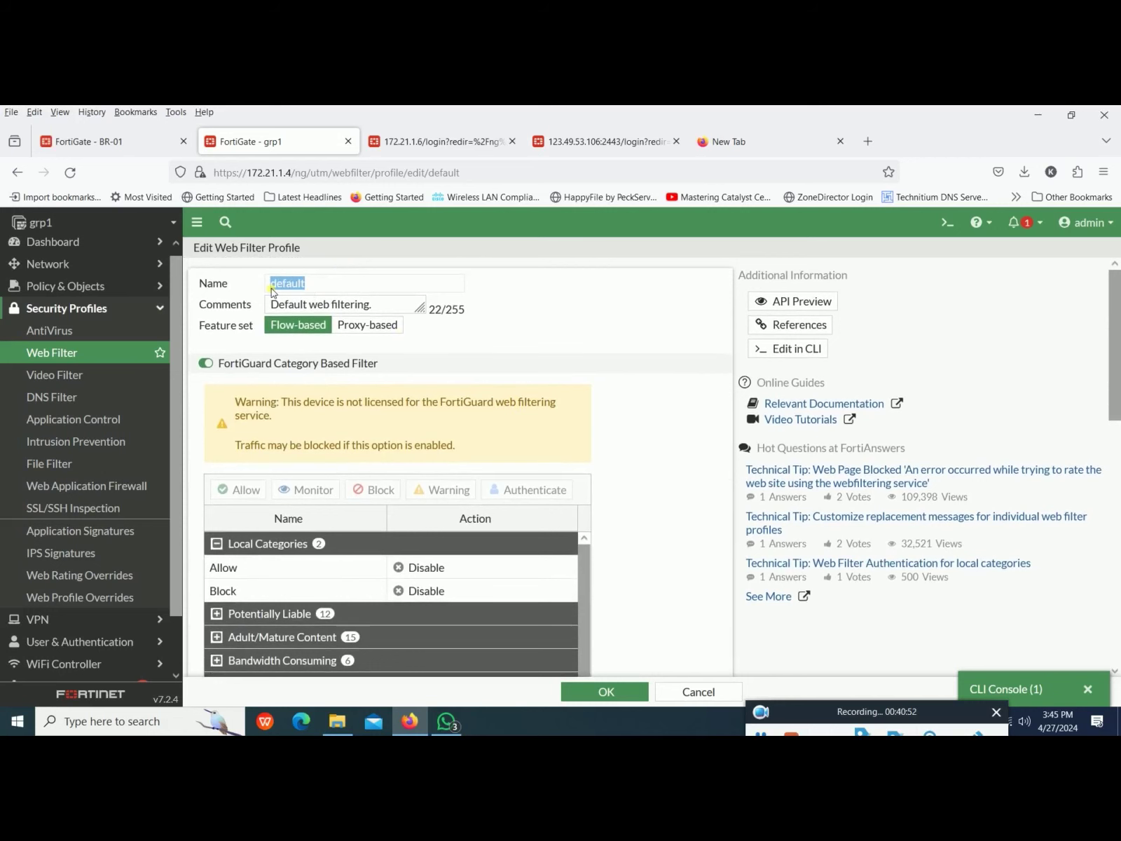
scroll(466, 482, "down", 2)
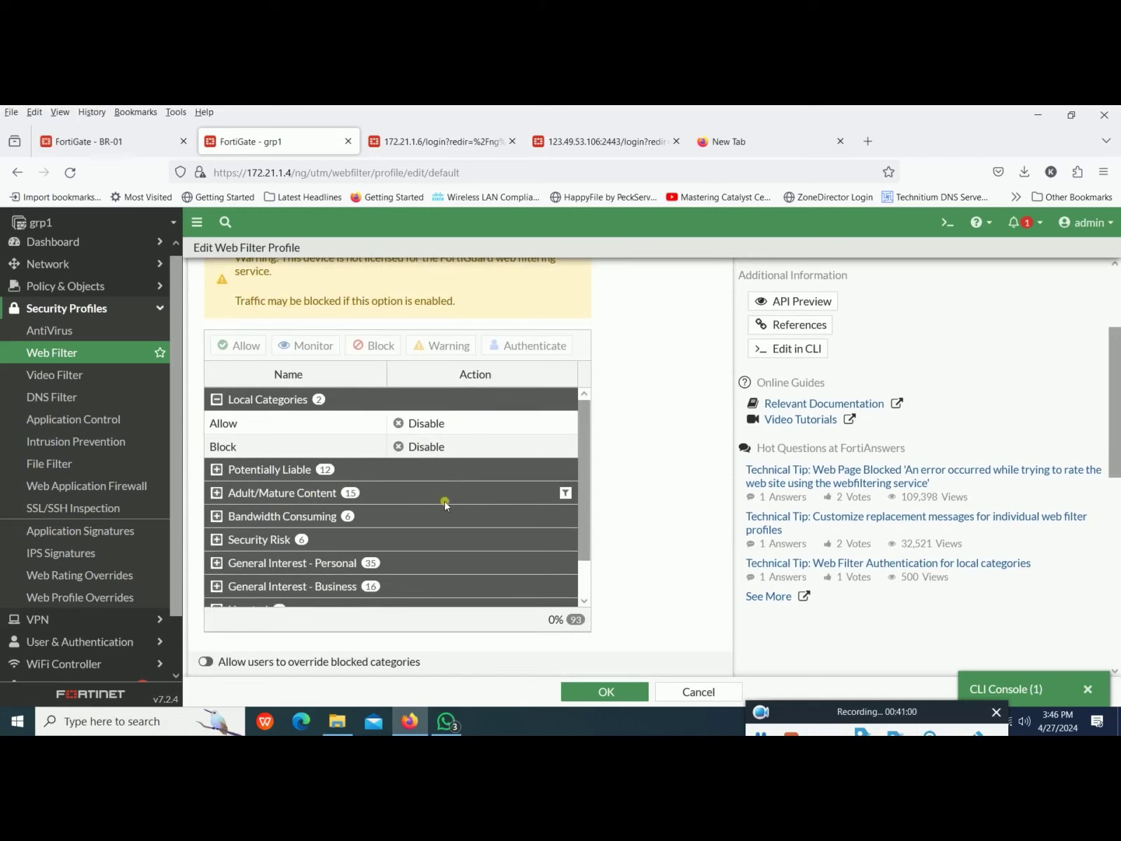
scroll(445, 504, "down", 1)
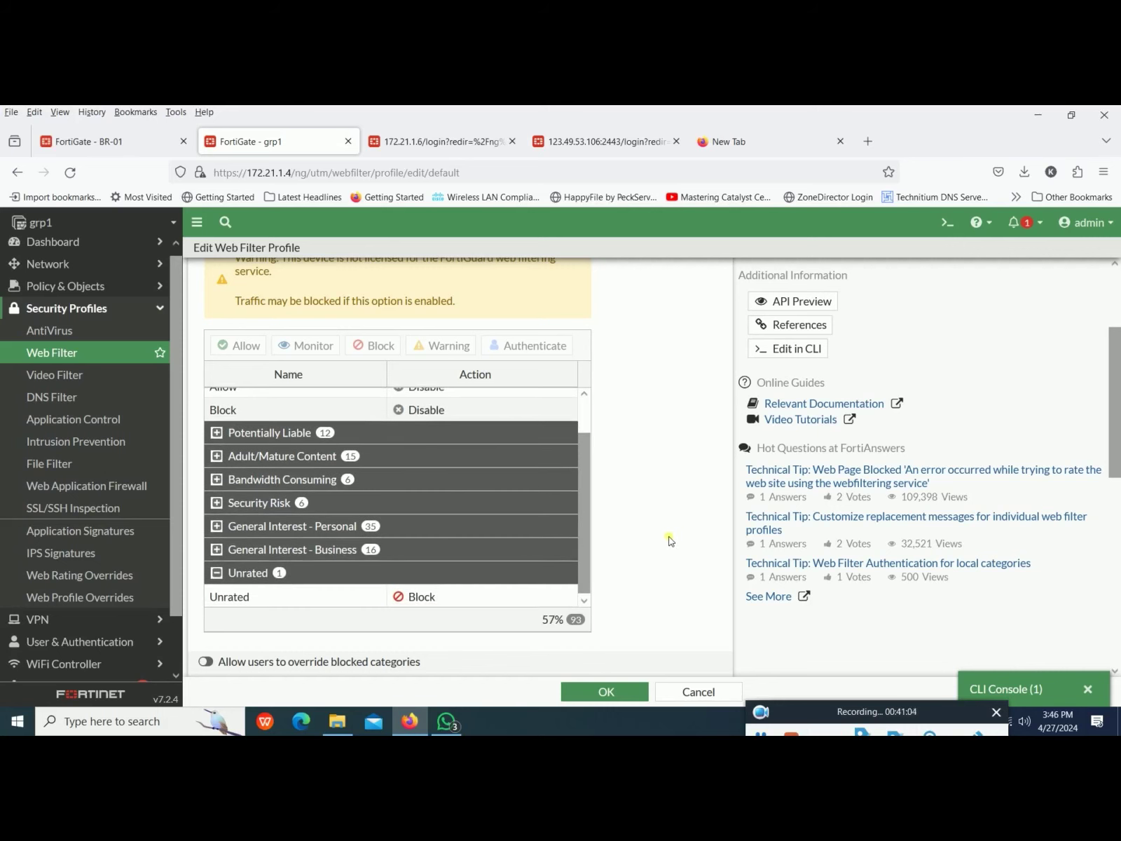
scroll(670, 540, "down", 1)
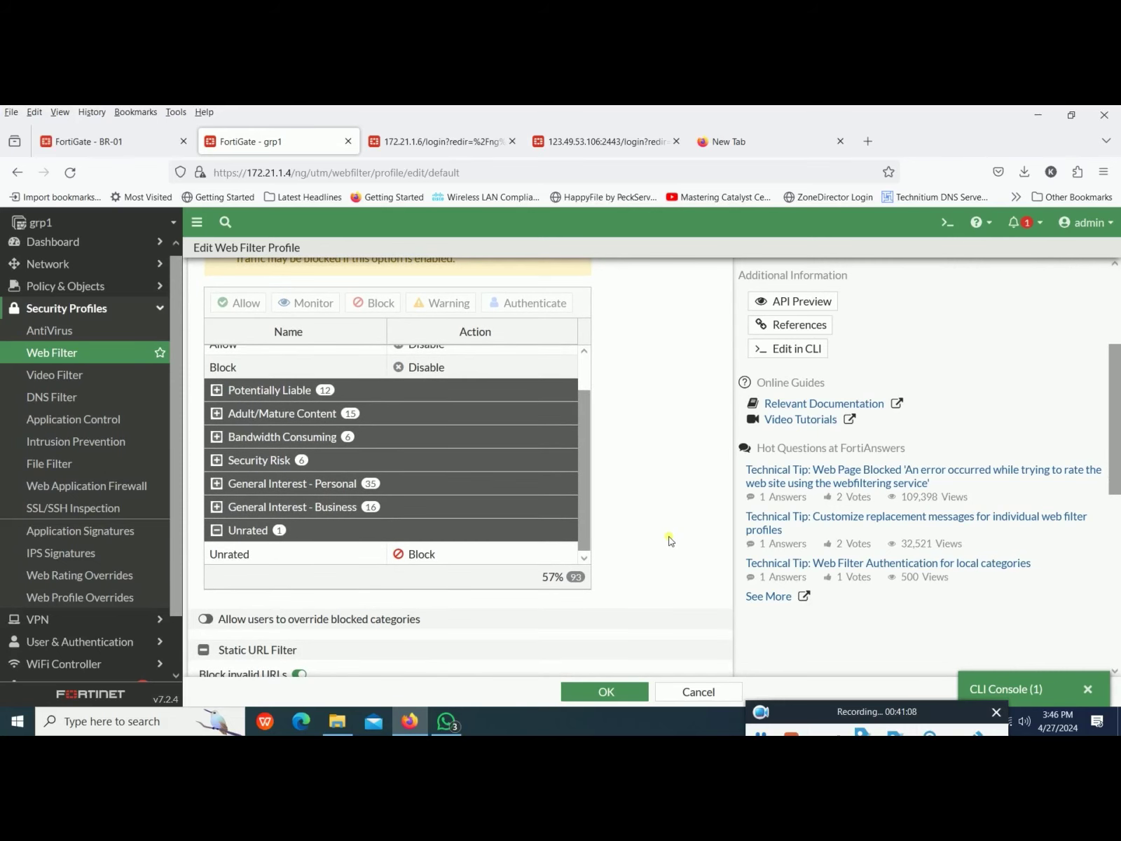
scroll(670, 539, "down", 6)
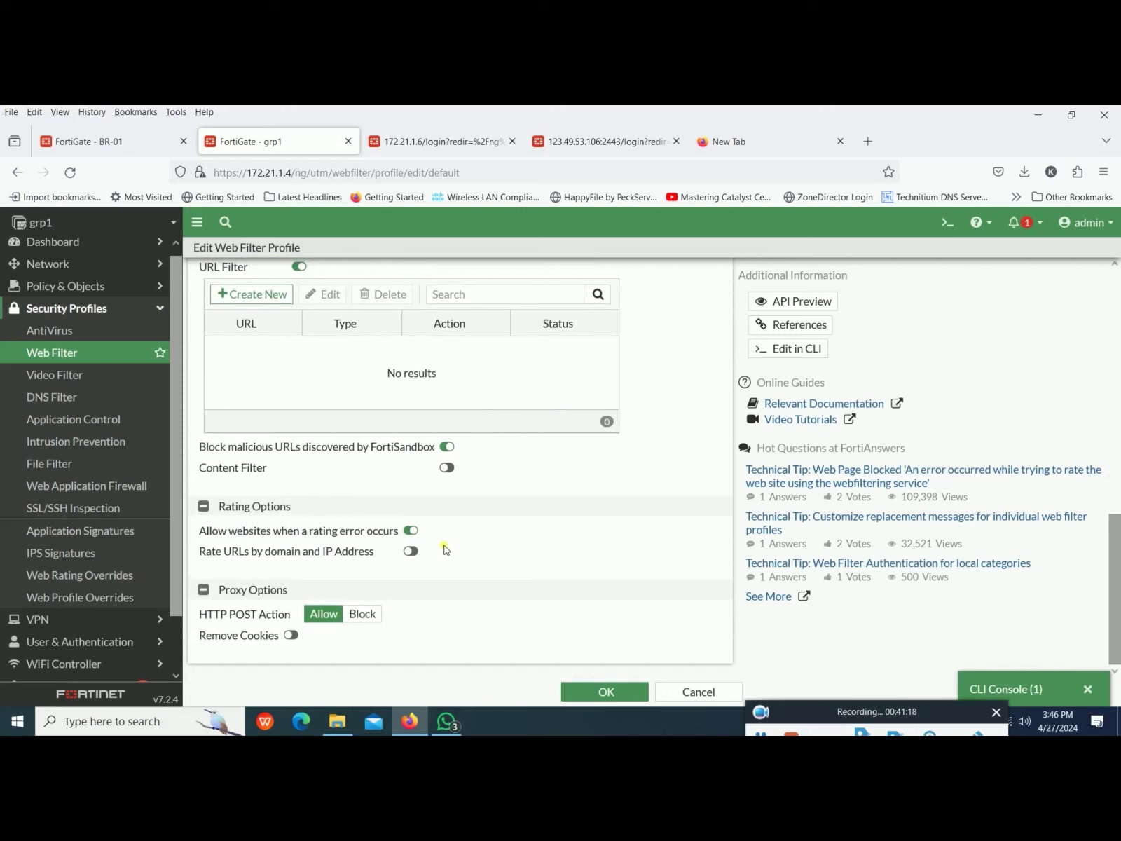
left_click(411, 531)
left_click(560, 489)
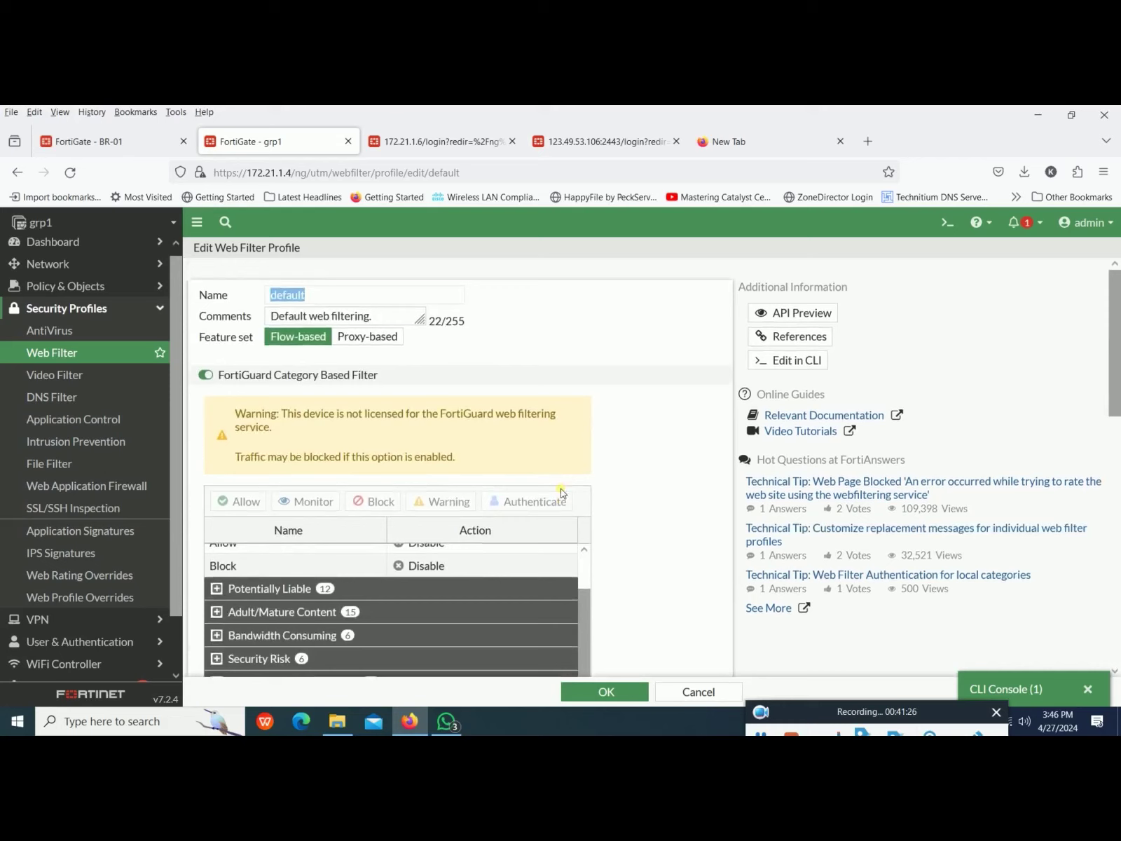
Step: Expand the Security Risk category group and examine the actions assigned to its categories, such as Phishing
scroll(561, 489, "down", 5)
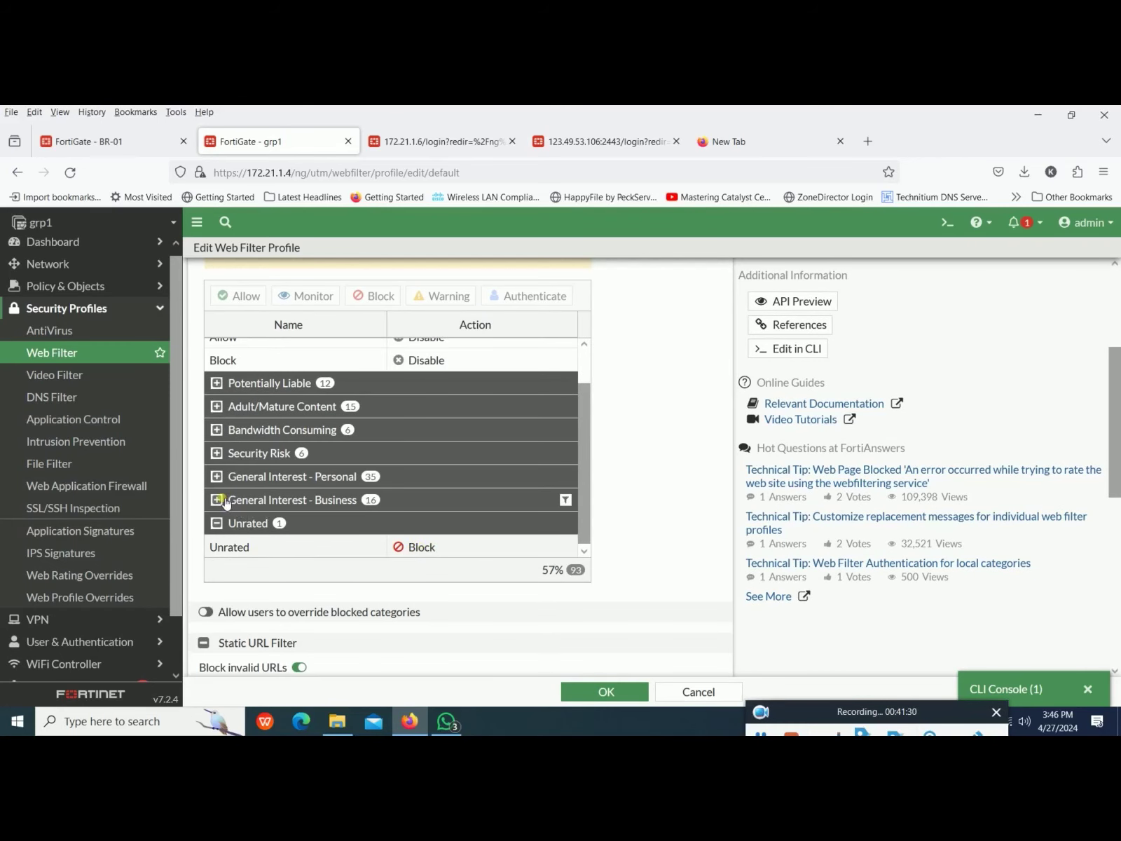
left_click(218, 453)
left_click_drag(413, 494, 219, 508)
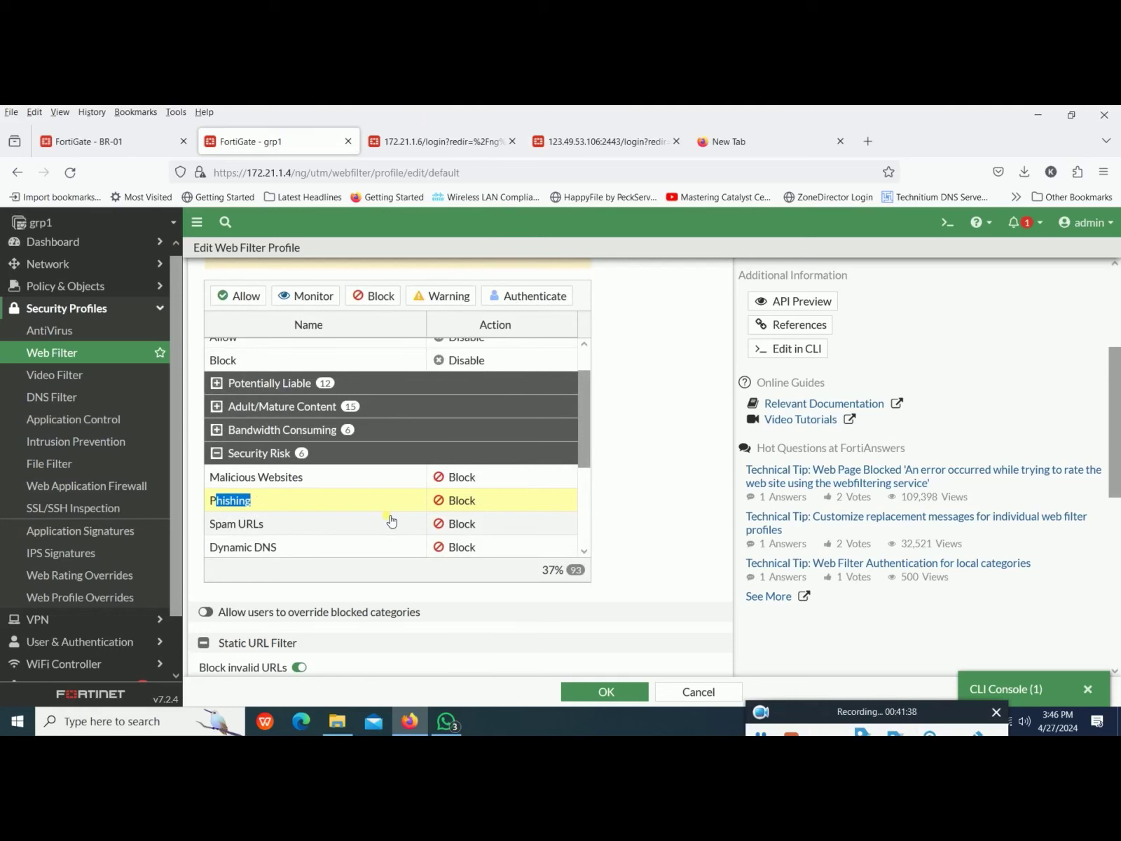
scroll(538, 527, "down", 2)
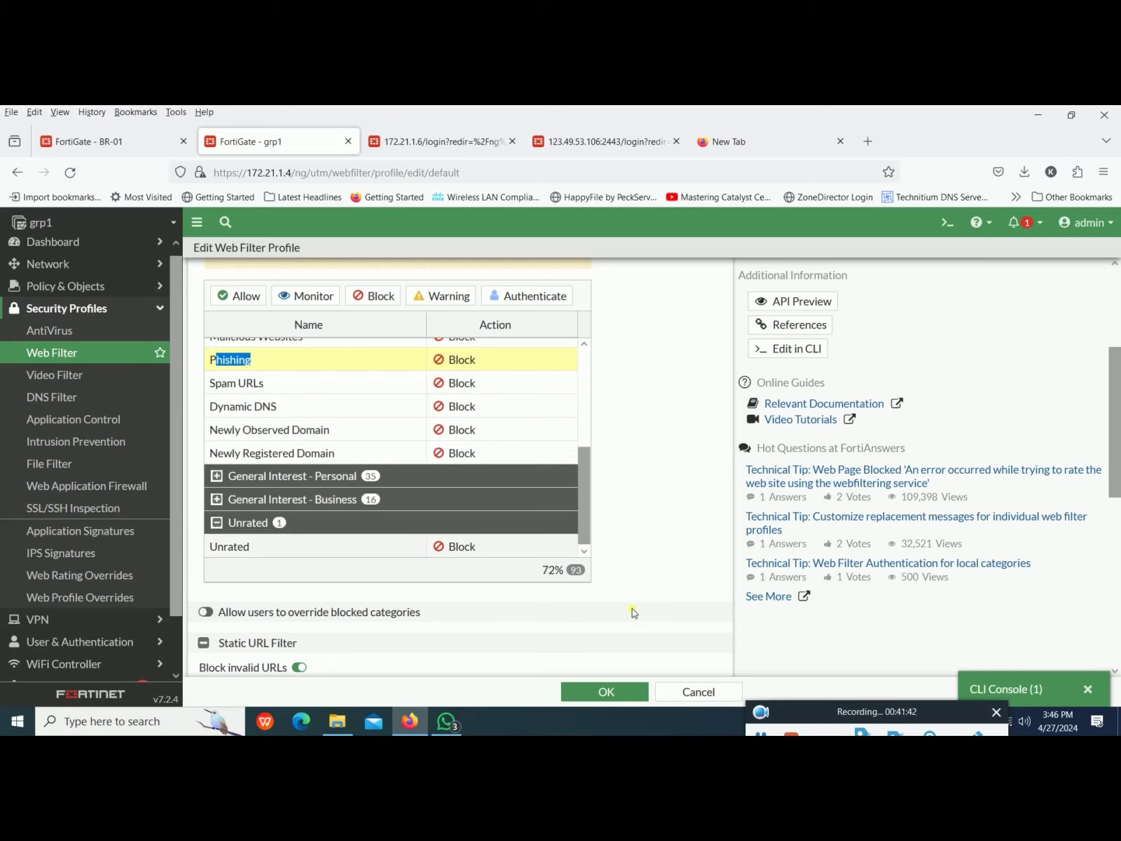
Step: Enable Rate URLs by domain and IP Address under Rating Options in the default profile
scroll(632, 608, "down", 5)
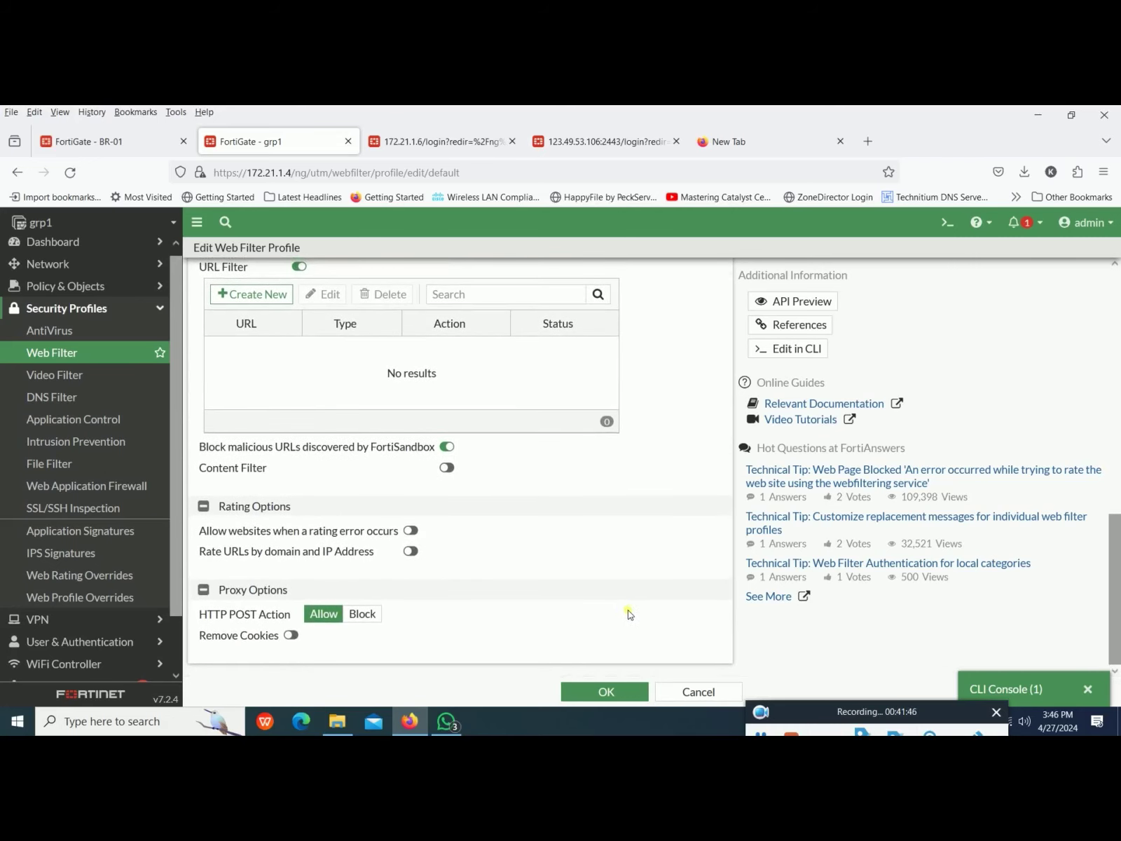
left_click(411, 551)
scroll(348, 353, "up", 2)
scroll(347, 352, "up", 2)
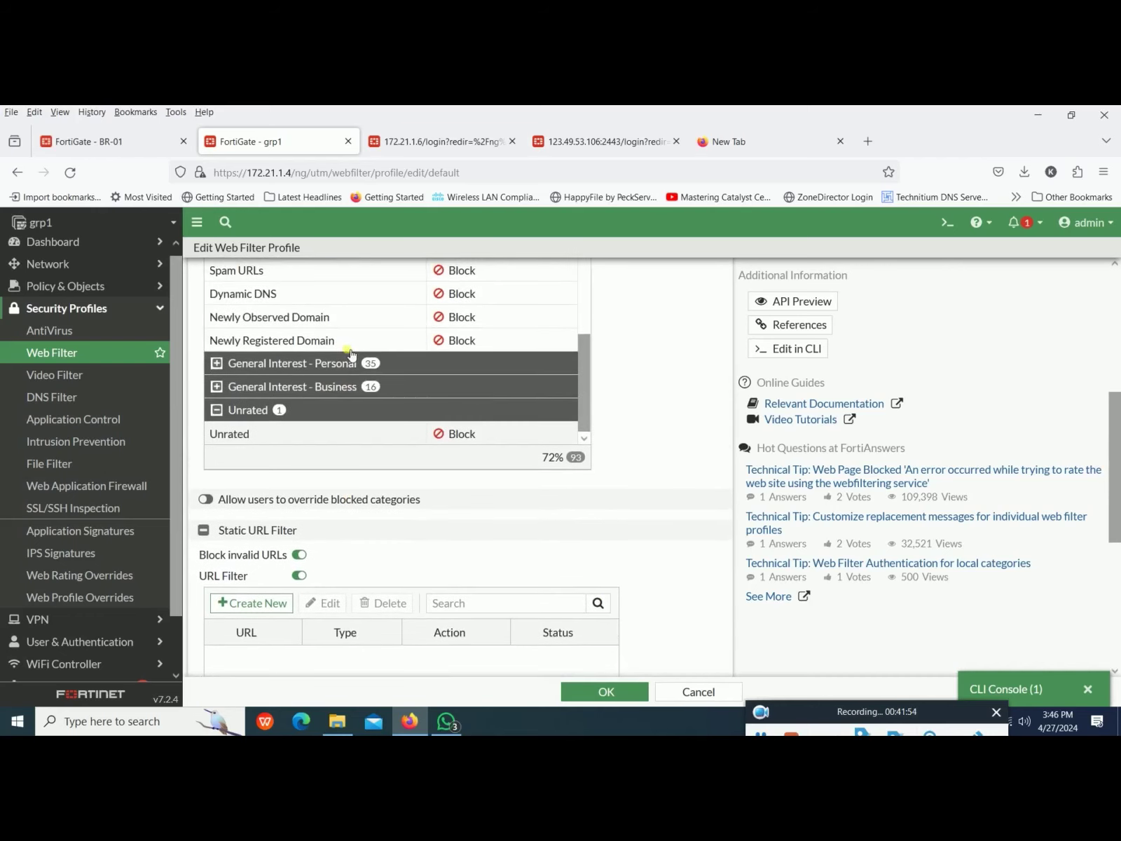
scroll(351, 352, "down", 4)
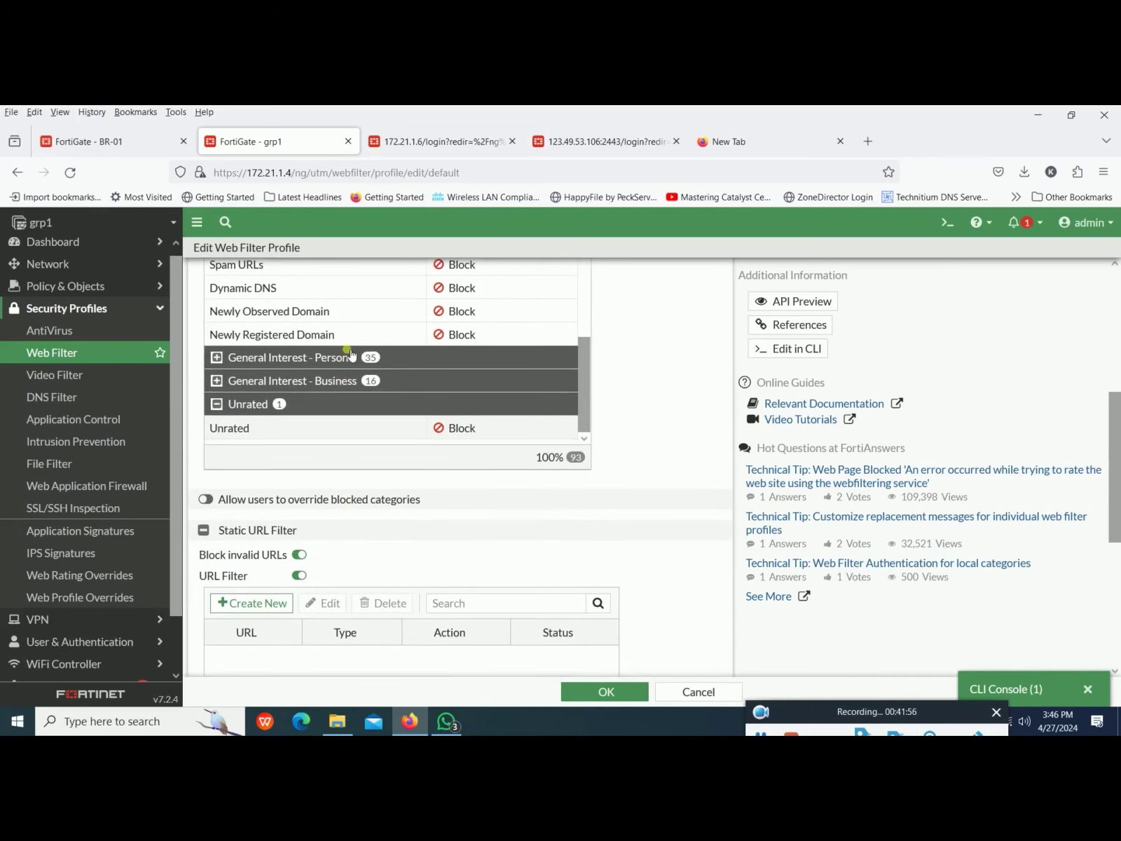
scroll(348, 352, "down", 2)
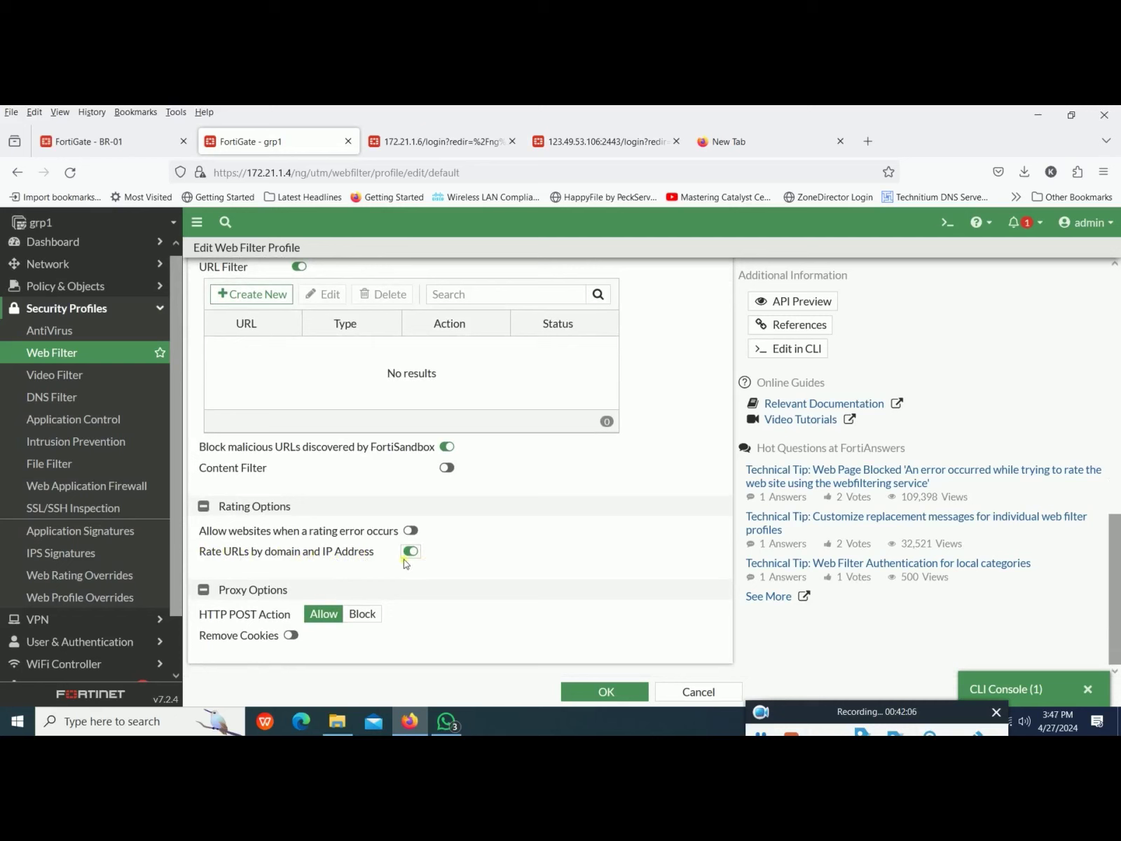
scroll(462, 581, "down", 1)
scroll(463, 581, "up", 1)
left_click_drag(292, 507, 222, 513)
scroll(120, 606, "down", 1)
Step: Log in to the Internet_Firewall FortiGate with the saved credentials, then return to the grp1 FortiGate and open its System section
left_click(594, 152)
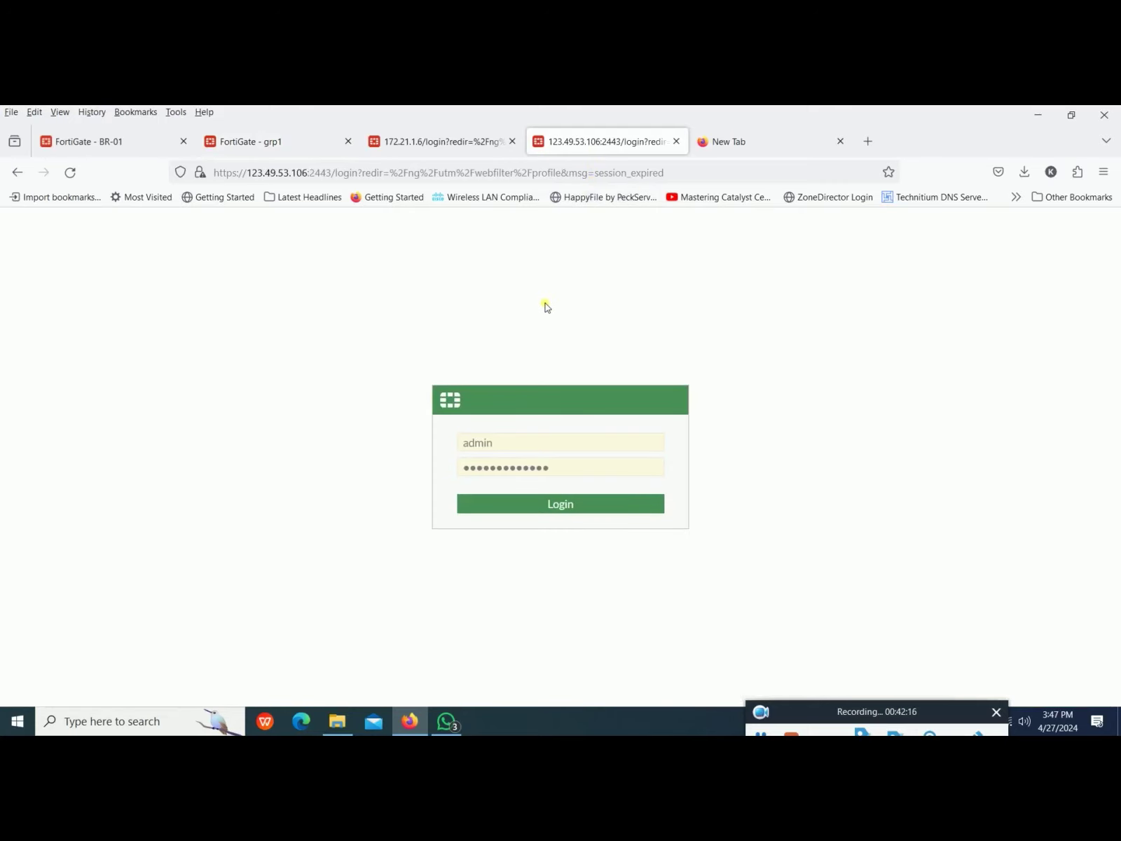
key("Return")
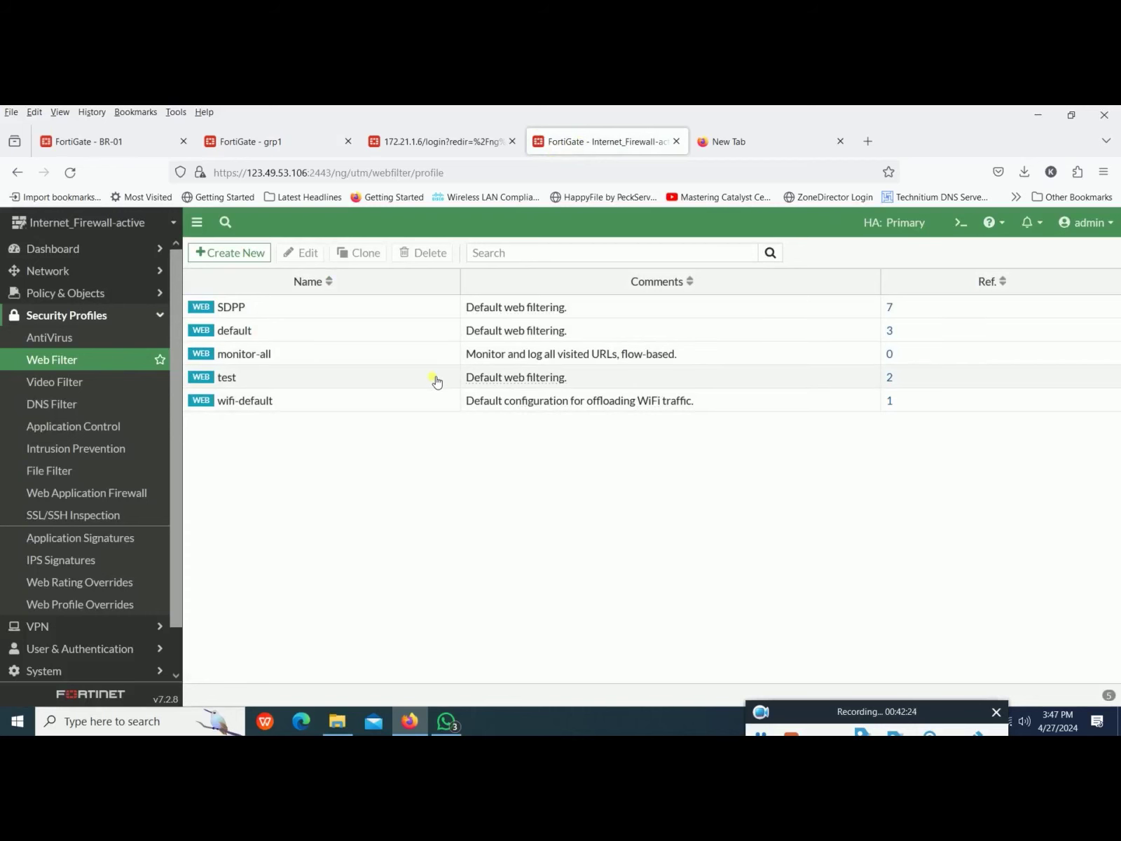
left_click(140, 146)
left_click(278, 143)
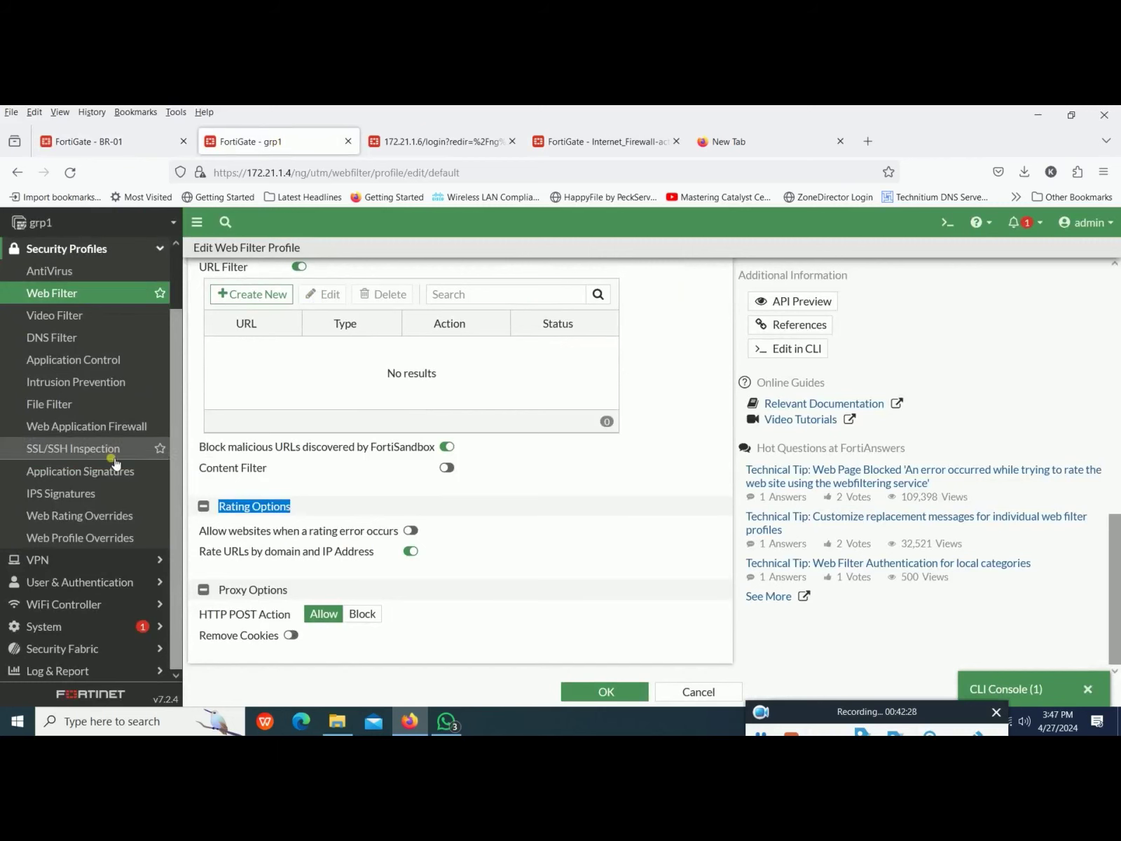
left_click(105, 628)
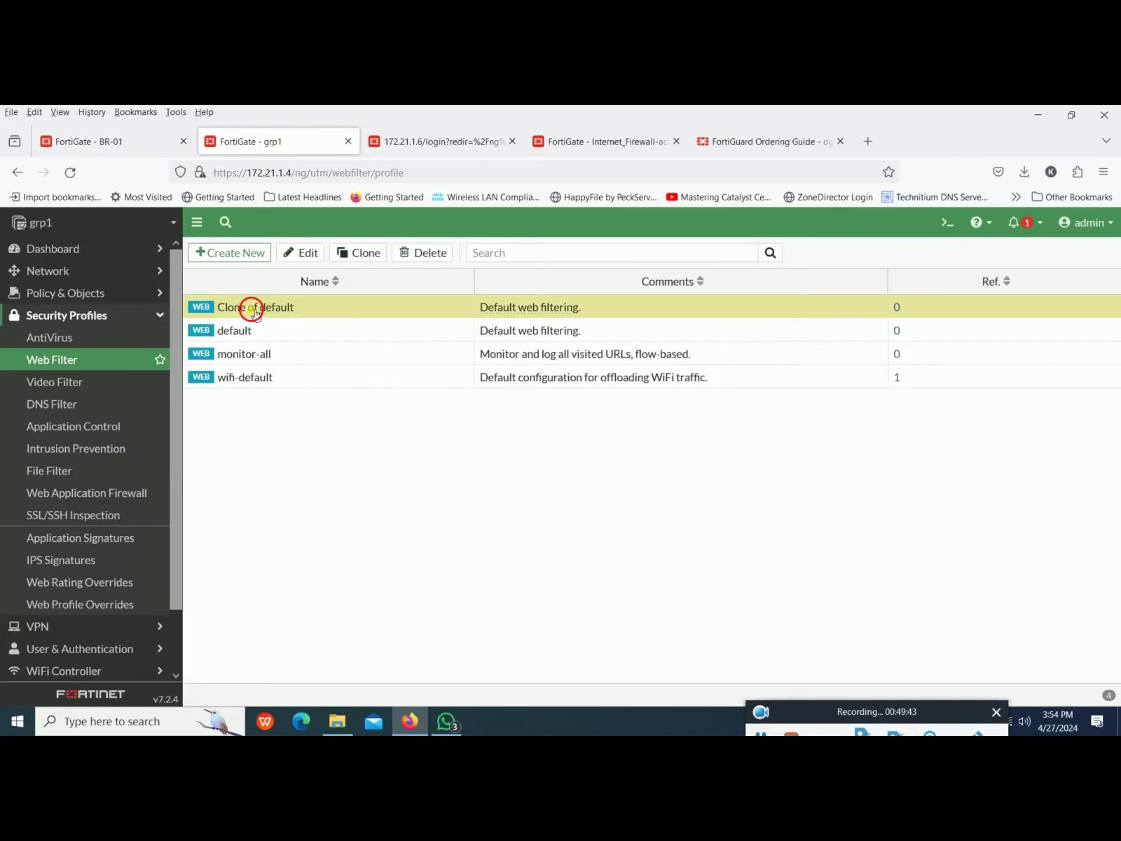
Step: Open the Clone of default web filter profile and examine its Security Risk category actions and Static URL Filter options
double_click(254, 311)
scroll(489, 481, "down", 2)
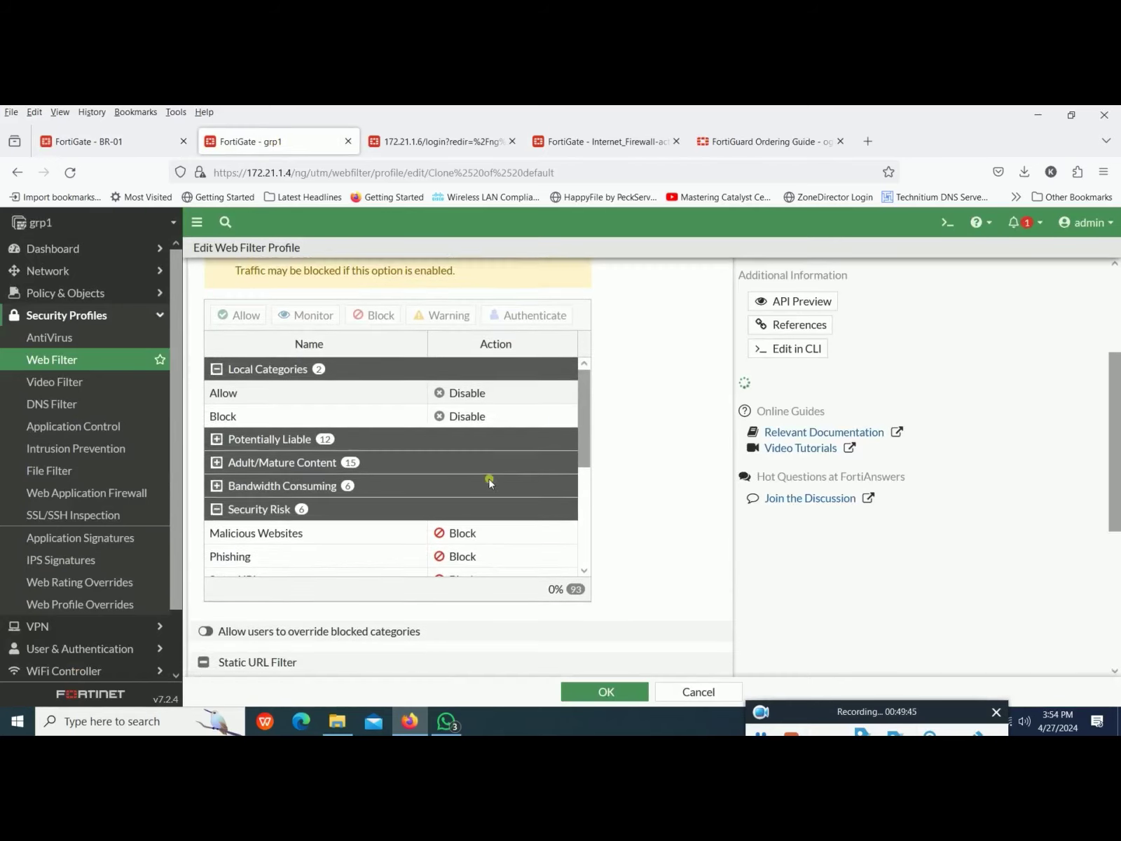
scroll(489, 481, "down", 3)
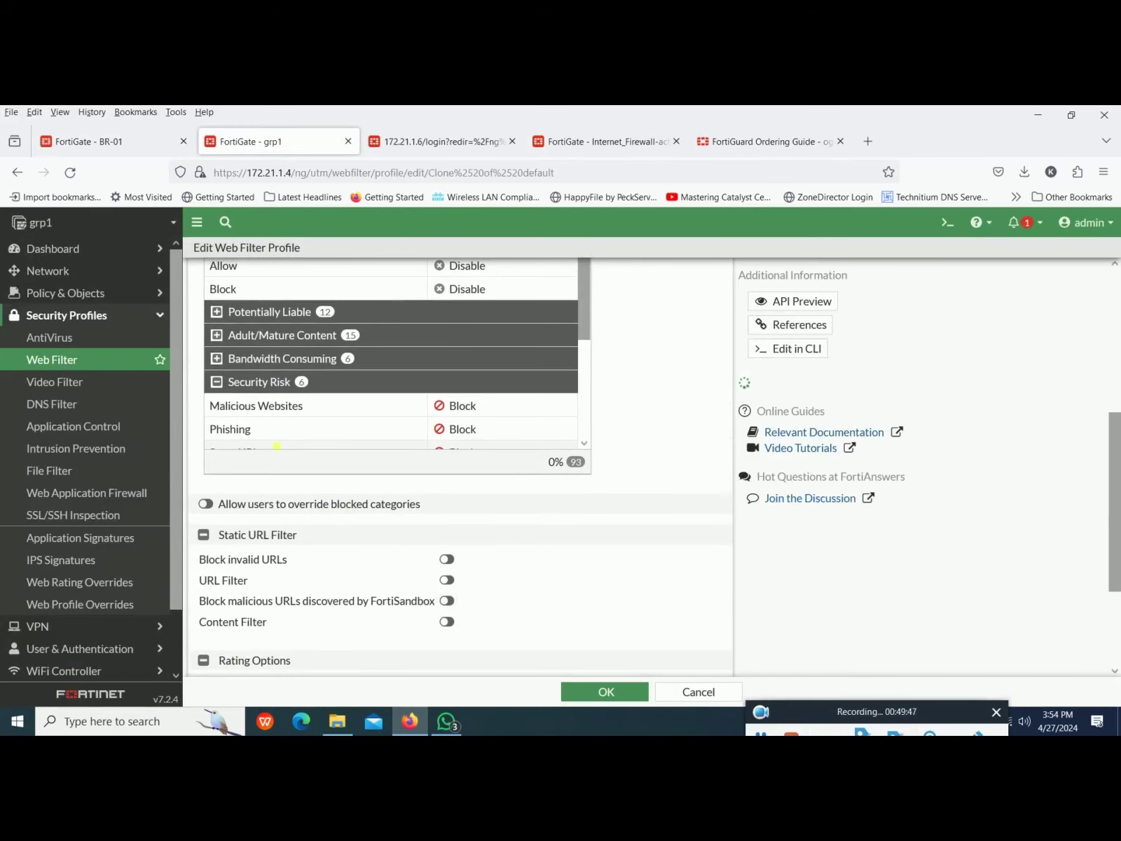
scroll(403, 406, "down", 3)
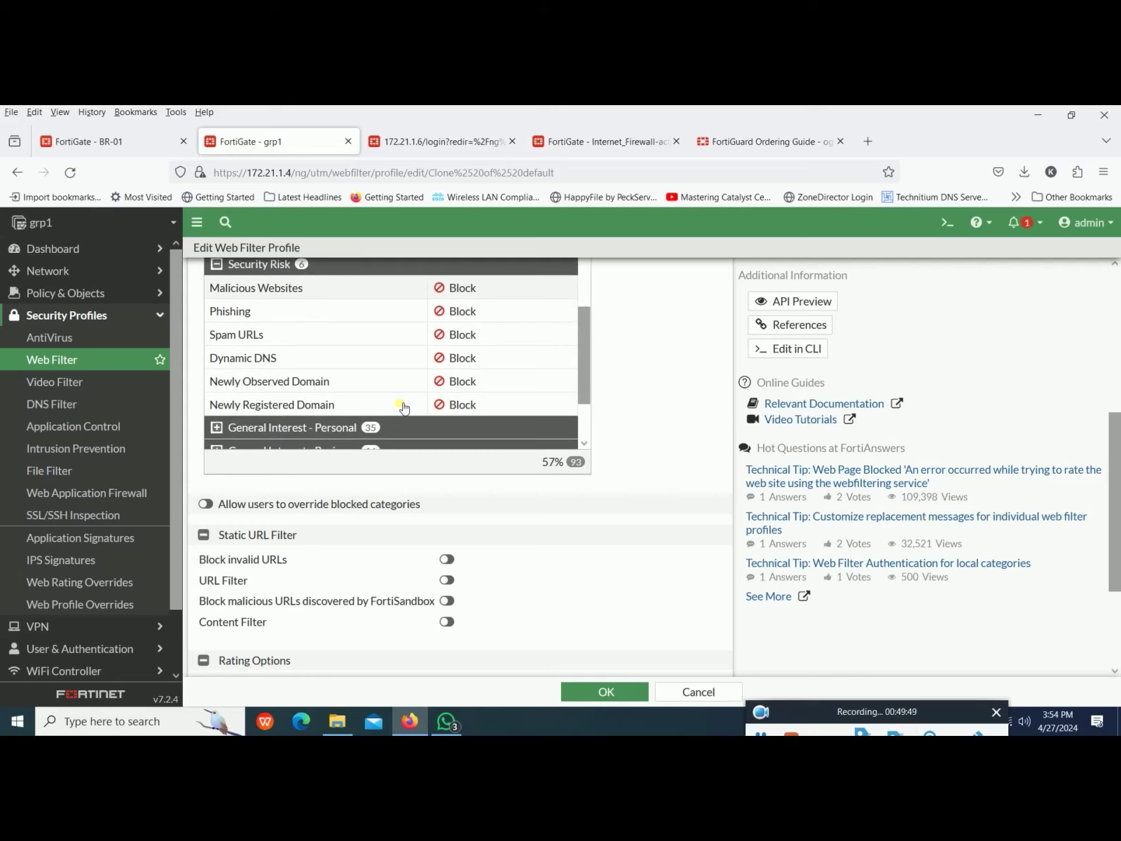
Step: Enable the URL Filter in the Clone of default profile, add a wildcard entry blocking *.facebook.com, and save the profile
scroll(381, 546, "down", 3)
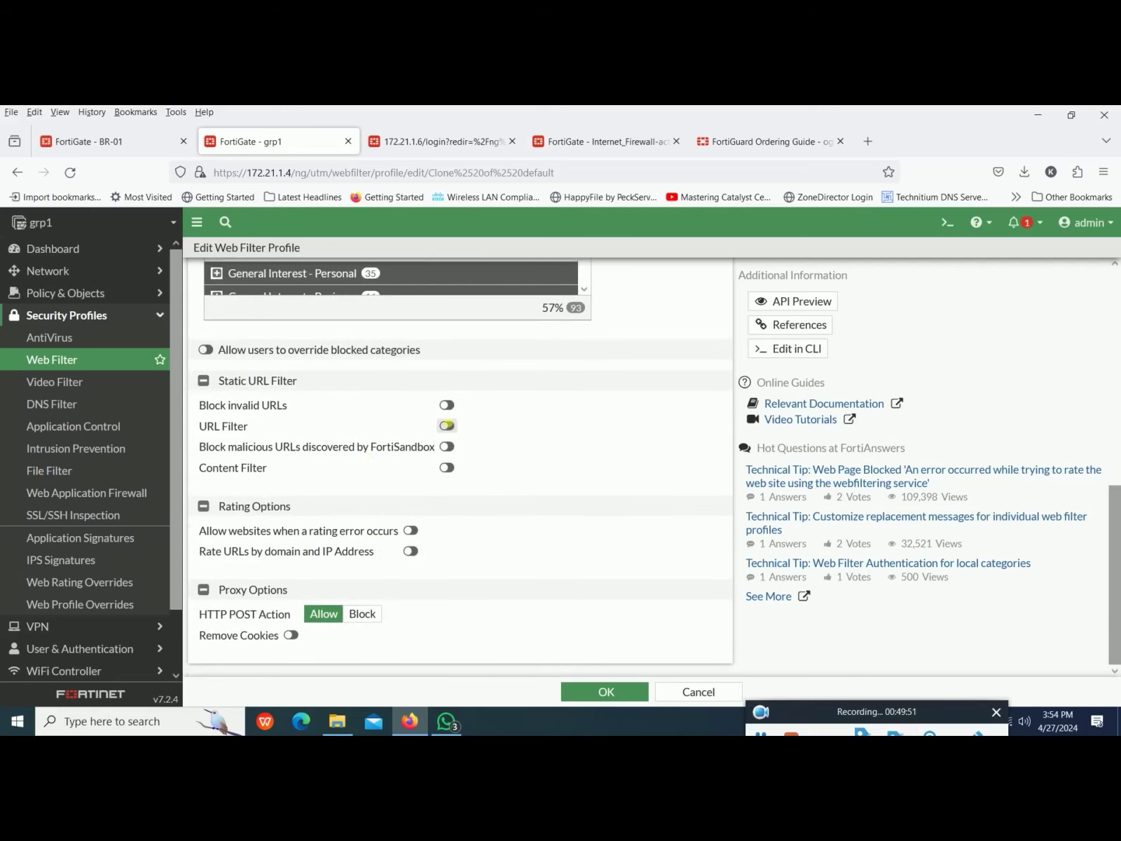
left_click(447, 425)
left_click(252, 454)
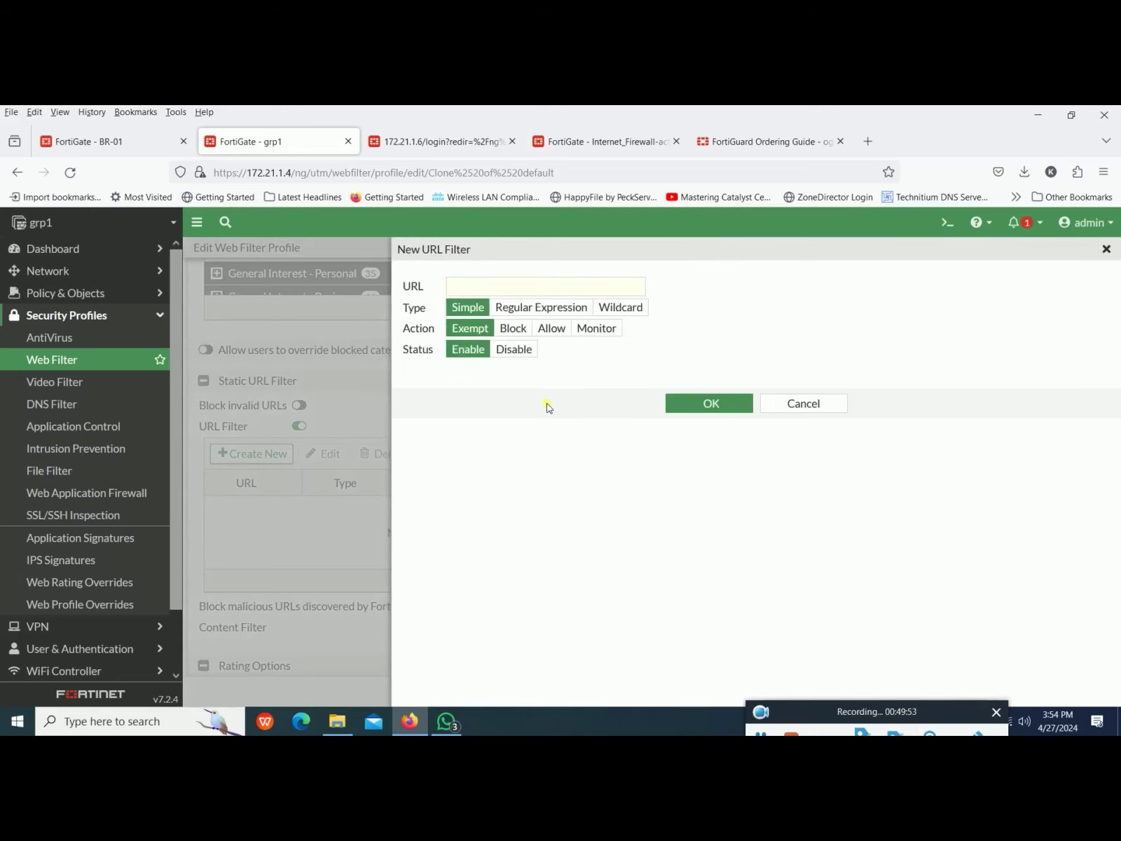
left_click(535, 290)
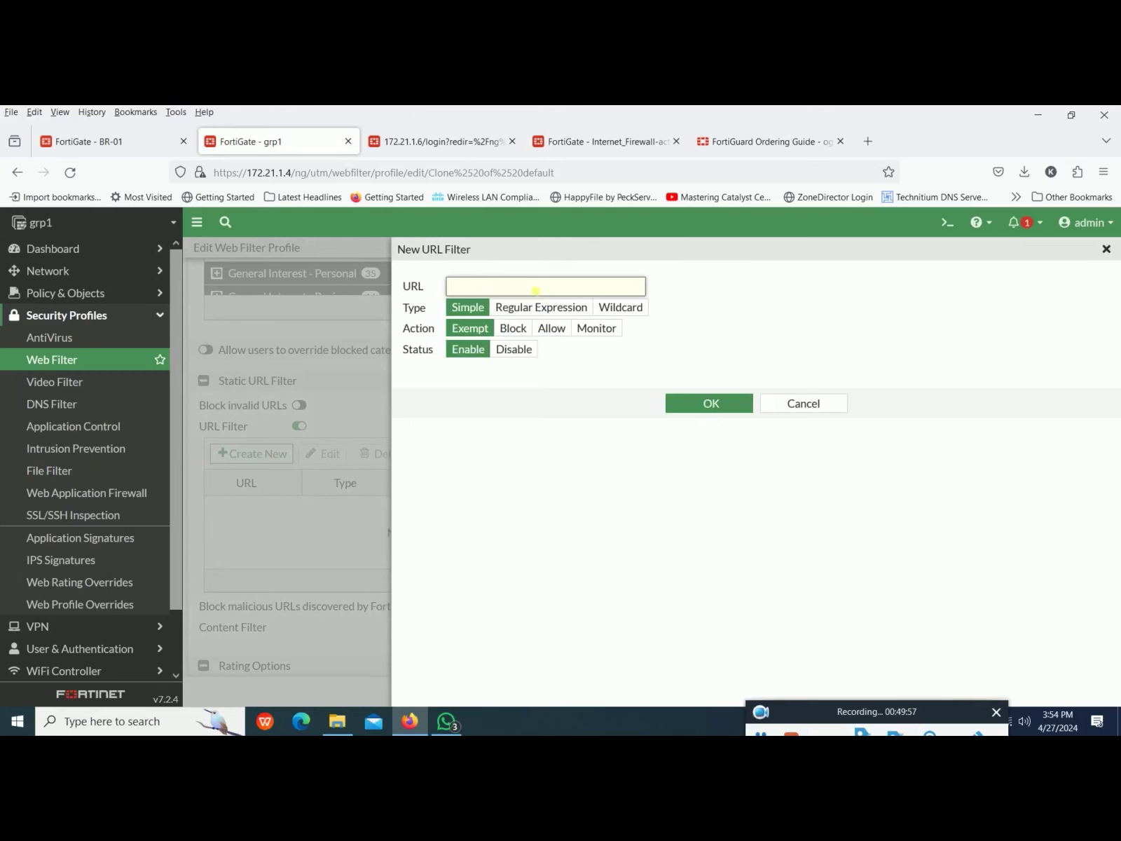
type("8")
type(".faceboo")
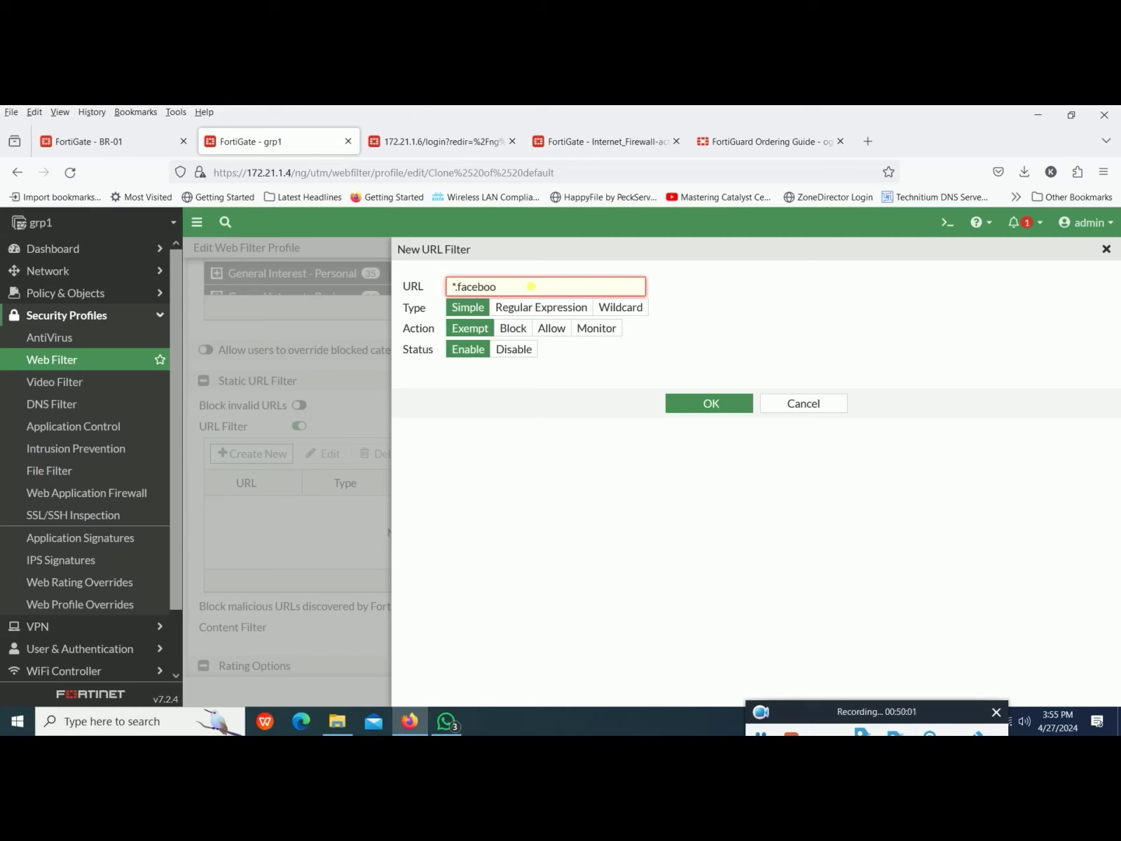
type("k.com")
left_click(618, 309)
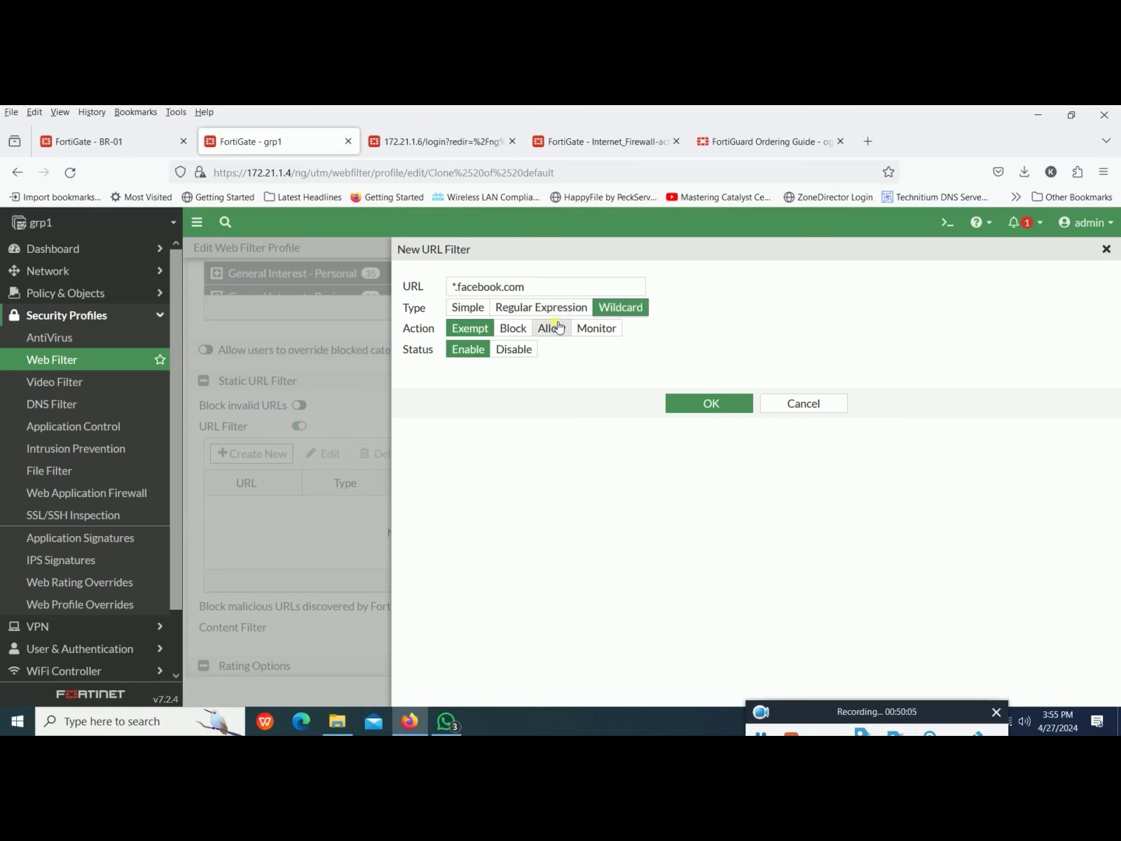
left_click(513, 327)
left_click(695, 410)
left_click(602, 692)
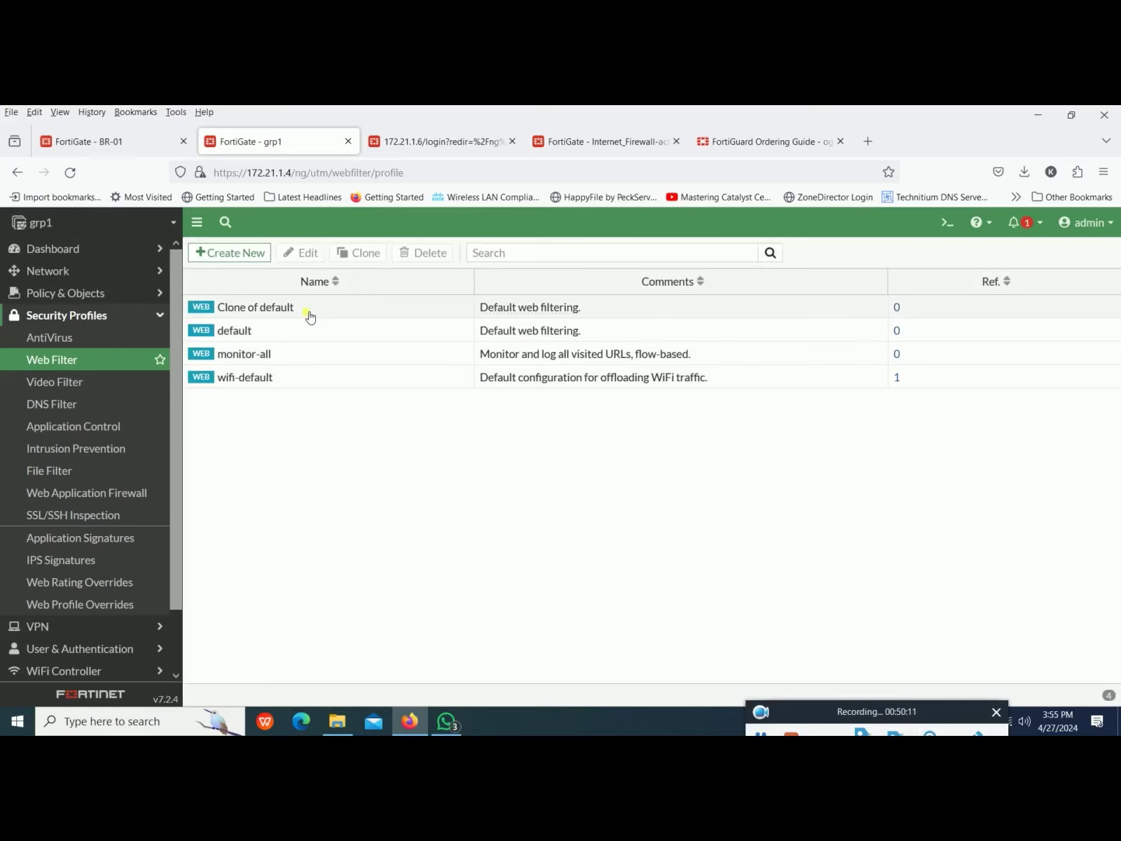
Step: Reopen the Clone of default profile and add an enabled wildcard URL filter entry for *youtube.com
double_click(310, 316)
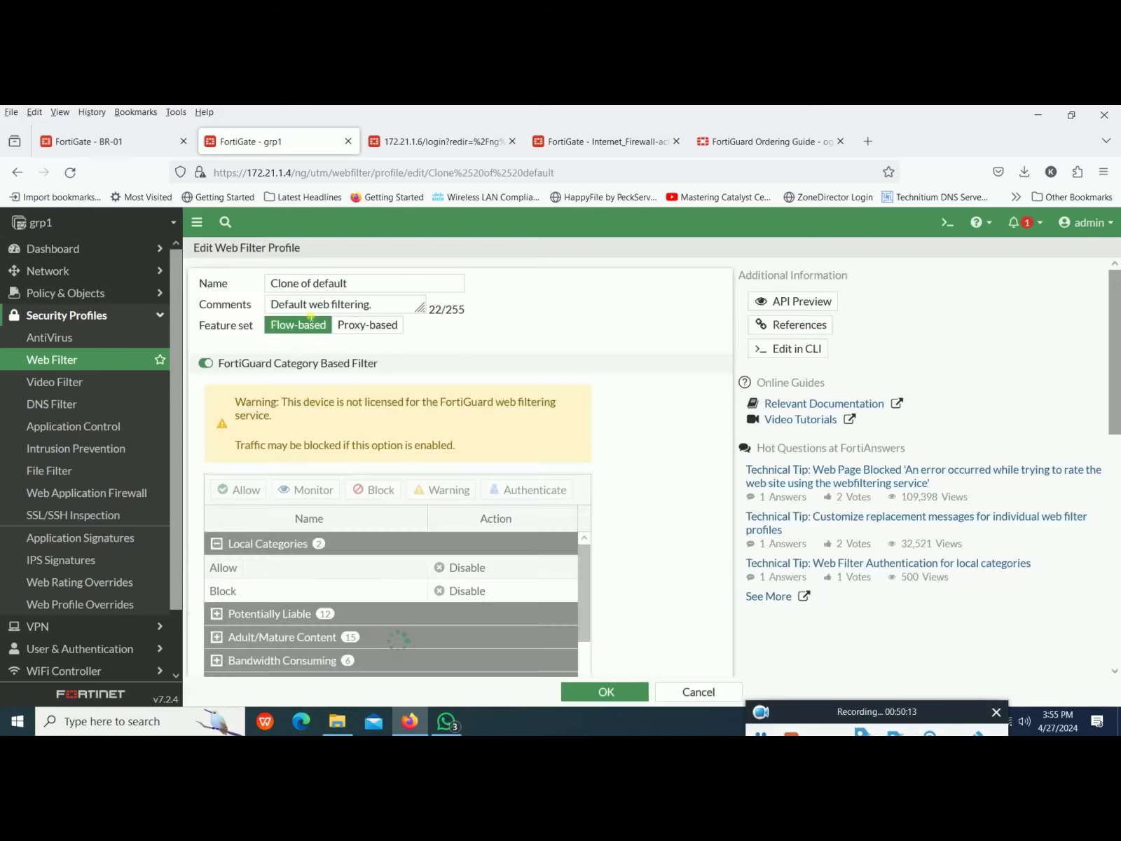
scroll(415, 495, "down", 5)
scroll(415, 496, "down", 3)
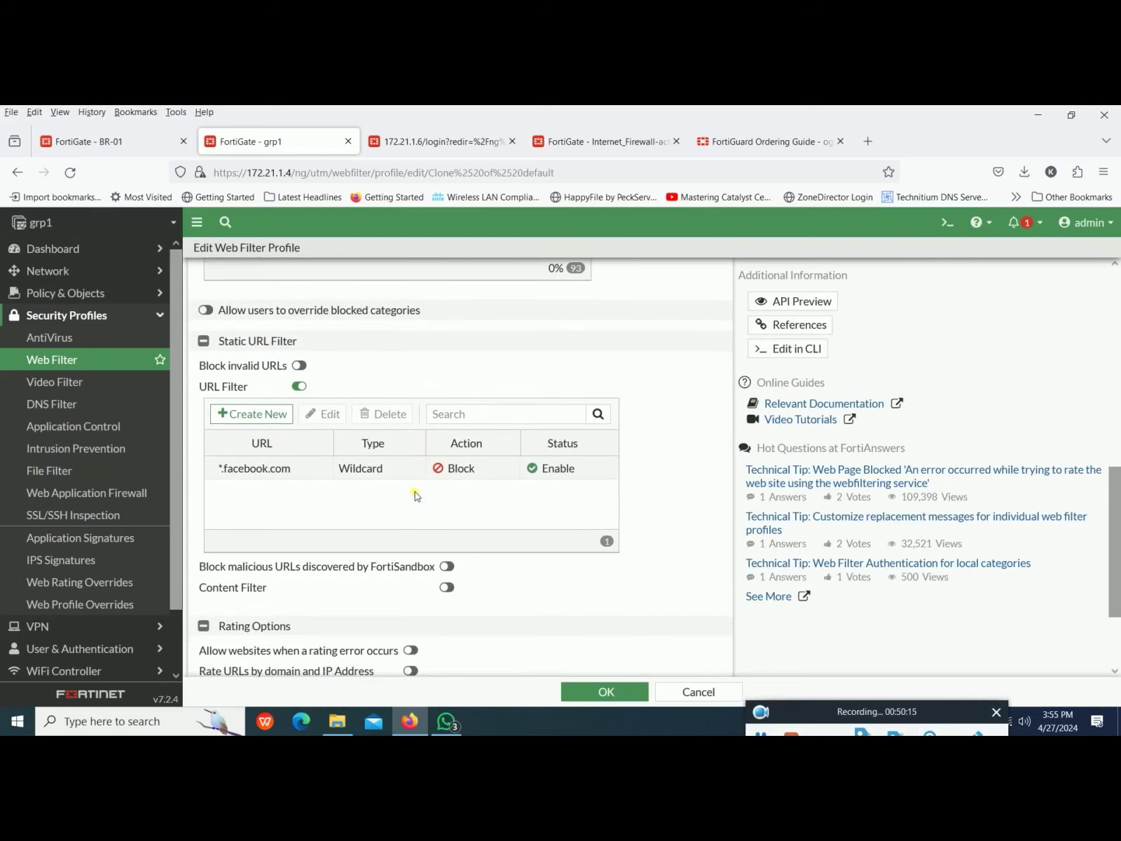
scroll(415, 494, "down", 1)
scroll(414, 492, "up", 1)
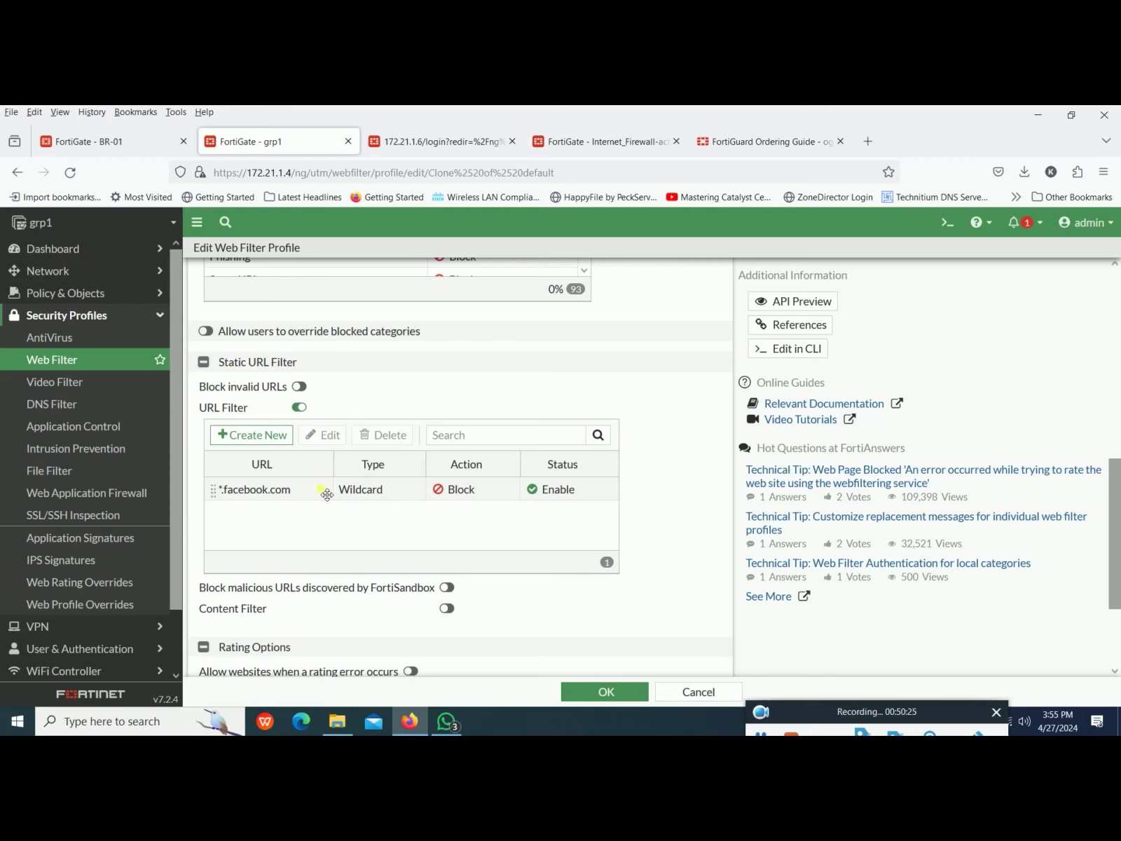
left_click(252, 435)
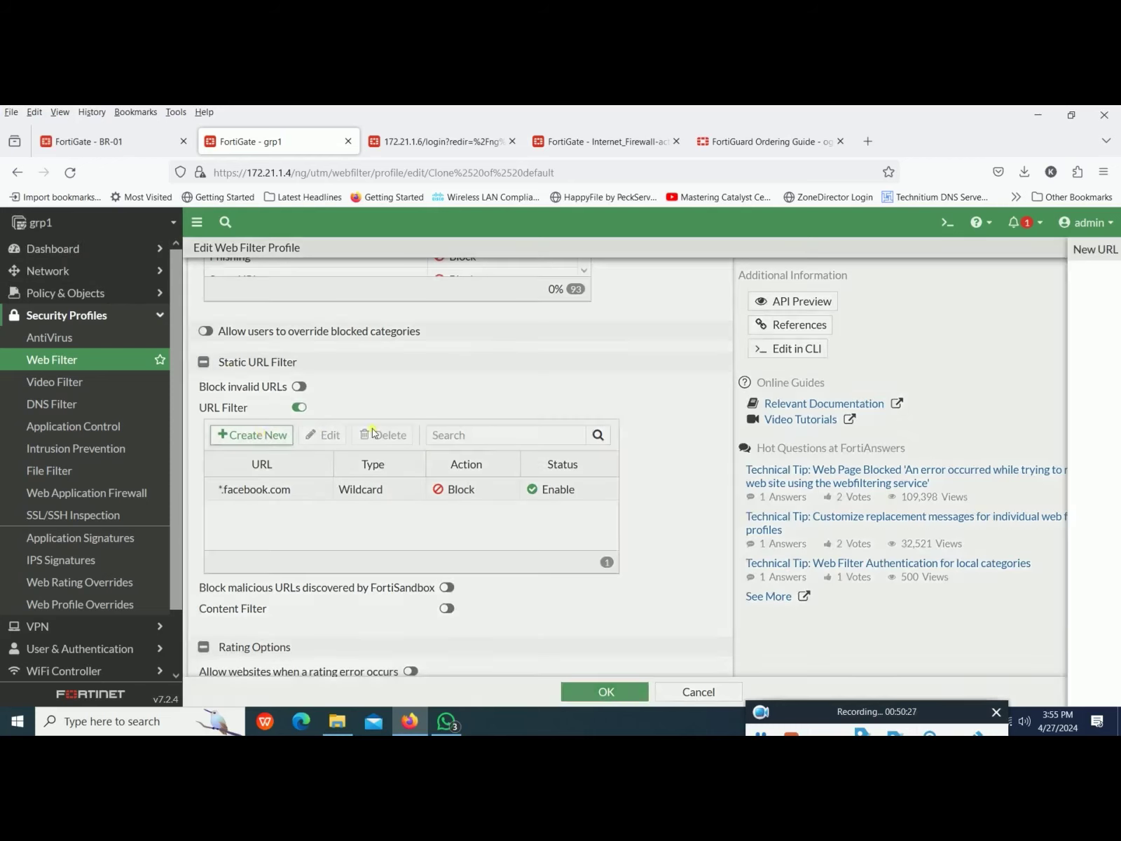
left_click(540, 291)
type("youtube")
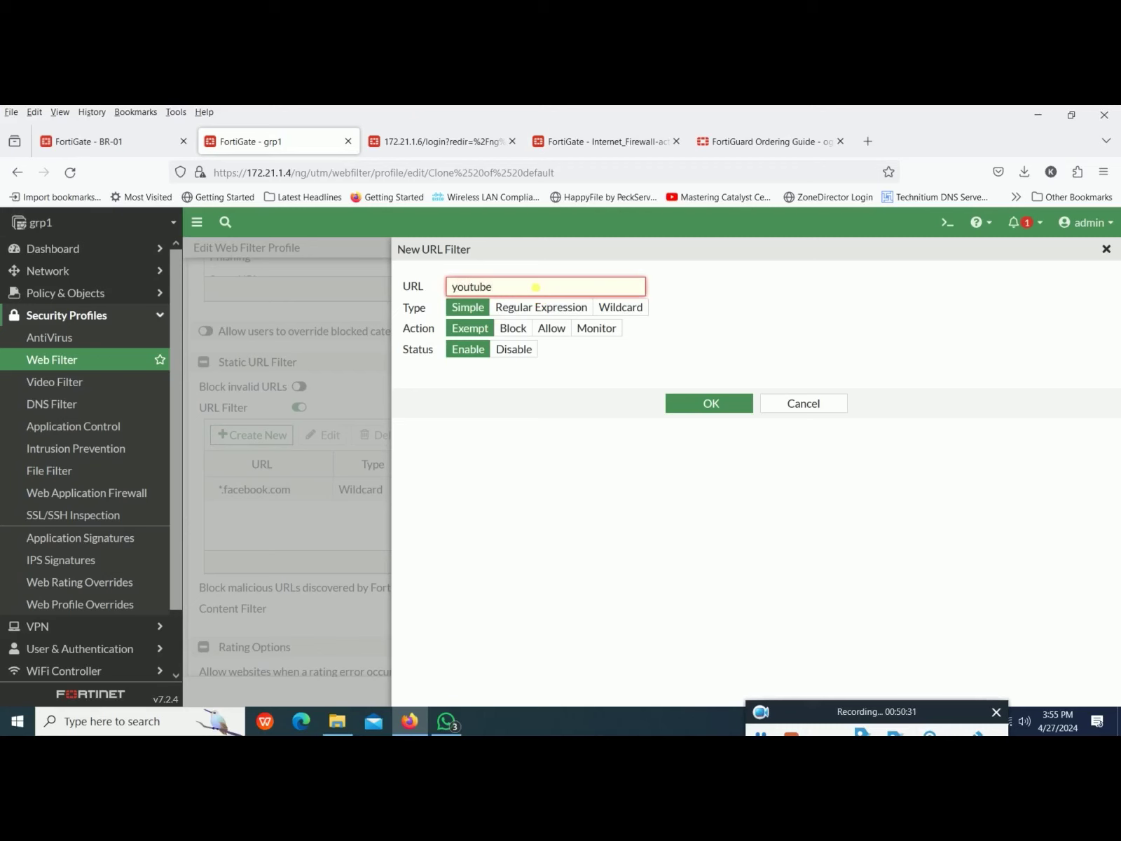
type(".com")
type("*")
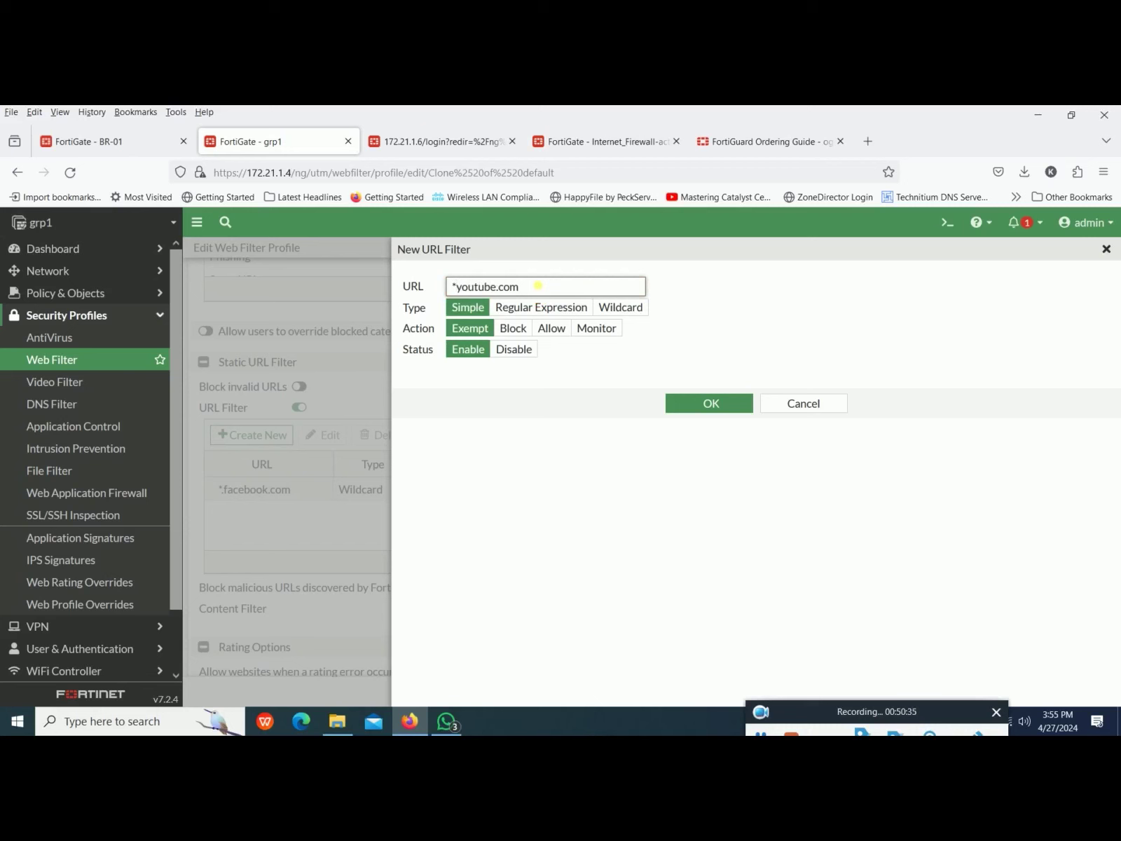
left_click(621, 307)
left_click(675, 402)
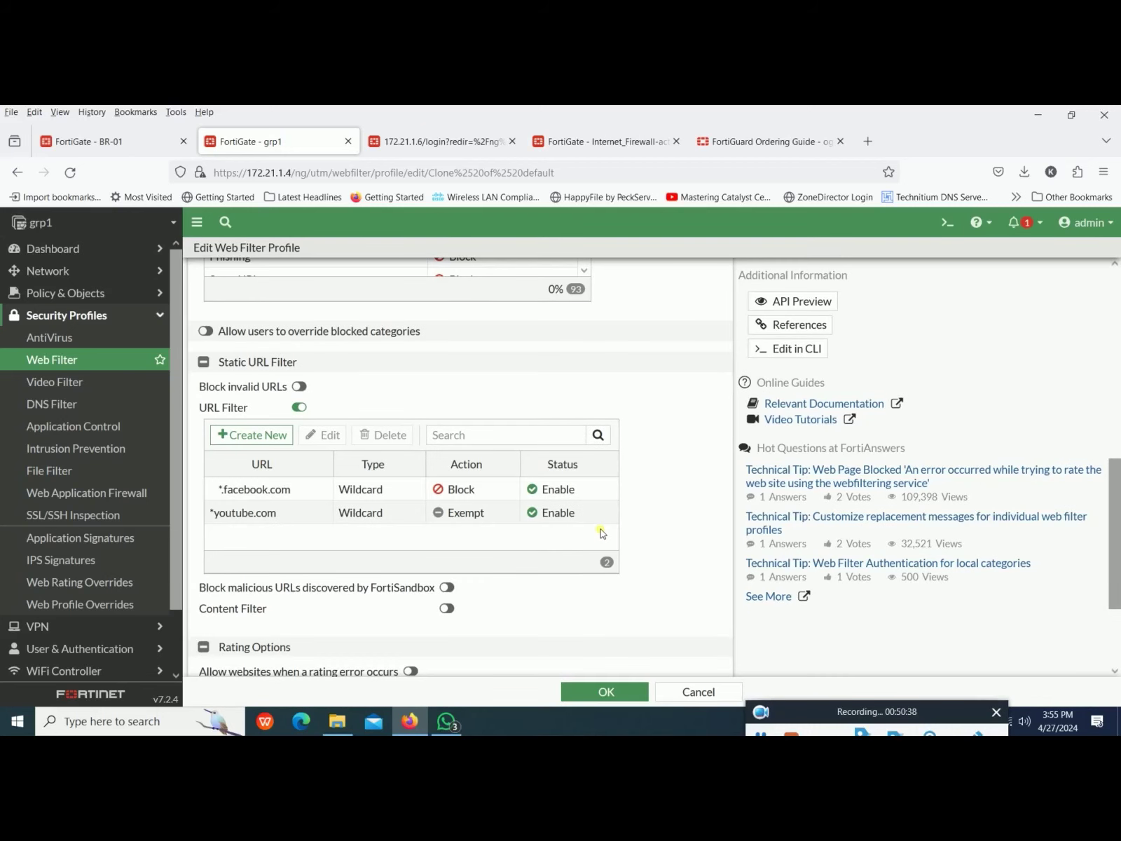
Step: Set the action of the *youtube.com URL filter entry to Block
right_click(478, 514)
left_click(503, 517)
left_click(513, 328)
left_click(683, 403)
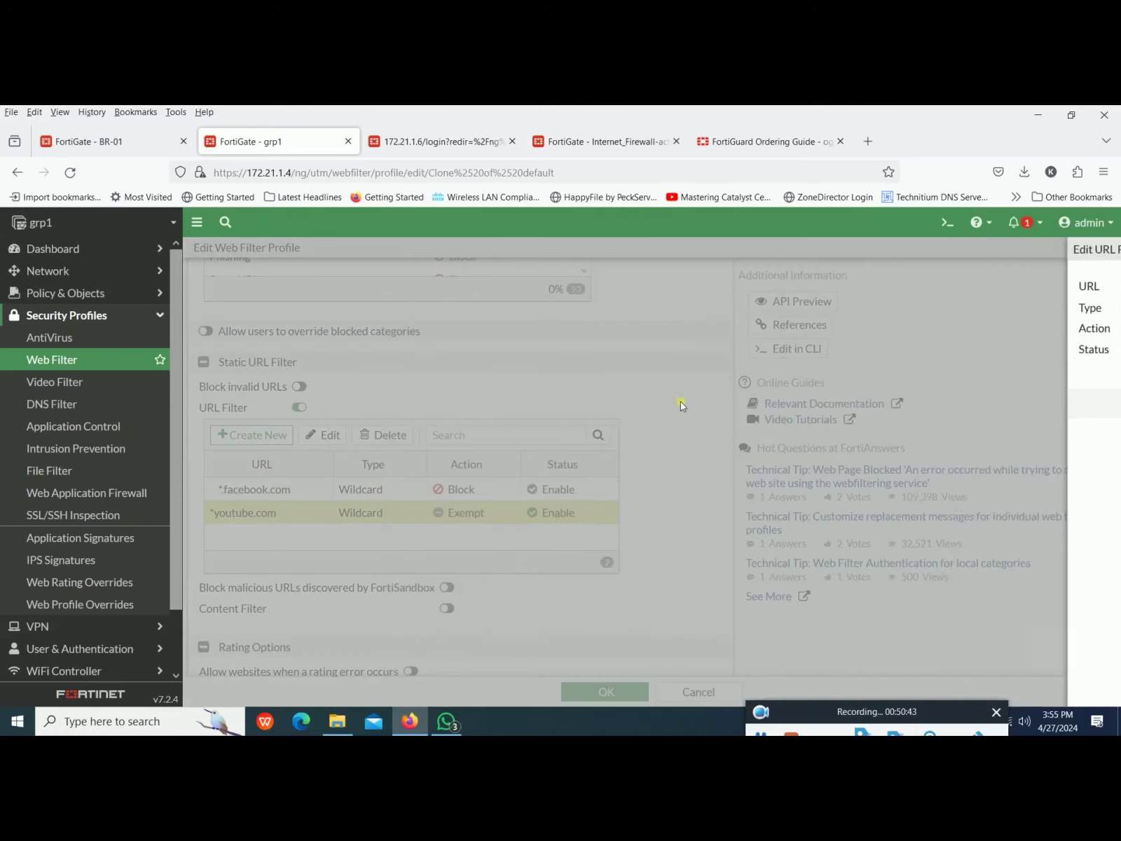
Step: Enable blocking of malicious URLs discovered by FortiSandbox and save the Clone of default profile
left_click(449, 587)
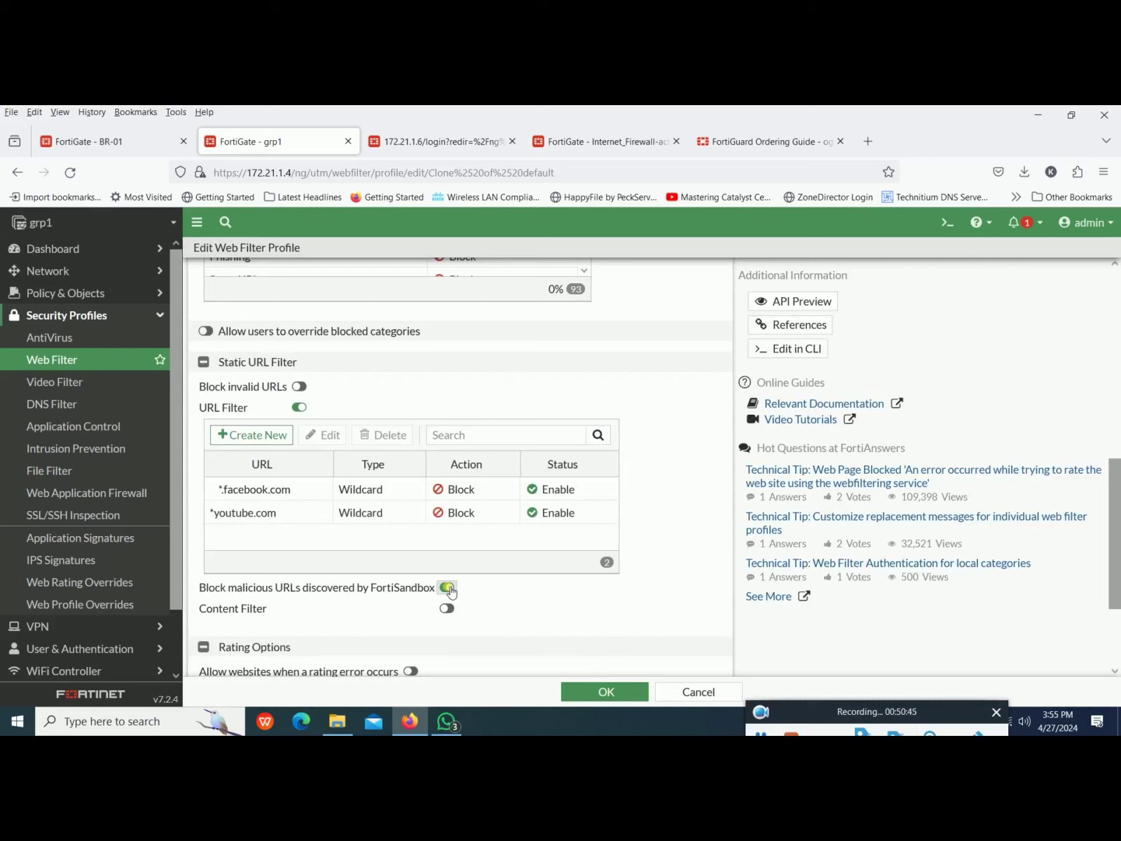
scroll(491, 477, "up", 3)
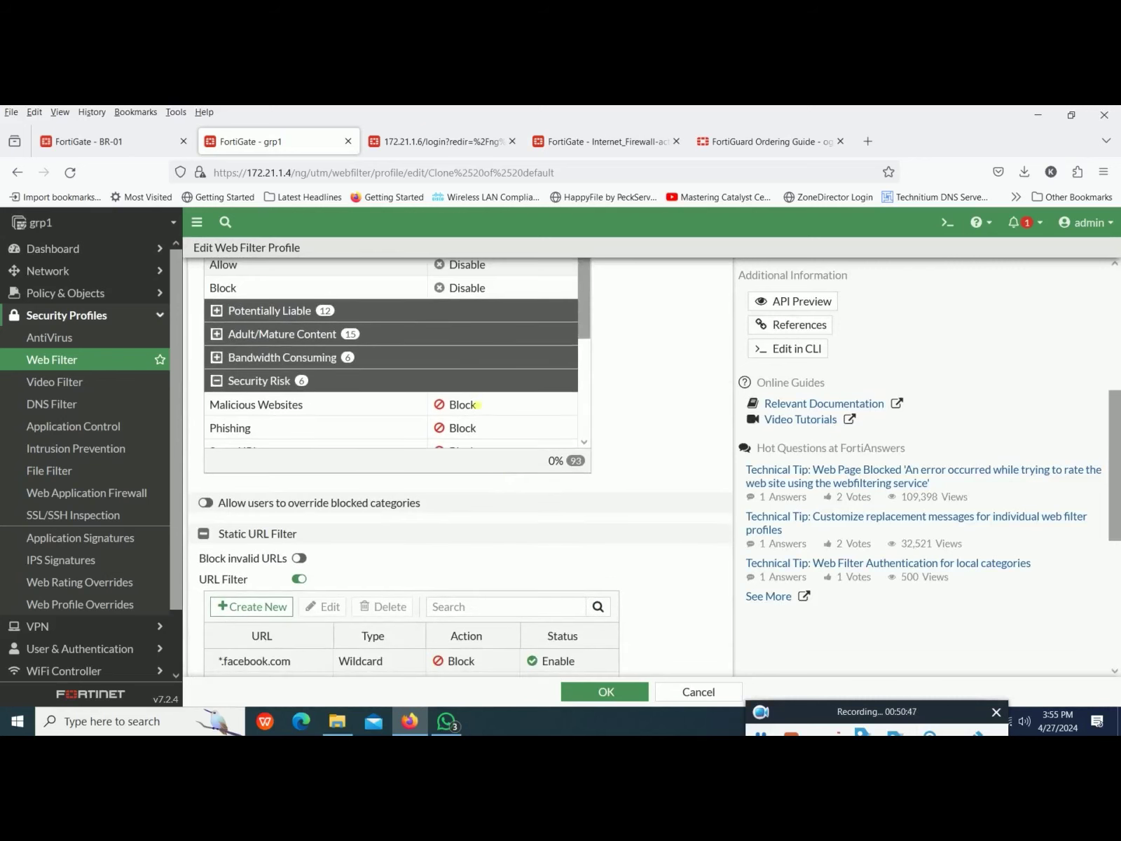
left_click(217, 380)
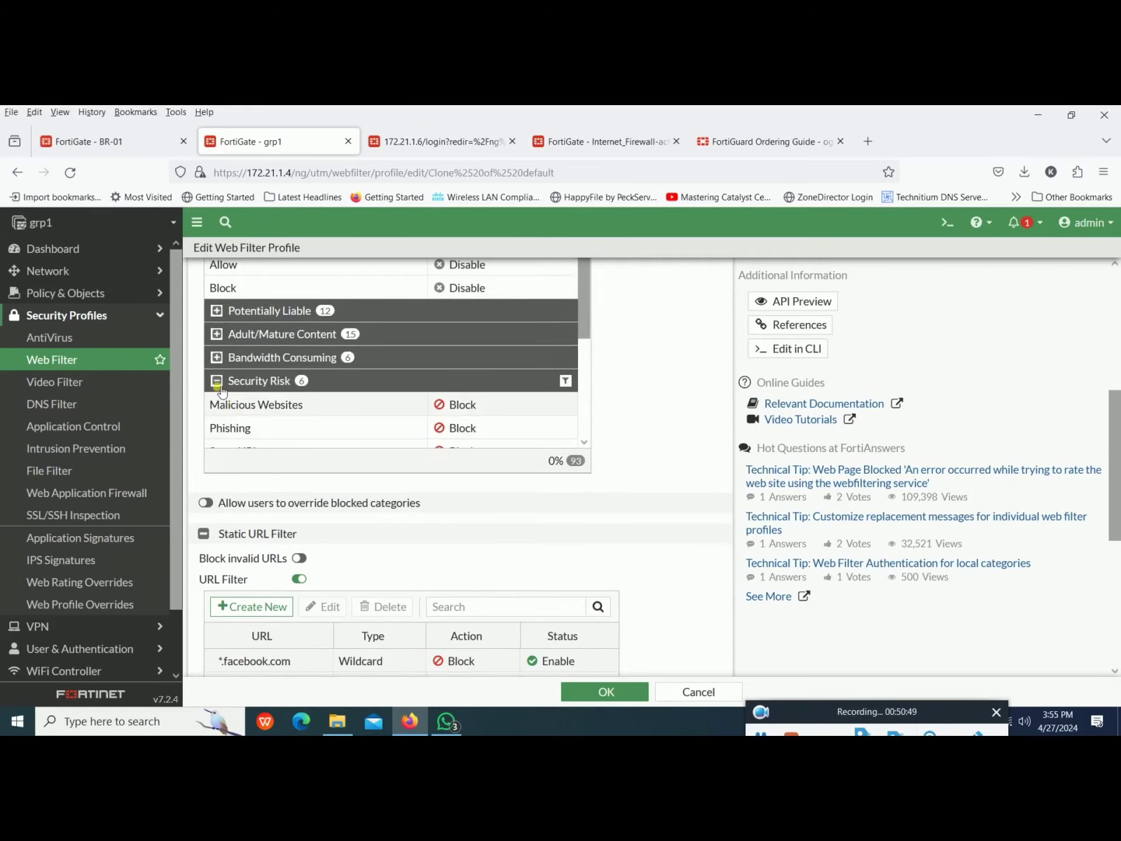
scroll(481, 547, "down", 3)
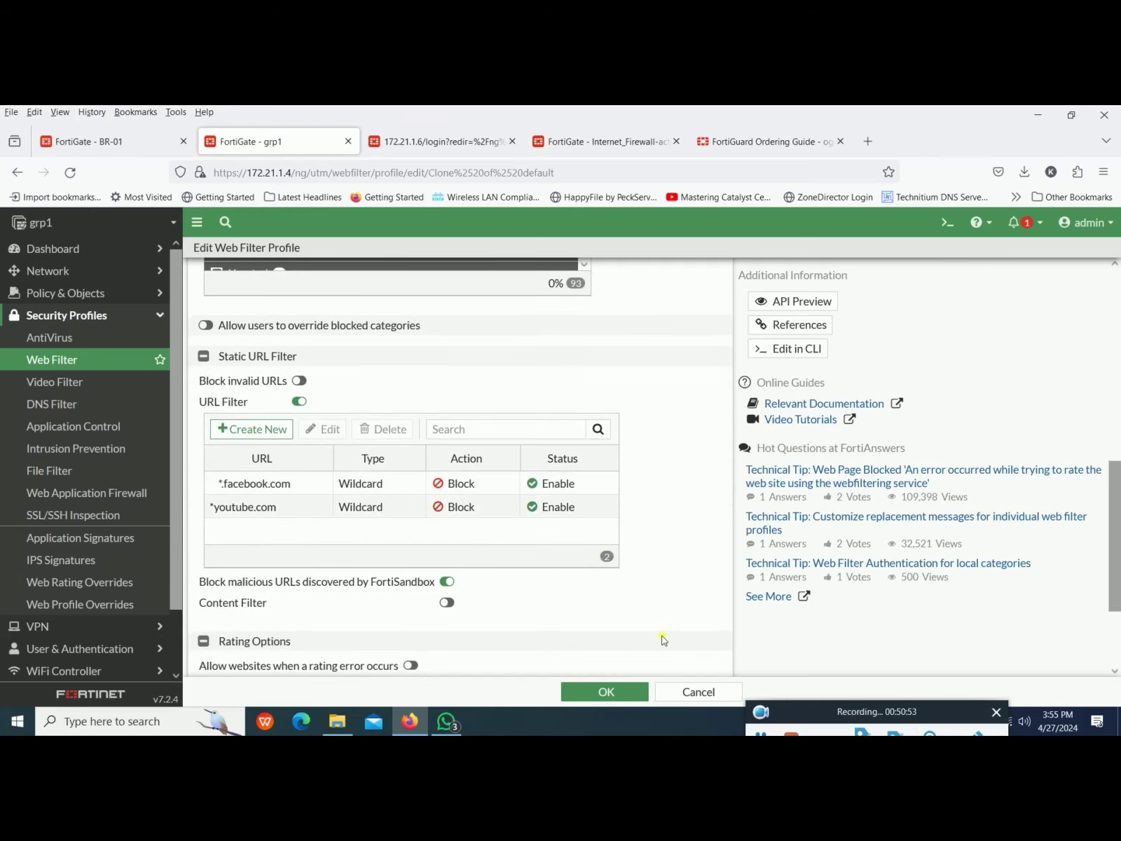
left_click(630, 691)
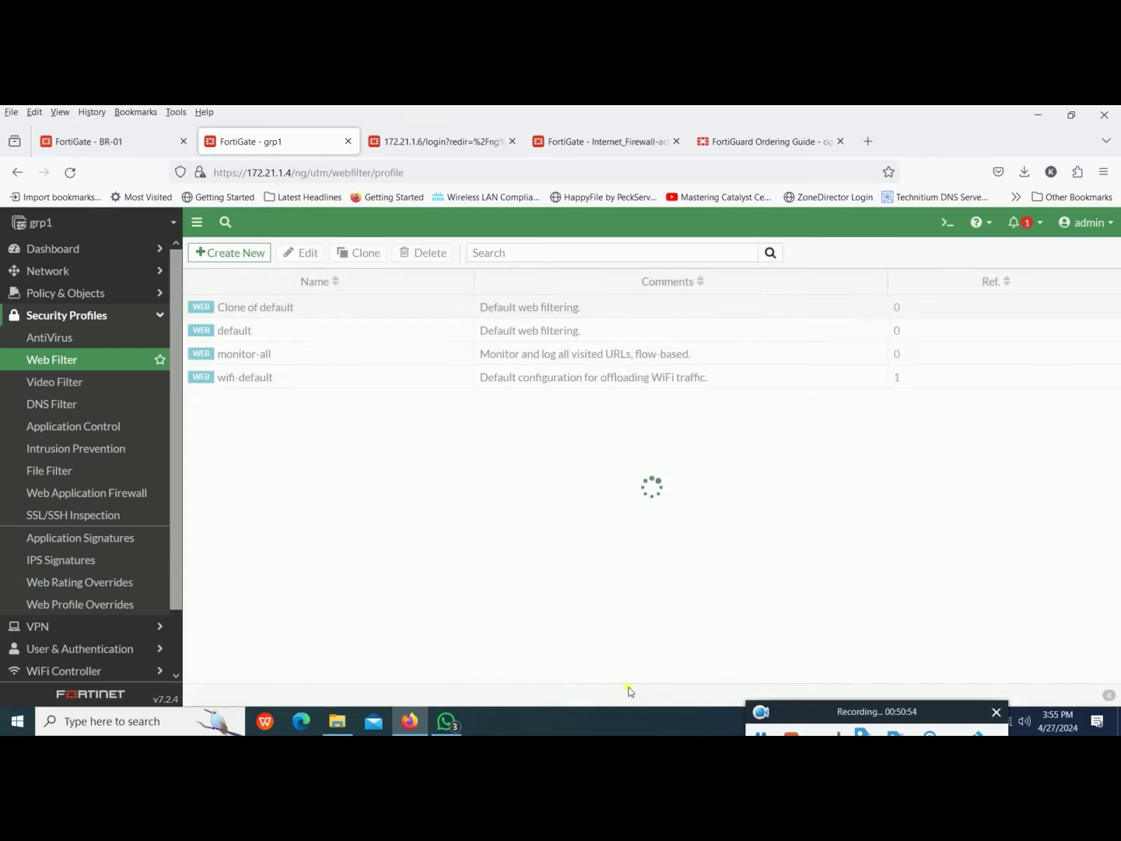
left_click(275, 309)
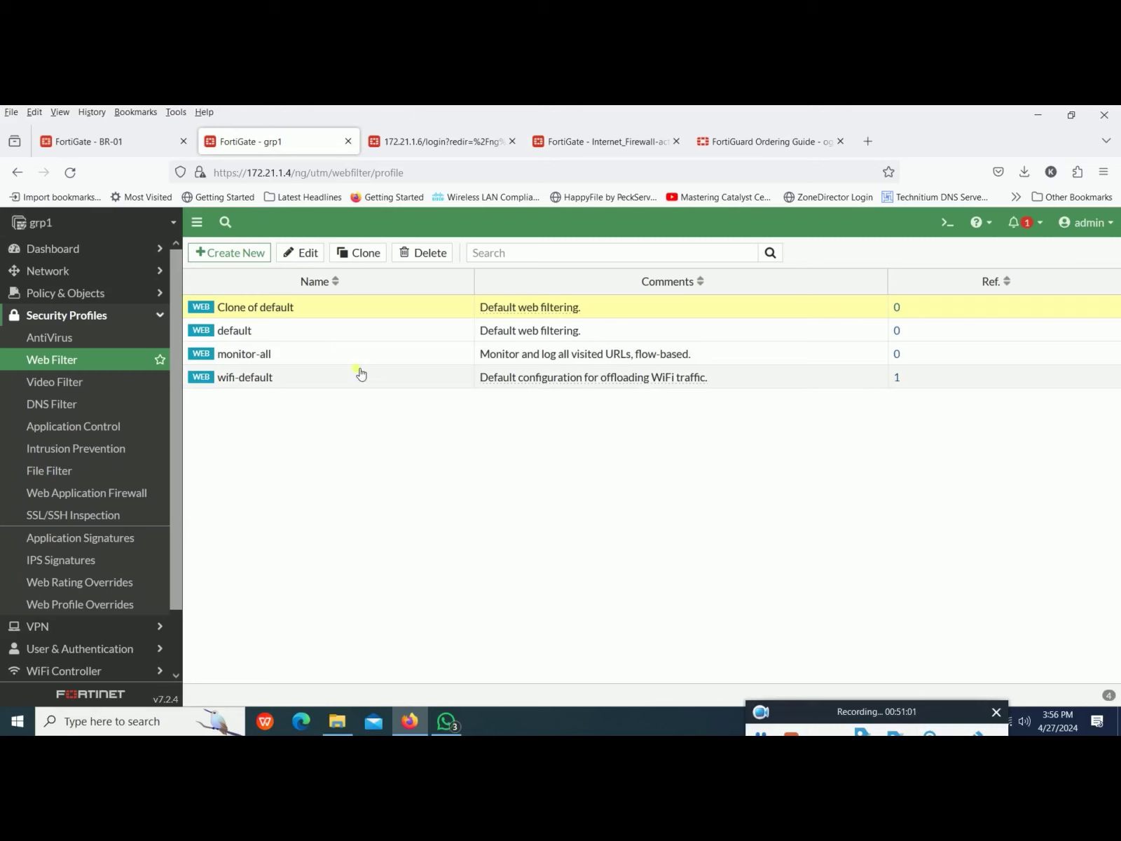
right_click(282, 317)
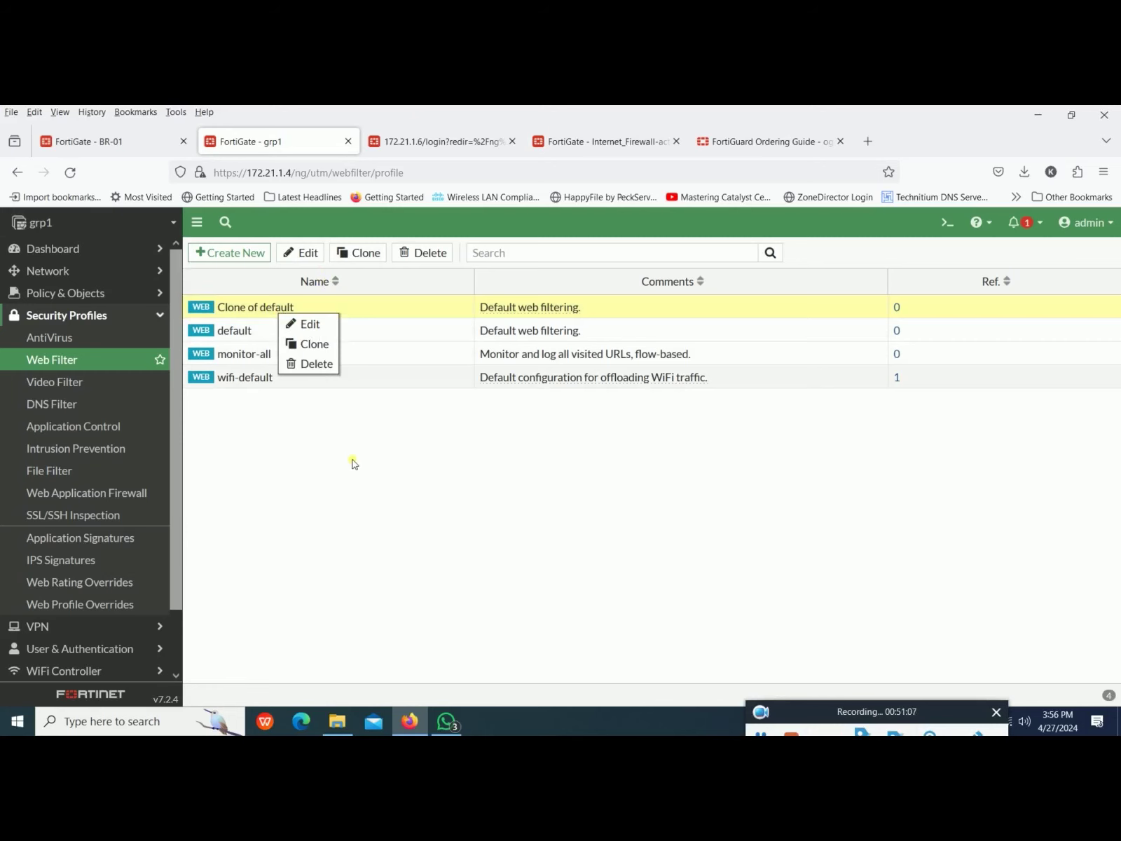
left_click(419, 472)
double_click(233, 340)
left_click(128, 364)
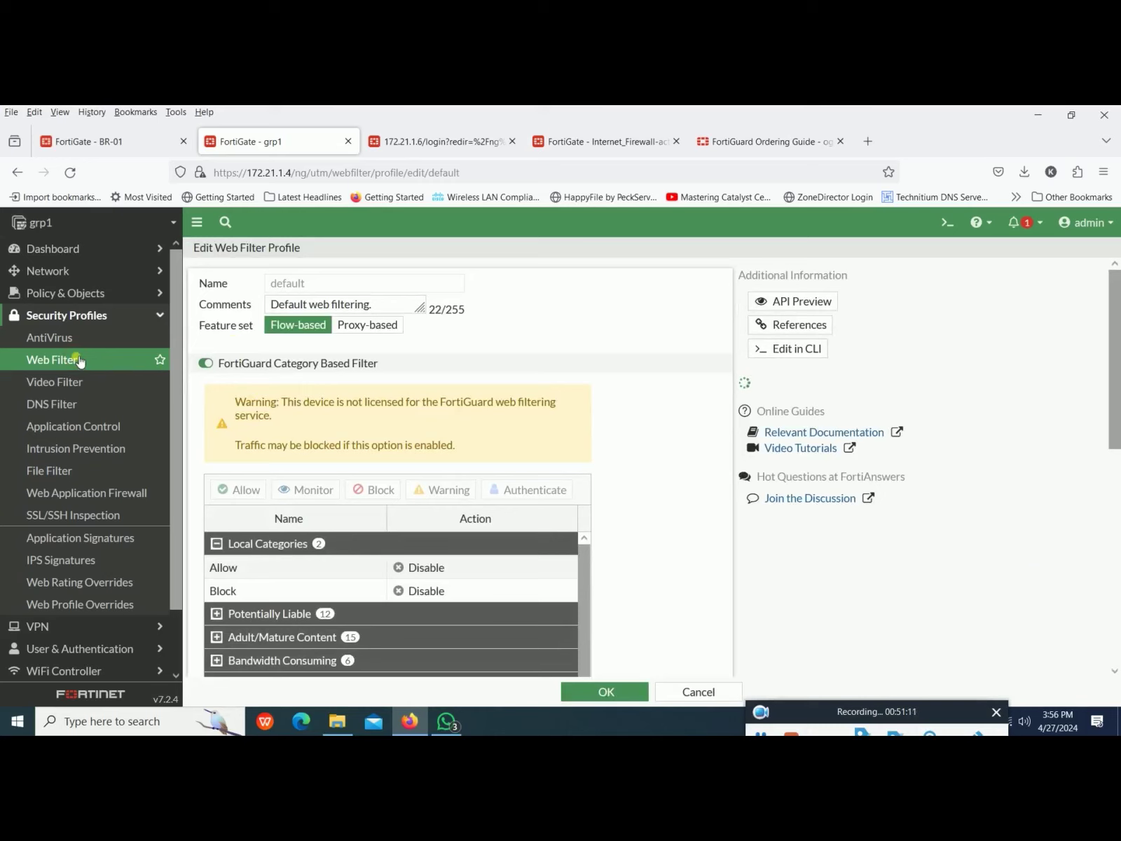
left_click(254, 332)
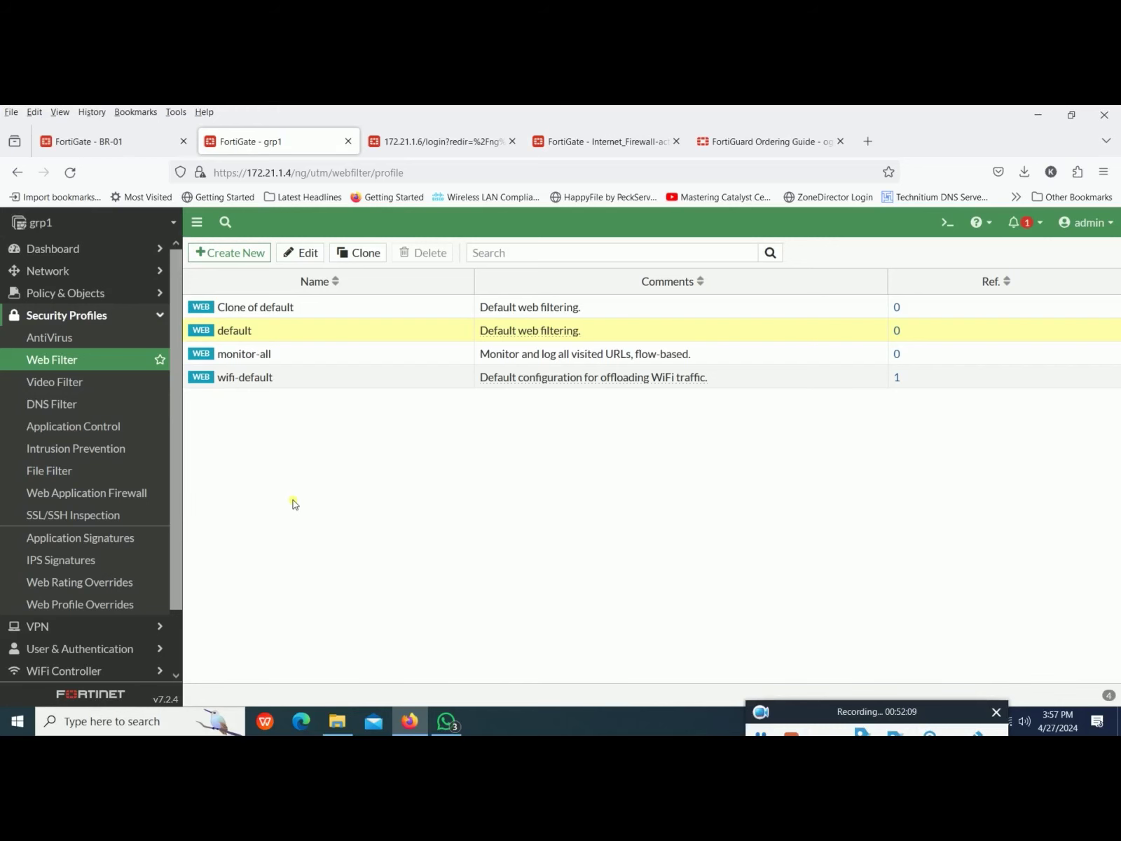
Step: Reopen the Clone of default web filter profile and review its category groups and static URL filter entries
left_click(102, 366)
double_click(308, 308)
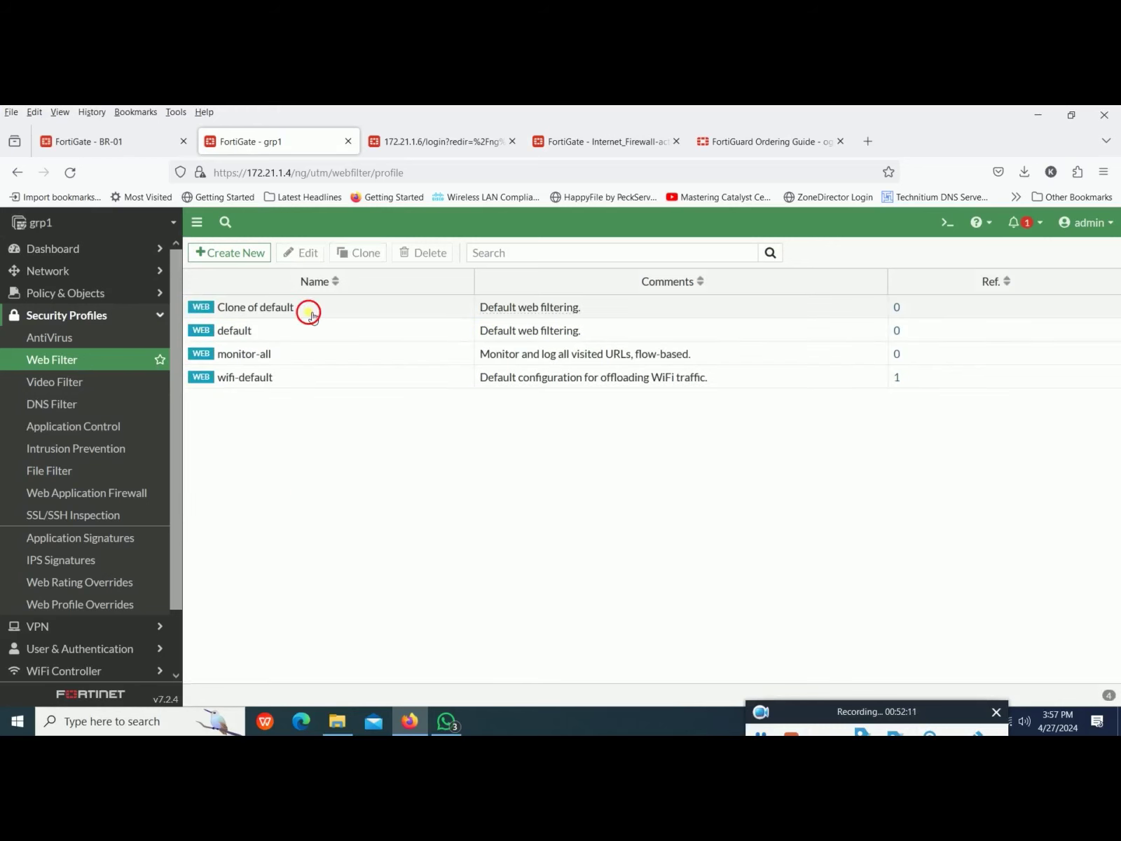
scroll(370, 603, "down", 1)
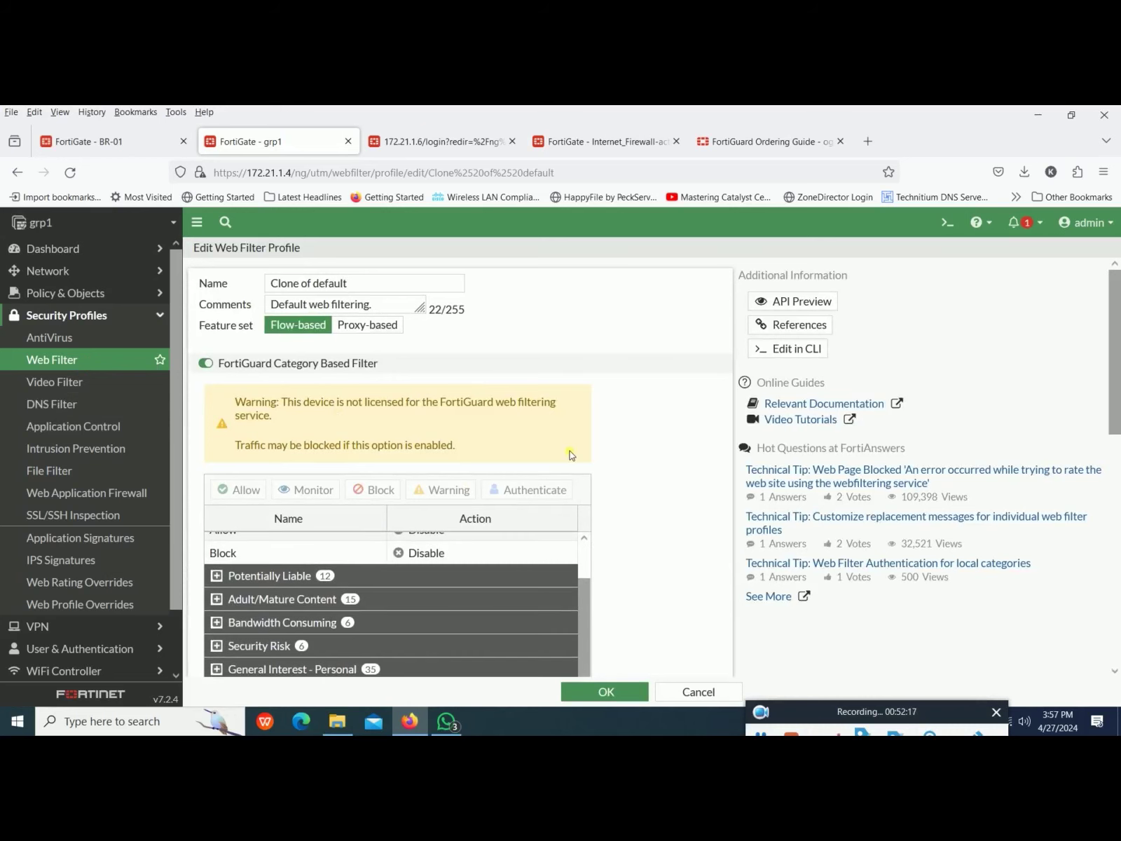
scroll(569, 454, "down", 5)
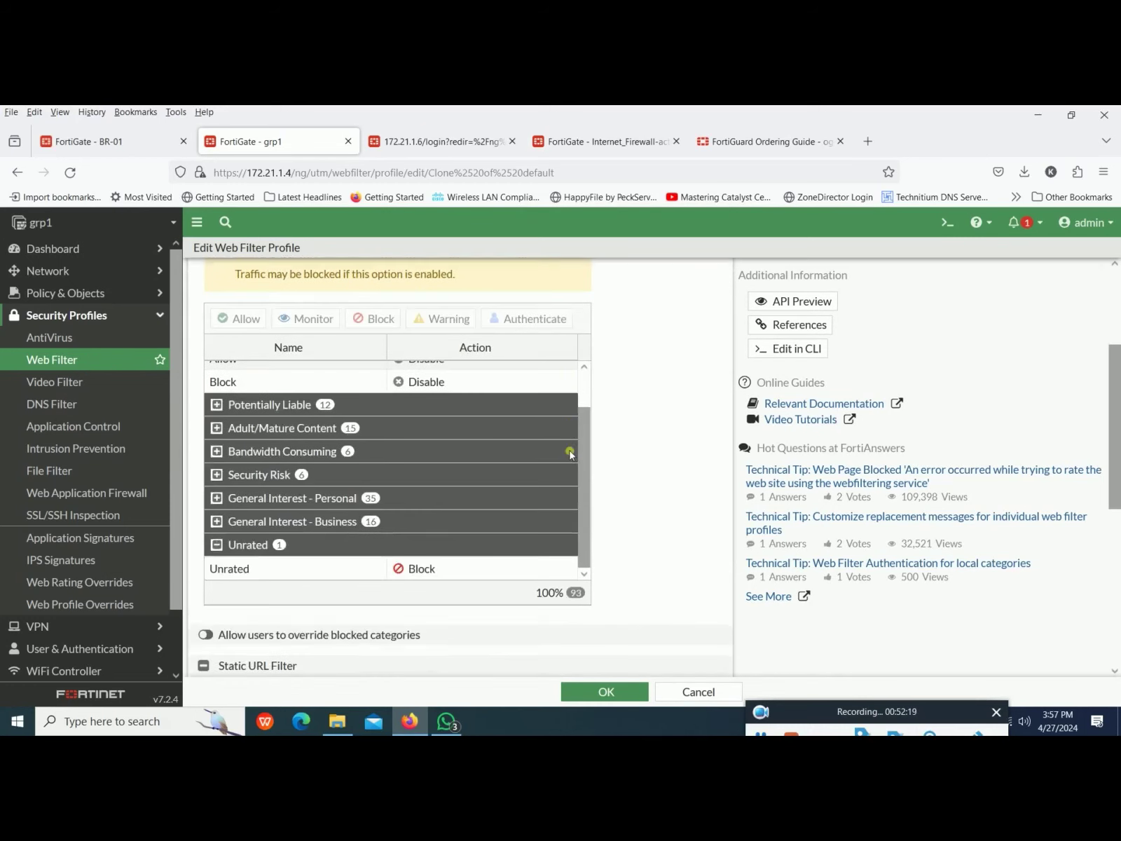
scroll(569, 454, "down", 1)
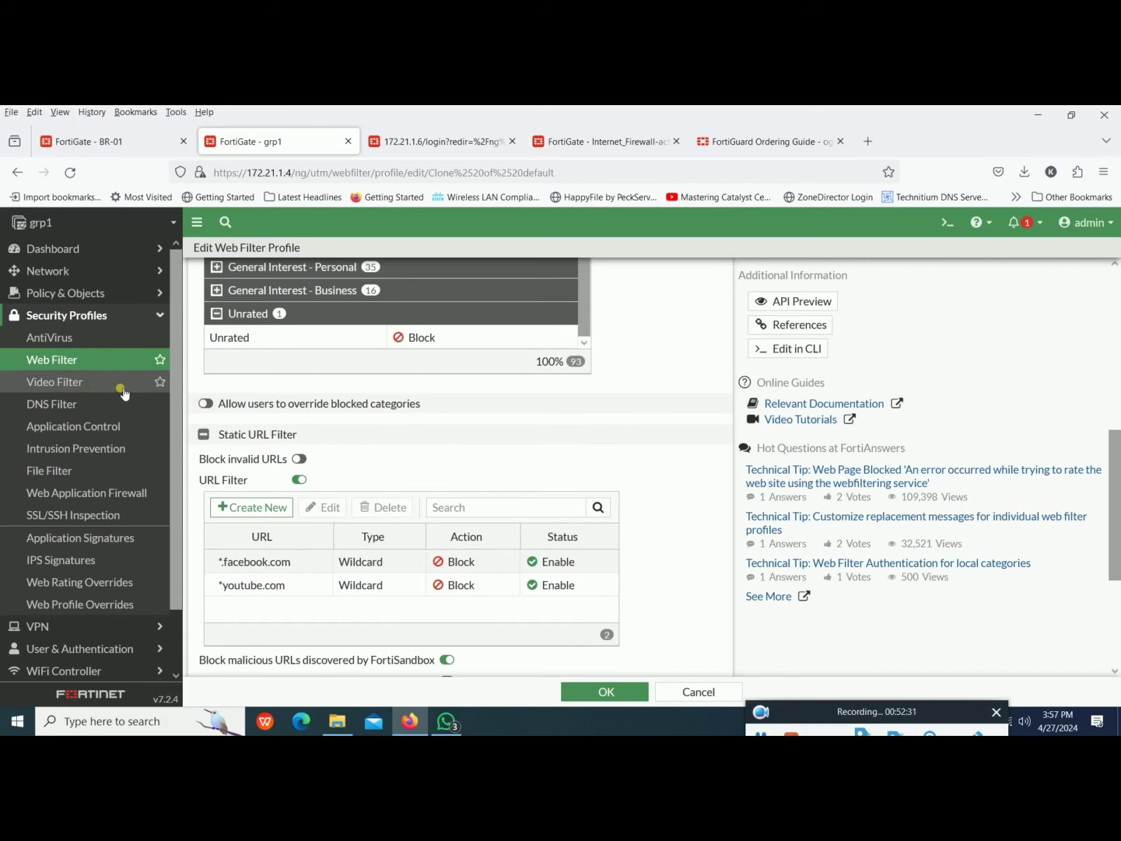
Step: Start a new video filter profile and examine its FortiGuard category actions and YouTube channel override list
left_click(101, 385)
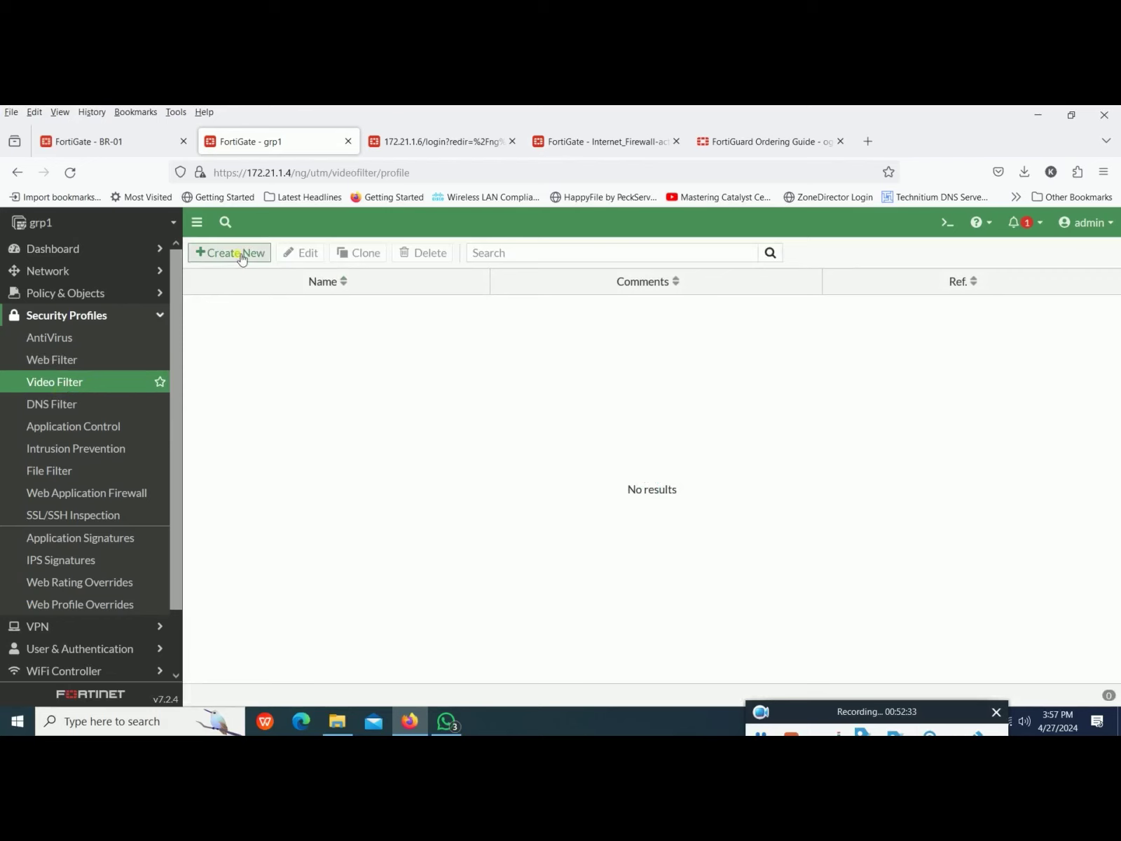
left_click(240, 254)
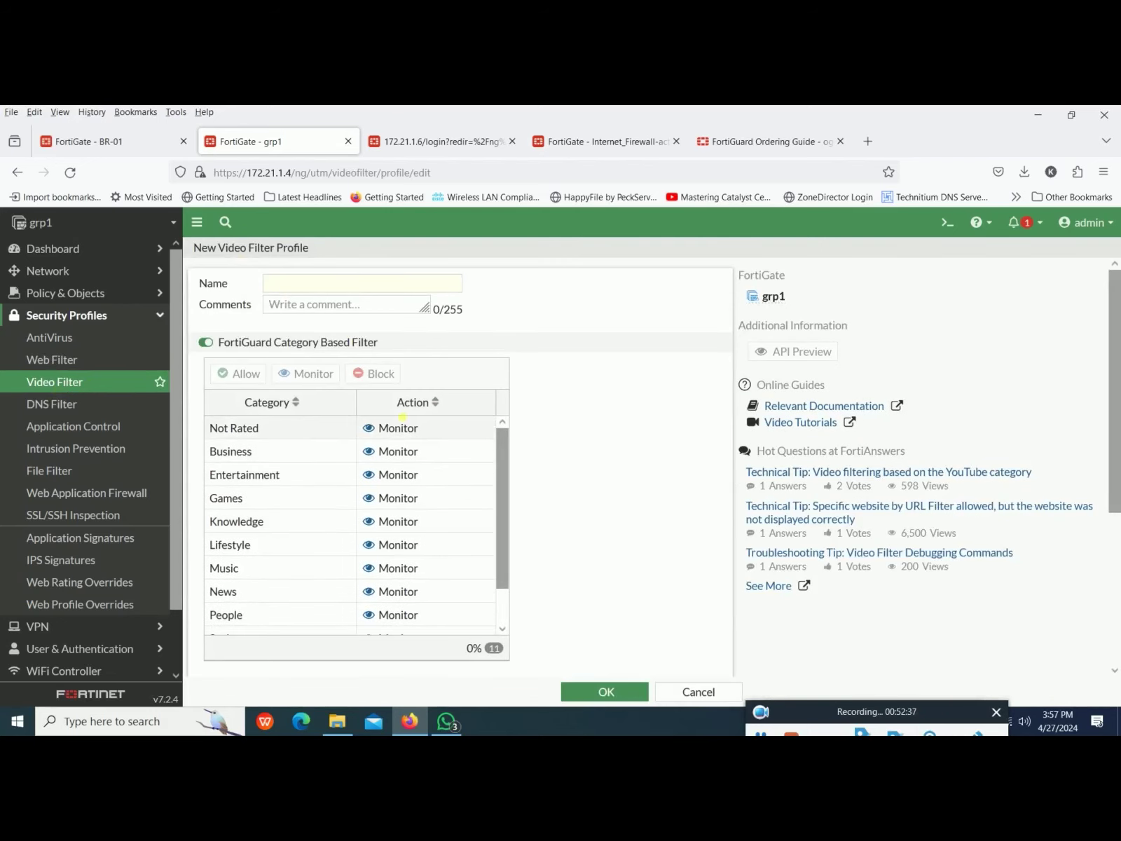
scroll(446, 493, "down", 2)
scroll(611, 529, "down", 3)
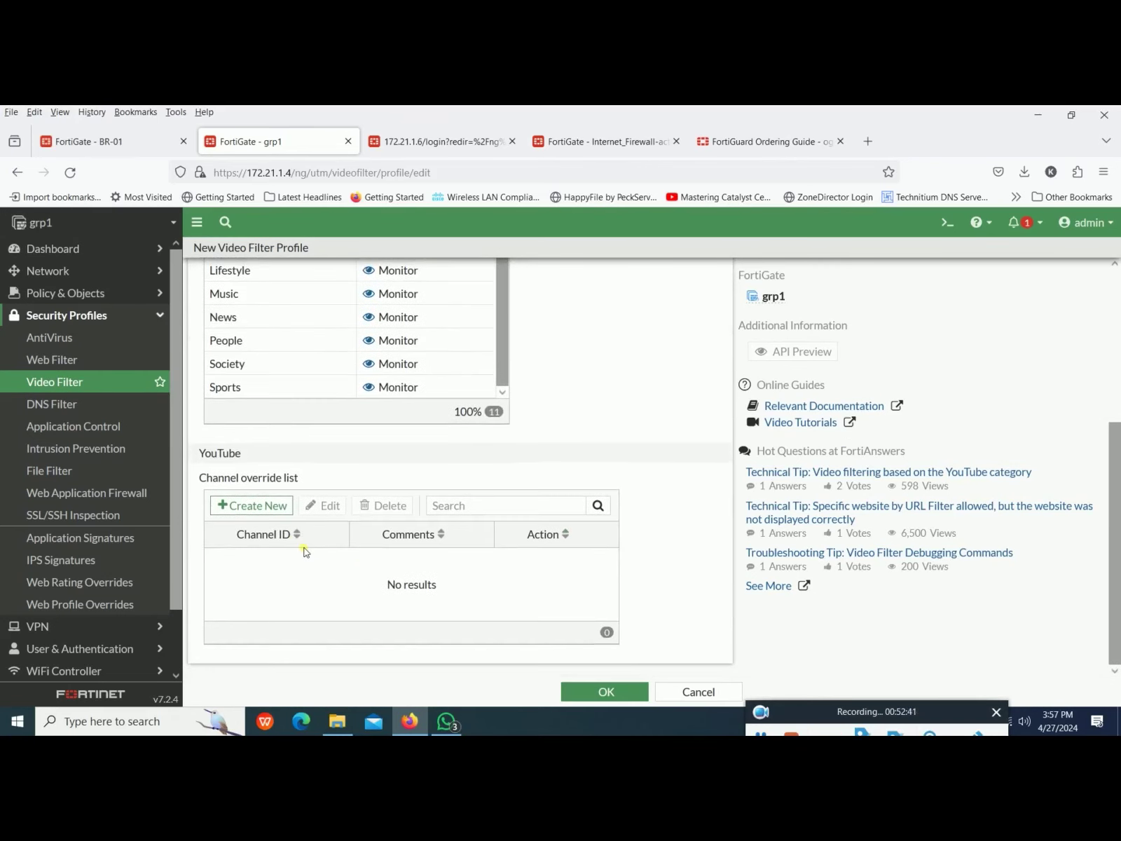
Step: Open a new YouTube channel override entry to examine its Channel ID and action options, and cancel it
left_click(277, 511)
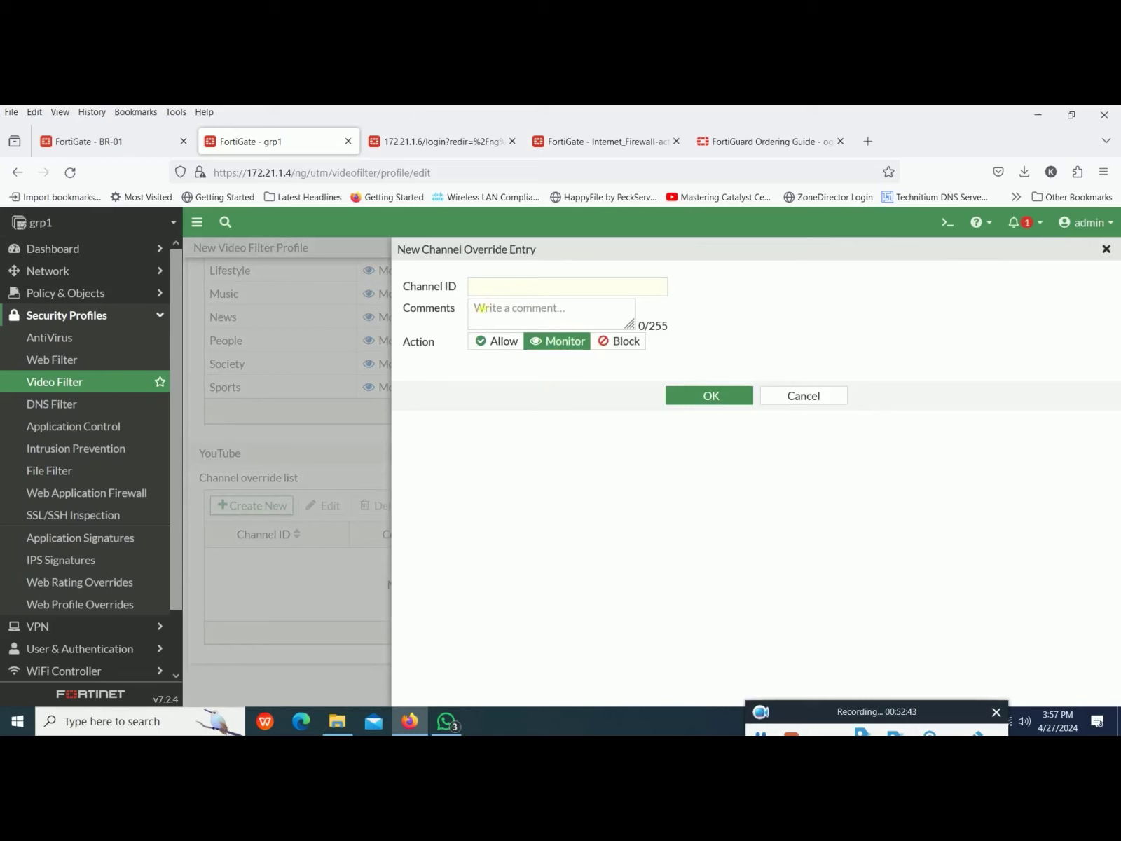
left_click(549, 292)
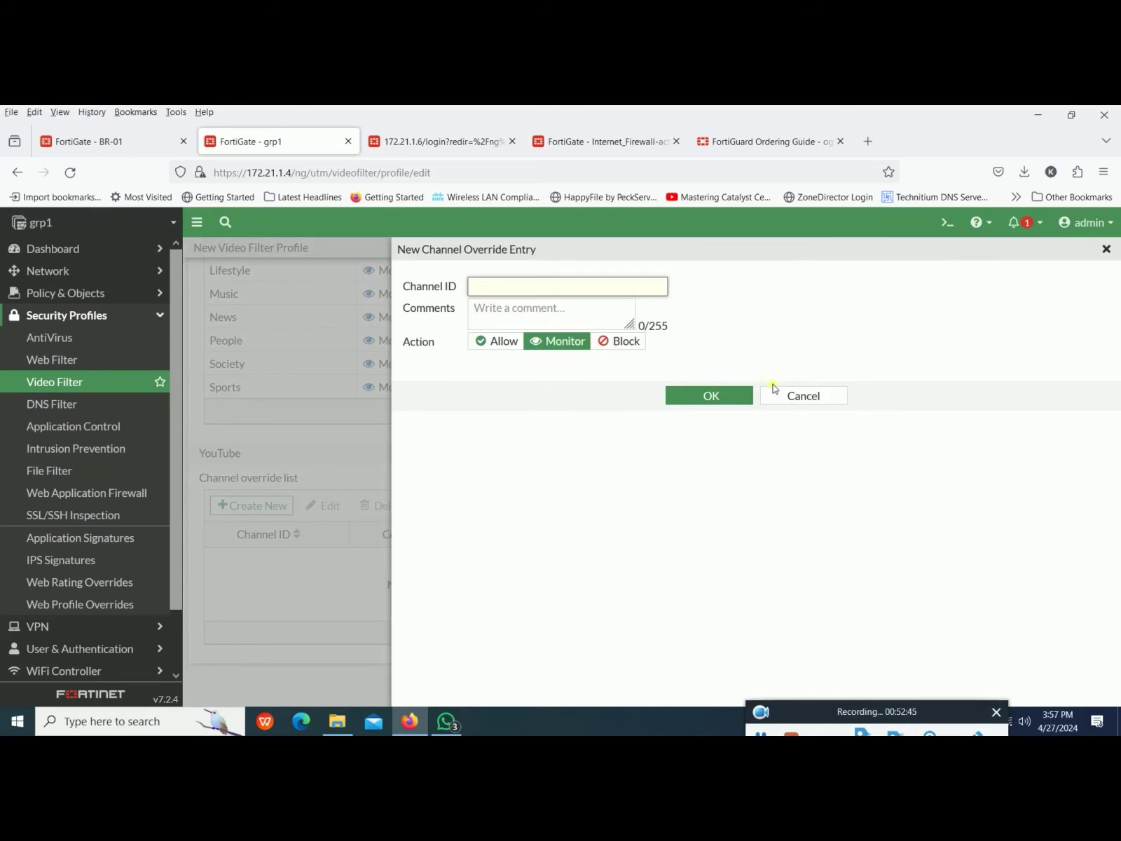
left_click(793, 396)
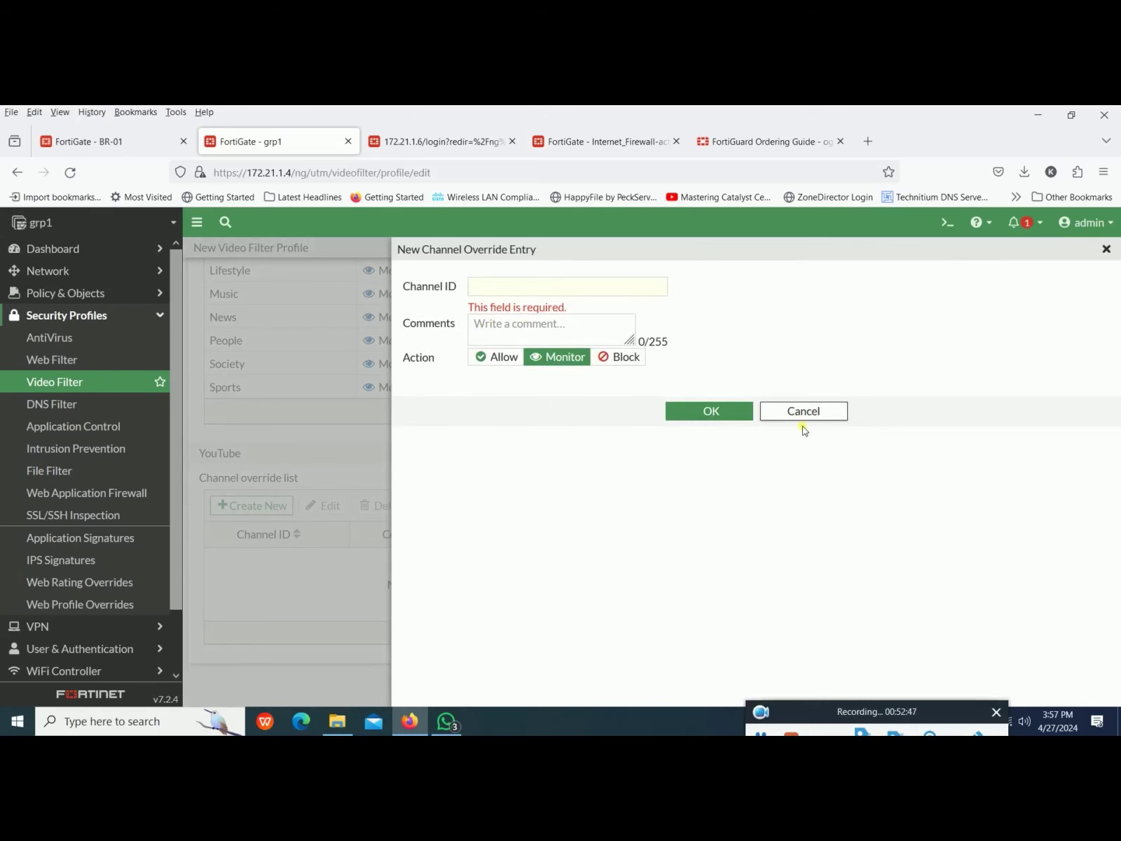
left_click(803, 413)
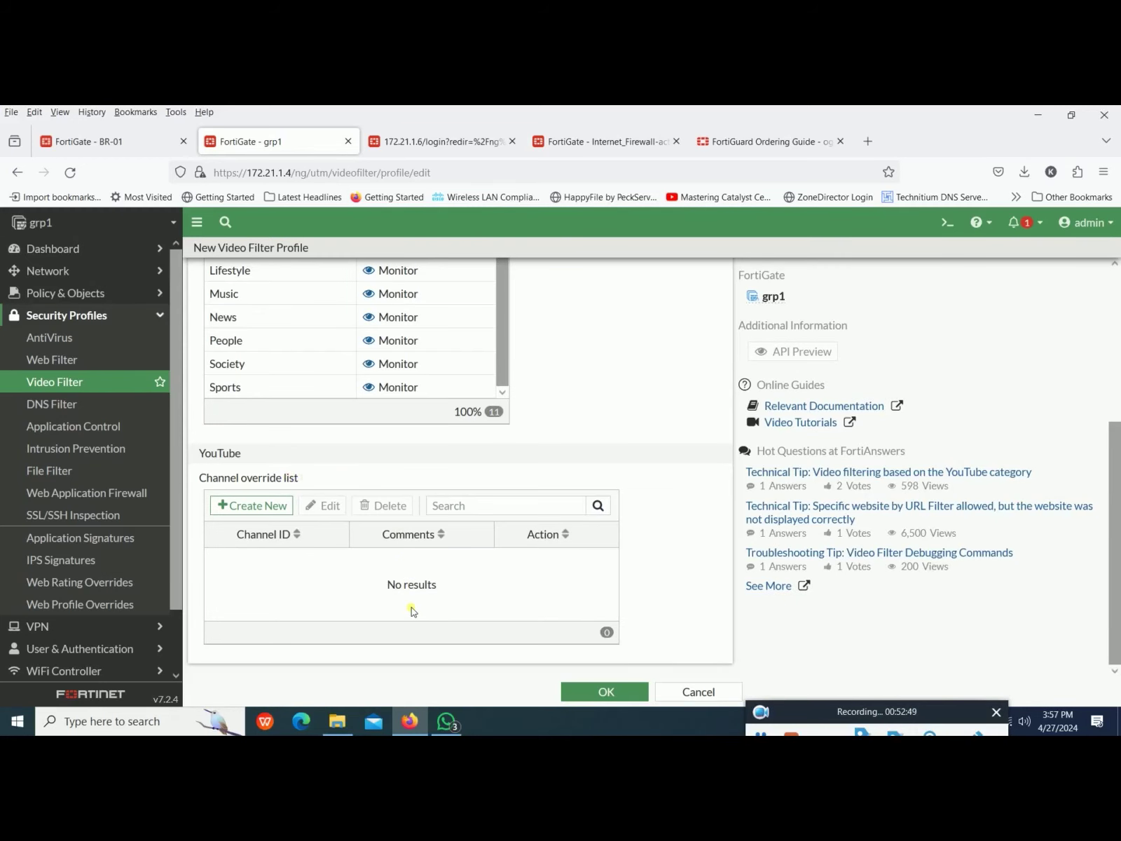
scroll(412, 606, "up", 2)
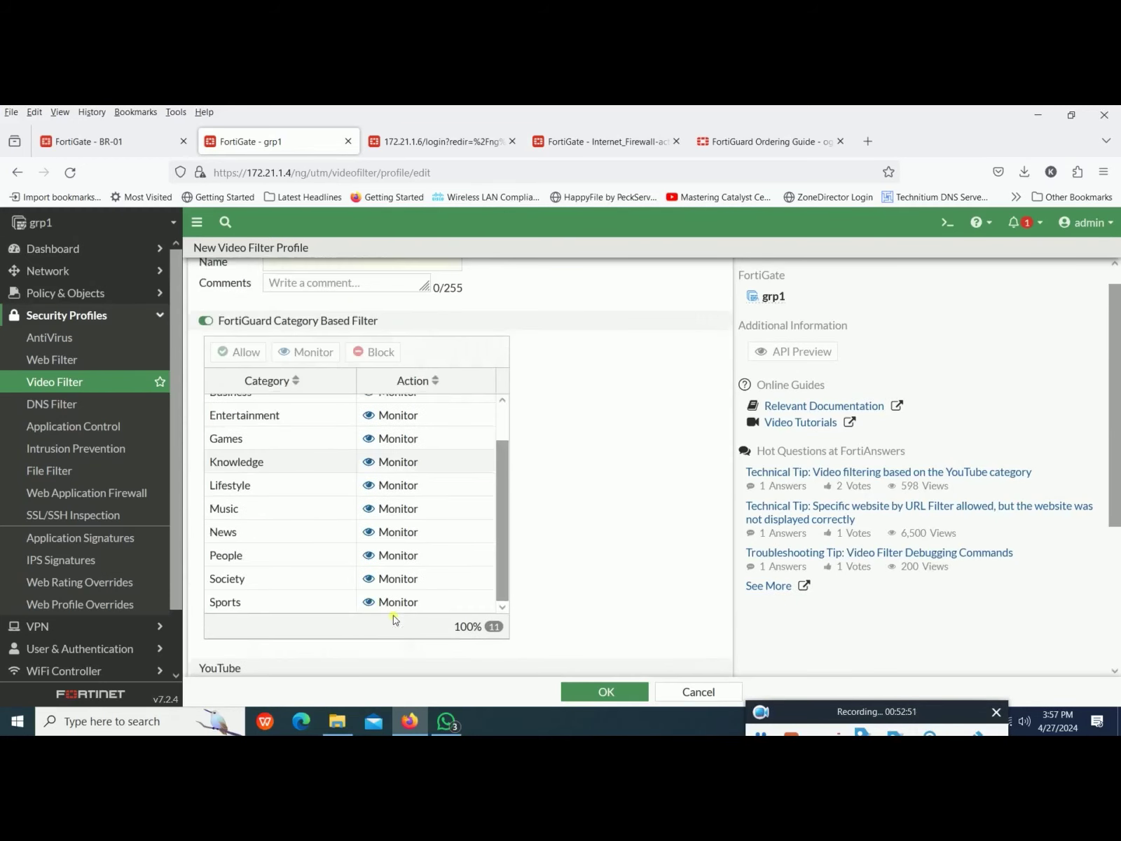
Step: Examine the FortiGuard video categories and their actions in the new video filter profile, from Not Rated to Sports
scroll(393, 617, "up", 2)
scroll(329, 472, "up", 1)
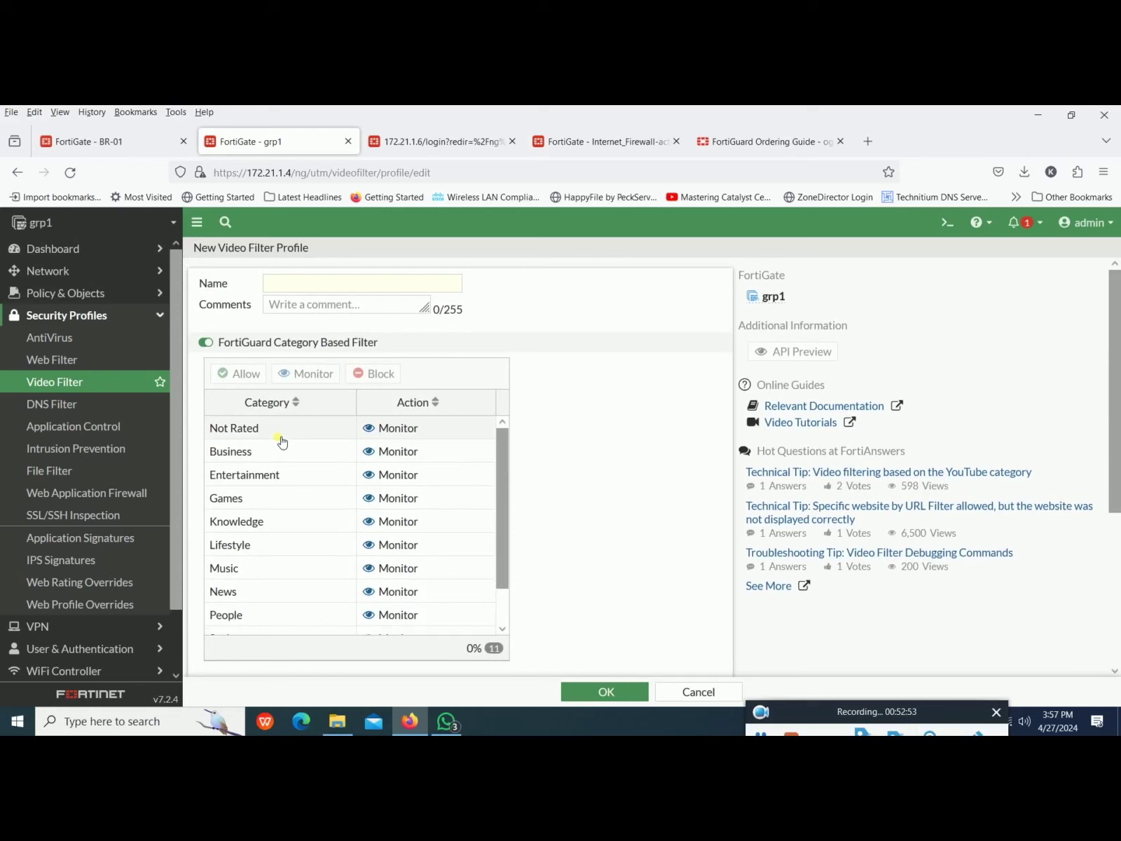
scroll(366, 500, "down", 1)
scroll(365, 501, "up", 1)
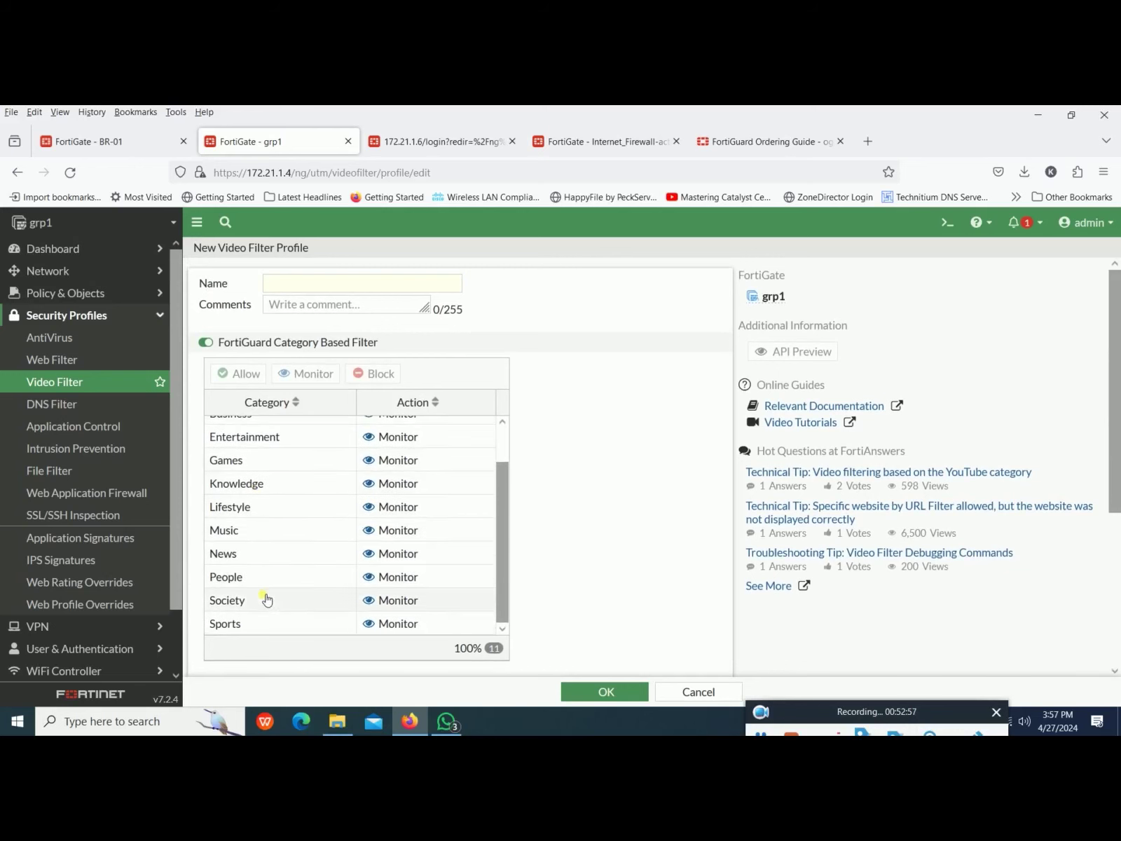
scroll(267, 599, "up", 1)
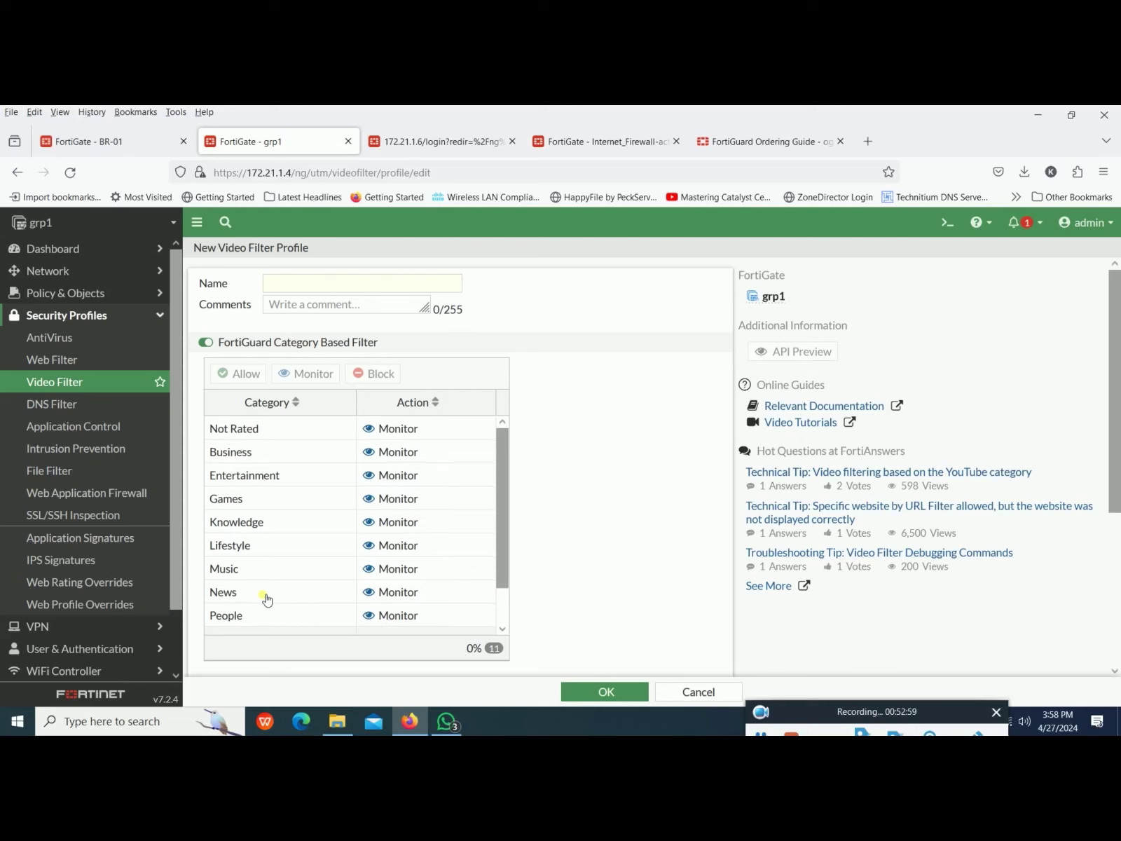
left_click(242, 552)
scroll(276, 561, "down", 3)
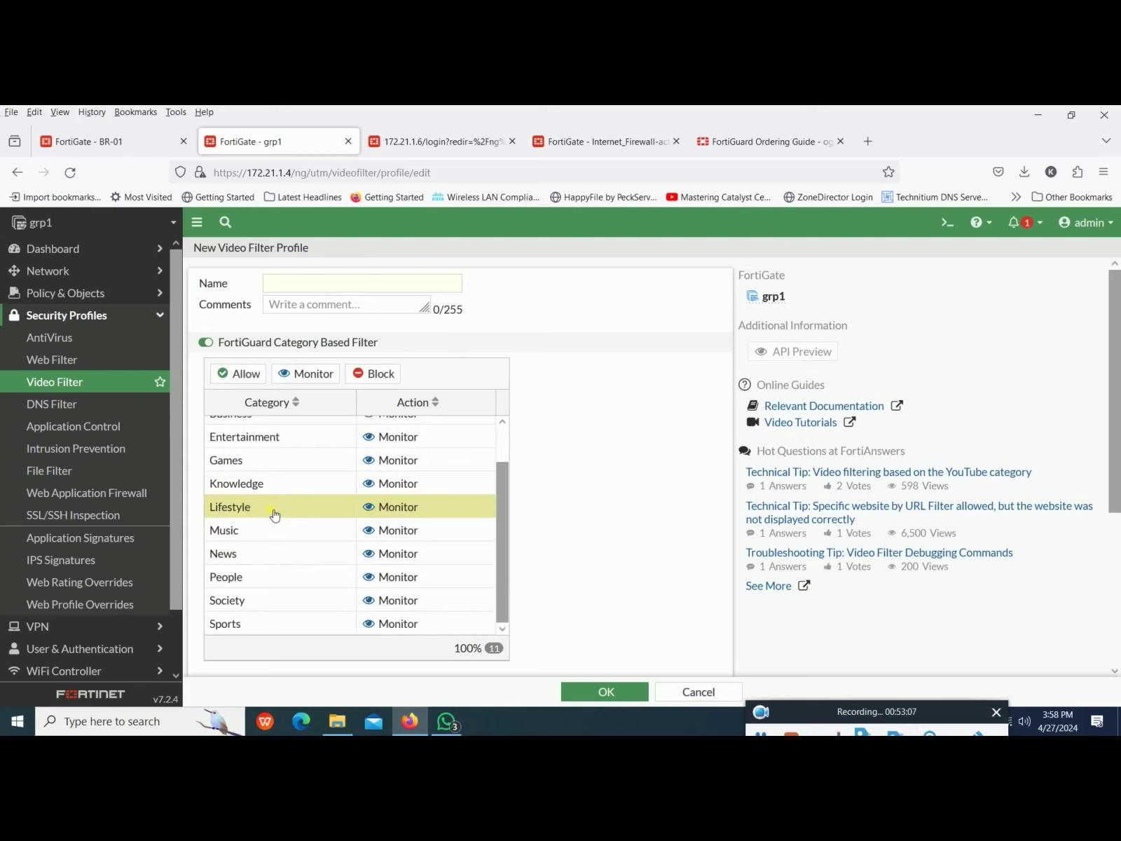
scroll(274, 515, "up", 2)
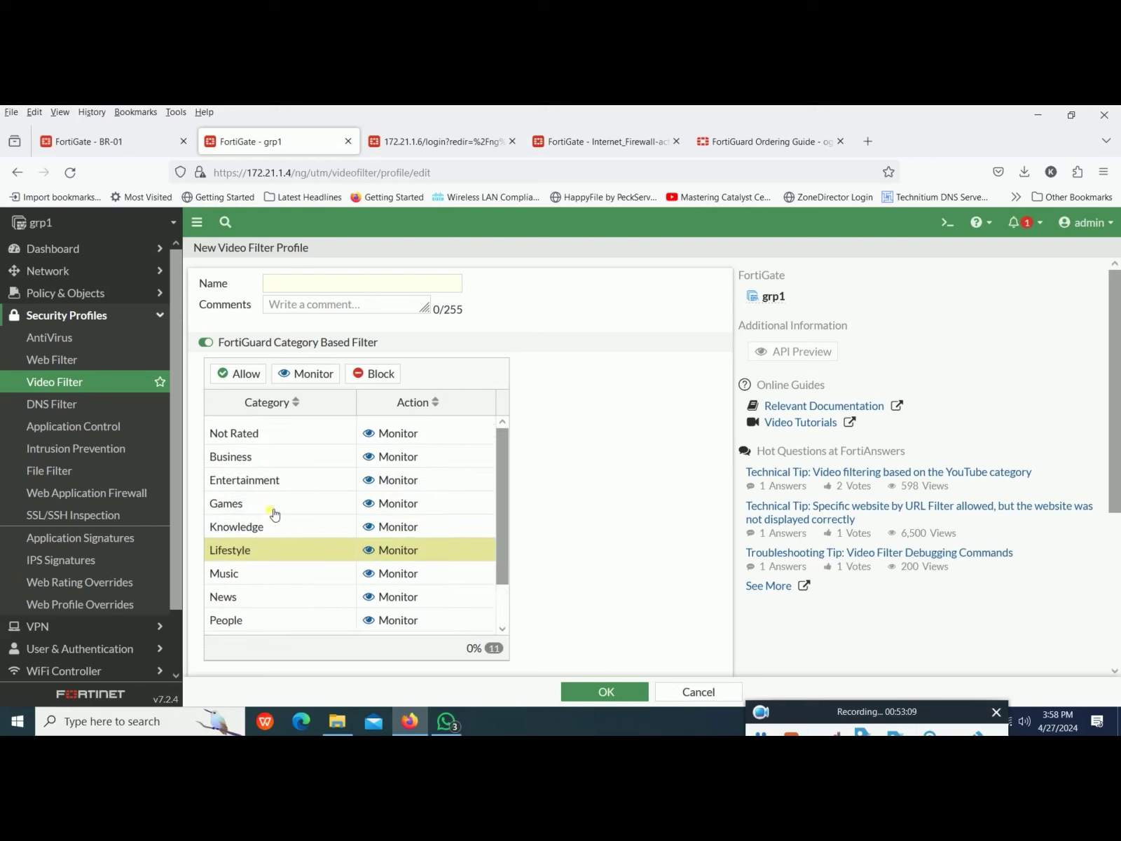
scroll(275, 515, "down", 3)
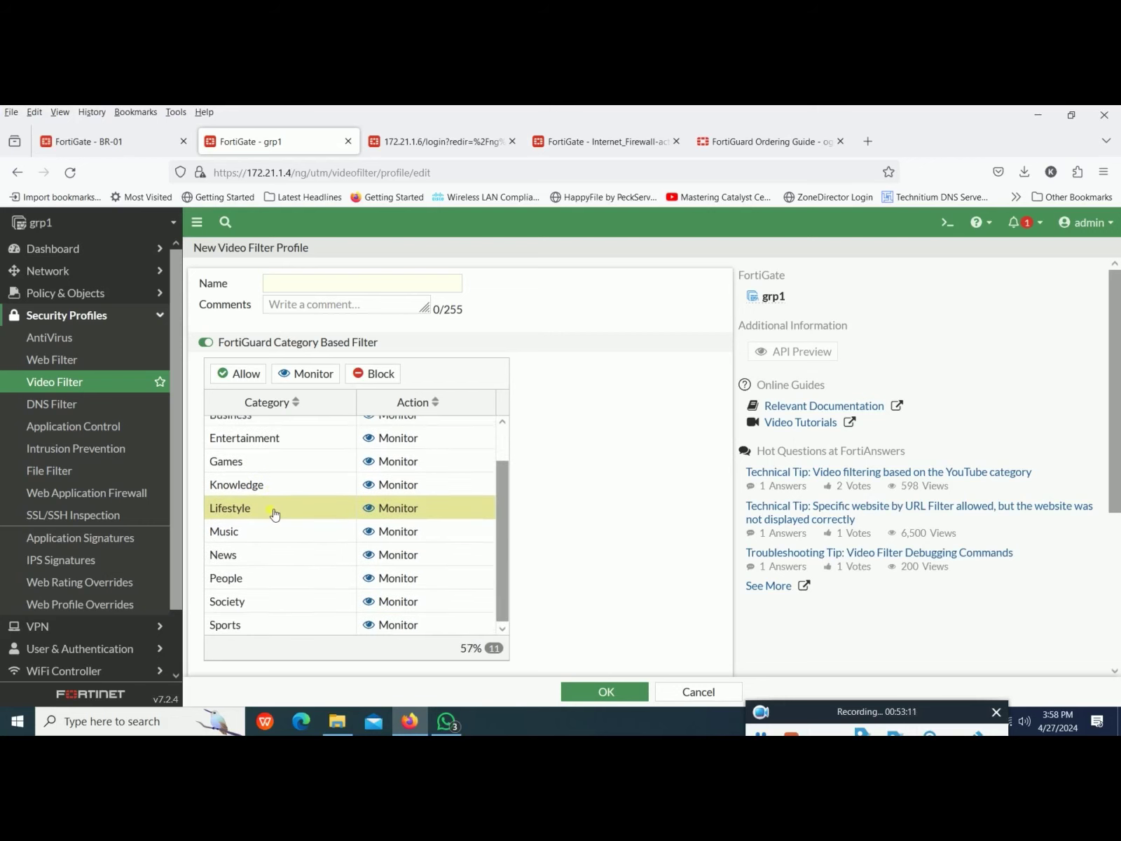
scroll(272, 512, "up", 3)
left_click(258, 477)
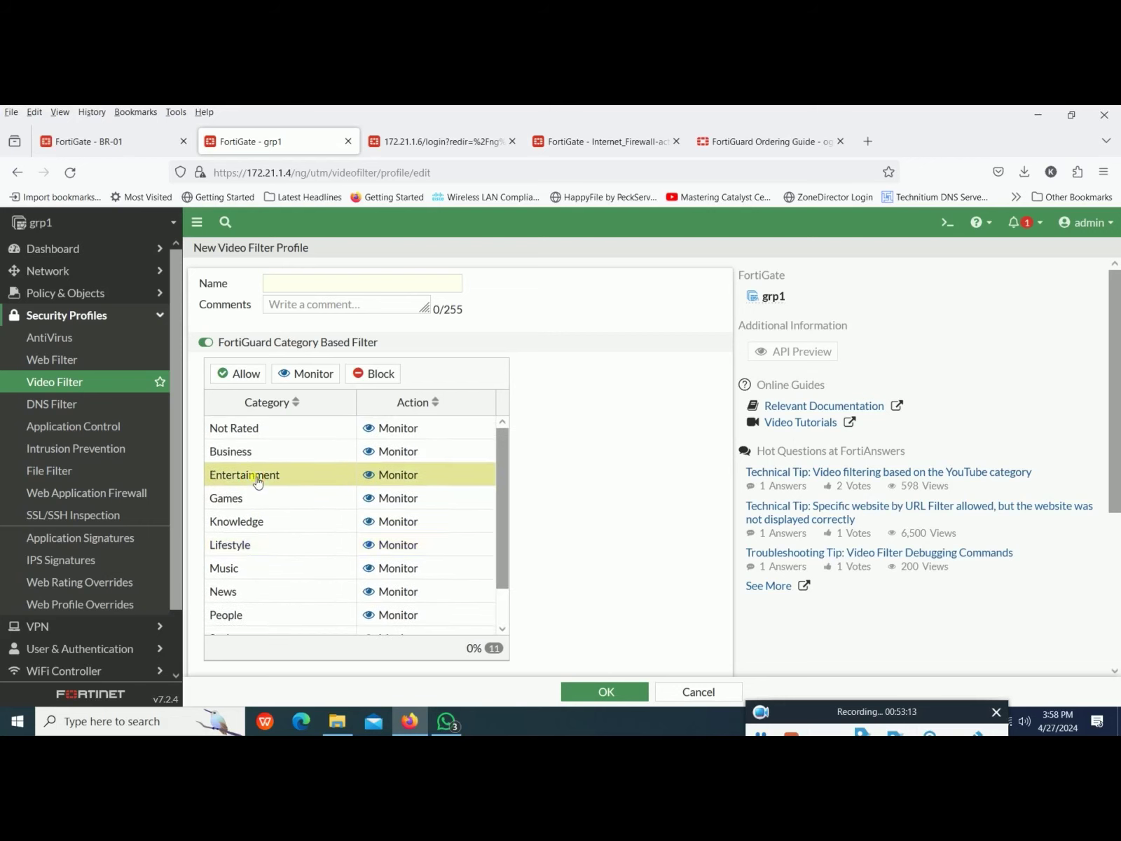
left_click(264, 433)
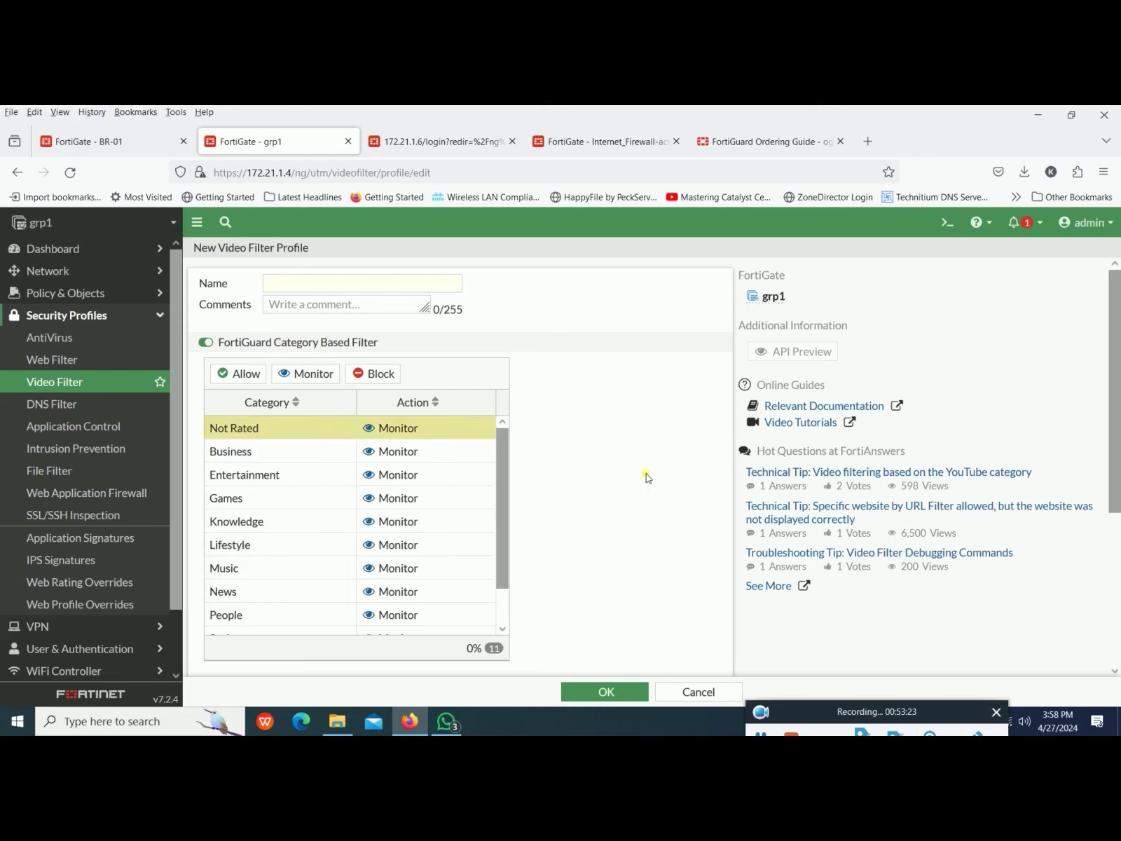
Step: Review the category filter together with the YouTube channel override list in the new video filter profile
scroll(646, 477, "down", 3)
scroll(479, 464, "down", 2)
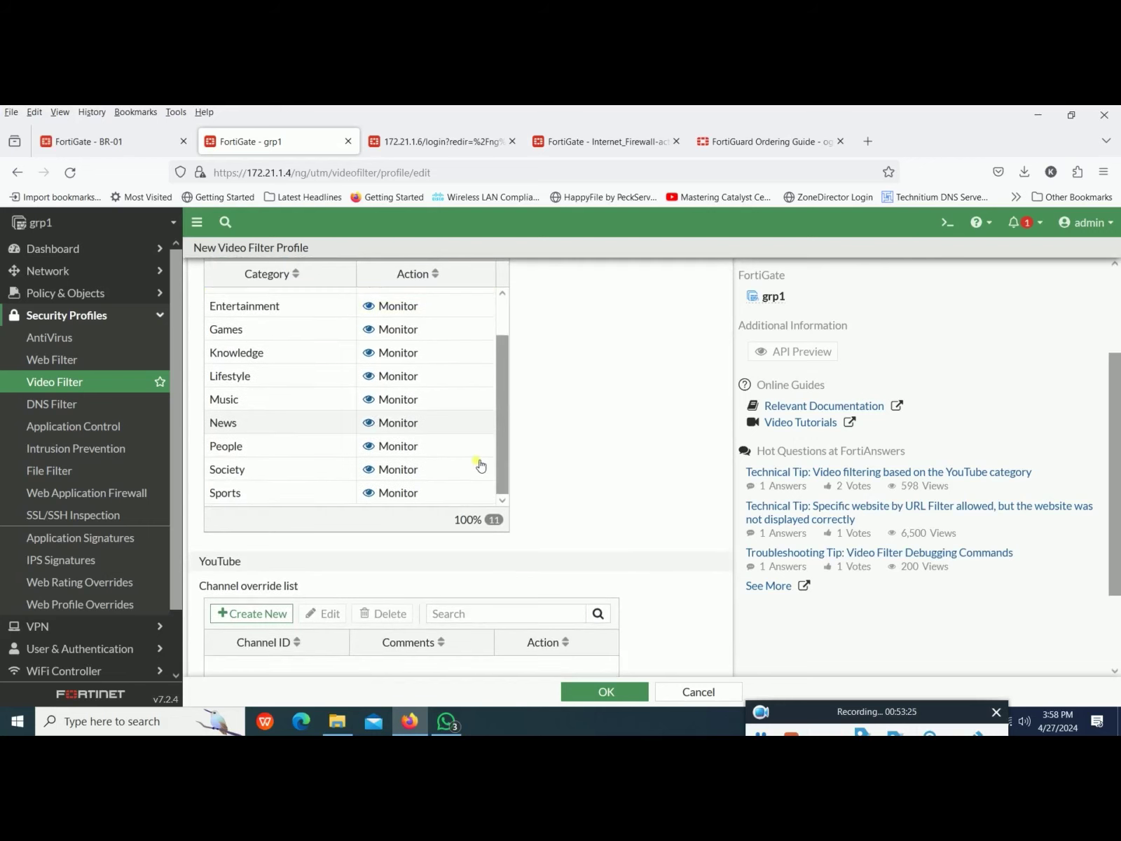
mouse_move(506, 454)
left_mouse_down()
mouse_move(497, 350)
mouse_move(495, 477)
left_mouse_up()
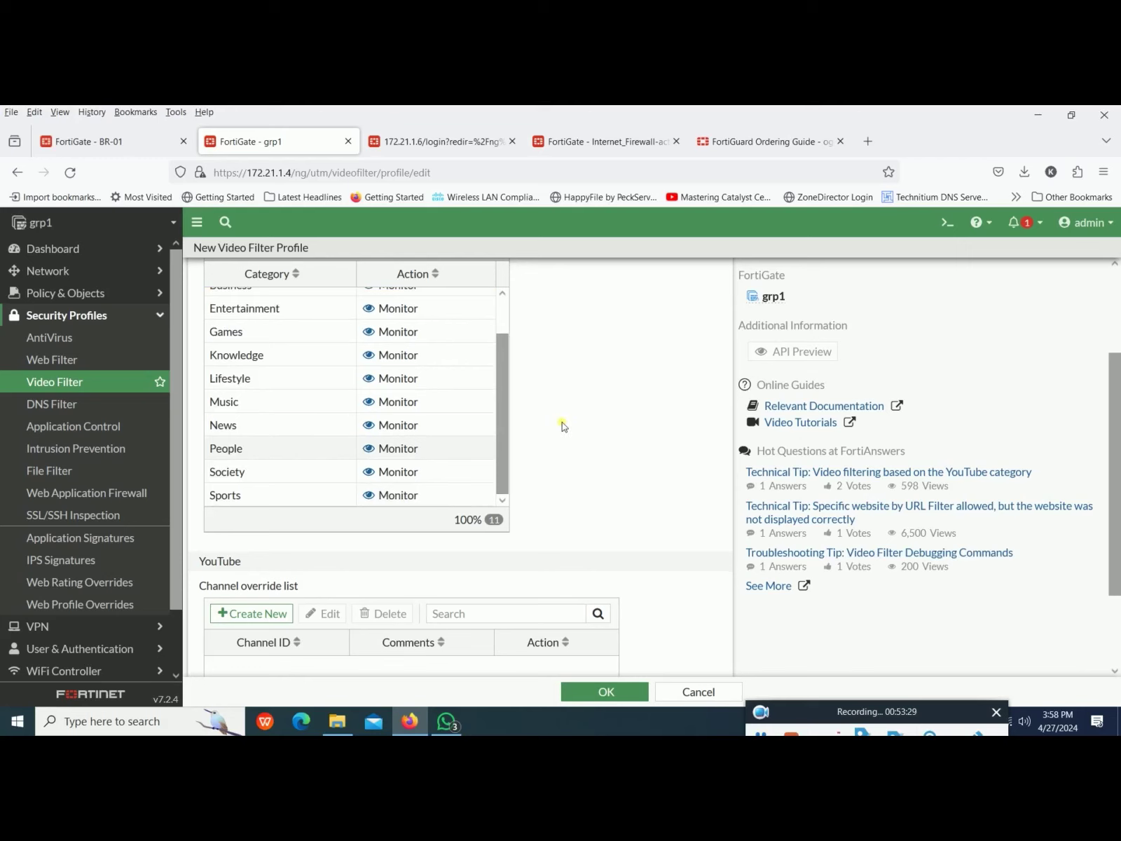
scroll(562, 422, "up", 2)
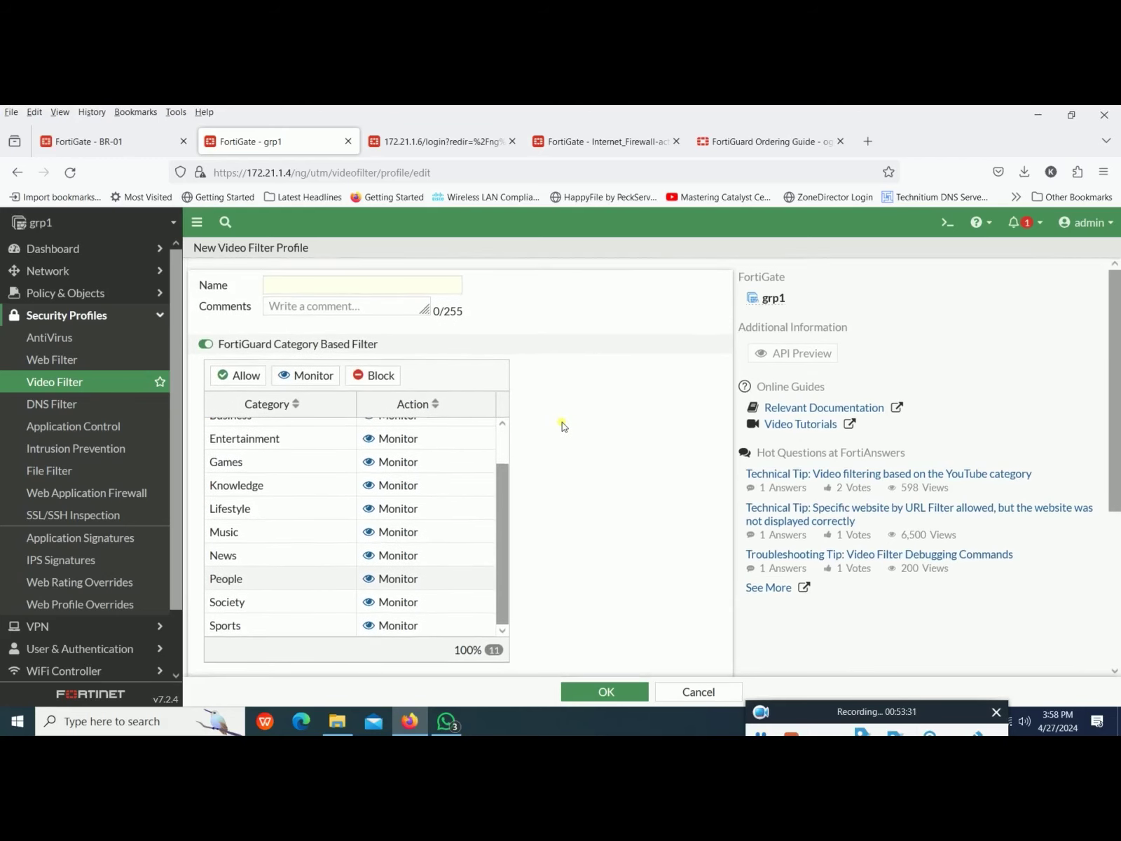
scroll(562, 422, "down", 2)
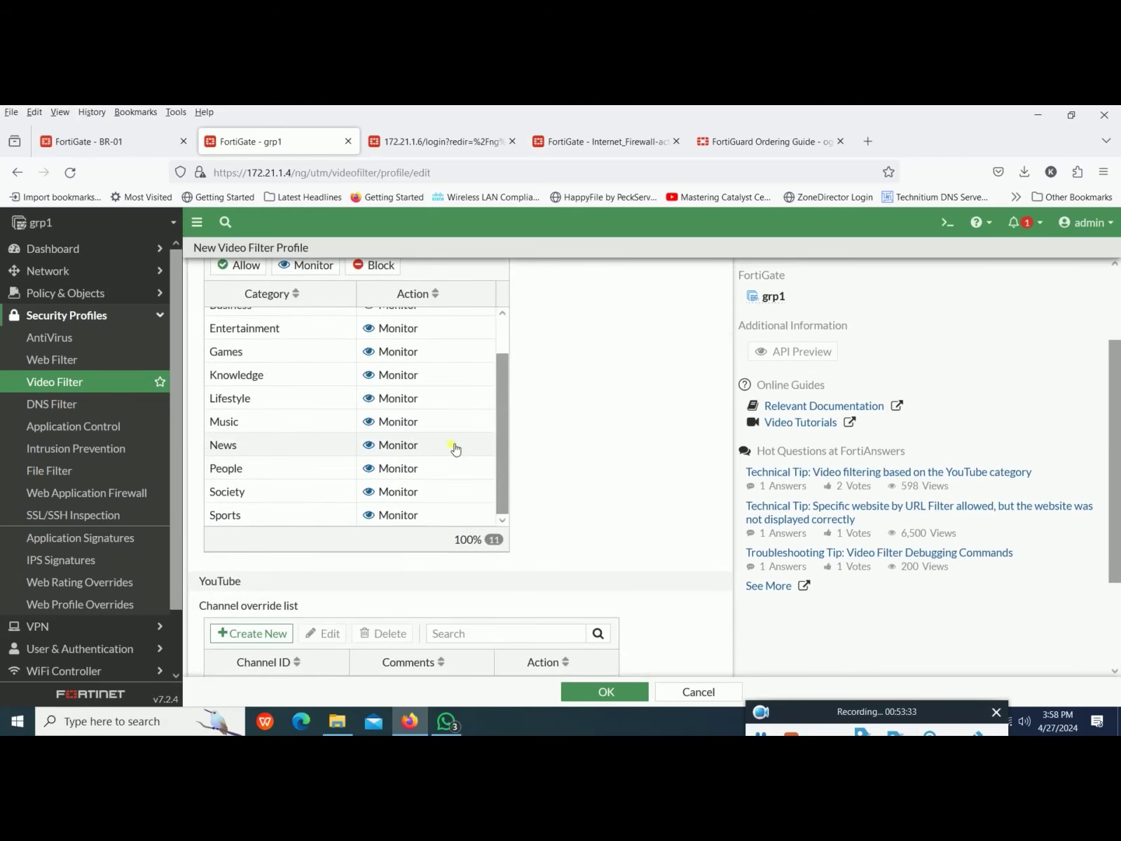
scroll(453, 447, "down", 2)
scroll(454, 447, "up", 5)
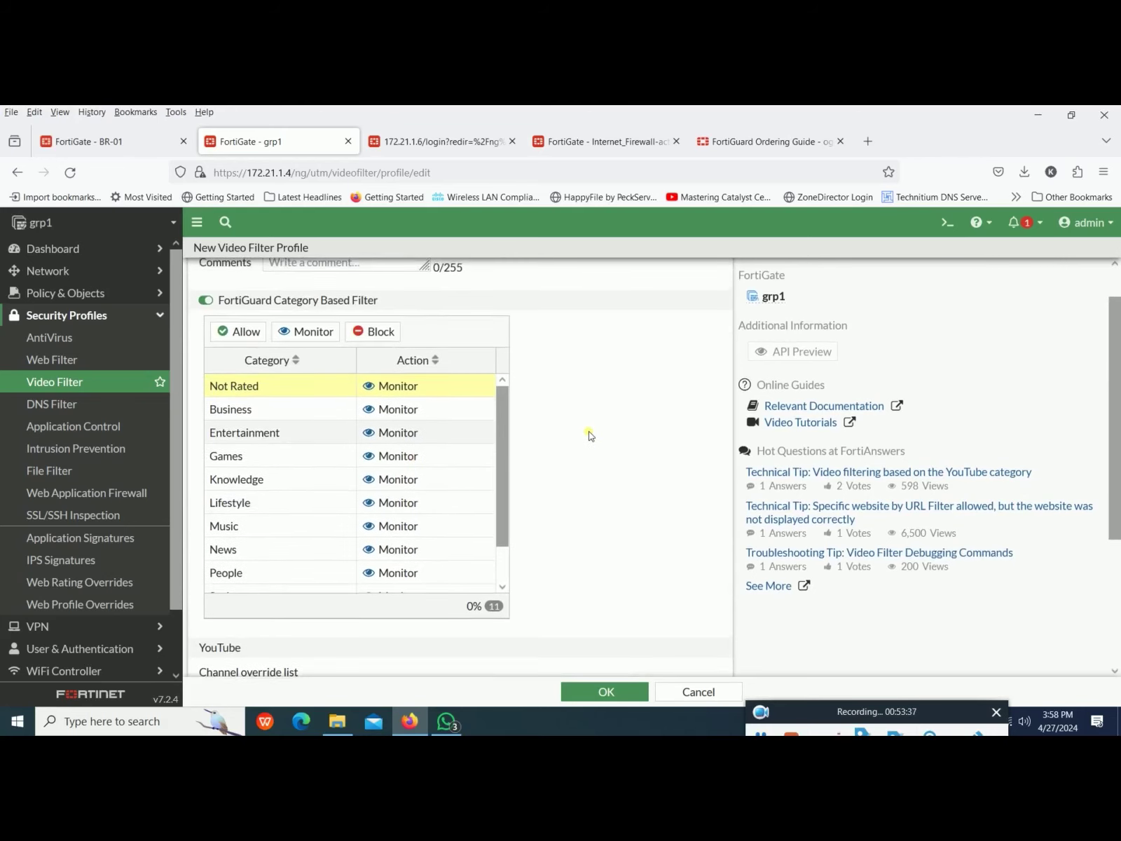
Step: Name the new video filter profile "video" and save it
scroll(582, 433, "up", 1)
left_click(334, 283)
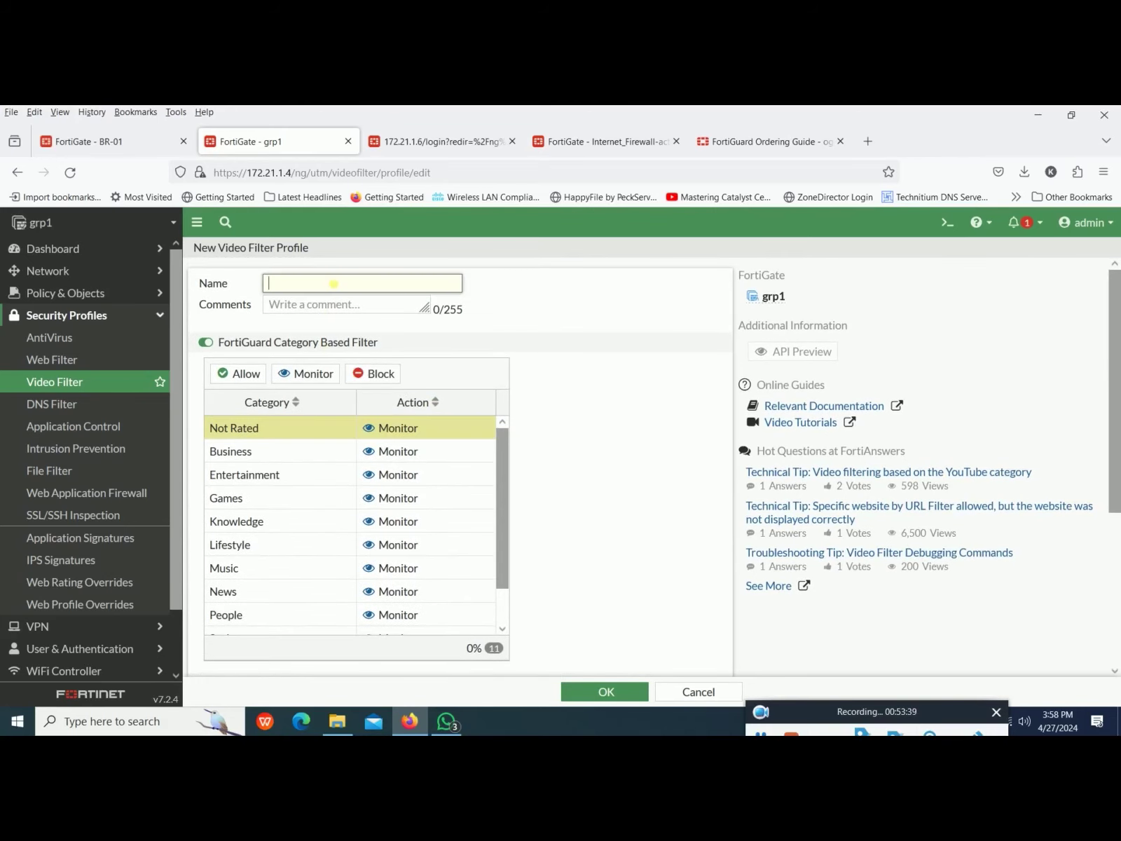
type("a")
key("BackSpace")
type("video")
key("Return")
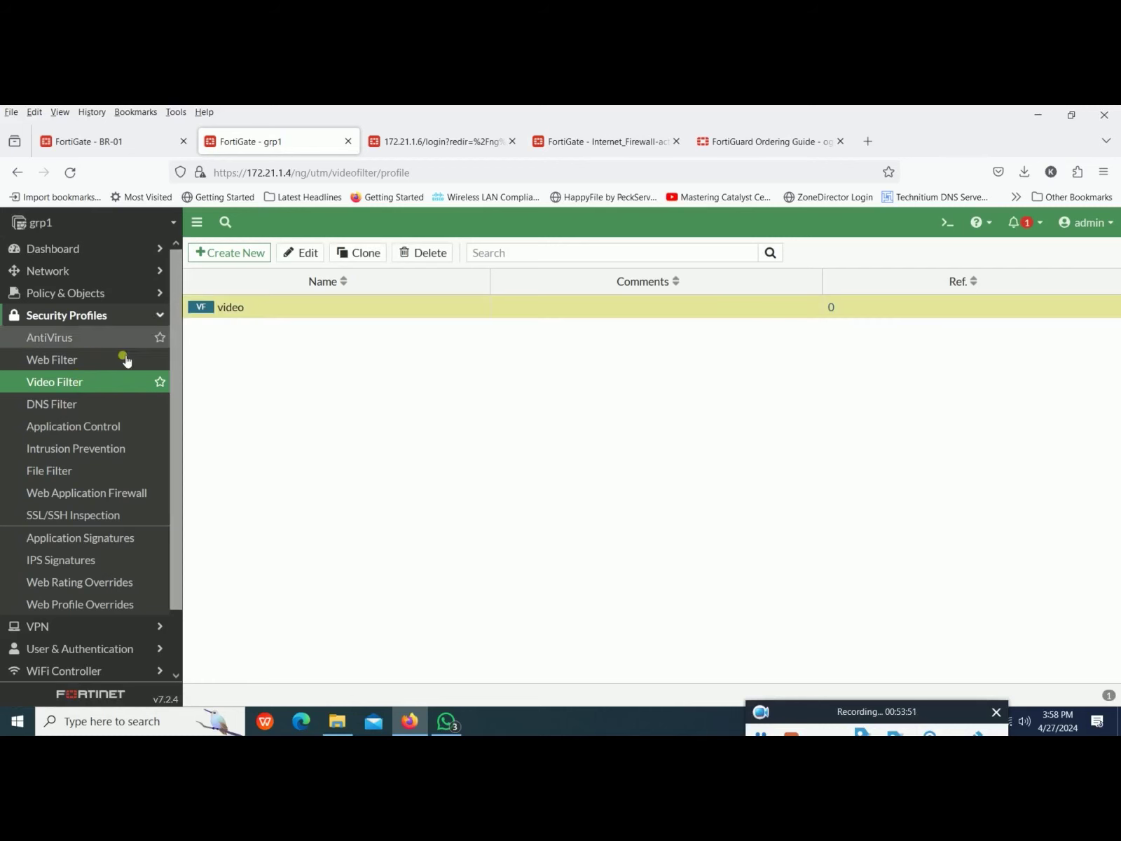
Step: Reopen the video profile and review its FortiGuard category actions and YouTube channel override list
double_click(290, 314)
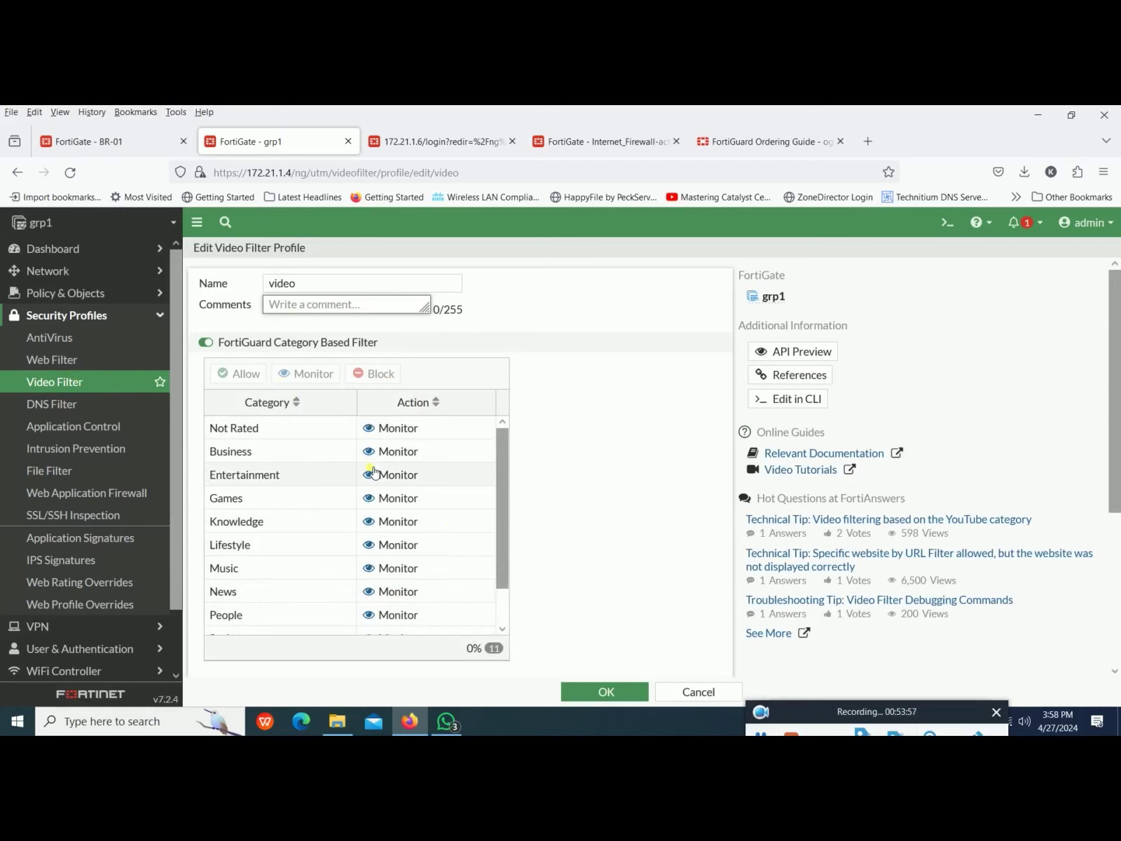
scroll(375, 473, "down", 2)
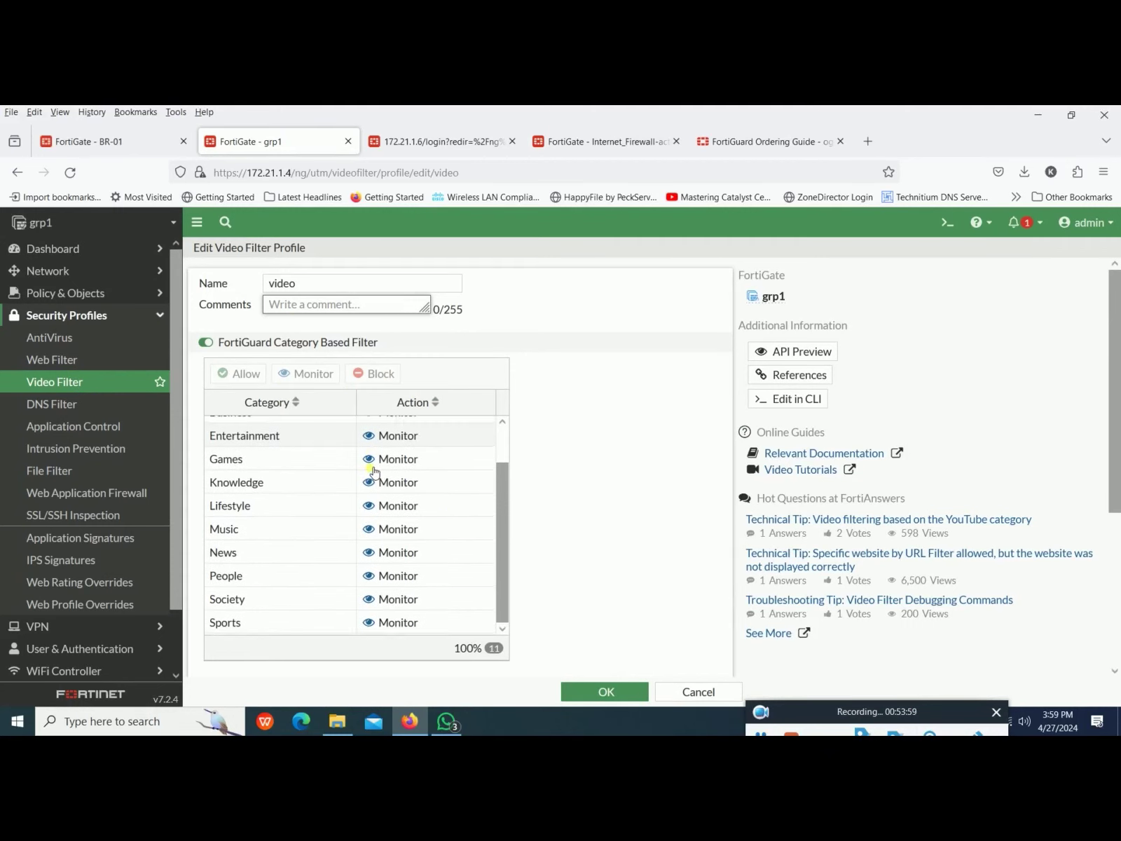
scroll(300, 556, "up", 2)
scroll(295, 556, "down", 1)
scroll(645, 441, "down", 3)
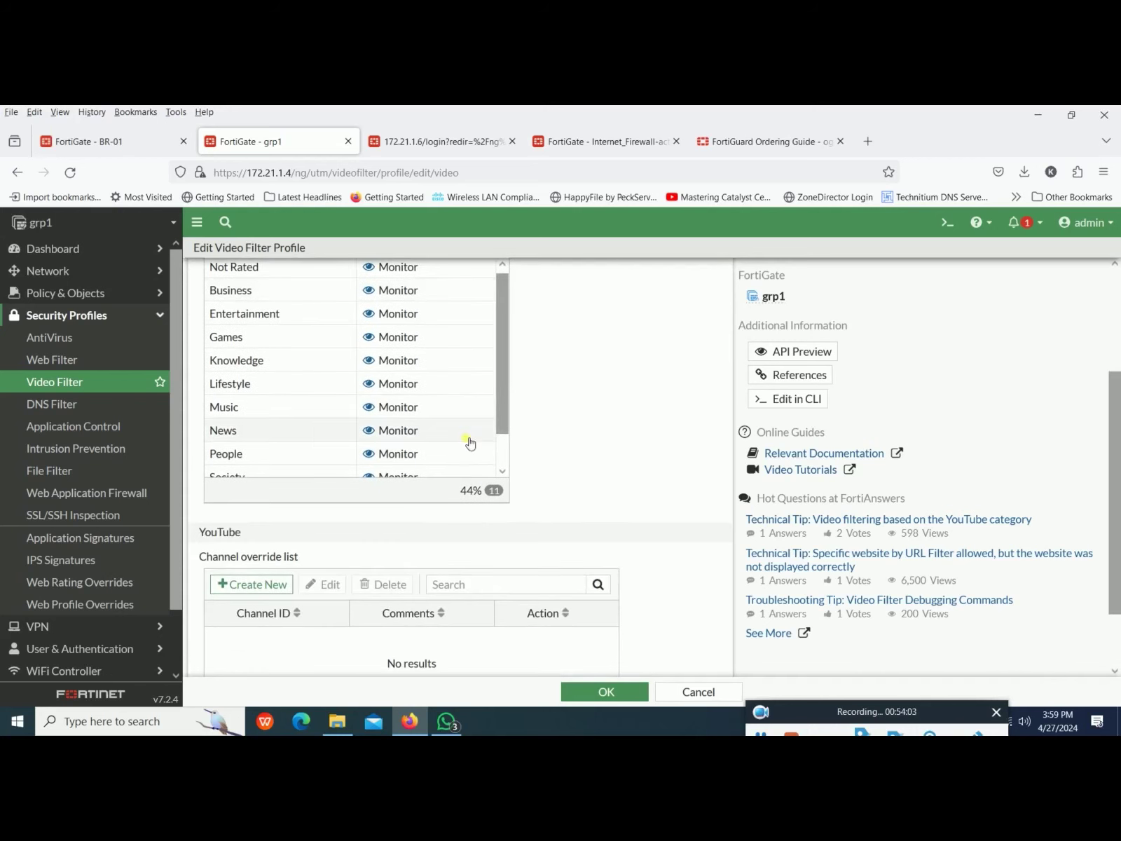
scroll(469, 442, "down", 1)
scroll(469, 443, "up", 1)
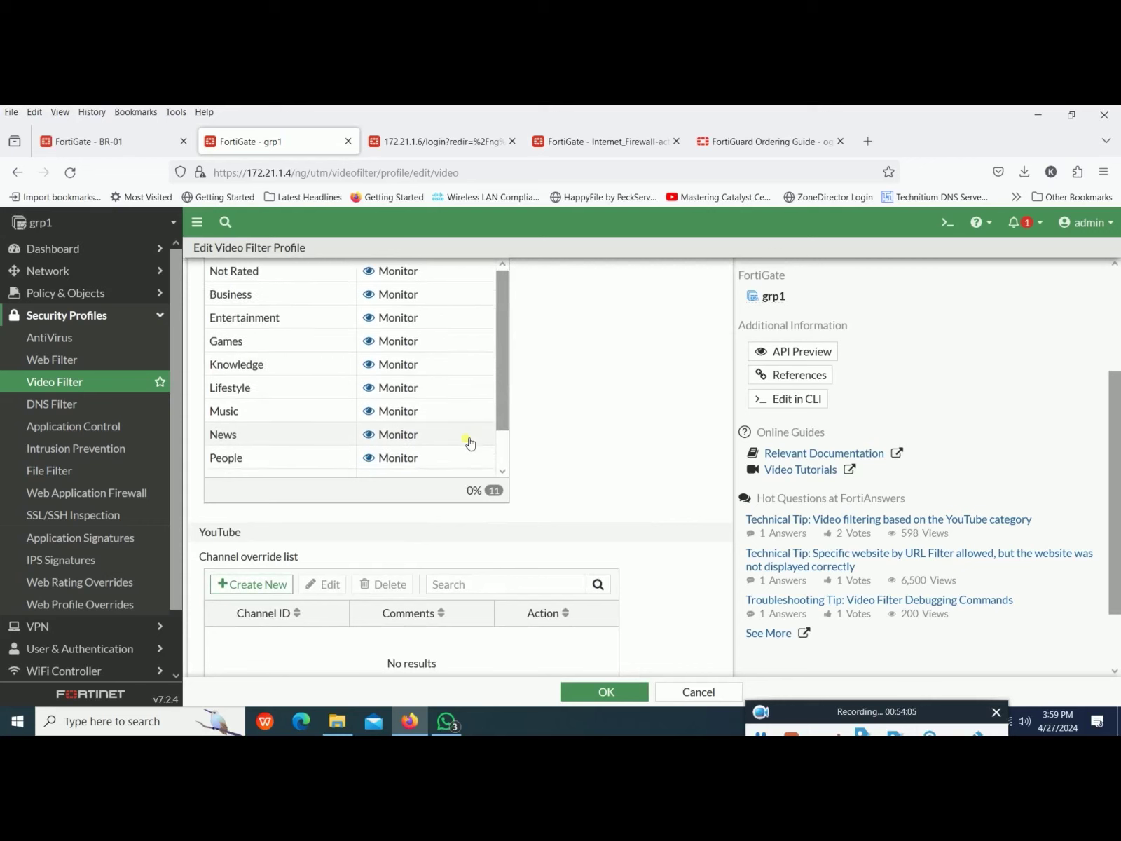
scroll(469, 443, "down", 1)
scroll(623, 395, "up", 2)
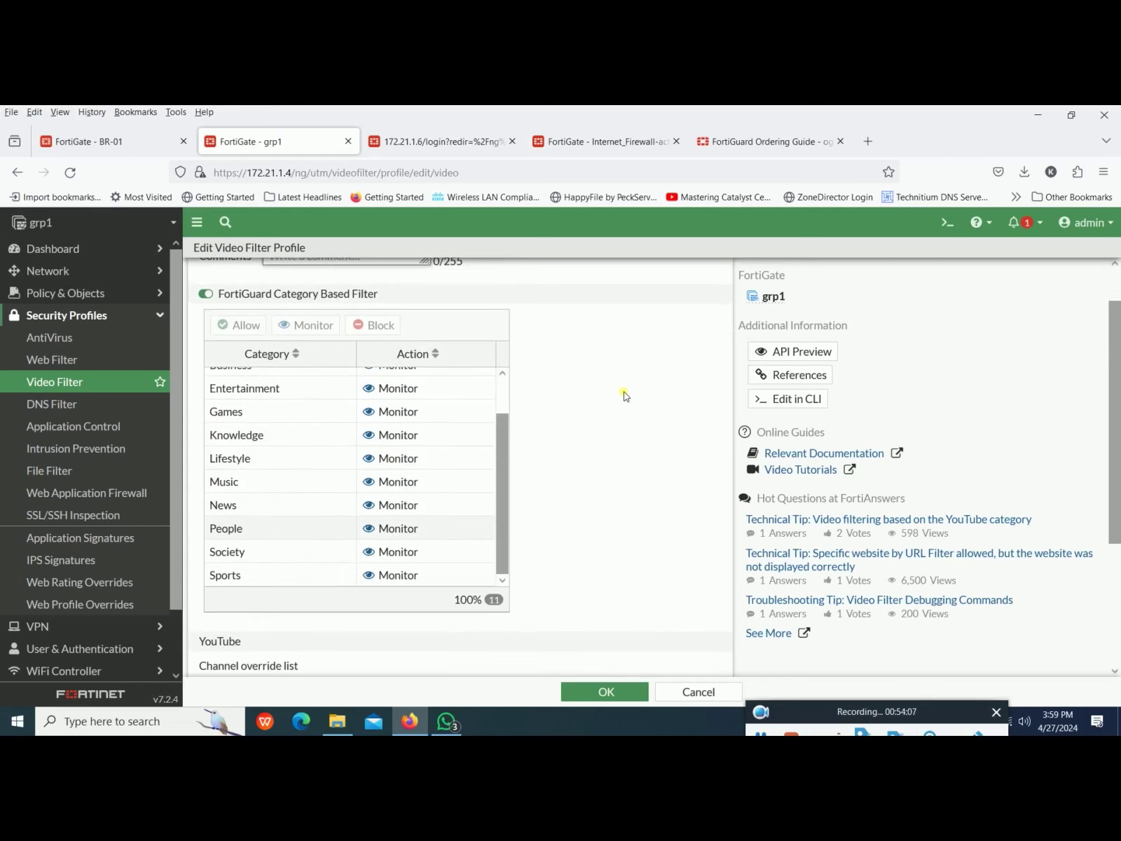
scroll(435, 498, "down", 1)
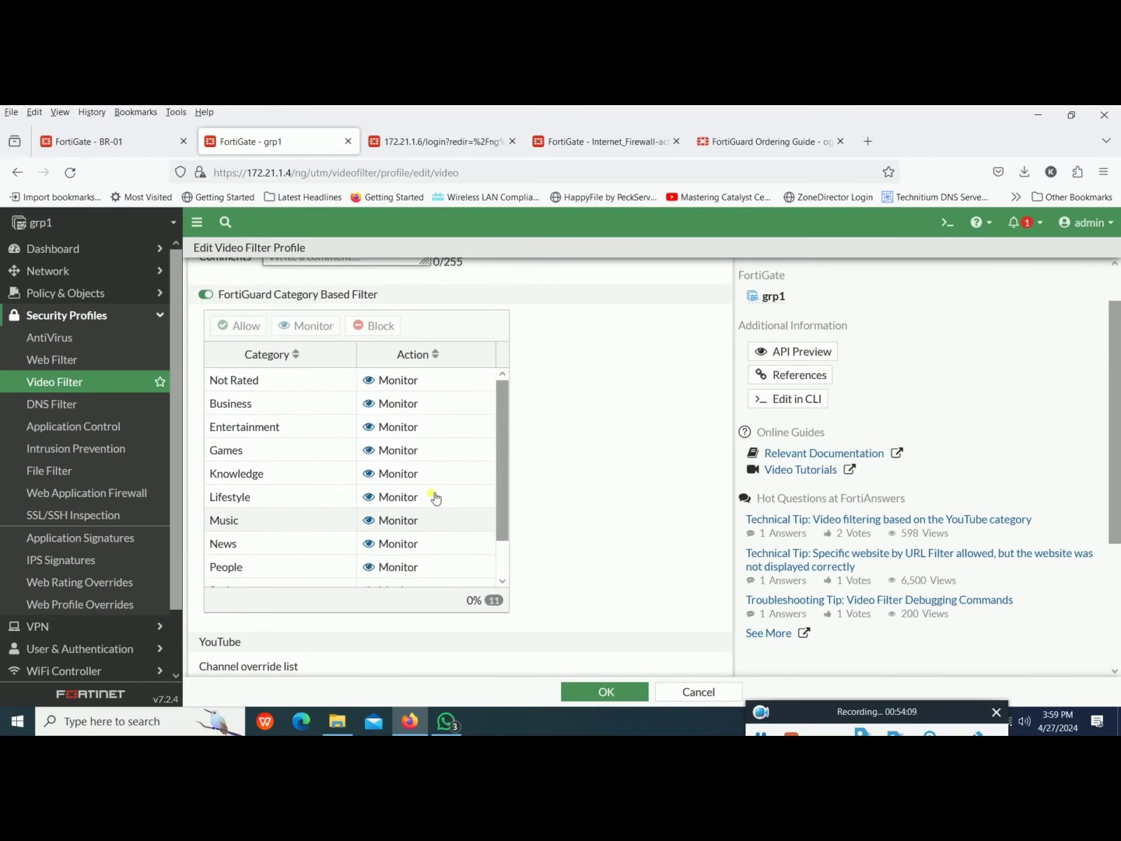
scroll(435, 498, "down", 2)
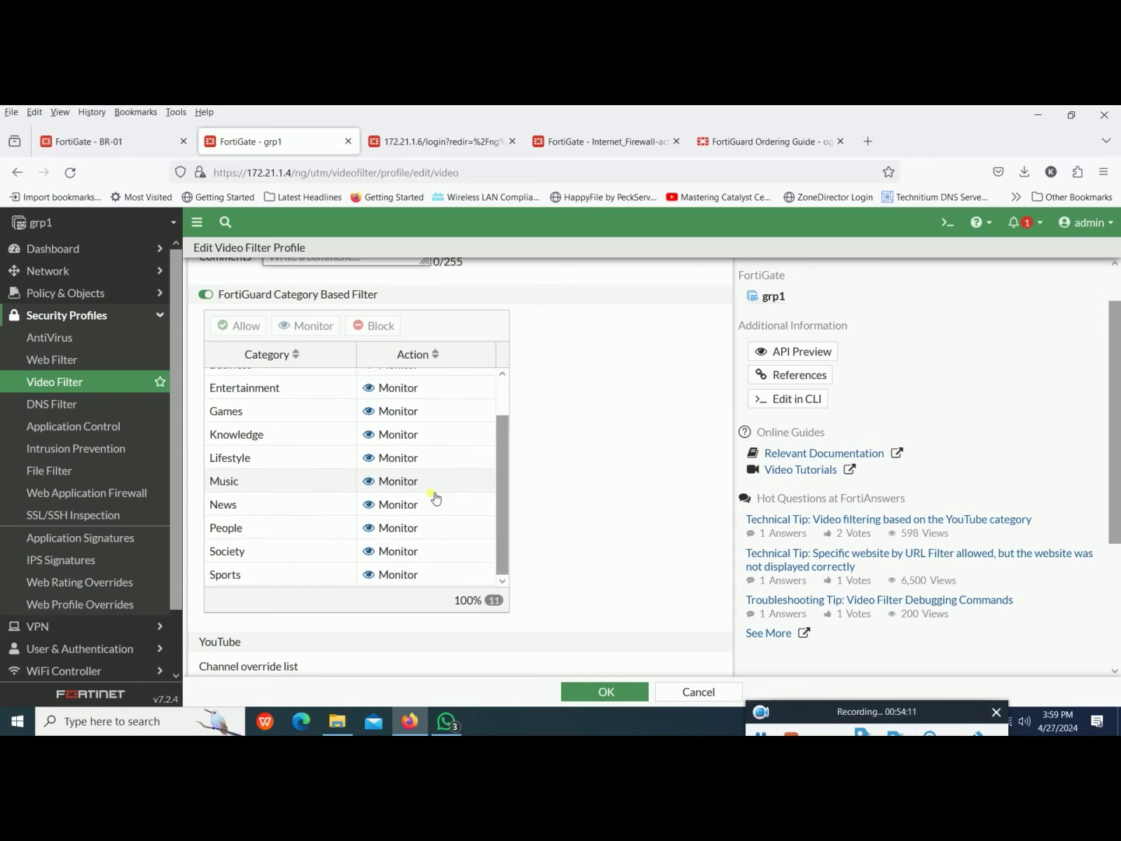
scroll(562, 501, "down", 2)
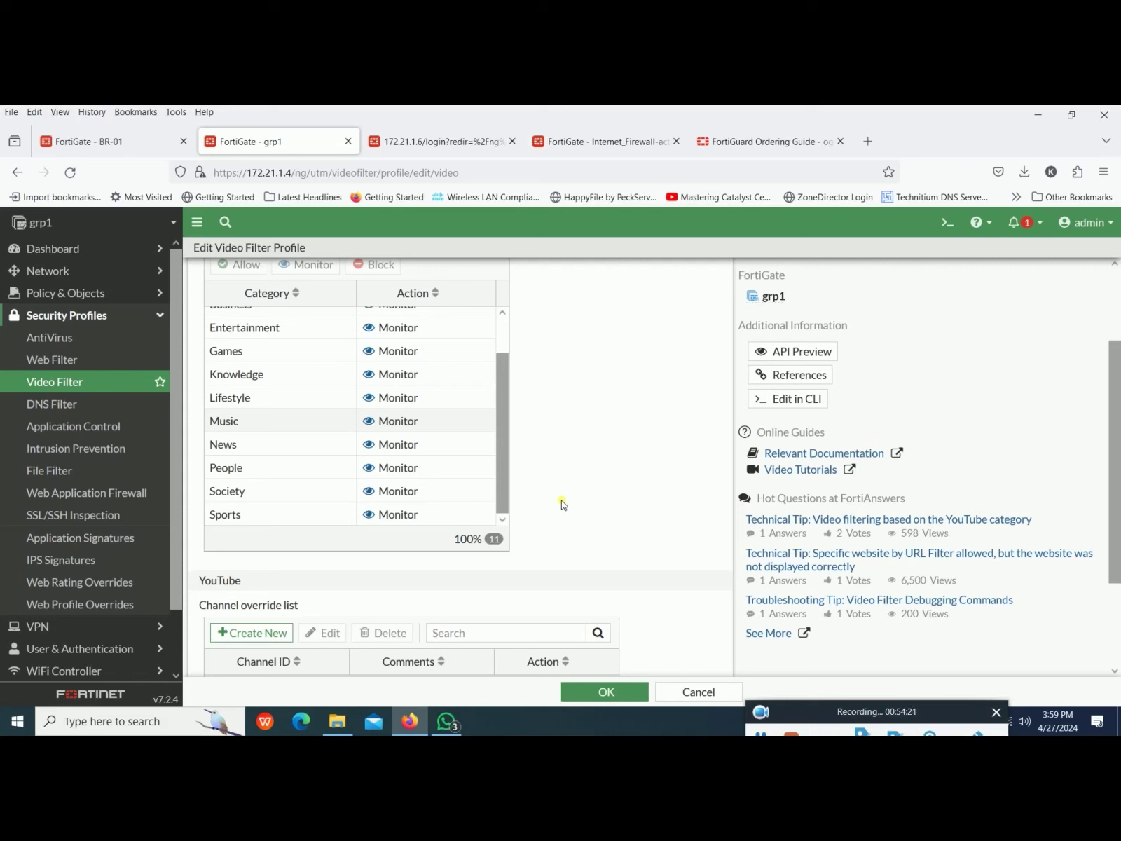
scroll(455, 431, "up", 2)
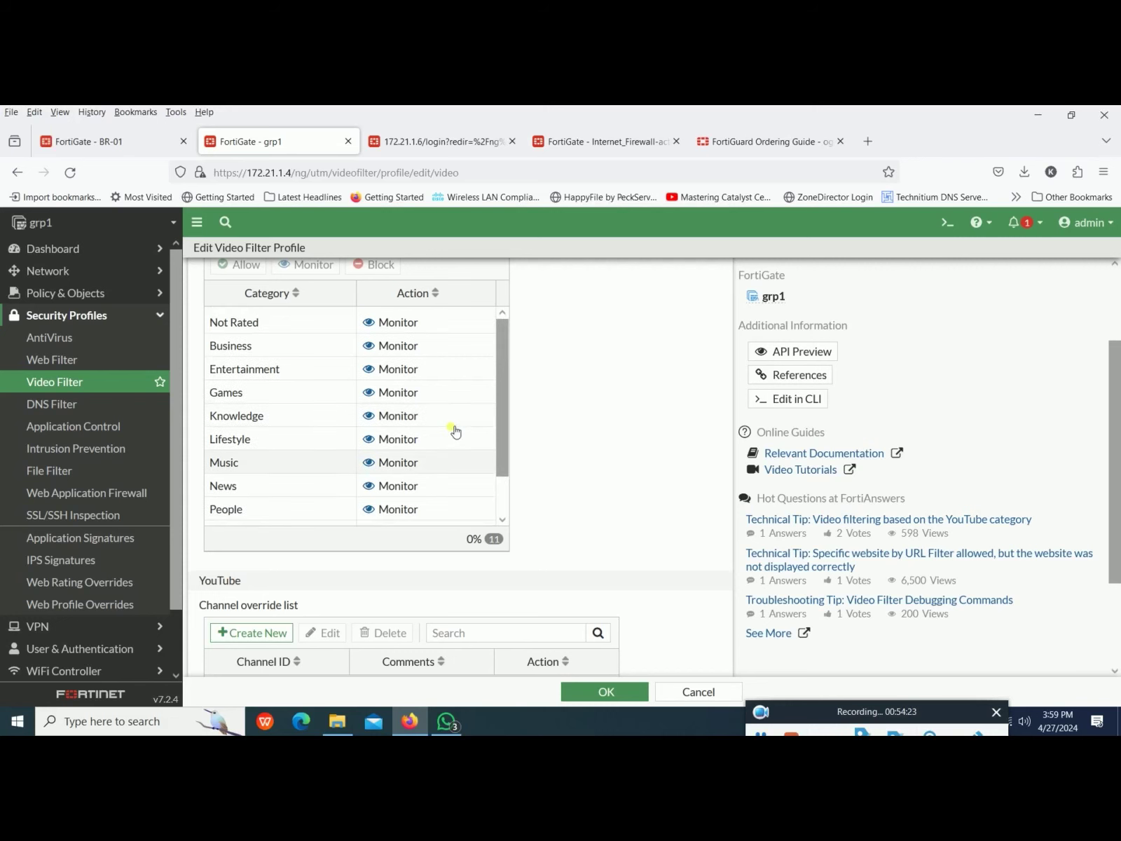
scroll(456, 431, "down", 2)
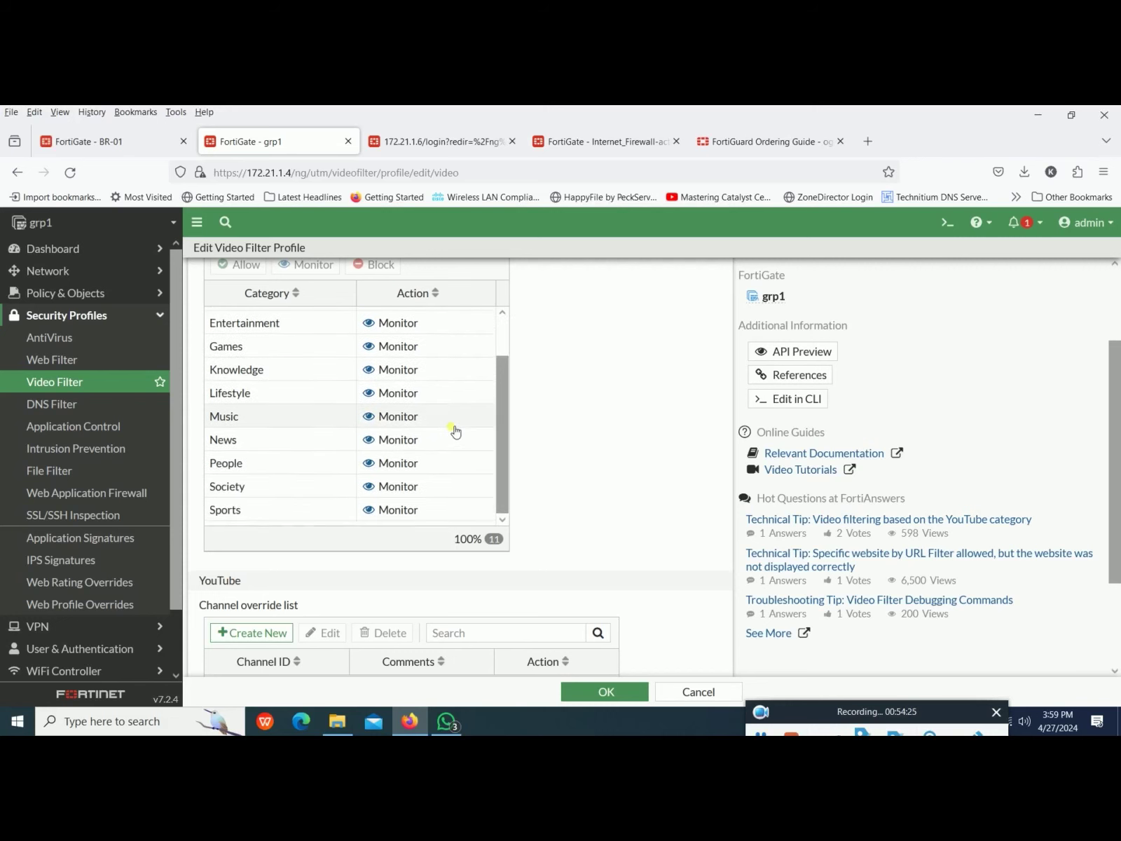
Step: Open the Clone of default web filter profile and review its URL filter entries, rating options and proxy options
left_click(80, 366)
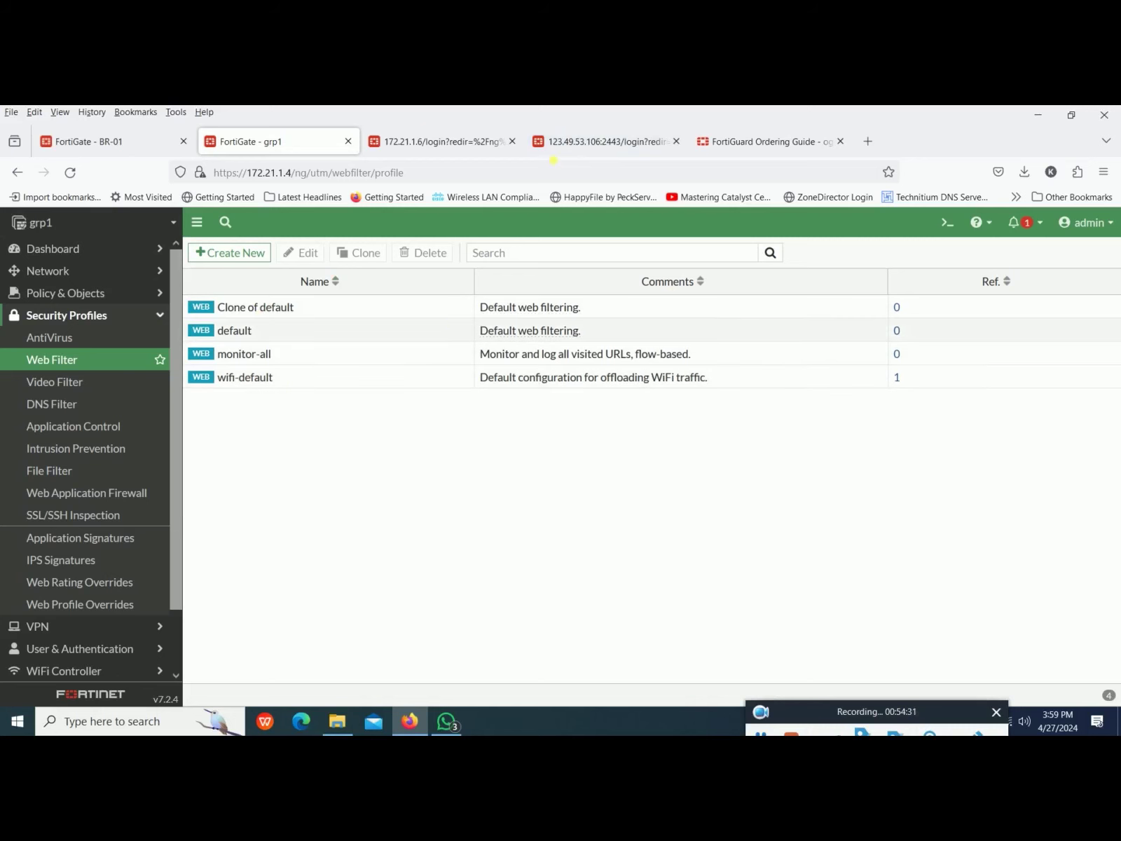
left_click(379, 172)
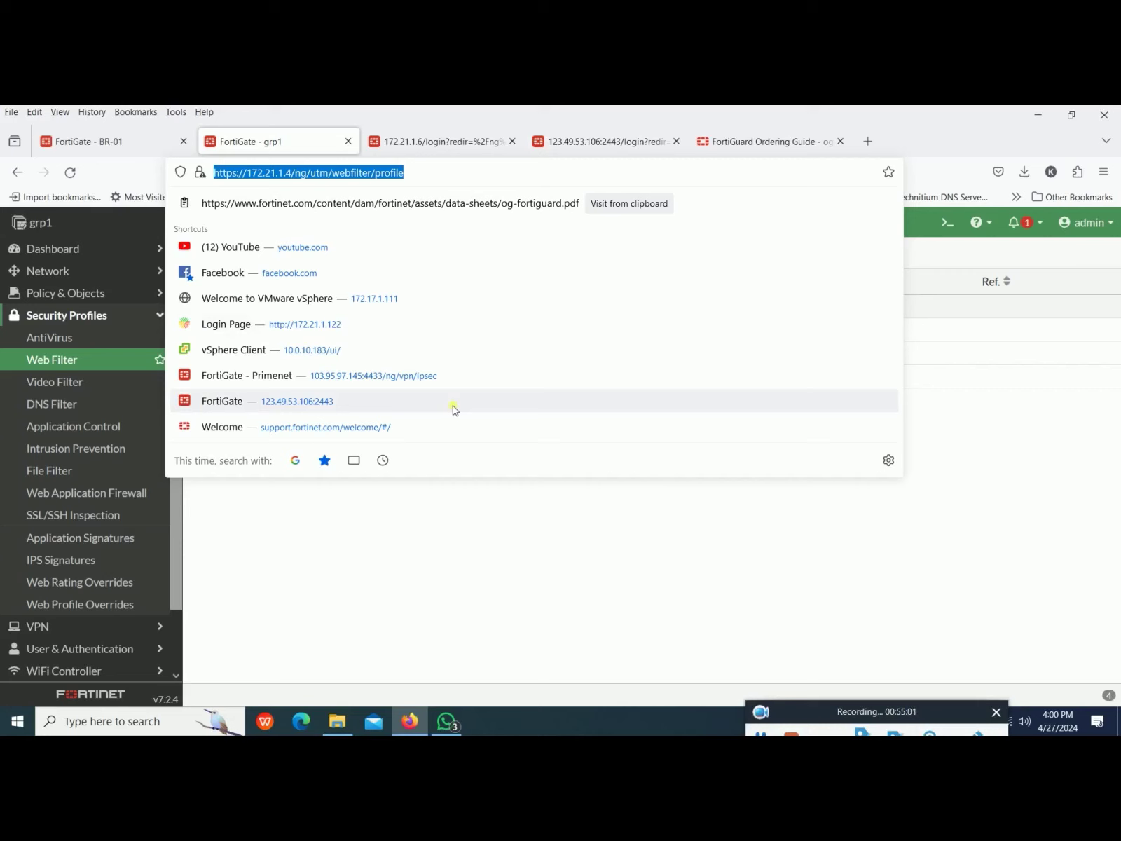
left_click(446, 534)
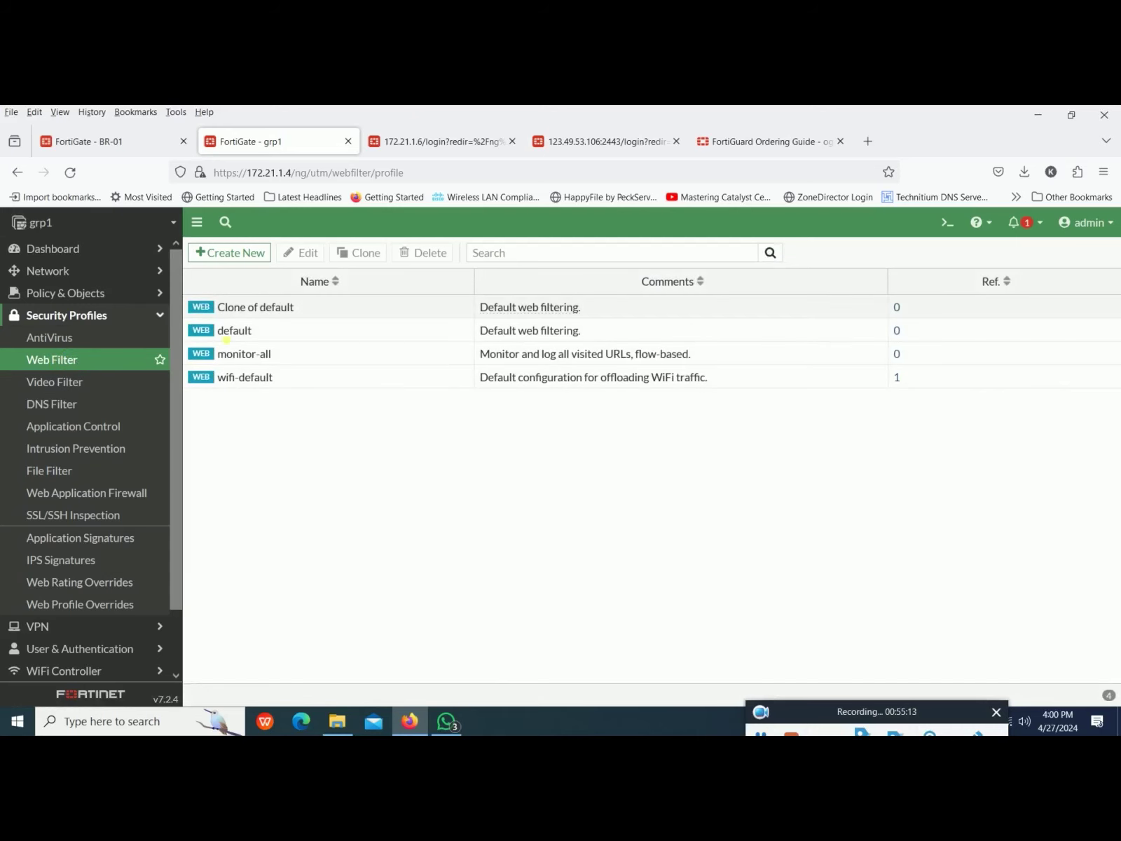
double_click(263, 310)
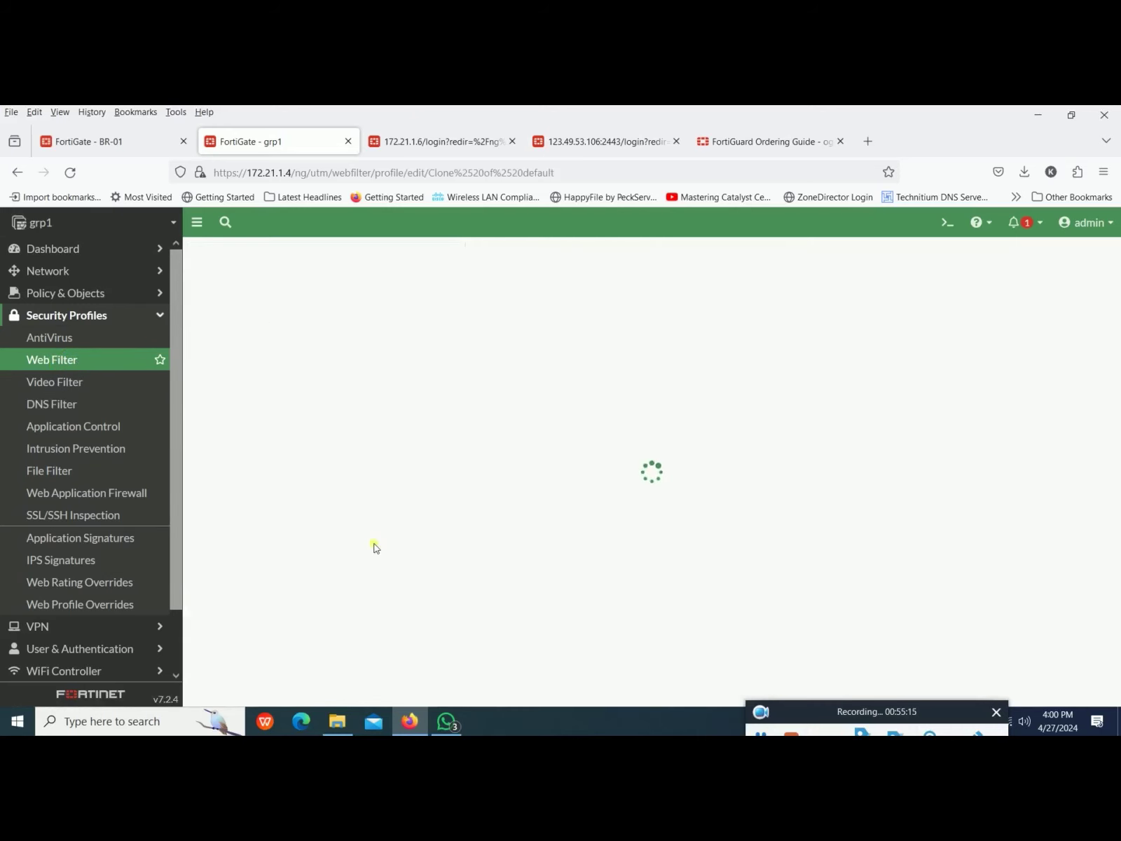
scroll(379, 543, "down", 6)
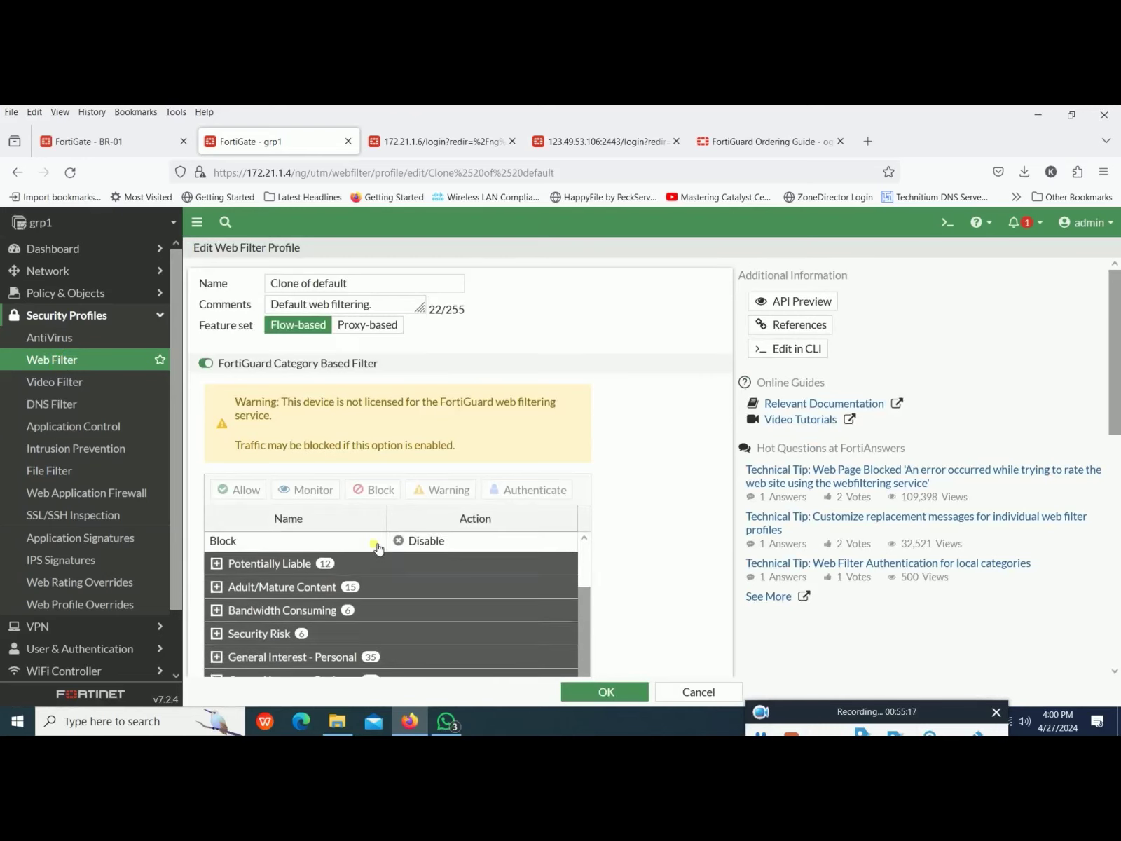
scroll(610, 476, "down", 4)
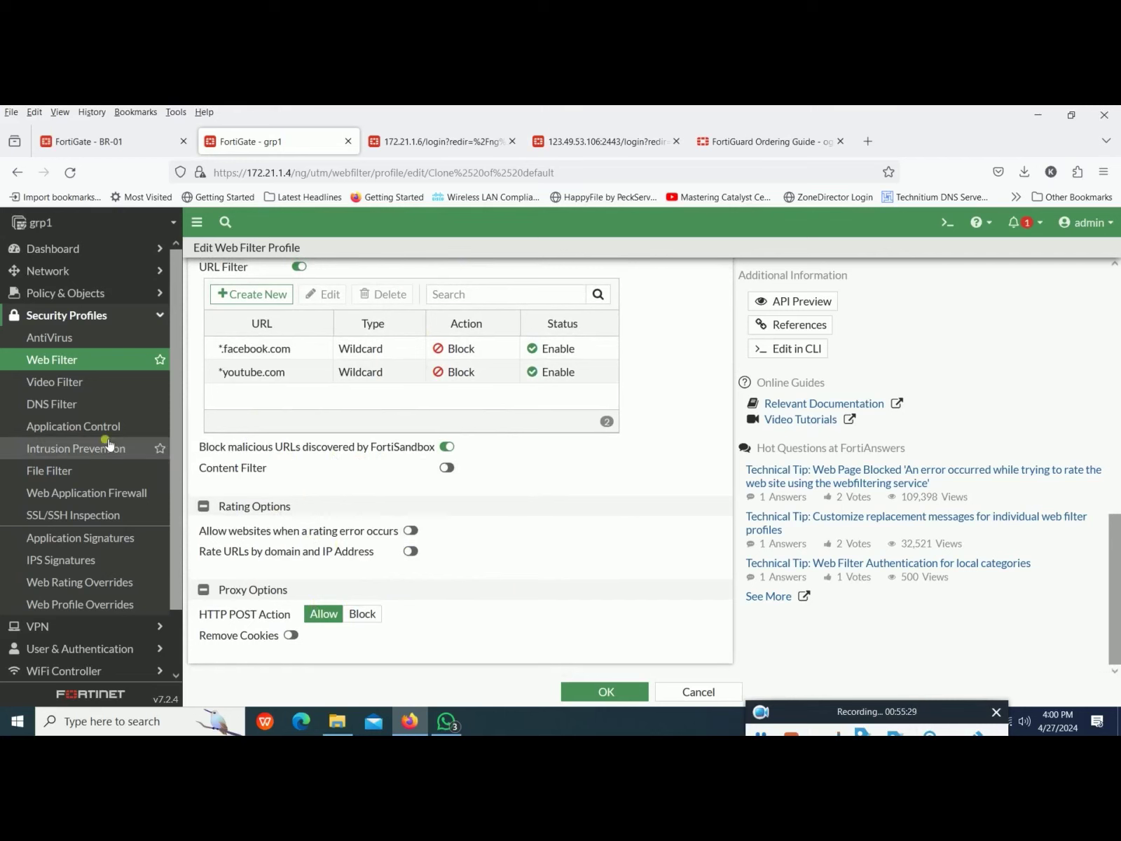
Step: View the list of video filter profiles and the list of DNS filter profiles
left_click(75, 385)
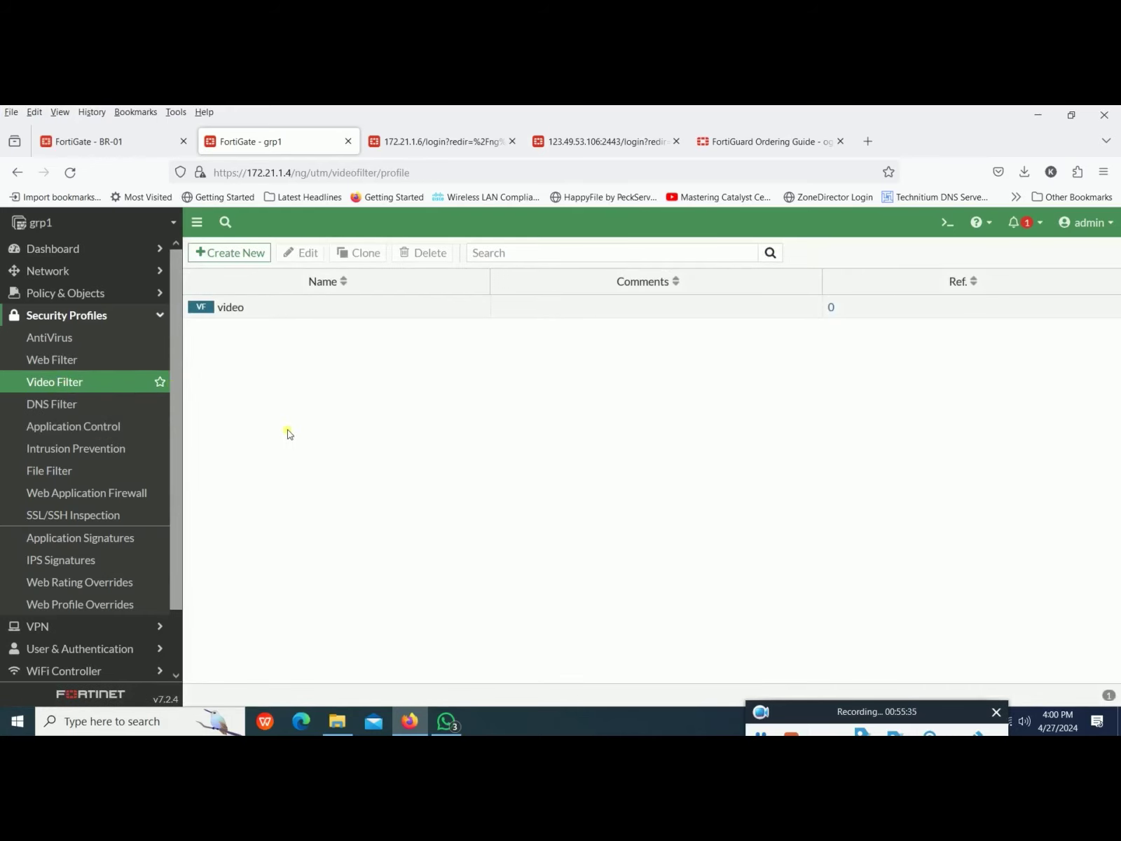
left_click(42, 405)
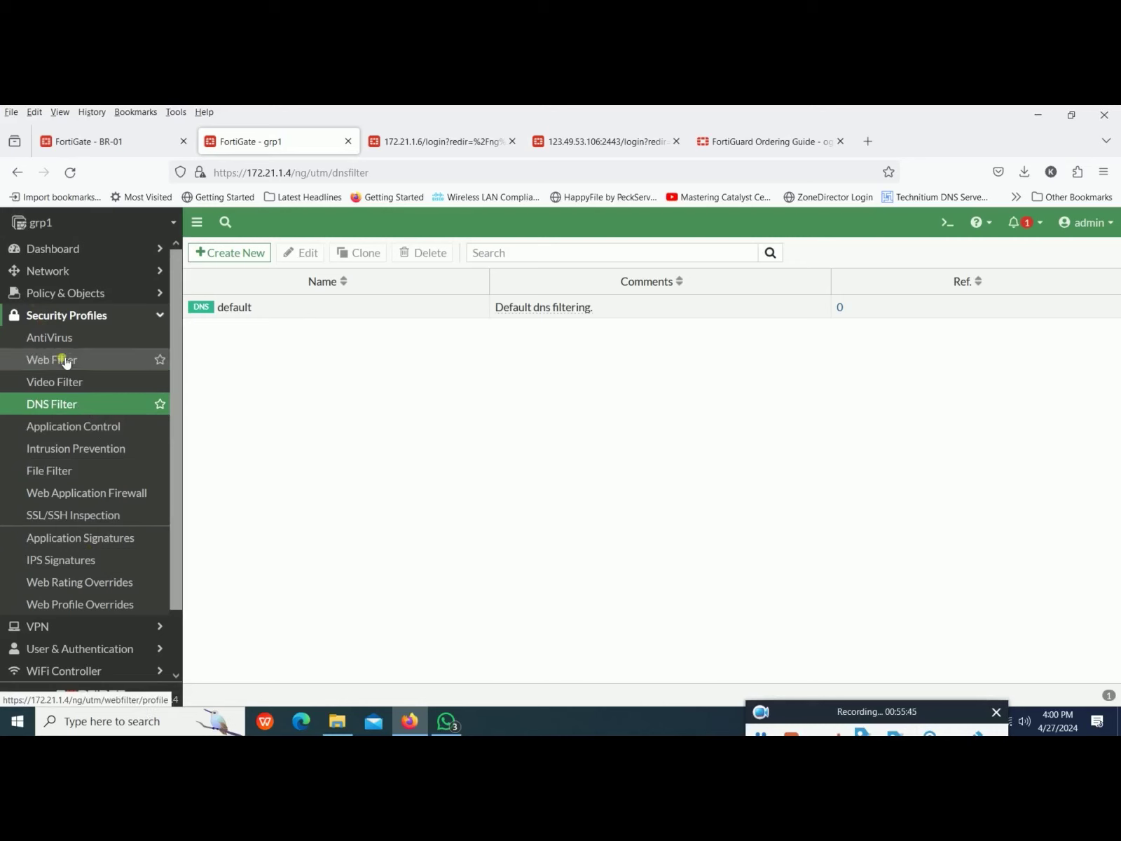
left_click(94, 406)
left_click(79, 383)
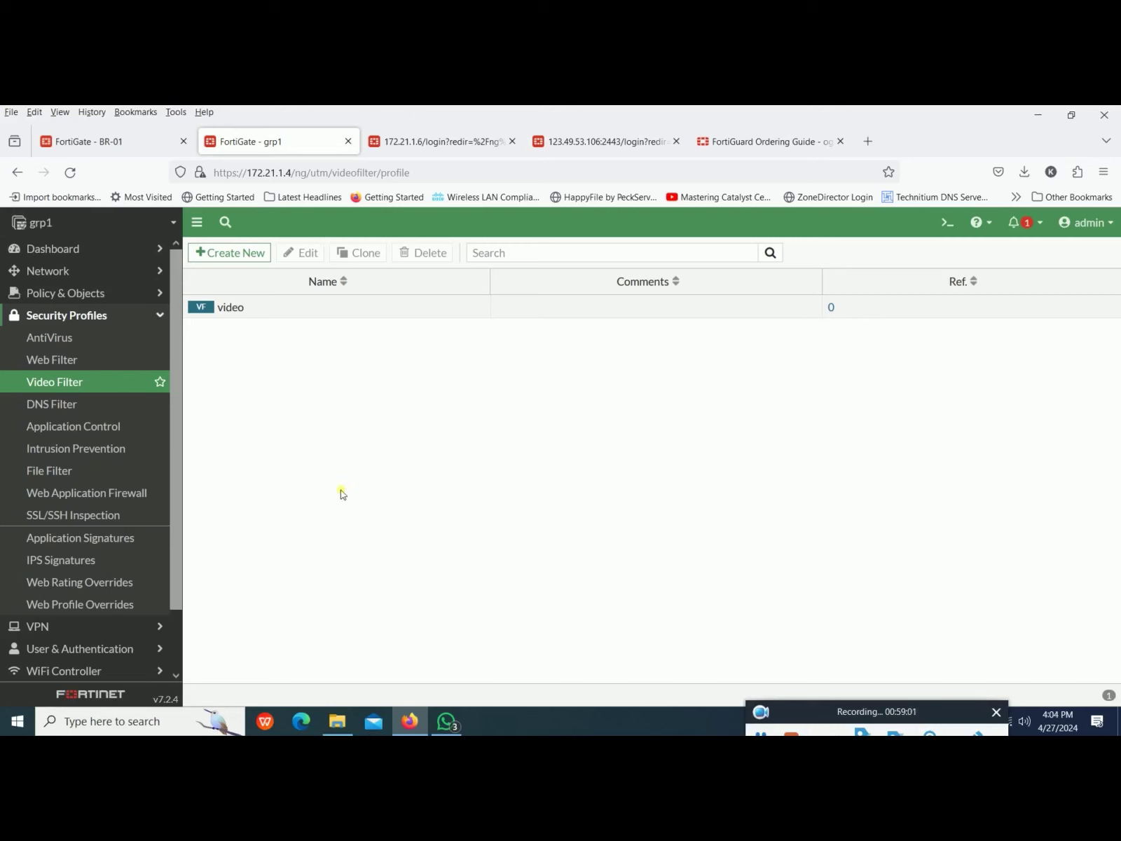
left_click(101, 407)
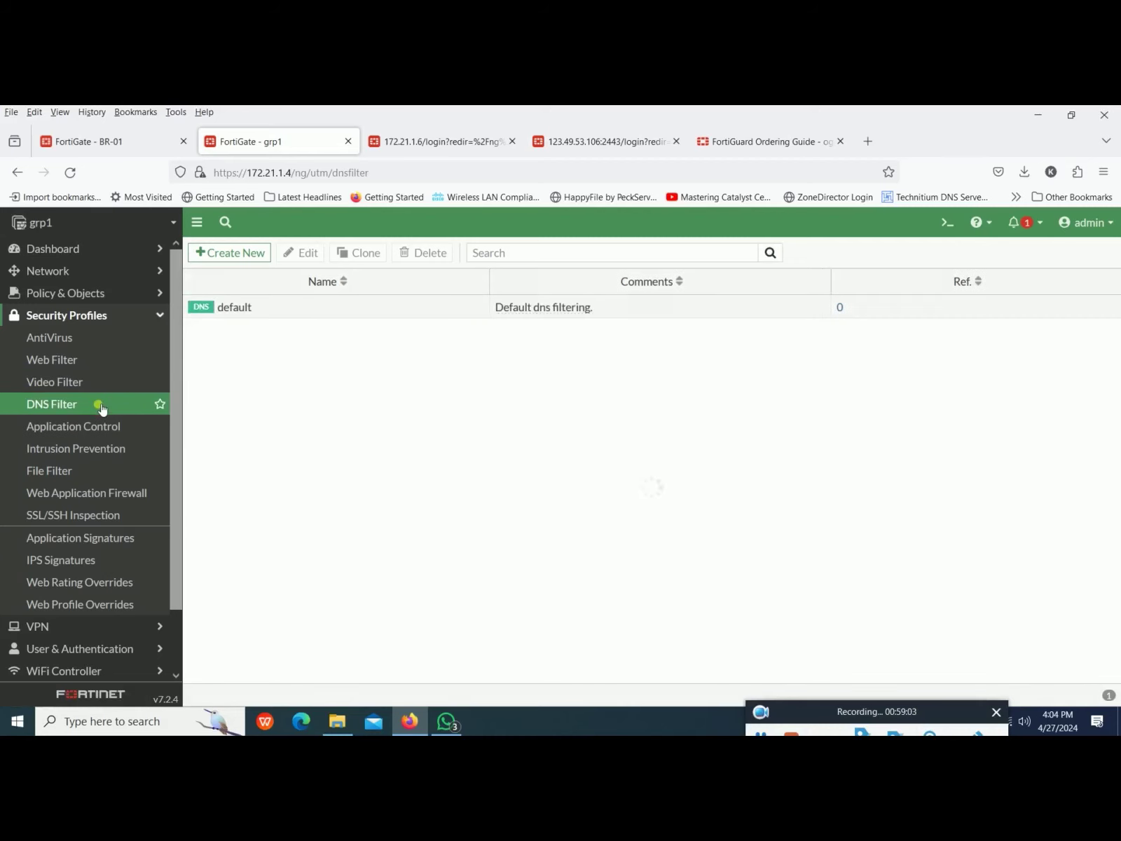
Step: Open the default DNS filter profile and review its FortiGuard category filter, static domain filter and redirect portal options
mouse_move(253, 314)
double_click(268, 309)
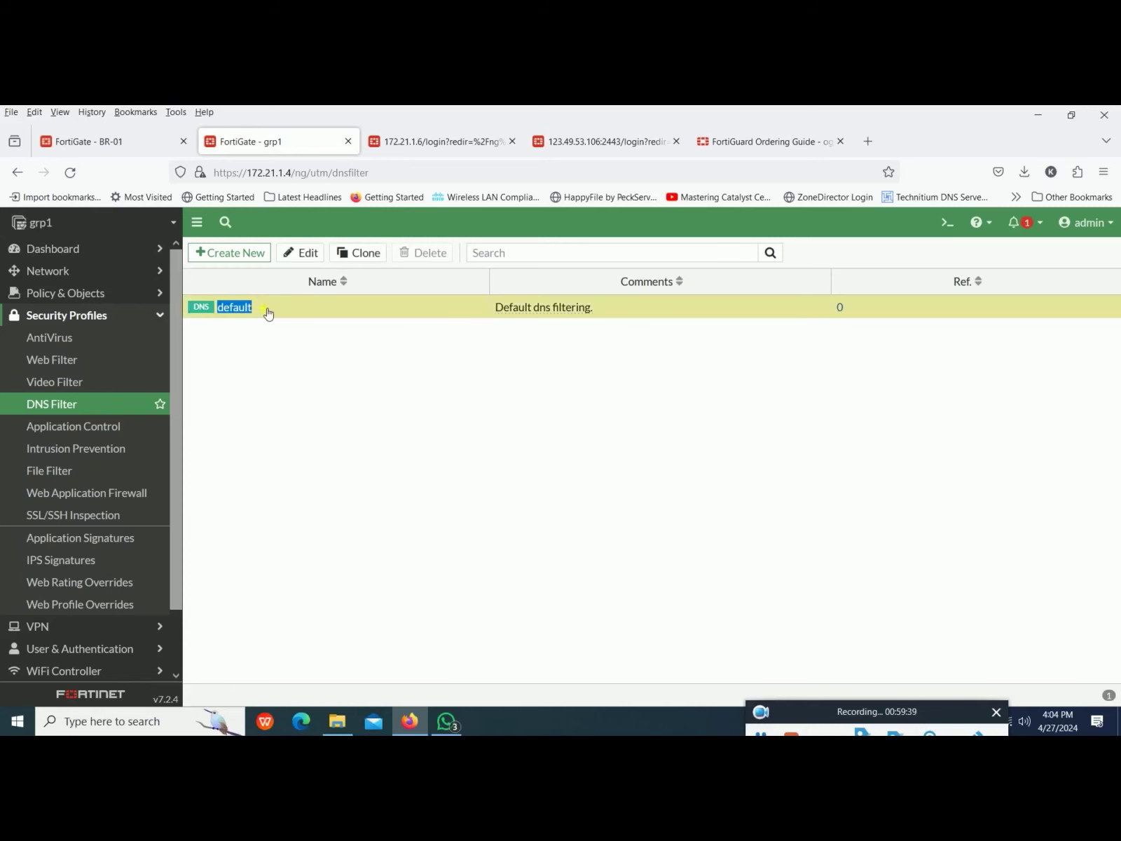
left_click(86, 361)
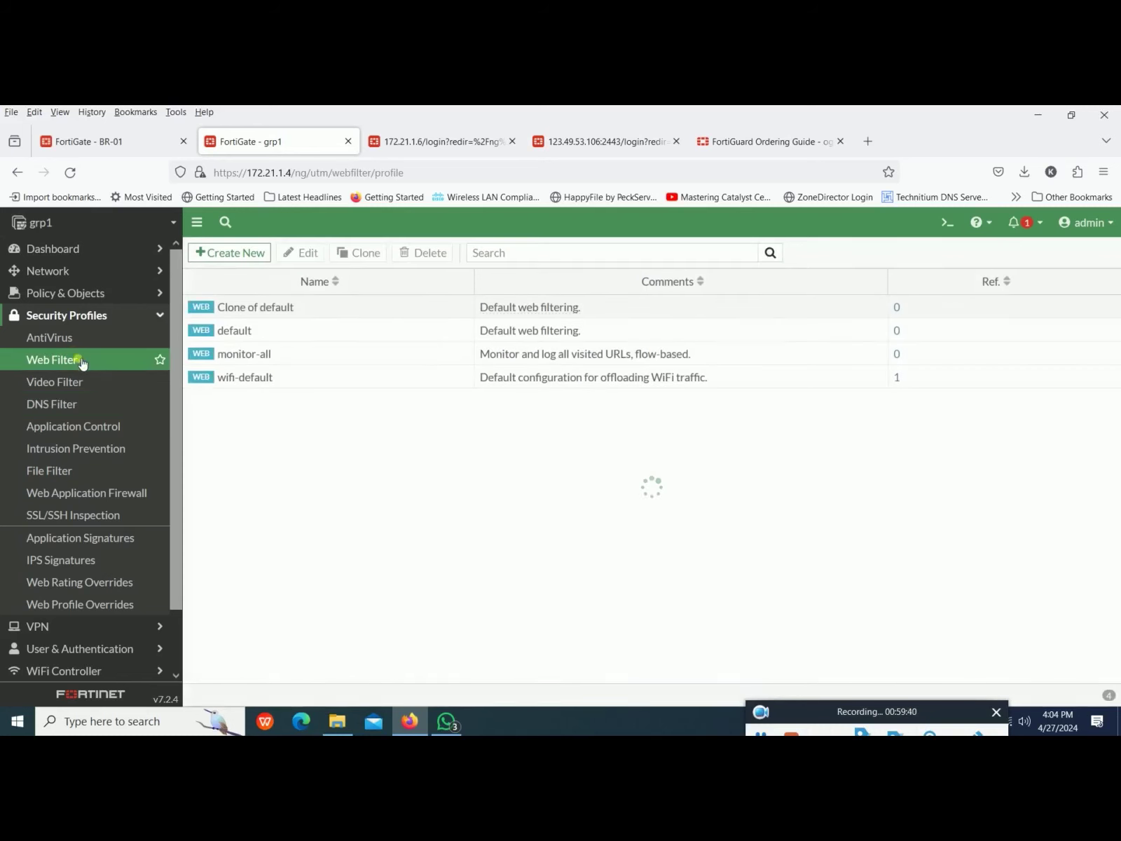
left_click(101, 403)
double_click(307, 309)
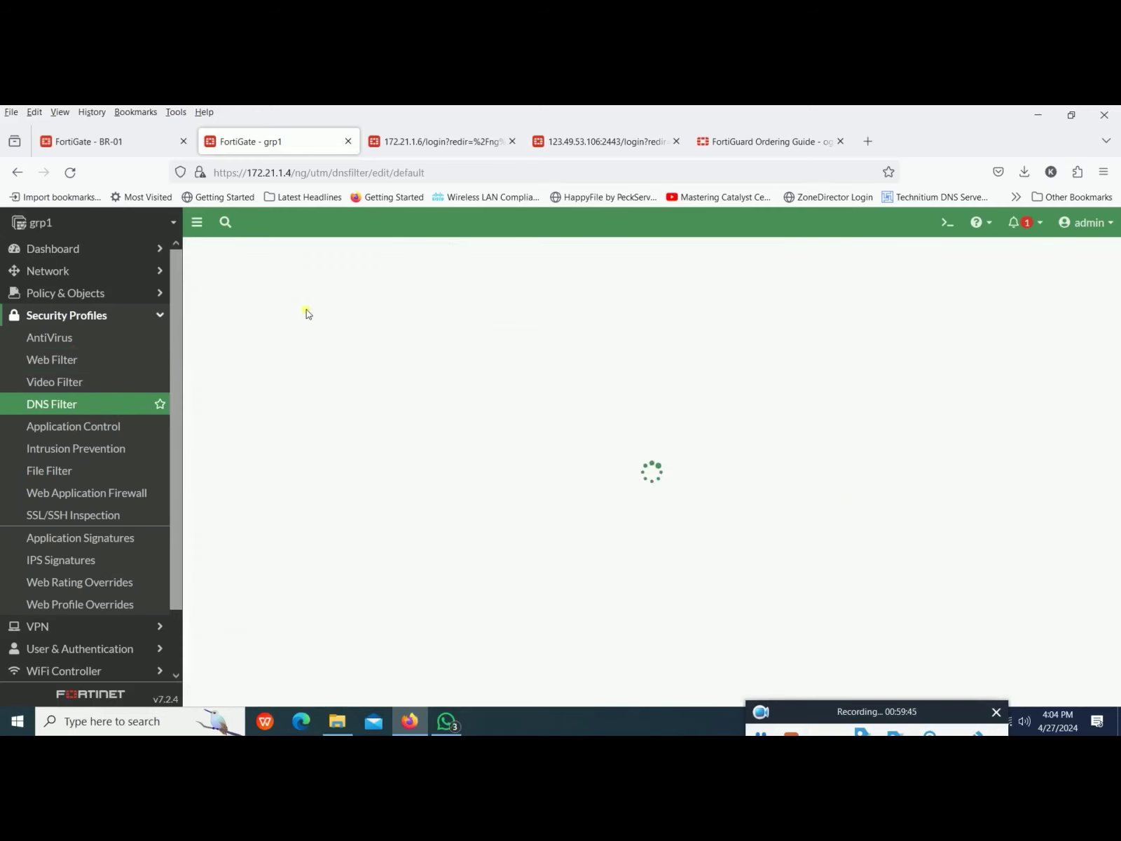
scroll(365, 490, "down", 6)
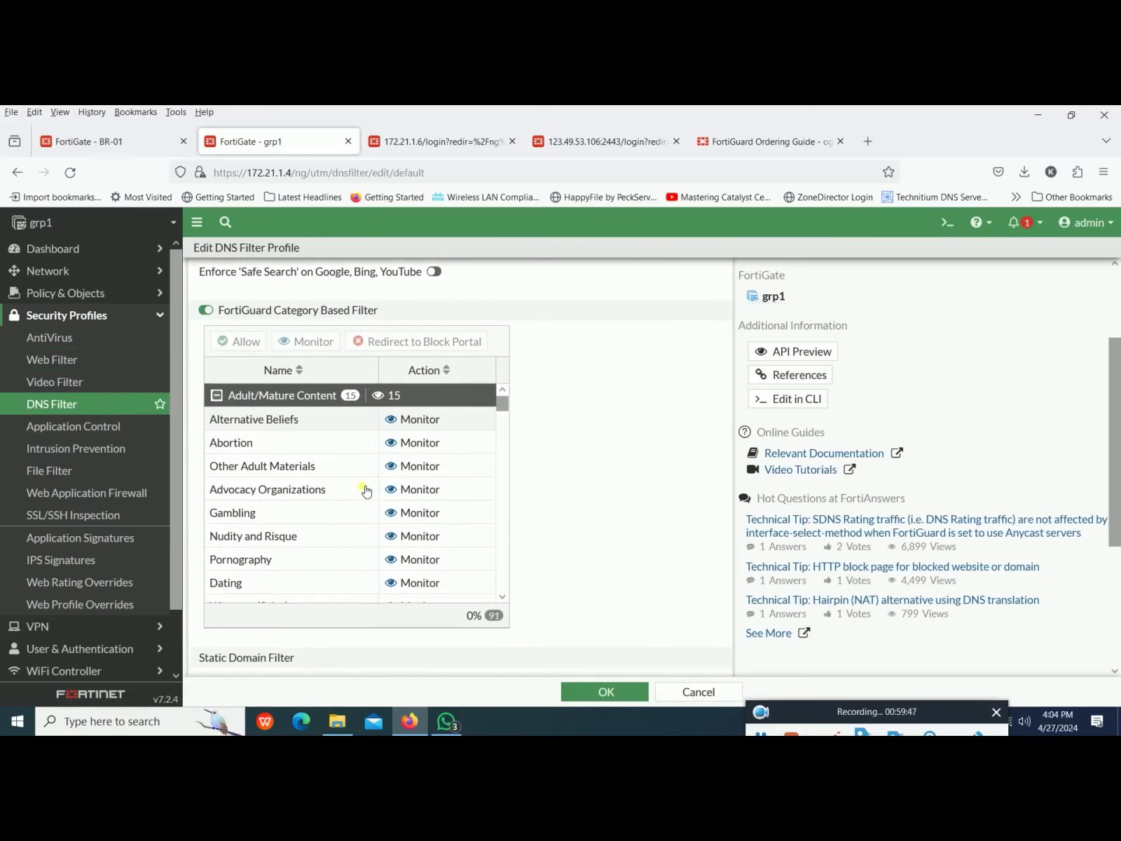
scroll(365, 490, "down", 7)
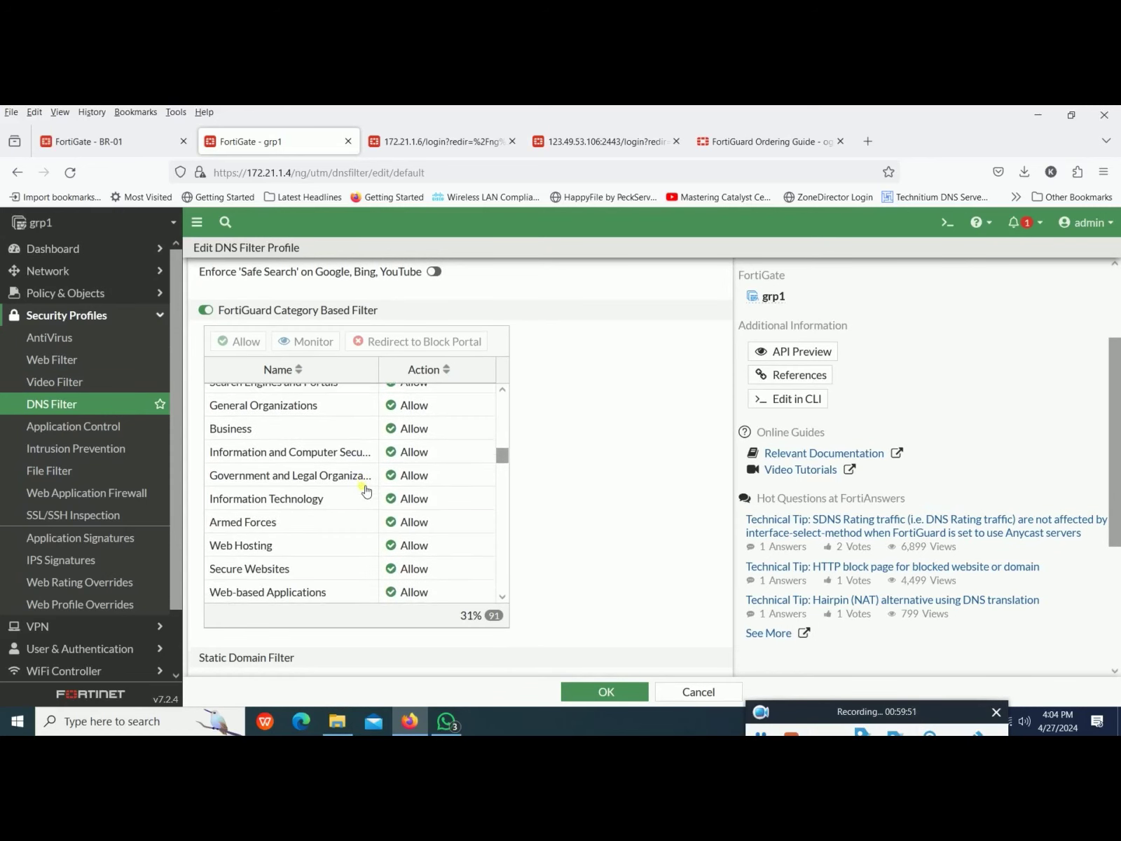
scroll(613, 513, "down", 2)
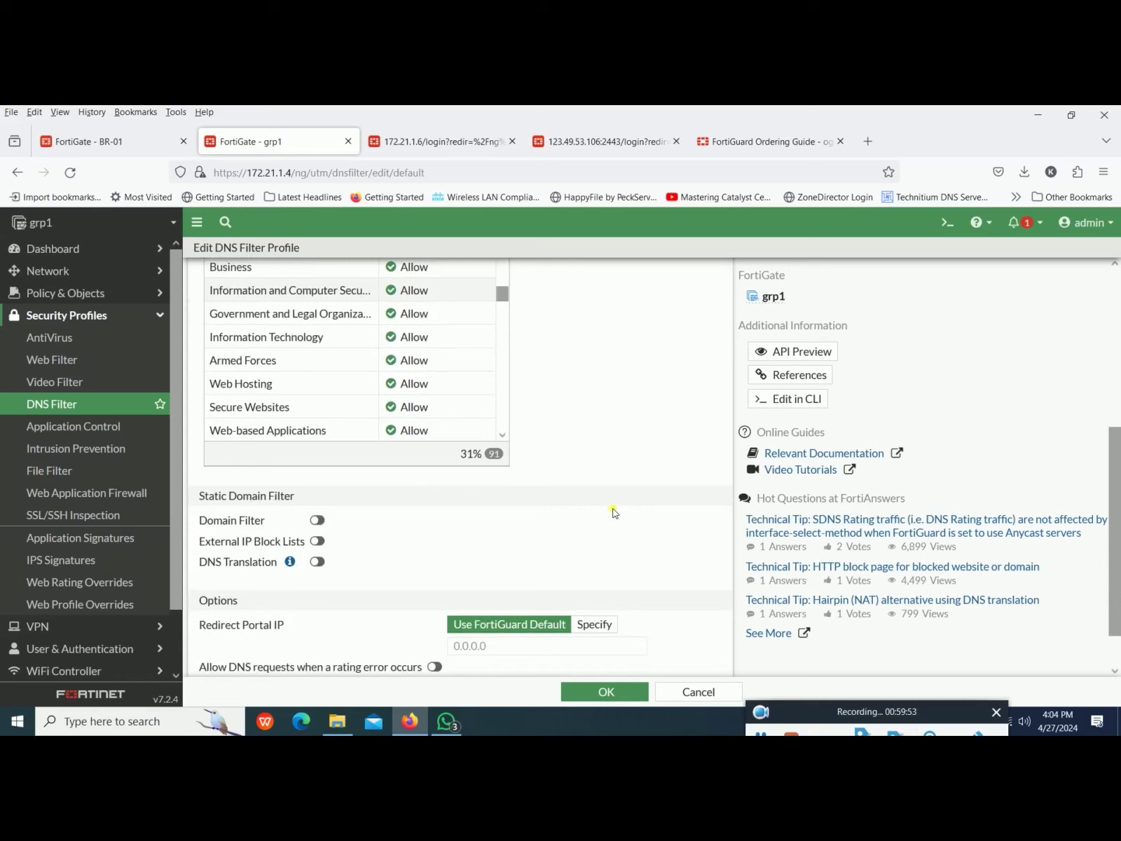
scroll(410, 522, "down", 1)
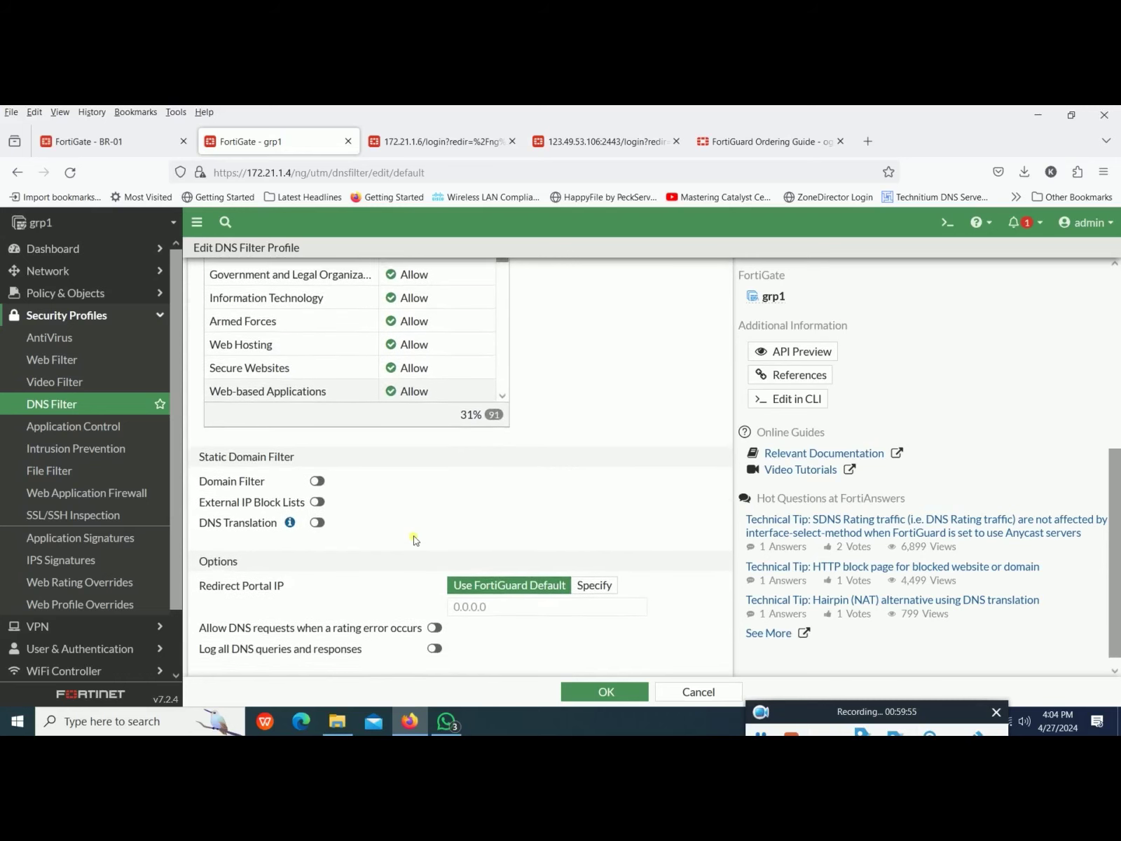
scroll(395, 515, "up", 2)
scroll(396, 515, "up", 5)
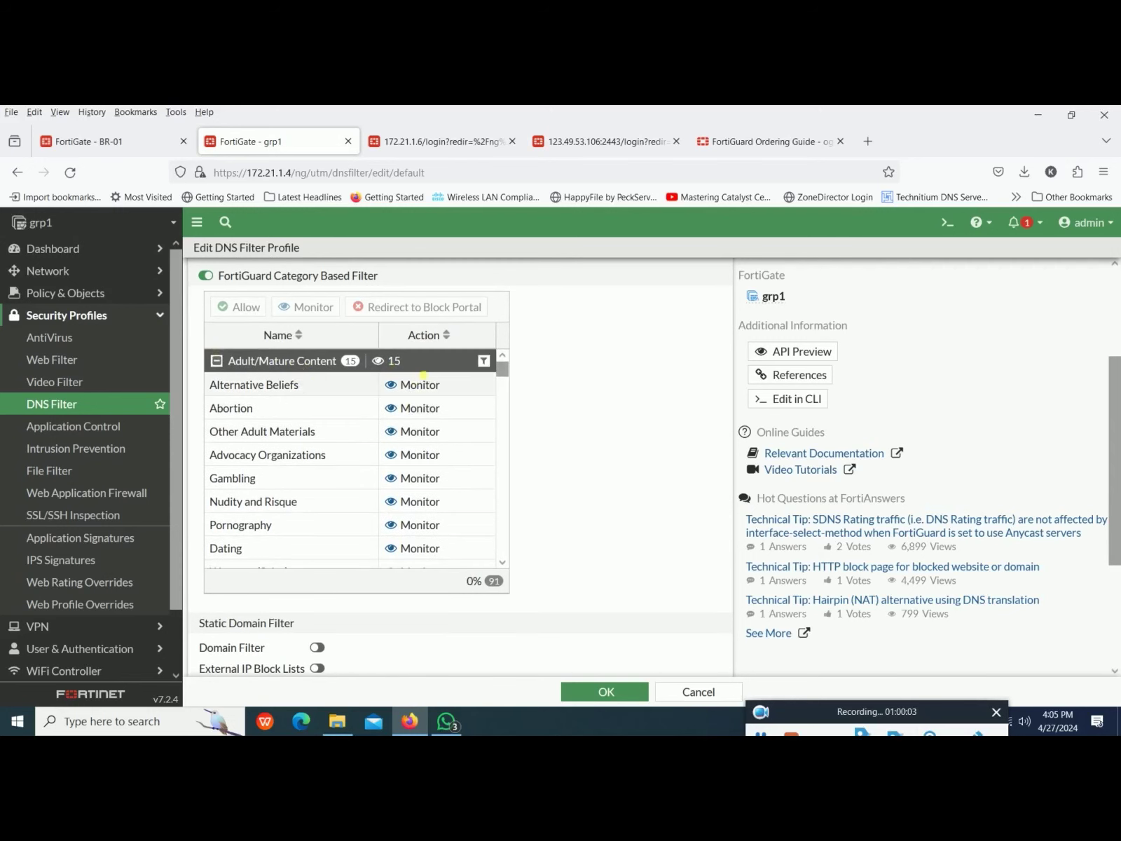
Step: Review the category actions in the DNS profile from Adult/Mature Content through Potentially Liable, Security Risk and Unrated
scroll(454, 445, "down", 5)
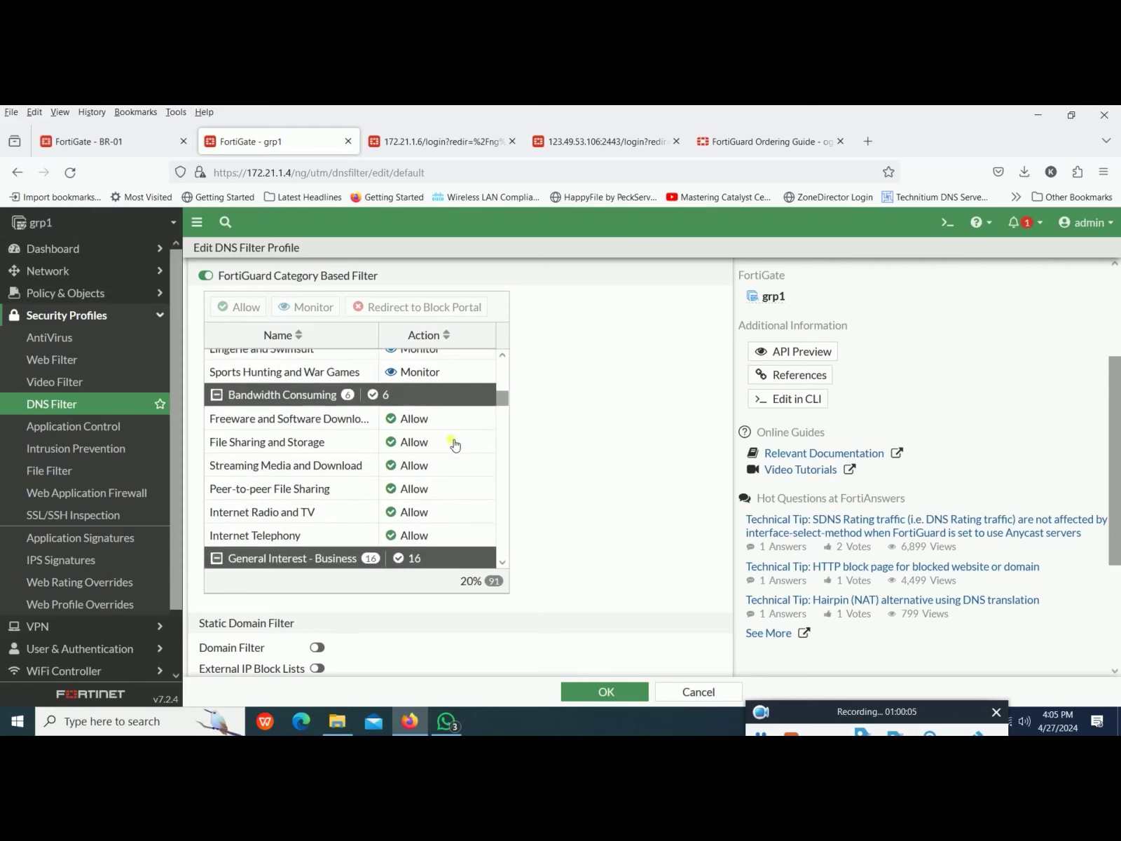
scroll(452, 443, "down", 8)
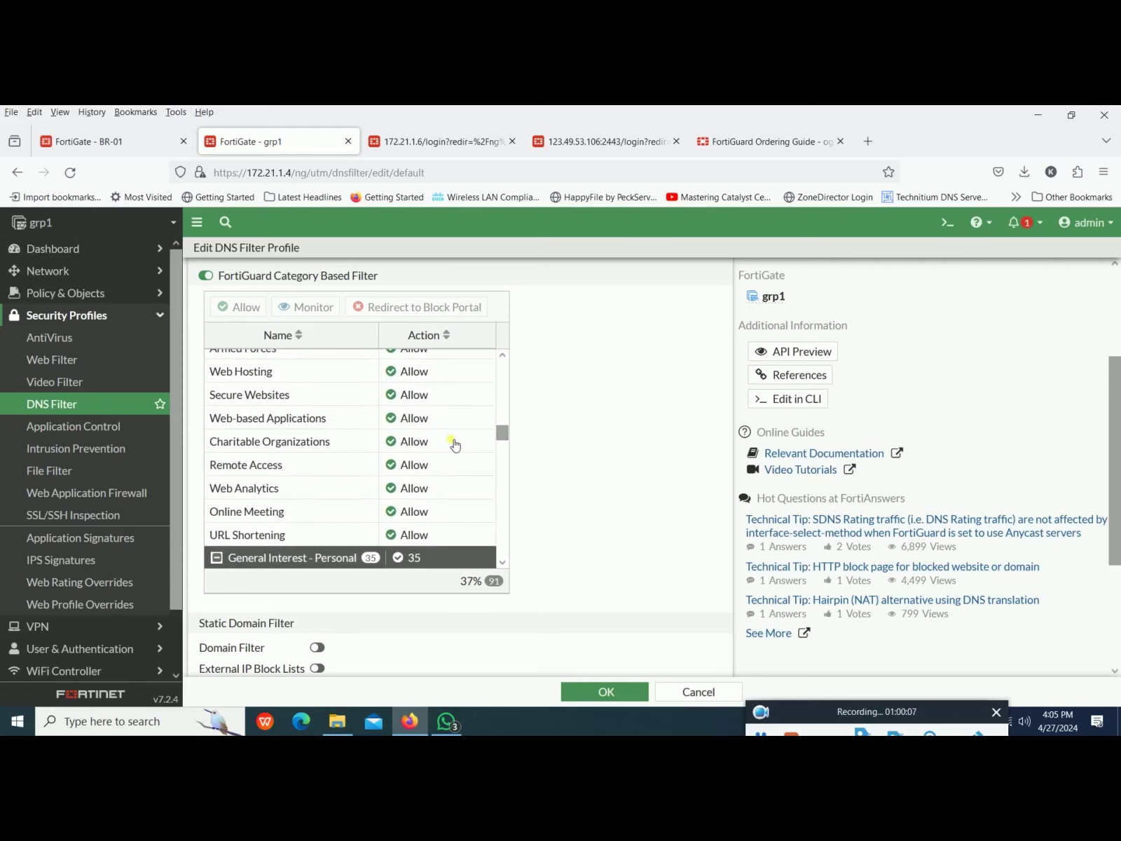
scroll(454, 444, "down", 8)
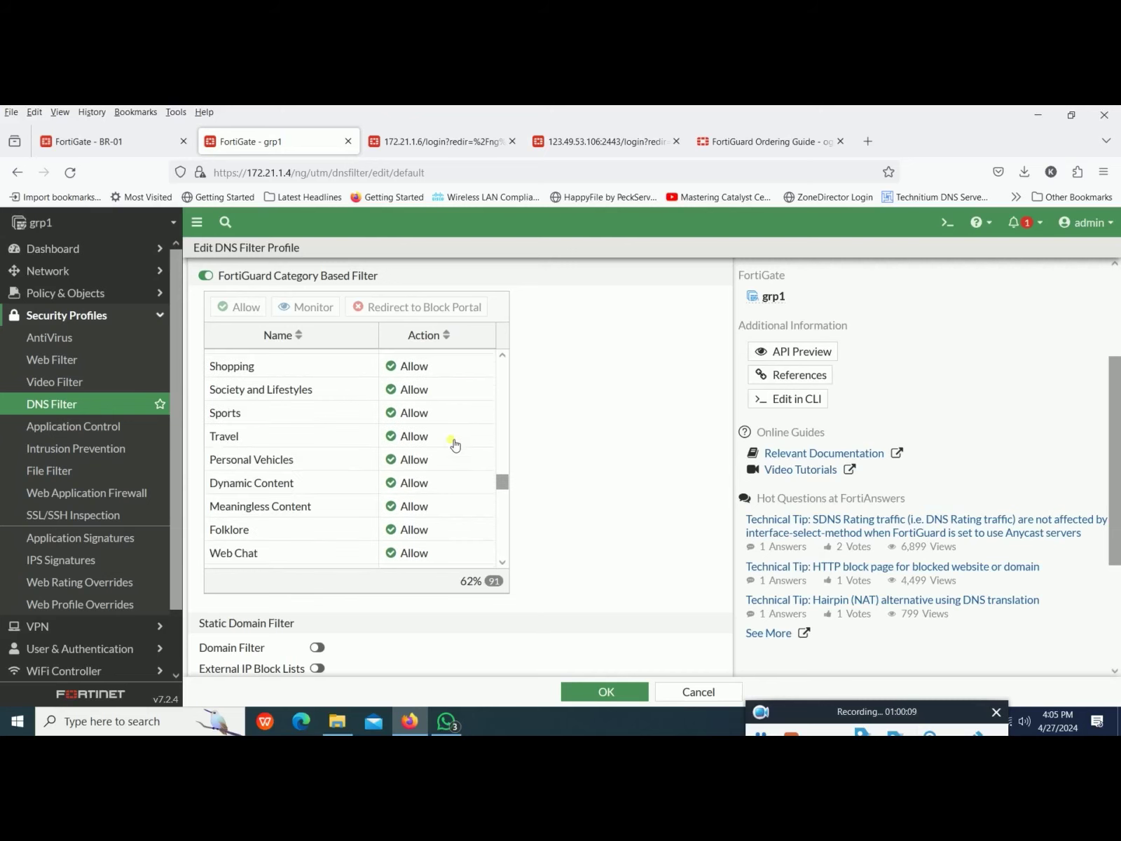
scroll(454, 444, "down", 5)
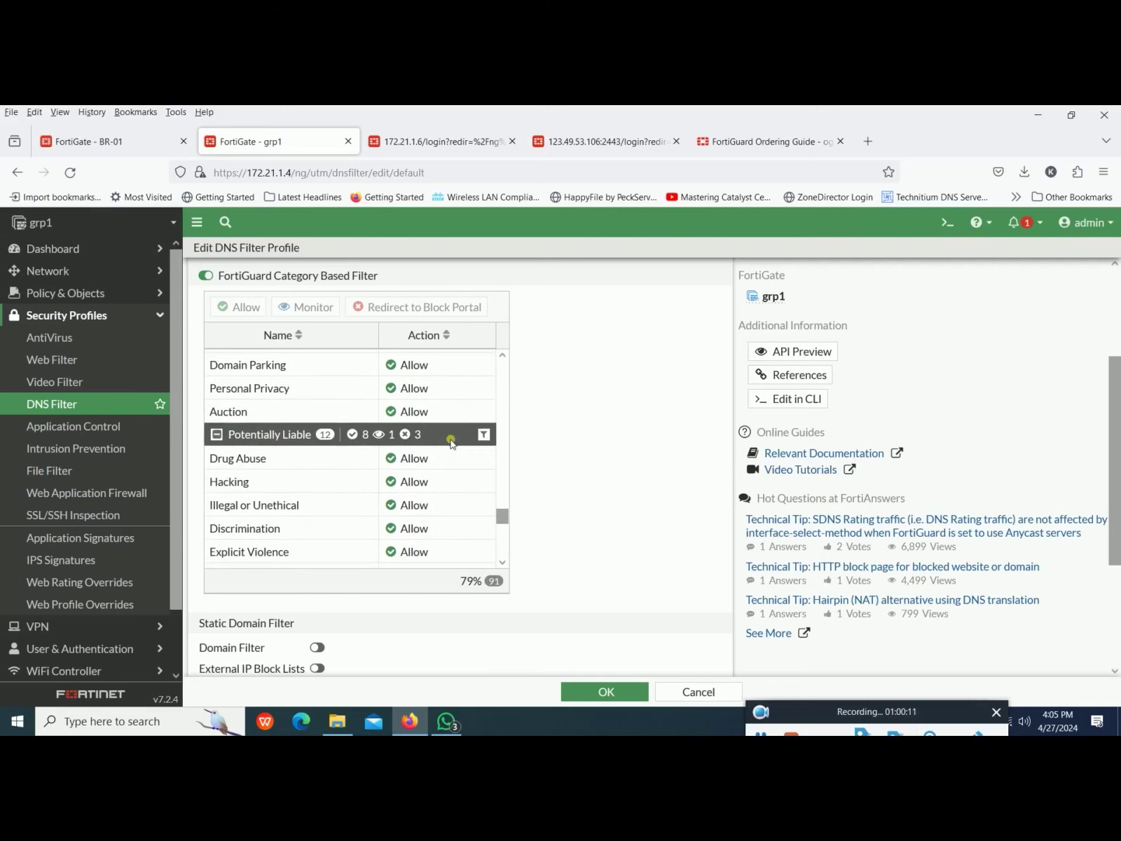
scroll(452, 443, "down", 3)
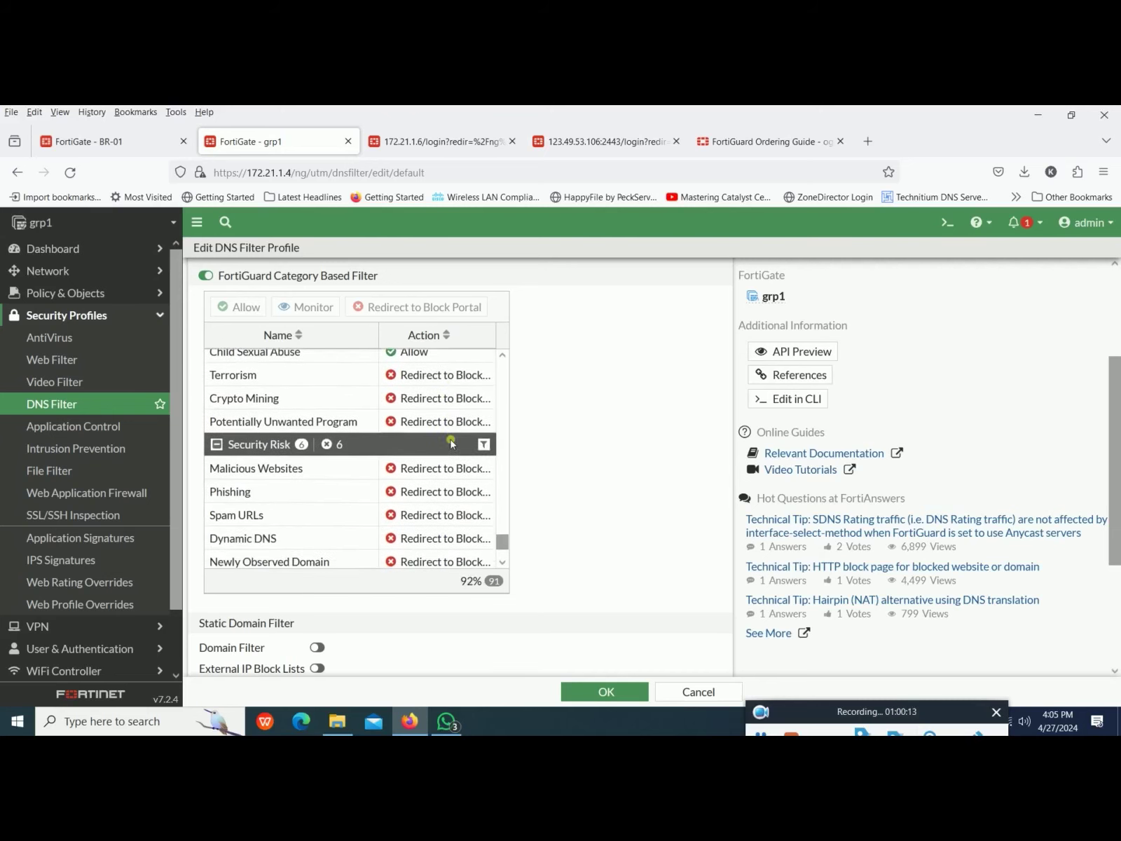
scroll(431, 532, "down", 2)
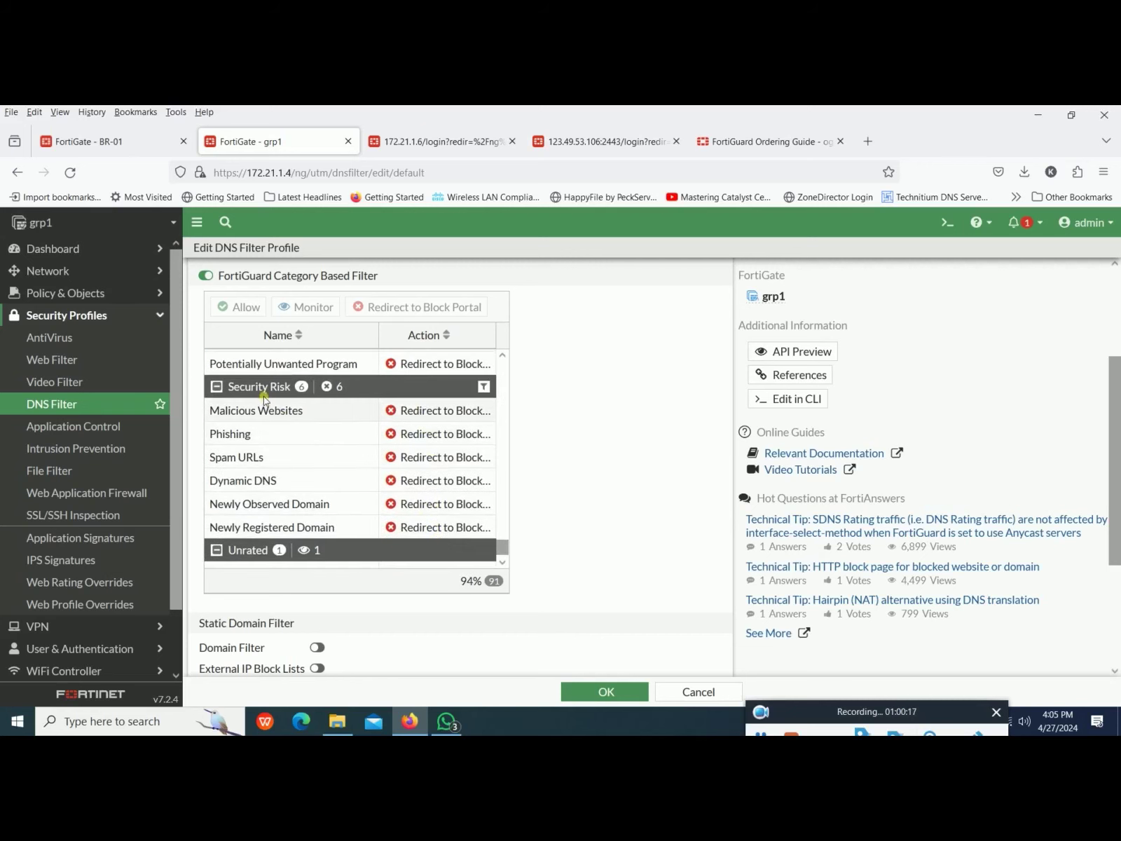
scroll(308, 418, "up", 1)
scroll(309, 419, "up", 3)
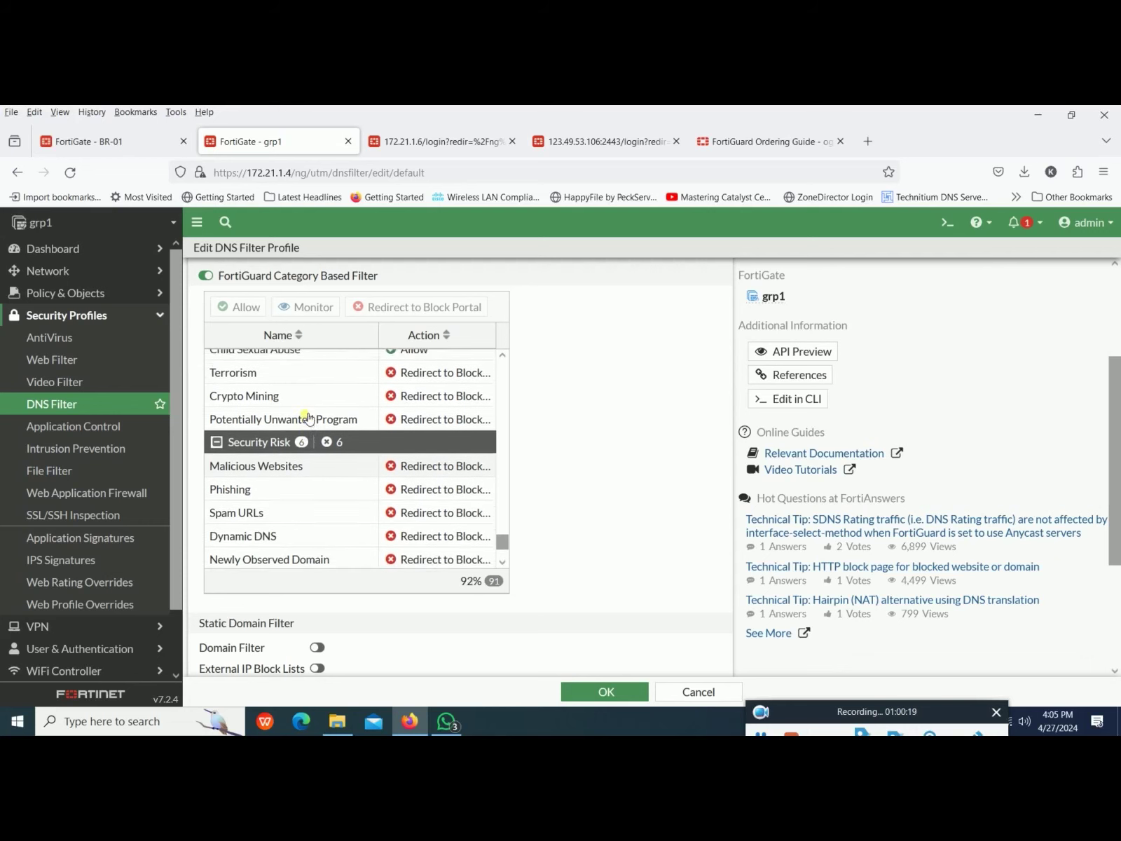
Step: Highlight the DNS categories from Terrorism through Newly Registered Domain and examine their actions and the Unrated category
left_click(320, 412)
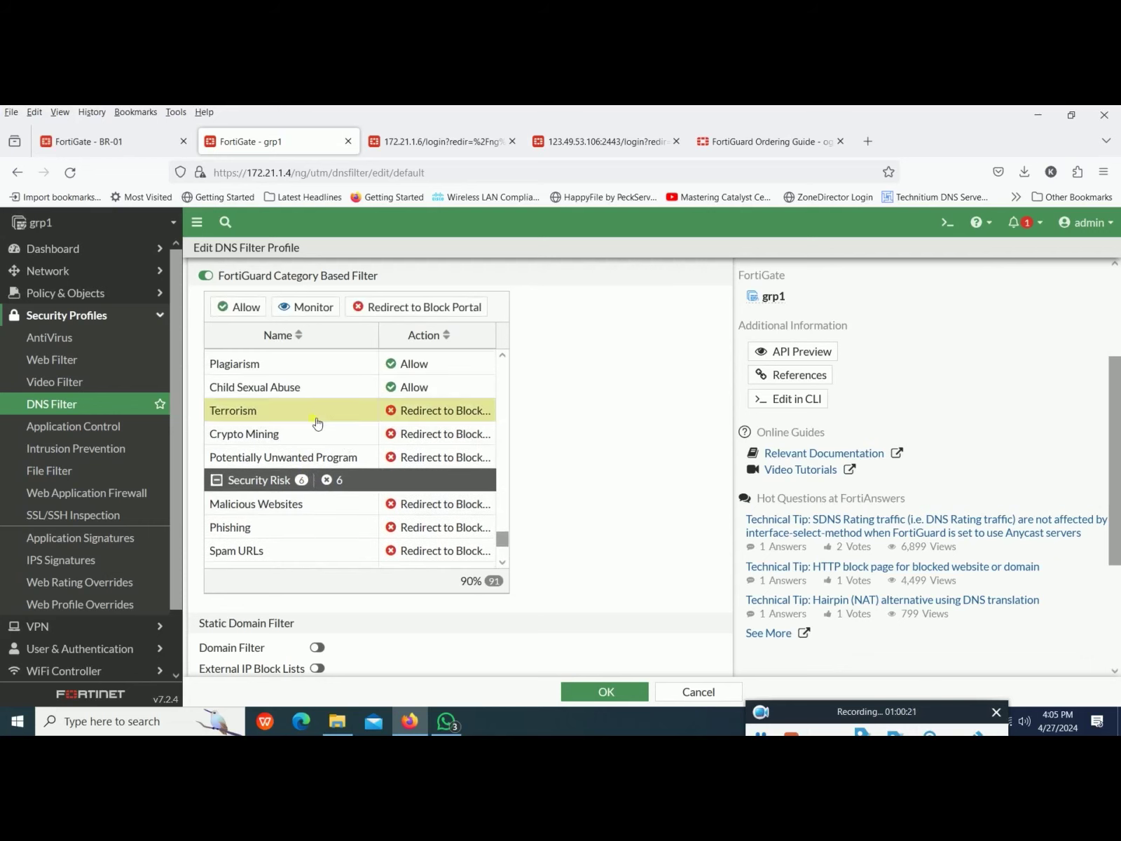
scroll(340, 438, "down", 5)
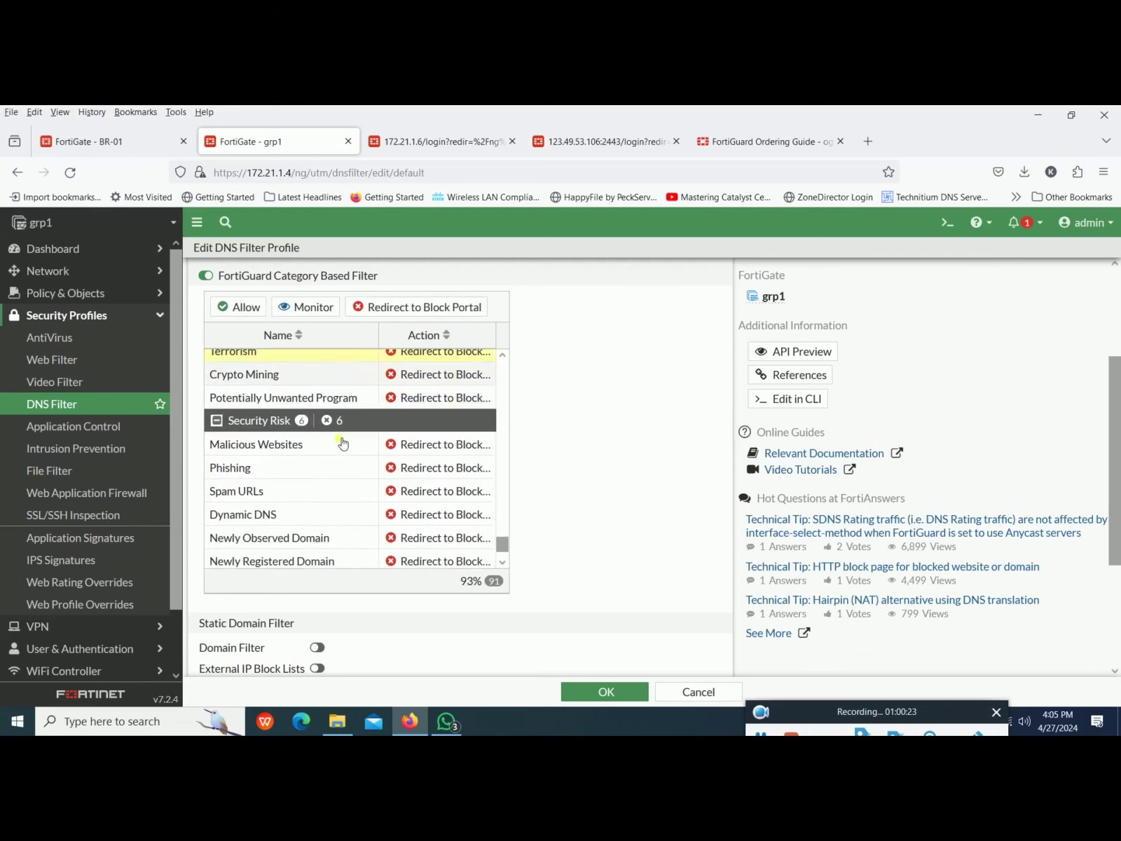
left_click(343, 509, "shift")
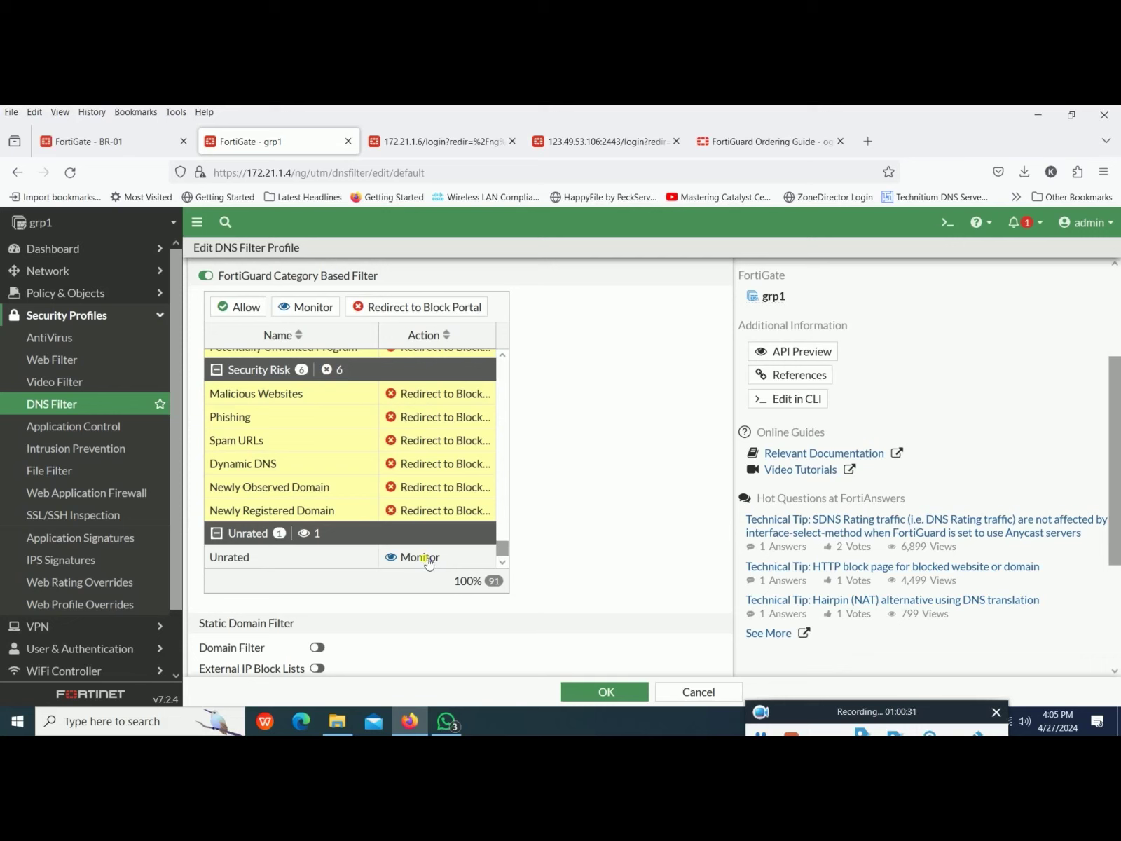
scroll(377, 429, "up", 1)
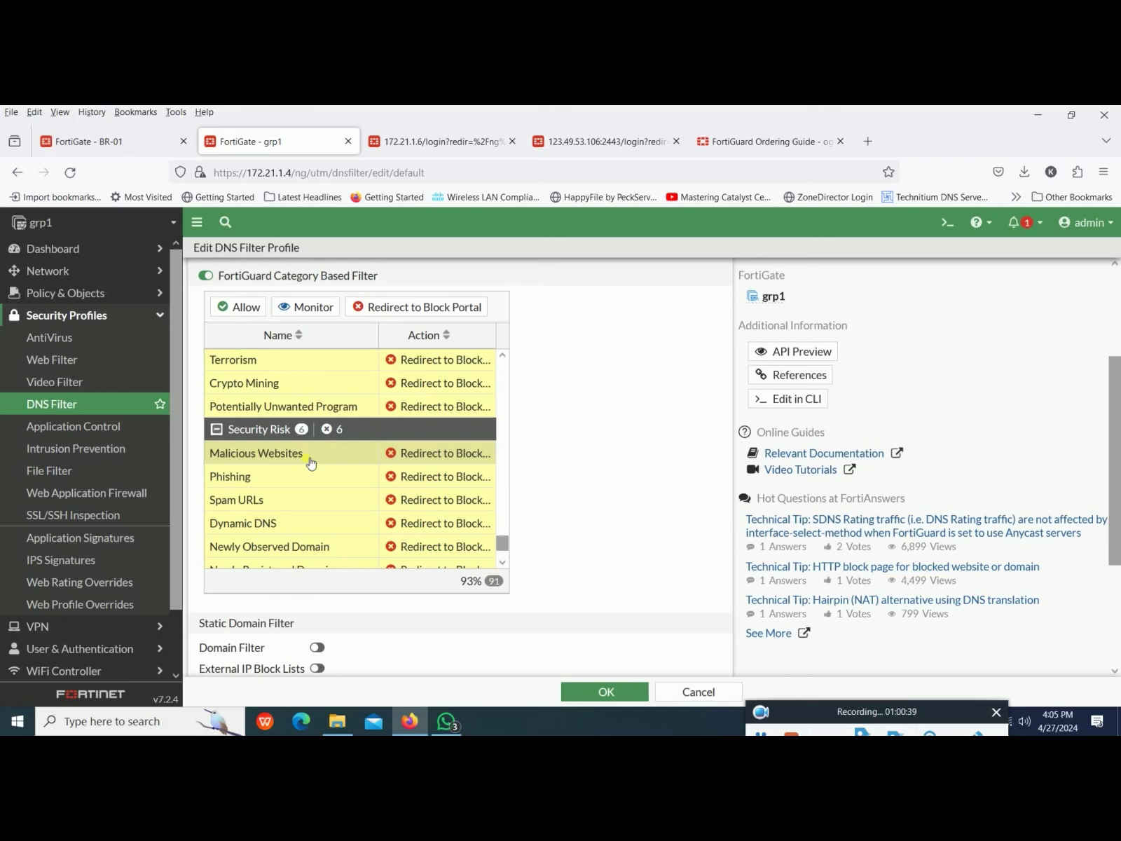
scroll(311, 463, "down", 4)
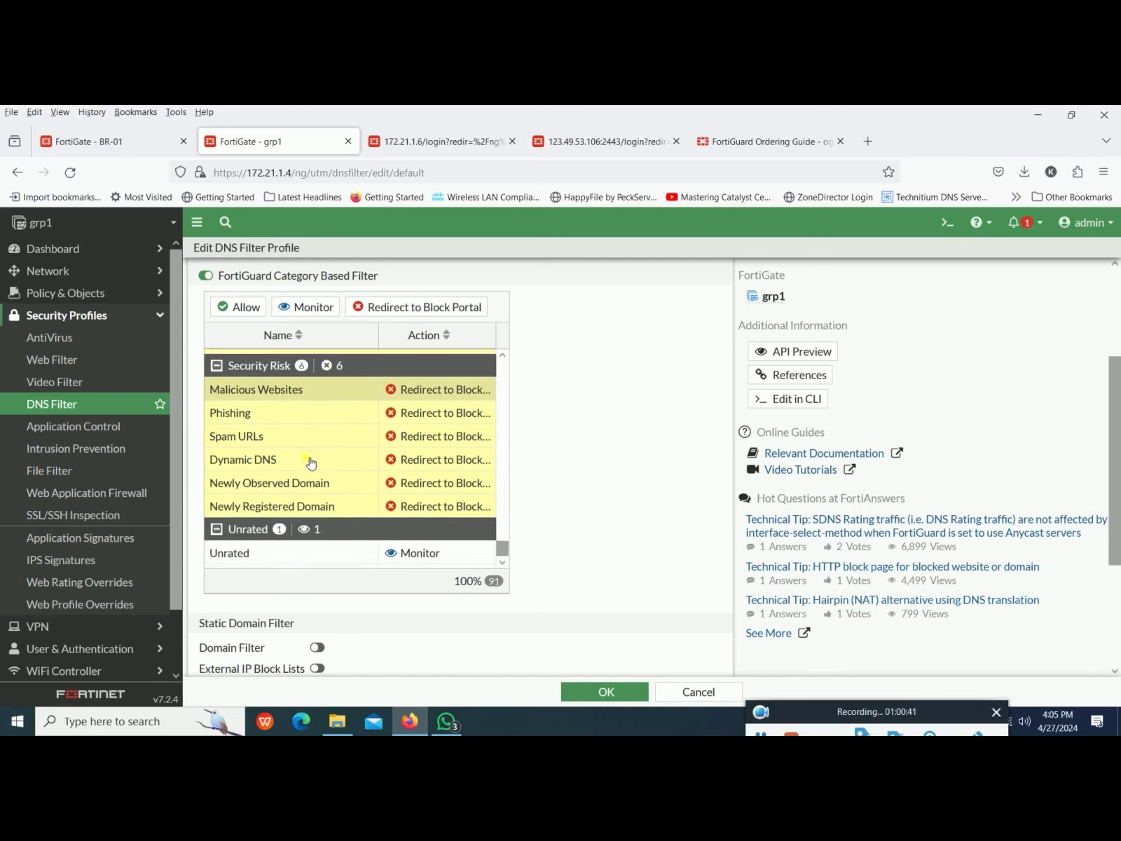
scroll(307, 457, "down", 1)
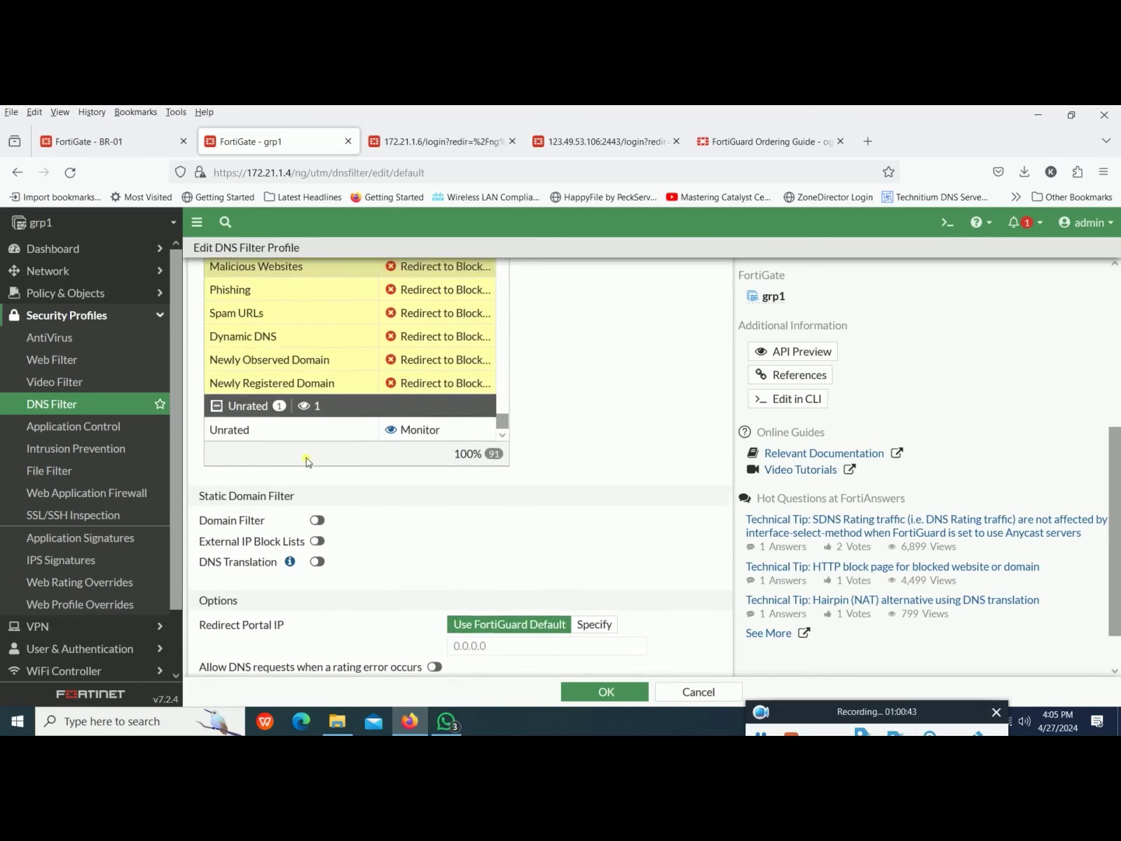
scroll(478, 301, "up", 1)
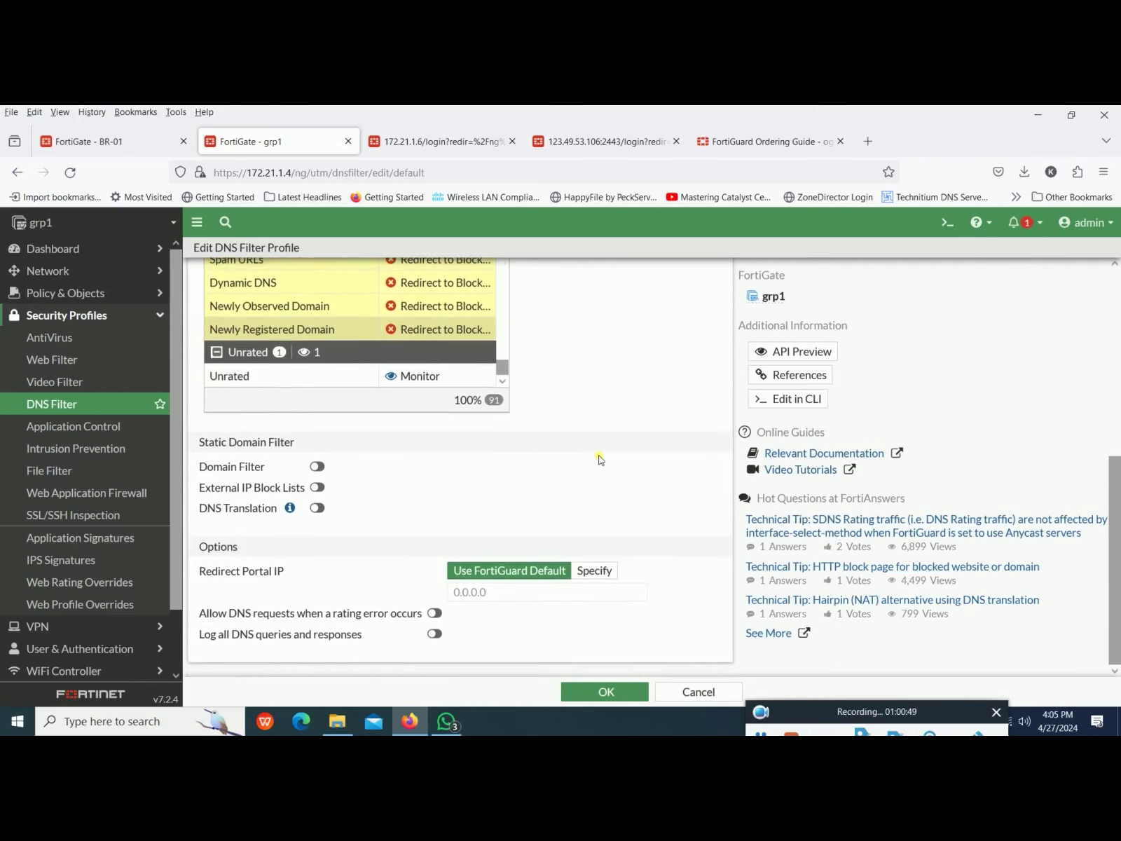
Step: Enable the static domain filter, preview a new Wildcard entry, and return to the DNS filter list without saving
left_click(317, 467)
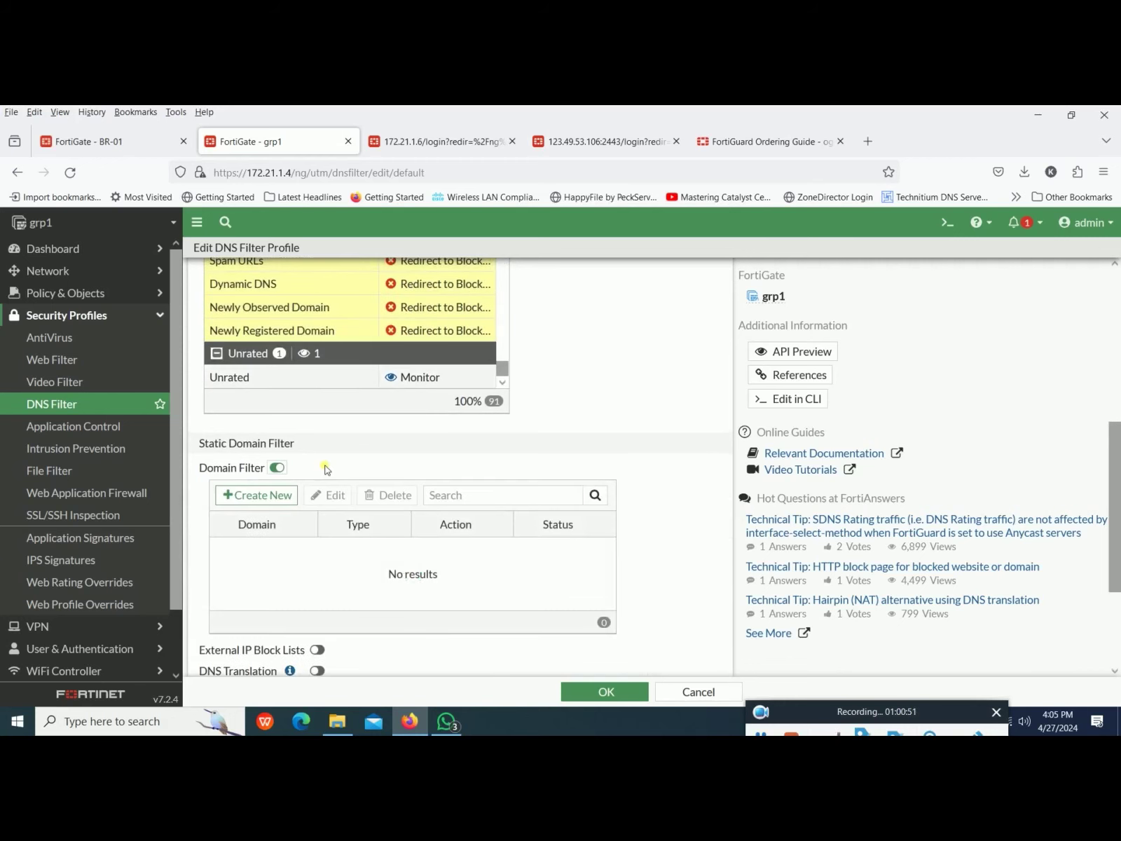
left_click(288, 489)
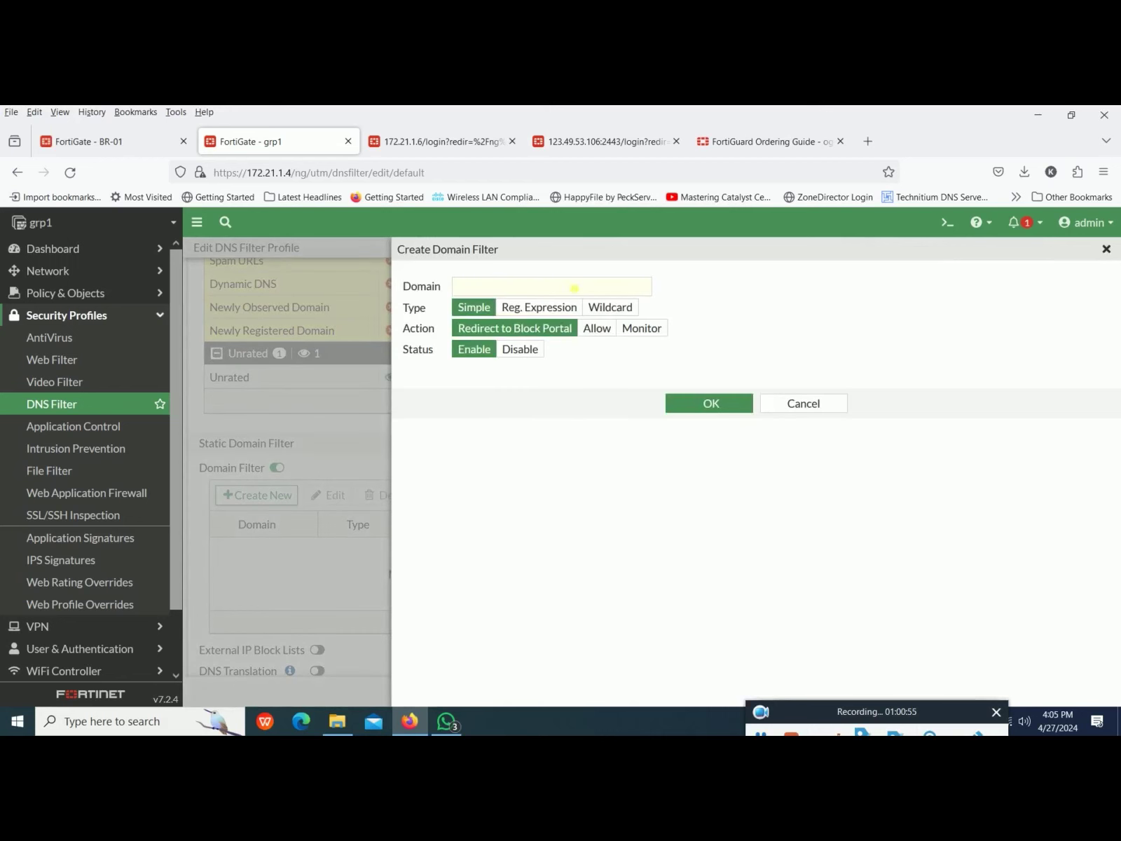
left_click(628, 310)
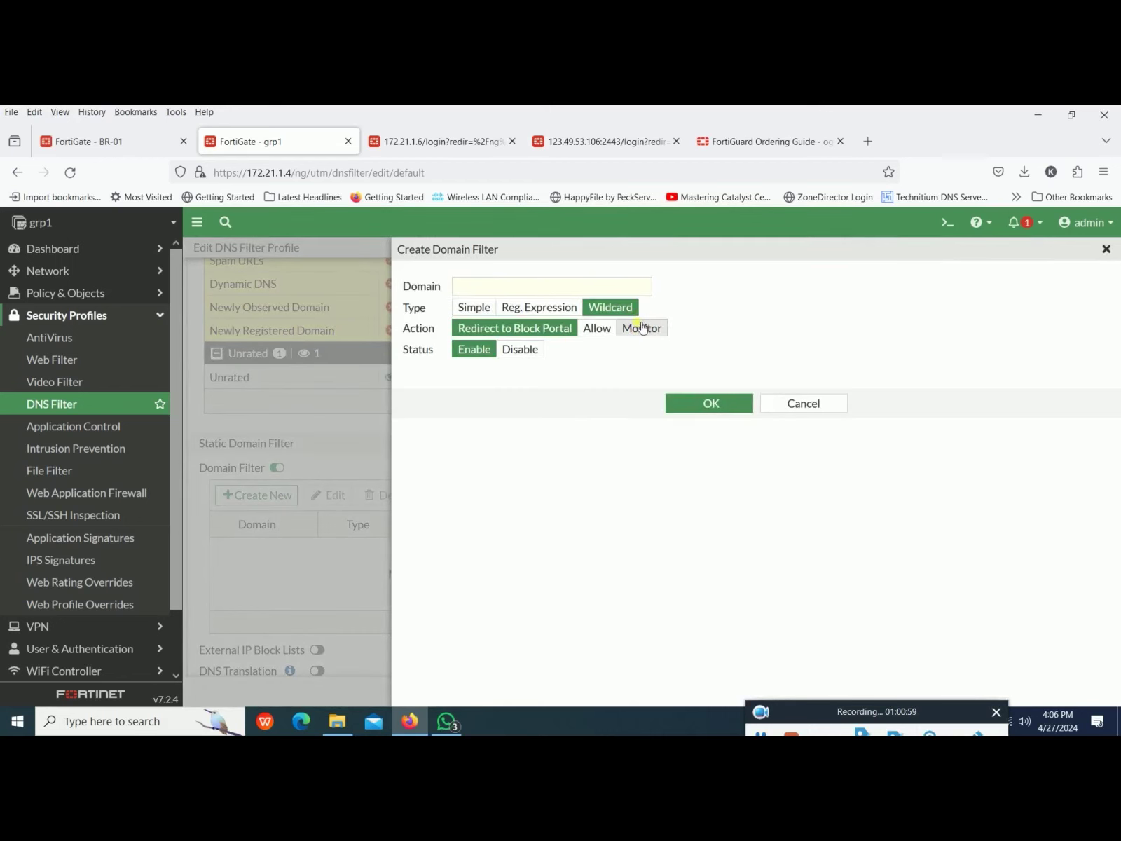
left_click(803, 403)
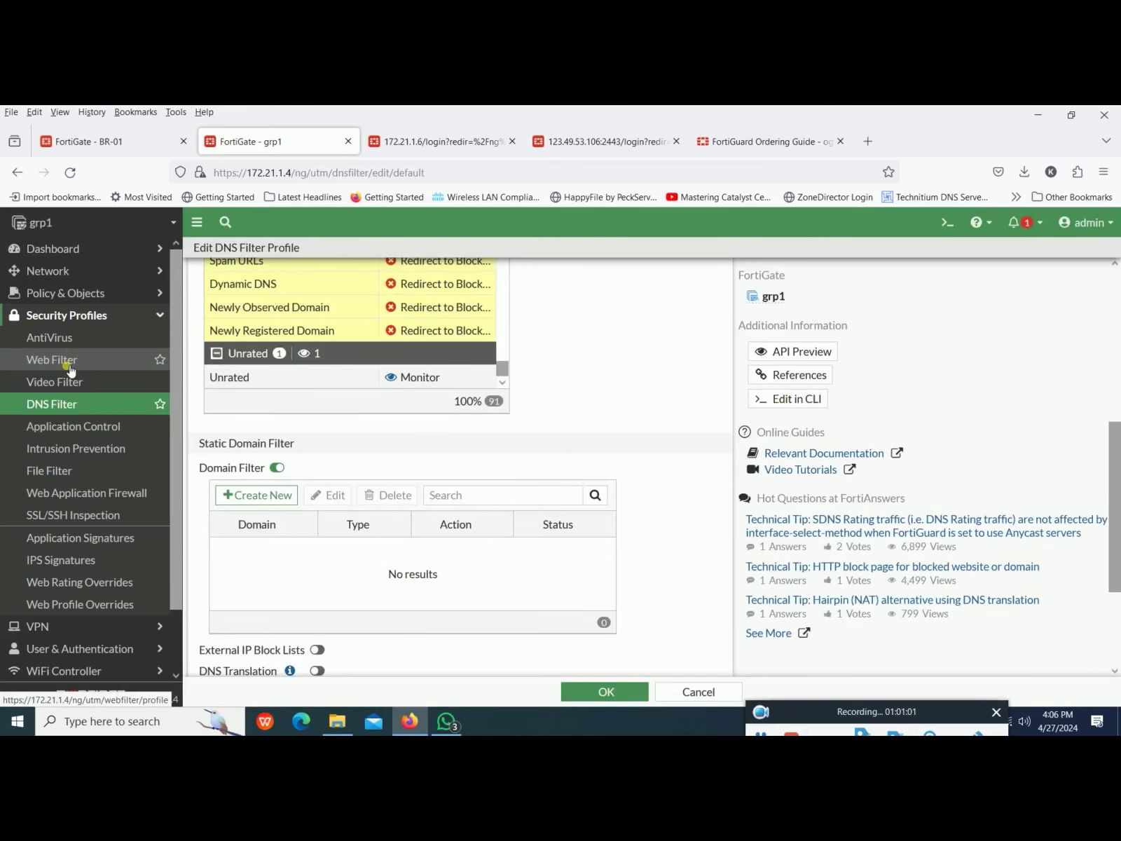
left_click(51, 359)
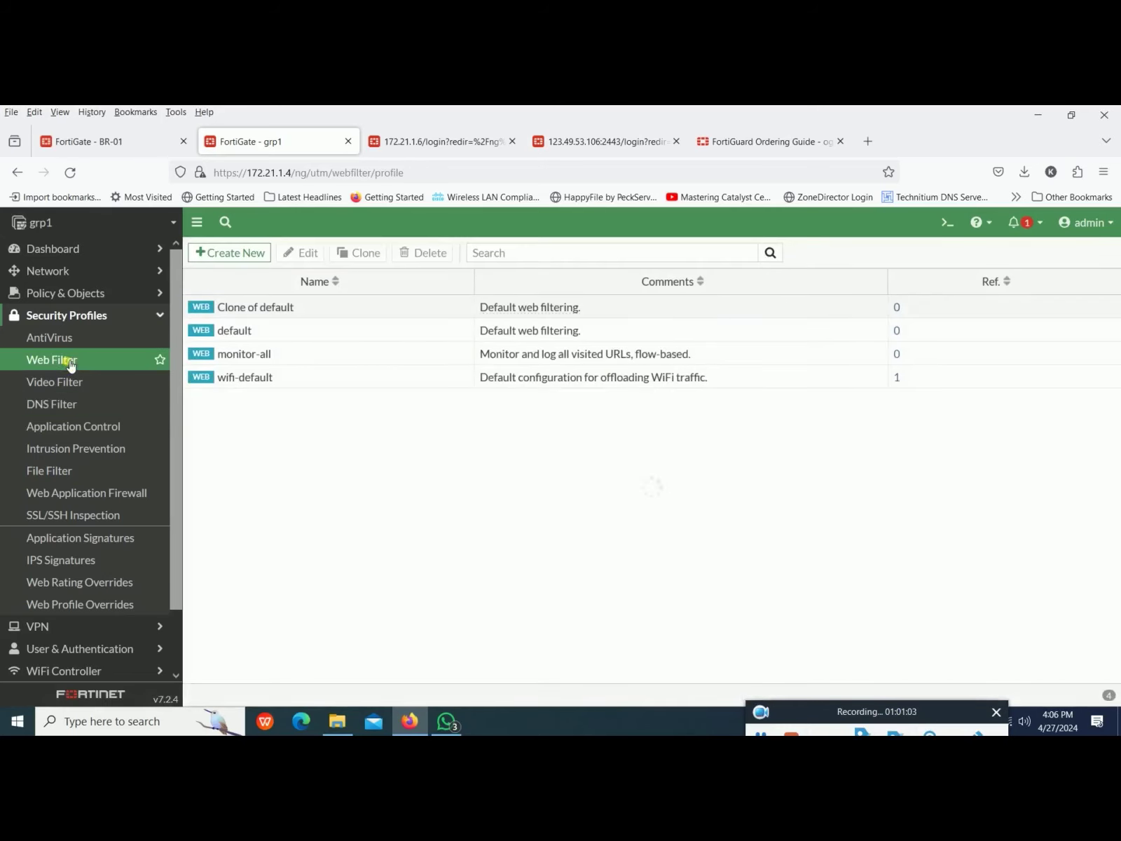
left_click(77, 404)
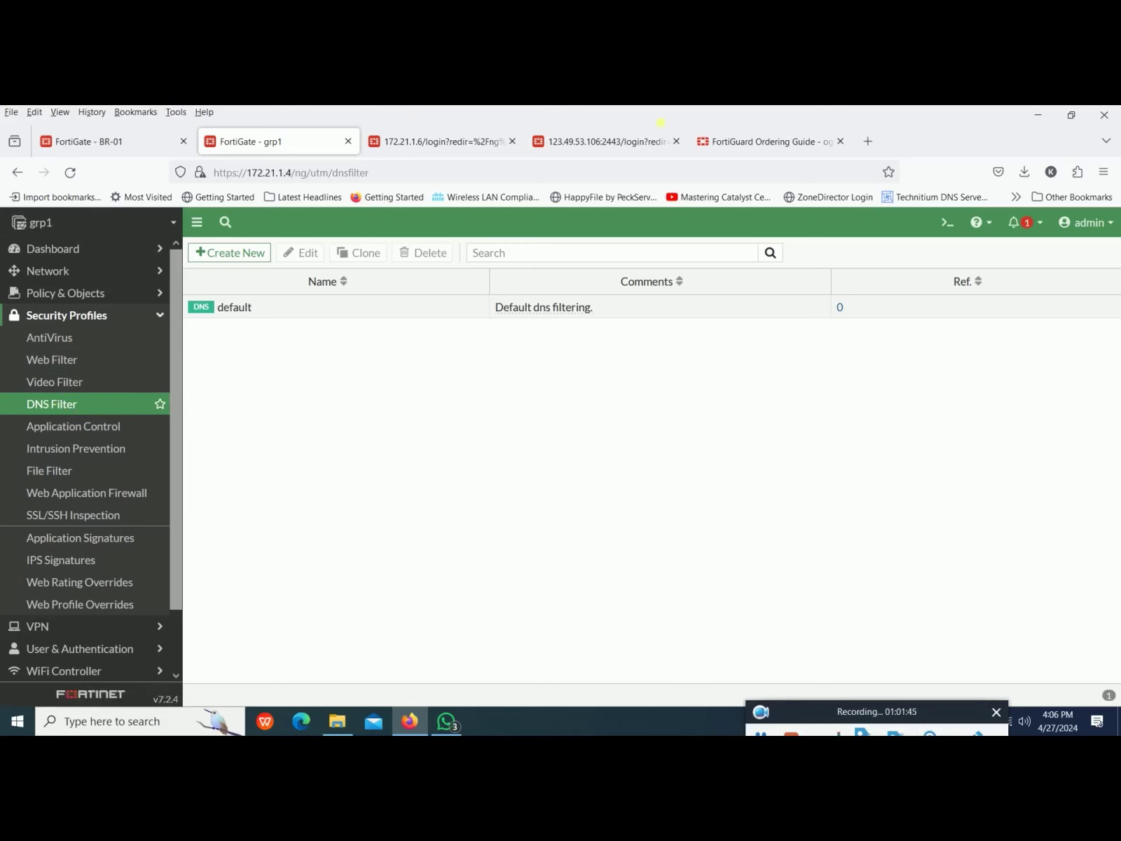
Step: Switch to the FortiGuard Ordering Guide and examine the Web Security entry in the product offerings table
left_click(738, 143)
scroll(574, 496, "down", 5)
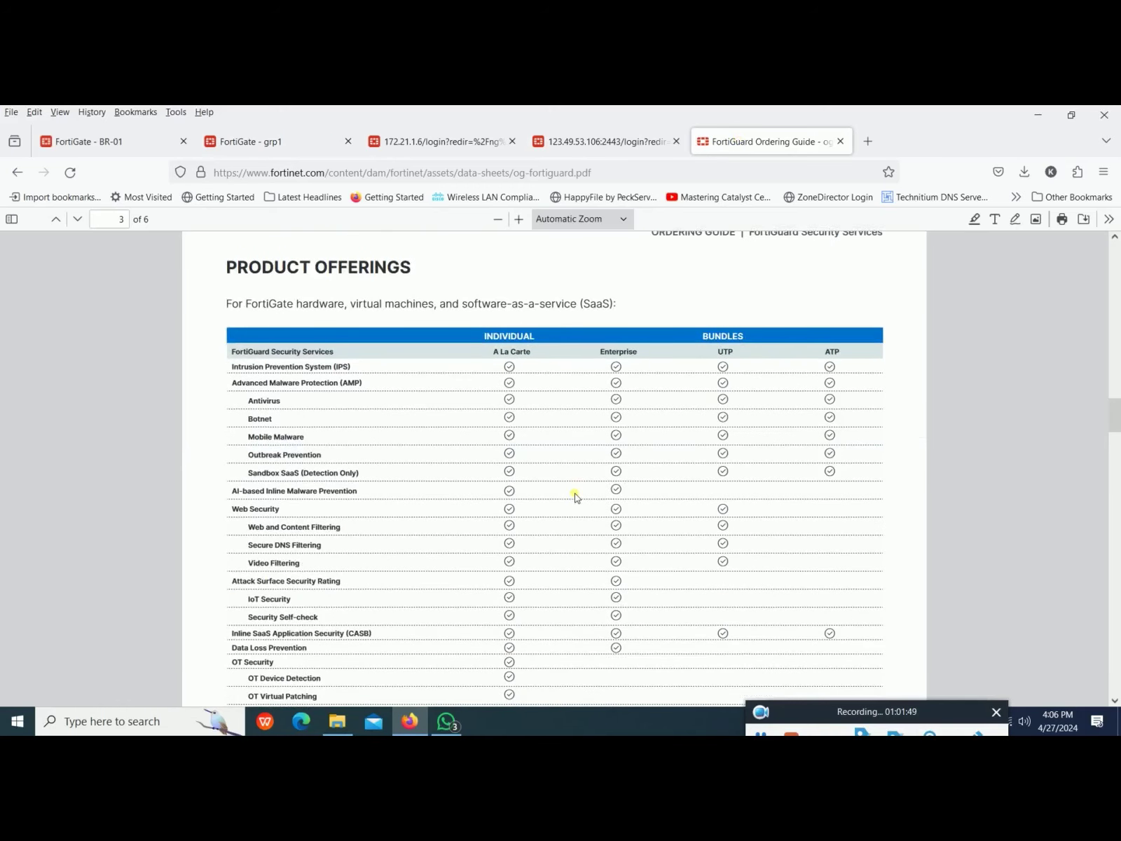
left_click_drag(298, 508, 241, 513)
double_click(241, 510)
left_click(282, 513)
left_click_drag(238, 385, 306, 372)
left_click_drag(280, 511, 241, 514)
Step: Examine which bundles include Web and Content Filtering, Secure DNS Filtering and Video Filtering under Web Security
scroll(288, 515, "down", 1)
left_click_drag(245, 484, 334, 481)
double_click(328, 480)
double_click(284, 497)
double_click(294, 517)
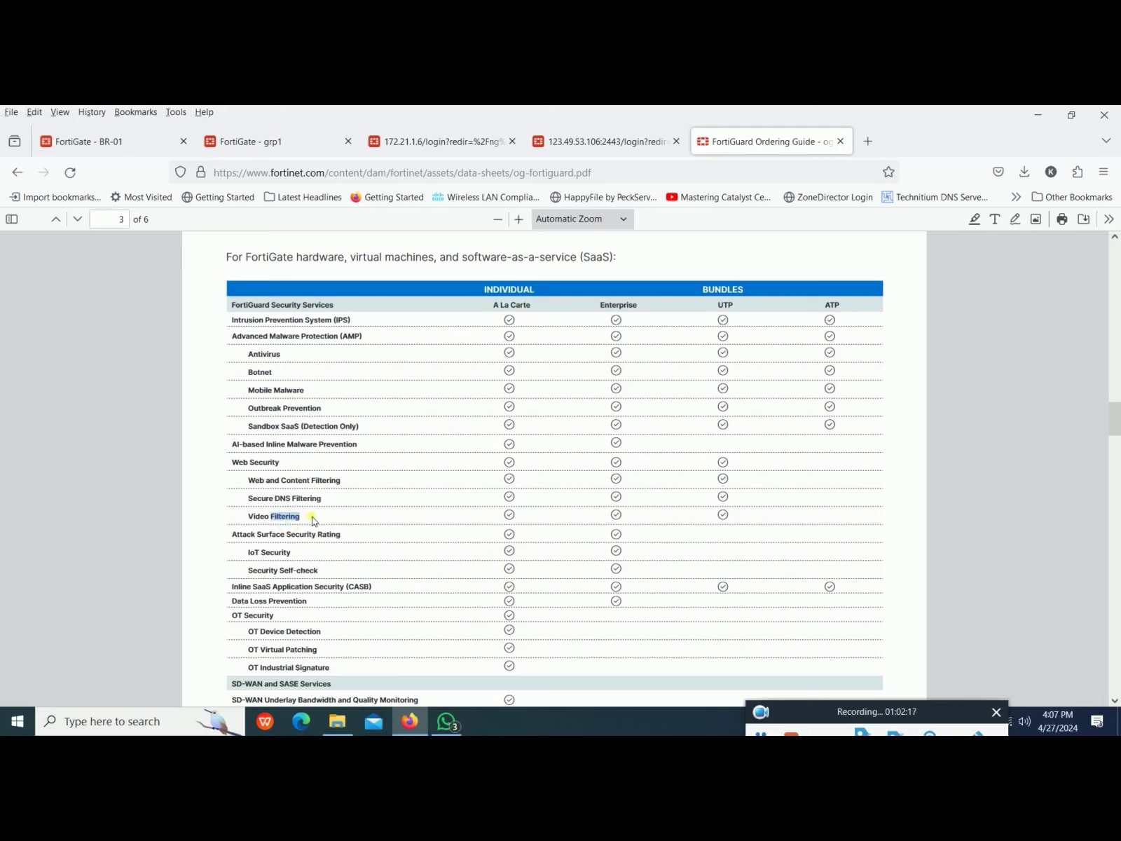
double_click(245, 463)
triple_click(277, 462)
scroll(333, 503, "down", 1)
left_click_drag(257, 484, 304, 514)
Step: Return to the grp1 FortiGate, open the Status dashboard and check the Web Filtering license details and its available options
left_click(261, 142)
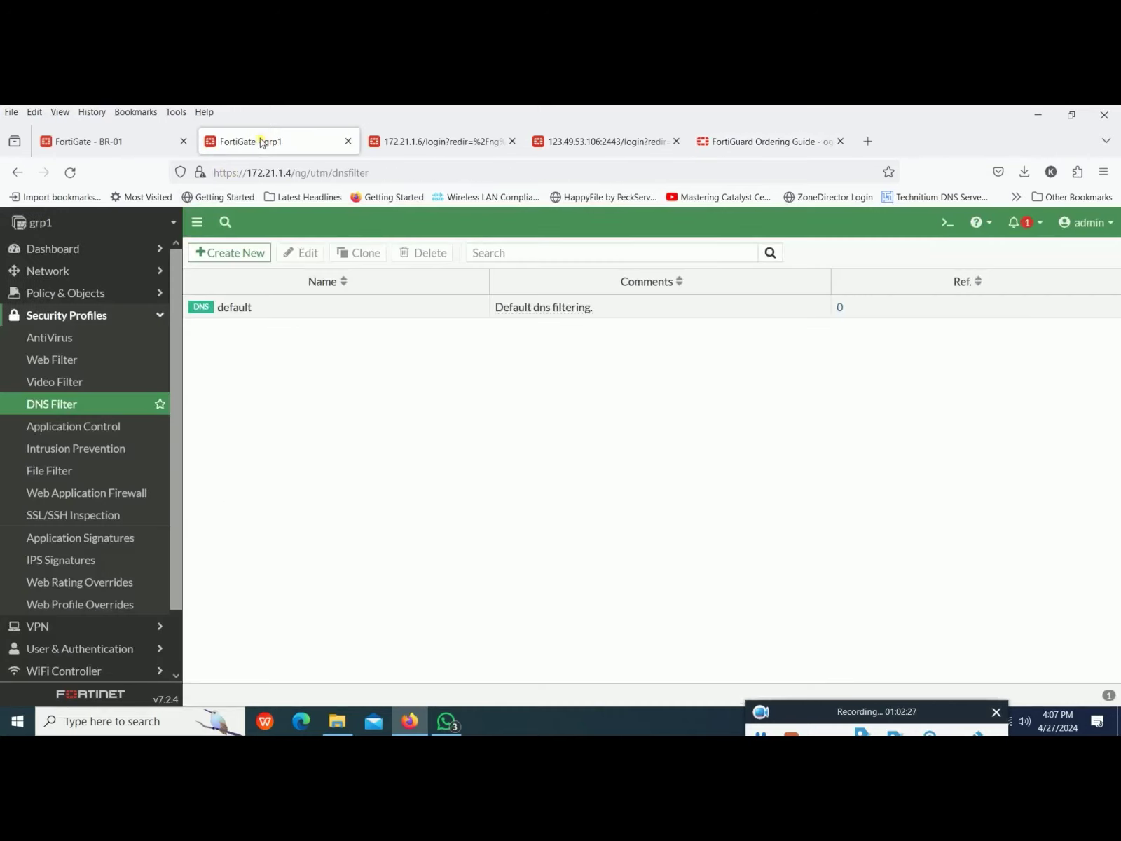
left_click(70, 252)
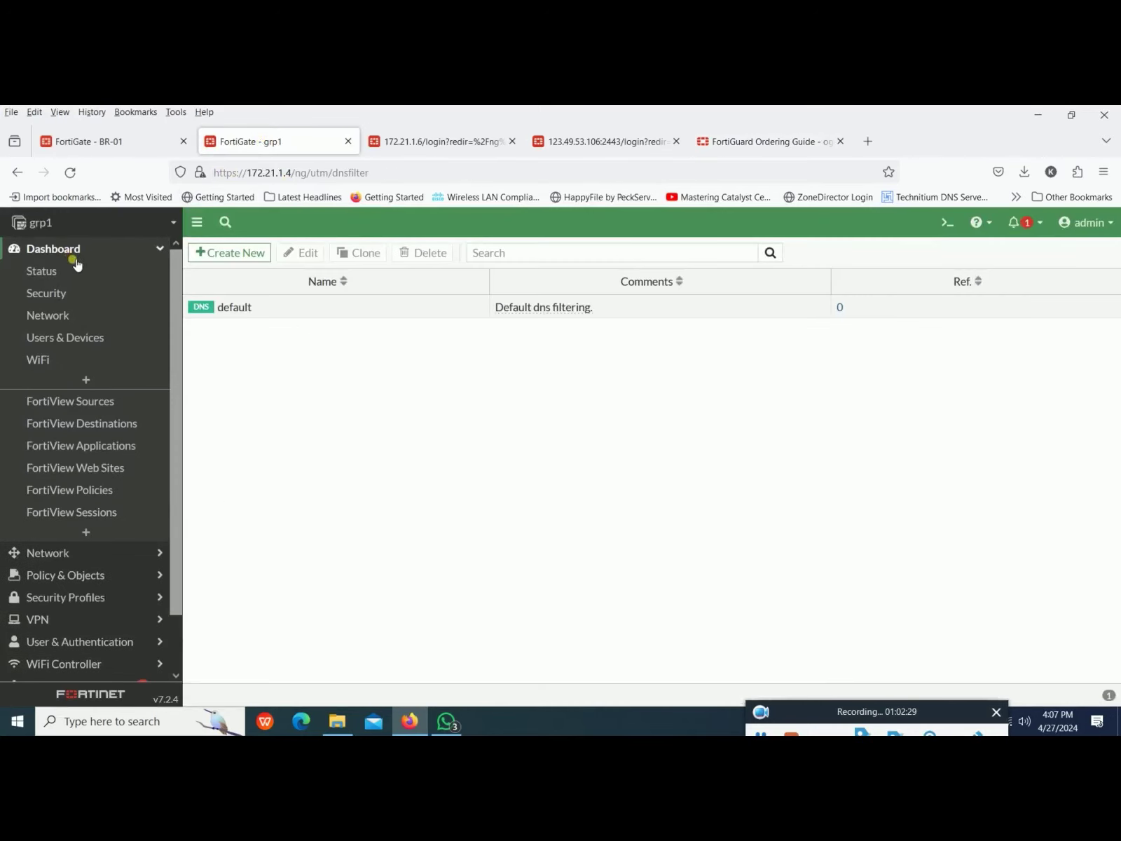
left_click(74, 270)
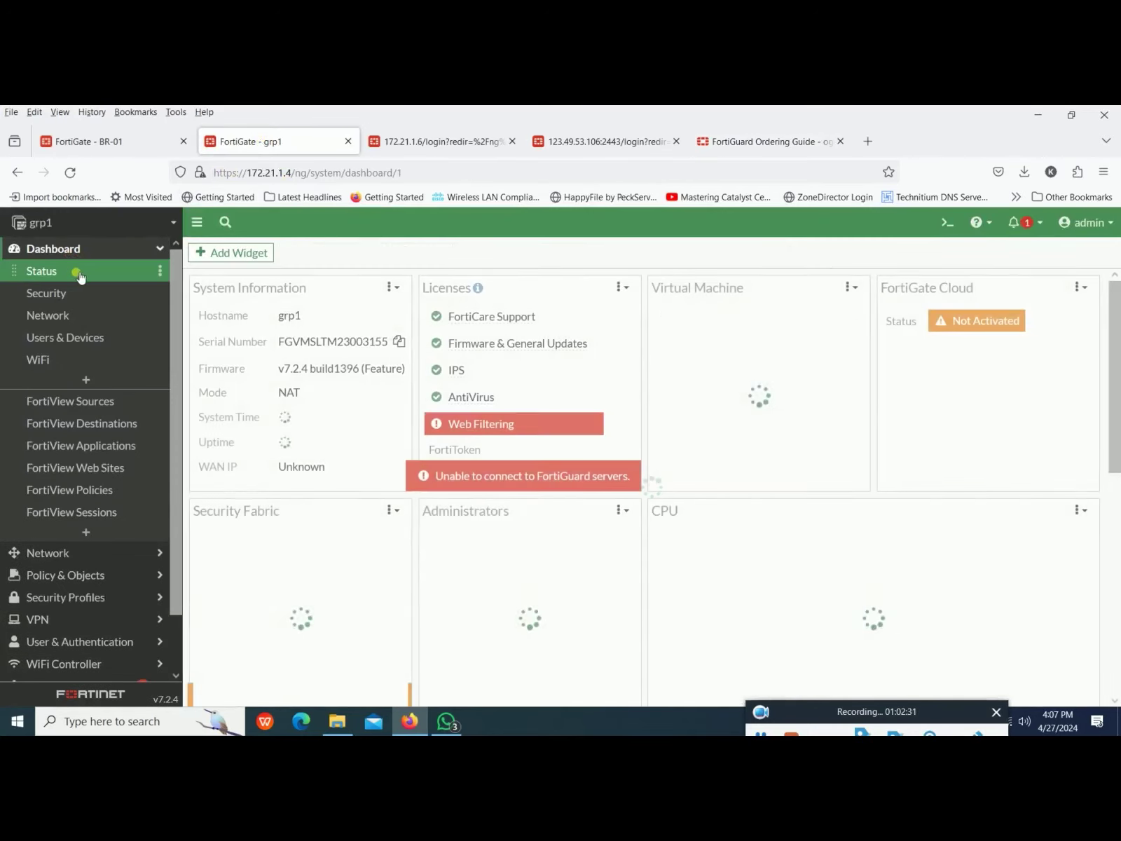
mouse_move(511, 429)
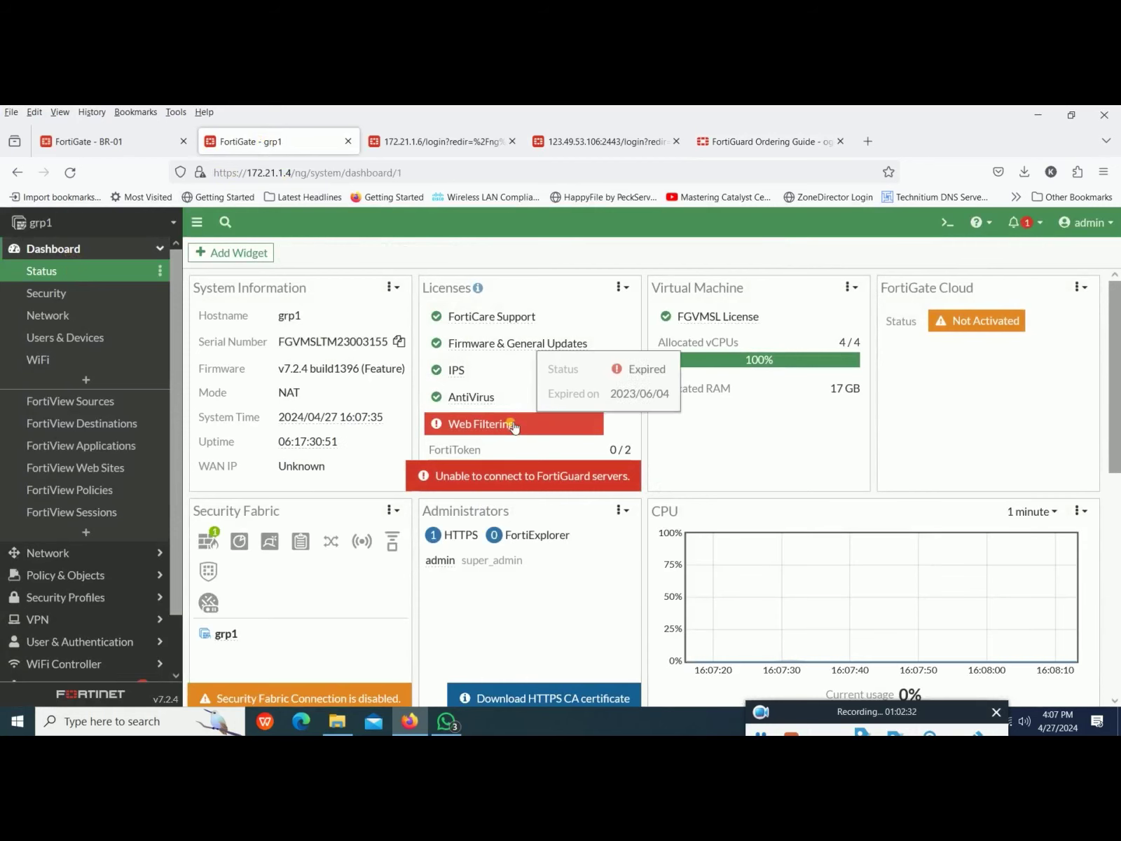
left_click(446, 431)
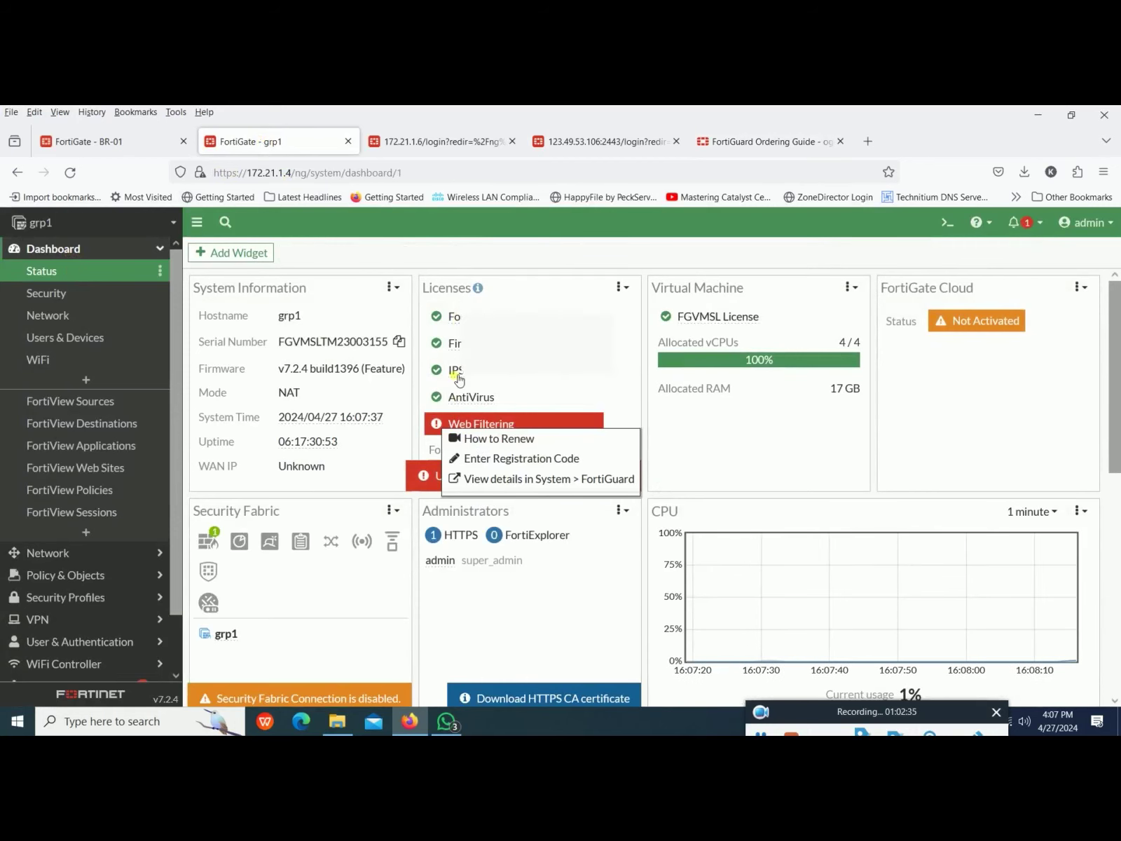
left_click(714, 145)
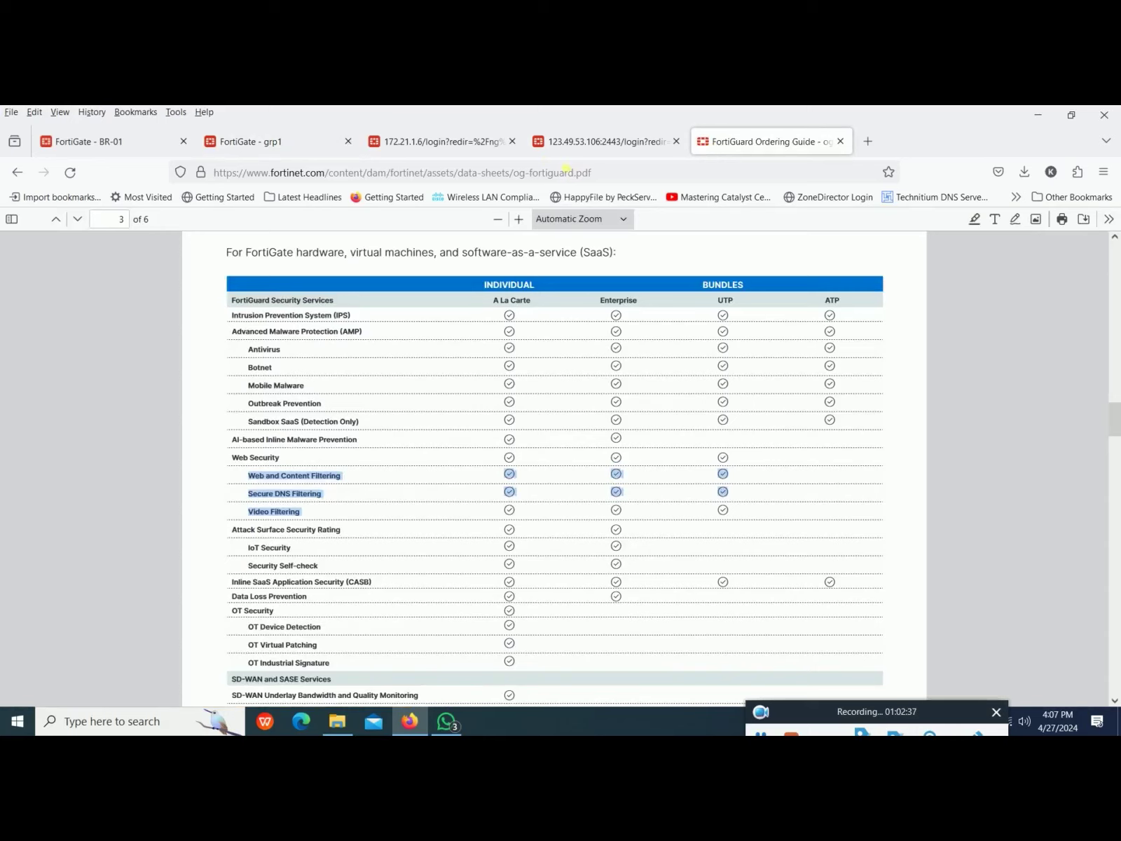
left_click(581, 142)
left_click(438, 142)
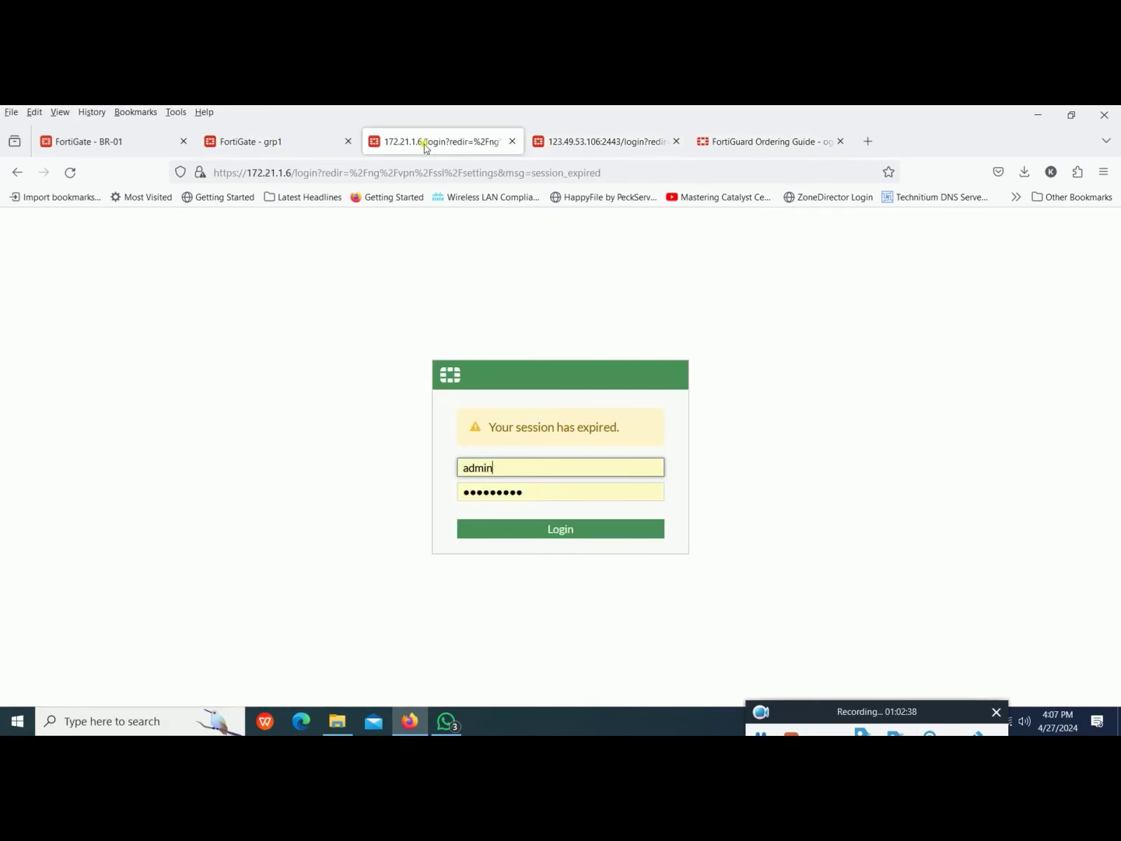
left_click(298, 143)
scroll(421, 491, "down", 3)
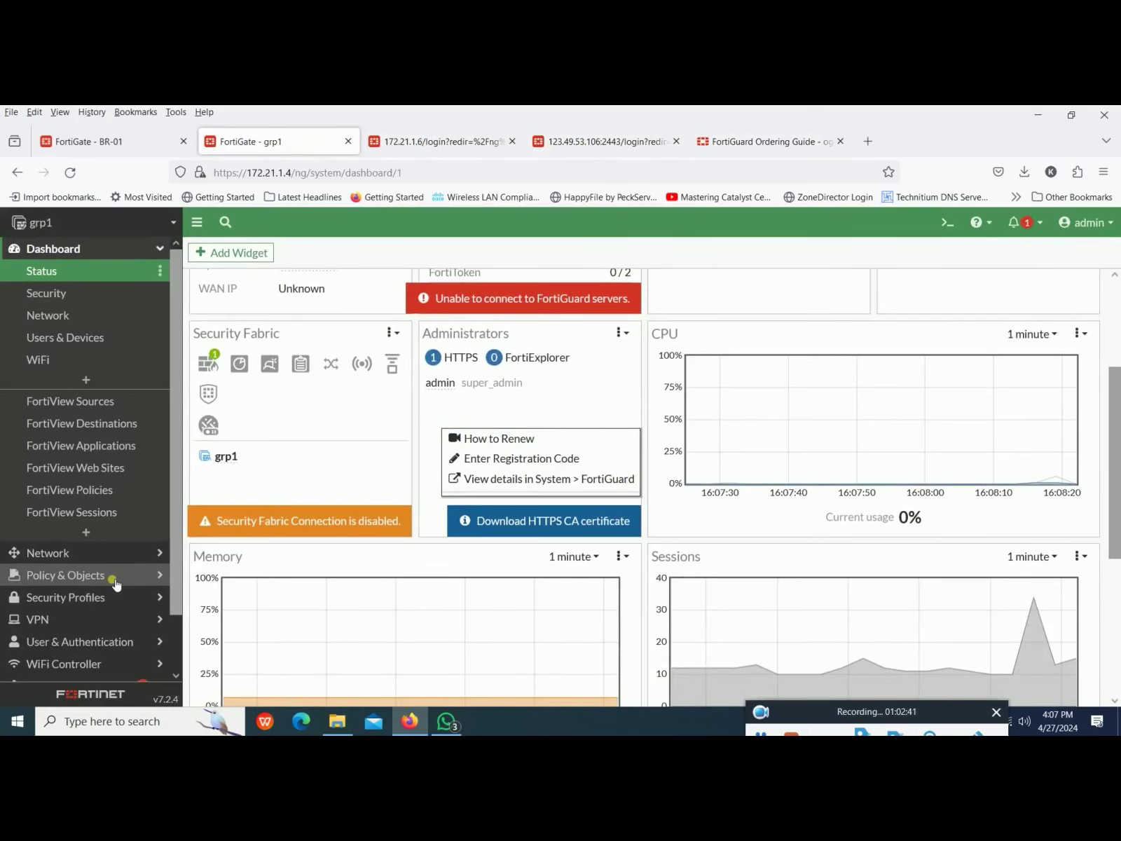
Step: Go back to the DNS Filter security profiles and check the summary of the default profile
left_click(115, 584)
left_click(102, 597)
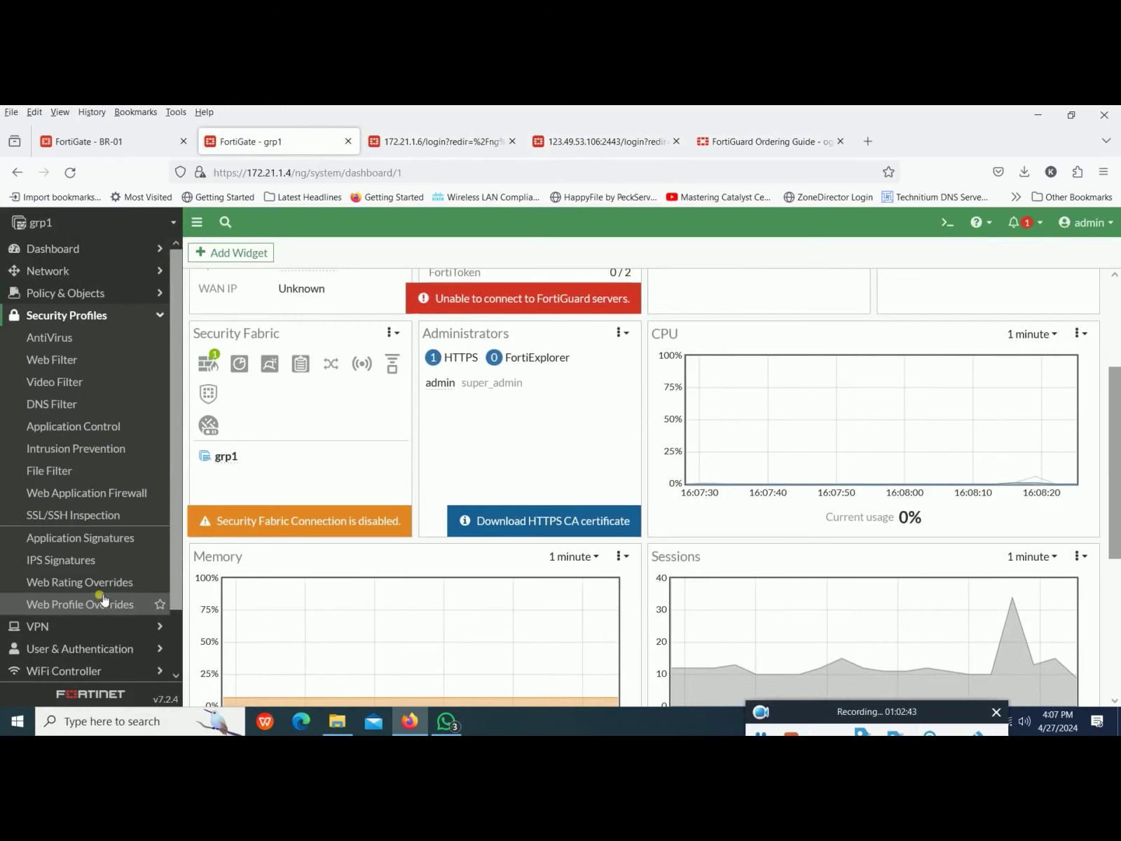
left_click(78, 403)
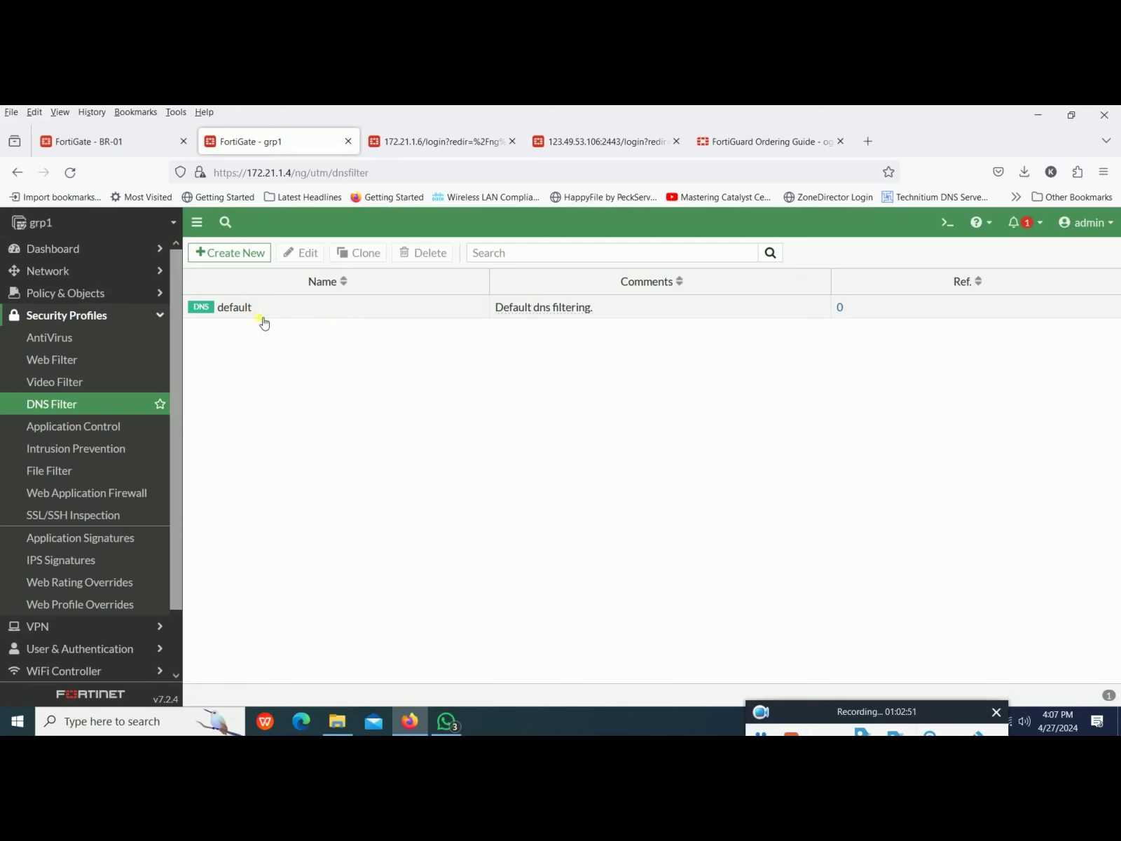
mouse_move(247, 314)
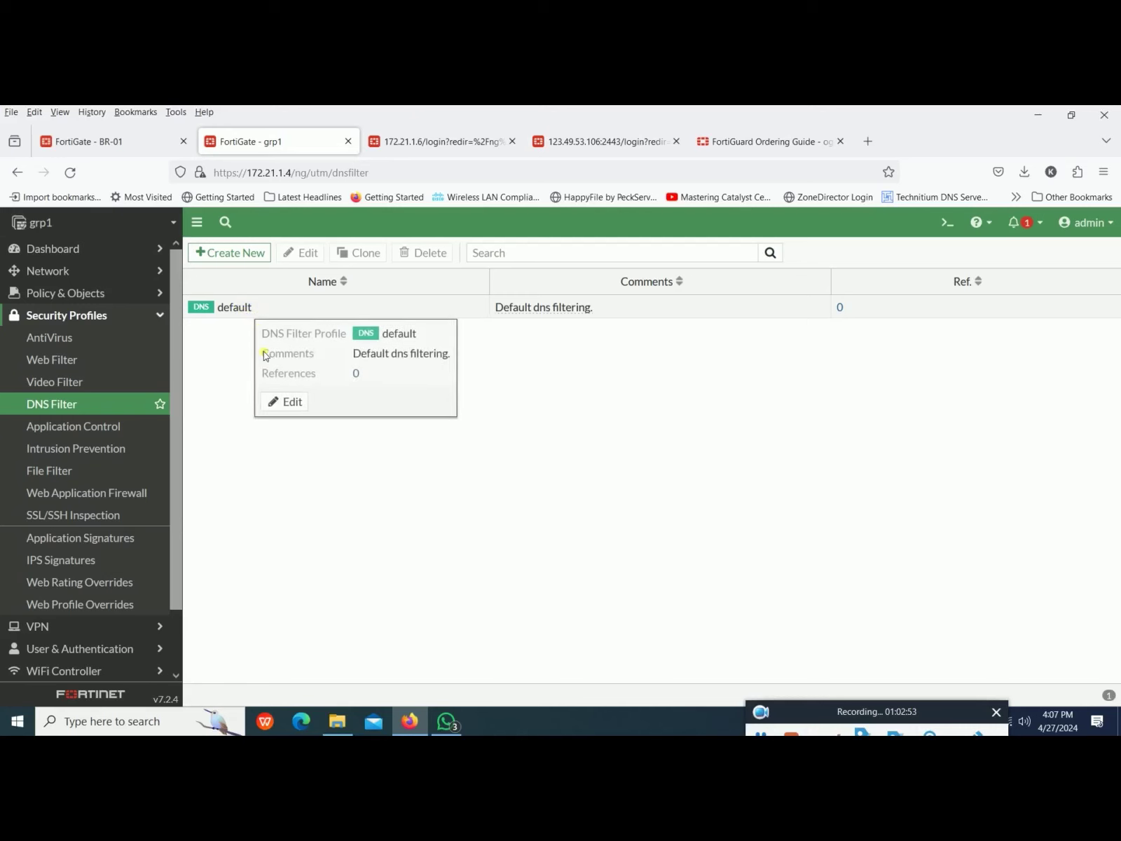
Step: Clone the block-high-risk Application Control sensor, keeping the suggested name
left_click(103, 427)
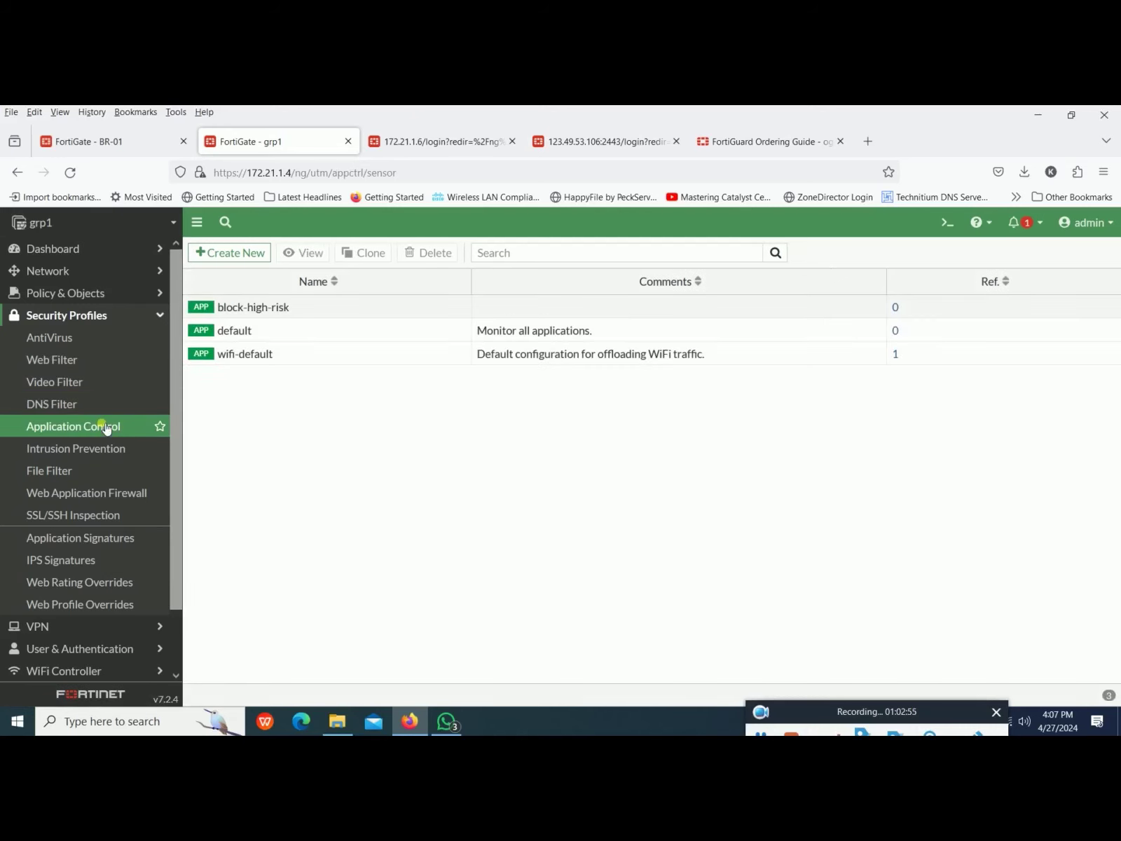
left_click(246, 312)
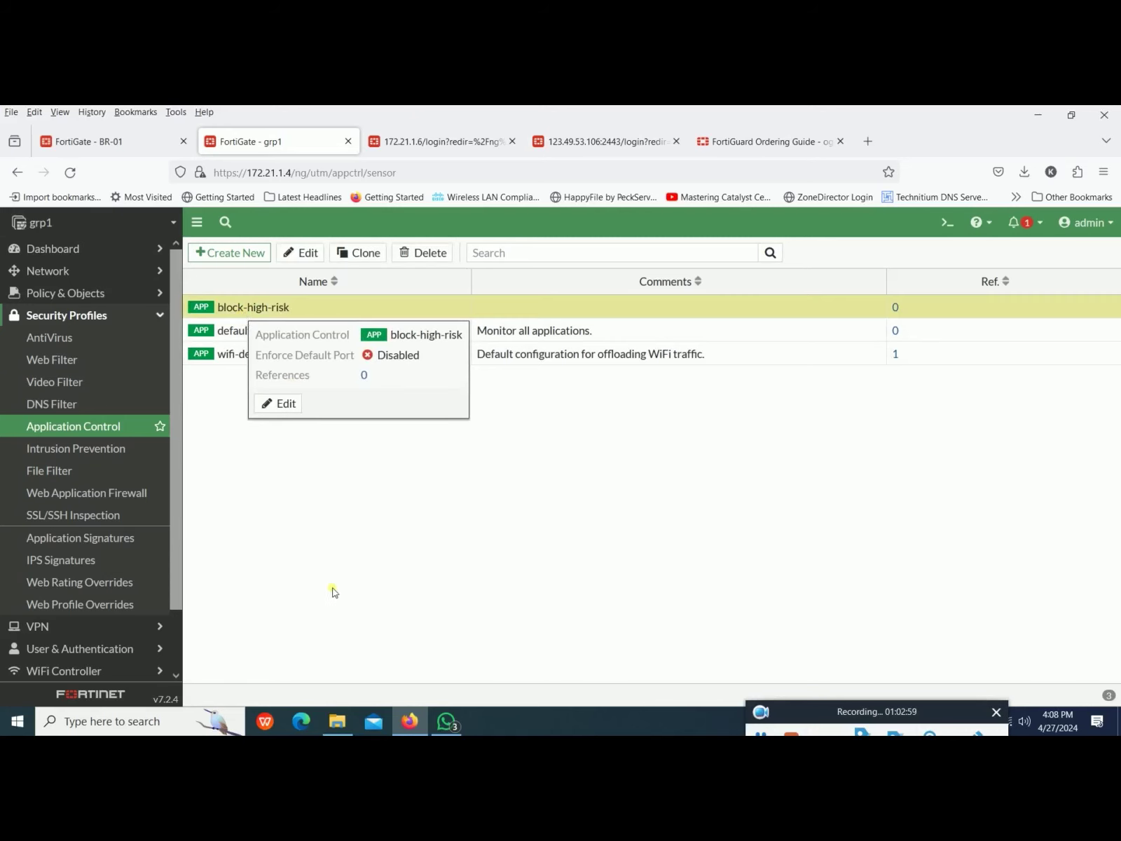
left_click(365, 254)
left_click(701, 393)
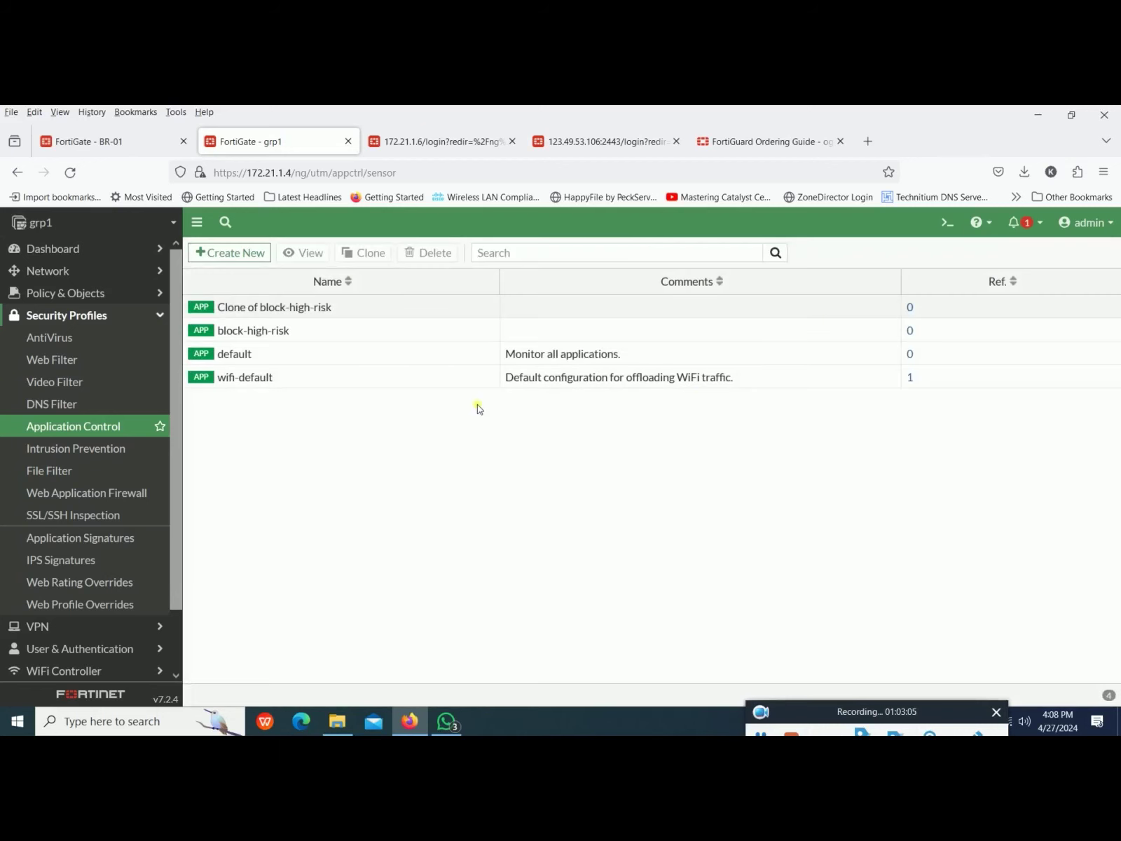
Step: Open the cloned block-high-risk sensor for editing and display the application signatures of its P2P category
left_click(351, 306)
double_click(351, 306)
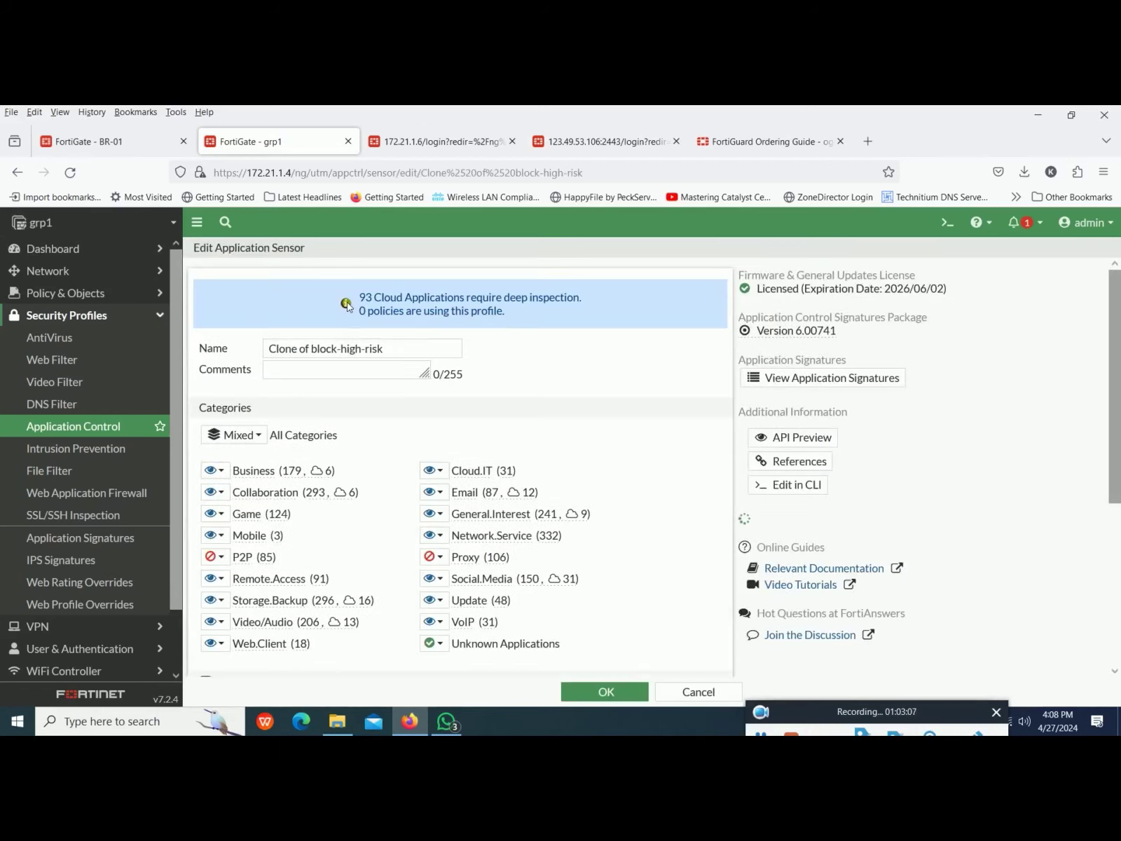
scroll(384, 484, "down", 2)
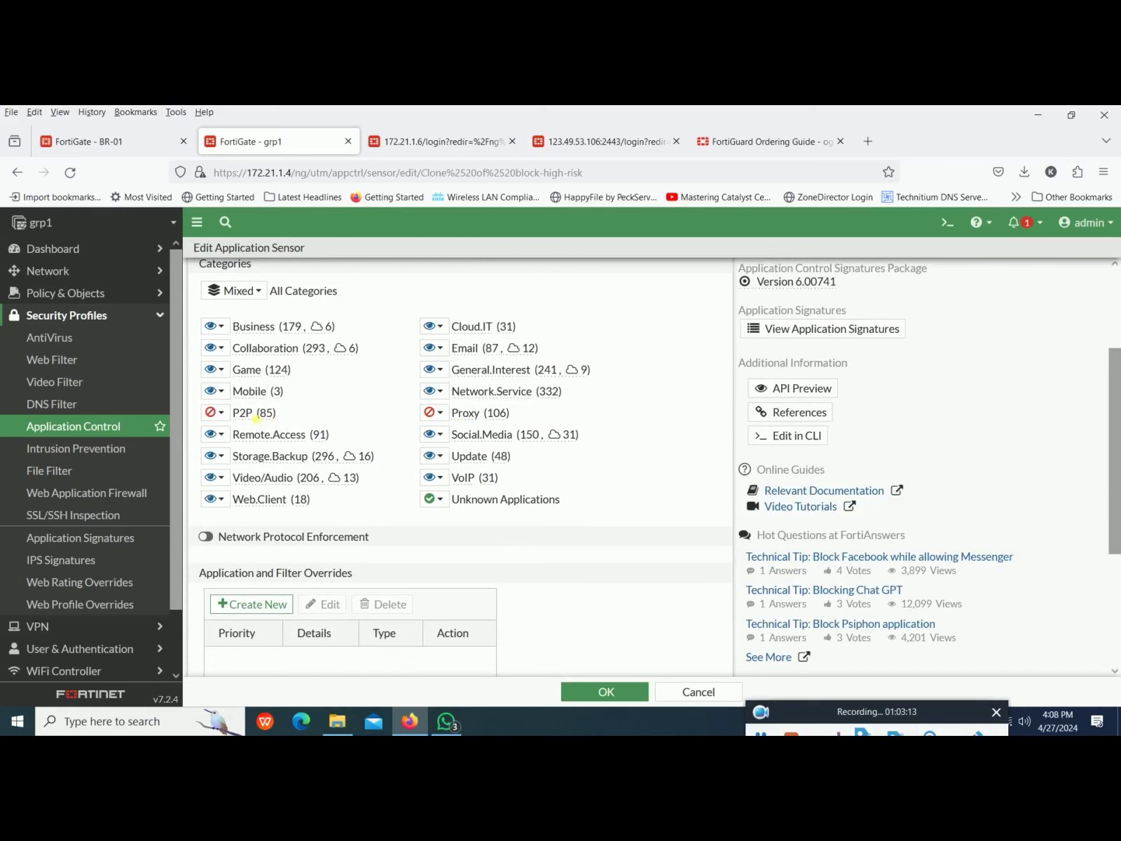
mouse_move(256, 418)
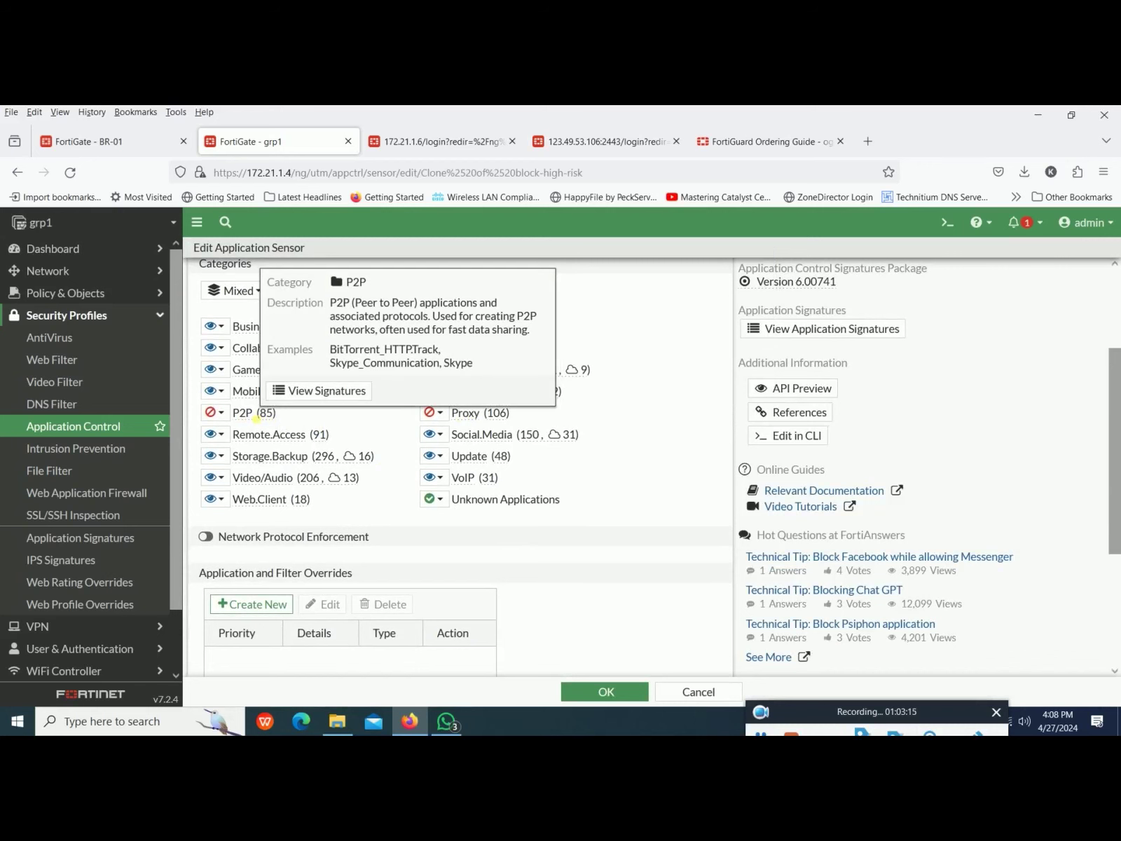
mouse_move(336, 363)
left_mouse_down()
mouse_move(406, 364)
mouse_move(334, 390)
left_mouse_up()
left_click(334, 390)
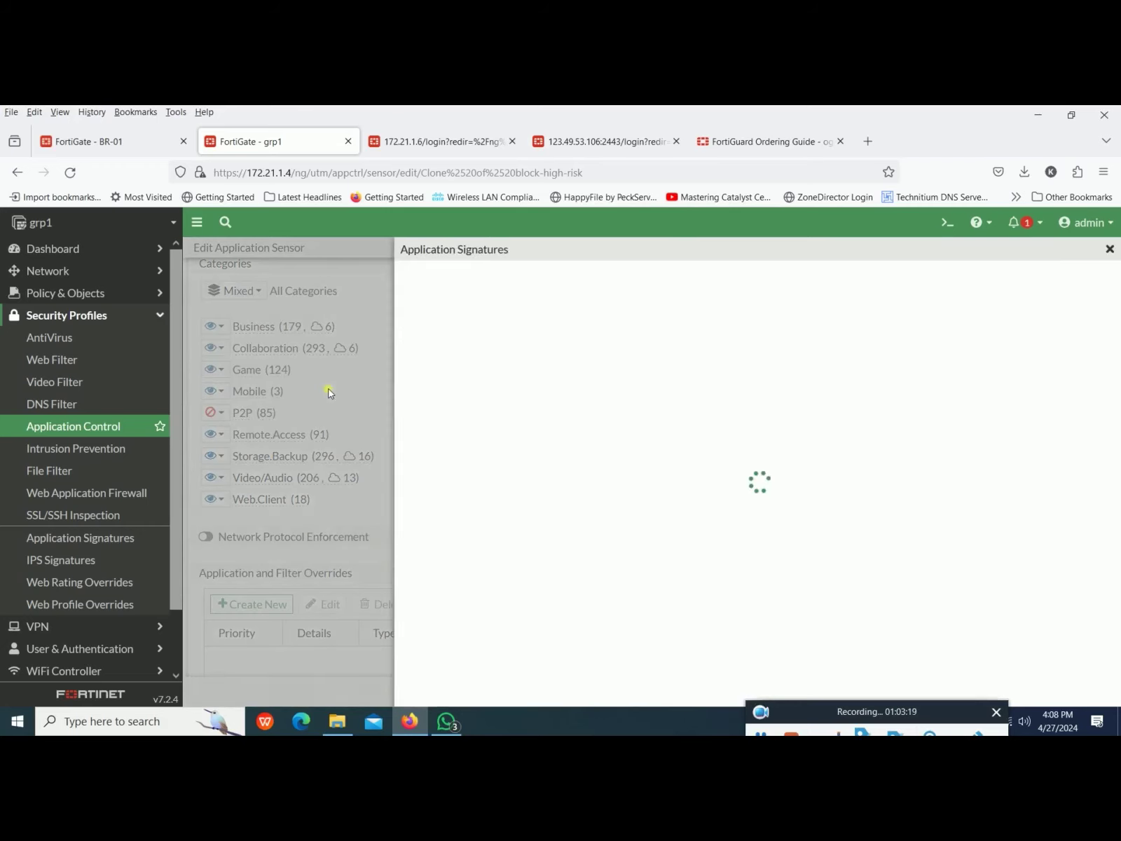
Step: Examine the P2P application signatures with their technology, popularity and risk ratings
scroll(510, 429, "down", 6)
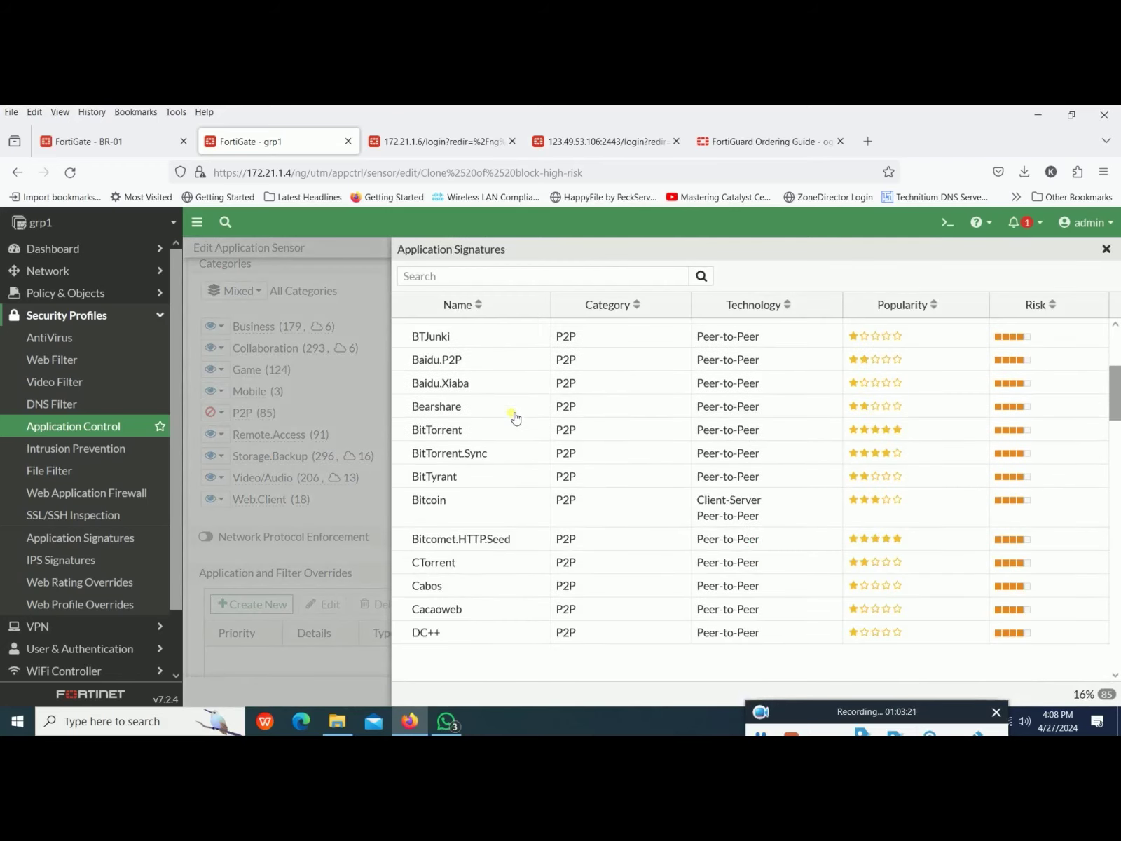
scroll(513, 421, "up", 2)
scroll(515, 418, "down", 5)
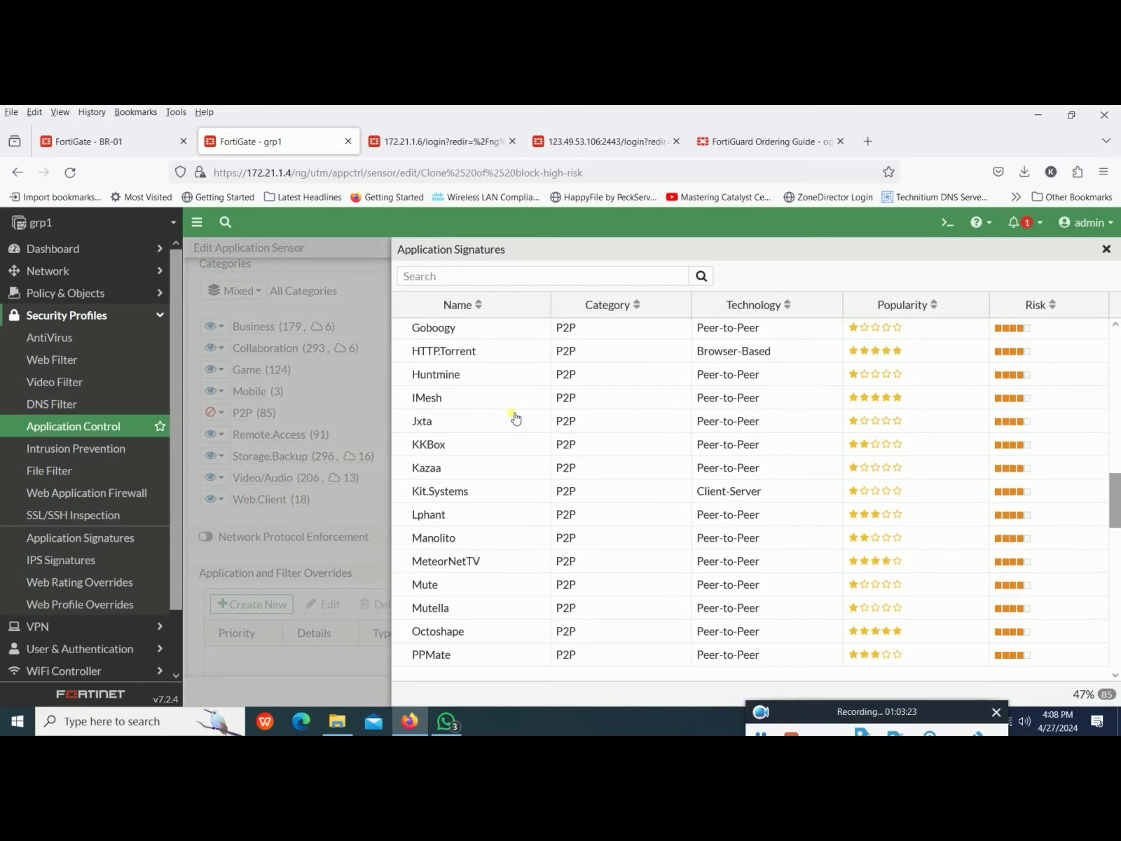
scroll(515, 419, "down", 4)
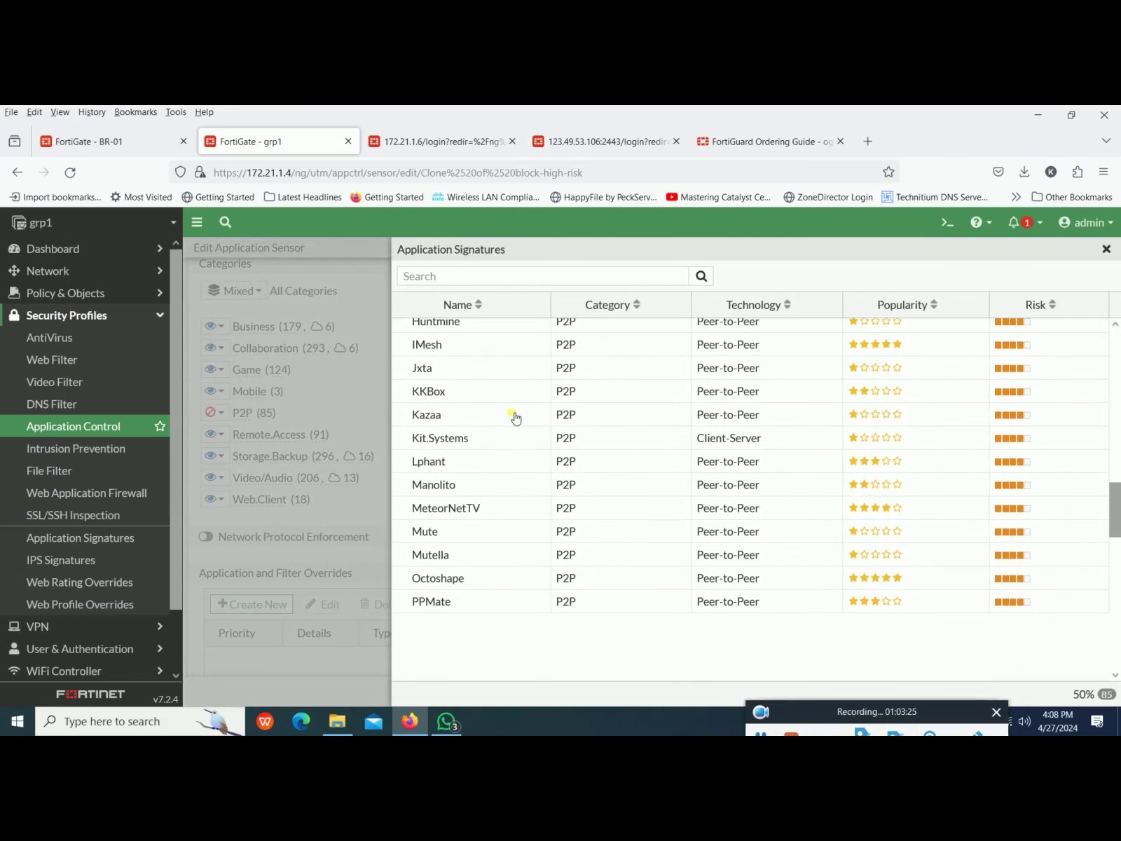
left_click(515, 418)
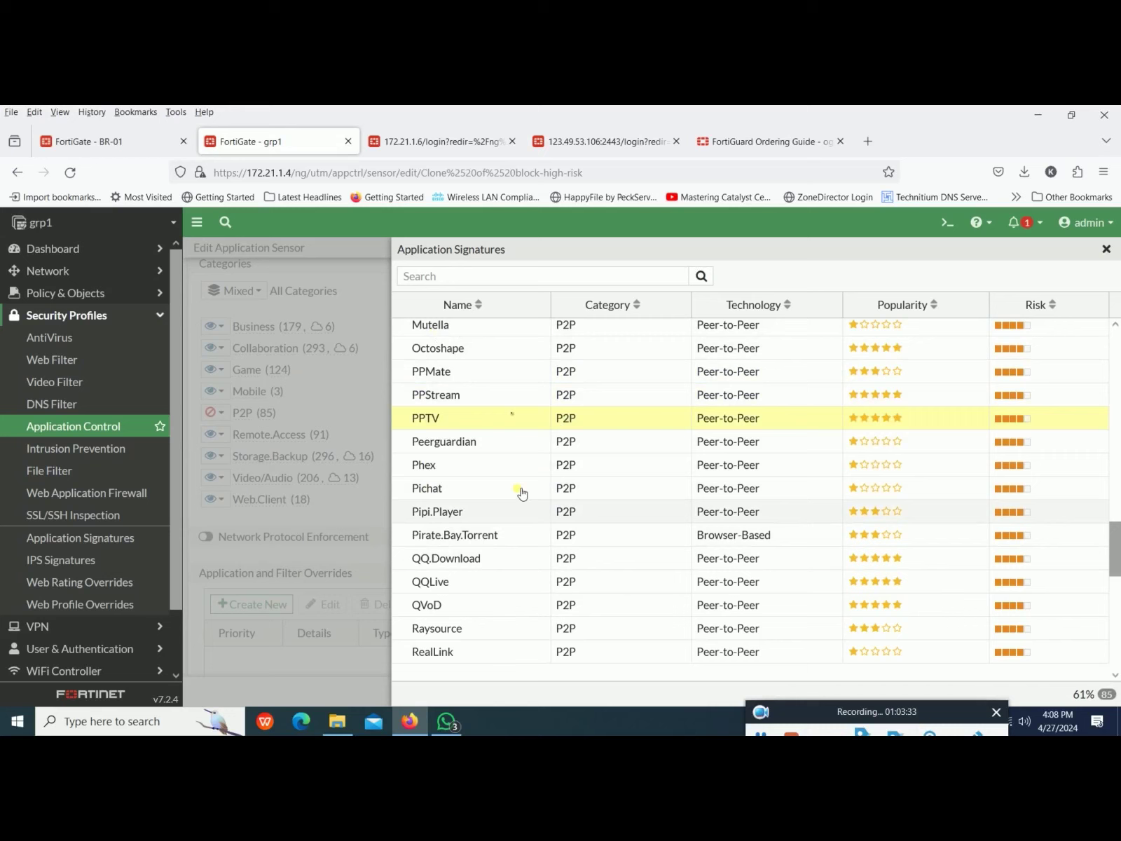
scroll(534, 582, "down", 2)
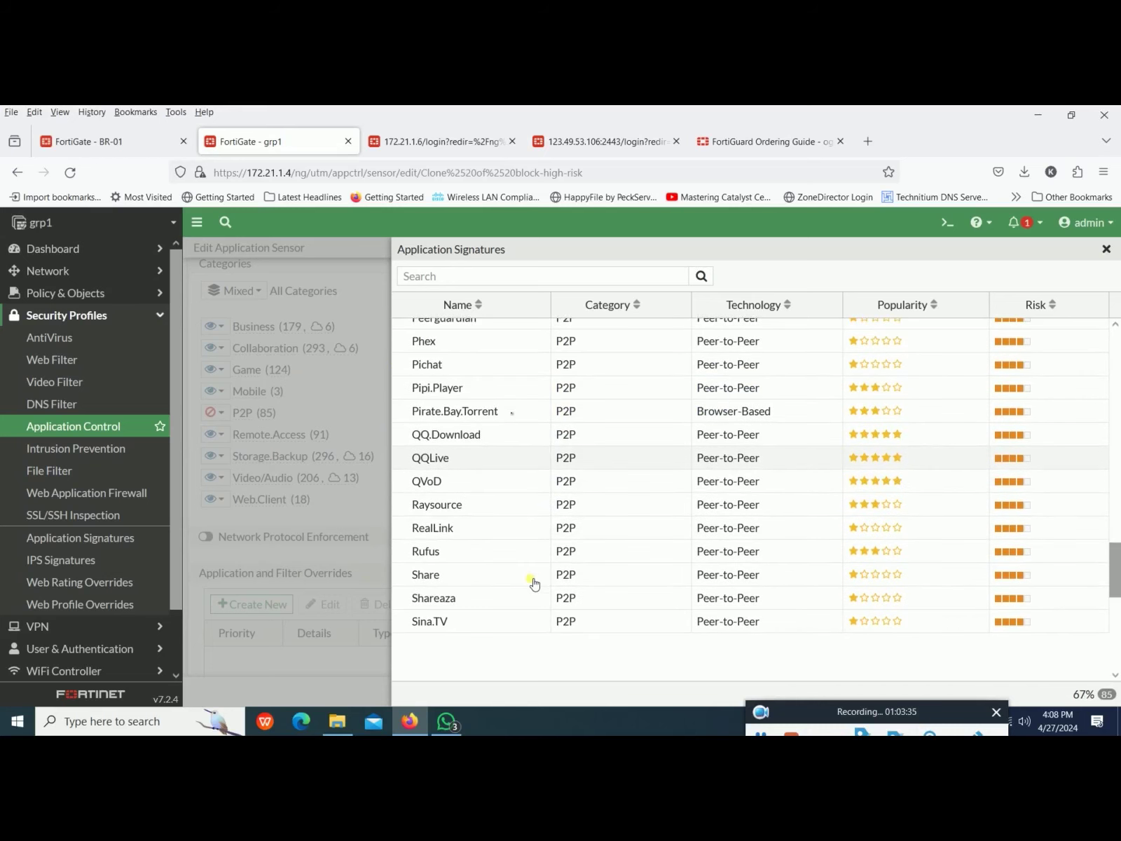
scroll(534, 582, "down", 5)
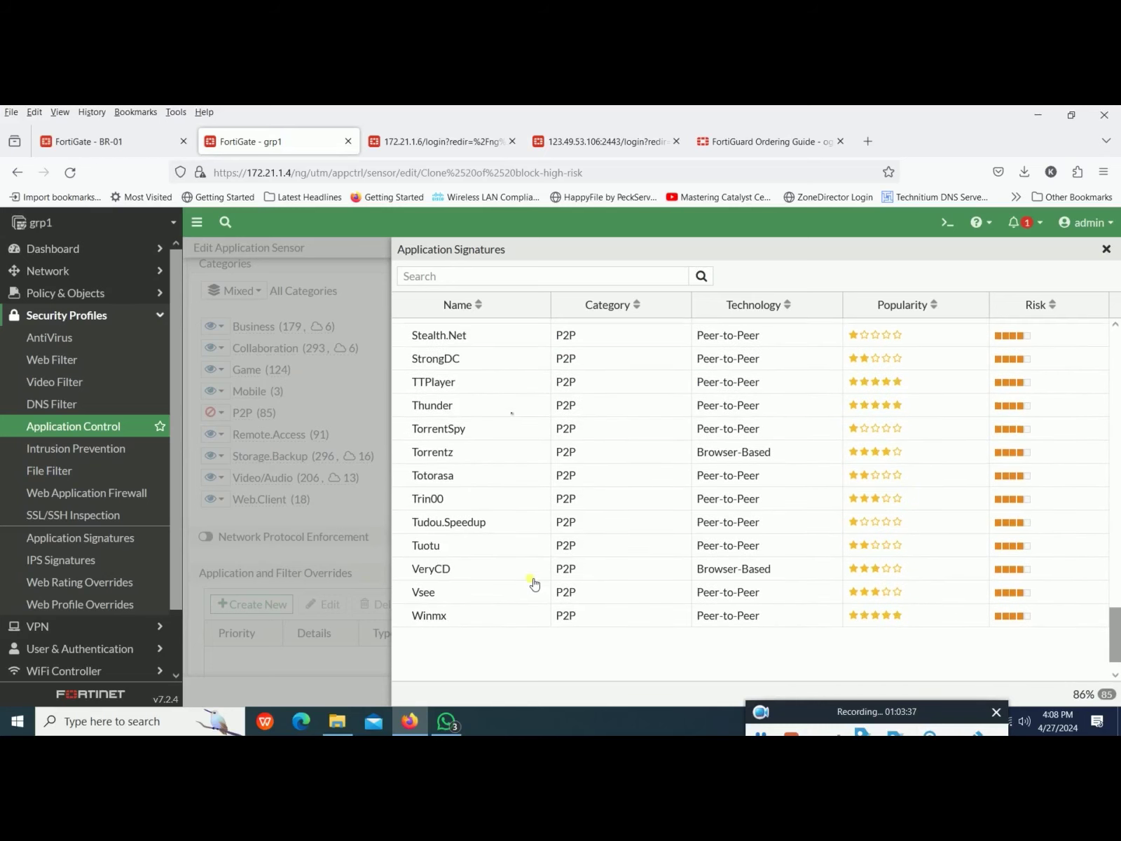